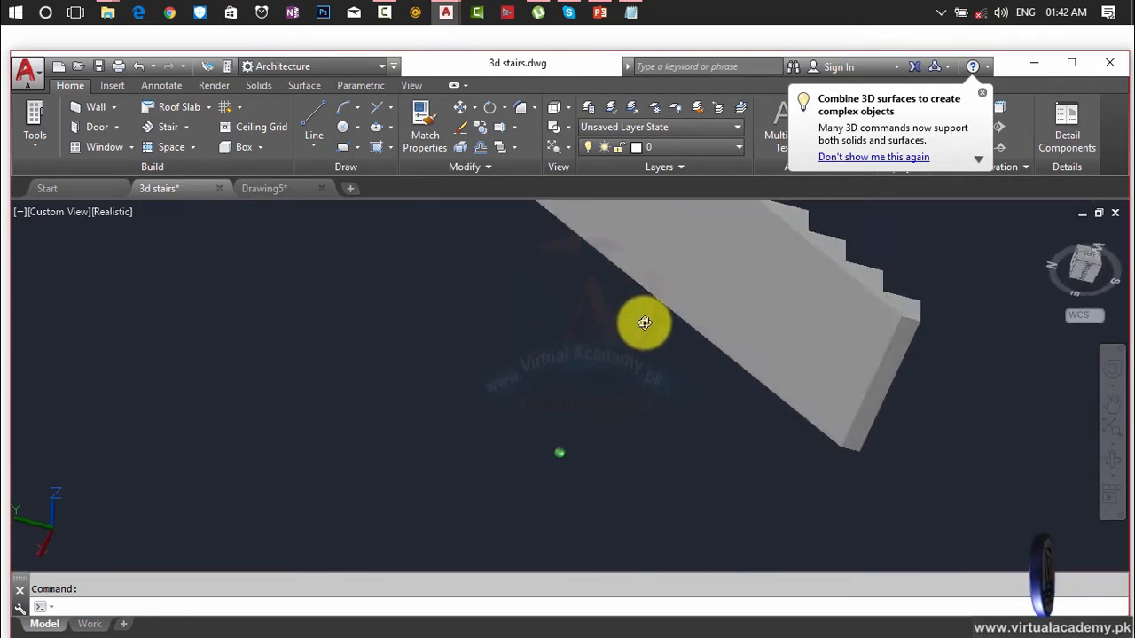
{"action": "scroll", "coordinate": [737, 362], "scroll_direction": "down", "scroll_amount": 5}
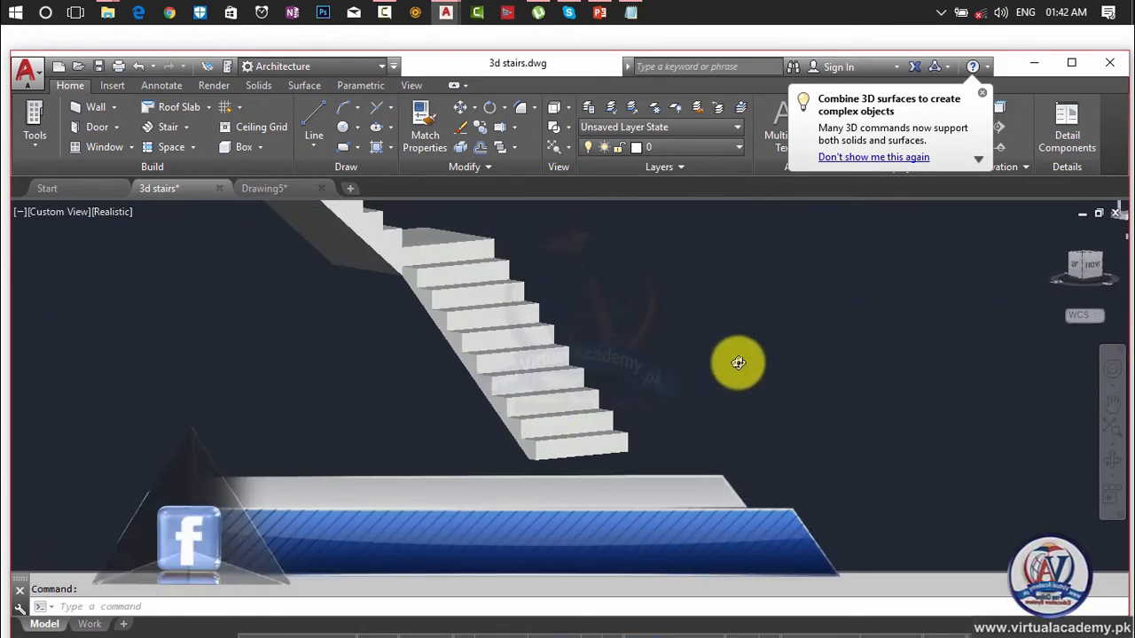
{"action": "middle_click_drag", "start_coordinate": [770, 344], "coordinate": [617, 400]}
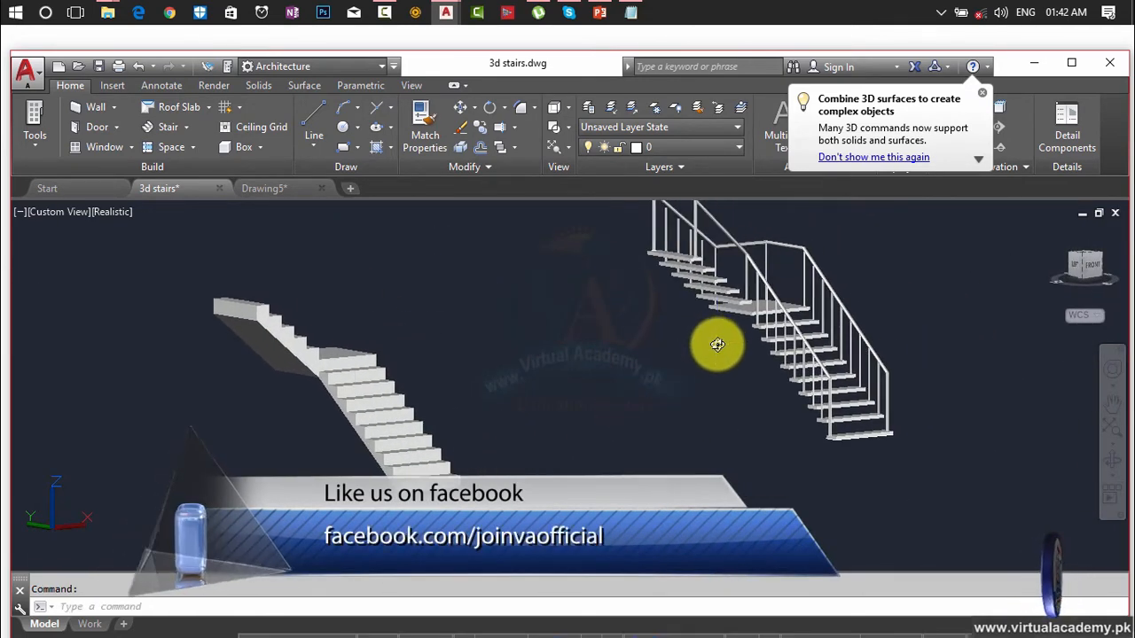
{"action": "mouse_move", "coordinate": [717, 343]}
{"action": "middle_mouse_down", "text": "shift"}
{"action": "mouse_move", "coordinate": [664, 372]}
{"action": "mouse_move", "coordinate": [573, 332]}
{"action": "mouse_move", "coordinate": [527, 336]}
{"action": "mouse_move", "coordinate": [520, 349]}
{"action": "mouse_move", "coordinate": [532, 324]}
{"action": "mouse_move", "coordinate": [608, 325]}
{"action": "mouse_move", "coordinate": [687, 380]}
{"action": "mouse_move", "coordinate": [552, 375]}
{"action": "mouse_move", "coordinate": [547, 408]}
{"action": "mouse_move", "coordinate": [531, 399]}
{"action": "middle_mouse_up", "text": "shift"}
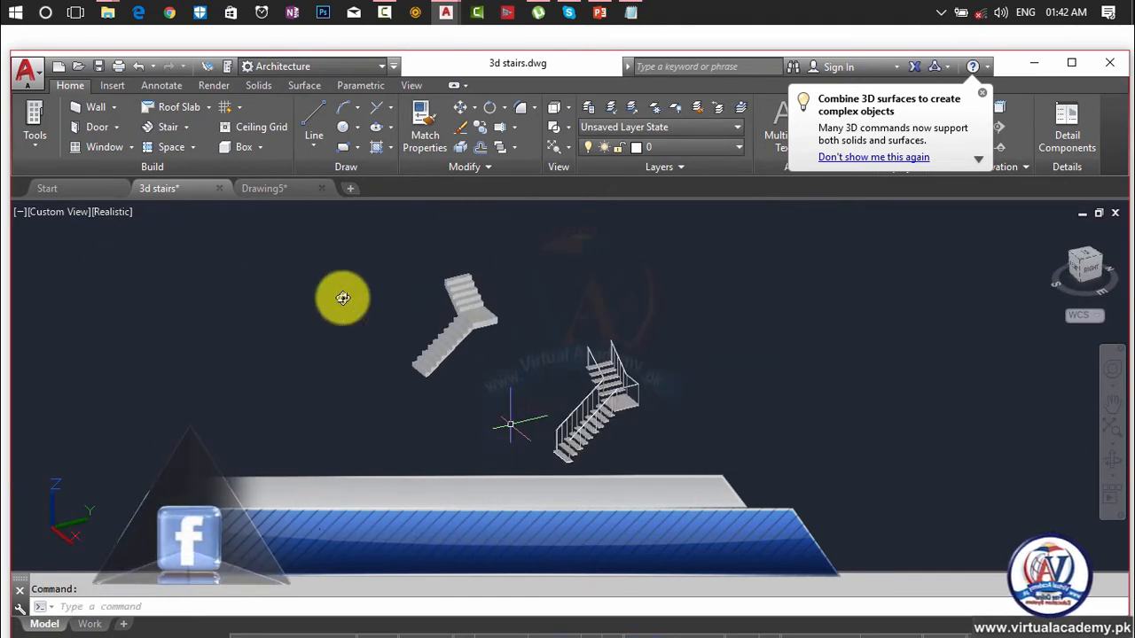
- Switch to the Drawing5 file and turn off displaying the UCS icon at the origin point
{"action": "left_click", "coordinate": [280, 190]}
{"action": "scroll", "coordinate": [495, 305], "scroll_direction": "down", "scroll_amount": 2}
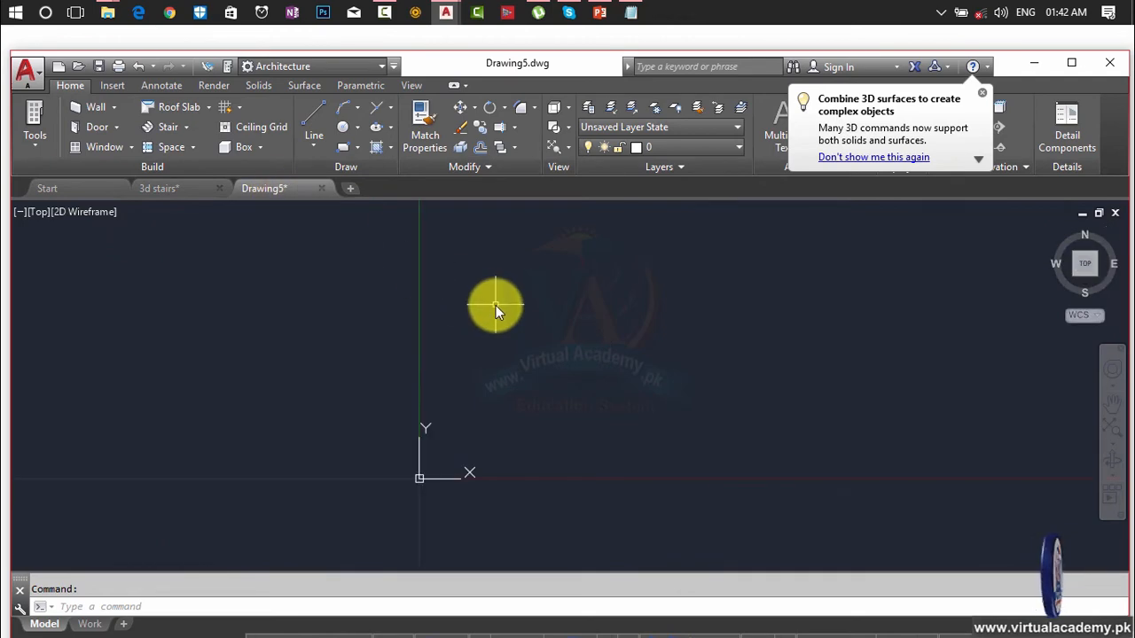
{"action": "middle_click_drag", "start_coordinate": [495, 305], "coordinate": [390, 361]}
{"action": "type", "text": "UC"}
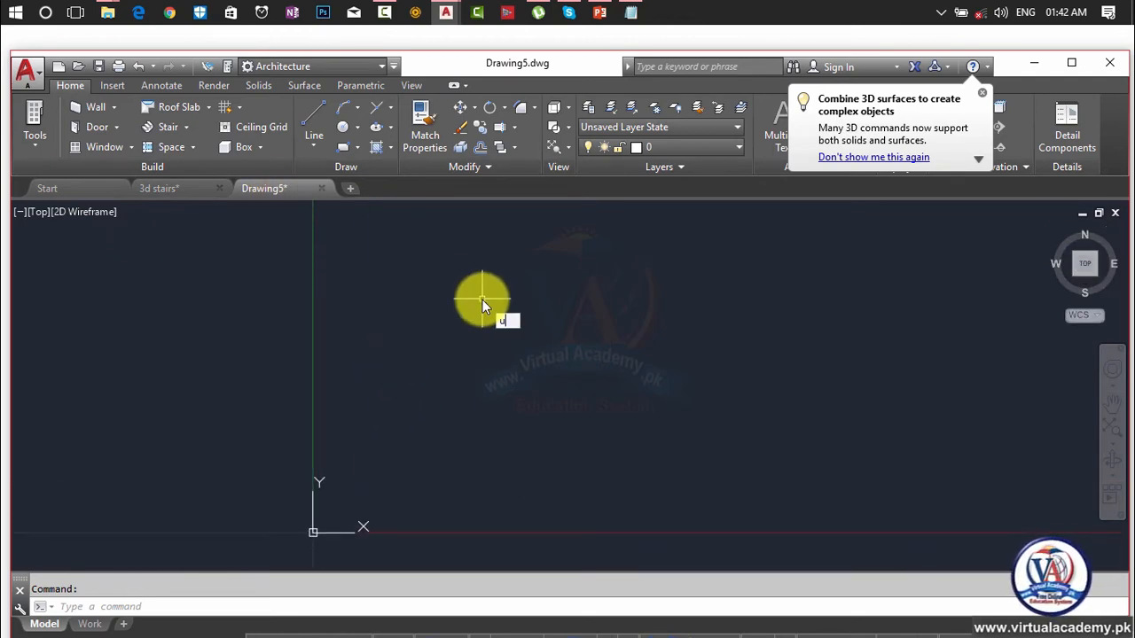
{"action": "key", "text": "Return"}
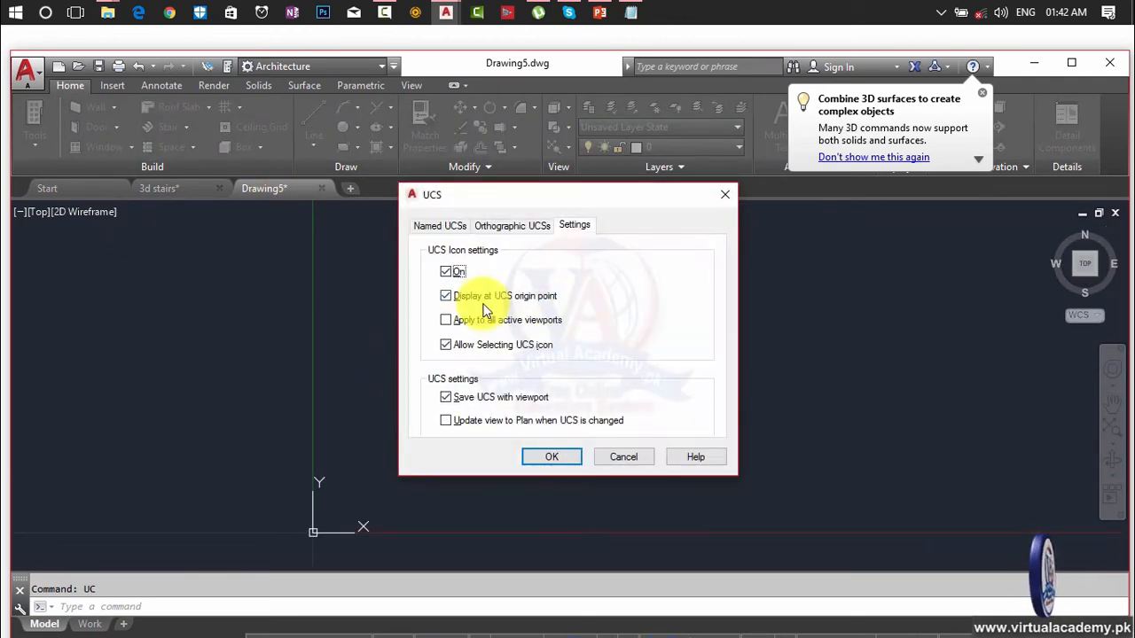
{"action": "left_click", "coordinate": [482, 299]}
{"action": "left_click", "coordinate": [580, 459]}
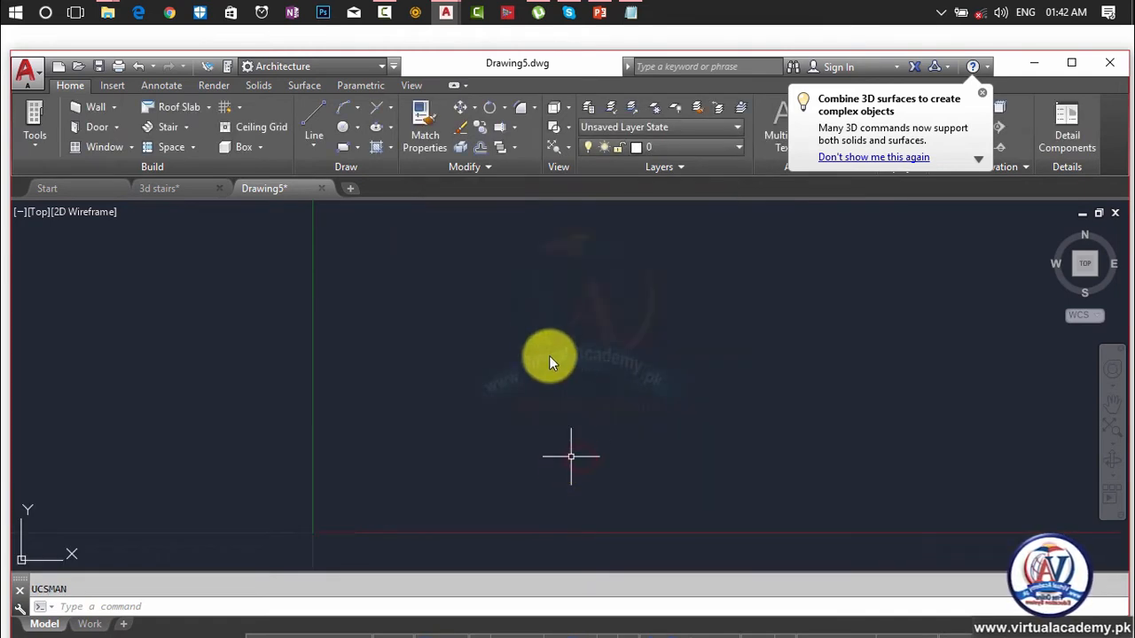
- Draw a rectangle 3'6" wide by 9" high in the empty drawing as the first stair tread
{"action": "mouse_move", "coordinate": [541, 333]}
{"action": "middle_mouse_down"}
{"action": "mouse_move", "coordinate": [513, 371]}
{"action": "mouse_move", "coordinate": [414, 388]}
{"action": "middle_mouse_up"}
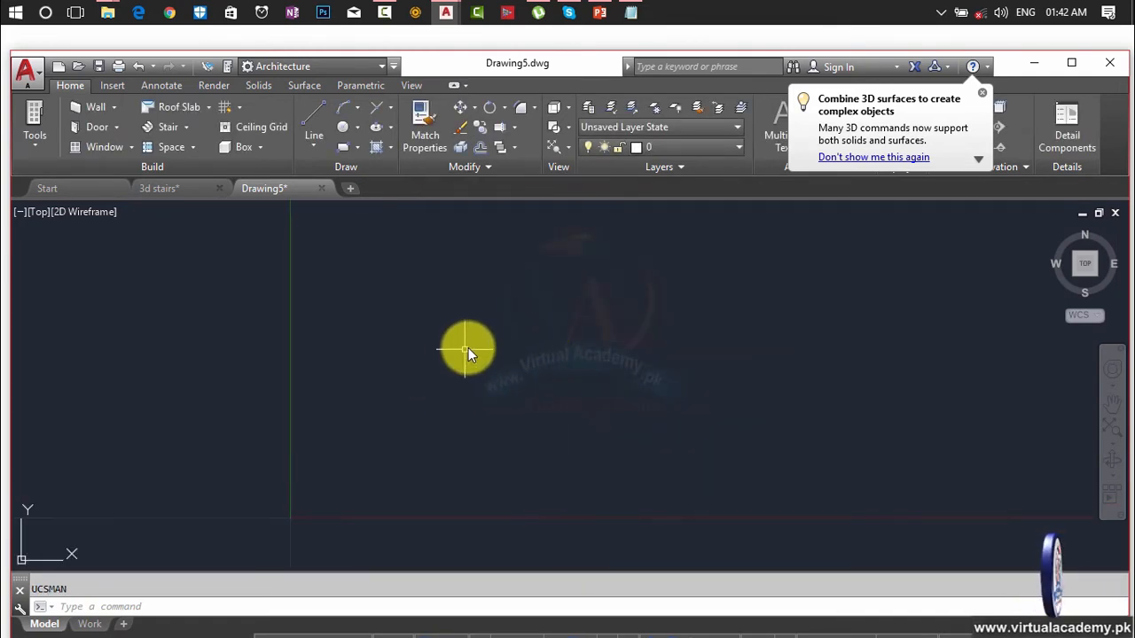
{"action": "type", "text": "rec"}
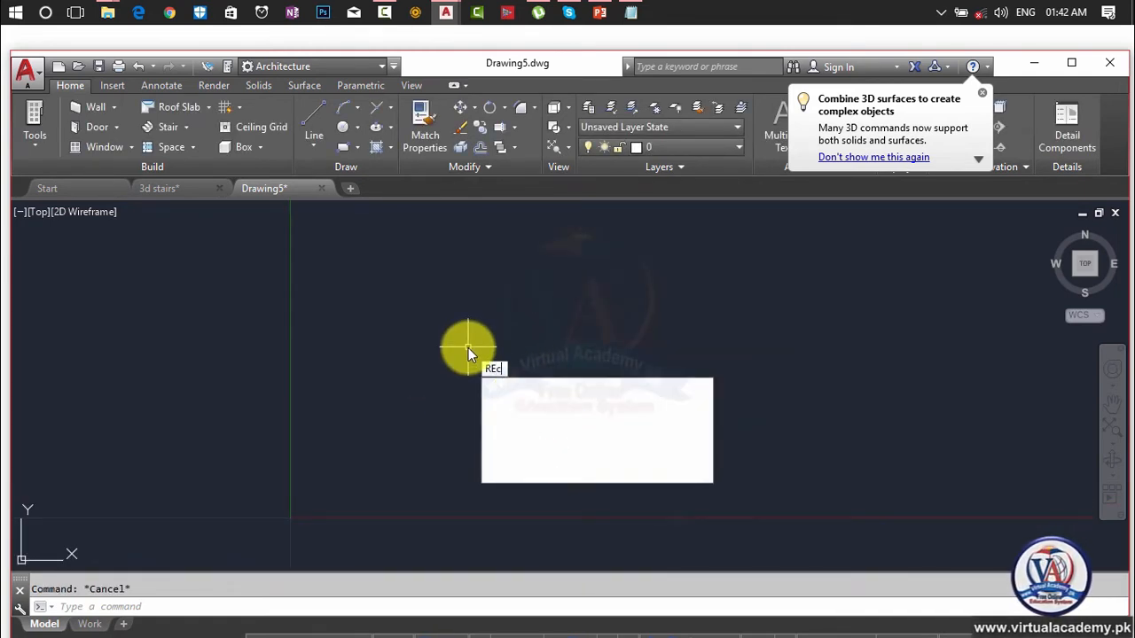
{"action": "key", "text": "Return"}
{"action": "left_click", "coordinate": [469, 325]}
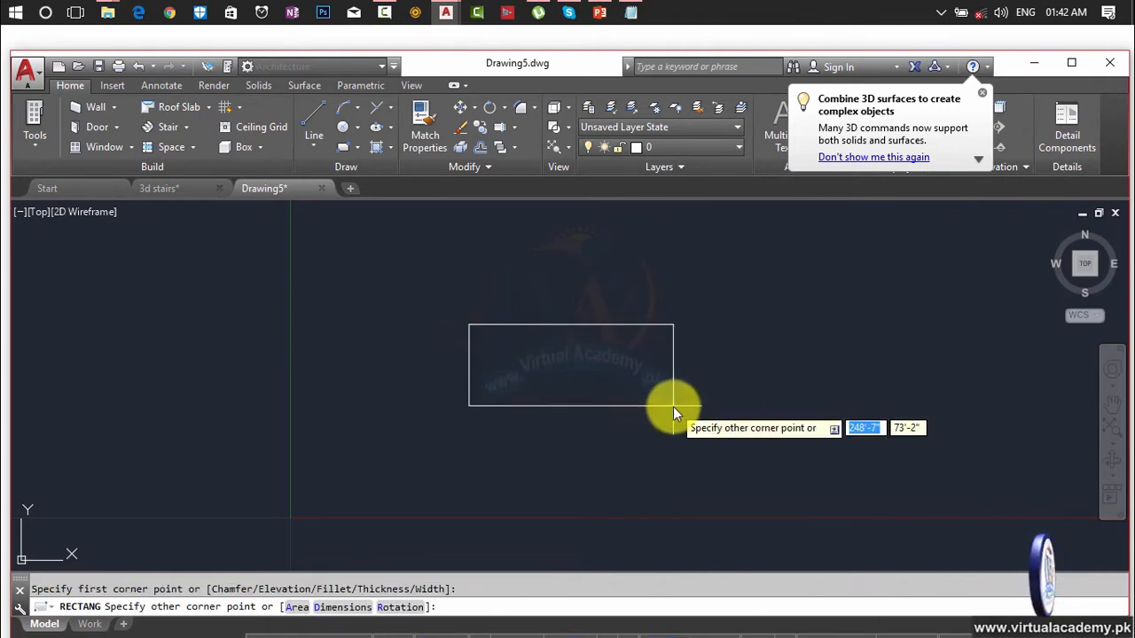
{"action": "type", "text": "@"}
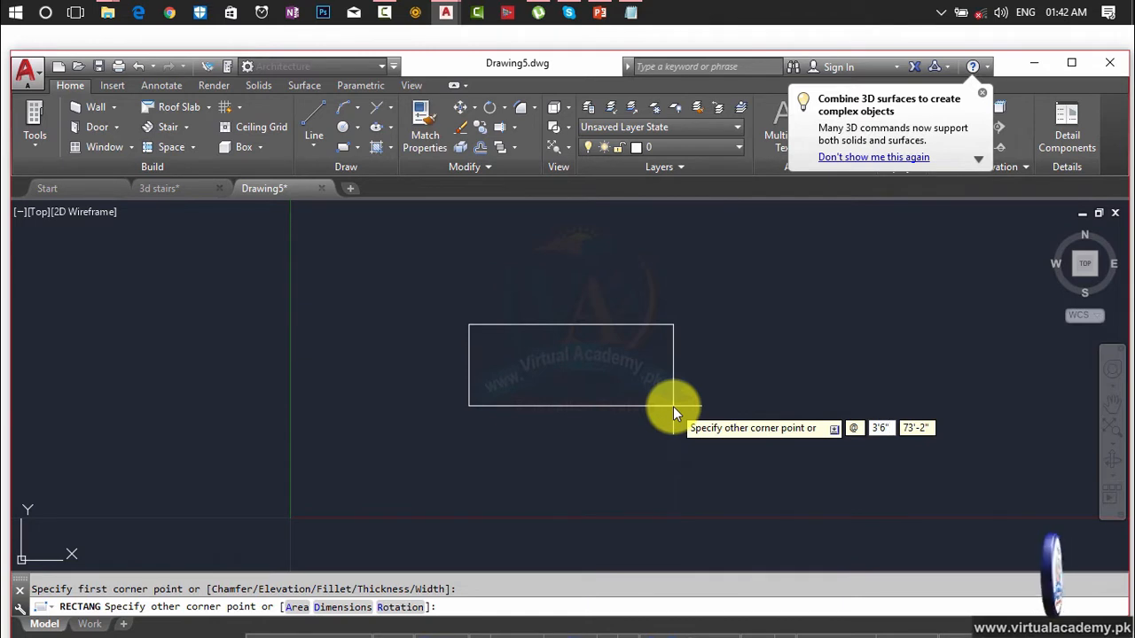
{"action": "type", "text": "3'6\""}
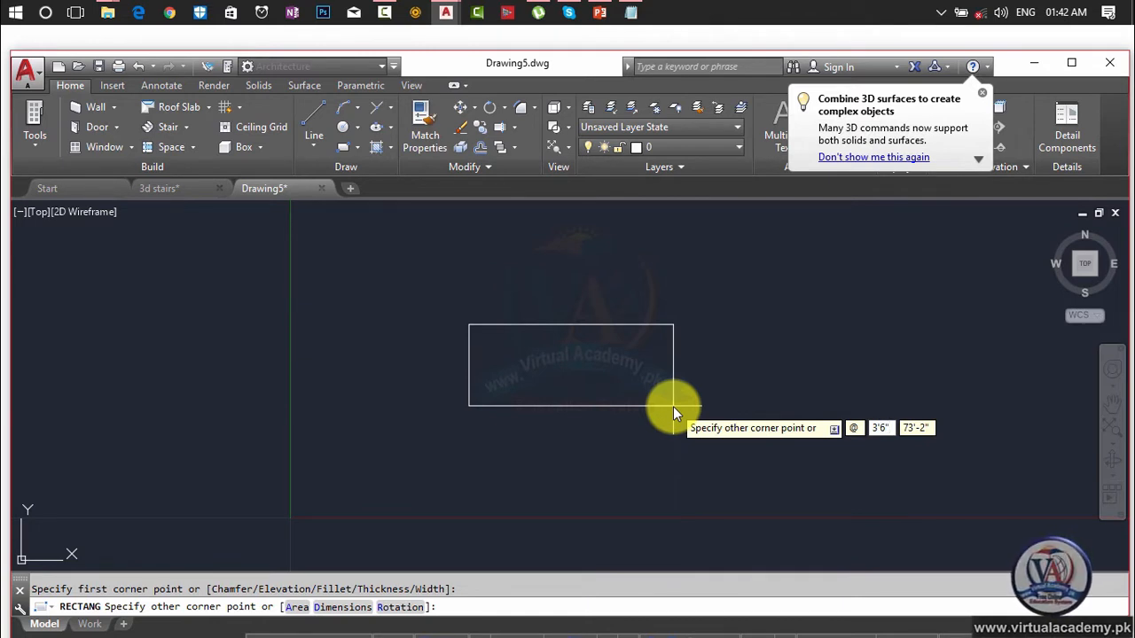
{"action": "type", "text": ","}
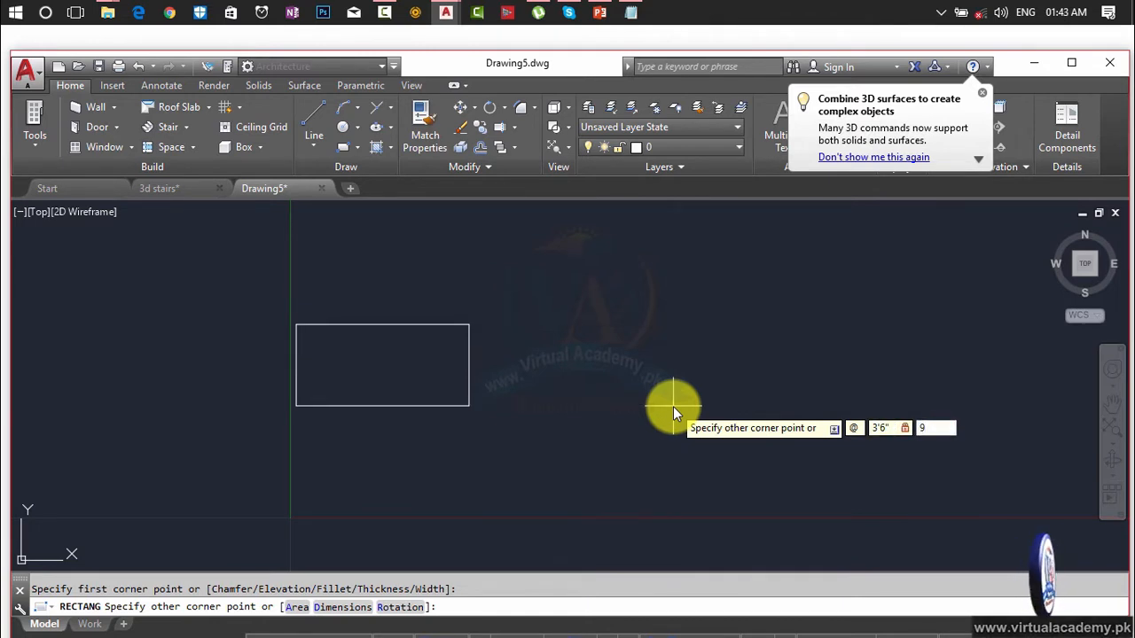
{"action": "key", "text": "Return"}
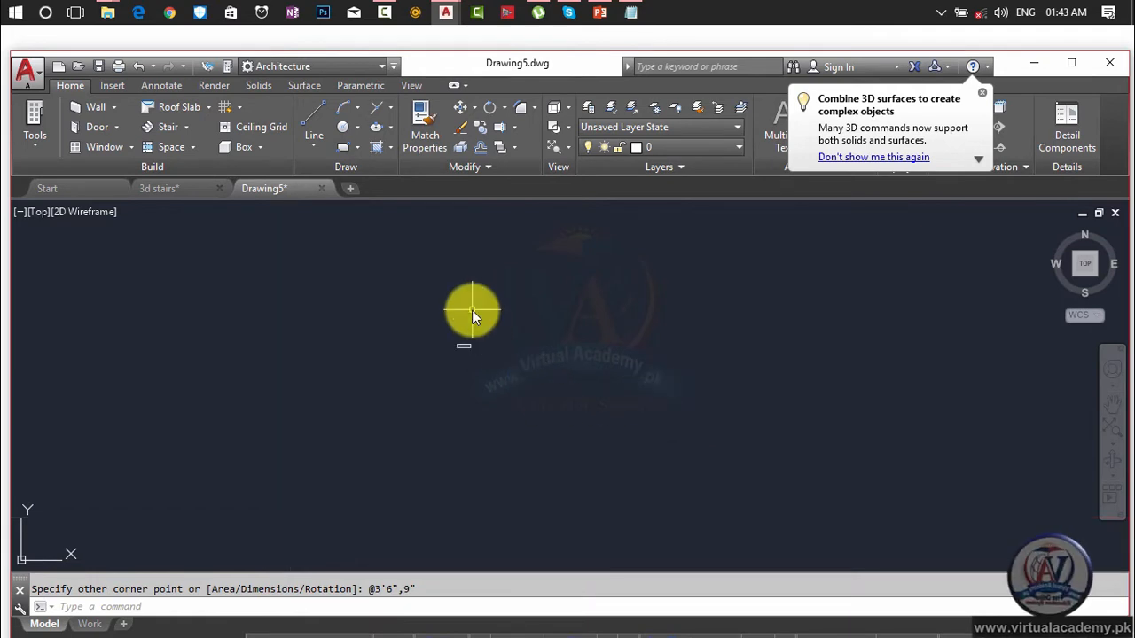
{"action": "scroll", "coordinate": [461, 401], "scroll_direction": "up", "scroll_amount": 8}
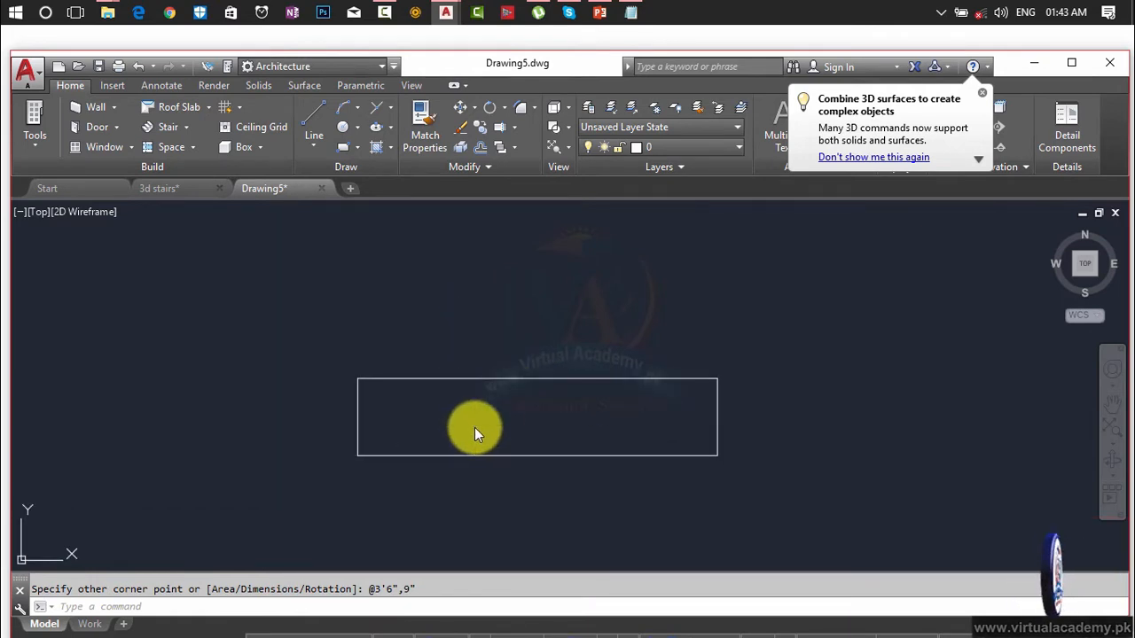
- Start a rectangular array of the tread rectangle
{"action": "key", "text": "Escape"}
{"action": "type", "text": "ar"}
{"action": "key", "text": "Return"}
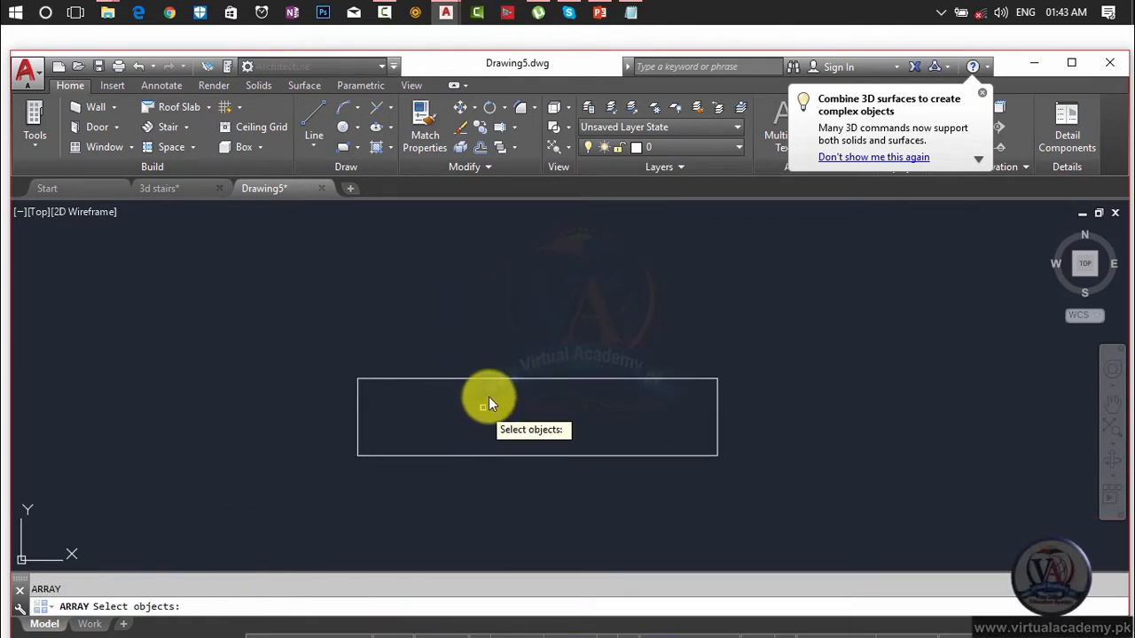
{"action": "left_click", "coordinate": [496, 378]}
{"action": "key", "text": "Return"}
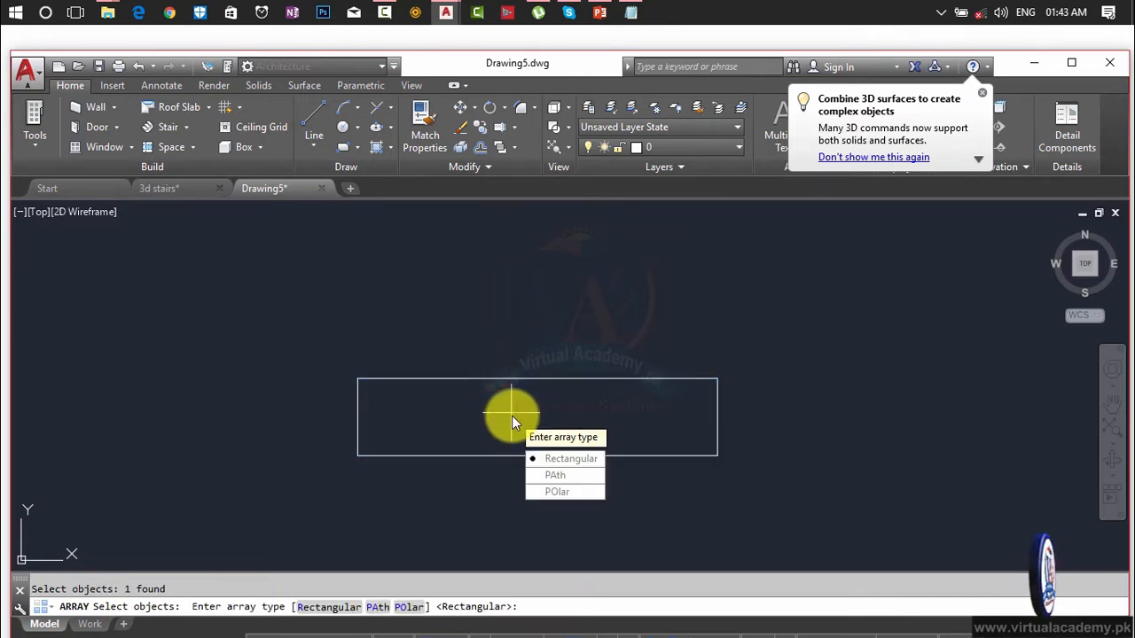
{"action": "left_click", "coordinate": [561, 459]}
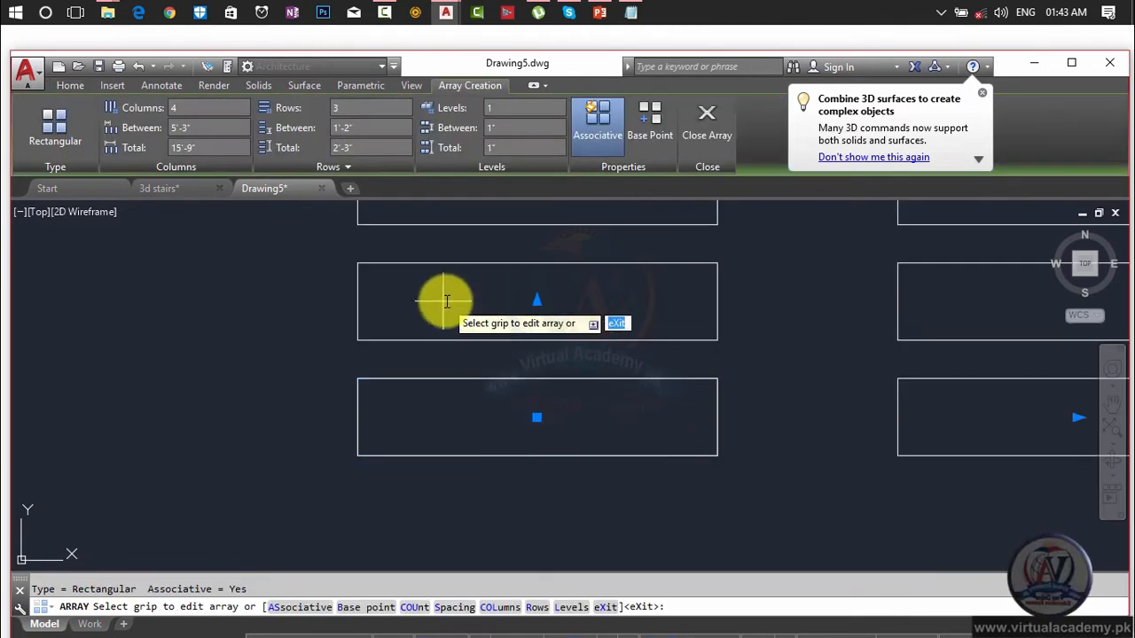
- Set the tread array to 1 column and 9 rows
{"action": "scroll", "coordinate": [451, 315], "scroll_direction": "down", "scroll_amount": 2}
{"action": "middle_click_drag", "start_coordinate": [452, 315], "coordinate": [453, 416]}
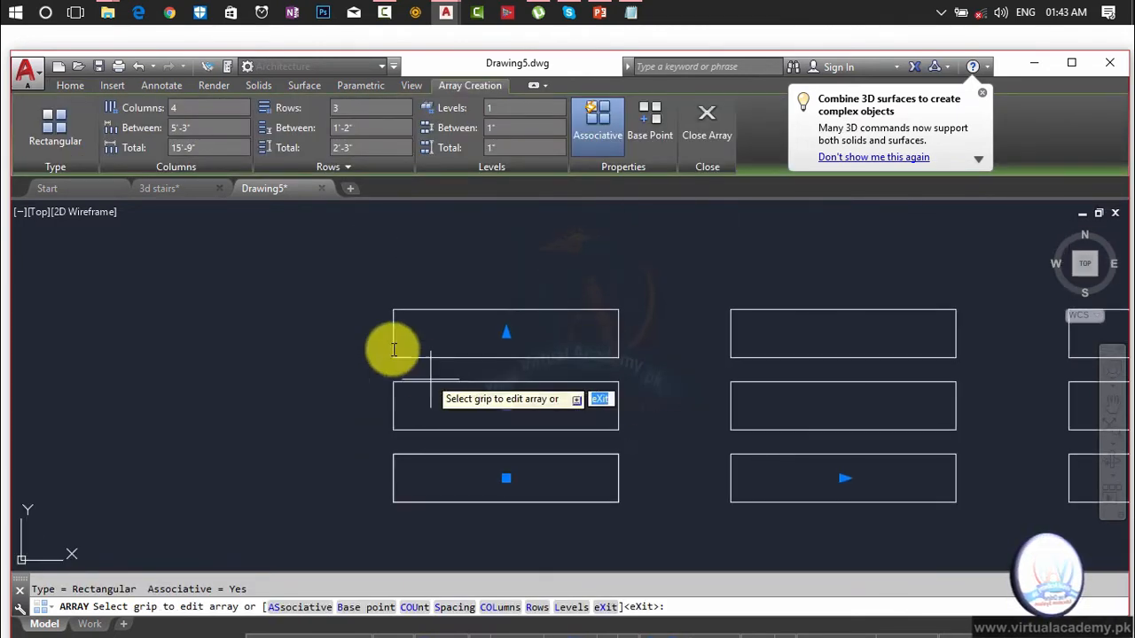
{"action": "left_click", "coordinate": [193, 109]}
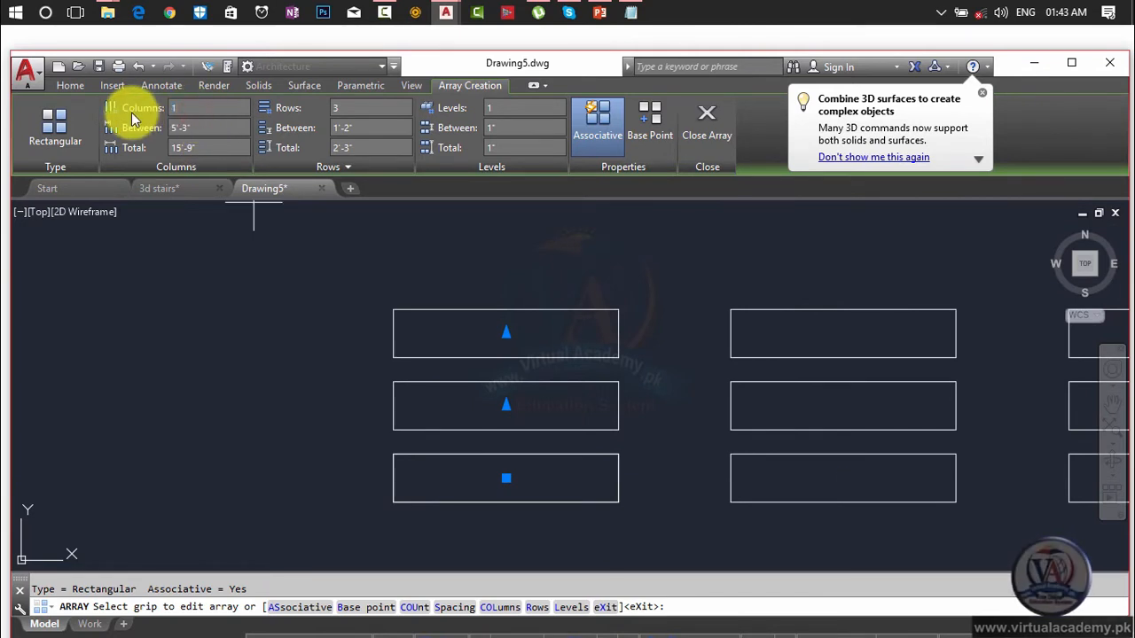
{"action": "type", "text": "1"}
{"action": "key", "text": "Return"}
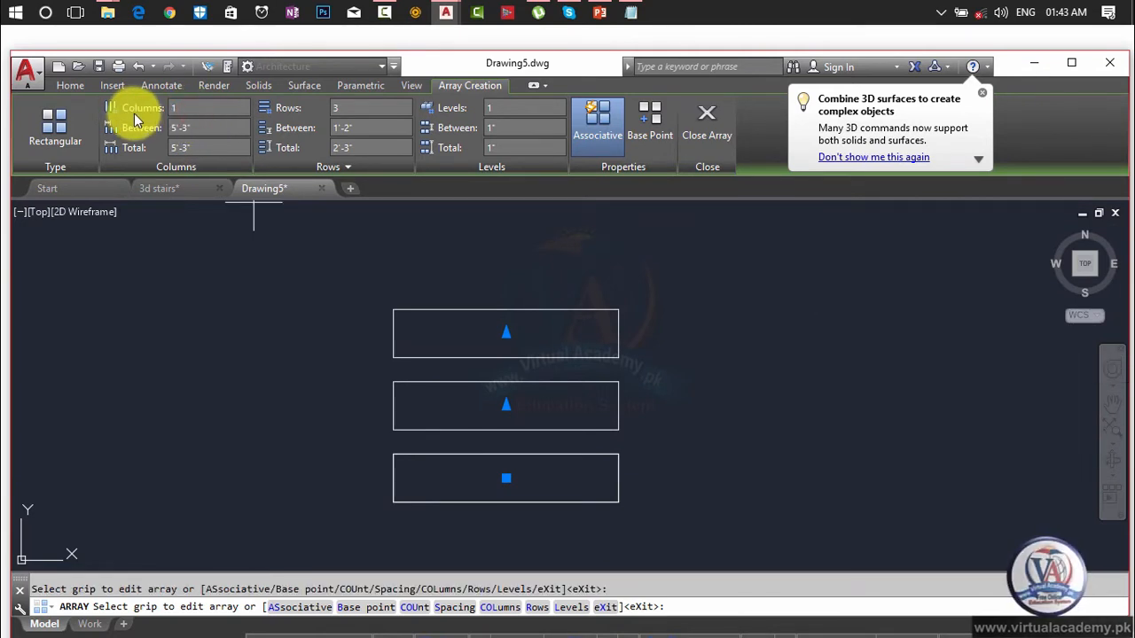
{"action": "left_click", "coordinate": [356, 108]}
{"action": "type", "text": "9"}
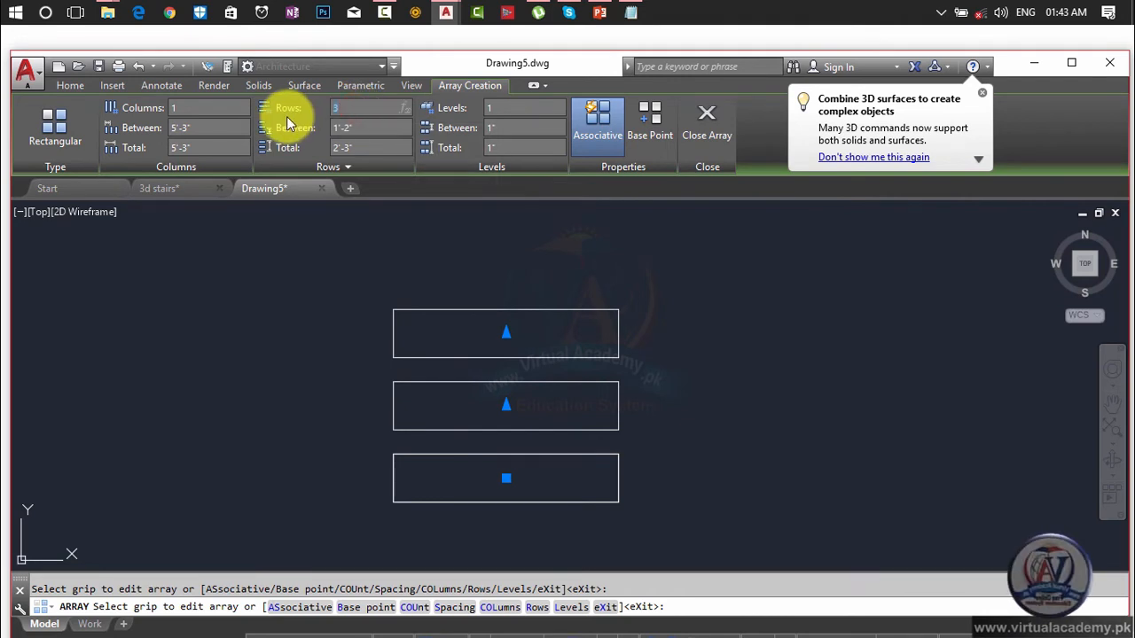
{"action": "type", "text": "0"}
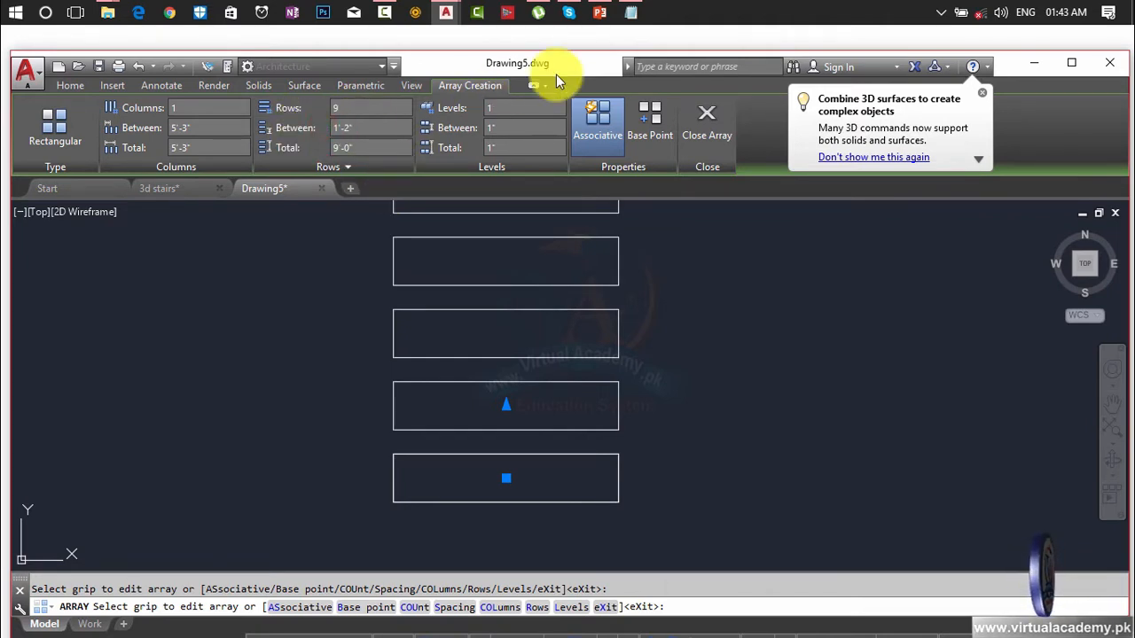
- Set the array's row spacing to 9", maximize the program window and finish the array
{"action": "left_click", "coordinate": [372, 126]}
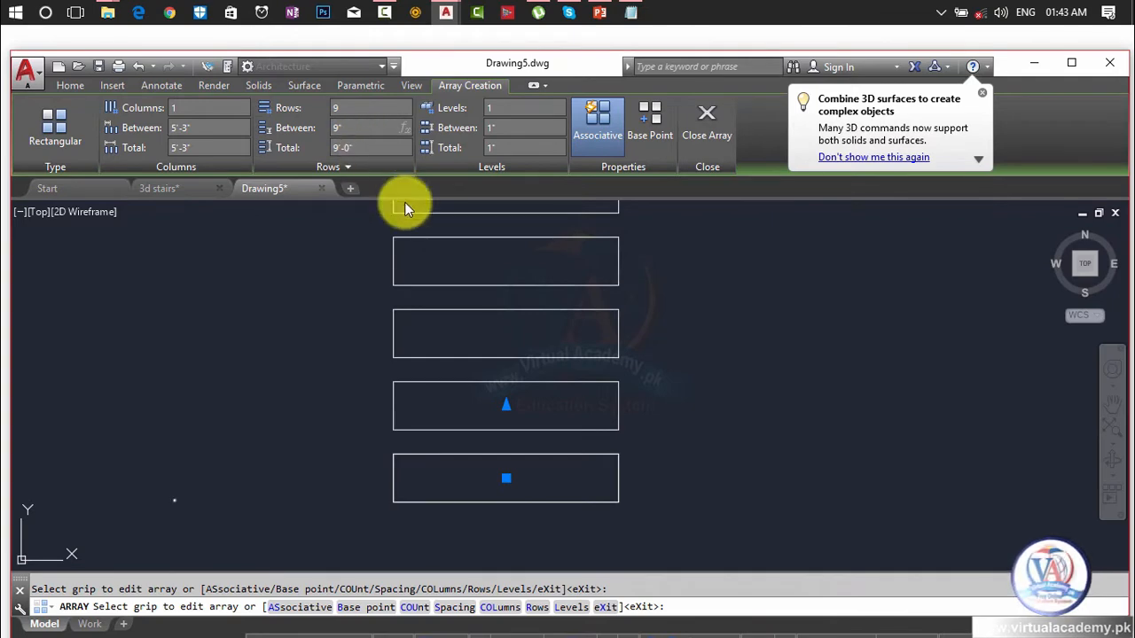
{"action": "left_click", "coordinate": [363, 147]}
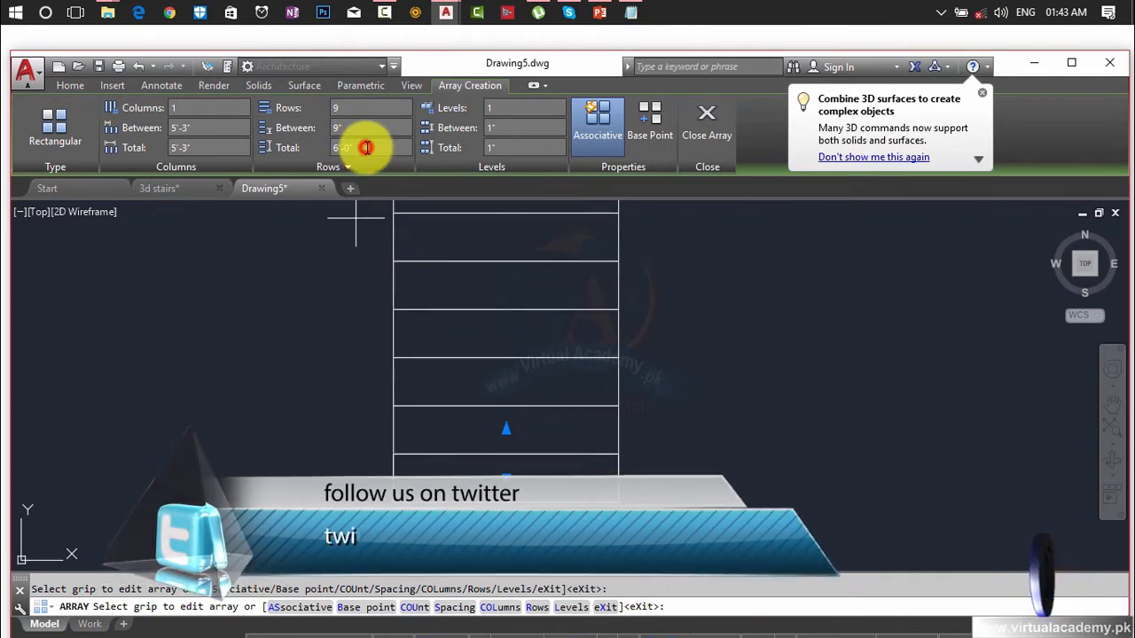
{"action": "left_click", "coordinate": [1072, 65]}
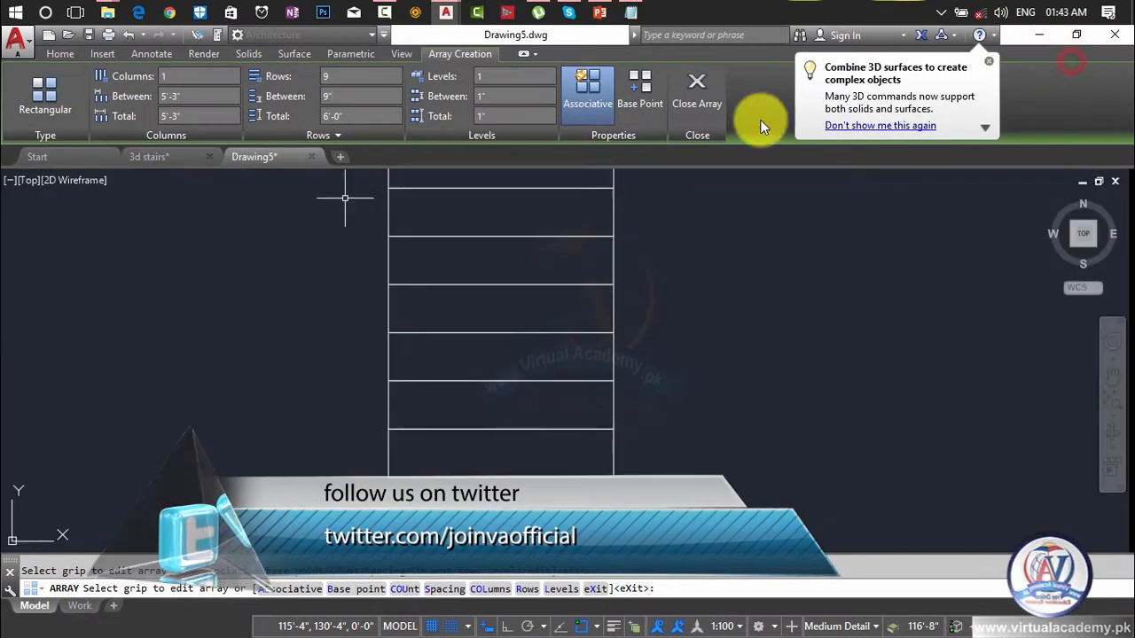
{"action": "key", "text": "Escape"}
{"action": "scroll", "coordinate": [517, 266], "scroll_direction": "down", "scroll_amount": 8}
{"action": "middle_click_drag", "start_coordinate": [519, 266], "coordinate": [518, 320]}
{"action": "scroll", "coordinate": [496, 285], "scroll_direction": "up", "scroll_amount": 6}
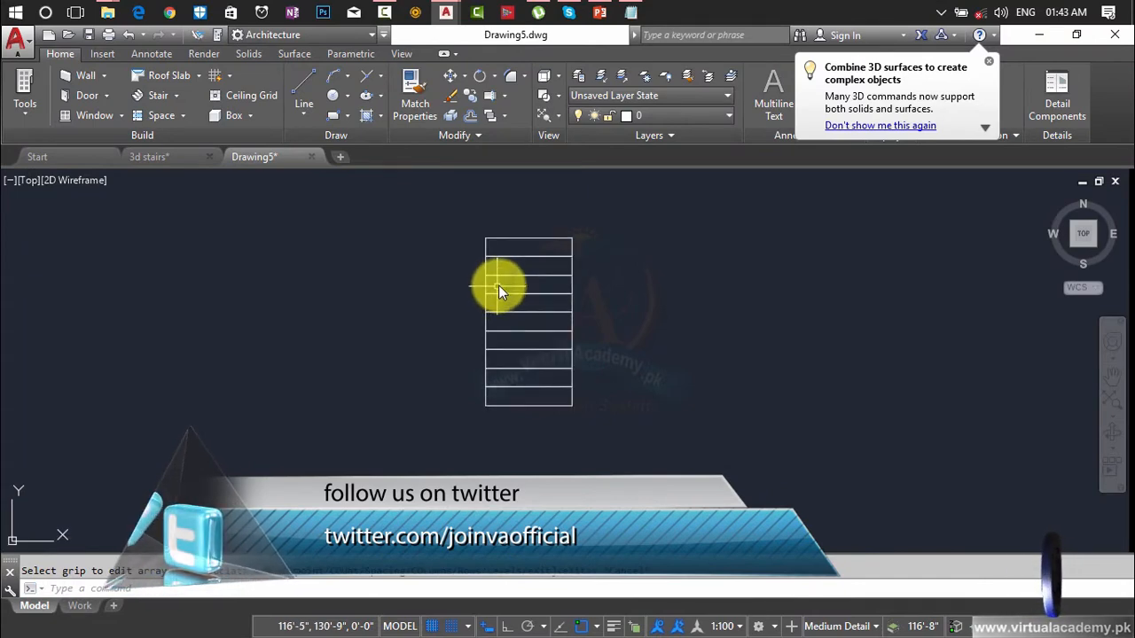
{"action": "left_click", "coordinate": [651, 200]}
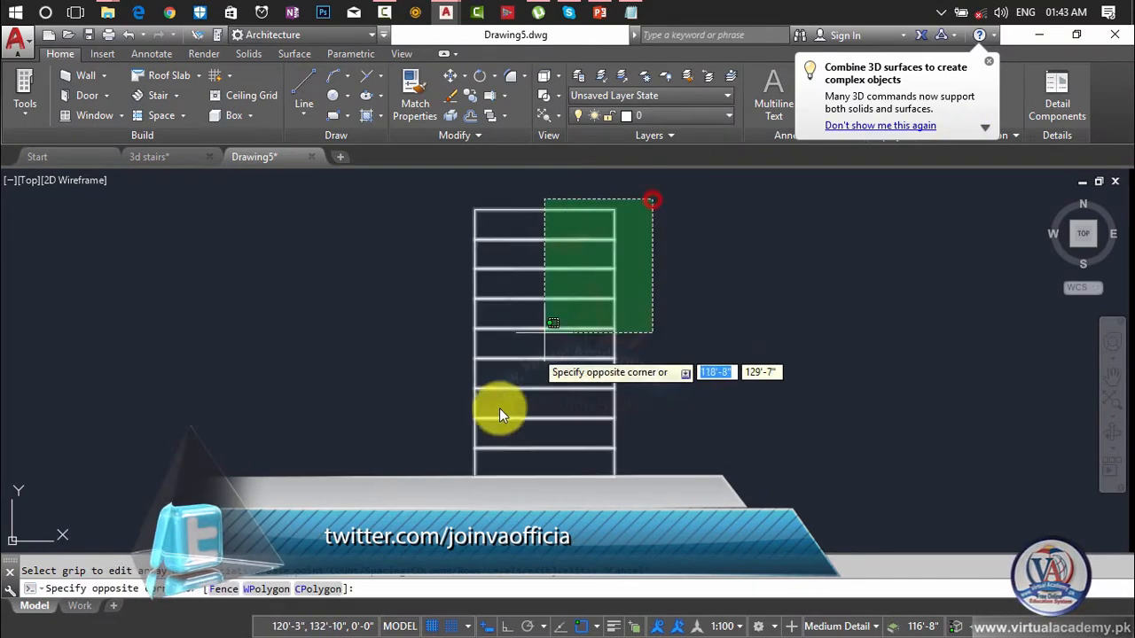
{"action": "left_click", "coordinate": [452, 470]}
{"action": "key", "text": "Escape"}
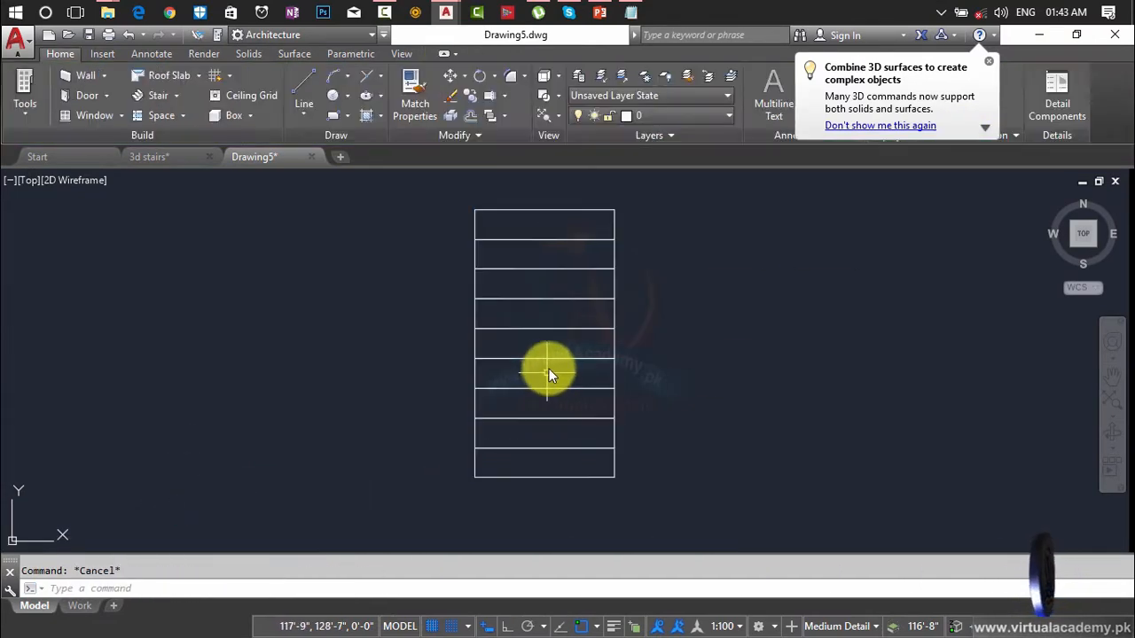
- Explode the tread array into separate rectangles
{"action": "left_click", "coordinate": [548, 361]}
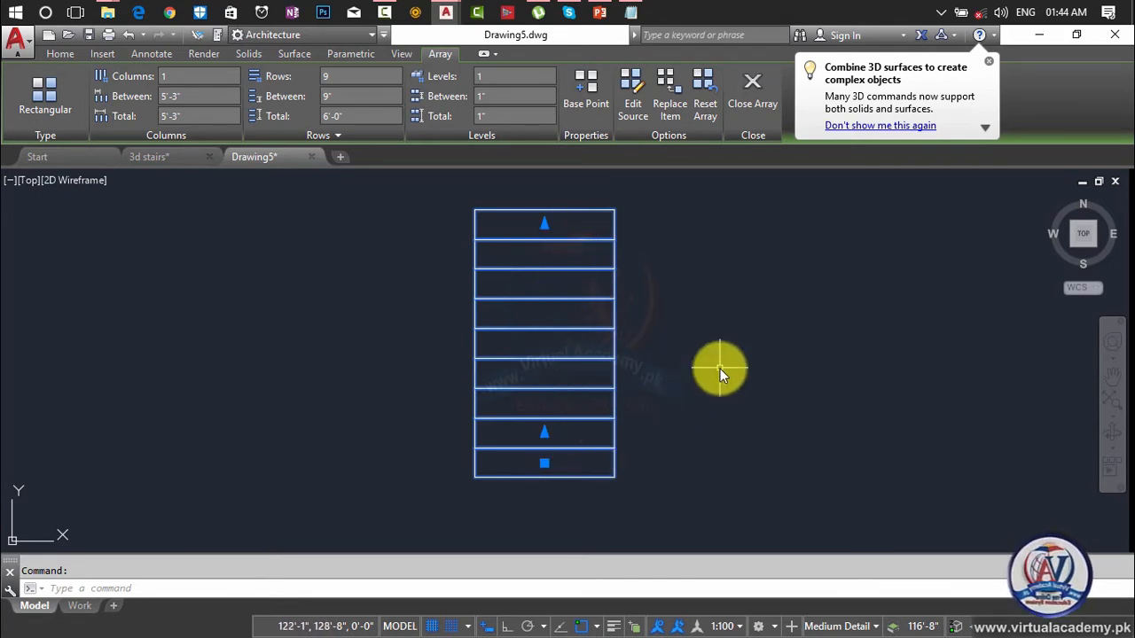
{"action": "type", "text": "x"}
{"action": "key", "text": "Return"}
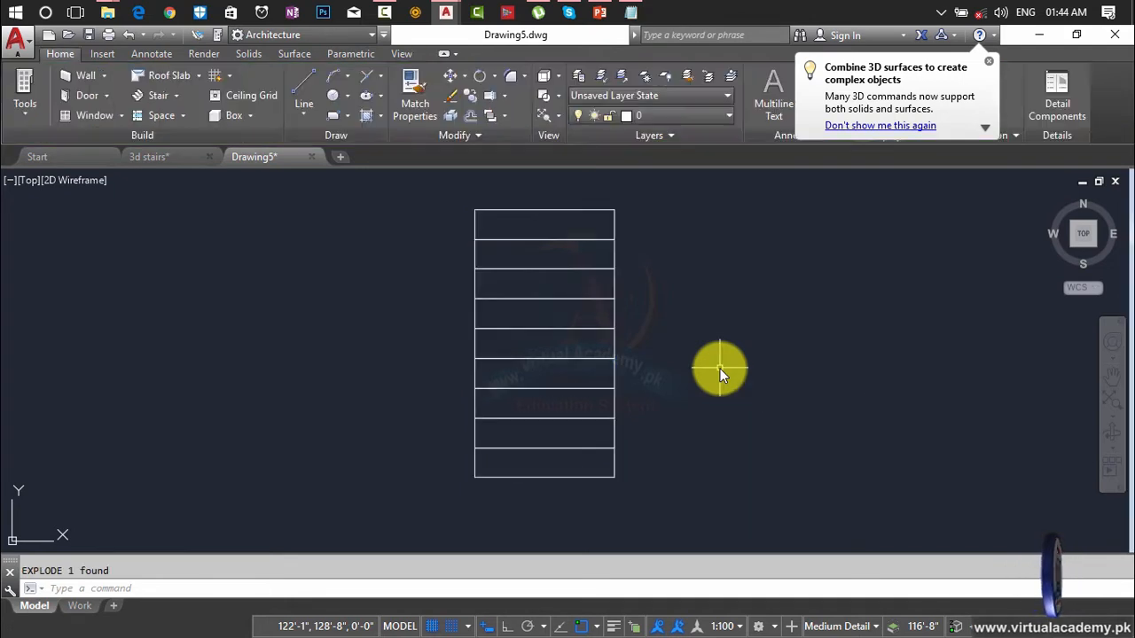
- Check with crossing selections that the exploded treads are separate objects, leaving nothing selected
{"action": "left_click", "coordinate": [678, 191]}
{"action": "left_click", "coordinate": [542, 330]}
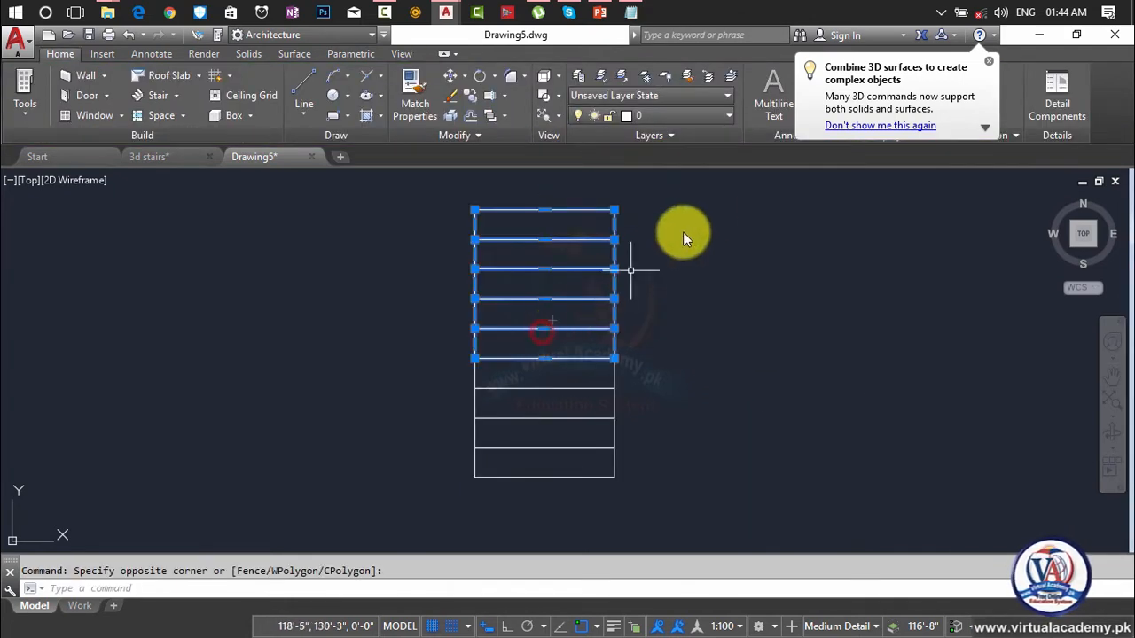
{"action": "left_click", "coordinate": [709, 207]}
{"action": "left_click", "coordinate": [544, 452]}
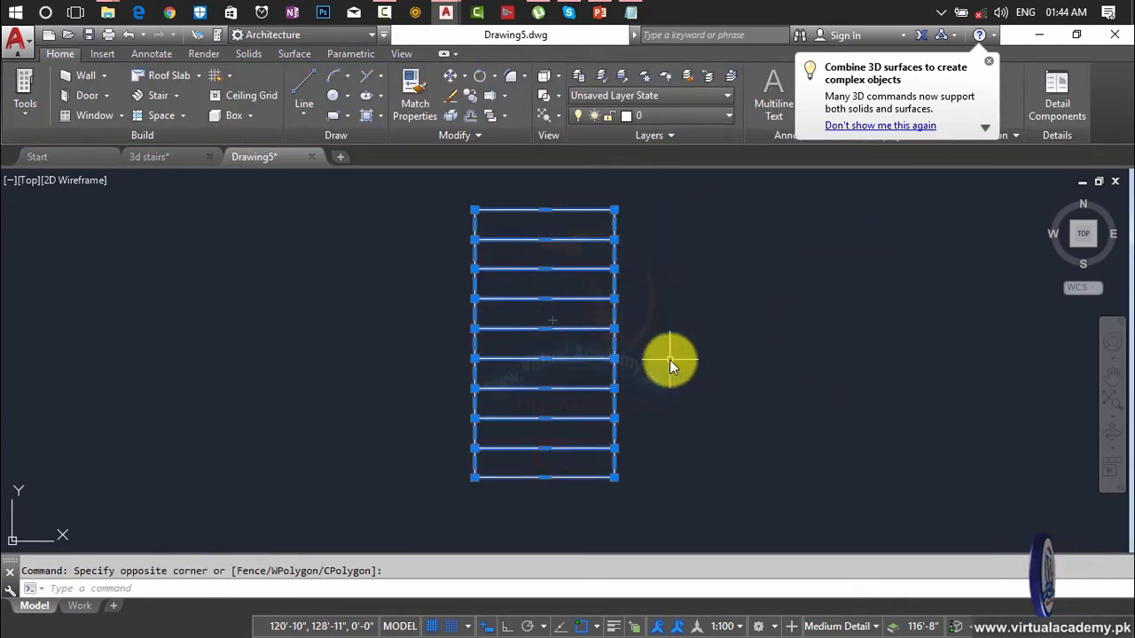
{"action": "key", "text": "Escape"}
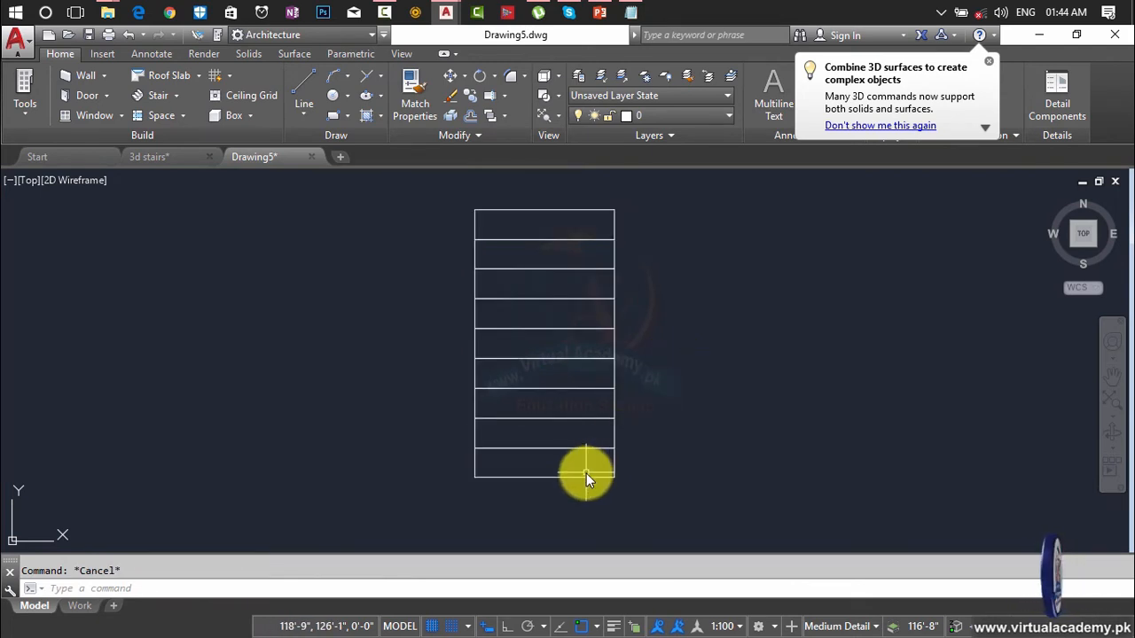
{"action": "middle_click_drag", "start_coordinate": [586, 471], "coordinate": [570, 579]}
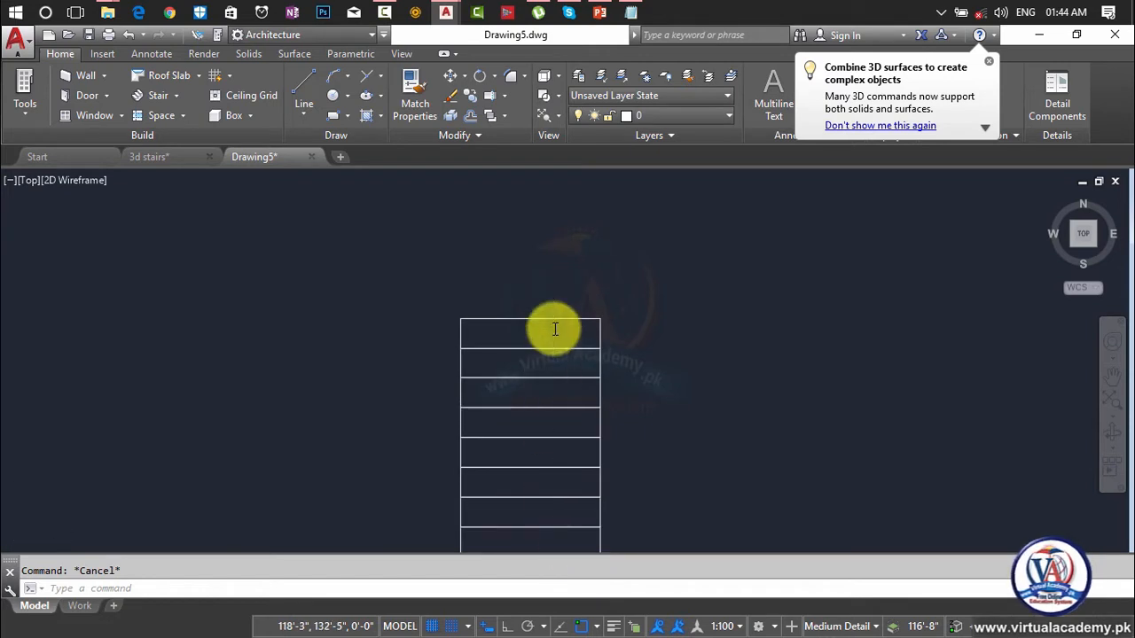
- Draw a 3'6" square landing rectangle directly above the last tread, starting from that tread's upper-right corner
{"action": "scroll", "coordinate": [554, 329], "scroll_direction": "down", "scroll_amount": 2}
{"action": "middle_click_drag", "start_coordinate": [554, 328], "coordinate": [559, 372]}
{"action": "scroll", "coordinate": [565, 371], "scroll_direction": "up", "scroll_amount": 4}
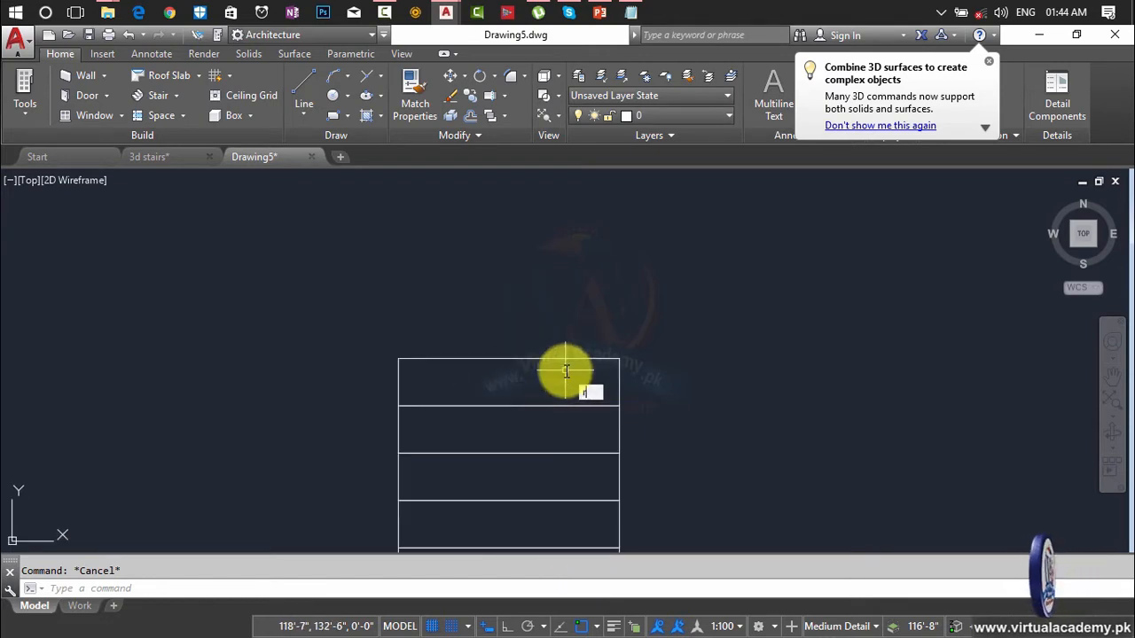
{"action": "key", "text": "Return"}
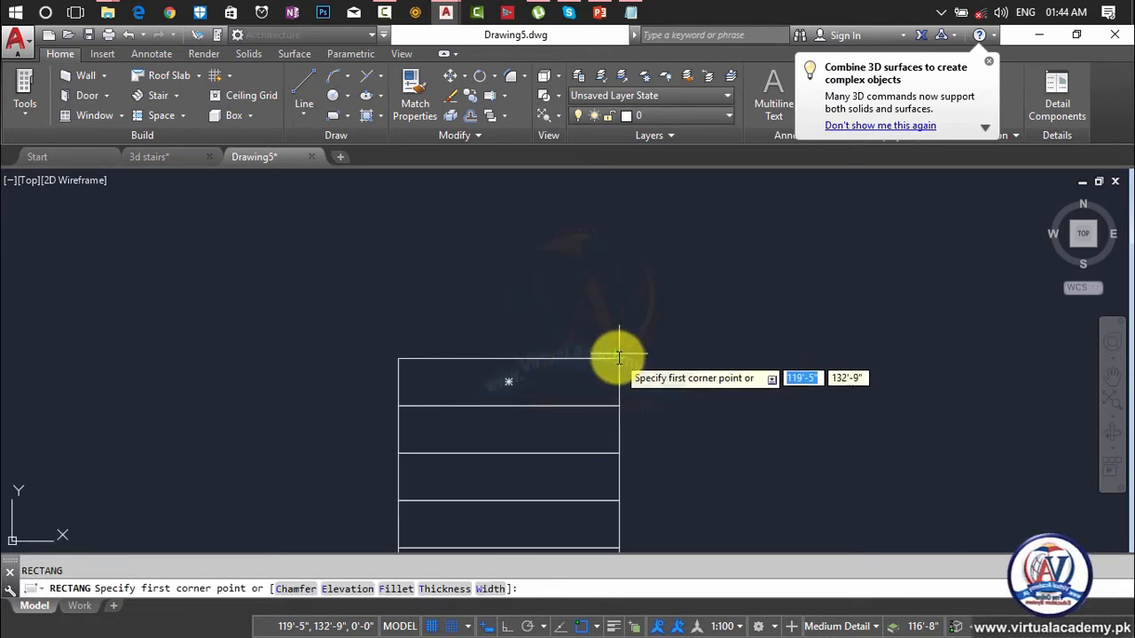
{"action": "left_click", "coordinate": [619, 360]}
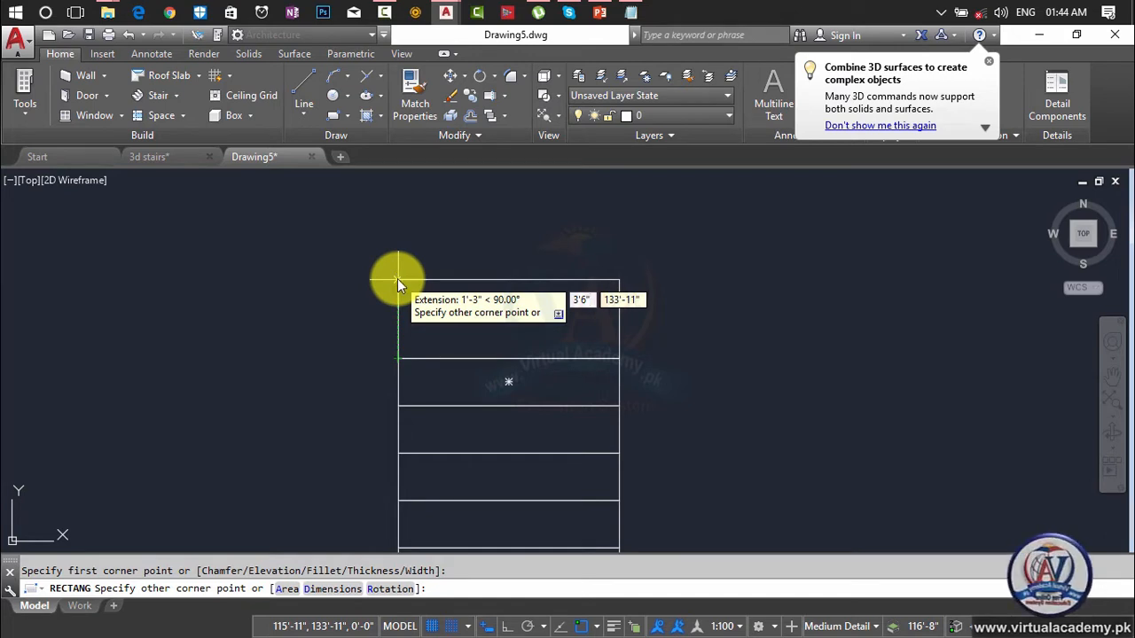
{"action": "key", "text": "Return"}
{"action": "scroll", "coordinate": [433, 301], "scroll_direction": "down", "scroll_amount": 6}
{"action": "scroll", "coordinate": [450, 400], "scroll_direction": "up", "scroll_amount": 2}
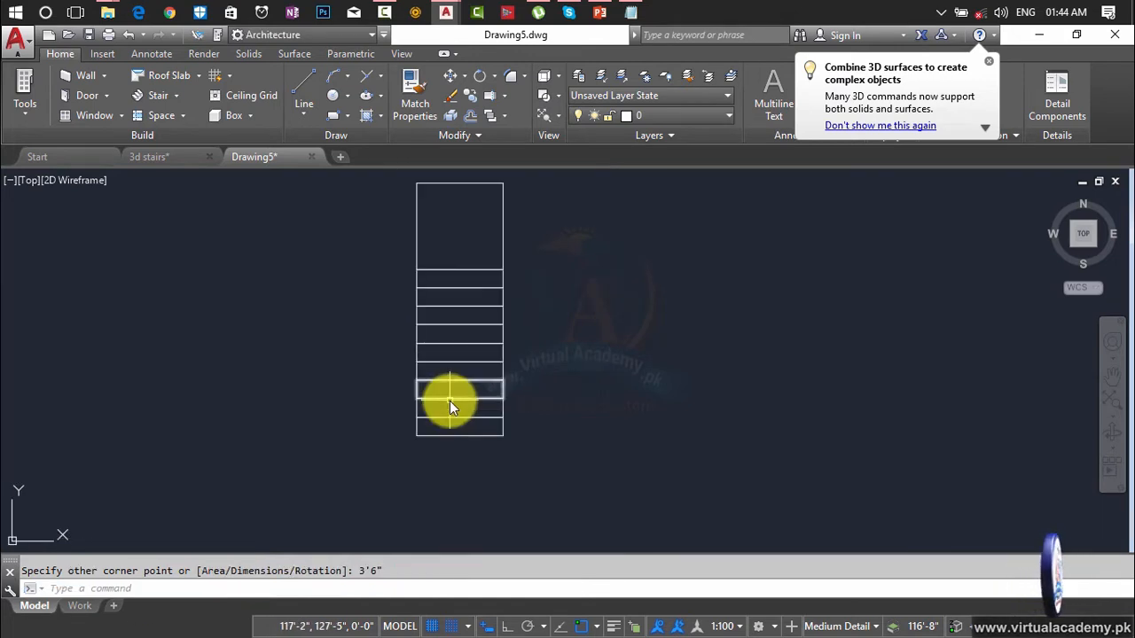
{"action": "key", "text": "Escape"}
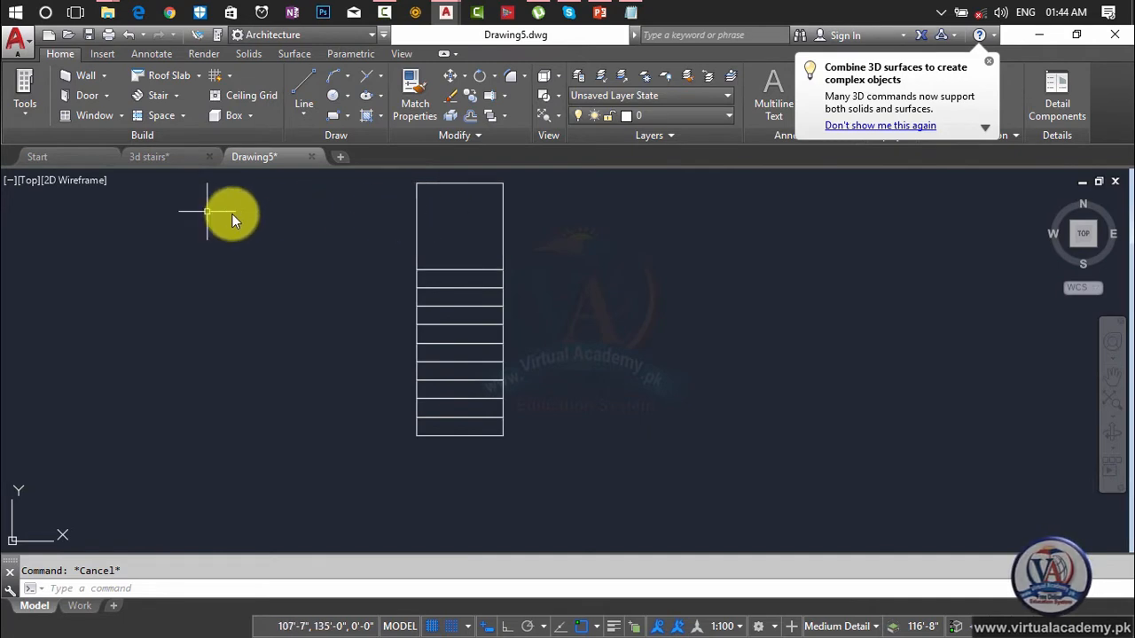
- Copy the five lowest treads from their upper-right corner to the landing's upper-left corner
{"action": "scroll", "coordinate": [438, 326], "scroll_direction": "up", "scroll_amount": 2}
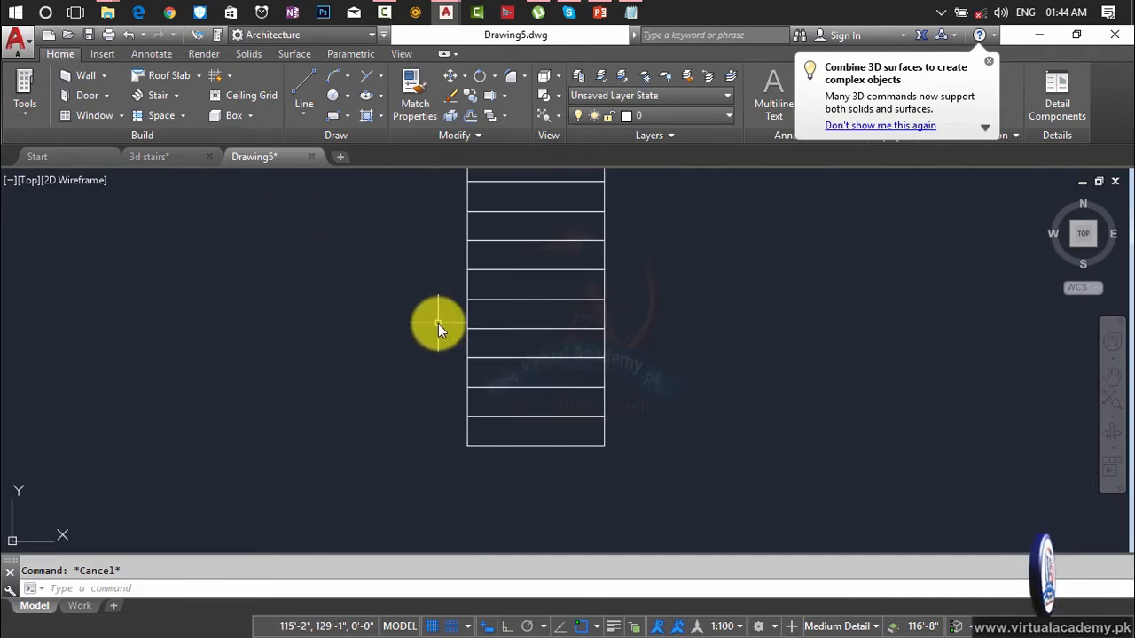
{"action": "type", "text": "cp"}
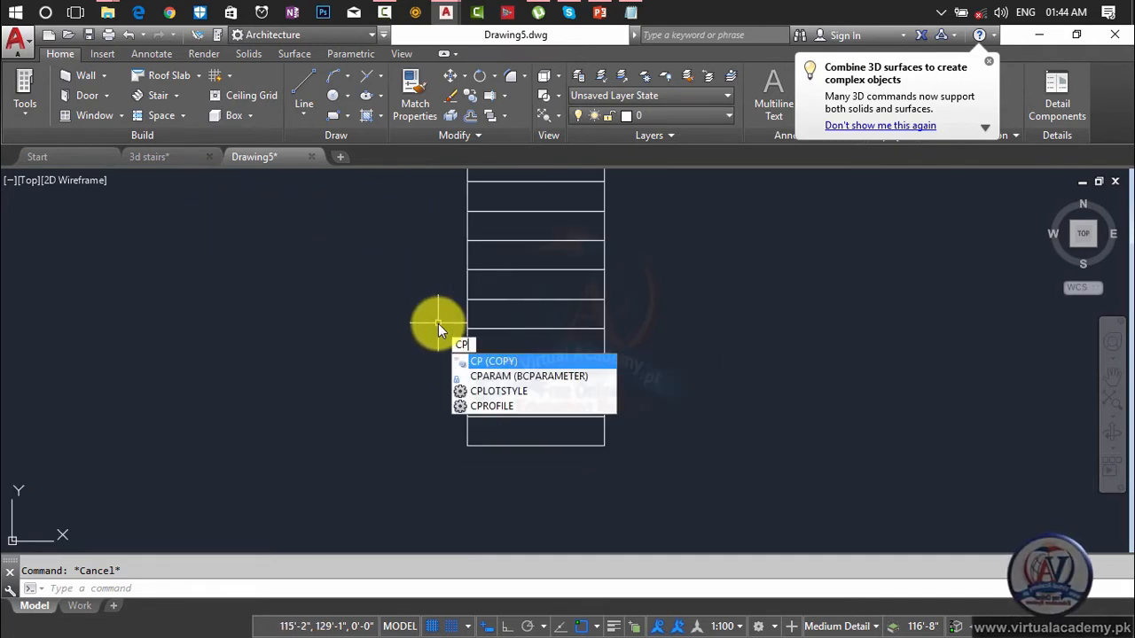
{"action": "key", "text": "Return"}
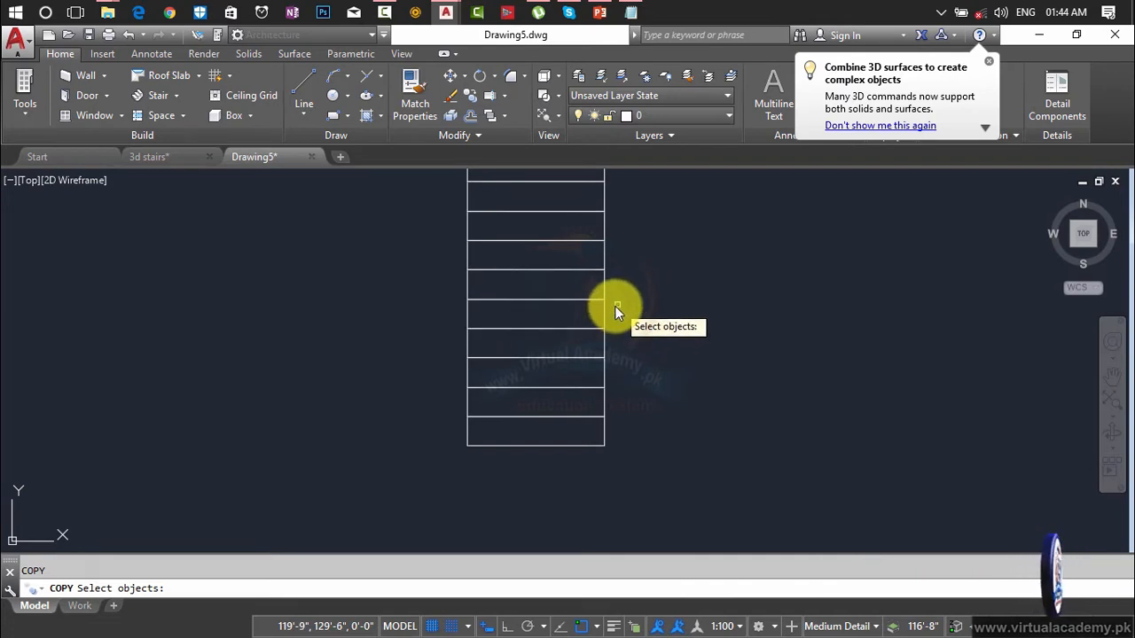
{"action": "left_click", "coordinate": [594, 435]}
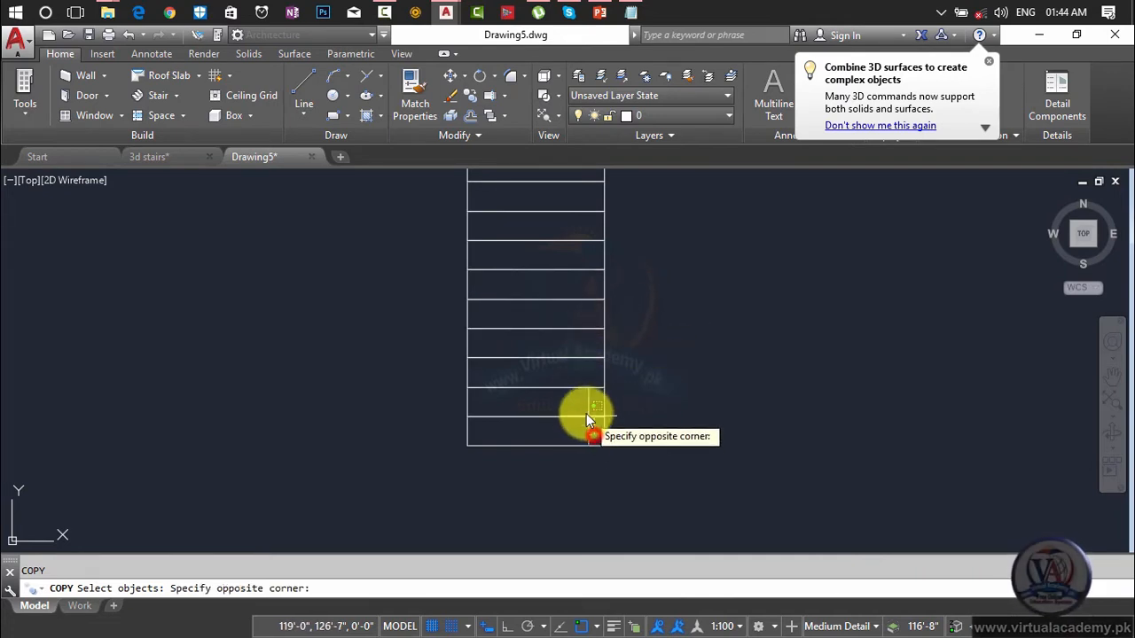
{"action": "left_click", "coordinate": [583, 405]}
{"action": "left_click", "coordinate": [583, 431]}
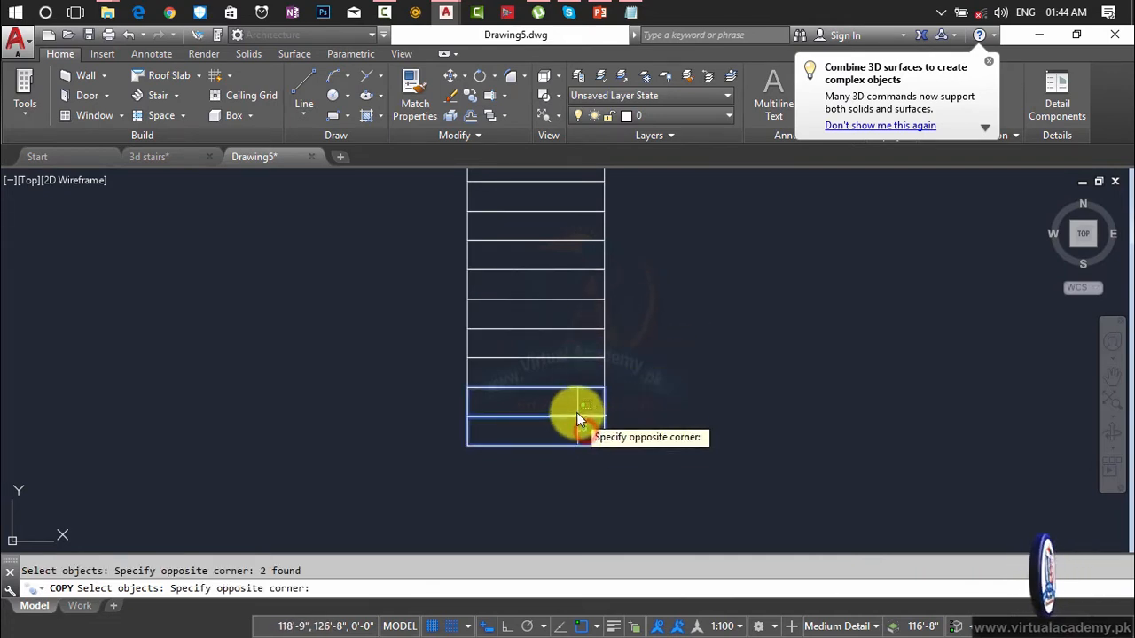
{"action": "left_click", "coordinate": [539, 314]}
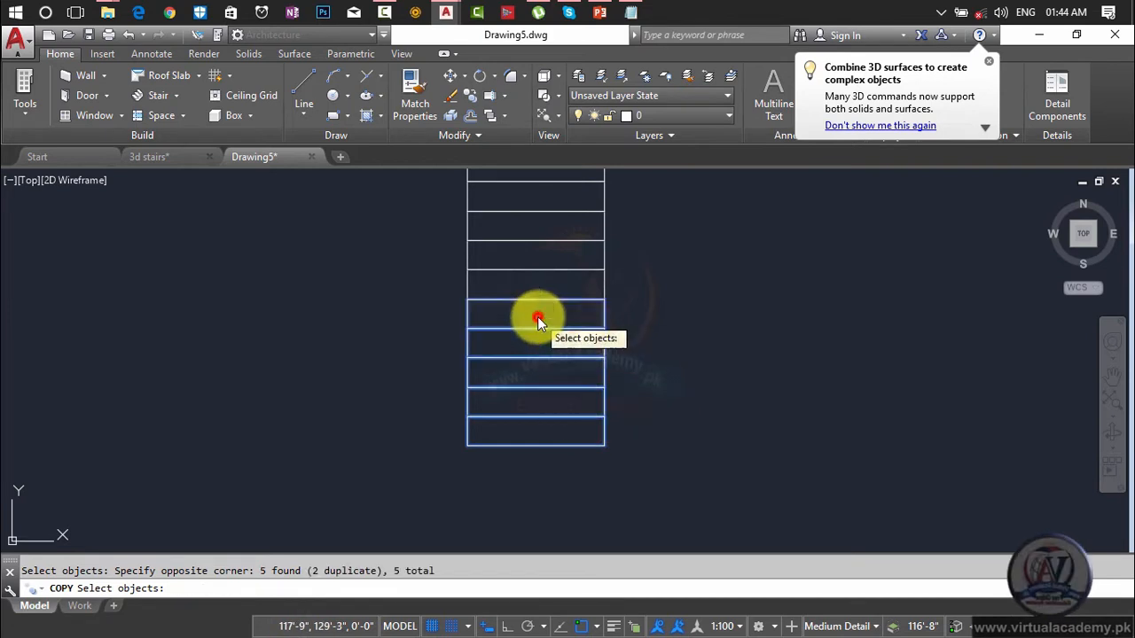
{"action": "key", "text": "Return"}
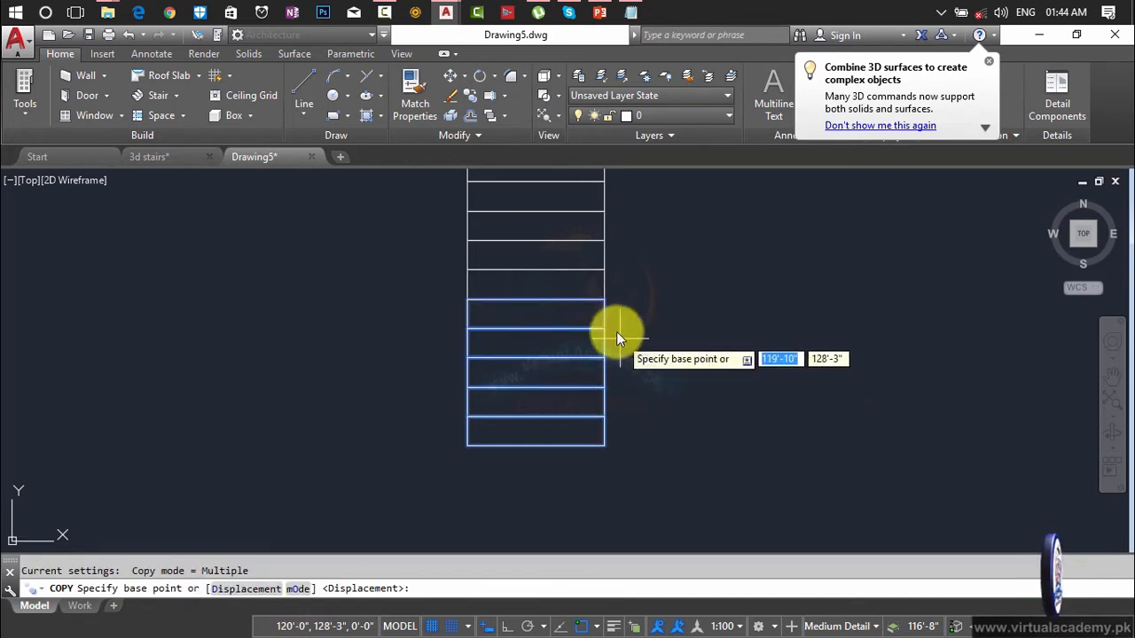
{"action": "scroll", "coordinate": [605, 308], "scroll_direction": "up", "scroll_amount": 4}
{"action": "left_click", "coordinate": [592, 270]}
{"action": "scroll", "coordinate": [594, 284], "scroll_direction": "down", "scroll_amount": 4}
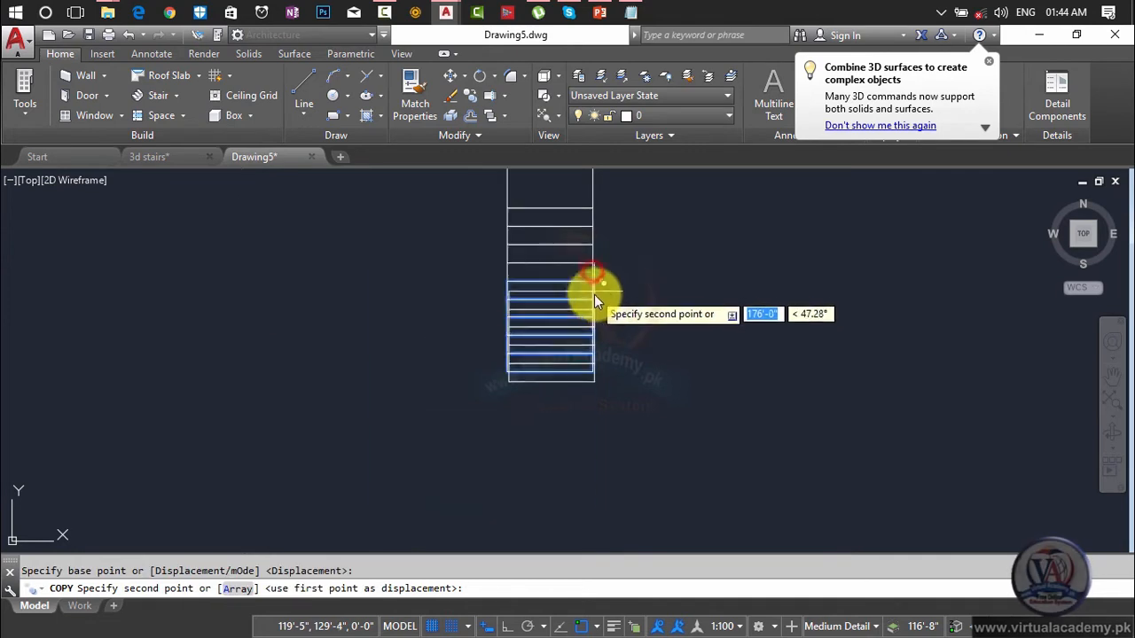
{"action": "scroll", "coordinate": [559, 331], "scroll_direction": "up", "scroll_amount": 4}
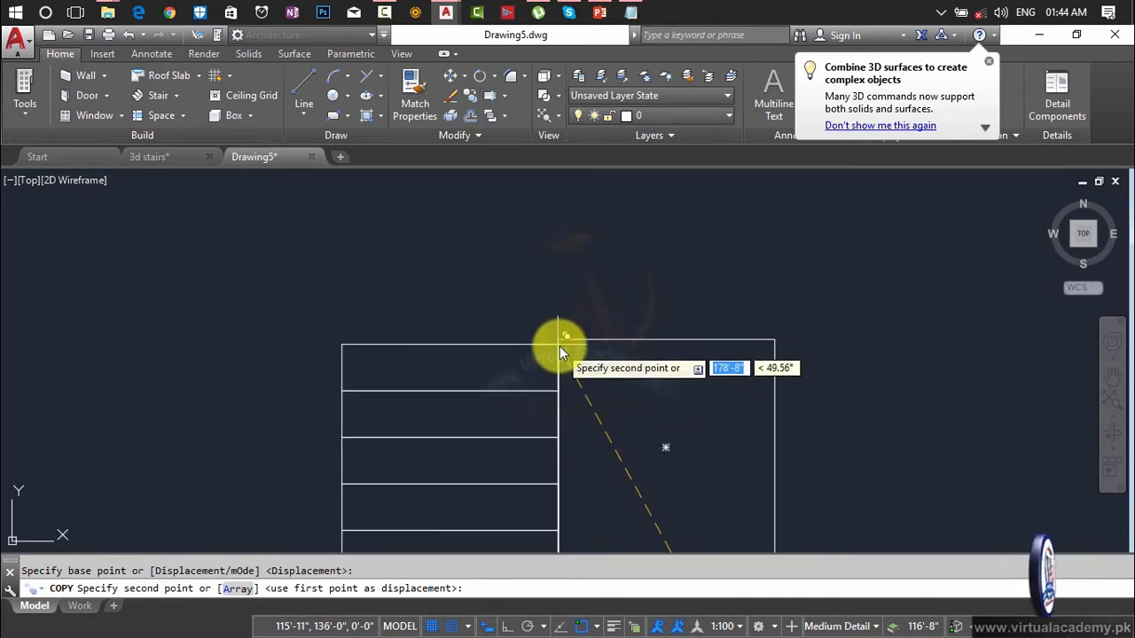
{"action": "scroll", "coordinate": [559, 346], "scroll_direction": "down", "scroll_amount": 4}
{"action": "left_click", "coordinate": [598, 308]}
{"action": "key", "text": "Escape"}
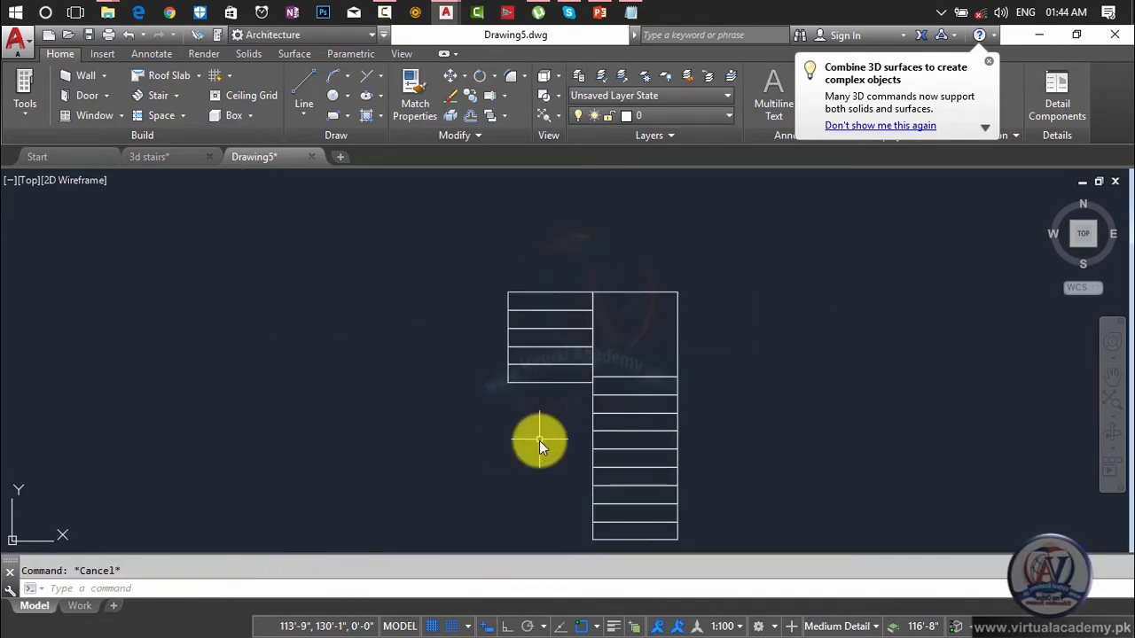
- Rotate the five copied treads 90° clockwise about the landing's upper-left corner
{"action": "type", "text": "R"}
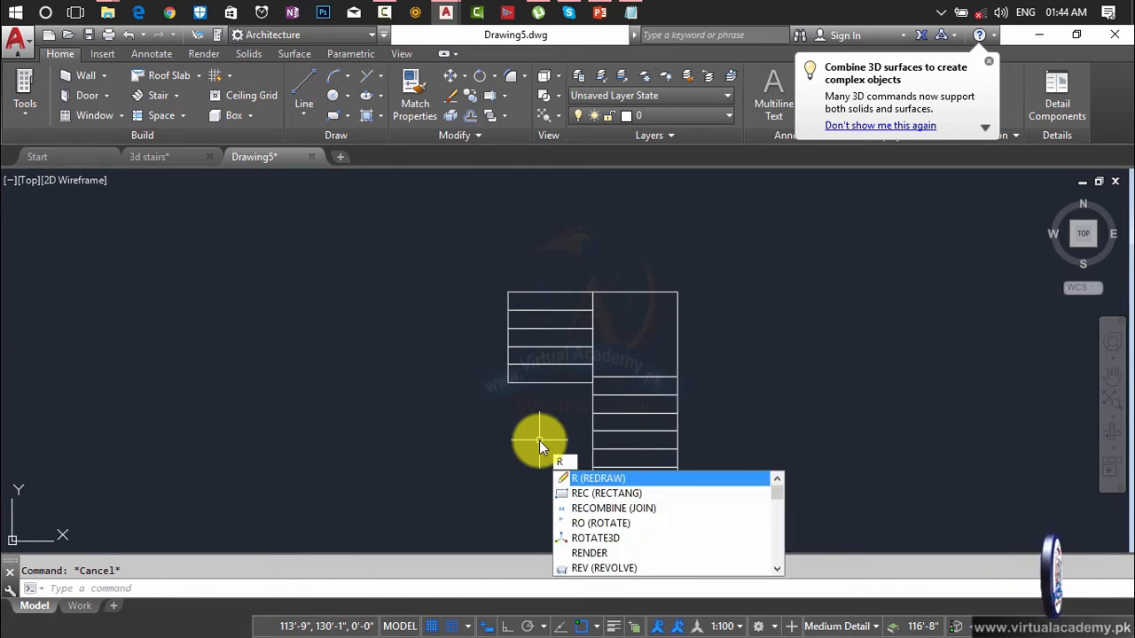
{"action": "type", "text": "O"}
{"action": "key", "text": "Return"}
{"action": "left_click", "coordinate": [550, 271]}
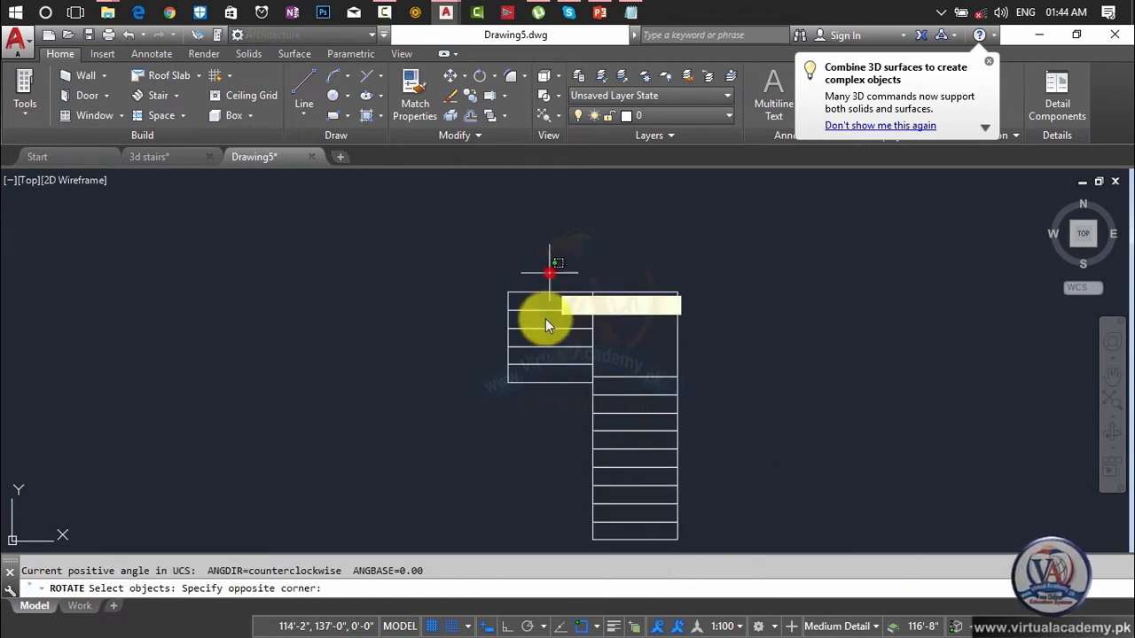
{"action": "left_click", "coordinate": [538, 461]}
{"action": "key", "text": "Return"}
{"action": "left_click", "coordinate": [593, 297]}
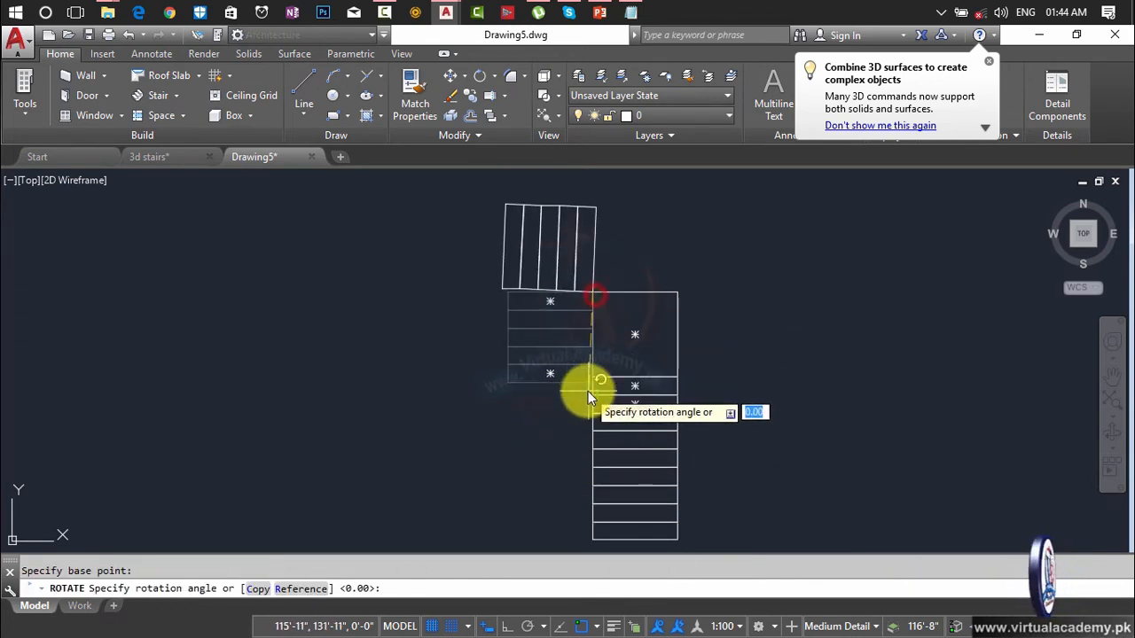
{"action": "left_click", "coordinate": [590, 378]}
{"action": "key", "text": "Escape"}
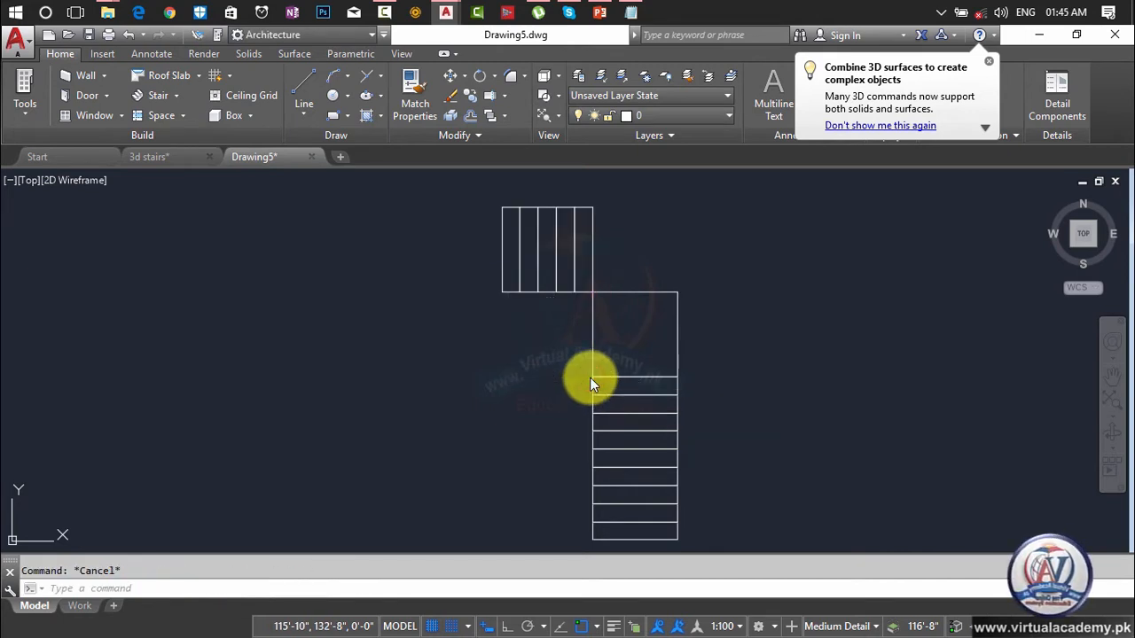
- Move the rotated treads from their lower-right corner to the landing's lower-left corner, so the second flight adjoins the landing
{"action": "type", "text": "m"}
{"action": "key", "text": "Return"}
{"action": "left_click", "coordinate": [608, 245]}
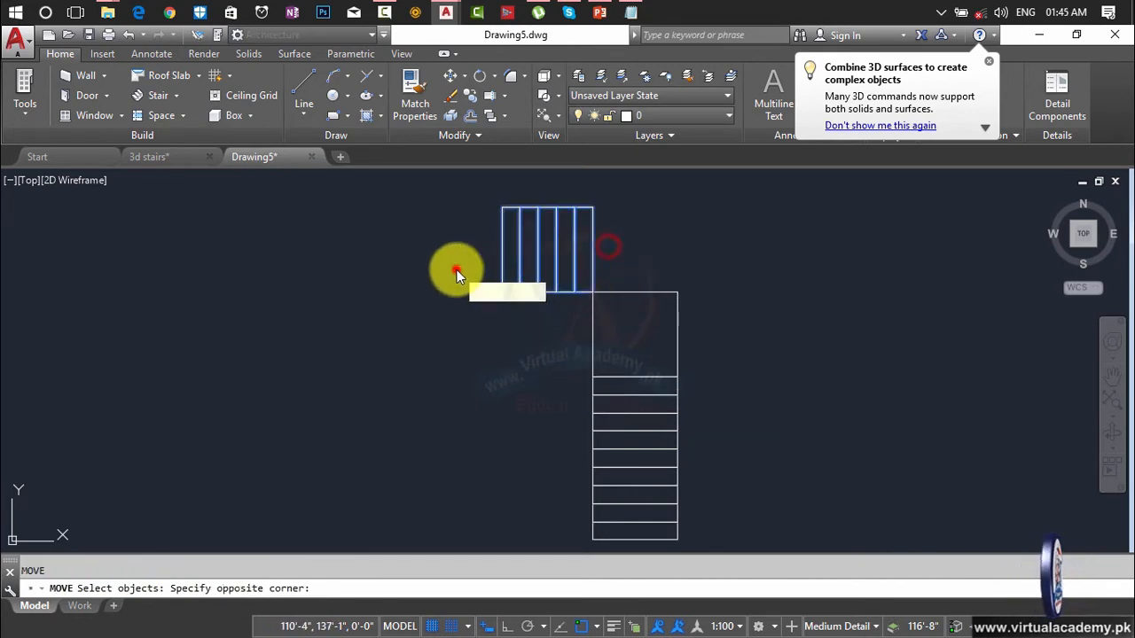
{"action": "left_click", "coordinate": [457, 269]}
{"action": "key", "text": "Return"}
{"action": "scroll", "coordinate": [589, 299], "scroll_direction": "up", "scroll_amount": 5}
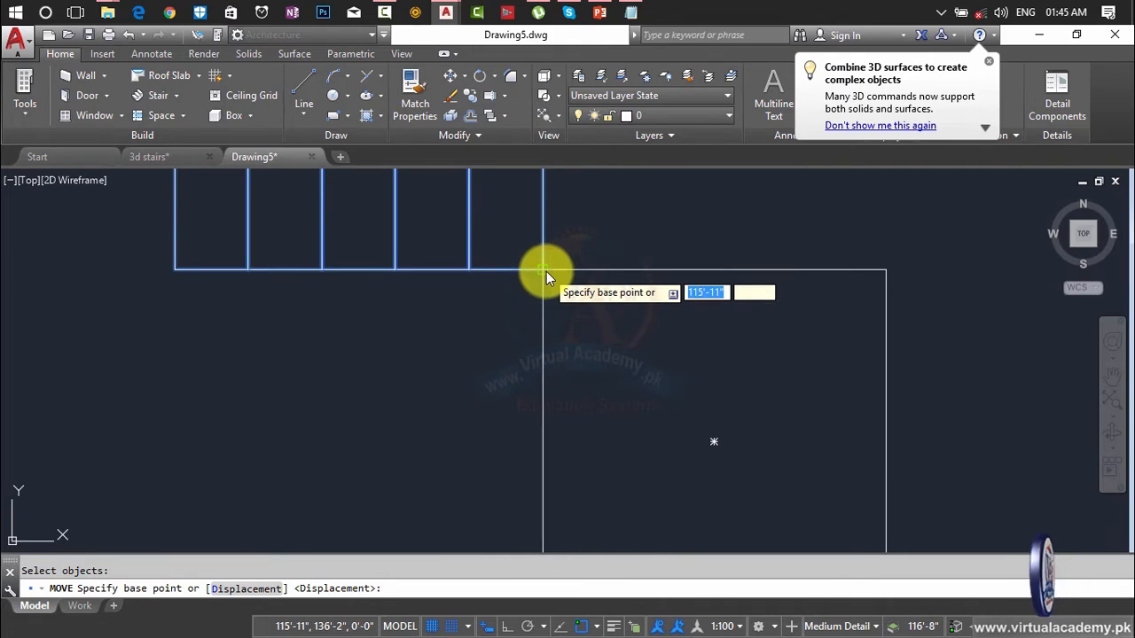
{"action": "left_click", "coordinate": [546, 271]}
{"action": "scroll", "coordinate": [576, 266], "scroll_direction": "down", "scroll_amount": 2}
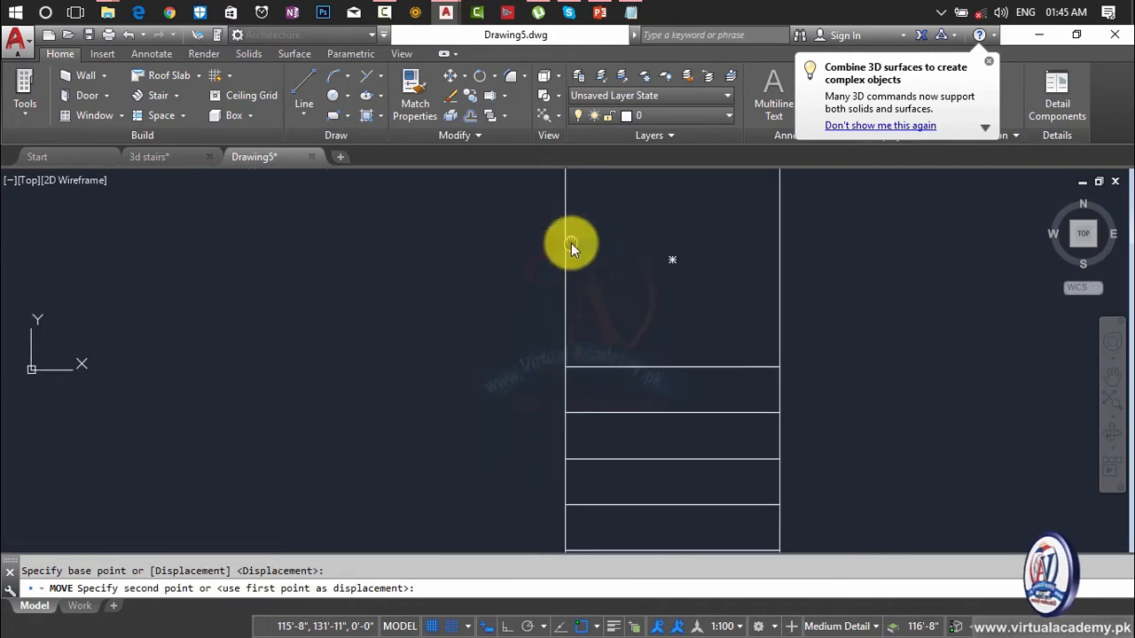
{"action": "left_click", "coordinate": [564, 367]}
{"action": "scroll", "coordinate": [573, 327], "scroll_direction": "down", "scroll_amount": 5}
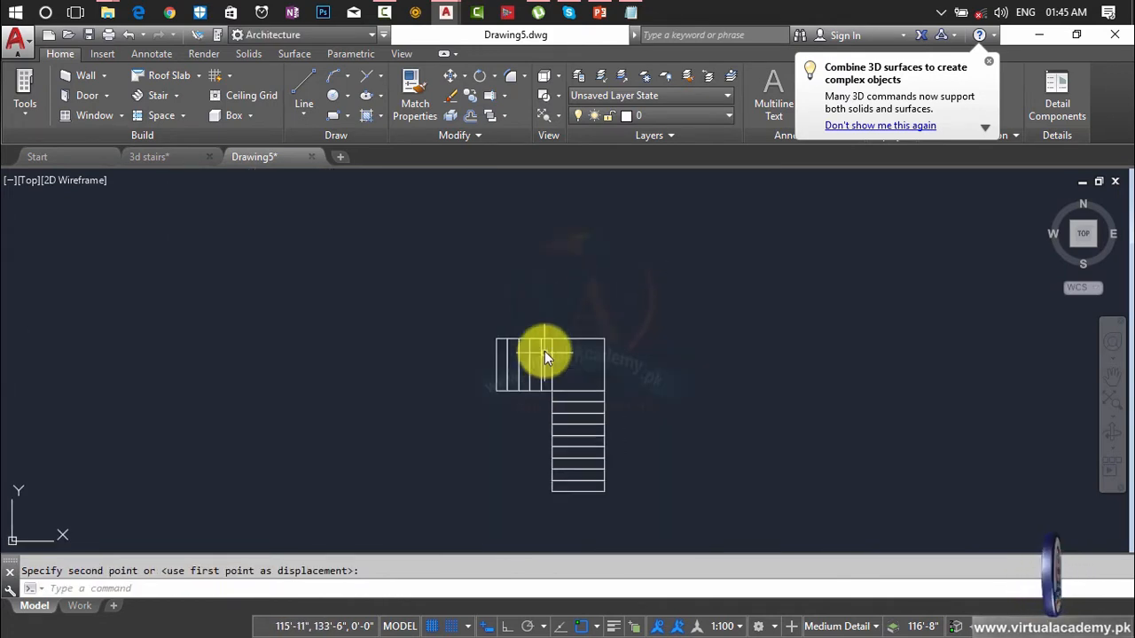
{"action": "scroll", "coordinate": [545, 351], "scroll_direction": "up", "scroll_amount": 4}
{"action": "key", "text": "Escape"}
{"action": "scroll", "coordinate": [544, 352], "scroll_direction": "down", "scroll_amount": 5}
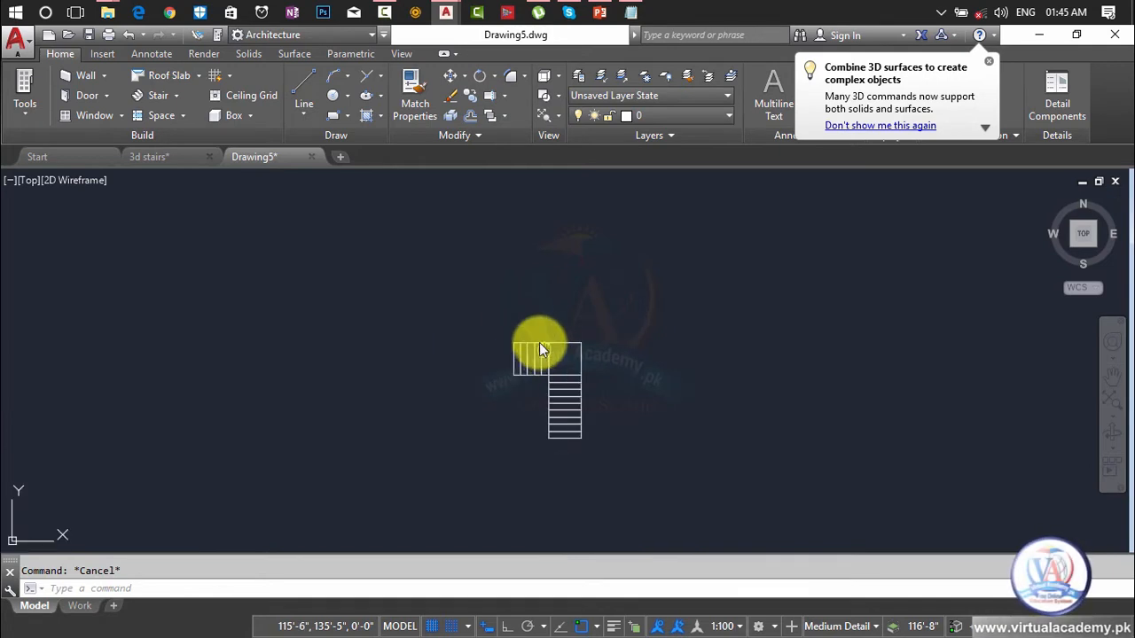
- Copy the whole L-shaped stair plan to the empty area on the right of the original
{"action": "type", "text": "cp"}
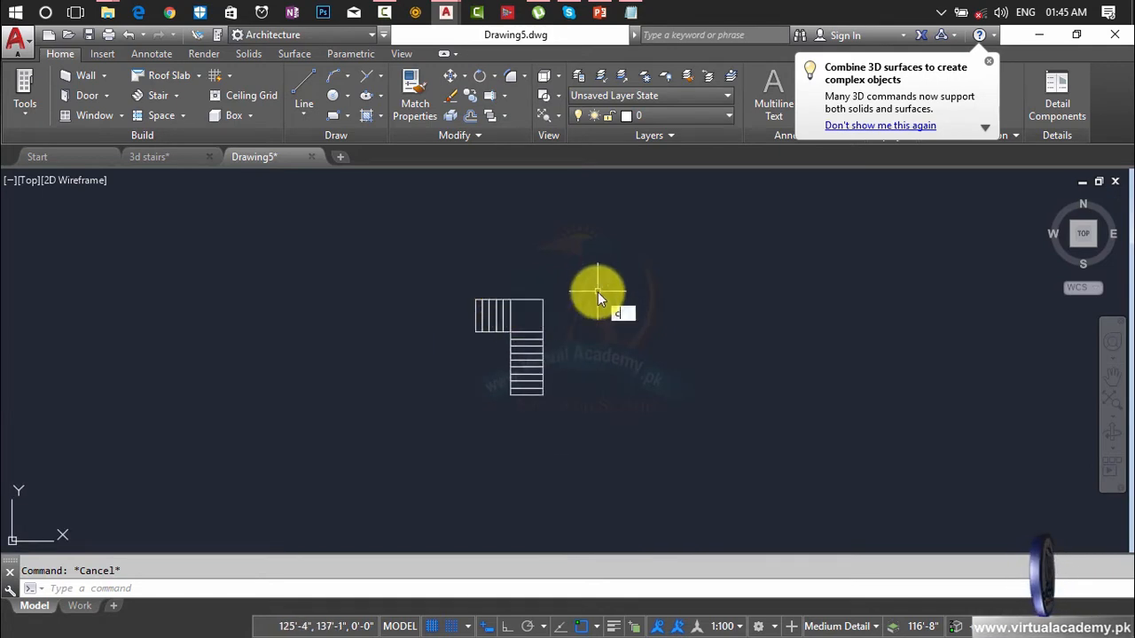
{"action": "key", "text": "Return"}
{"action": "left_click", "coordinate": [655, 252]}
{"action": "left_click", "coordinate": [452, 424]}
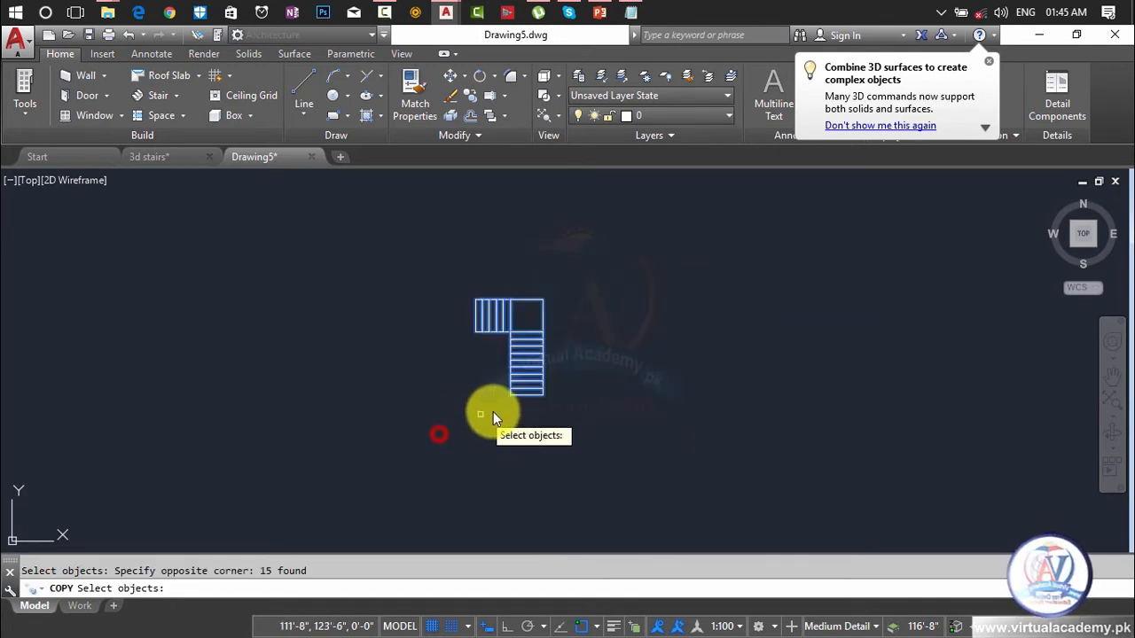
{"action": "key", "text": "Return"}
{"action": "left_click", "coordinate": [526, 390]}
{"action": "left_click", "coordinate": [807, 364]}
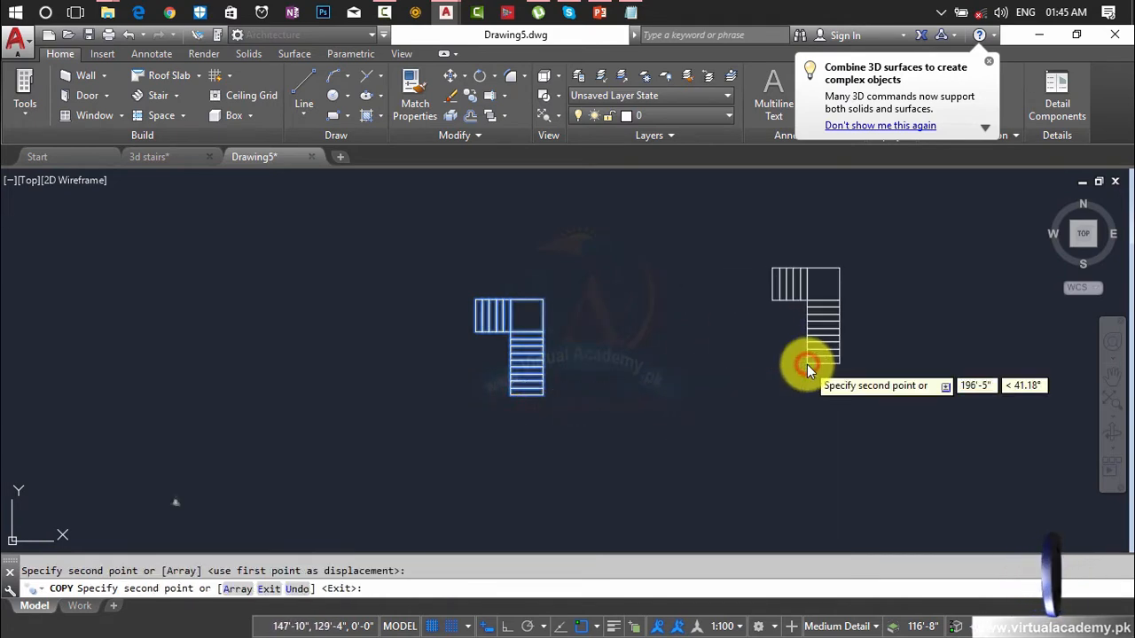
{"action": "key", "text": "Escape"}
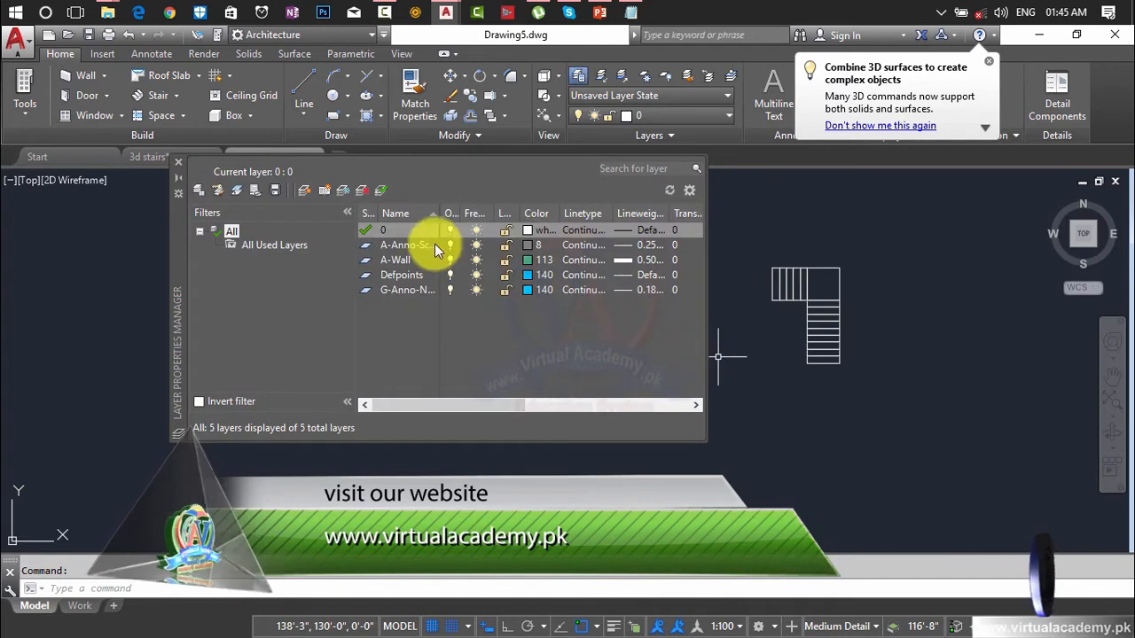
- Create new layers named 1 and 2, and close the layer manager
{"action": "left_click", "coordinate": [305, 191]}
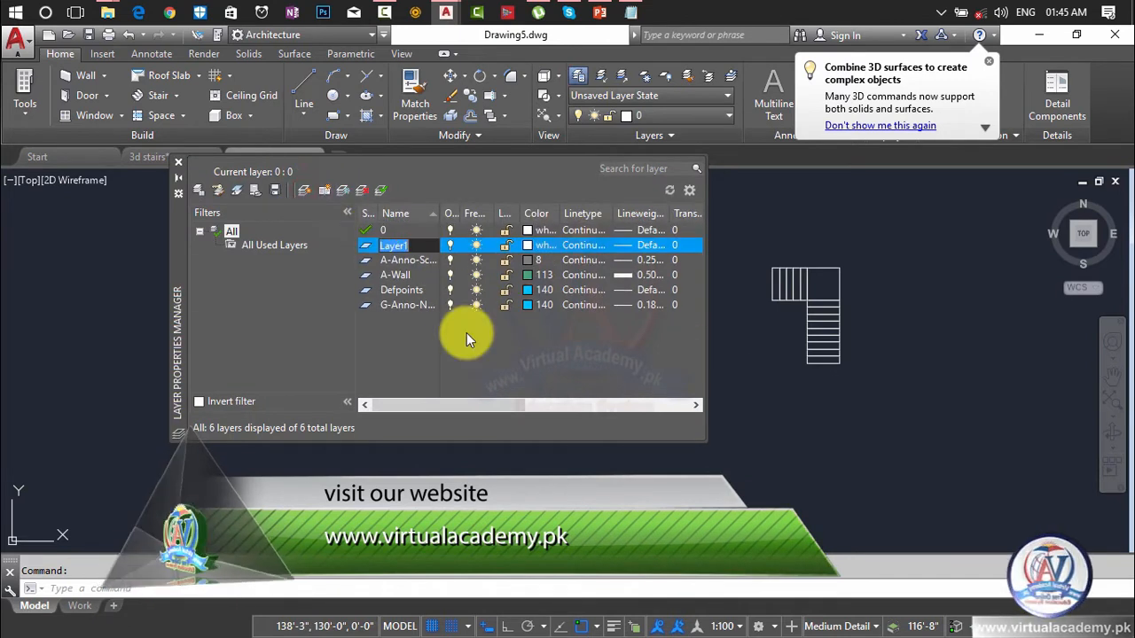
{"action": "type", "text": "l"}
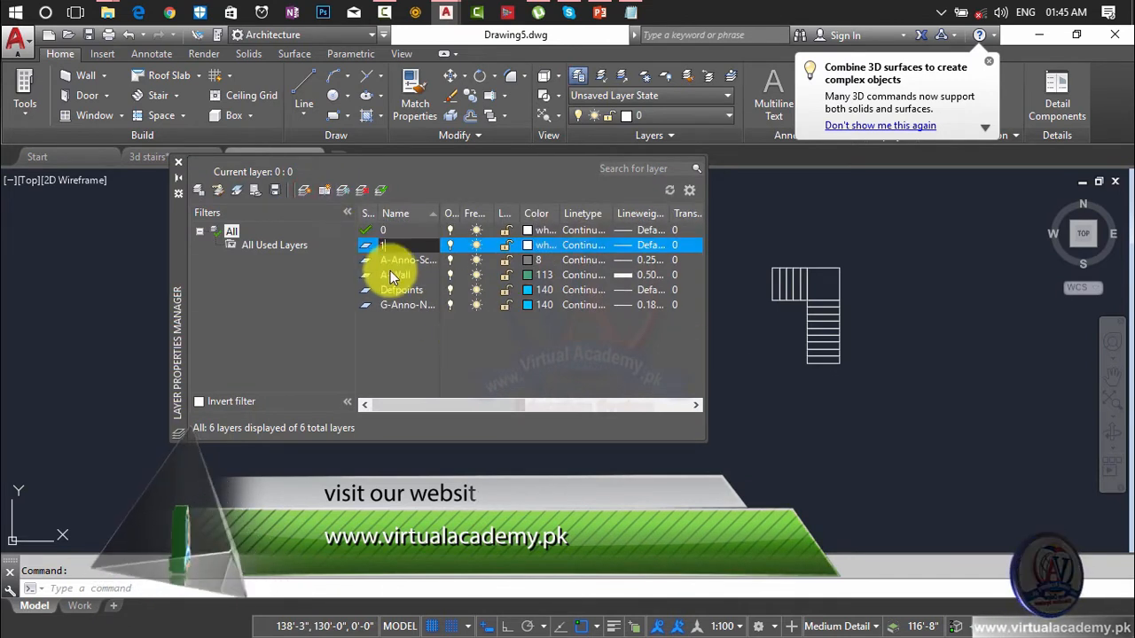
{"action": "left_click", "coordinate": [304, 191]}
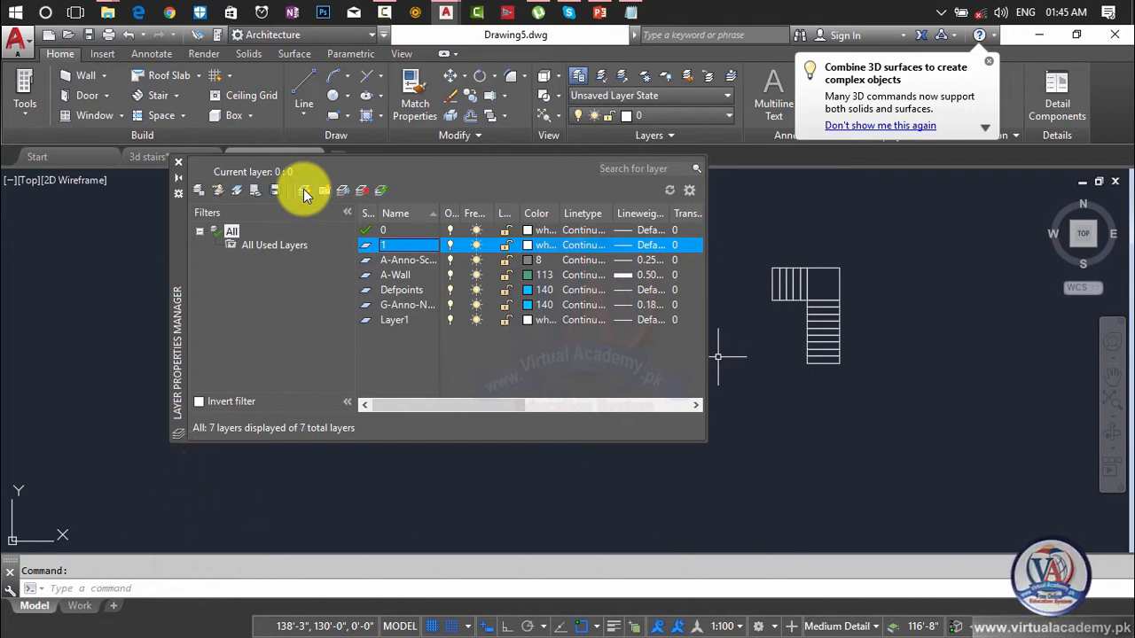
{"action": "left_click", "coordinate": [304, 190]}
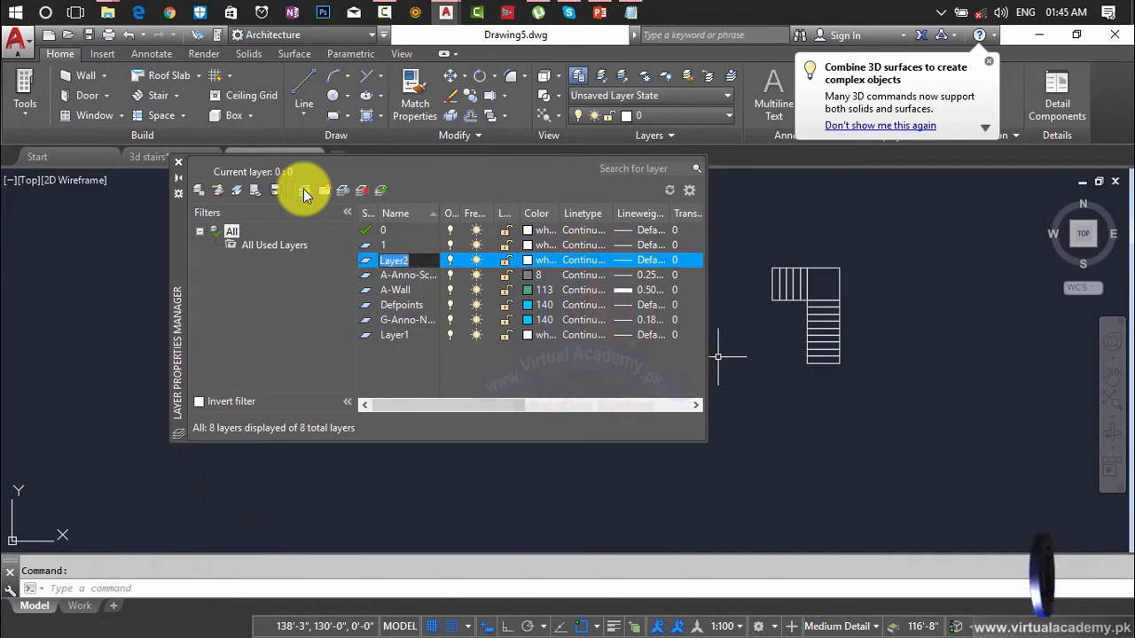
{"action": "type", "text": "2"}
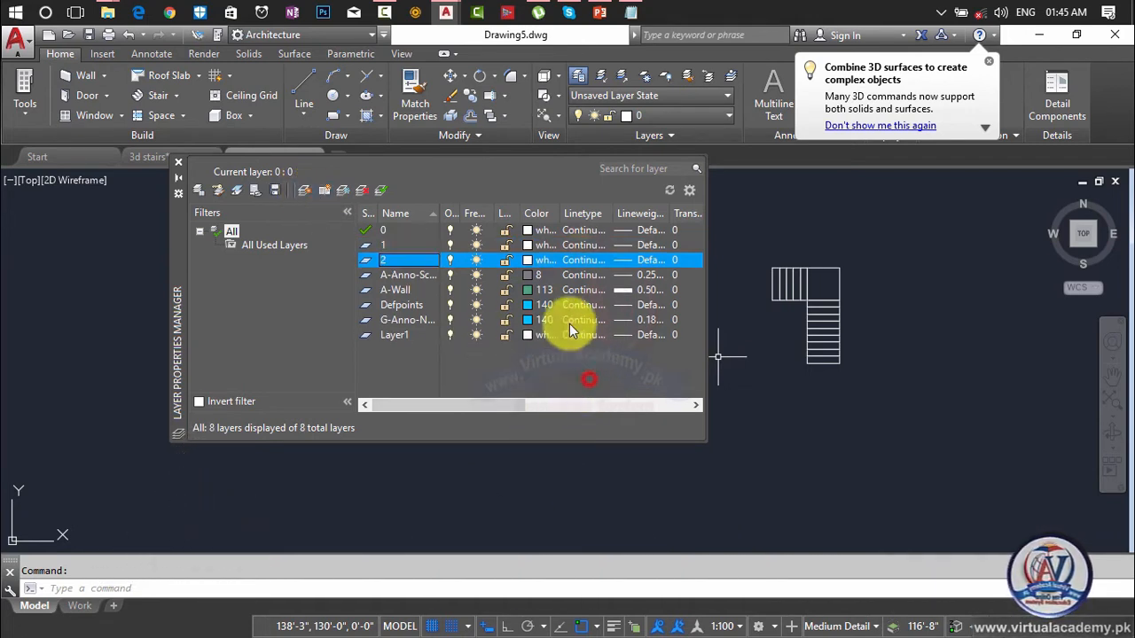
{"action": "left_click", "coordinate": [178, 163]}
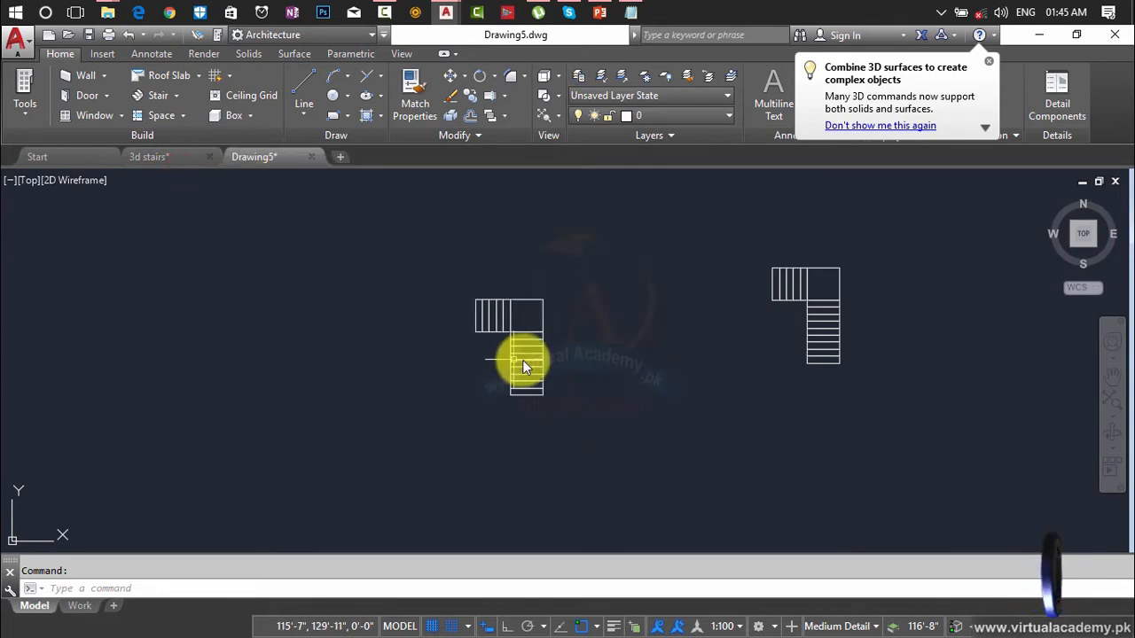
- Assign the whole original L-shaped stair plan to layer 1
{"action": "left_click", "coordinate": [586, 274]}
{"action": "left_click", "coordinate": [375, 459]}
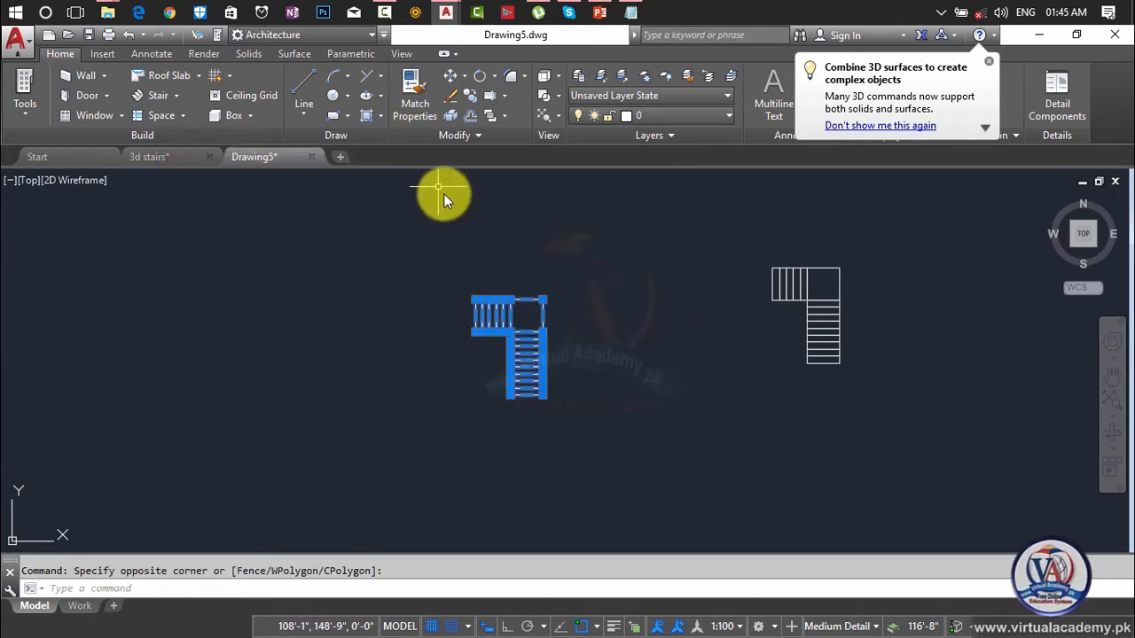
{"action": "left_click", "coordinate": [647, 114]}
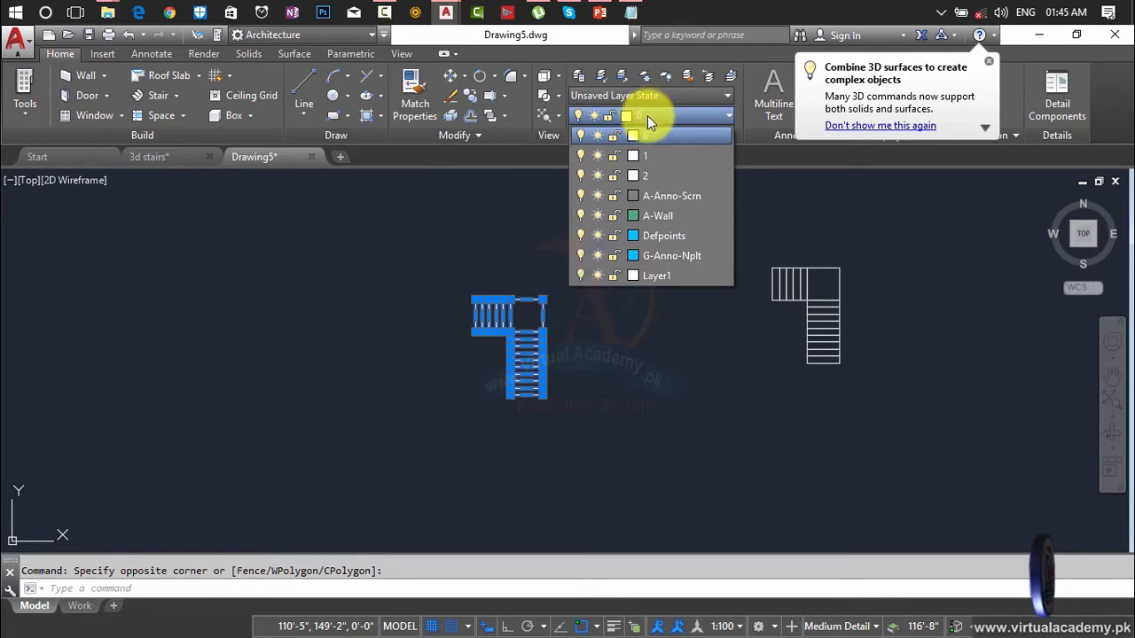
{"action": "left_click", "coordinate": [657, 156]}
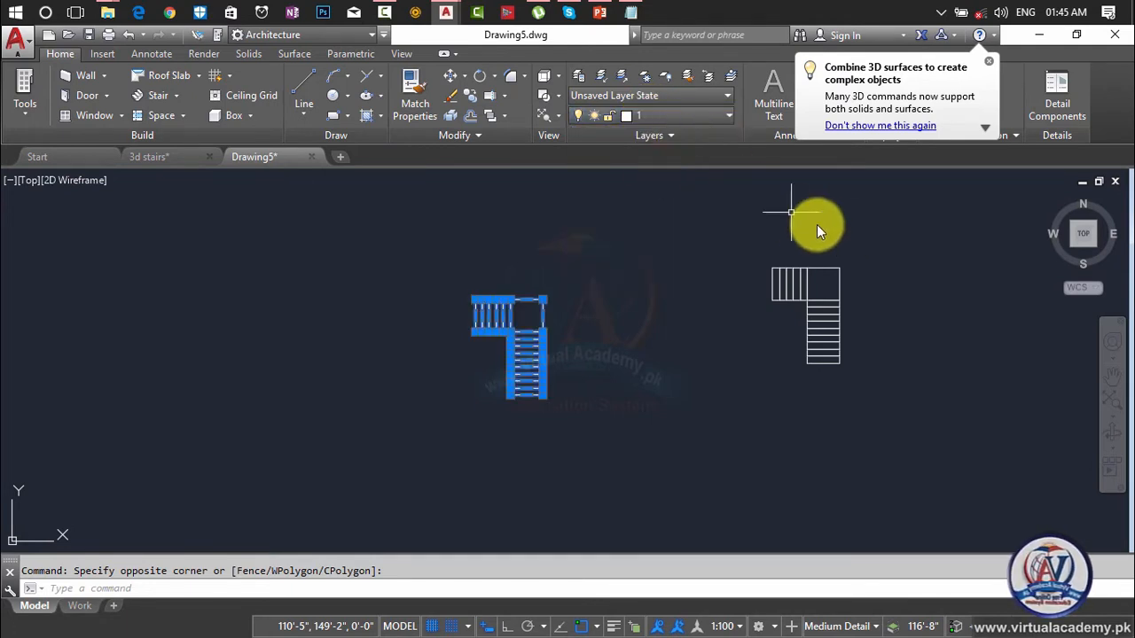
{"action": "key", "text": "Escape"}
- Assign the whole copied stair plan to layer 2
{"action": "left_click", "coordinate": [875, 228]}
{"action": "left_click", "coordinate": [721, 408]}
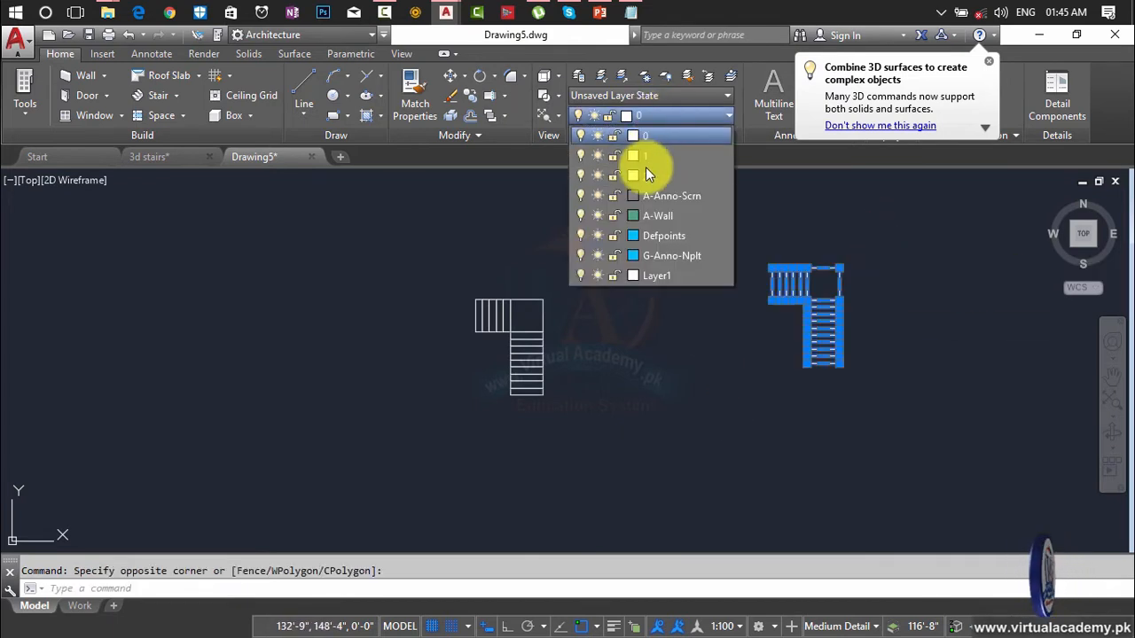
{"action": "left_click", "coordinate": [656, 174]}
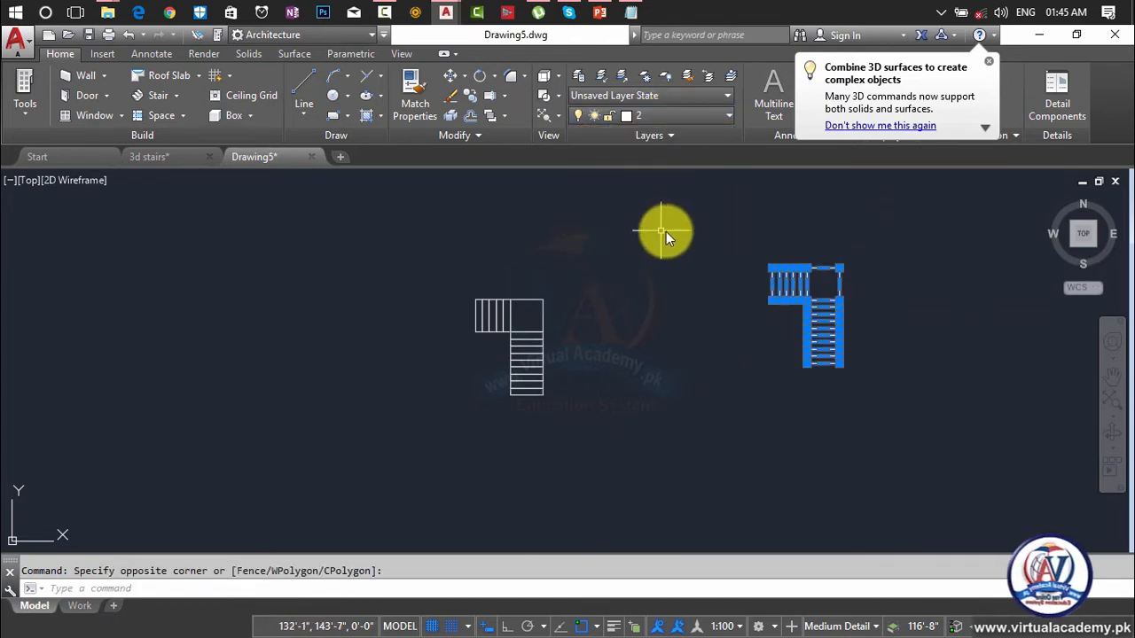
{"action": "key", "text": "Escape"}
- Turn off layer 2 to hide the copied stair plan
{"action": "left_click", "coordinate": [925, 225]}
{"action": "left_click", "coordinate": [748, 388]}
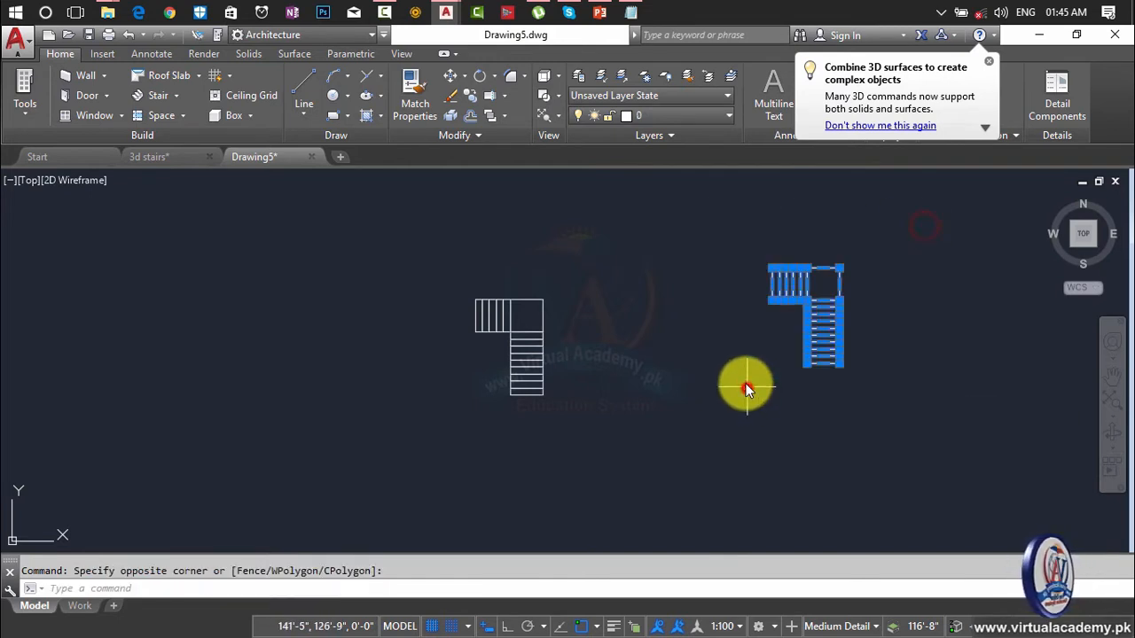
{"action": "left_click", "coordinate": [700, 119]}
{"action": "left_click", "coordinate": [579, 175]}
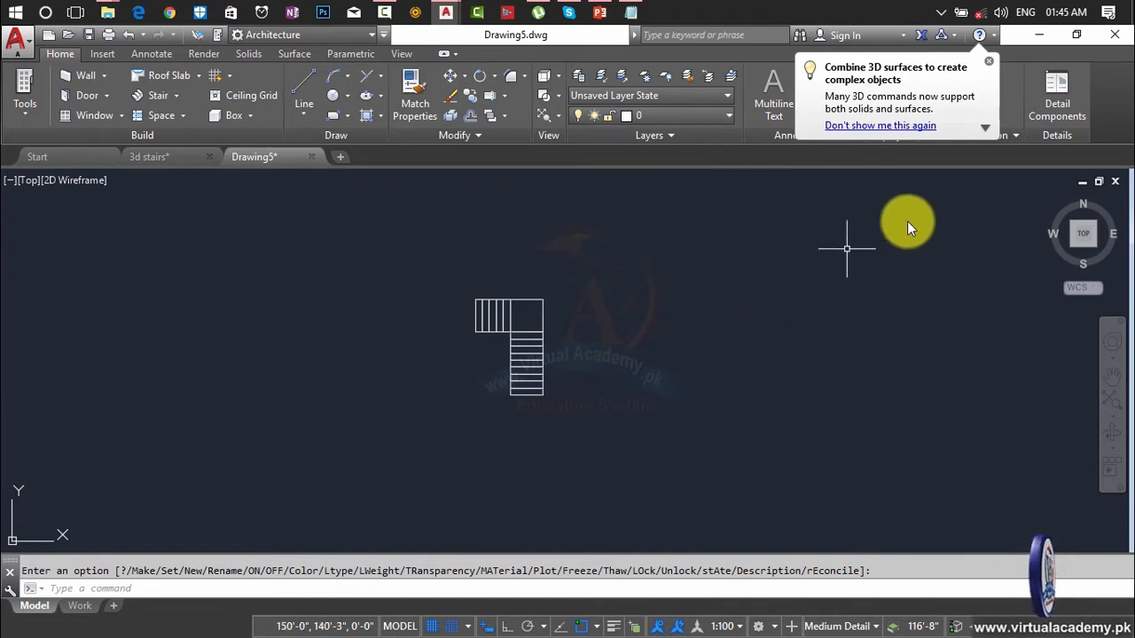
{"action": "key", "text": "Escape"}
- Switch to an isometric view and press-pull the outermost tread of the longer flight up 7"
{"action": "left_click", "coordinate": [1047, 199]}
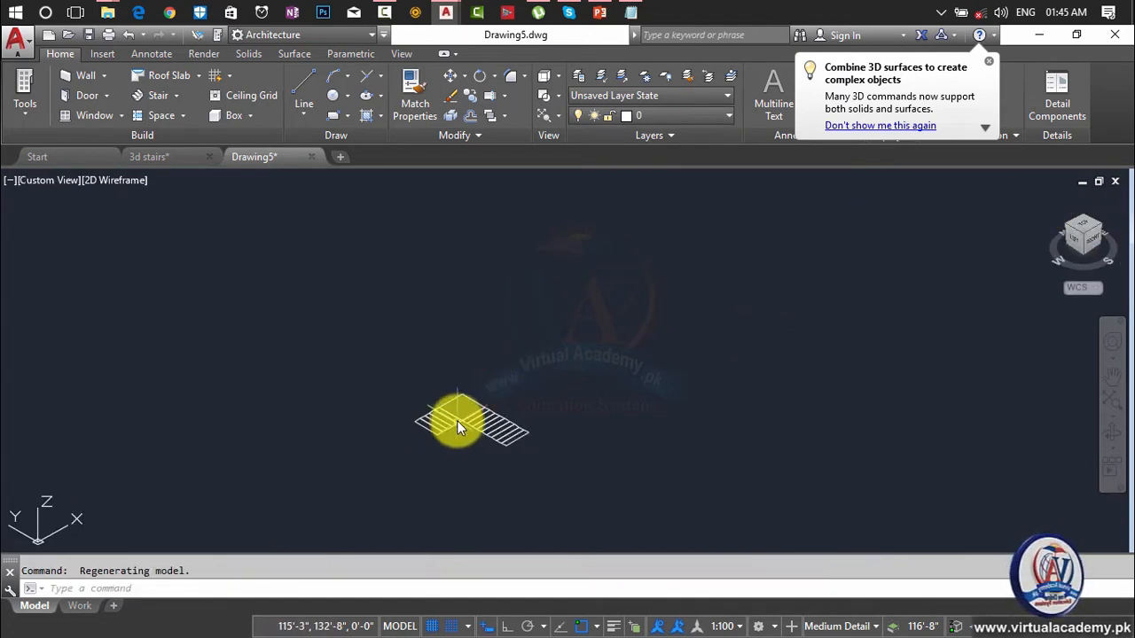
{"action": "scroll", "coordinate": [456, 421], "scroll_direction": "up", "scroll_amount": 5}
{"action": "right_click", "coordinate": [457, 421]}
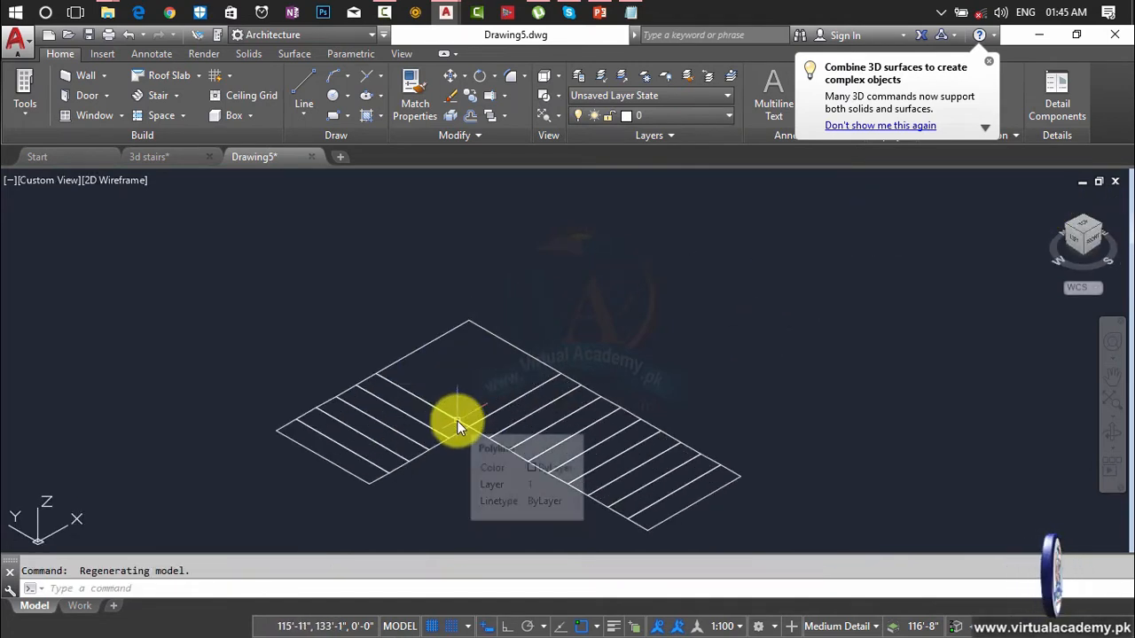
{"action": "scroll", "coordinate": [457, 419], "scroll_direction": "down", "scroll_amount": 1}
{"action": "middle_click_drag", "start_coordinate": [457, 419], "coordinate": [444, 359]}
{"action": "scroll", "coordinate": [443, 359], "scroll_direction": "up", "scroll_amount": 4}
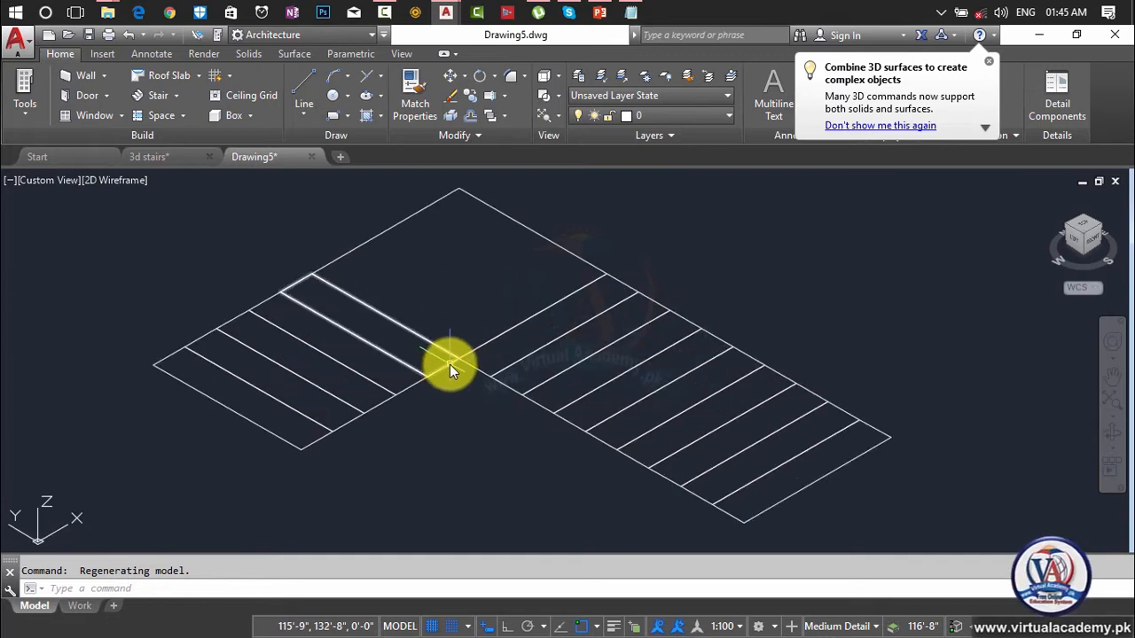
{"action": "middle_click_drag", "start_coordinate": [765, 471], "coordinate": [695, 428]}
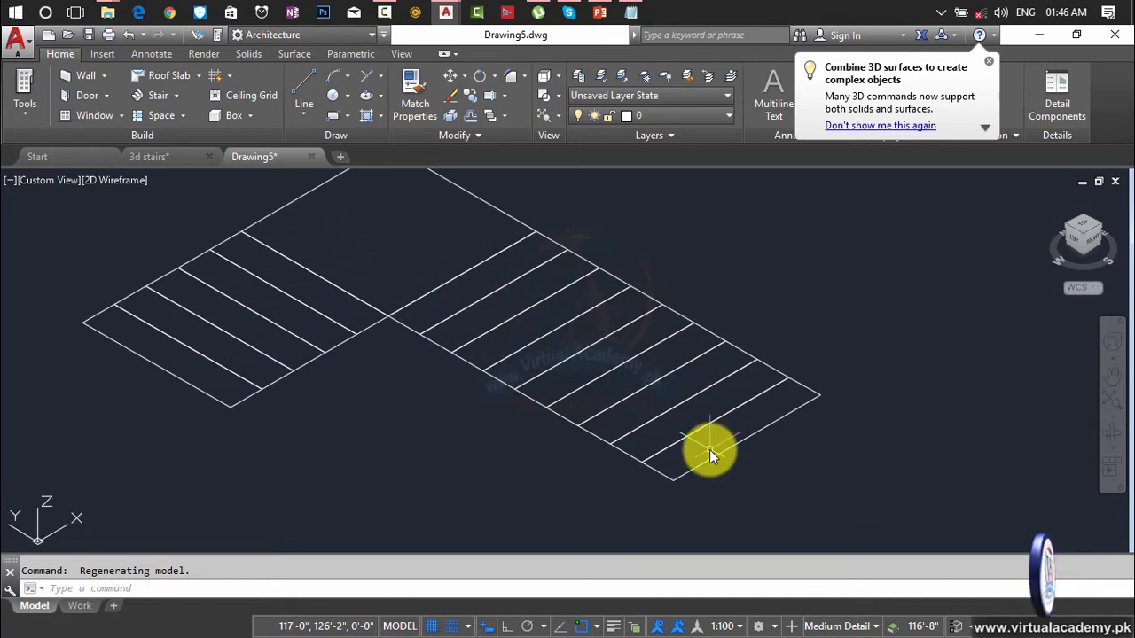
{"action": "left_click", "coordinate": [253, 57]}
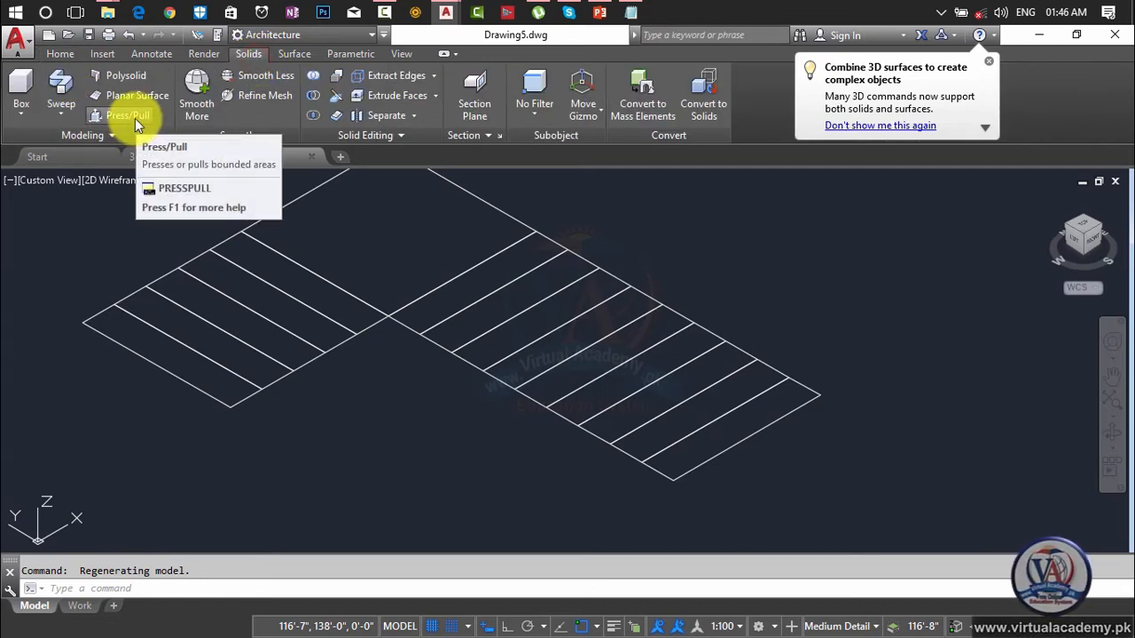
{"action": "left_click", "coordinate": [134, 117]}
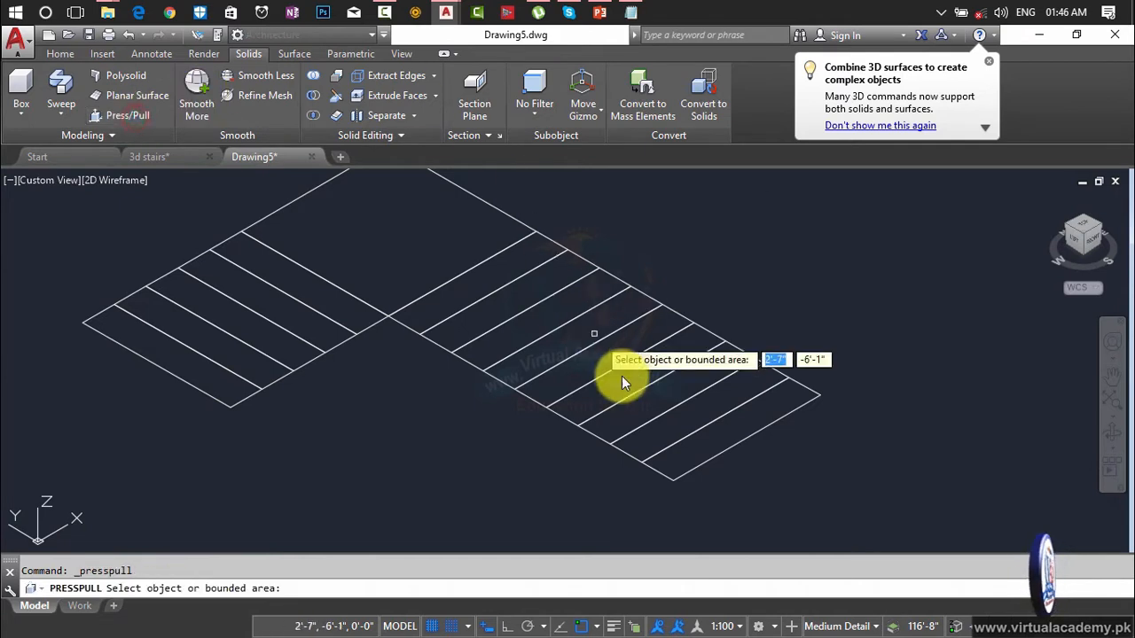
{"action": "left_click", "coordinate": [686, 452]}
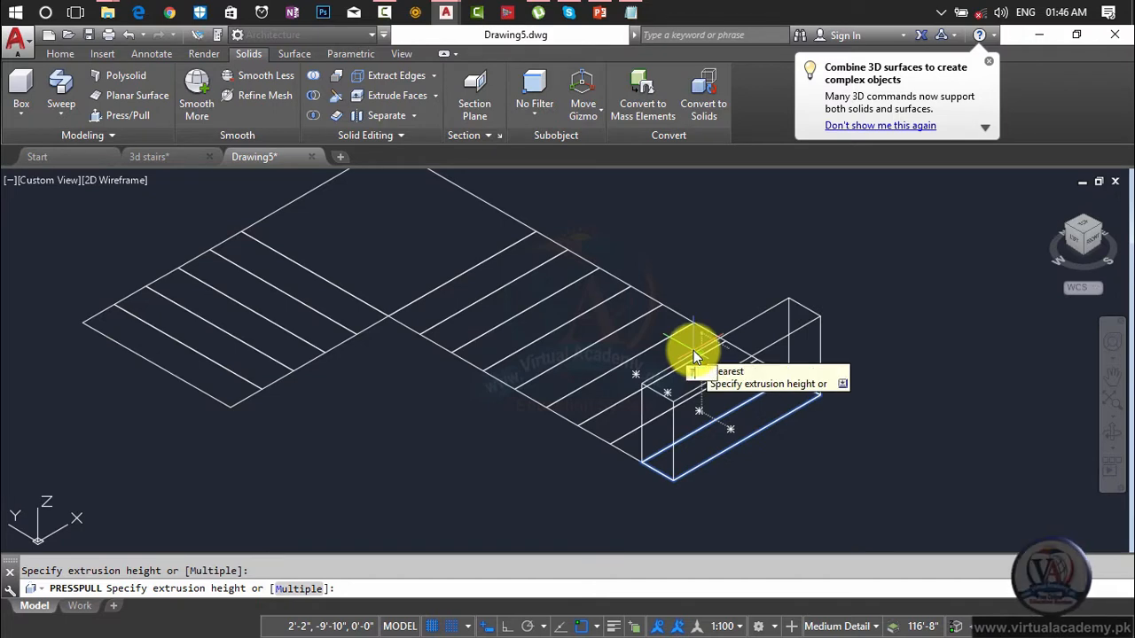
{"action": "left_click", "coordinate": [693, 350]}
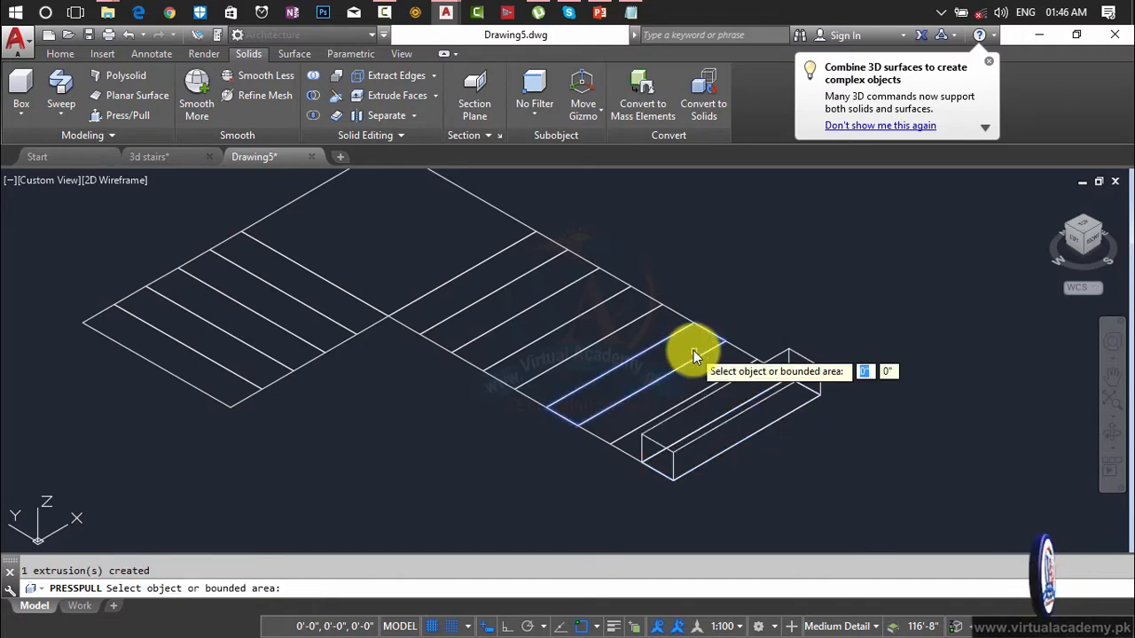
- Press-pull the second tread up to the first step's height, and raise its top face another 7"
{"action": "left_click", "coordinate": [634, 445]}
{"action": "scroll", "coordinate": [633, 445], "scroll_direction": "up", "scroll_amount": 3}
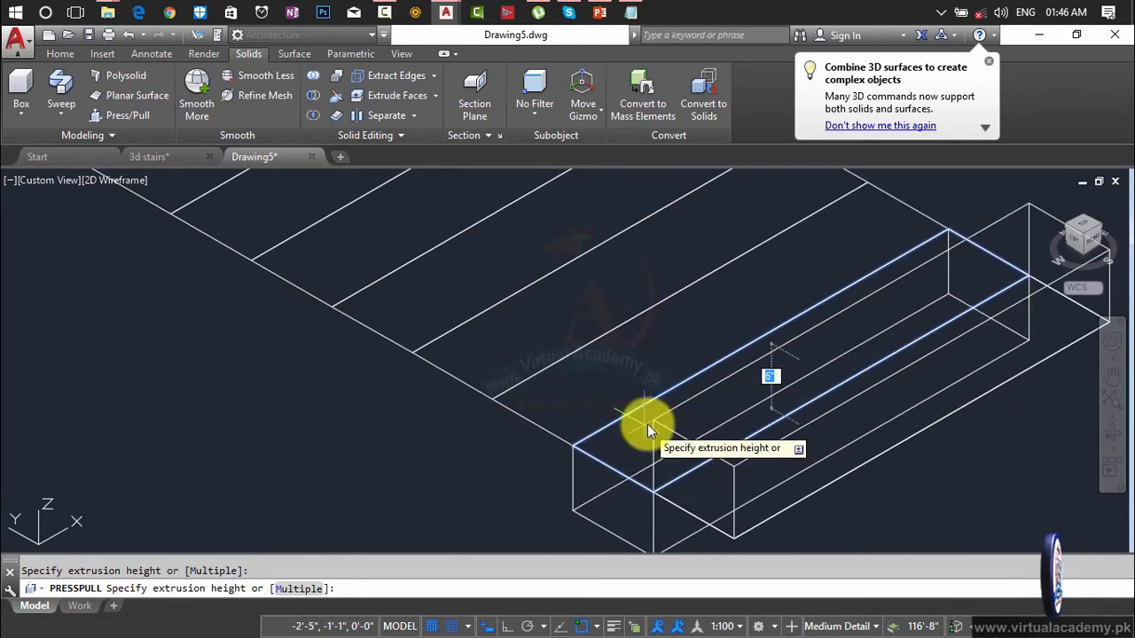
{"action": "left_click", "coordinate": [652, 419]}
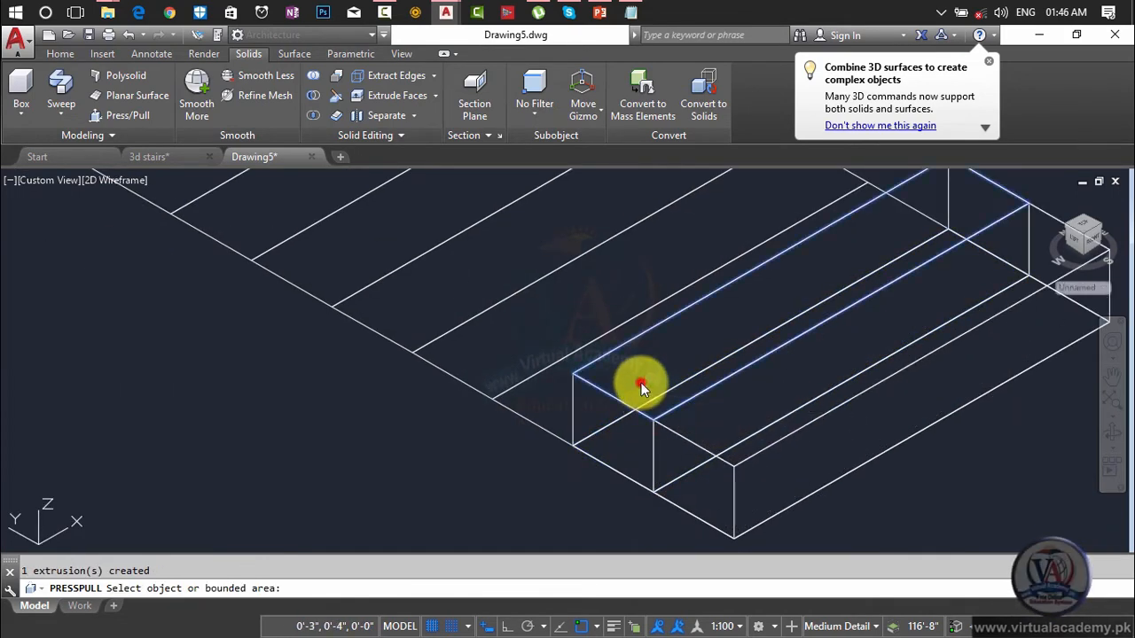
{"action": "left_click", "coordinate": [641, 386]}
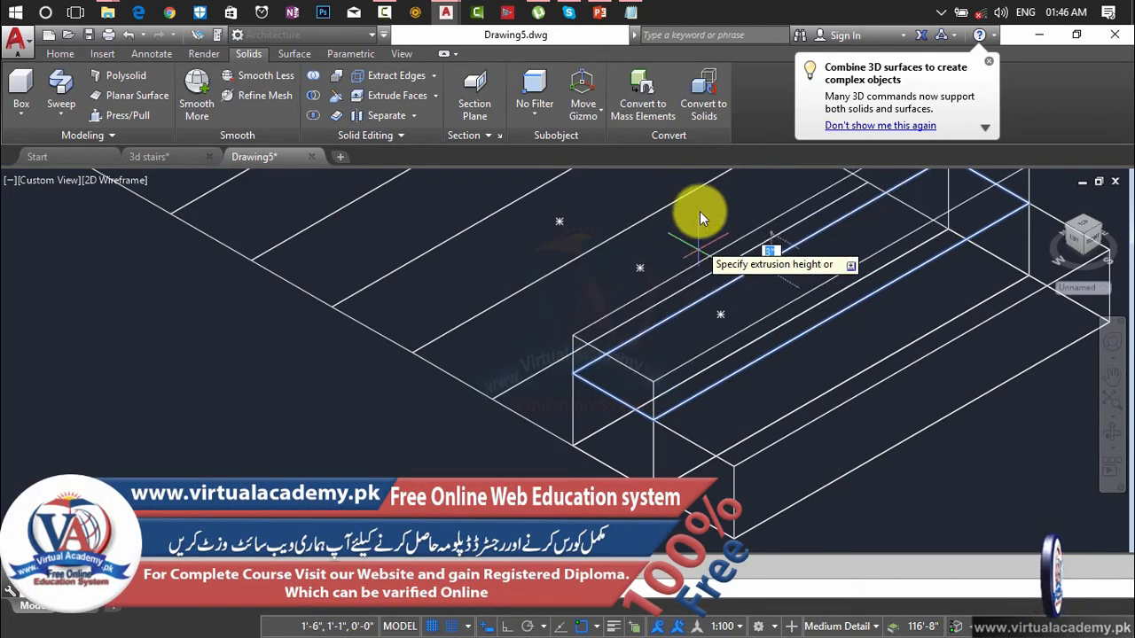
{"action": "left_click", "coordinate": [701, 224]}
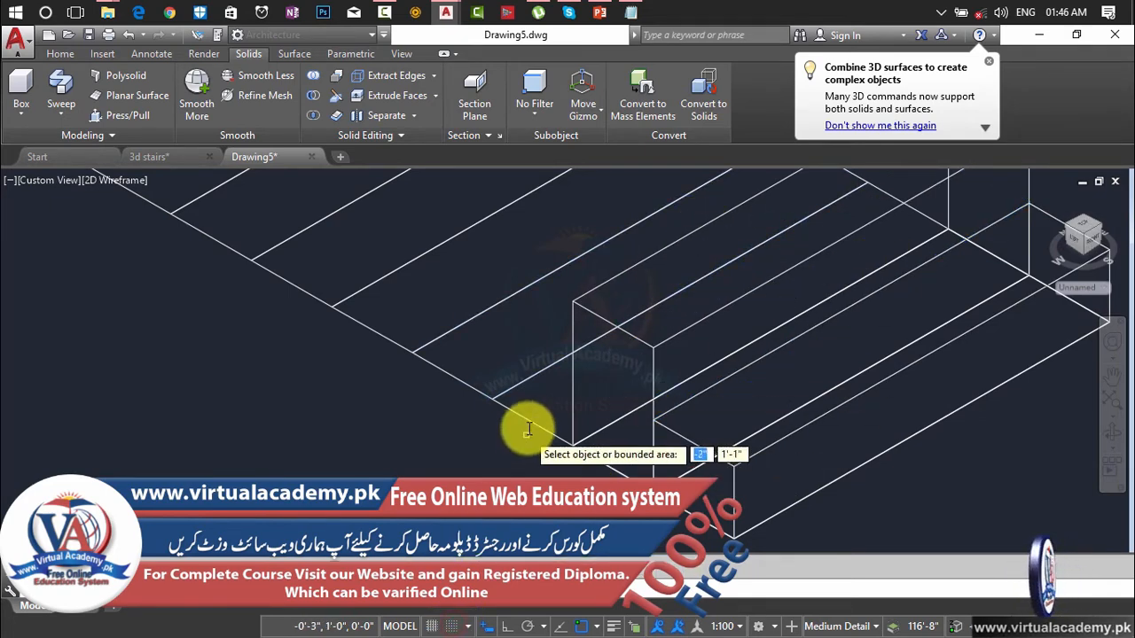
- Press-pull the third tread up to the second step's height, and raise its top face another 7"
{"action": "left_click", "coordinate": [539, 400]}
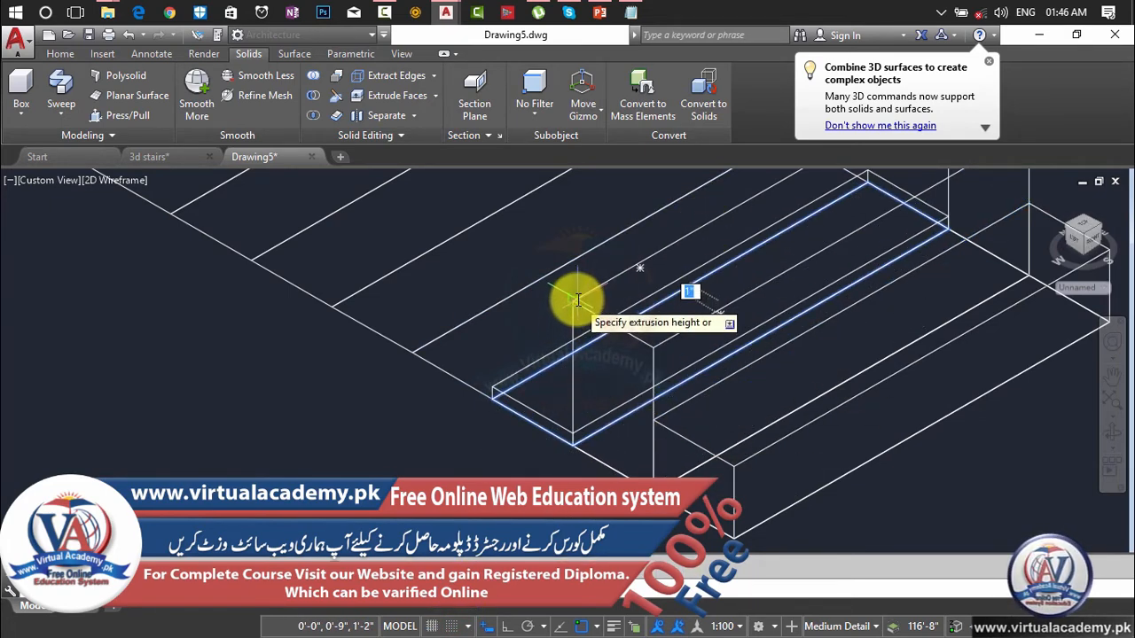
{"action": "left_click", "coordinate": [577, 298]}
{"action": "scroll", "coordinate": [577, 300], "scroll_direction": "down", "scroll_amount": 2}
{"action": "middle_click_drag", "start_coordinate": [577, 299], "coordinate": [551, 460]}
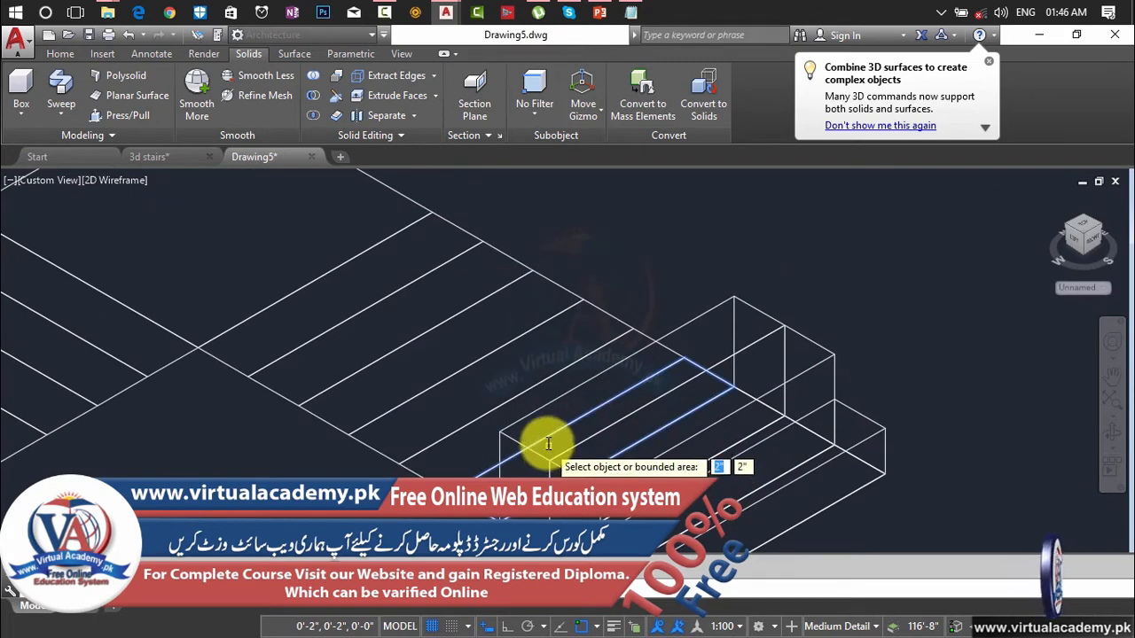
{"action": "left_click", "coordinate": [739, 313]}
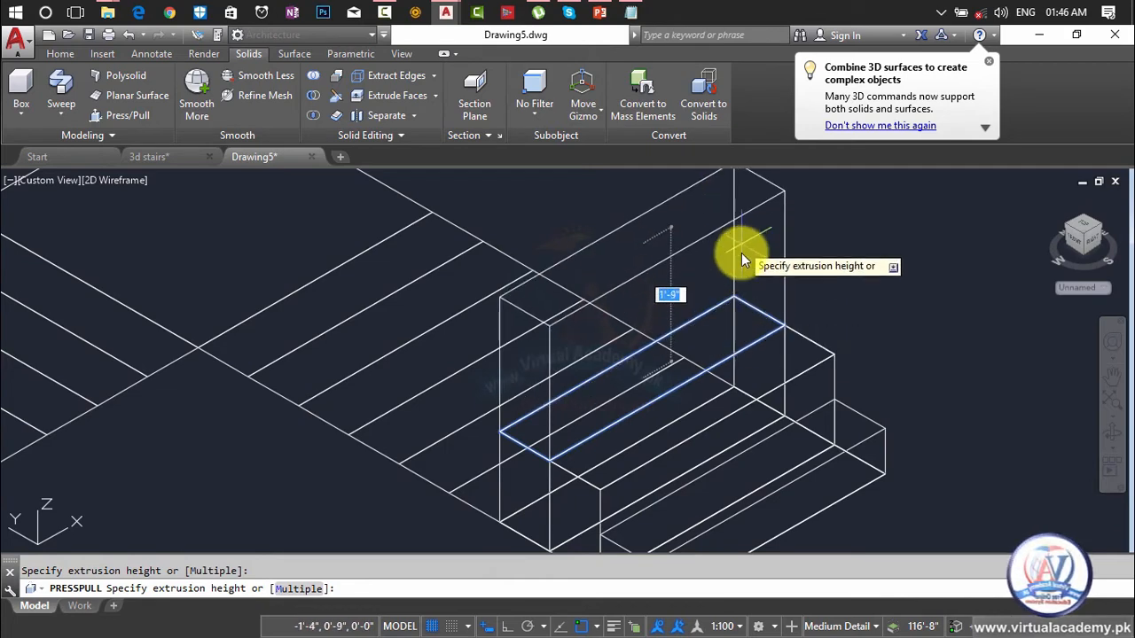
{"action": "left_click", "coordinate": [734, 270]}
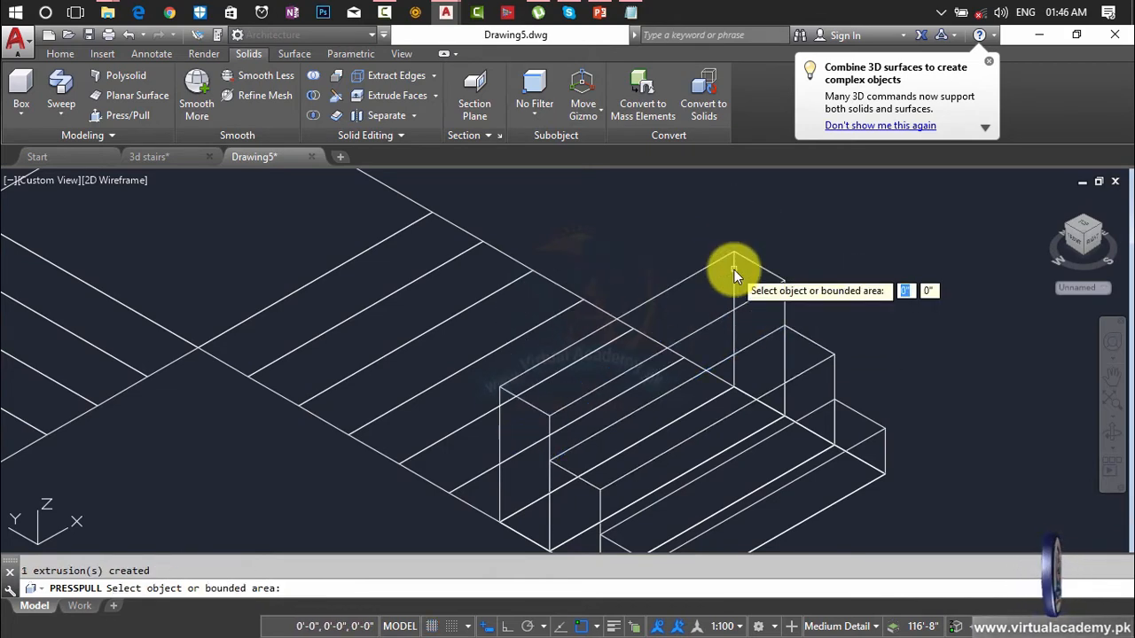
- Press-pull the fourth tread up to the third step's height, and raise its top face another 7"
{"action": "middle_click_drag", "start_coordinate": [580, 476], "coordinate": [635, 453], "text": "shift"}
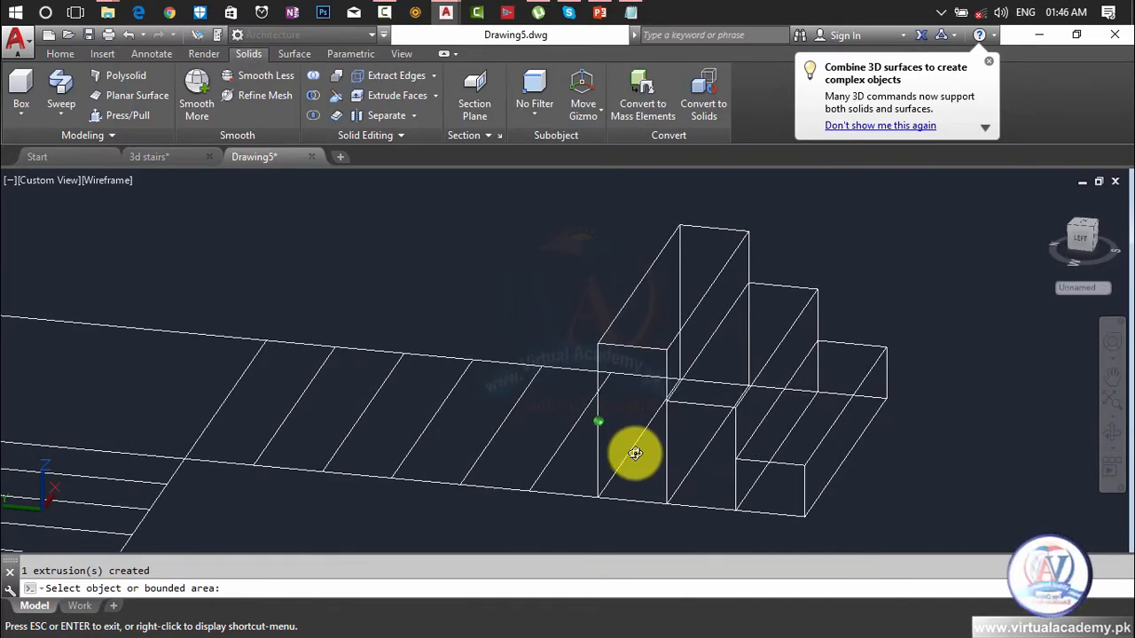
{"action": "left_click", "coordinate": [570, 469]}
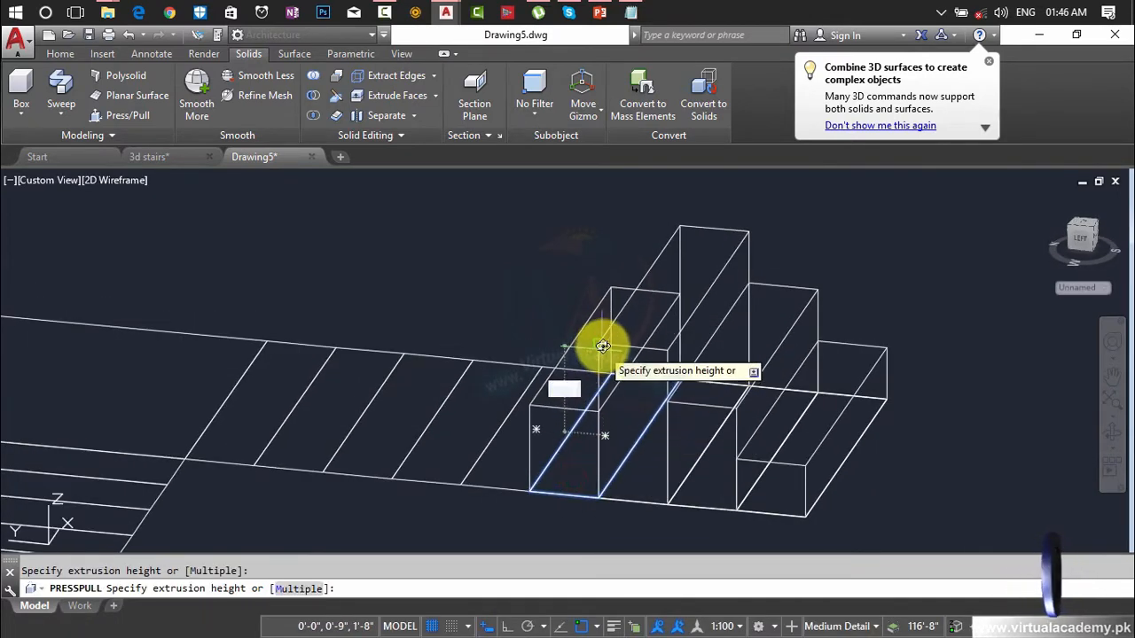
{"action": "left_click", "coordinate": [590, 314]}
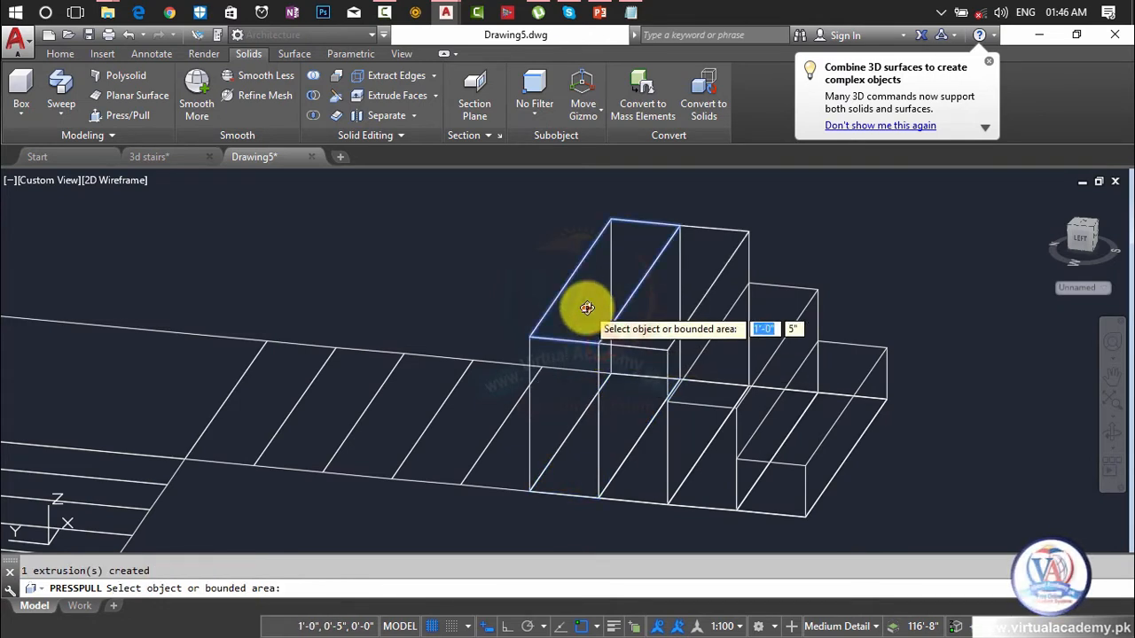
{"action": "left_click", "coordinate": [587, 307]}
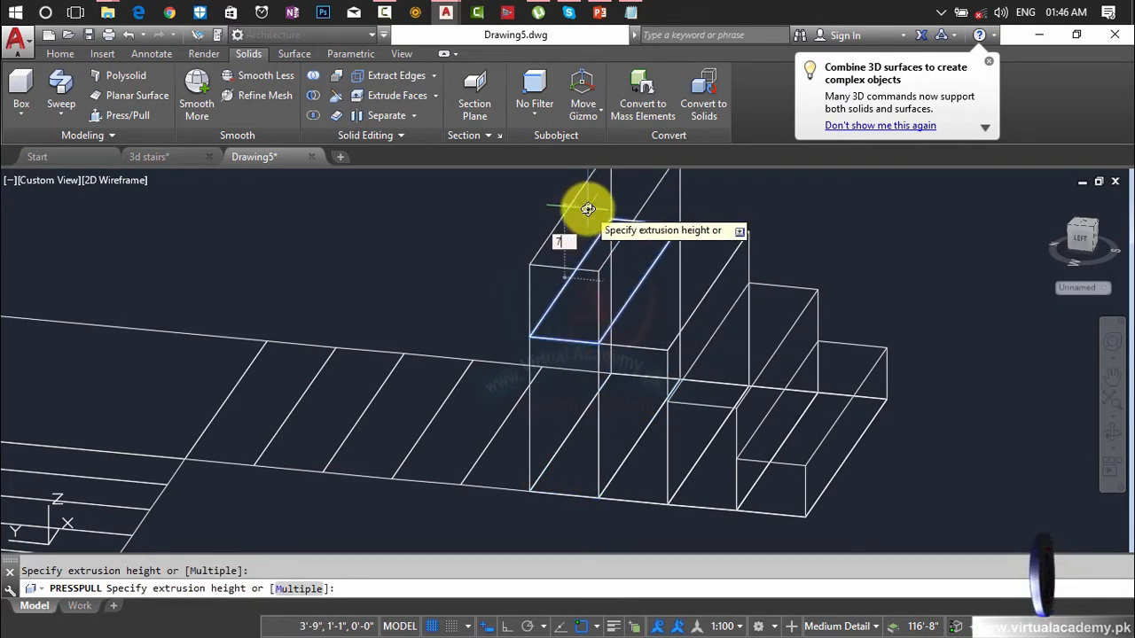
{"action": "key", "text": "Return"}
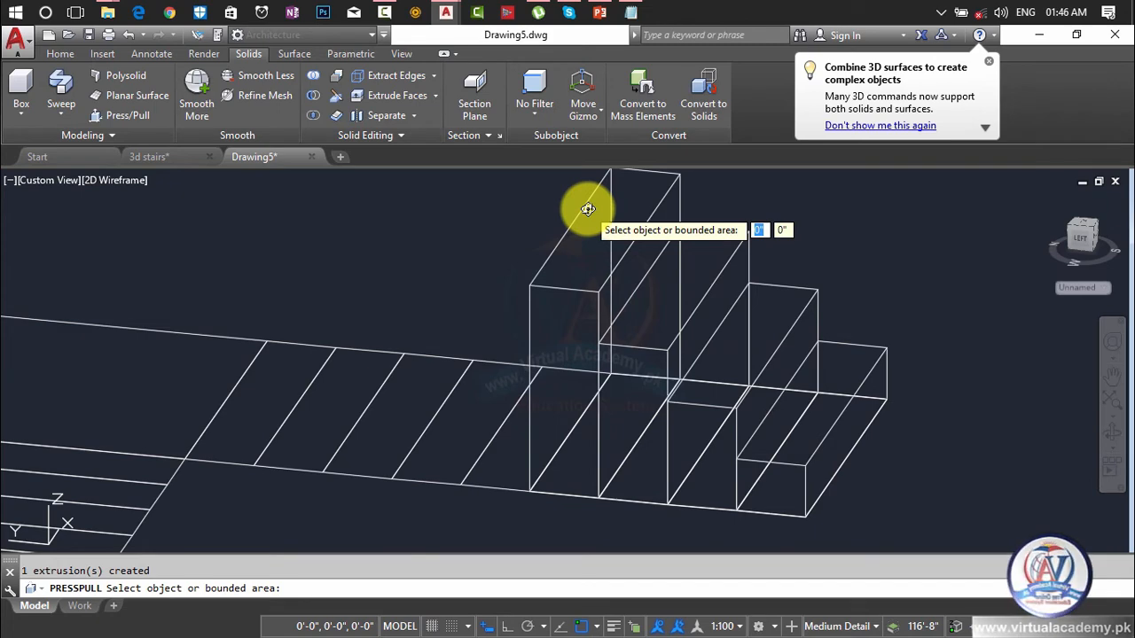
- Press-pull the landing up to the height of the longer flight's top step, and raise its top face by one more riser
{"action": "scroll", "coordinate": [515, 410], "scroll_direction": "down", "scroll_amount": 6}
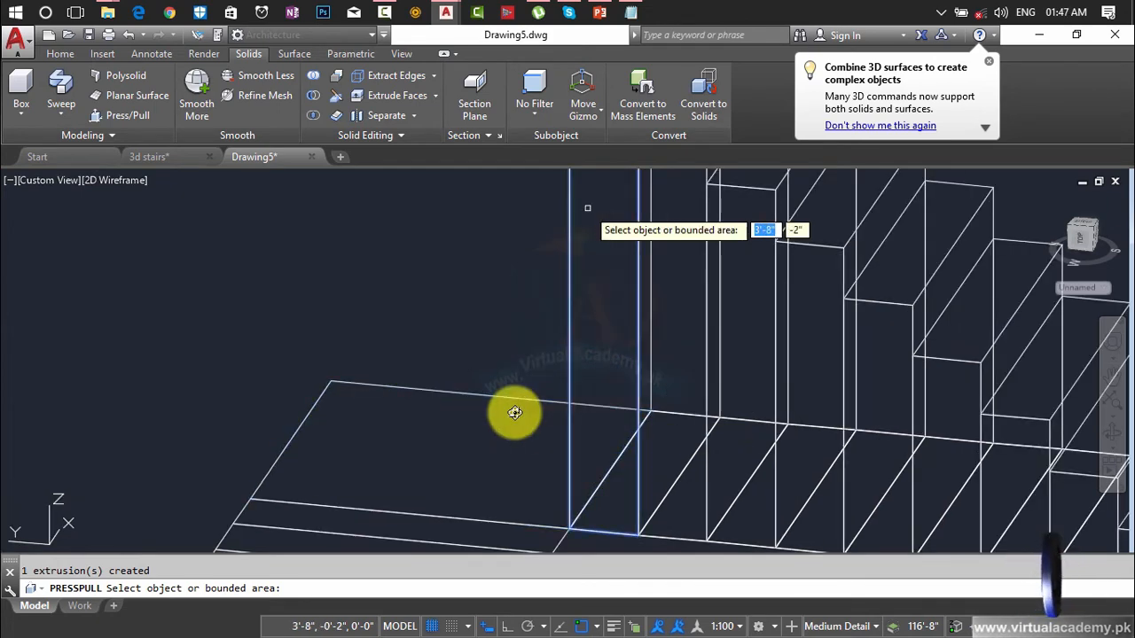
{"action": "scroll", "coordinate": [514, 354], "scroll_direction": "up", "scroll_amount": 5}
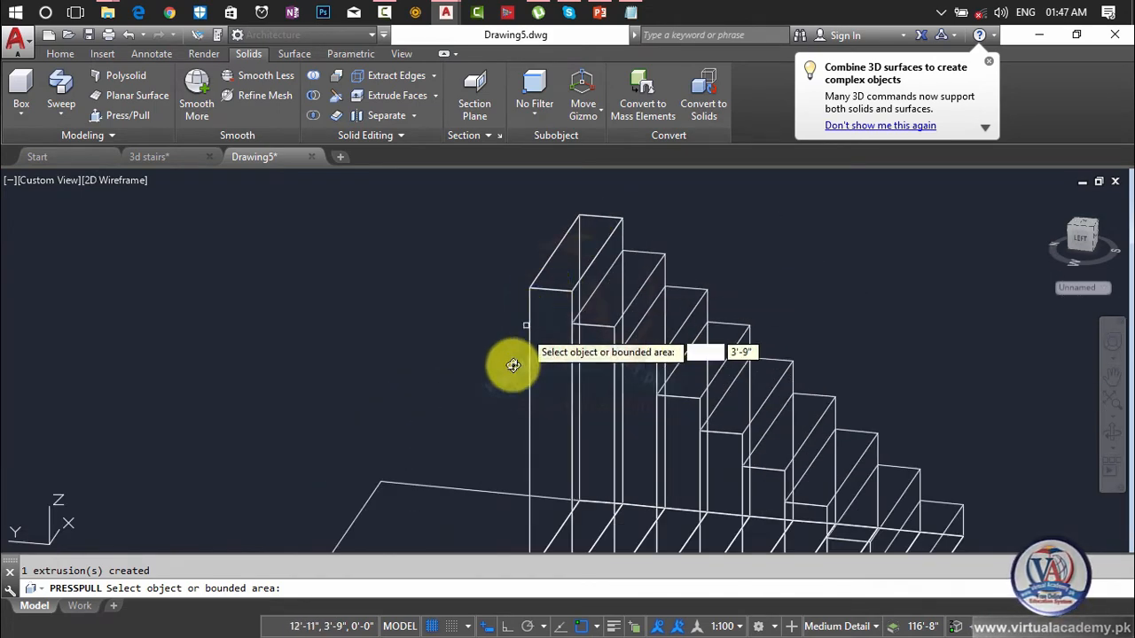
{"action": "scroll", "coordinate": [494, 386], "scroll_direction": "up", "scroll_amount": 2}
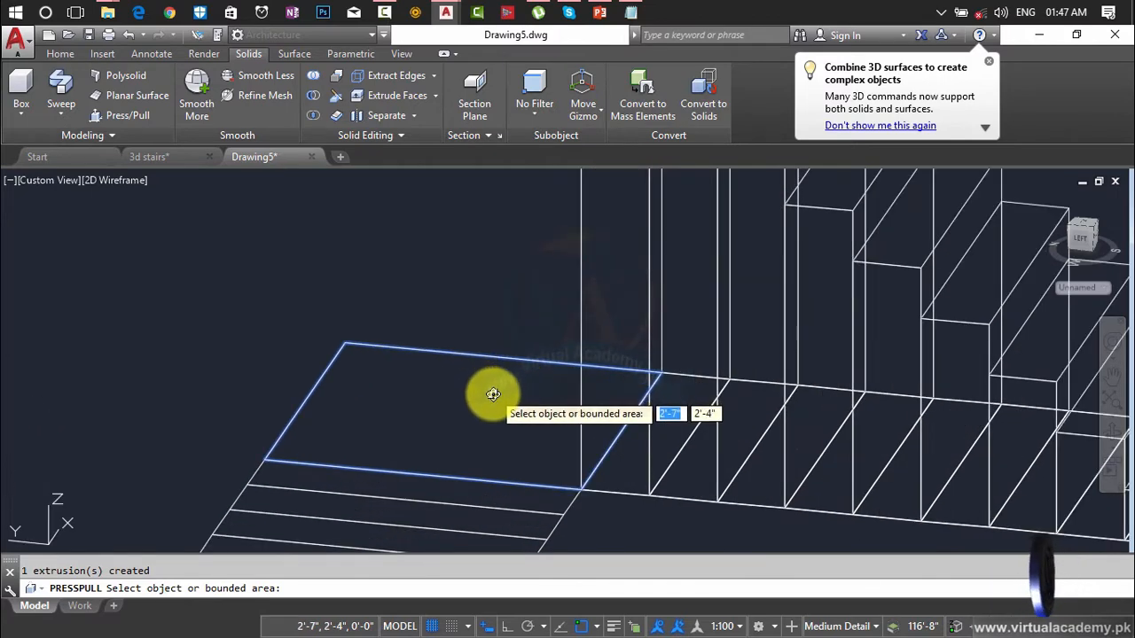
{"action": "left_click", "coordinate": [498, 401]}
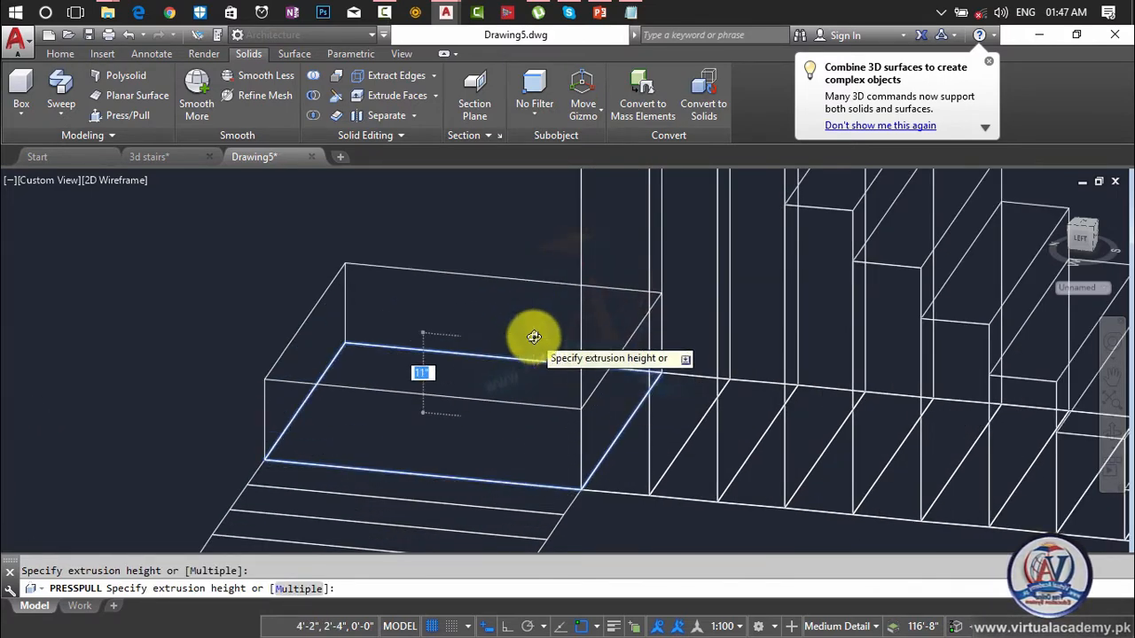
{"action": "scroll", "coordinate": [514, 458], "scroll_direction": "down", "scroll_amount": 5}
{"action": "scroll", "coordinate": [547, 347], "scroll_direction": "up", "scroll_amount": 8}
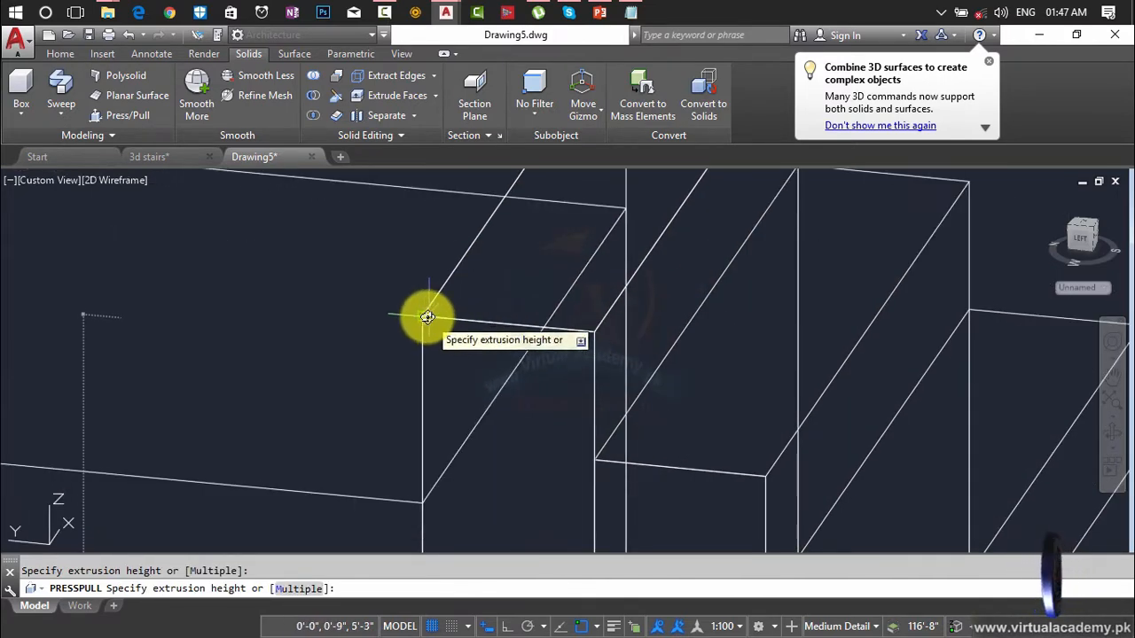
{"action": "left_click", "coordinate": [427, 318]}
{"action": "scroll", "coordinate": [483, 376], "scroll_direction": "down", "scroll_amount": 4}
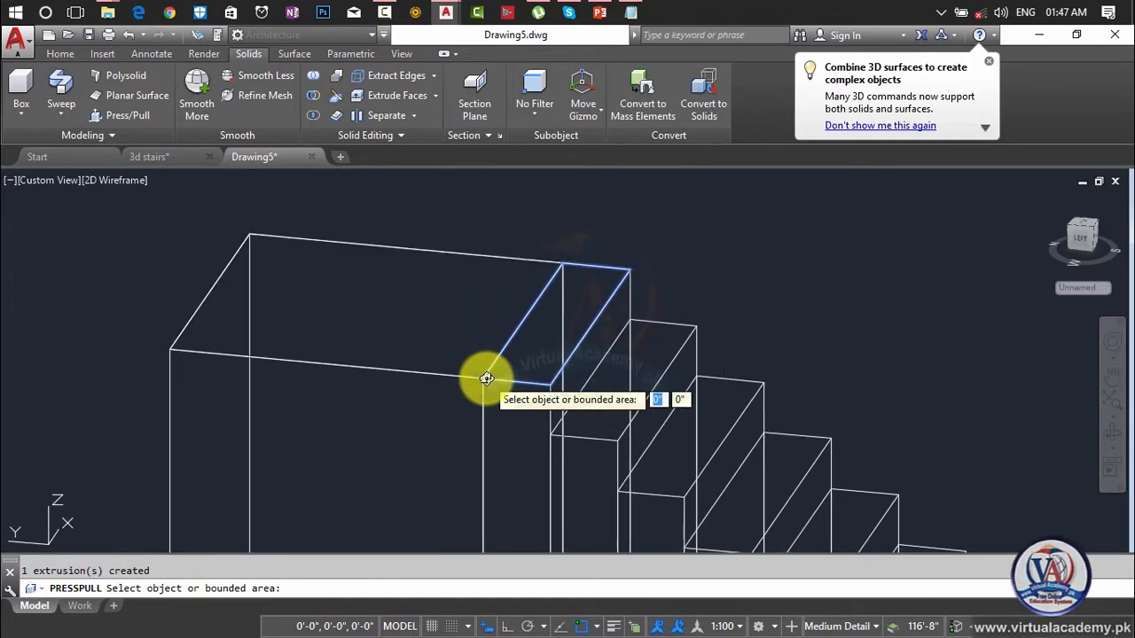
{"action": "left_click", "coordinate": [405, 334]}
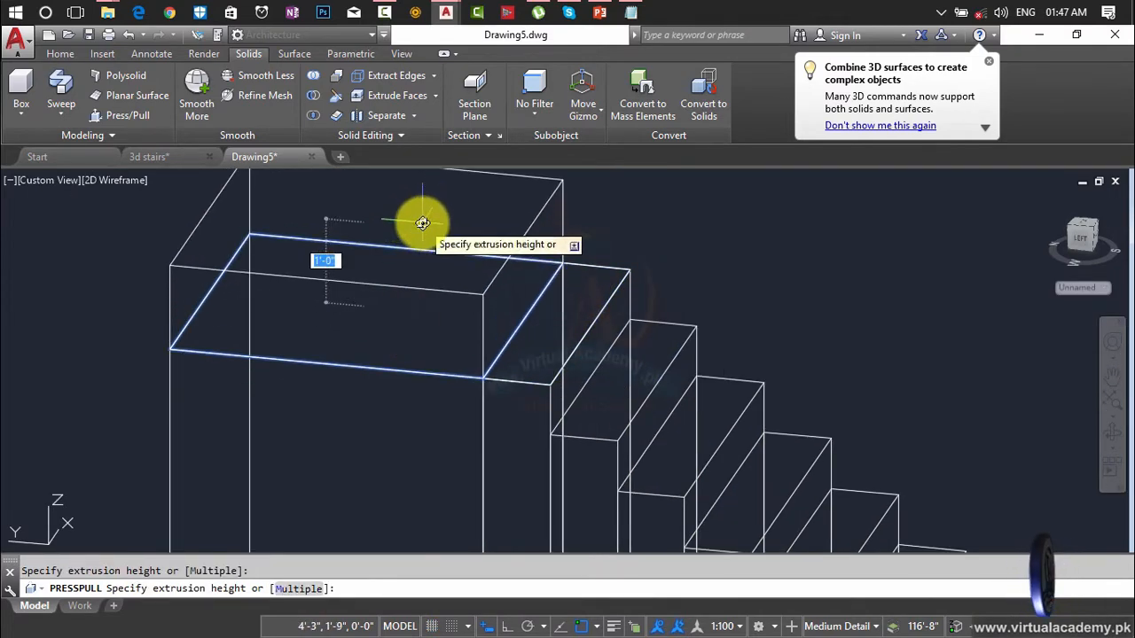
{"action": "left_click", "coordinate": [422, 223]}
- Press-pull the shorter flight's tread beside the landing up to the landing's height, and raise its top face by one more riser
{"action": "scroll", "coordinate": [439, 237], "scroll_direction": "down", "scroll_amount": 5}
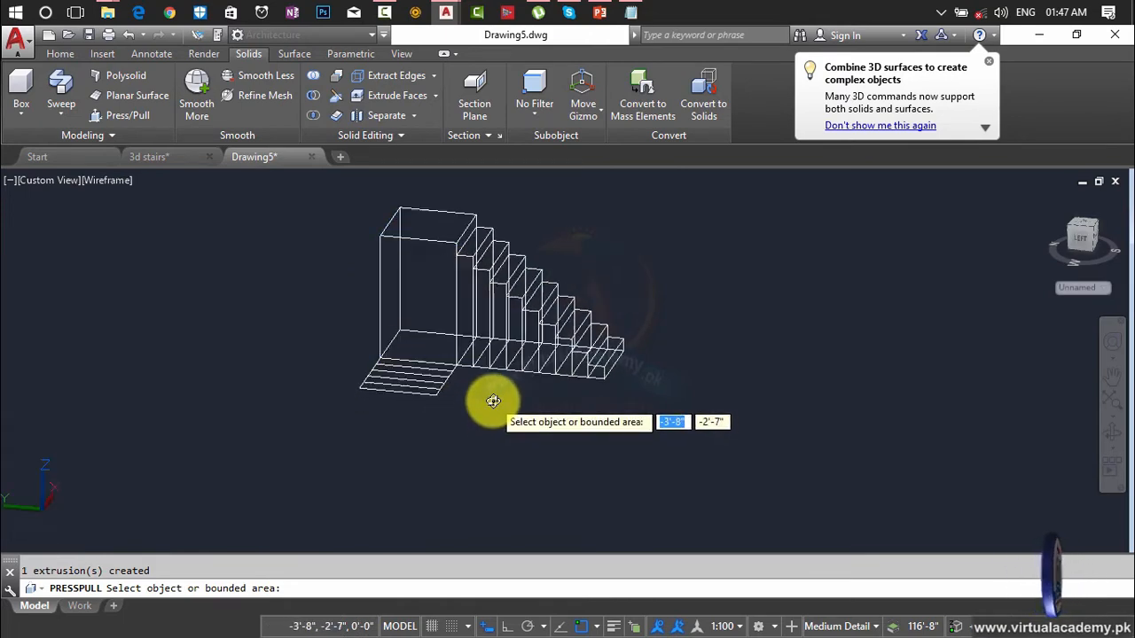
{"action": "middle_click_drag", "start_coordinate": [490, 404], "coordinate": [386, 400], "text": "shift"}
{"action": "scroll", "coordinate": [413, 395], "scroll_direction": "up", "scroll_amount": 10}
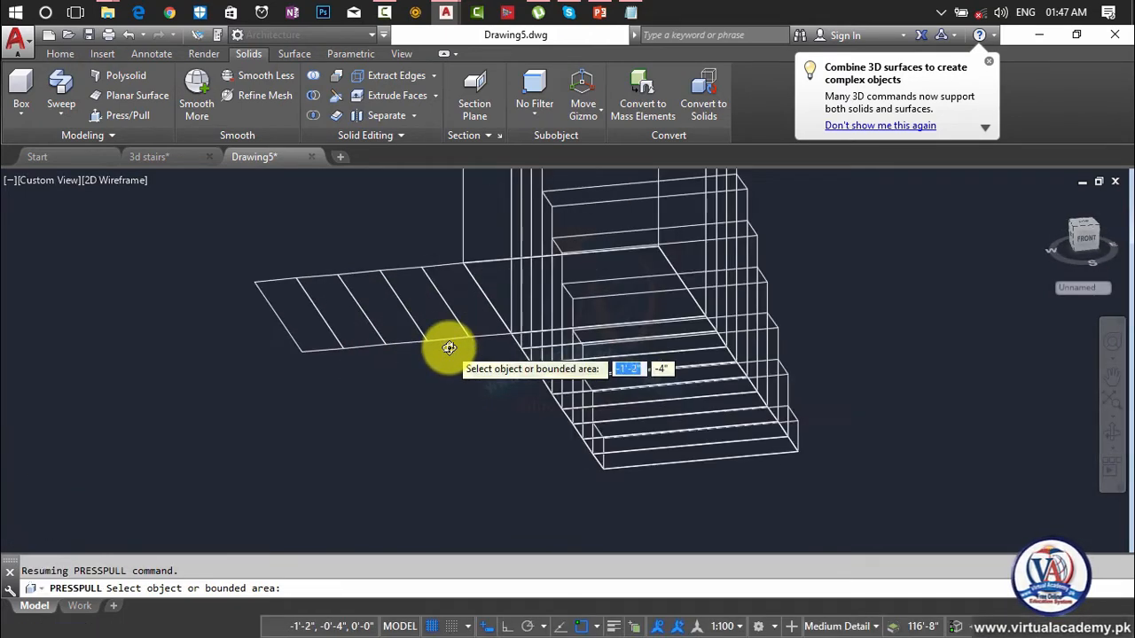
{"action": "left_click", "coordinate": [425, 396]}
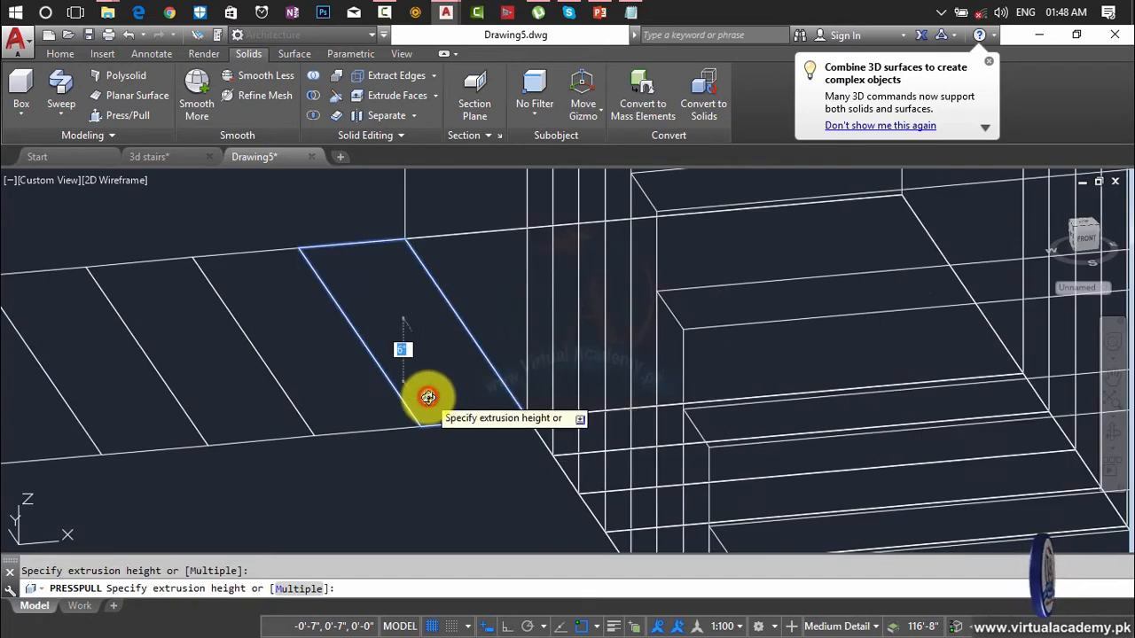
{"action": "middle_click_drag", "start_coordinate": [425, 398], "coordinate": [375, 624]}
{"action": "scroll", "coordinate": [390, 517], "scroll_direction": "down", "scroll_amount": 5}
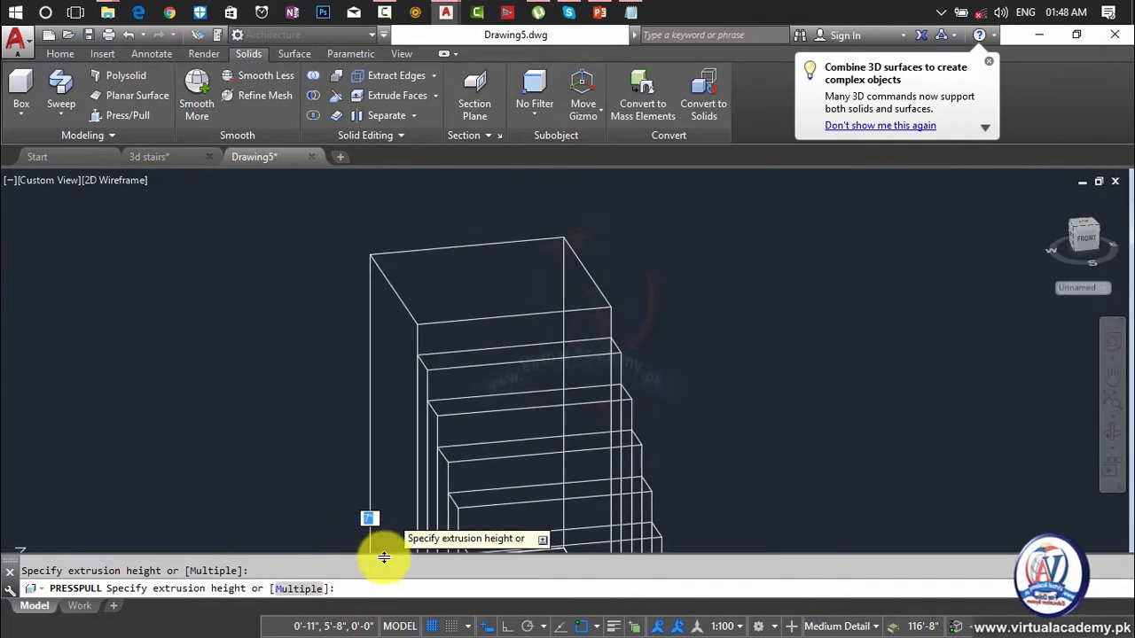
{"action": "left_click", "coordinate": [416, 320]}
{"action": "left_click", "coordinate": [395, 308]}
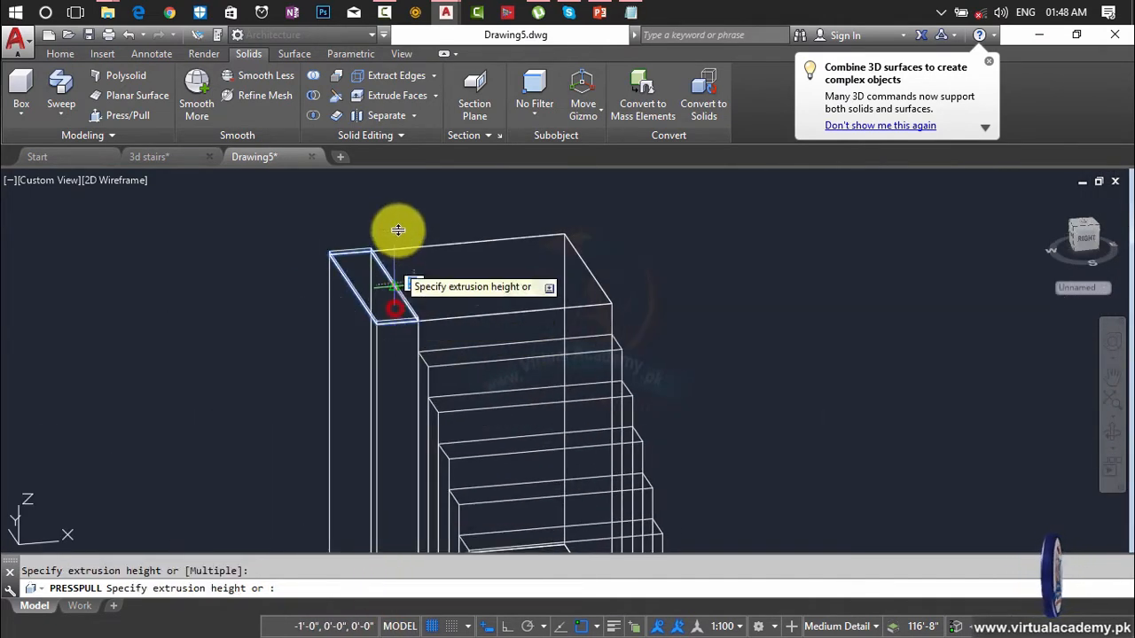
{"action": "key", "text": "Return"}
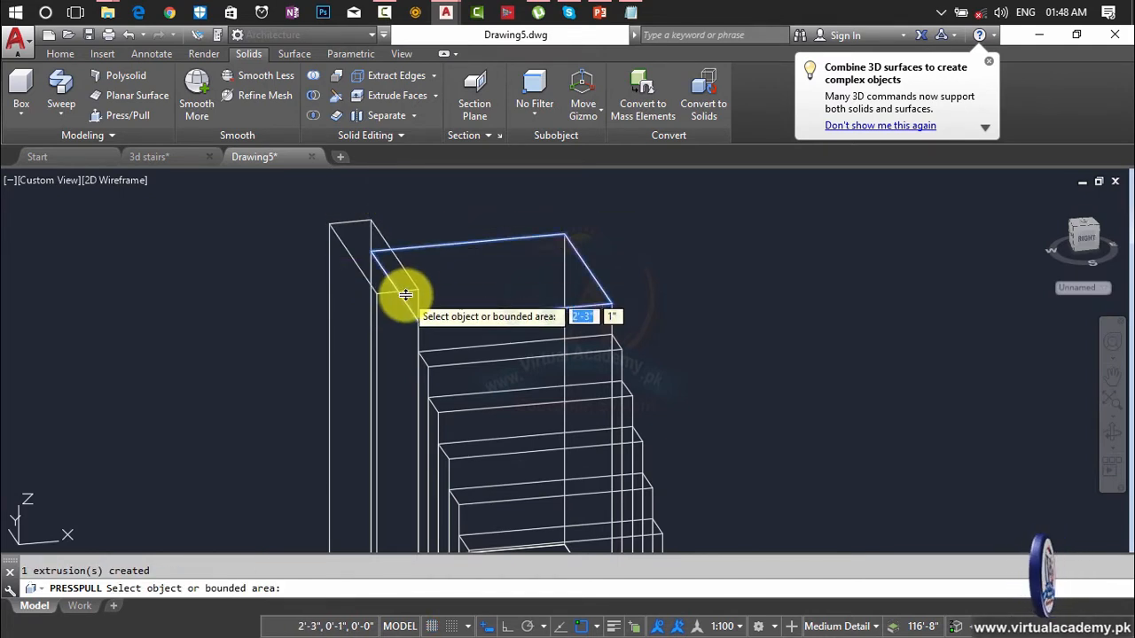
{"action": "middle_click_drag", "start_coordinate": [405, 295], "coordinate": [665, 330], "text": "shift"}
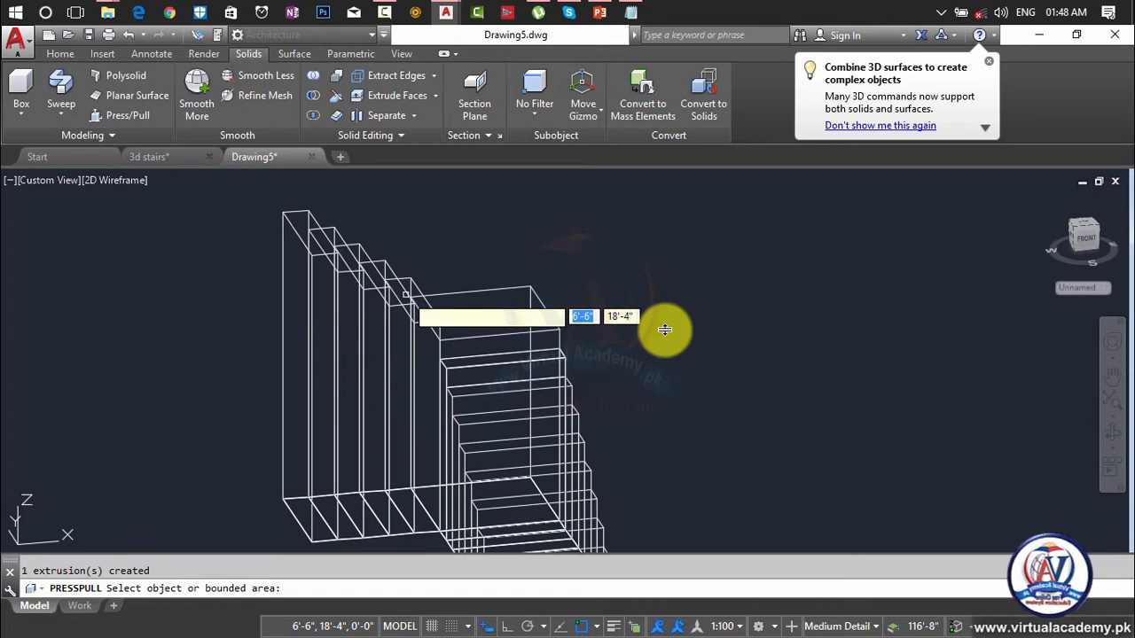
{"action": "key", "text": "Escape"}
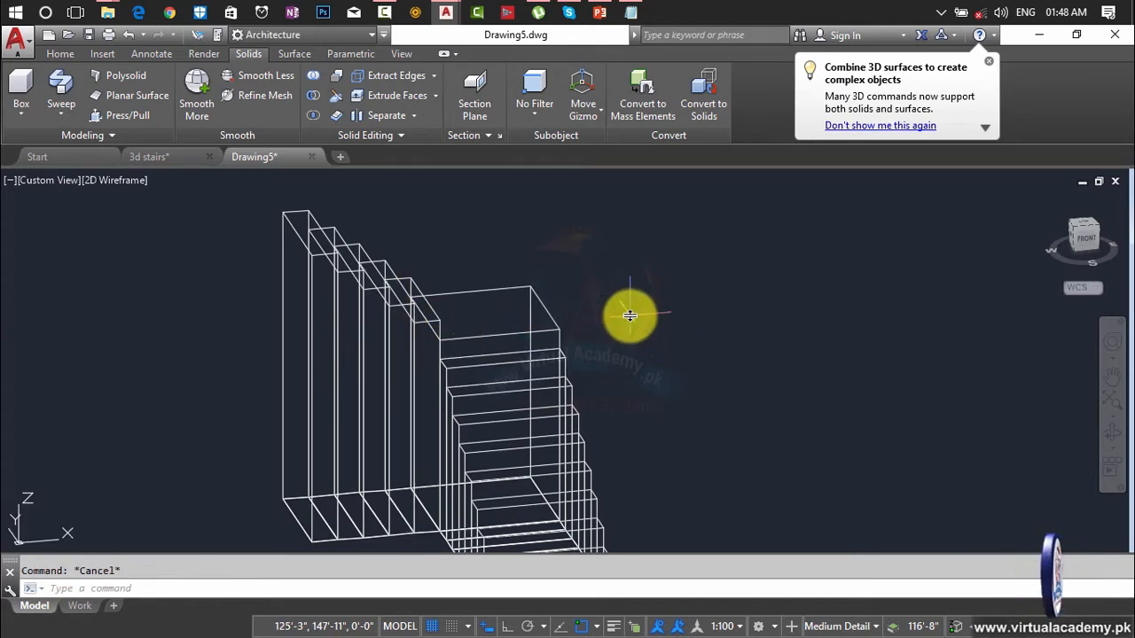
- Display the whole staircase in the Realistic visual style
{"action": "middle_click_drag", "start_coordinate": [632, 364], "coordinate": [654, 396], "text": "shift"}
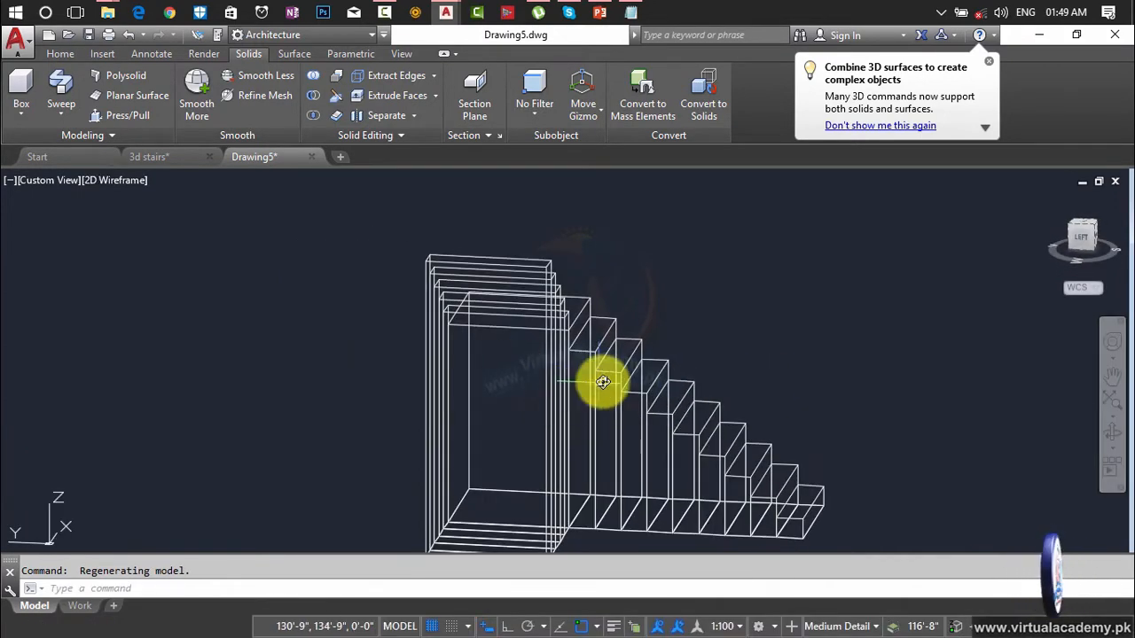
{"action": "left_click", "coordinate": [96, 180]}
{"action": "left_click", "coordinate": [151, 278]}
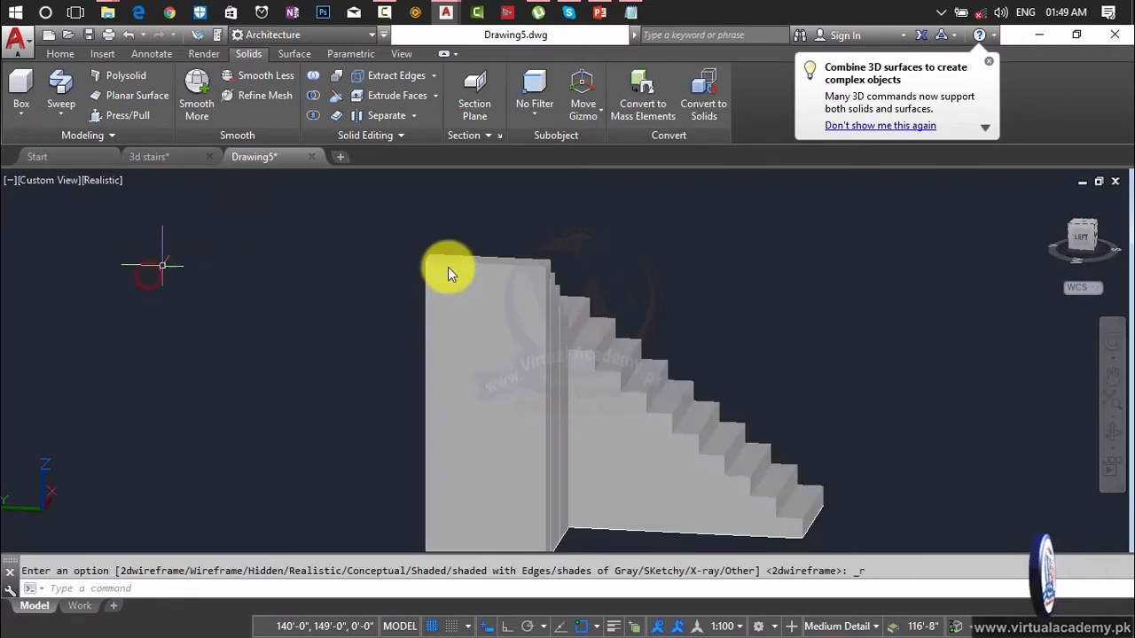
{"action": "middle_click_drag", "start_coordinate": [594, 374], "coordinate": [509, 301]}
{"action": "scroll", "coordinate": [504, 315], "scroll_direction": "down", "scroll_amount": 2}
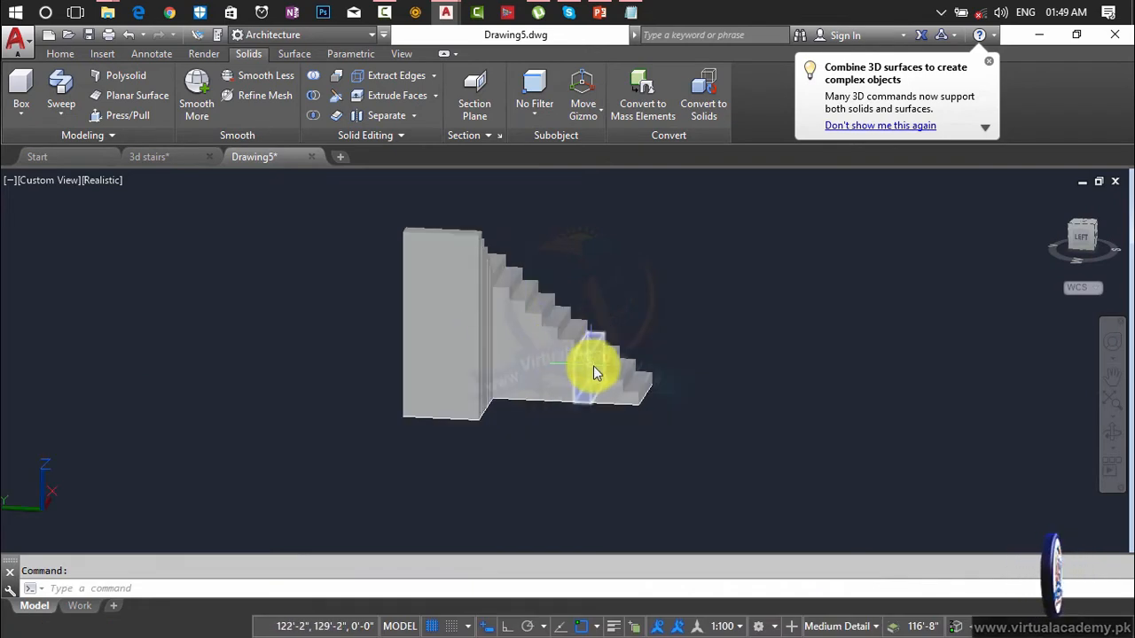
- Union all the steps and the landing into one solid
{"action": "left_click", "coordinate": [802, 220]}
{"action": "left_click", "coordinate": [356, 489]}
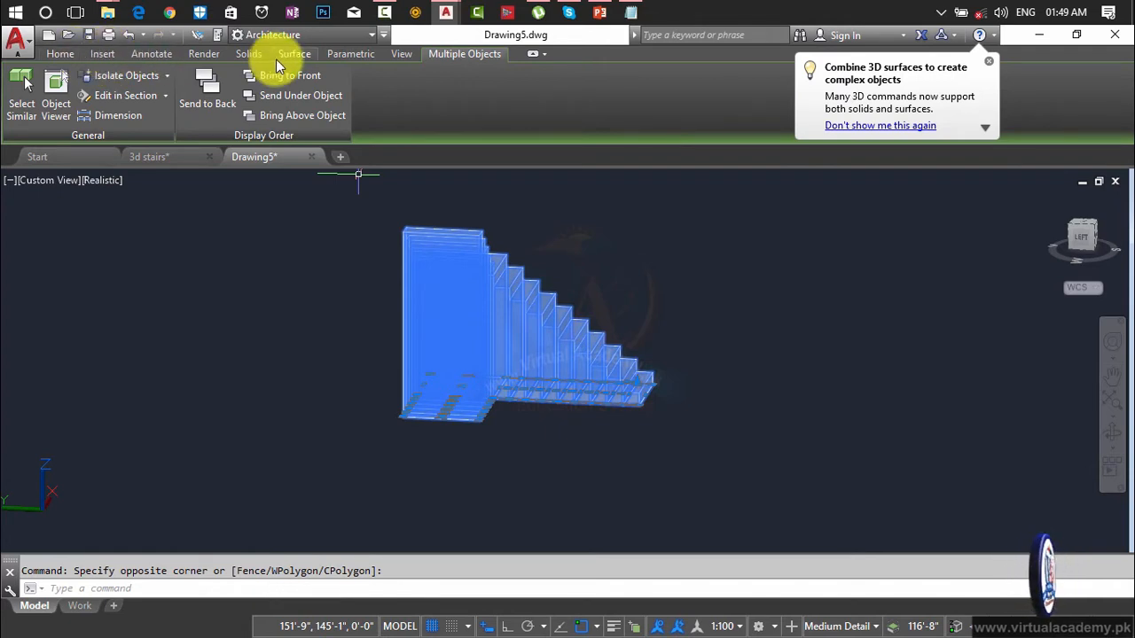
{"action": "left_click", "coordinate": [248, 53]}
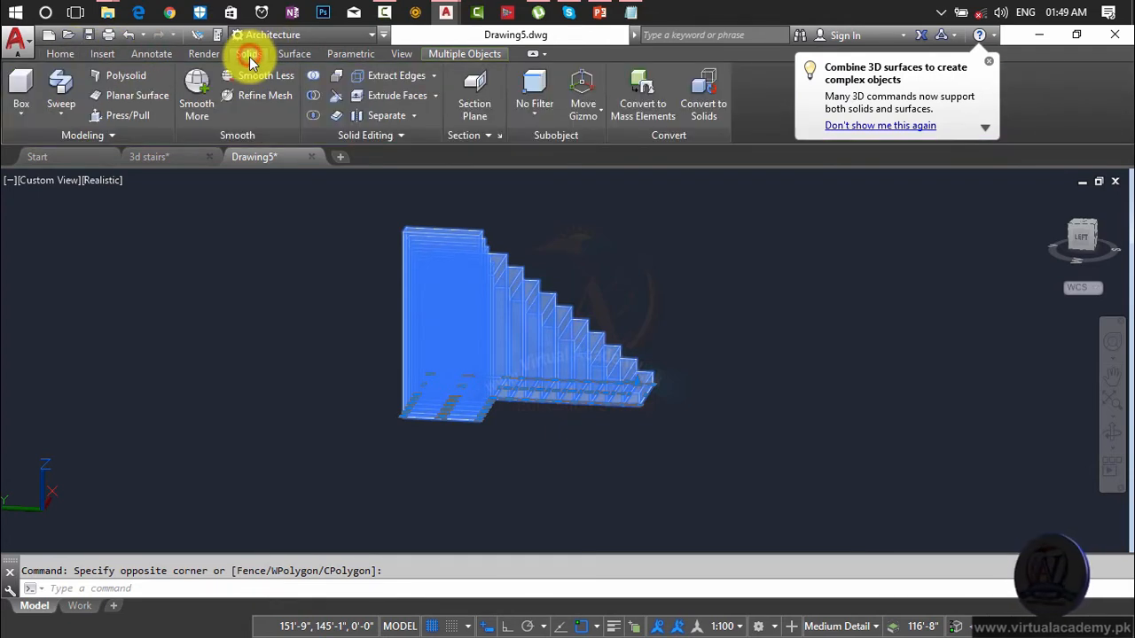
{"action": "left_click", "coordinate": [313, 78]}
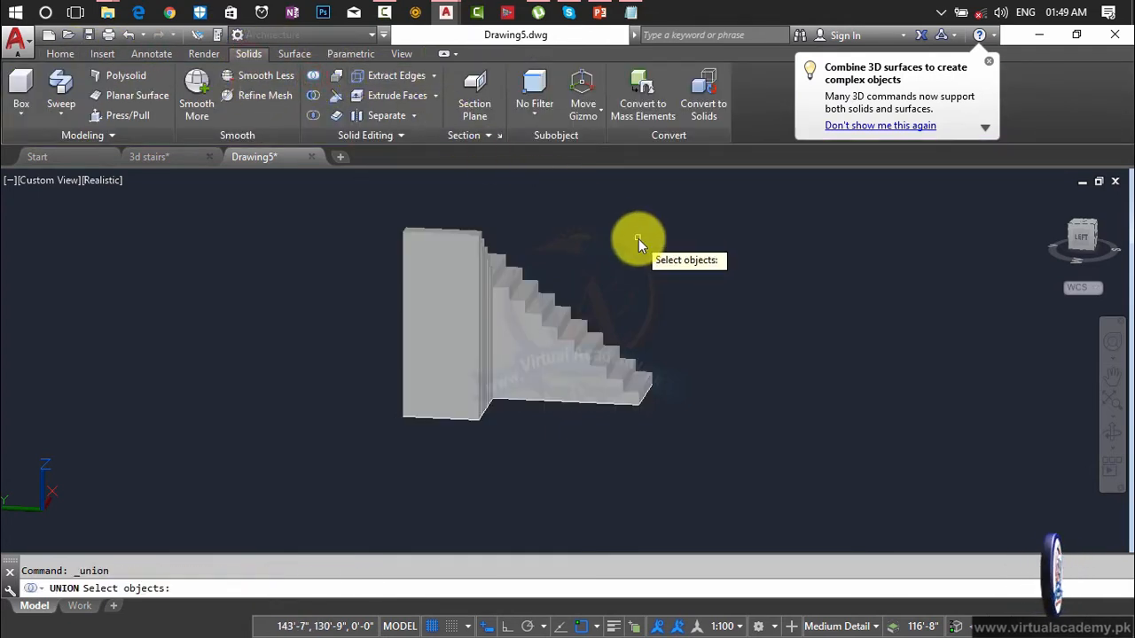
{"action": "left_click", "coordinate": [751, 183]}
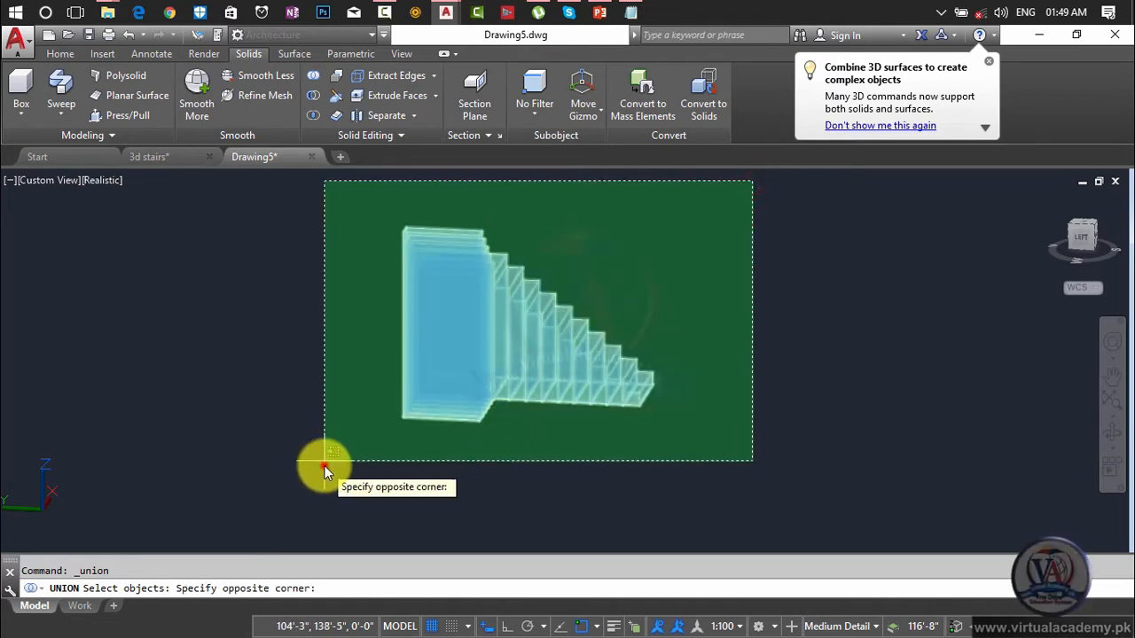
{"action": "left_click", "coordinate": [298, 474]}
{"action": "key", "text": "Return"}
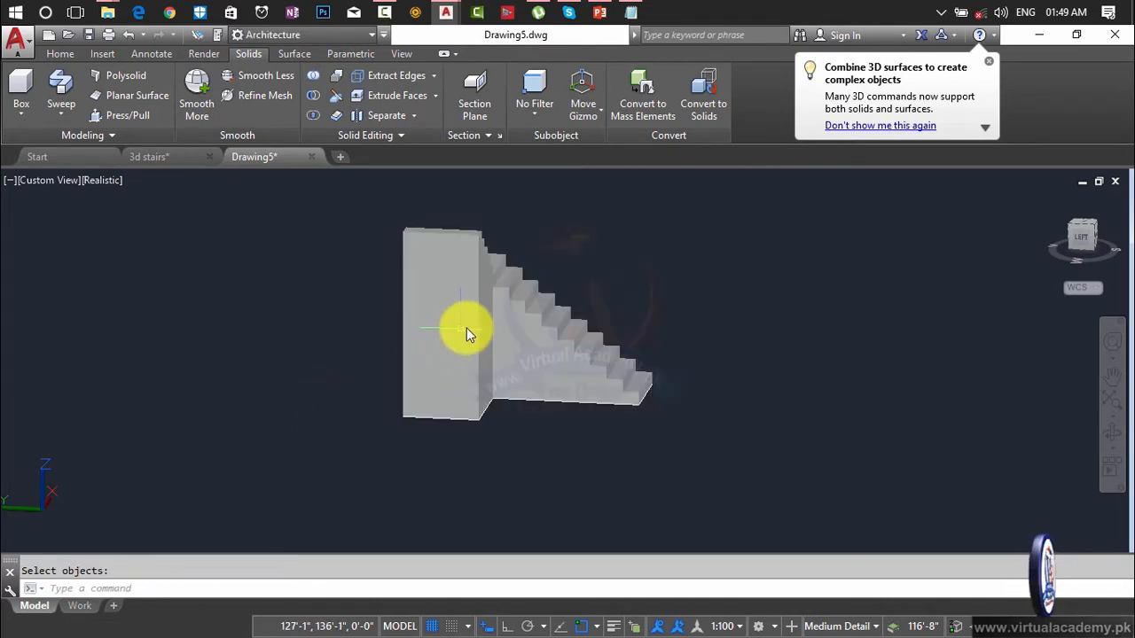
{"action": "left_click", "coordinate": [466, 328]}
- Draw a diagonal line on the longer flight's side face, from the top step's corner beside the landing to the lowest step's bottom corner
{"action": "scroll", "coordinate": [502, 302], "scroll_direction": "up", "scroll_amount": 5}
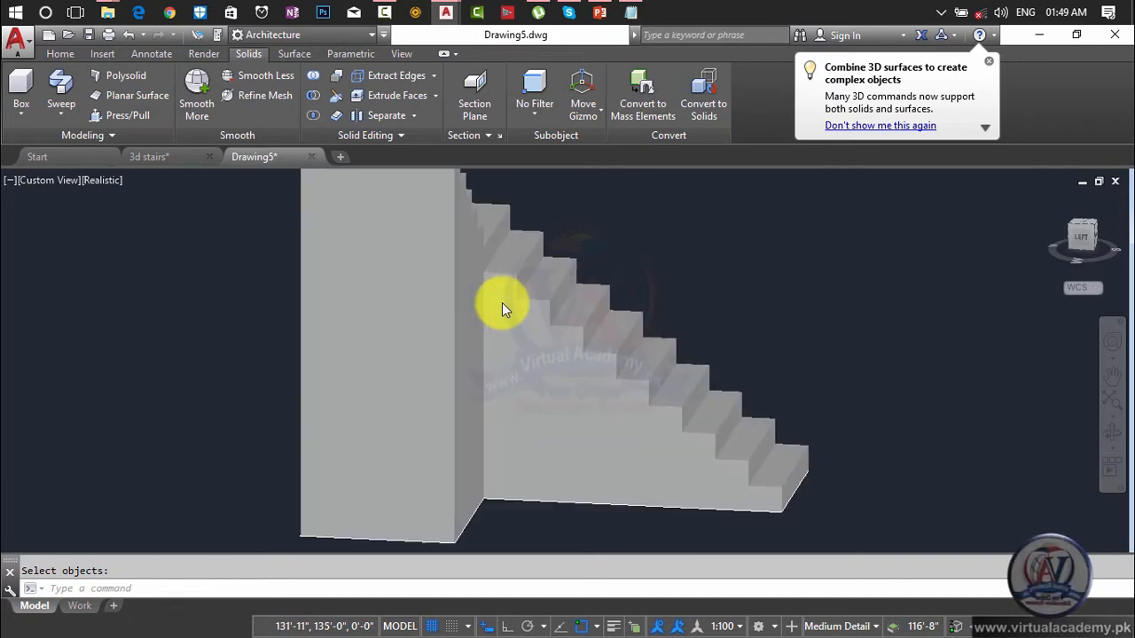
{"action": "middle_click_drag", "start_coordinate": [502, 302], "coordinate": [366, 317]}
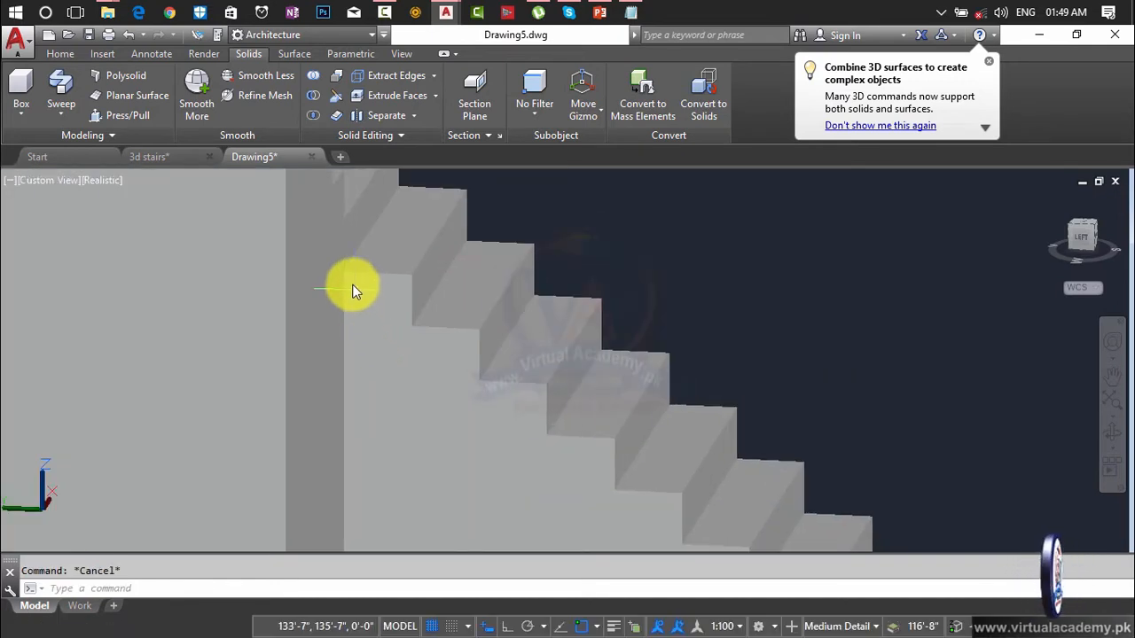
{"action": "scroll", "coordinate": [350, 280], "scroll_direction": "up", "scroll_amount": 2}
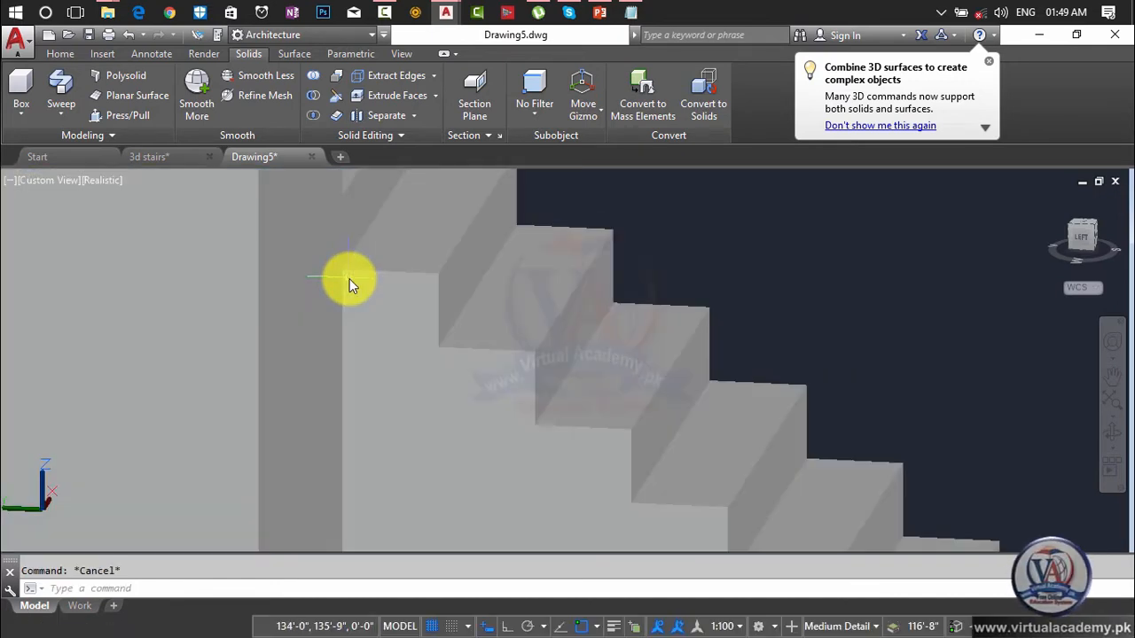
{"action": "type", "text": "l"}
{"action": "key", "text": "Return"}
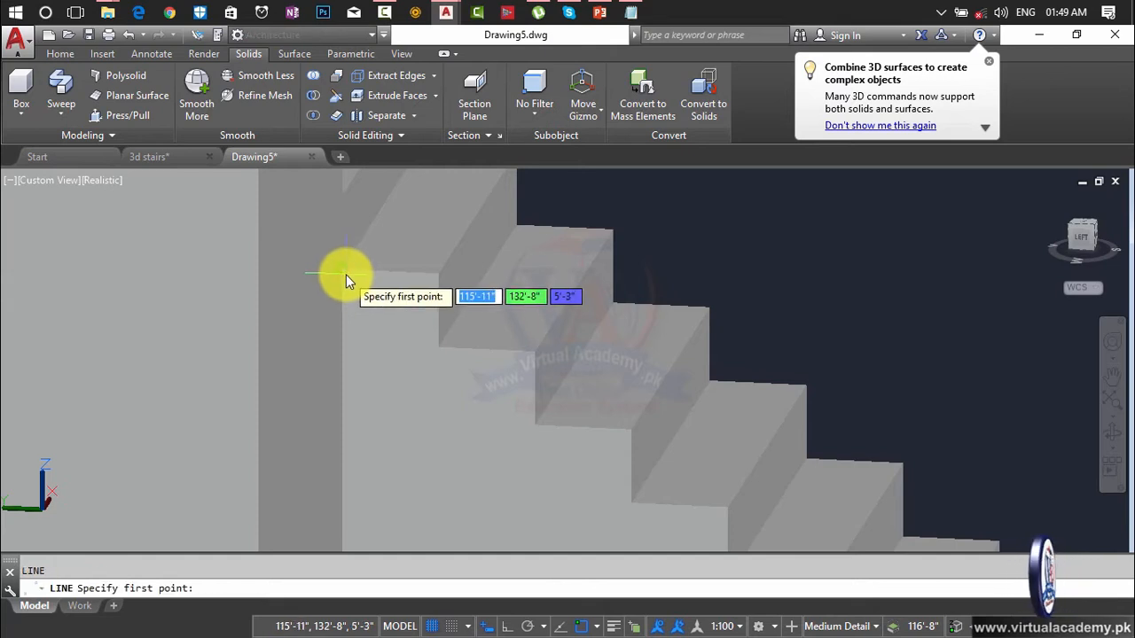
{"action": "scroll", "coordinate": [347, 275], "scroll_direction": "up", "scroll_amount": 3}
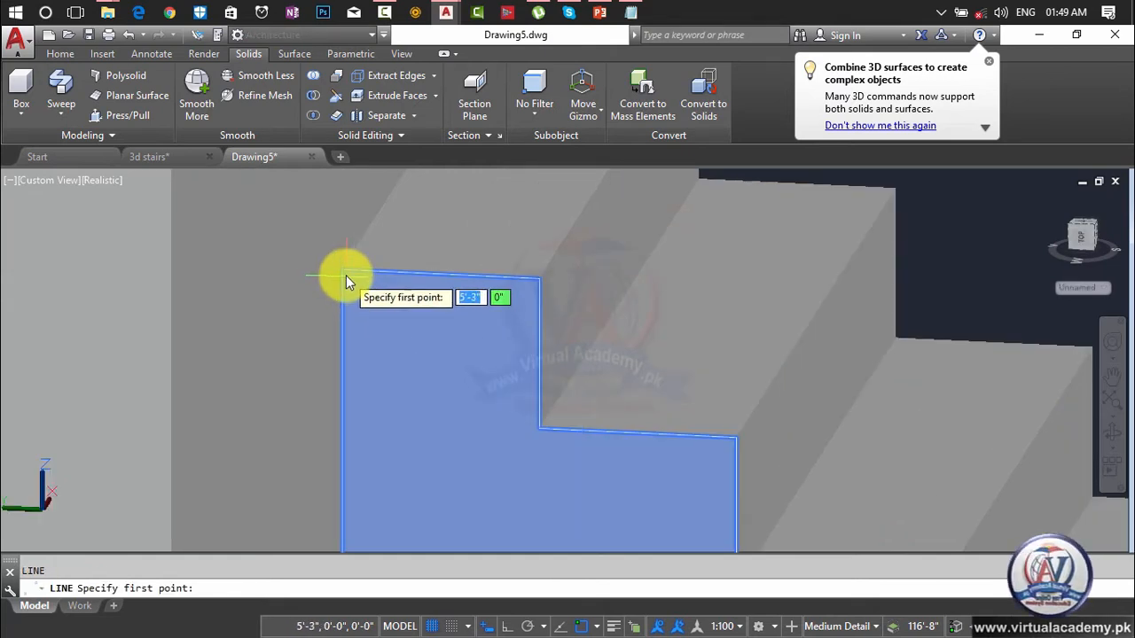
{"action": "left_click", "coordinate": [346, 272]}
{"action": "scroll", "coordinate": [522, 459], "scroll_direction": "down", "scroll_amount": 4}
{"action": "middle_click_drag", "start_coordinate": [522, 458], "coordinate": [378, 220]}
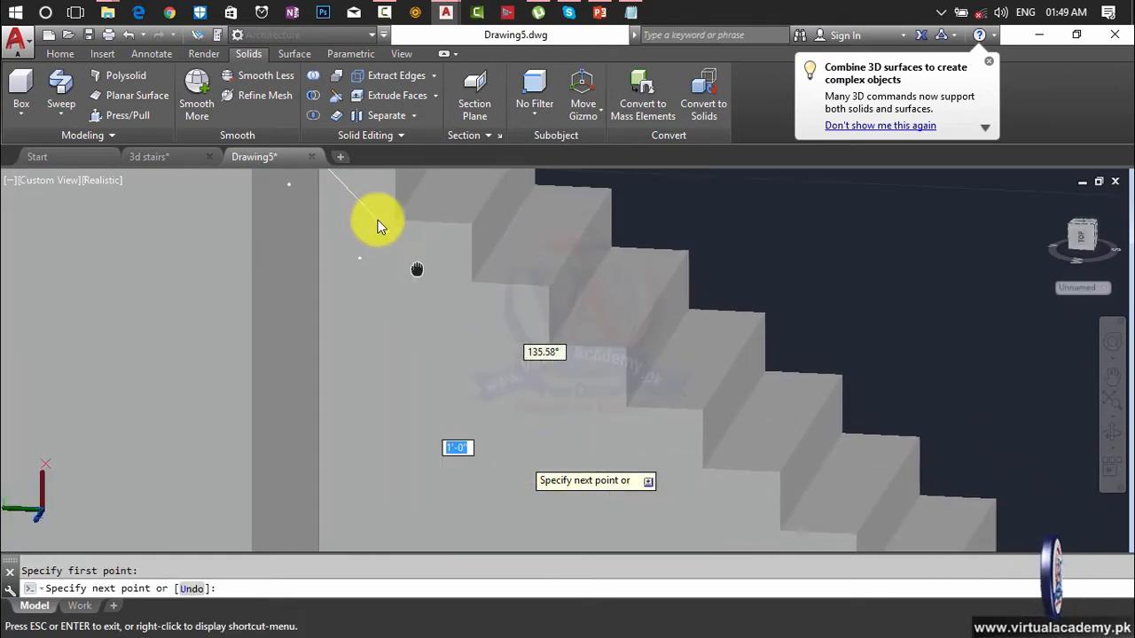
{"action": "scroll", "coordinate": [588, 452], "scroll_direction": "down", "scroll_amount": 5}
{"action": "scroll", "coordinate": [556, 407], "scroll_direction": "up", "scroll_amount": 4}
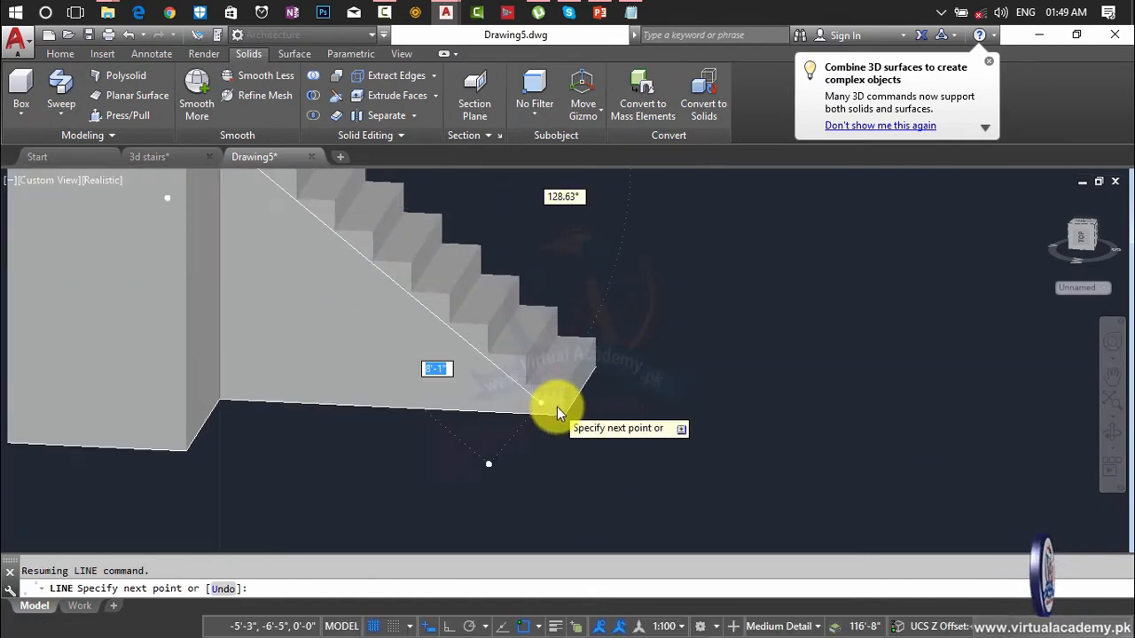
{"action": "scroll", "coordinate": [562, 420], "scroll_direction": "up", "scroll_amount": 3}
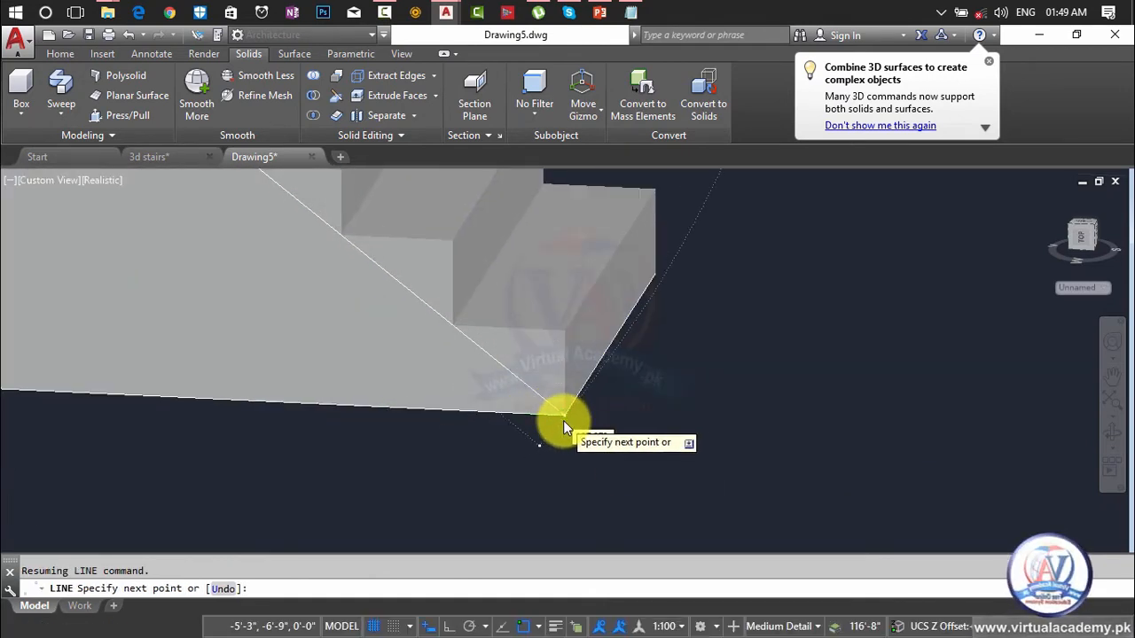
{"action": "scroll", "coordinate": [564, 422], "scroll_direction": "up", "scroll_amount": 4}
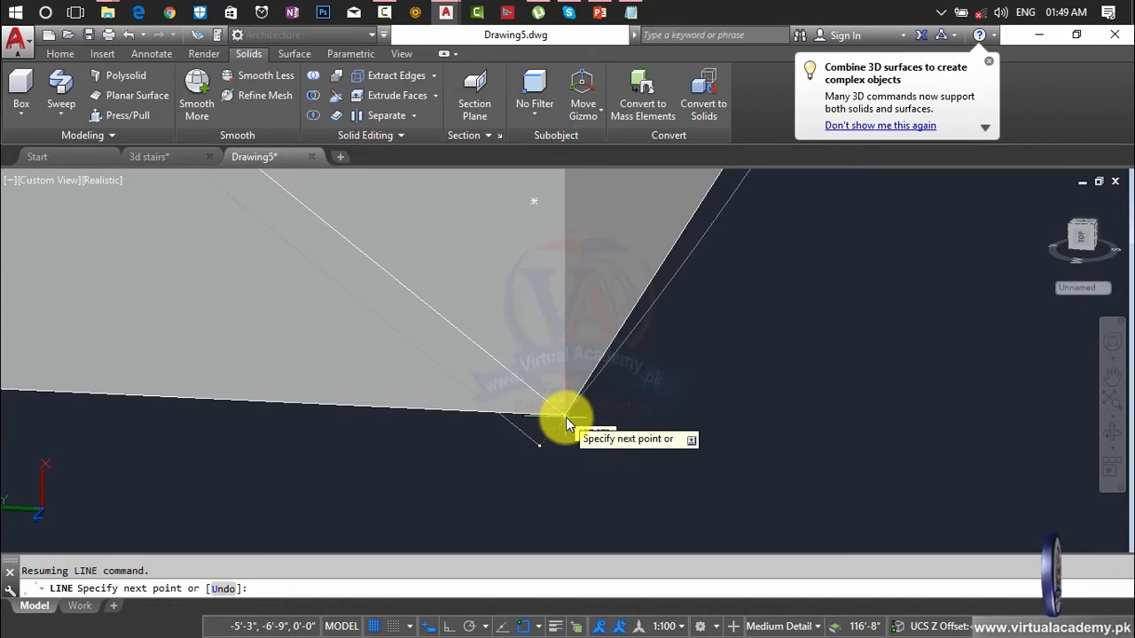
{"action": "key", "text": "Escape"}
- Move the diagonal line from the lowest step's bottom front corner a short distance along the bottom edge toward the landing
{"action": "middle_click", "coordinate": [544, 406]}
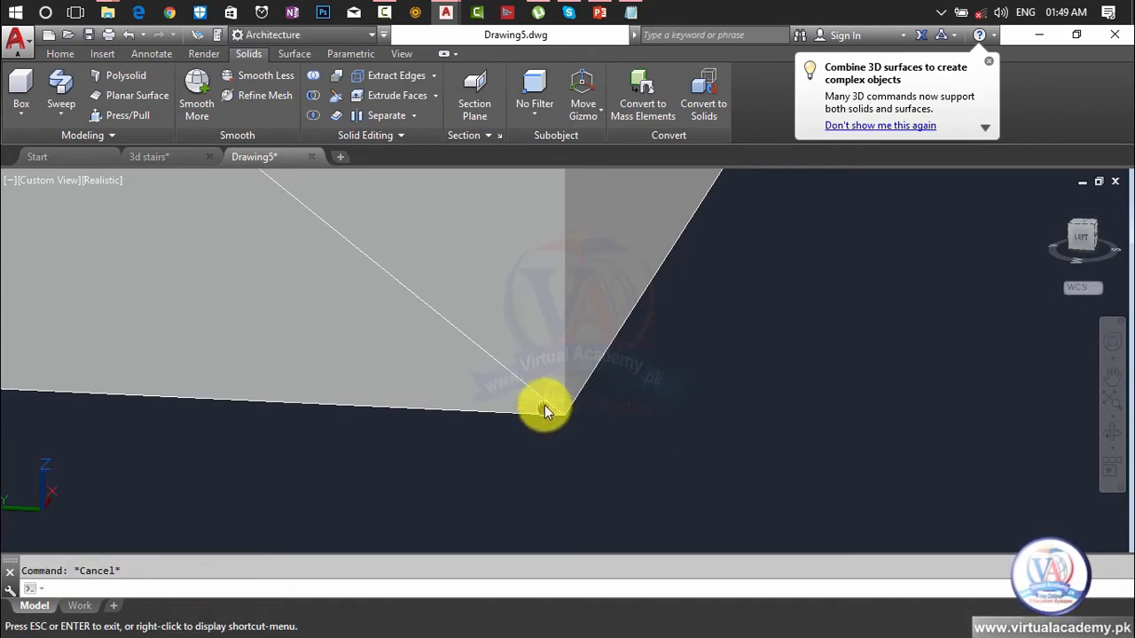
{"action": "scroll", "coordinate": [550, 414], "scroll_direction": "up", "scroll_amount": 3}
{"action": "type", "text": "m"}
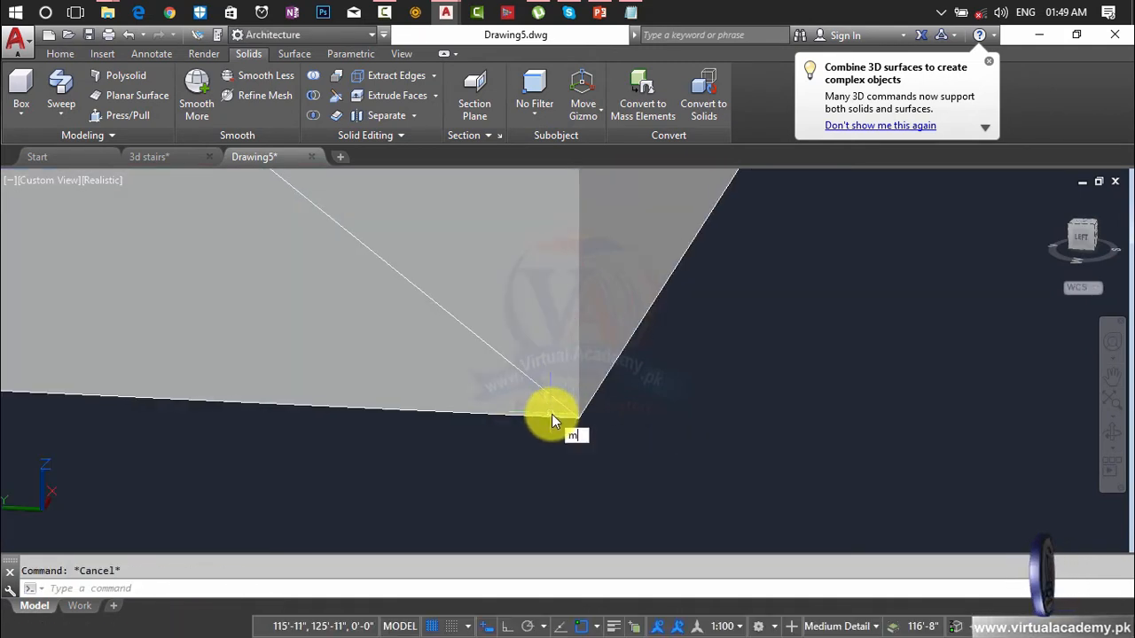
{"action": "key", "text": "Return"}
{"action": "left_click", "coordinate": [562, 407]}
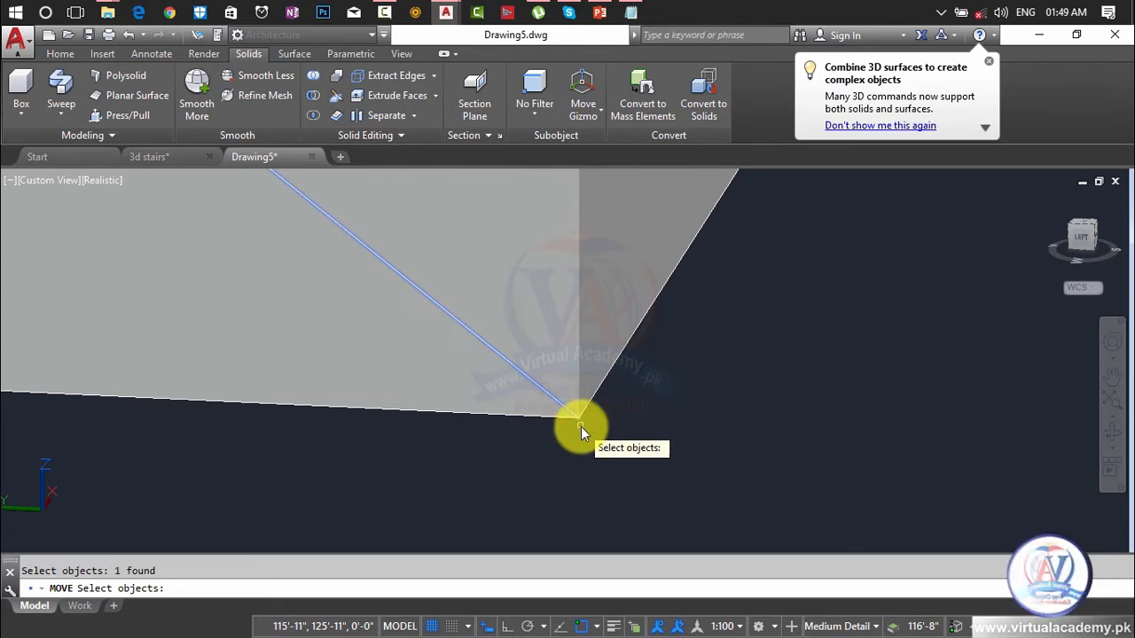
{"action": "key", "text": "Return"}
{"action": "left_click", "coordinate": [578, 418]}
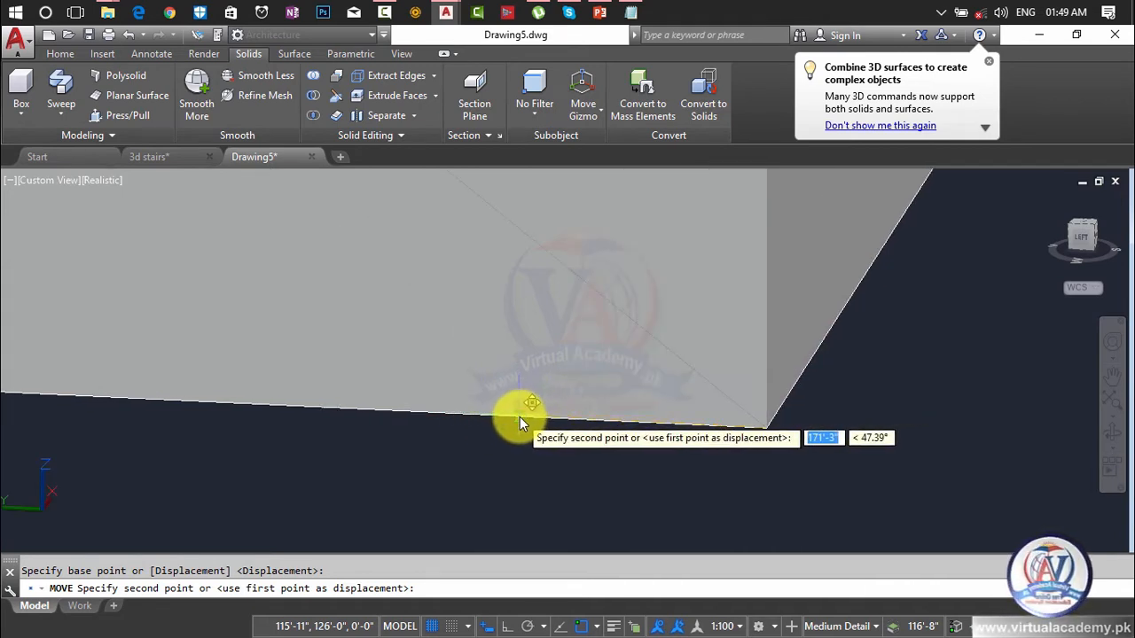
{"action": "left_click", "coordinate": [519, 417]}
{"action": "scroll", "coordinate": [519, 417], "scroll_direction": "down", "scroll_amount": 5}
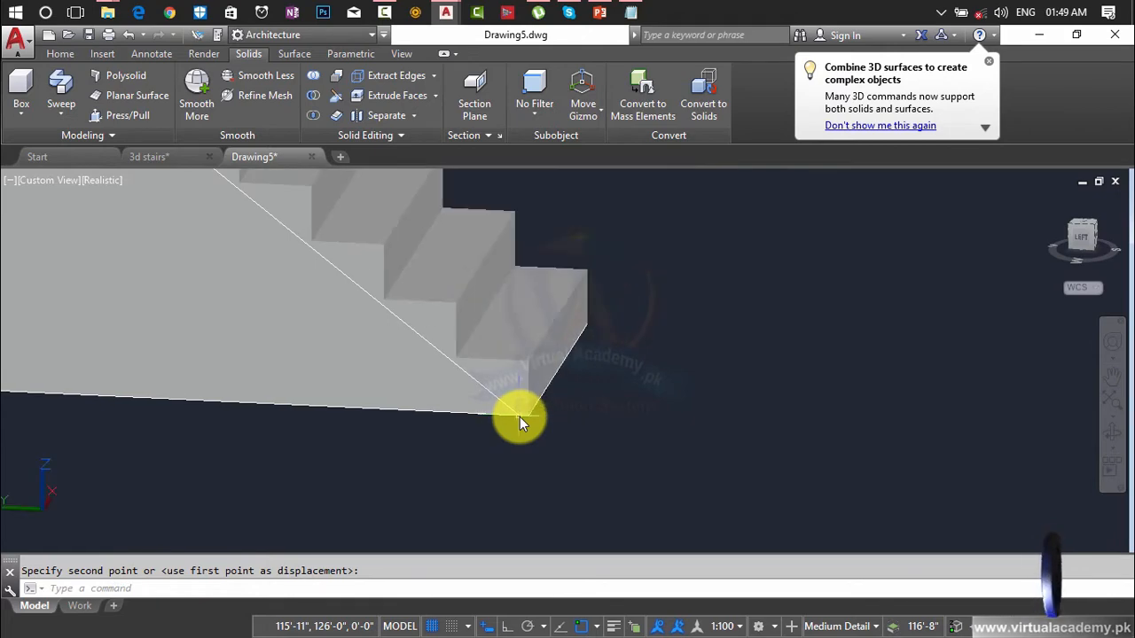
{"action": "scroll", "coordinate": [293, 244], "scroll_direction": "up", "scroll_amount": 5}
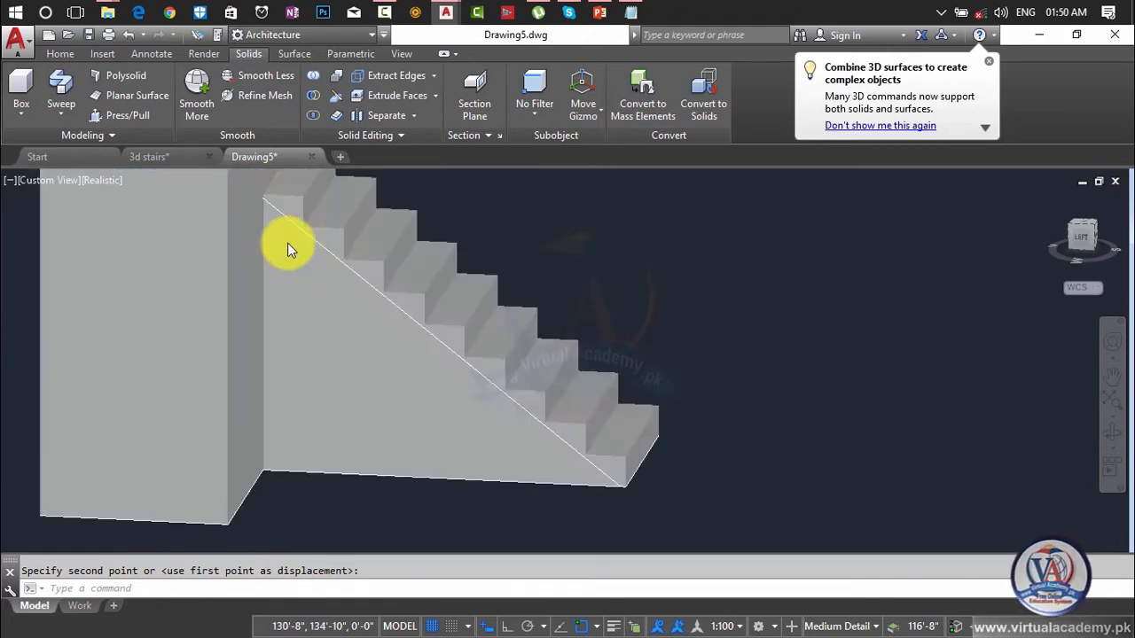
{"action": "scroll", "coordinate": [308, 236], "scroll_direction": "up", "scroll_amount": 3}
- Switch to the 2D Wireframe visual style and move the diagonal line slightly further along the bottom edge toward the landing
{"action": "left_click", "coordinate": [105, 180]}
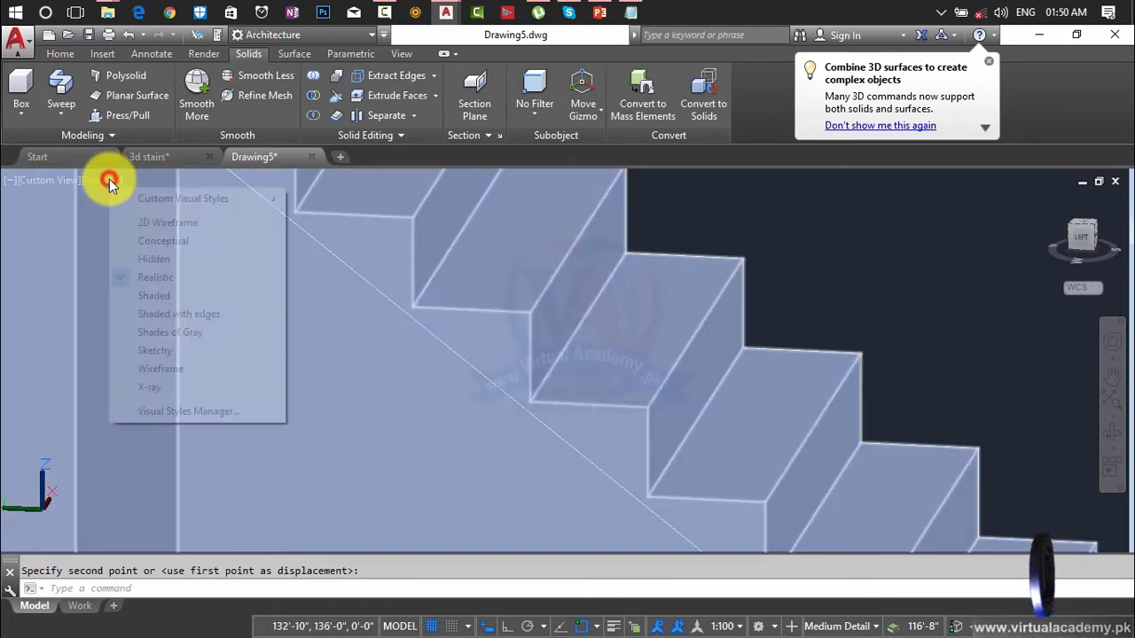
{"action": "left_click", "coordinate": [146, 226]}
{"action": "scroll", "coordinate": [541, 417], "scroll_direction": "down", "scroll_amount": 4}
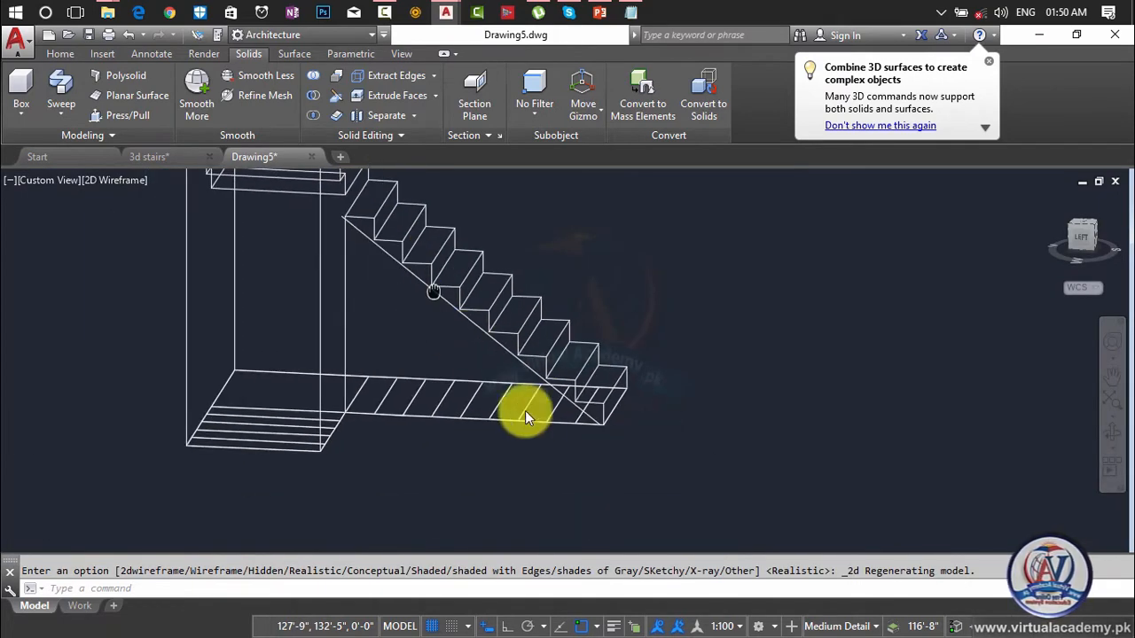
{"action": "scroll", "coordinate": [665, 453], "scroll_direction": "up", "scroll_amount": 6}
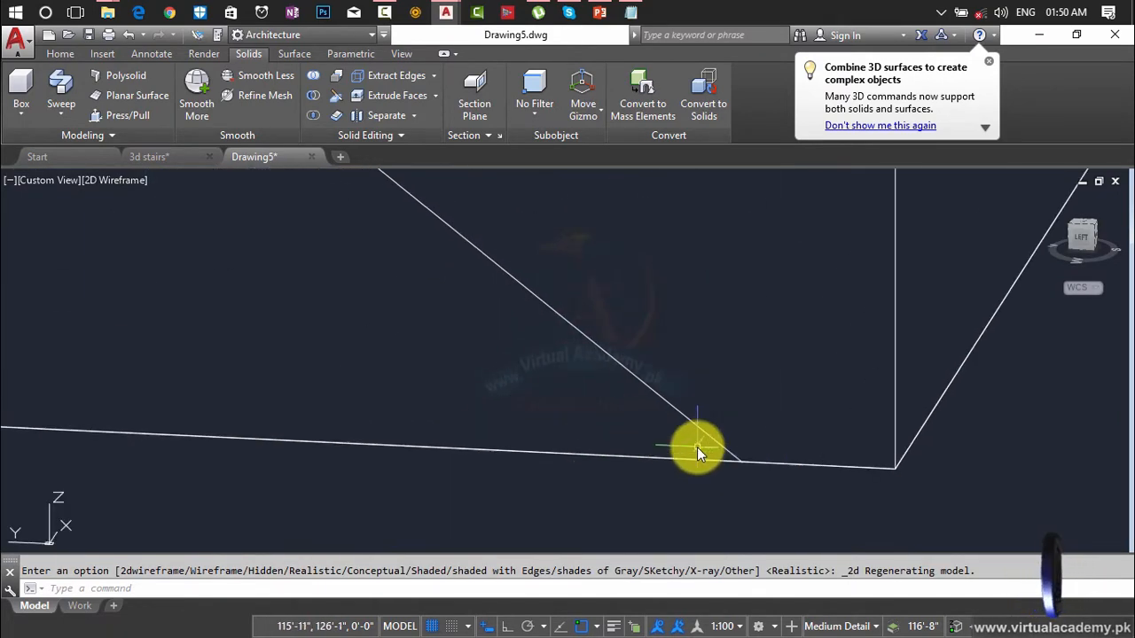
{"action": "key", "text": "Return"}
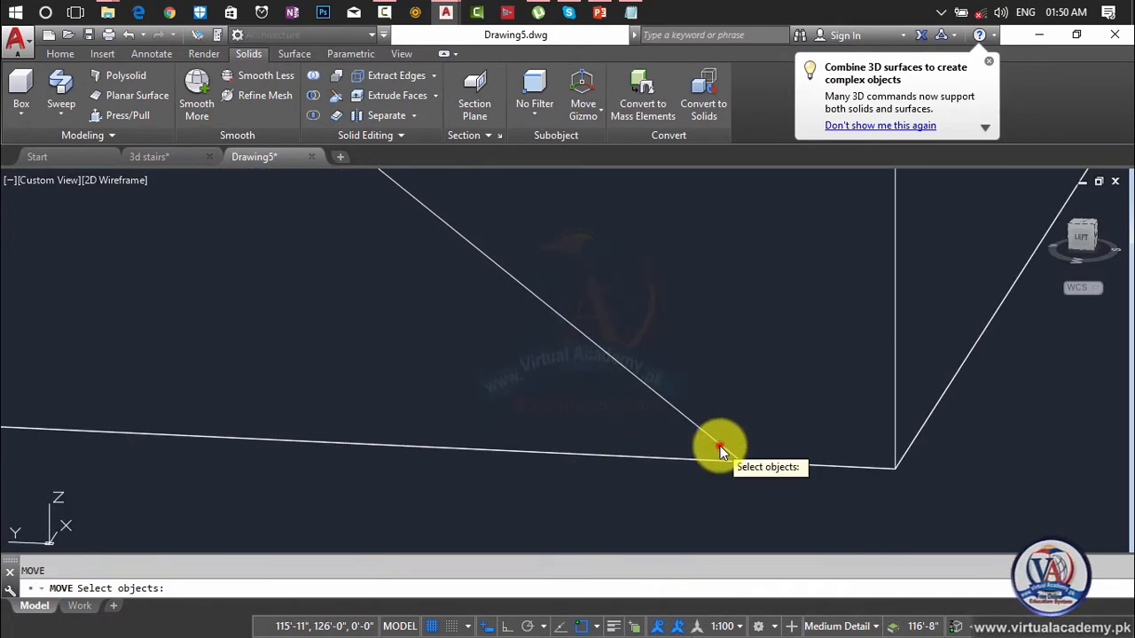
{"action": "left_click", "coordinate": [720, 447]}
{"action": "key", "text": "Return"}
{"action": "left_click", "coordinate": [739, 466]}
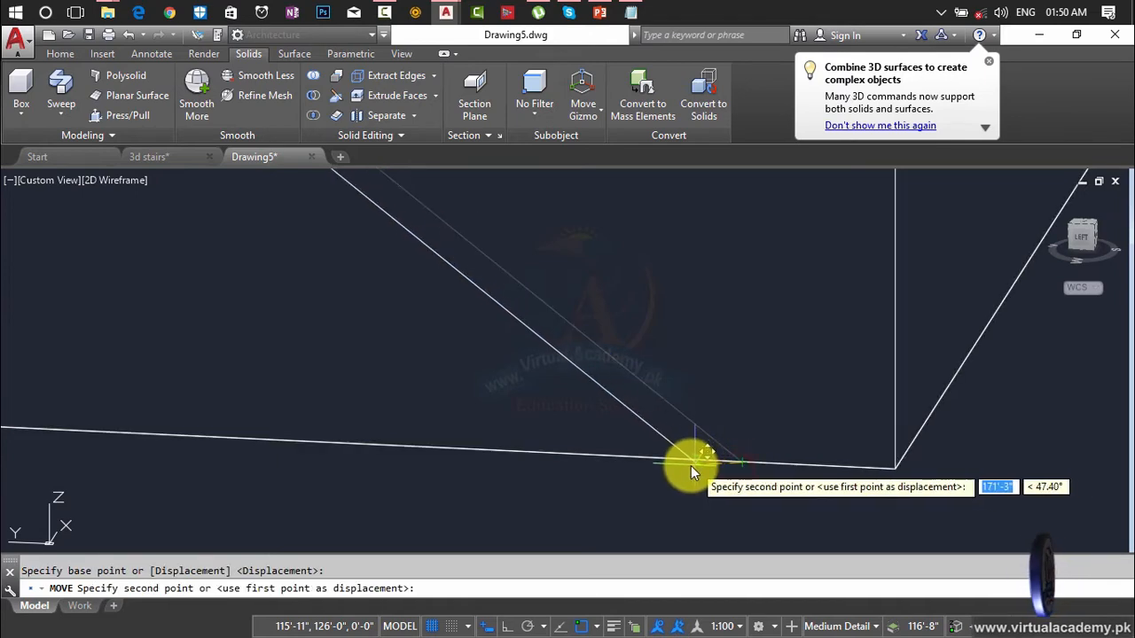
{"action": "left_click", "coordinate": [662, 459]}
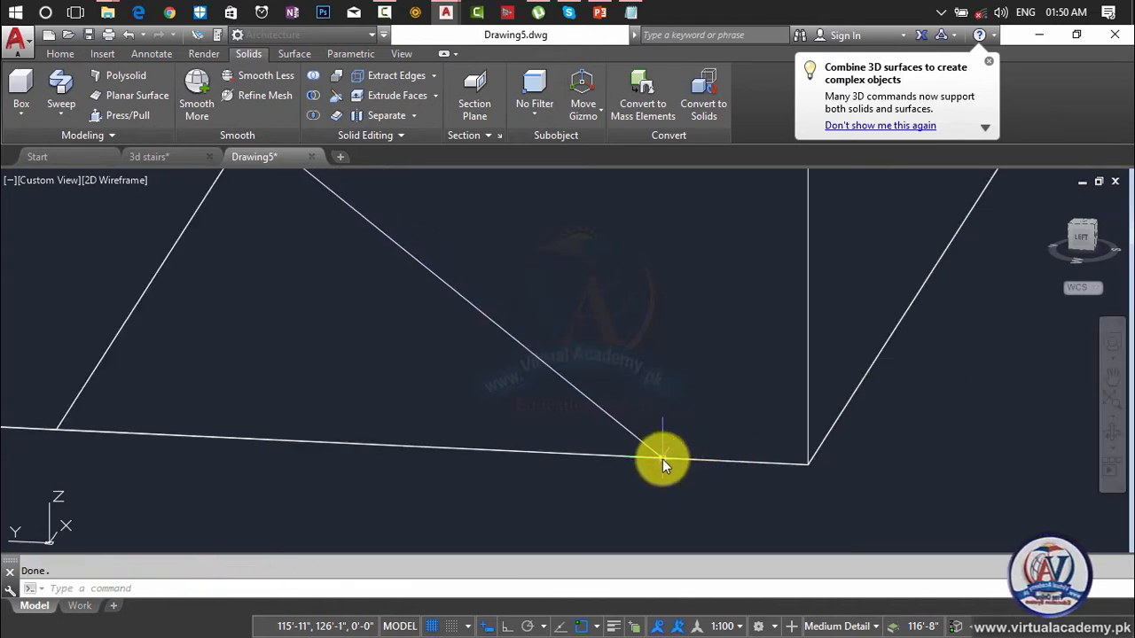
{"action": "scroll", "coordinate": [662, 459], "scroll_direction": "down", "scroll_amount": 8}
{"action": "scroll", "coordinate": [726, 474], "scroll_direction": "down", "scroll_amount": 2}
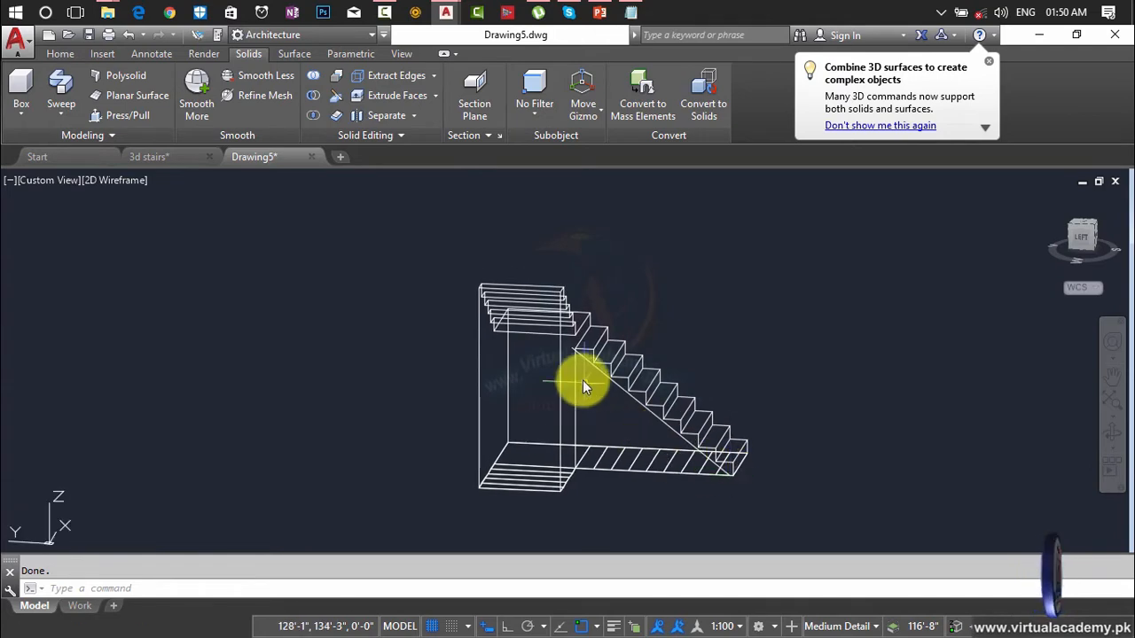
- Shorten the diagonal line's upper end to where it crosses the vertical edge below the top step's corner at the landing
{"action": "scroll", "coordinate": [577, 332], "scroll_direction": "up", "scroll_amount": 10}
{"action": "scroll", "coordinate": [567, 310], "scroll_direction": "up", "scroll_amount": 4}
{"action": "middle_click_drag", "start_coordinate": [568, 310], "coordinate": [606, 488]}
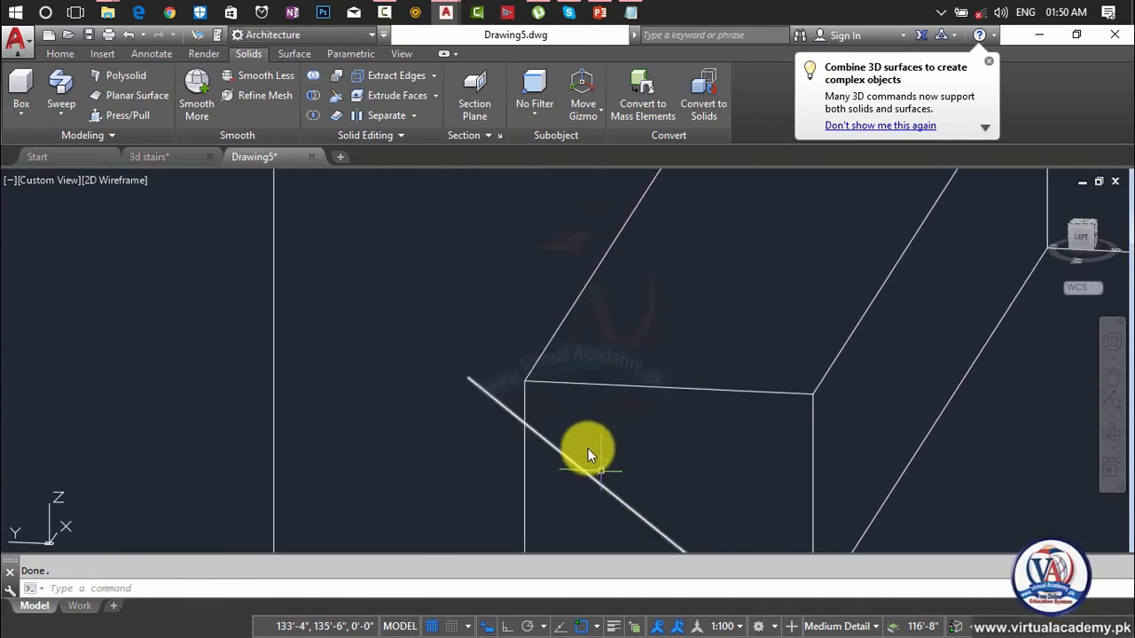
{"action": "scroll", "coordinate": [556, 417], "scroll_direction": "down", "scroll_amount": 6}
{"action": "scroll", "coordinate": [554, 416], "scroll_direction": "up", "scroll_amount": 4}
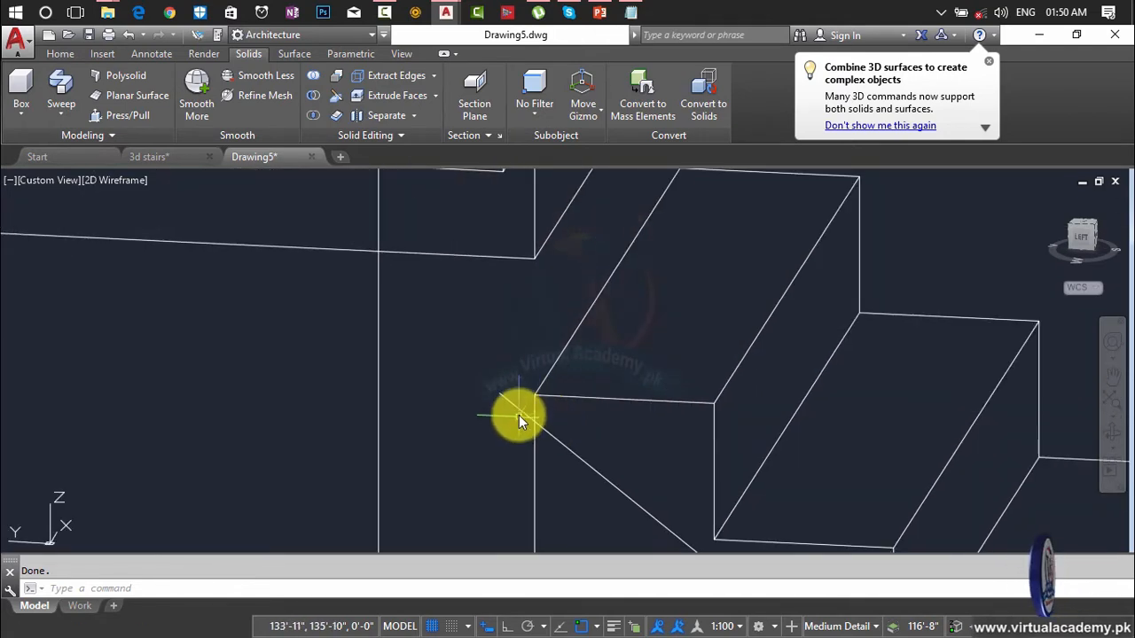
{"action": "scroll", "coordinate": [514, 404], "scroll_direction": "up", "scroll_amount": 3}
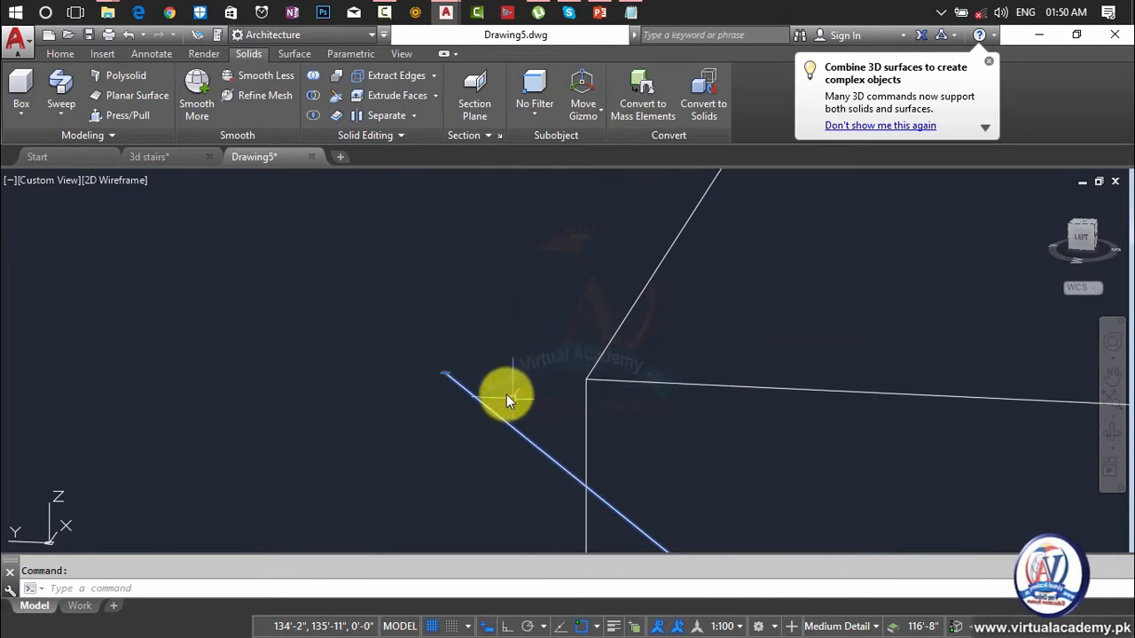
{"action": "left_click", "coordinate": [448, 374]}
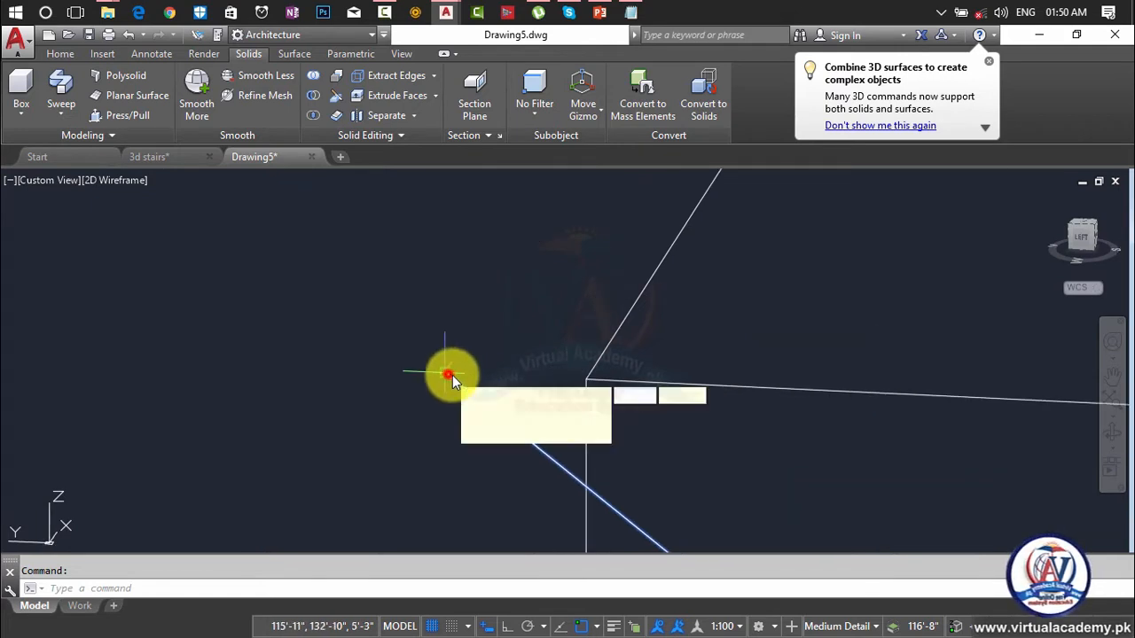
{"action": "left_click", "coordinate": [585, 487]}
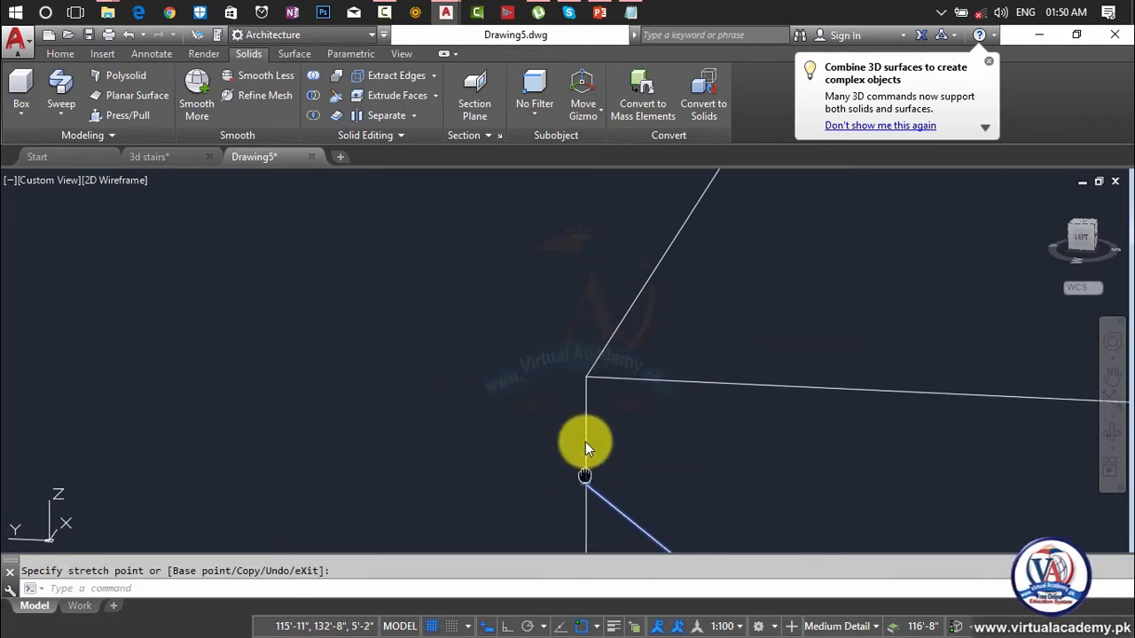
{"action": "middle_click_drag", "start_coordinate": [585, 441], "coordinate": [582, 415]}
{"action": "scroll", "coordinate": [618, 418], "scroll_direction": "down", "scroll_amount": 5}
{"action": "key", "text": "Escape"}
{"action": "middle_click_drag", "start_coordinate": [691, 433], "coordinate": [638, 288]}
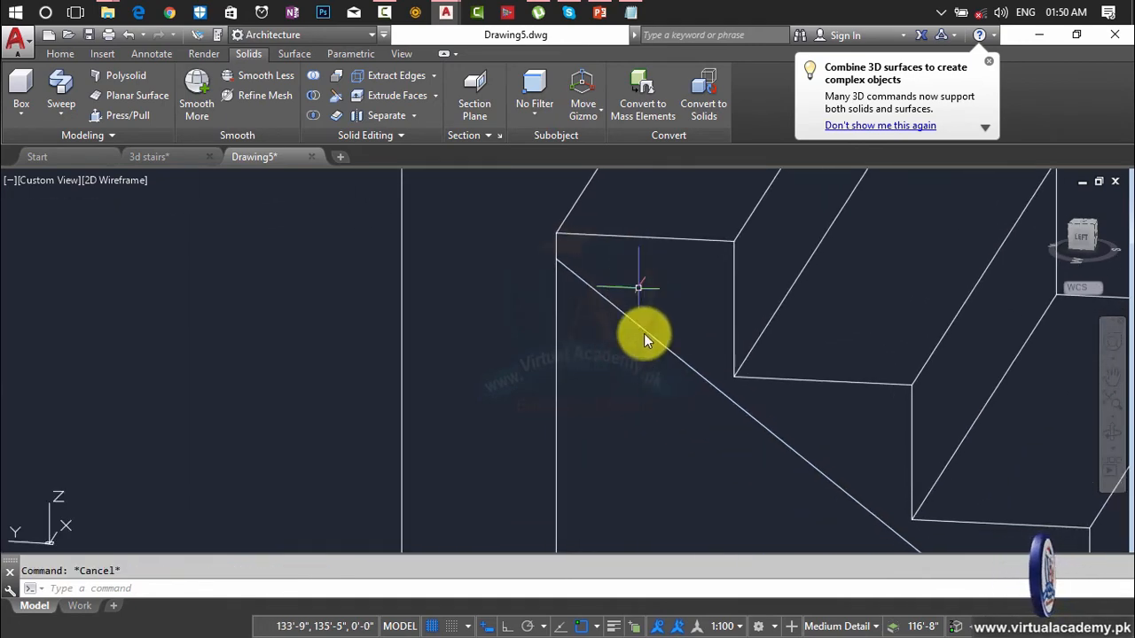
- Display the staircase in the Realistic visual style with the longer flight's side face in view
{"action": "mouse_move", "coordinate": [667, 405]}
{"action": "middle_mouse_down", "text": "shift"}
{"action": "mouse_move", "coordinate": [555, 413]}
{"action": "mouse_move", "coordinate": [656, 411]}
{"action": "middle_mouse_up", "text": "shift"}
{"action": "middle_click_drag", "start_coordinate": [656, 412], "coordinate": [600, 337]}
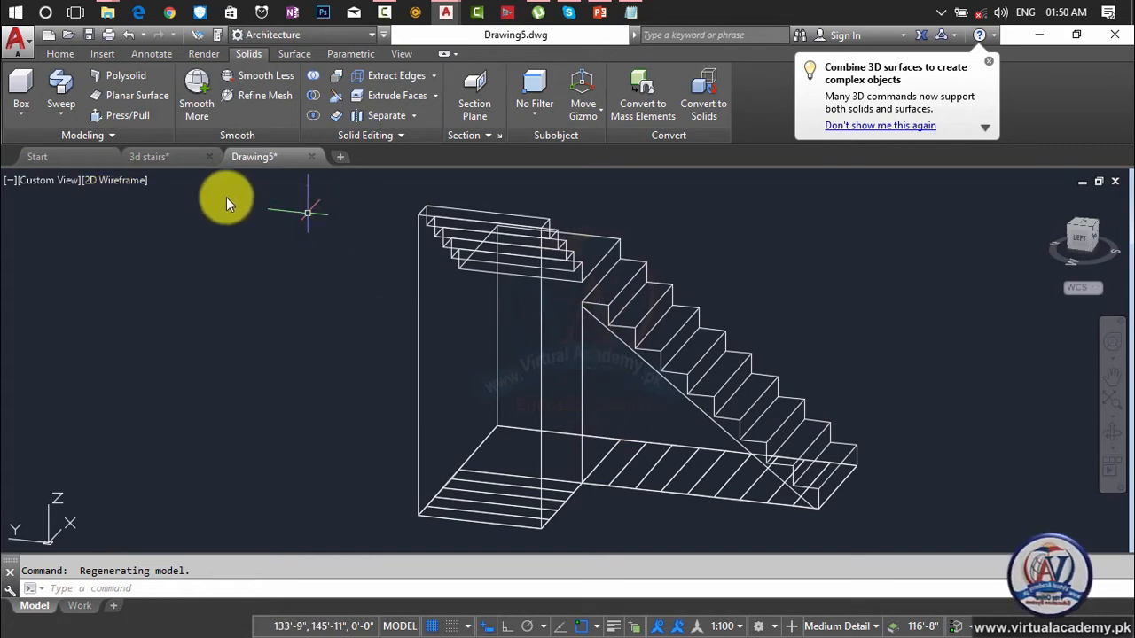
{"action": "left_click", "coordinate": [99, 182]}
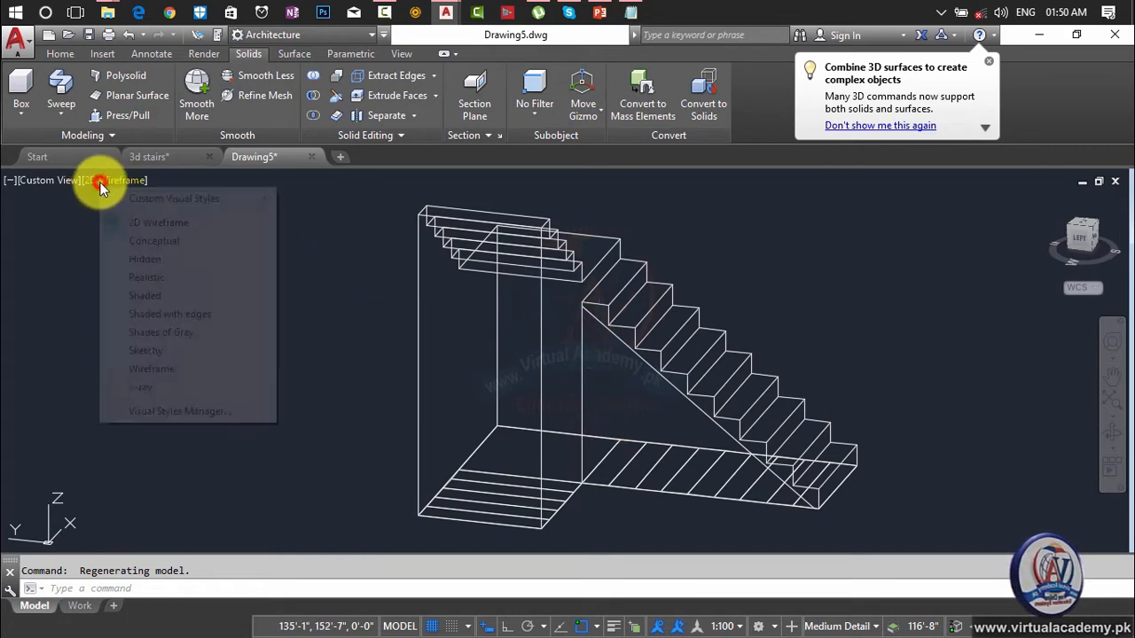
{"action": "left_click", "coordinate": [146, 278]}
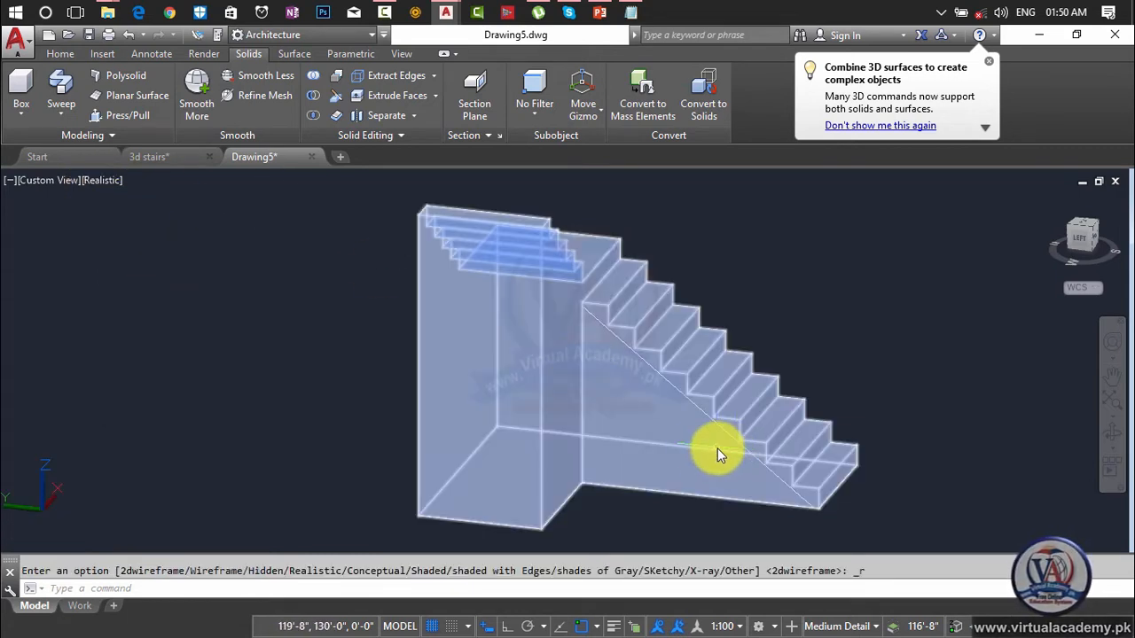
- Press-pull the triangular area below the diagonal line through the longer flight's full width to cut away the solid under the steps
{"action": "left_click", "coordinate": [102, 122]}
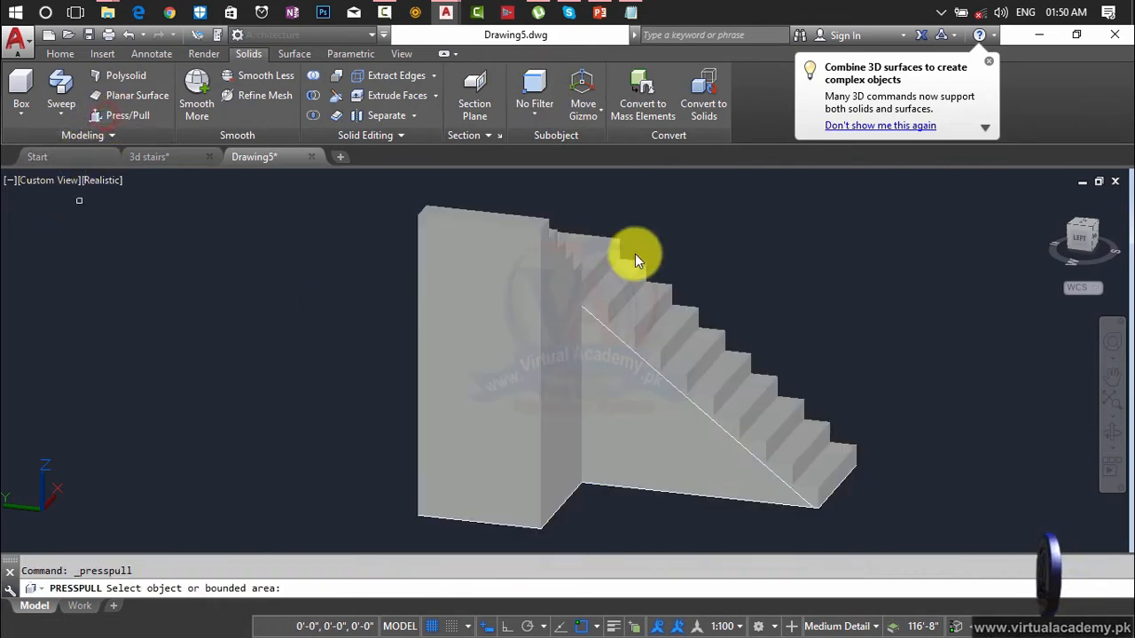
{"action": "left_click", "coordinate": [616, 393]}
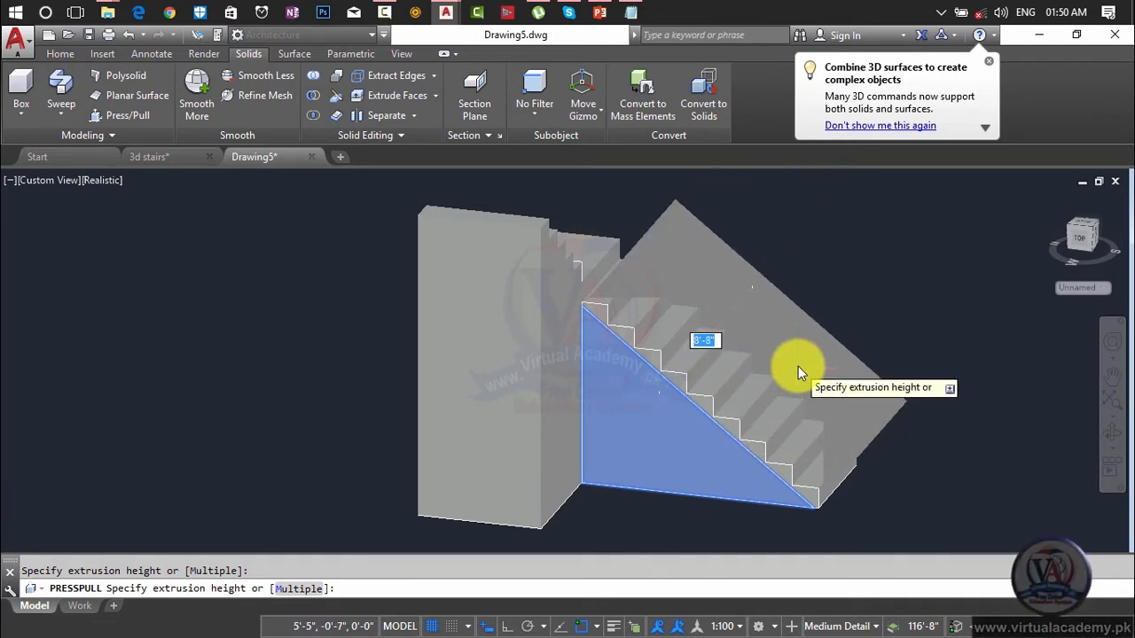
{"action": "scroll", "coordinate": [793, 372], "scroll_direction": "down", "scroll_amount": 2}
{"action": "middle_click_drag", "start_coordinate": [792, 372], "coordinate": [684, 463]}
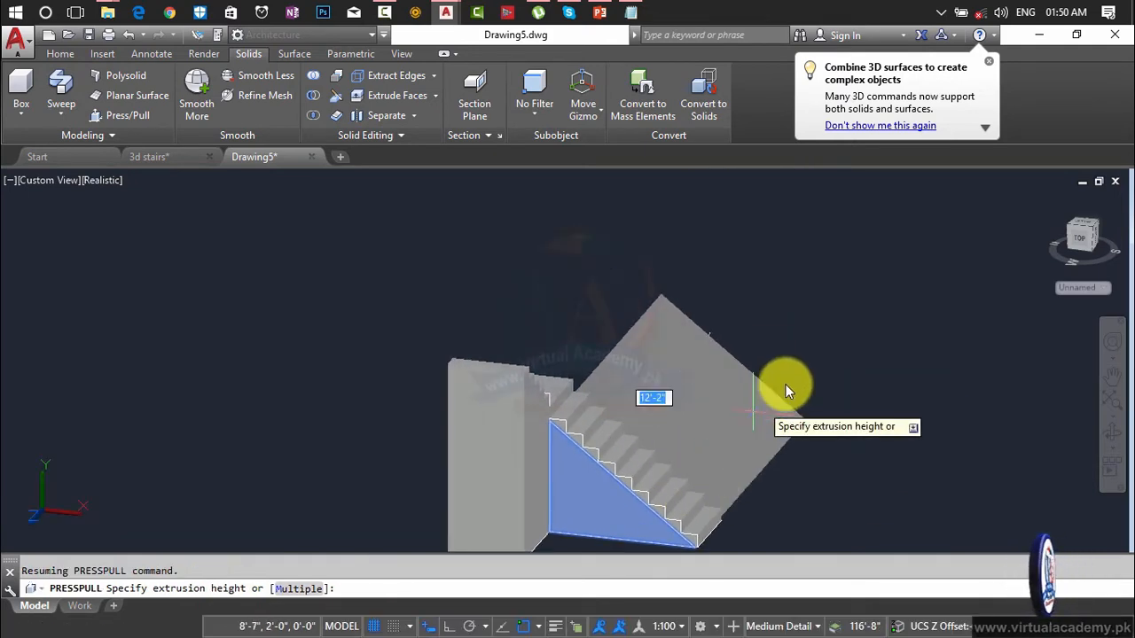
{"action": "left_click", "coordinate": [816, 367]}
{"action": "scroll", "coordinate": [577, 482], "scroll_direction": "up", "scroll_amount": 4}
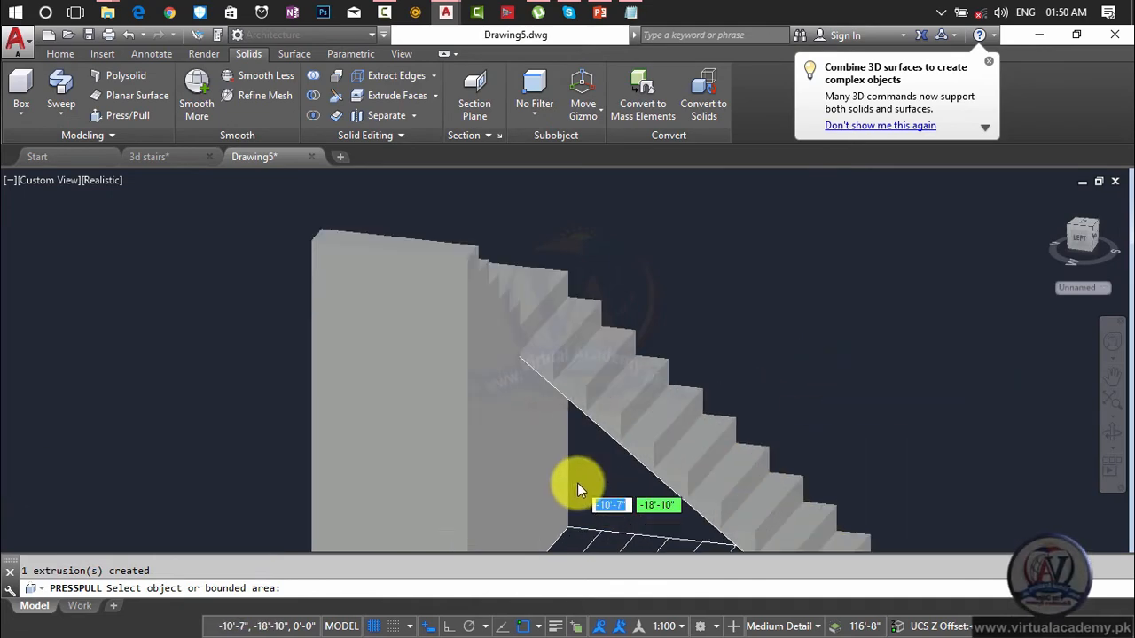
{"action": "scroll", "coordinate": [577, 482], "scroll_direction": "down", "scroll_amount": 3}
{"action": "scroll", "coordinate": [572, 461], "scroll_direction": "up", "scroll_amount": 2}
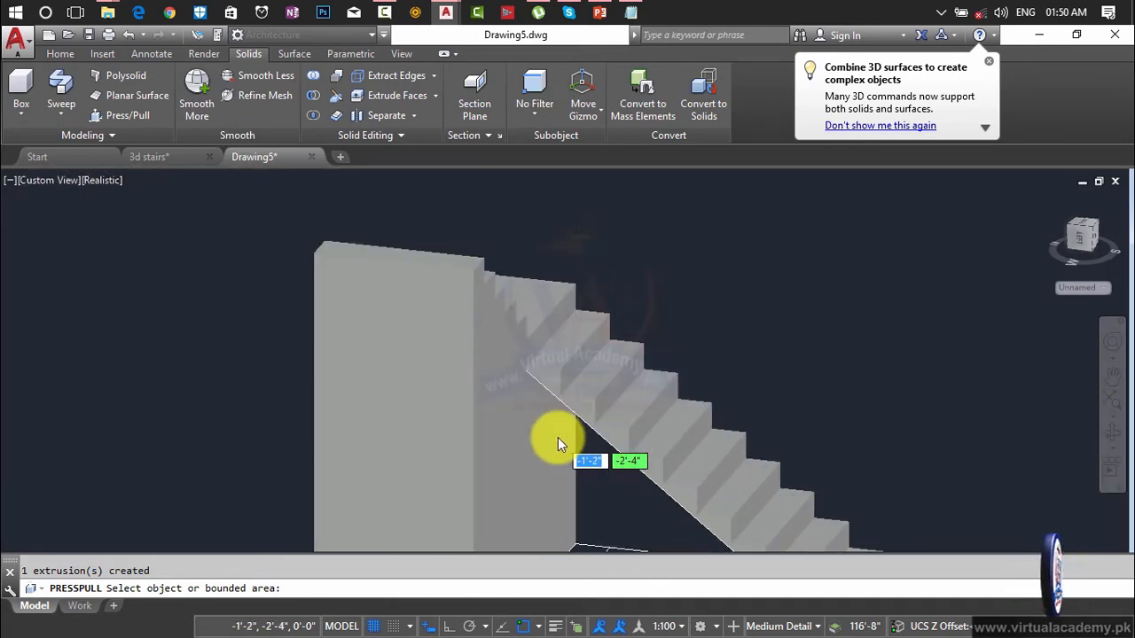
{"action": "scroll", "coordinate": [557, 437], "scroll_direction": "up", "scroll_amount": 3}
{"action": "scroll", "coordinate": [549, 355], "scroll_direction": "down", "scroll_amount": 5}
{"action": "key", "text": "Escape"}
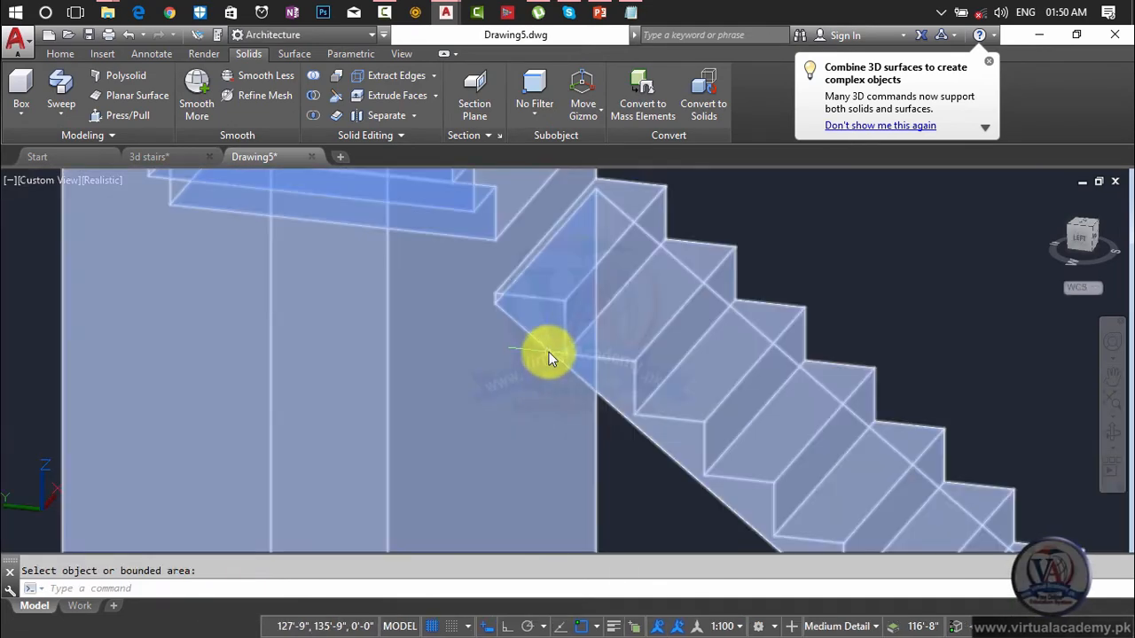
- Switch to the 2D Wireframe visual style and delete the diagonal line along the longer flight's sloped underside
{"action": "scroll", "coordinate": [548, 352], "scroll_direction": "up", "scroll_amount": 6}
{"action": "key", "text": "Escape"}
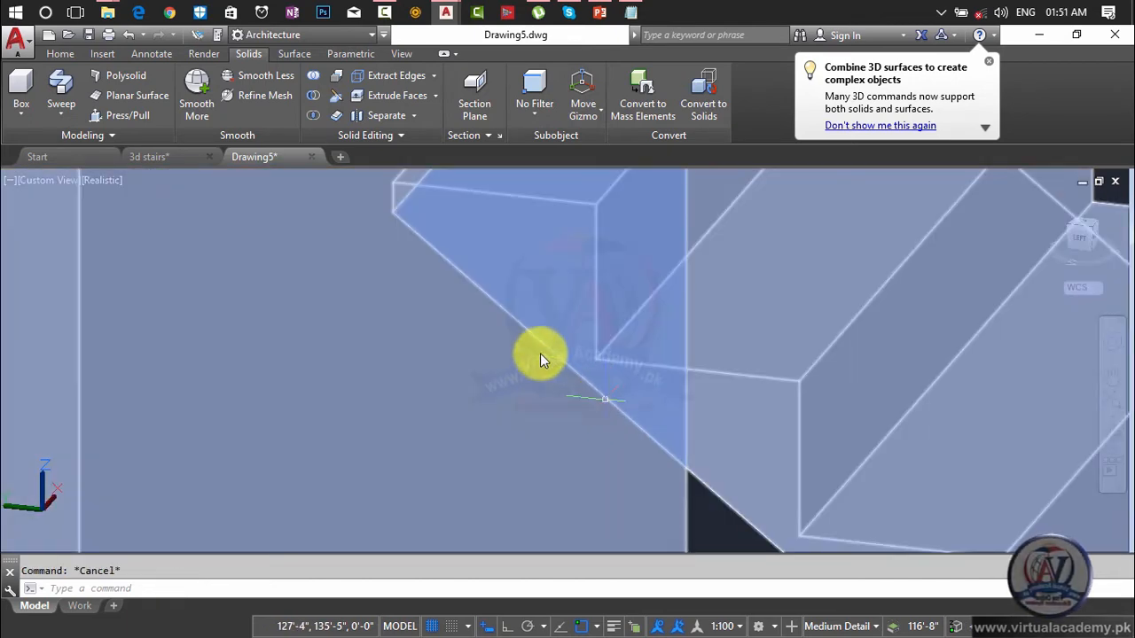
{"action": "left_click", "coordinate": [110, 180]}
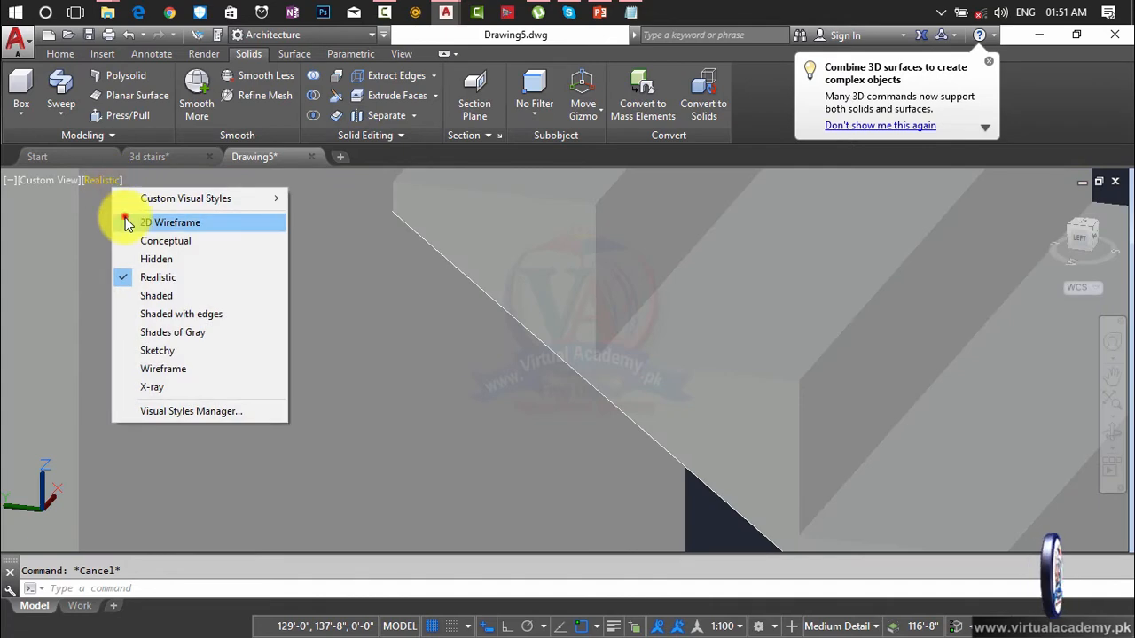
{"action": "left_click", "coordinate": [125, 220]}
{"action": "left_click", "coordinate": [581, 379]}
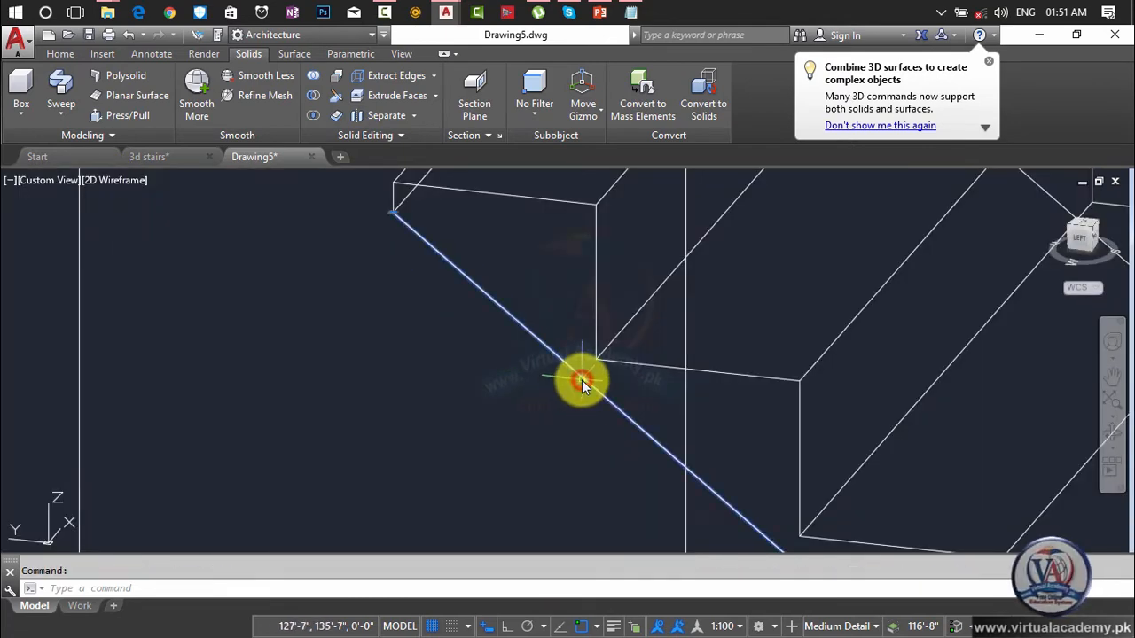
{"action": "key", "text": "Delete"}
- Return the staircase with its hollowed longer flight to the Realistic visual style
{"action": "scroll", "coordinate": [582, 379], "scroll_direction": "down", "scroll_amount": 4}
{"action": "middle_click_drag", "start_coordinate": [582, 380], "coordinate": [567, 355]}
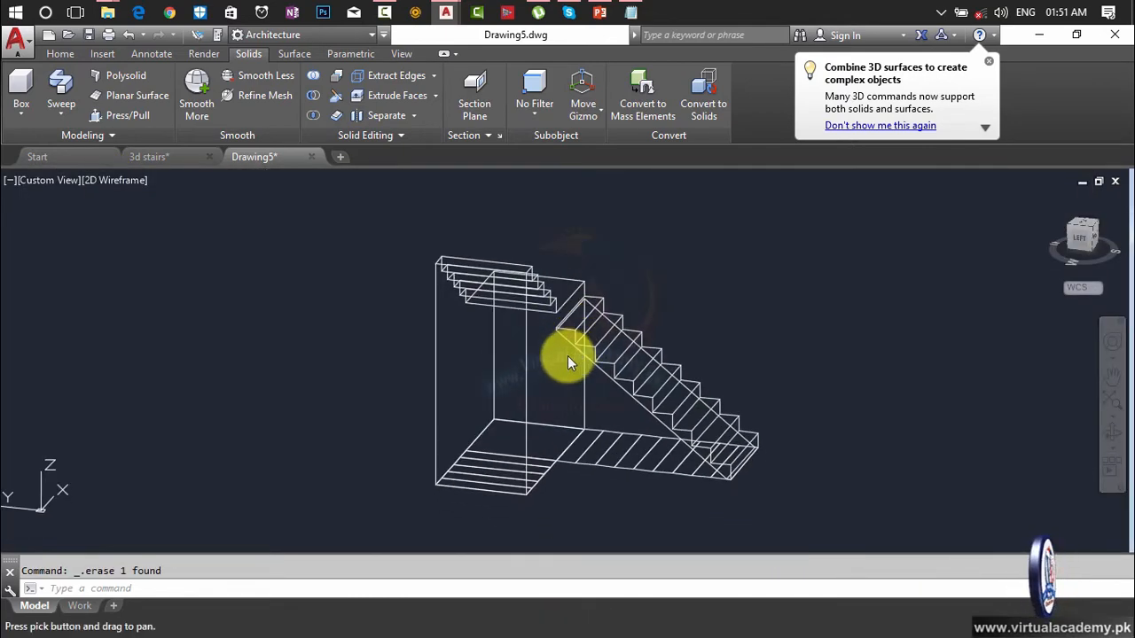
{"action": "scroll", "coordinate": [551, 355], "scroll_direction": "up", "scroll_amount": 4}
{"action": "scroll", "coordinate": [567, 363], "scroll_direction": "down", "scroll_amount": 2}
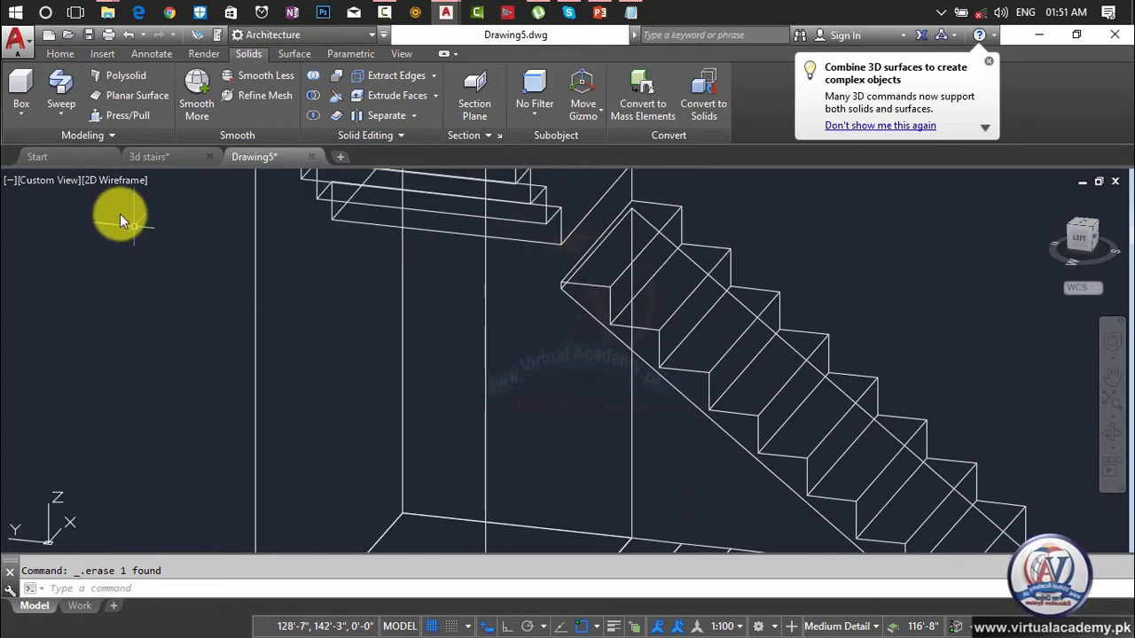
{"action": "left_click", "coordinate": [107, 181]}
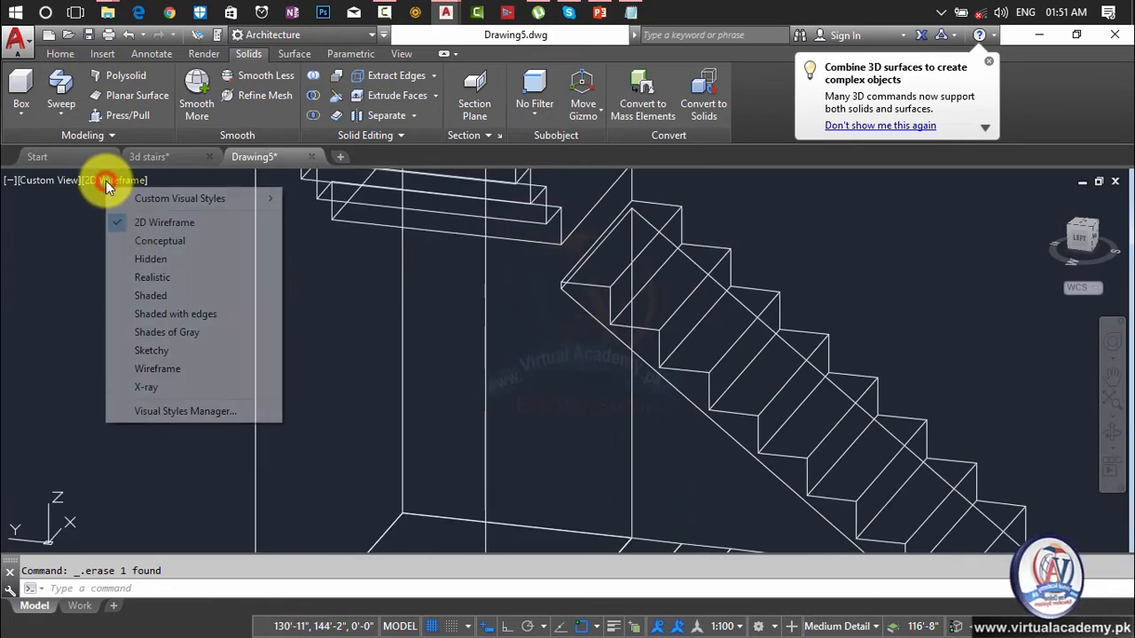
{"action": "left_click", "coordinate": [156, 278]}
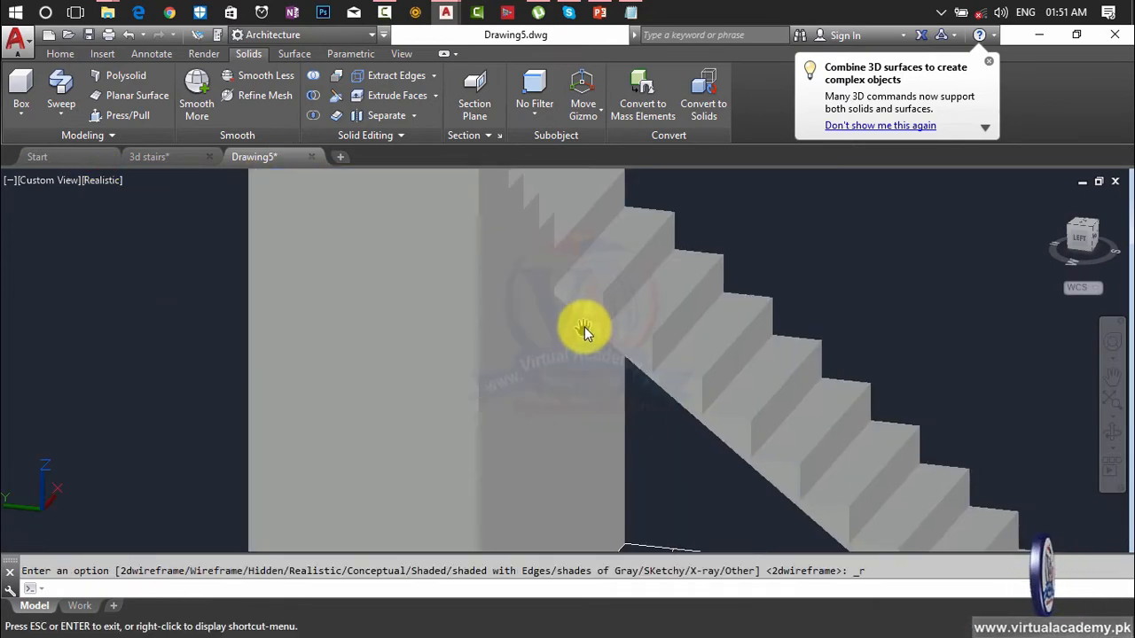
- Draw a sloped line on the shorter flight's side face from the vertical edge below the top step to the corner under the landing
{"action": "mouse_move", "coordinate": [577, 346]}
{"action": "middle_mouse_down", "text": "shift"}
{"action": "mouse_move", "coordinate": [489, 357]}
{"action": "mouse_move", "coordinate": [476, 313]}
{"action": "mouse_move", "coordinate": [436, 356]}
{"action": "middle_mouse_up", "text": "shift"}
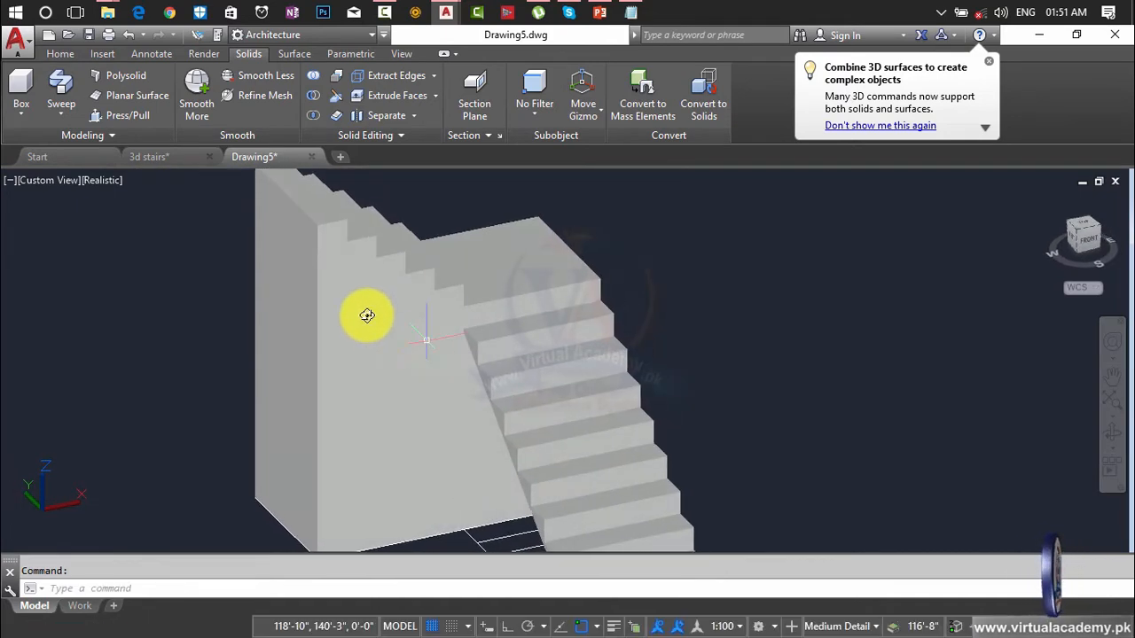
{"action": "middle_click_drag", "start_coordinate": [367, 316], "coordinate": [371, 395], "text": "shift"}
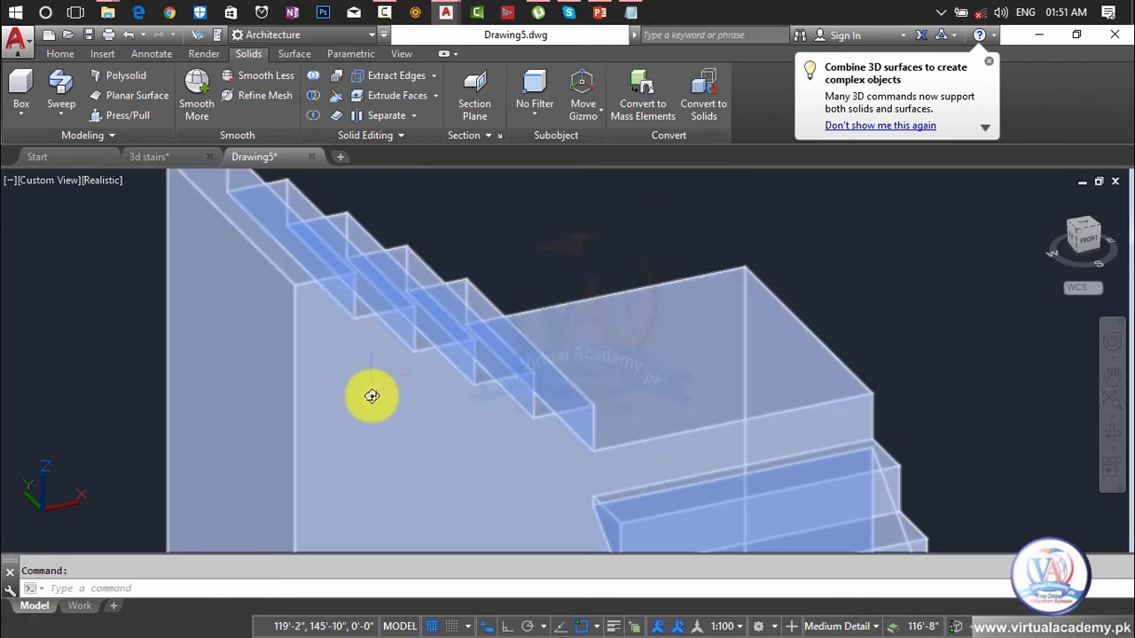
{"action": "type", "text": "l"}
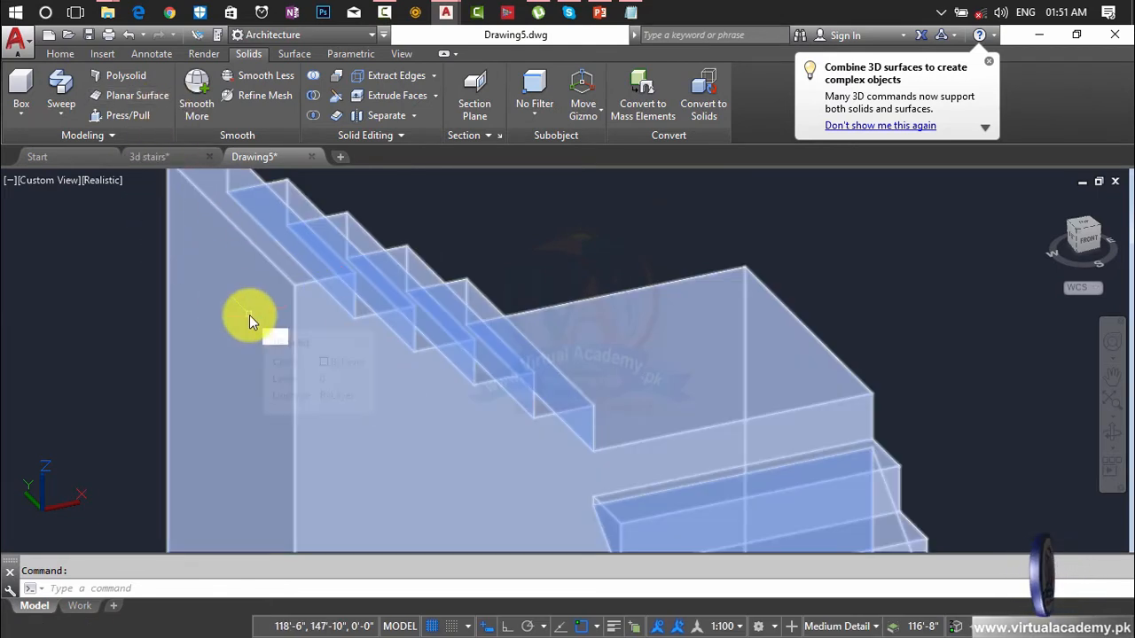
{"action": "key", "text": "Return"}
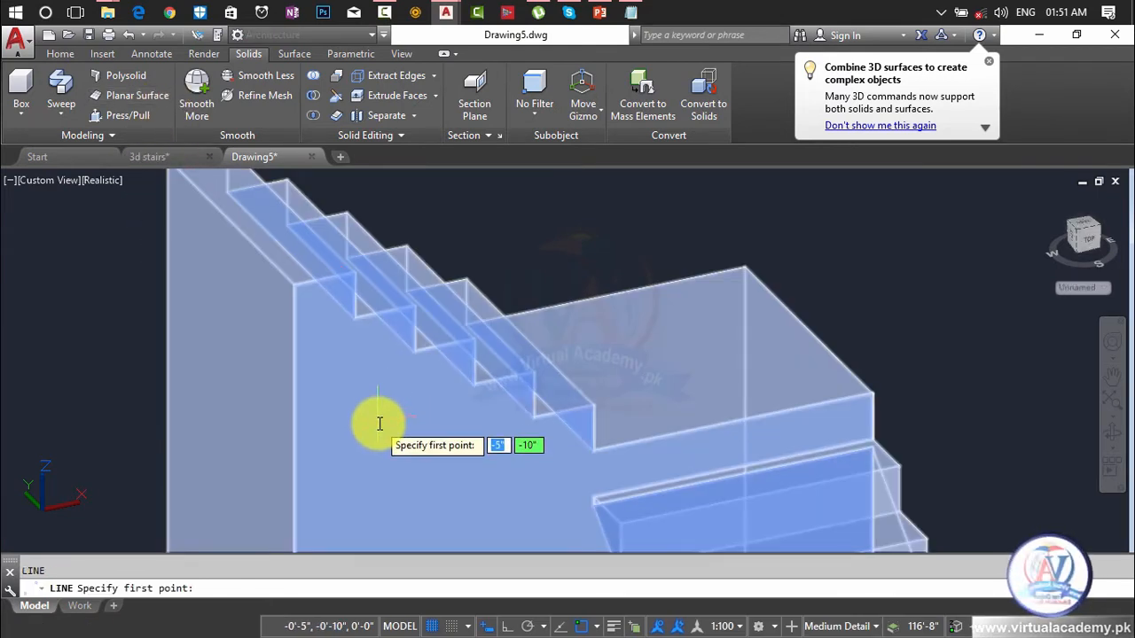
{"action": "middle_click_drag", "start_coordinate": [375, 426], "coordinate": [356, 307], "text": "shift"}
{"action": "scroll", "coordinate": [356, 305], "scroll_direction": "up", "scroll_amount": 5}
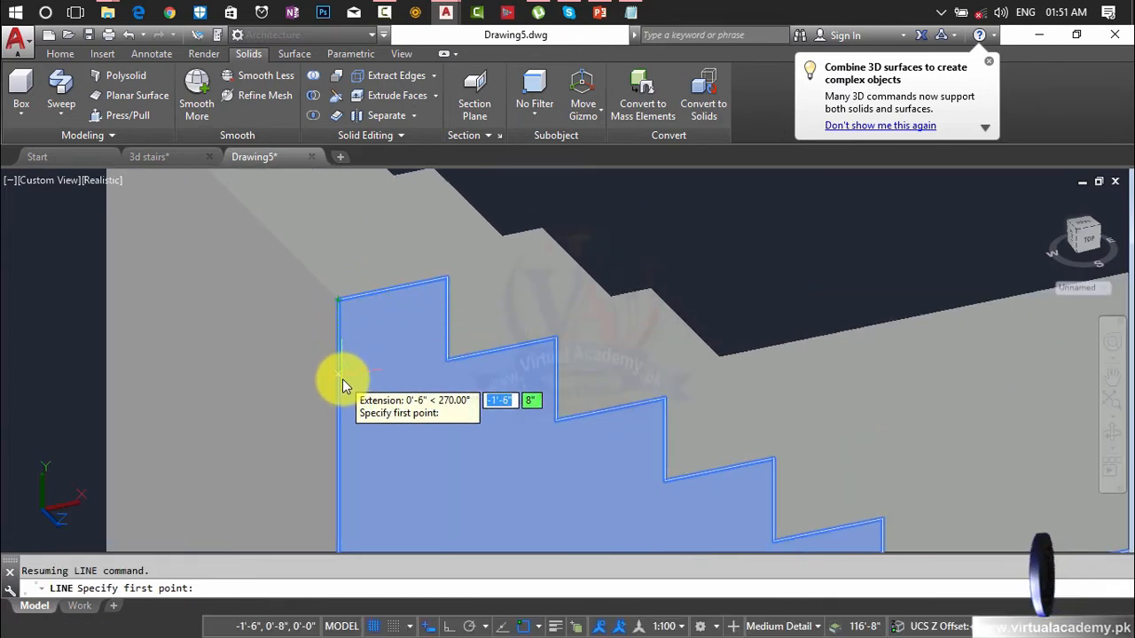
{"action": "left_click", "coordinate": [344, 402]}
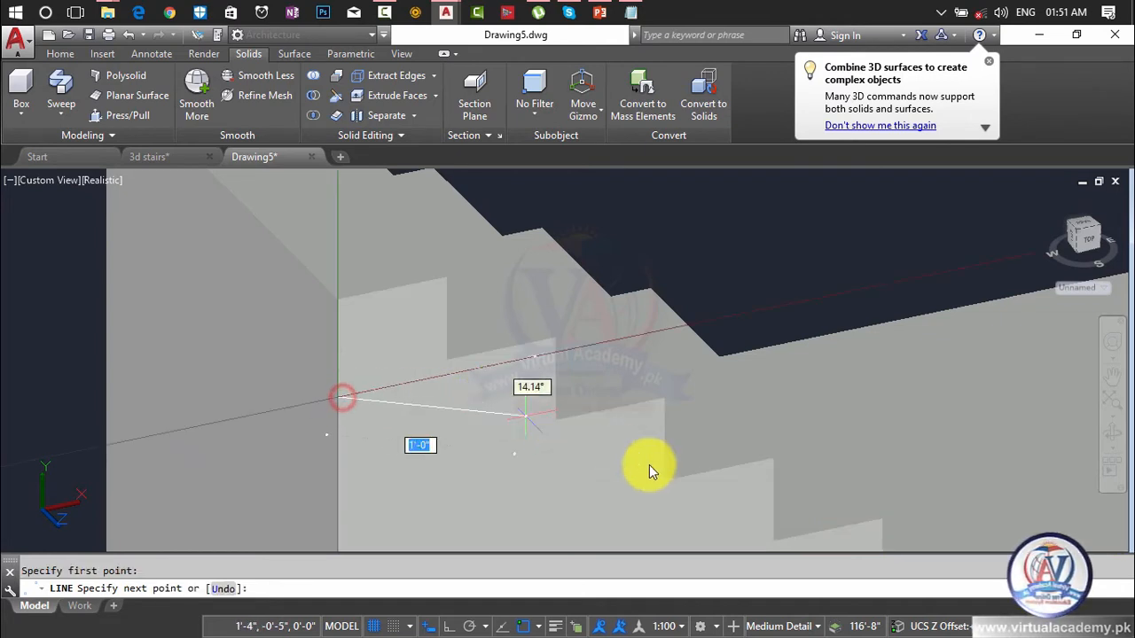
{"action": "middle_click_drag", "start_coordinate": [719, 512], "coordinate": [493, 319], "text": "shift"}
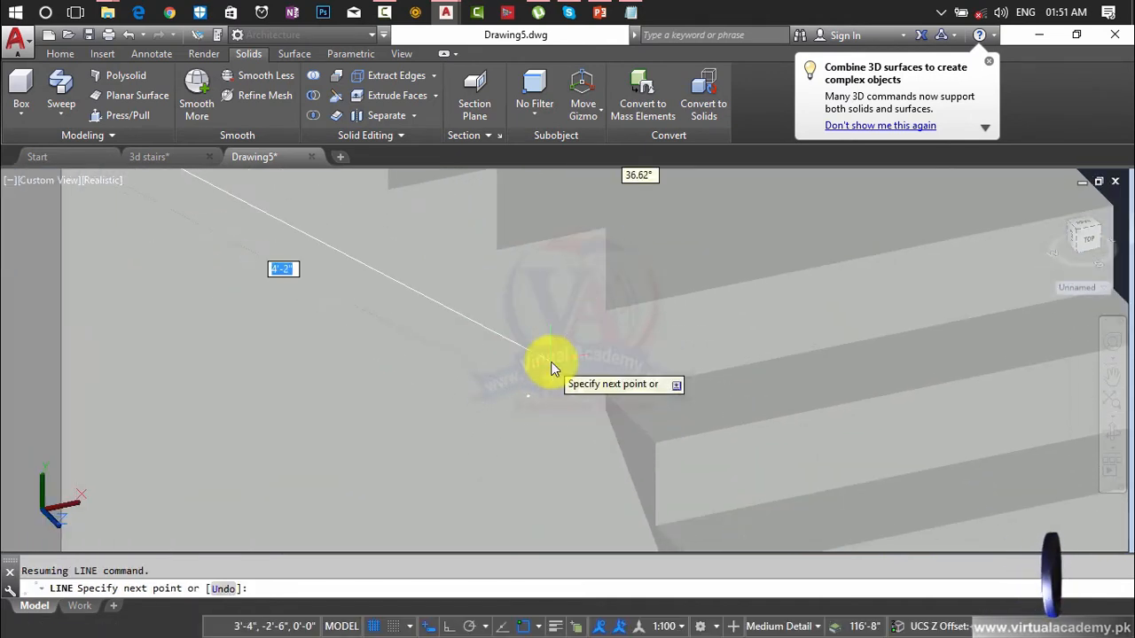
{"action": "scroll", "coordinate": [572, 383], "scroll_direction": "up", "scroll_amount": 4}
{"action": "scroll", "coordinate": [641, 422], "scroll_direction": "up", "scroll_amount": 2}
{"action": "mouse_move", "coordinate": [644, 430]}
{"action": "middle_mouse_down", "text": "shift"}
{"action": "mouse_move", "coordinate": [630, 325]}
{"action": "mouse_move", "coordinate": [612, 405]}
{"action": "middle_mouse_up", "text": "shift"}
{"action": "scroll", "coordinate": [618, 339], "scroll_direction": "up", "scroll_amount": 6}
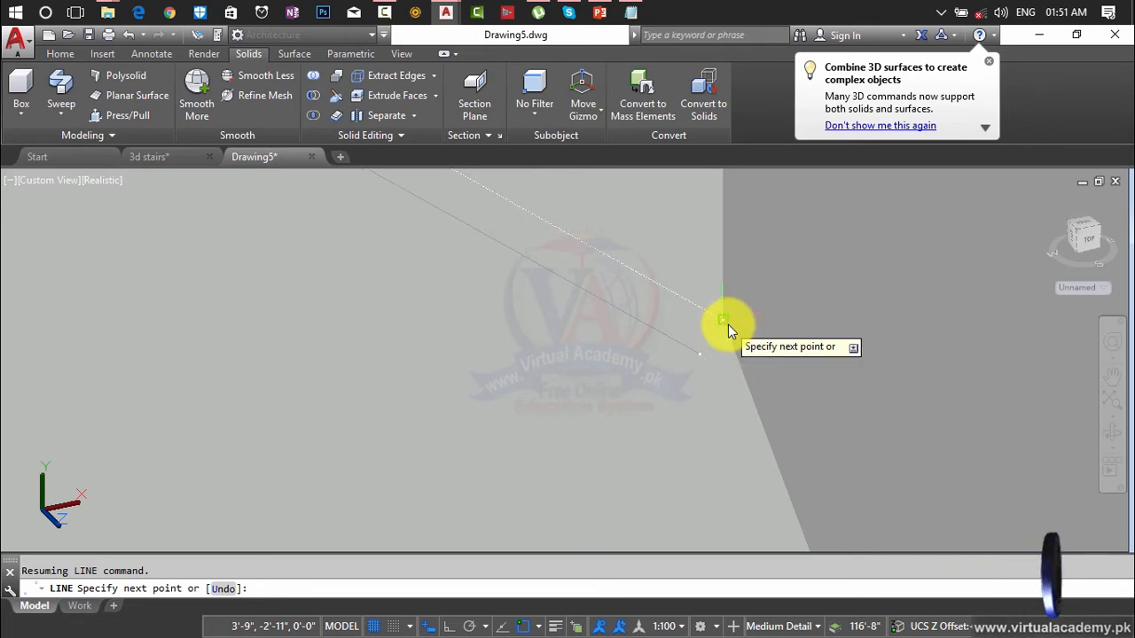
{"action": "left_click", "coordinate": [727, 322]}
- Continue the line horizontally about 3'-6" below the landing, along the hollowed flight's upper edge to the landing's outer edge
{"action": "middle_click_drag", "start_coordinate": [723, 345], "coordinate": [556, 246]}
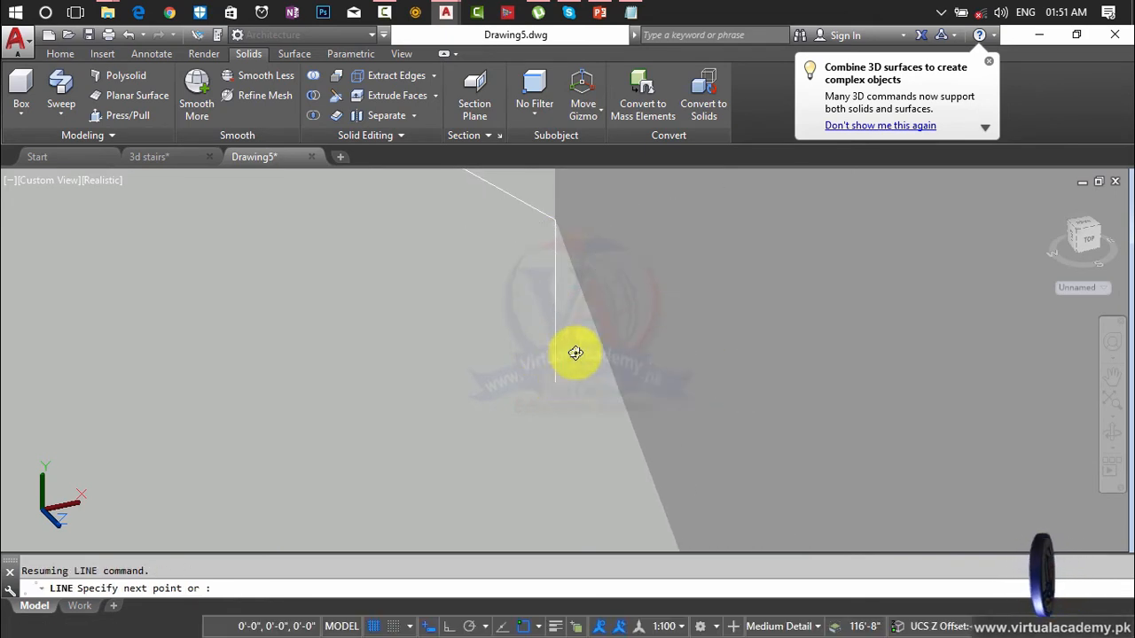
{"action": "middle_click_drag", "start_coordinate": [577, 352], "coordinate": [590, 235], "text": "shift"}
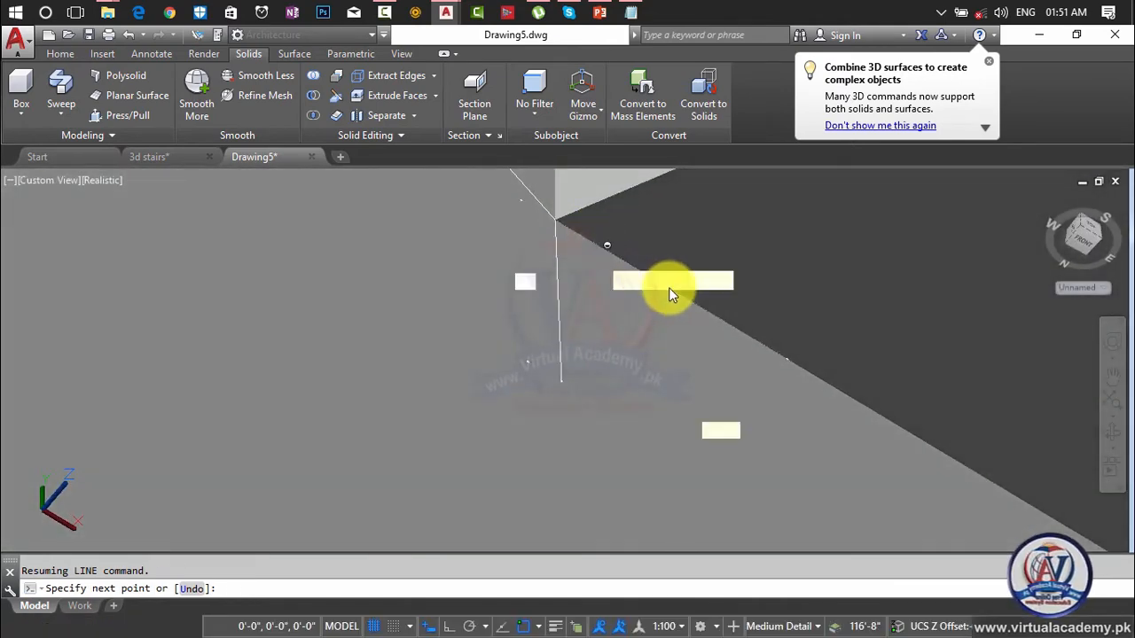
{"action": "middle_click_drag", "start_coordinate": [697, 307], "coordinate": [270, 226]}
{"action": "middle_click_drag", "start_coordinate": [282, 255], "coordinate": [558, 322]}
{"action": "middle_click_drag", "start_coordinate": [497, 378], "coordinate": [115, 102]}
{"action": "scroll", "coordinate": [846, 355], "scroll_direction": "down", "scroll_amount": 5}
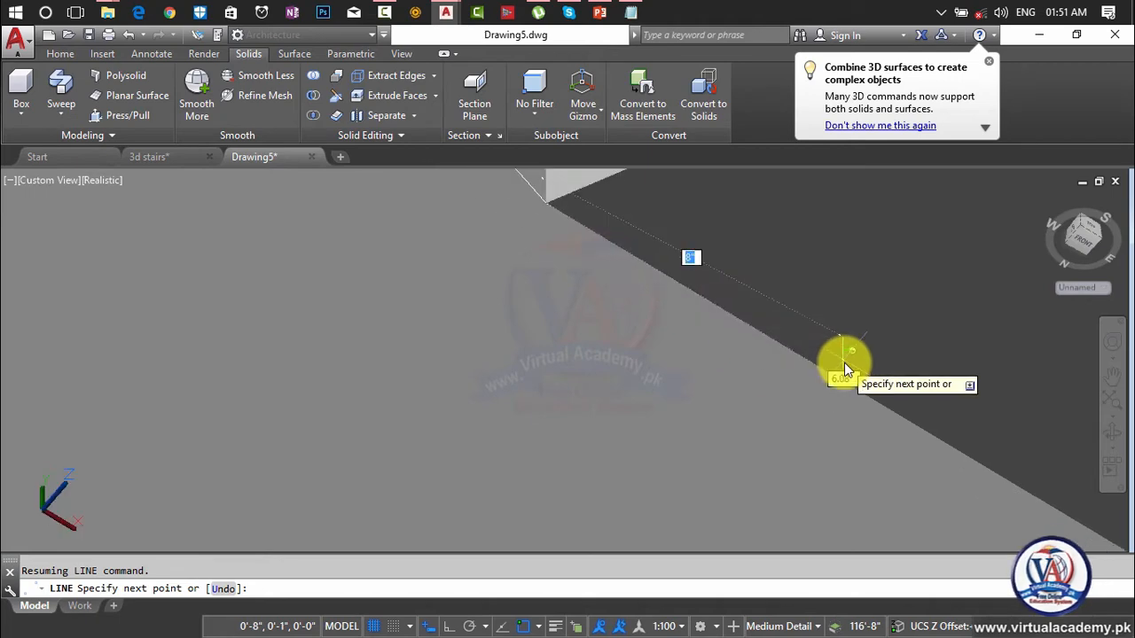
{"action": "middle_click_drag", "start_coordinate": [846, 354], "coordinate": [293, 178]}
{"action": "scroll", "coordinate": [623, 390], "scroll_direction": "down", "scroll_amount": 2}
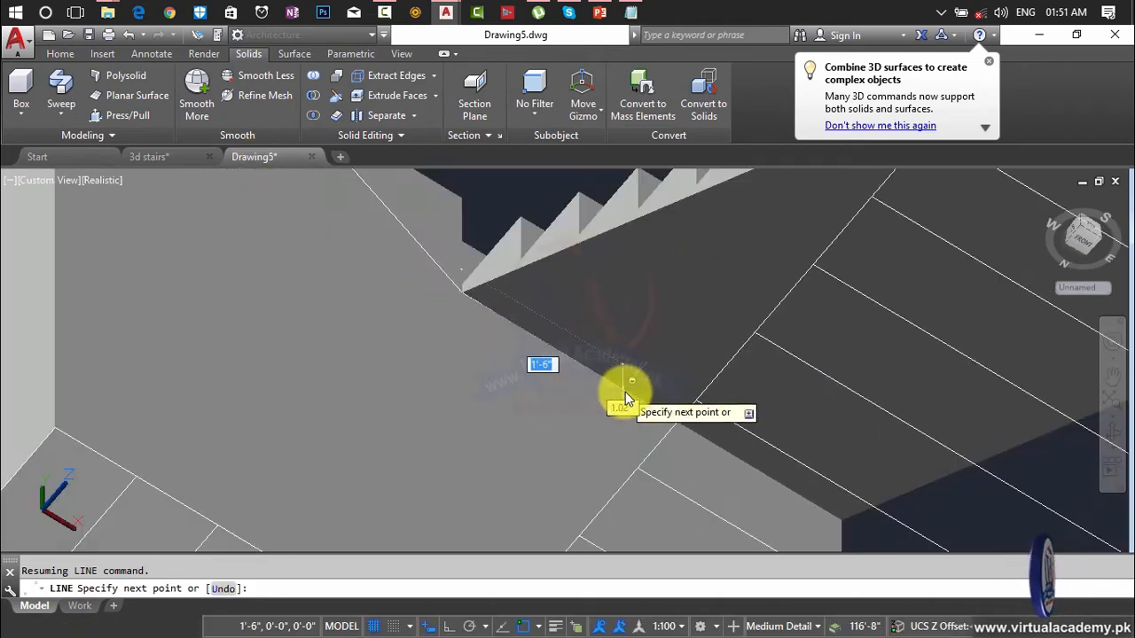
{"action": "scroll", "coordinate": [624, 390], "scroll_direction": "up", "scroll_amount": 2}
{"action": "scroll", "coordinate": [731, 465], "scroll_direction": "up", "scroll_amount": 2}
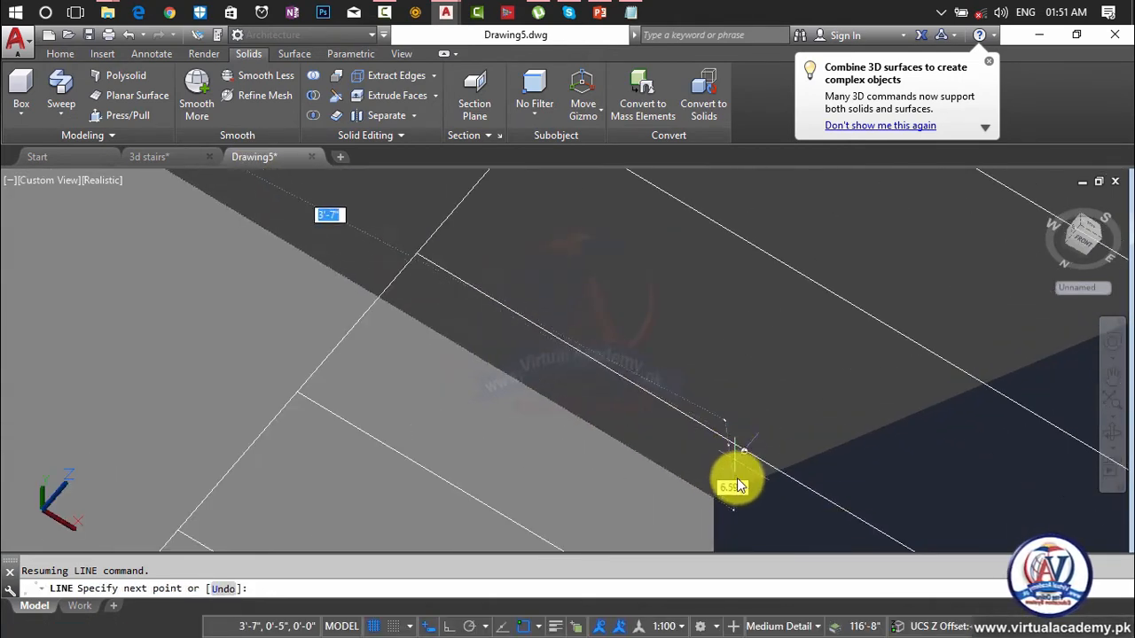
{"action": "scroll", "coordinate": [741, 408], "scroll_direction": "up", "scroll_amount": 2}
{"action": "scroll", "coordinate": [700, 408], "scroll_direction": "up", "scroll_amount": 3}
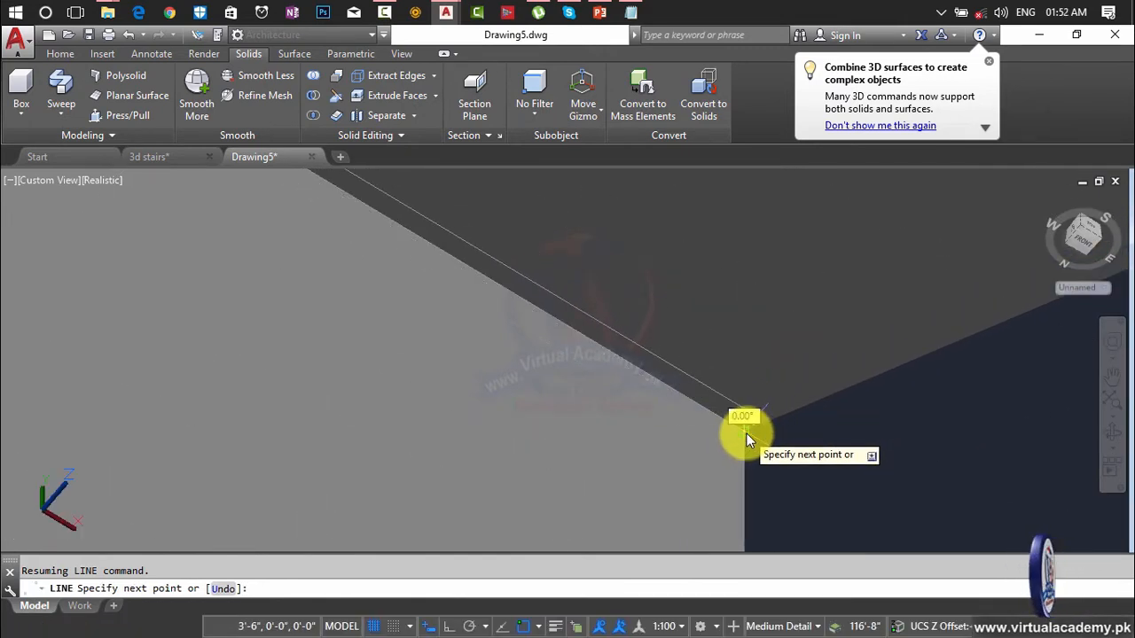
{"action": "left_click", "coordinate": [747, 433]}
- Close the outline down the landing's outer edge, along the base to the far corner and up to the sloped line's start
{"action": "scroll", "coordinate": [728, 474], "scroll_direction": "down", "scroll_amount": 6}
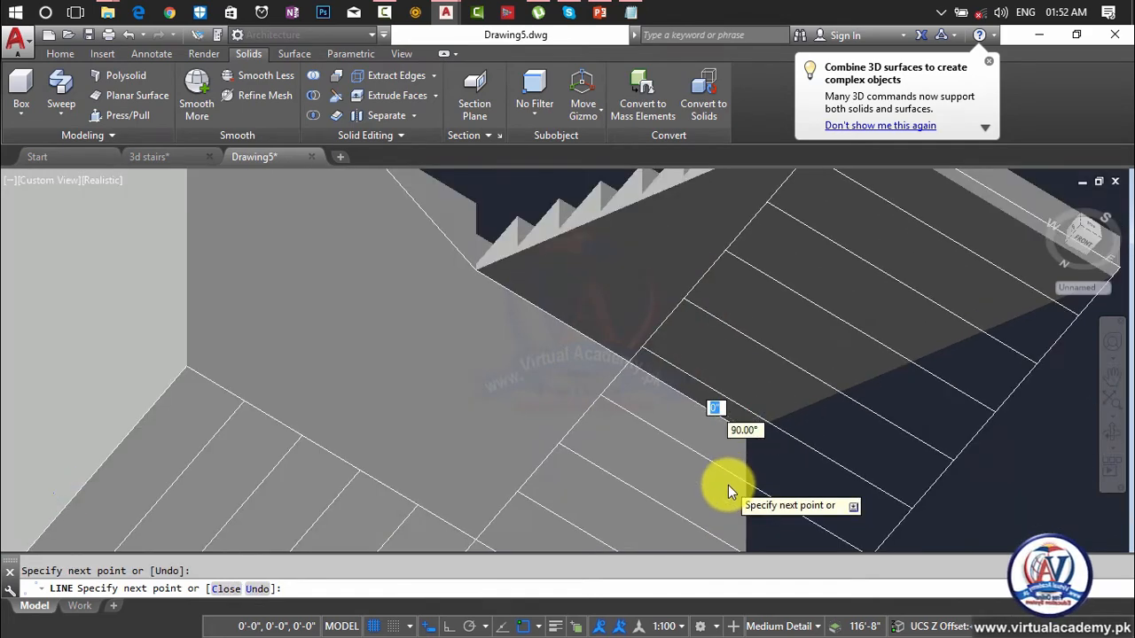
{"action": "scroll", "coordinate": [744, 465], "scroll_direction": "up", "scroll_amount": 7}
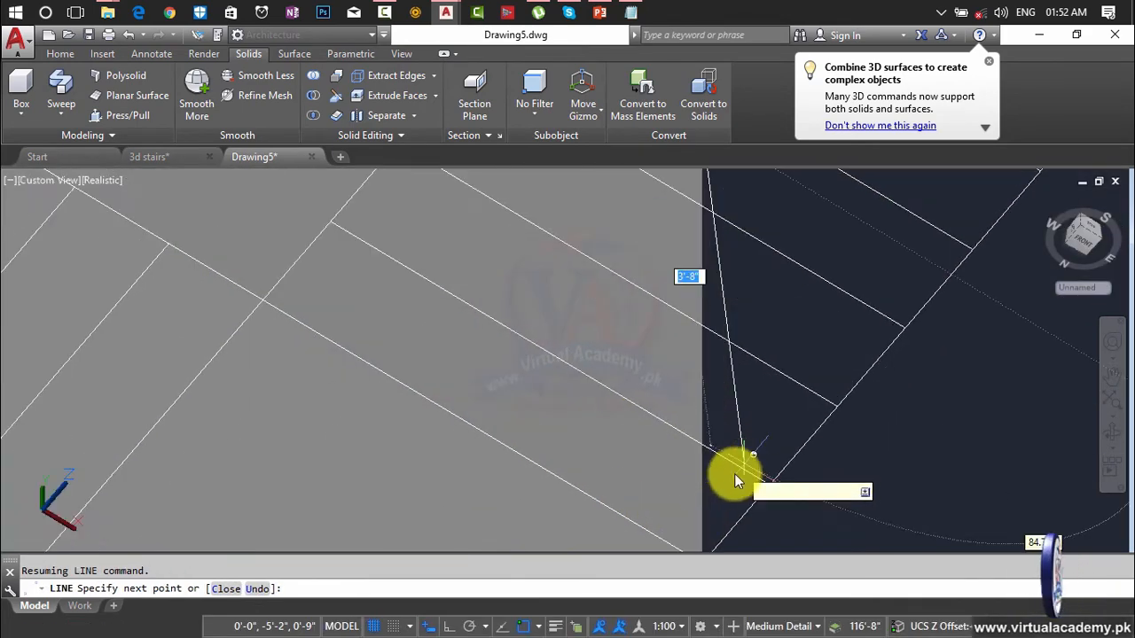
{"action": "middle_click_drag", "start_coordinate": [734, 473], "coordinate": [701, 341]}
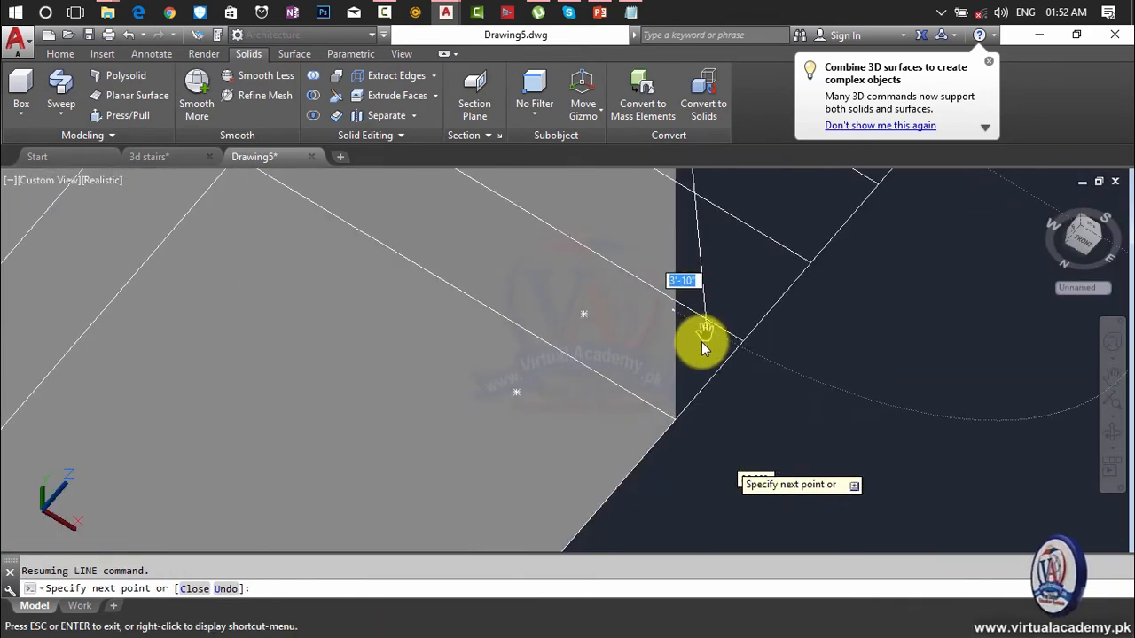
{"action": "left_click", "coordinate": [679, 422]}
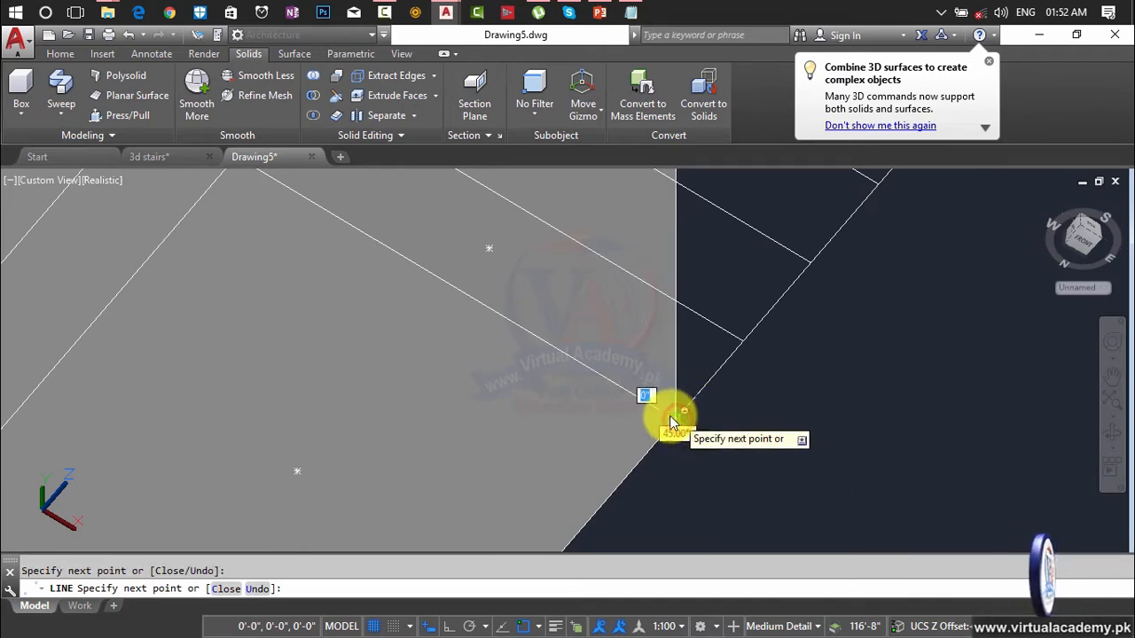
{"action": "scroll", "coordinate": [369, 334], "scroll_direction": "down", "scroll_amount": 5}
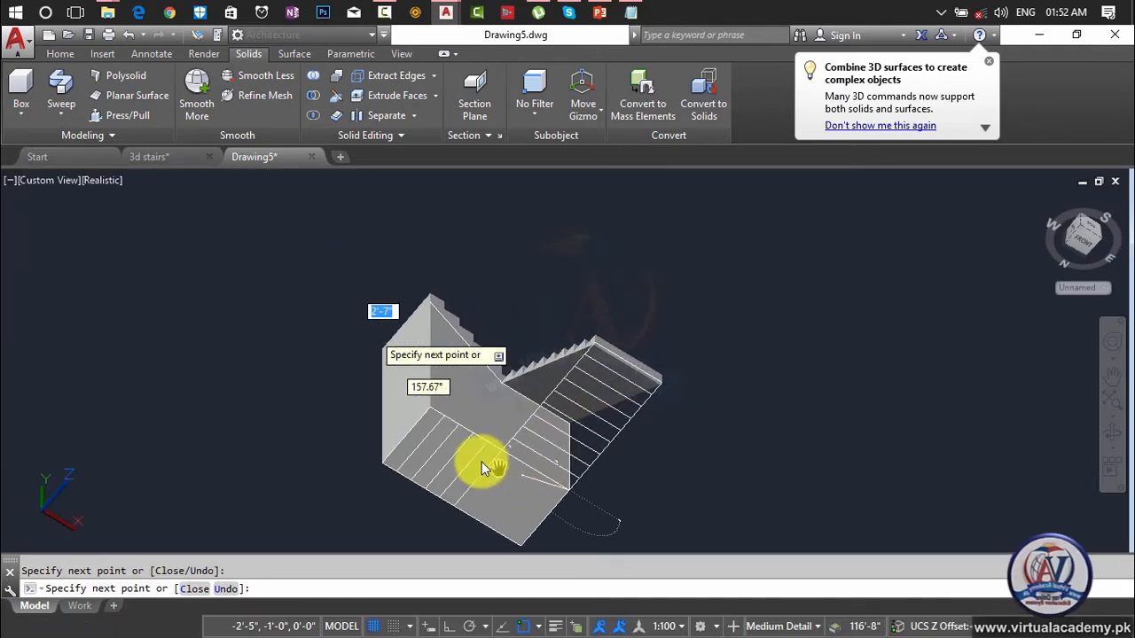
{"action": "scroll", "coordinate": [443, 432], "scroll_direction": "up", "scroll_amount": 5}
{"action": "scroll", "coordinate": [395, 378], "scroll_direction": "up", "scroll_amount": 3}
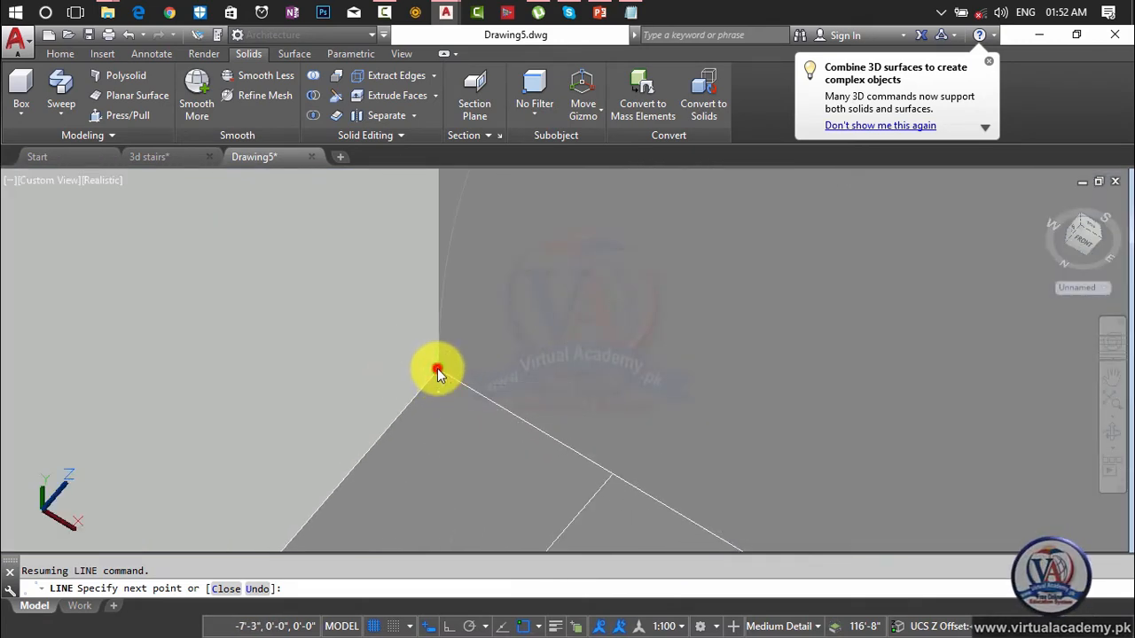
{"action": "scroll", "coordinate": [438, 354], "scroll_direction": "down", "scroll_amount": 5}
{"action": "scroll", "coordinate": [444, 498], "scroll_direction": "up", "scroll_amount": 6}
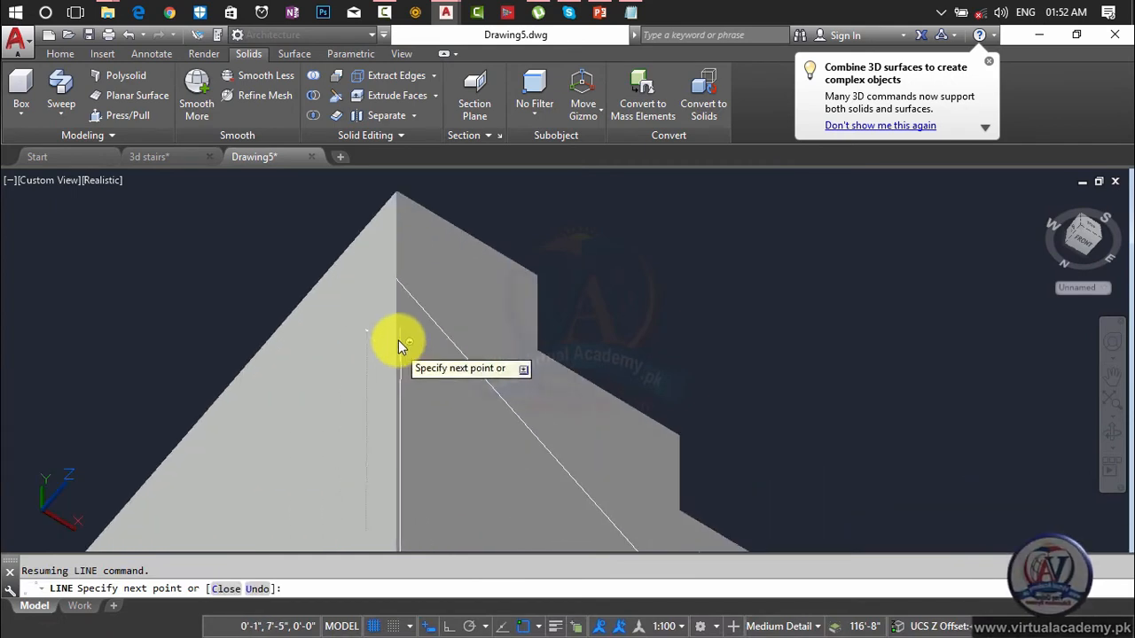
{"action": "left_click", "coordinate": [397, 279]}
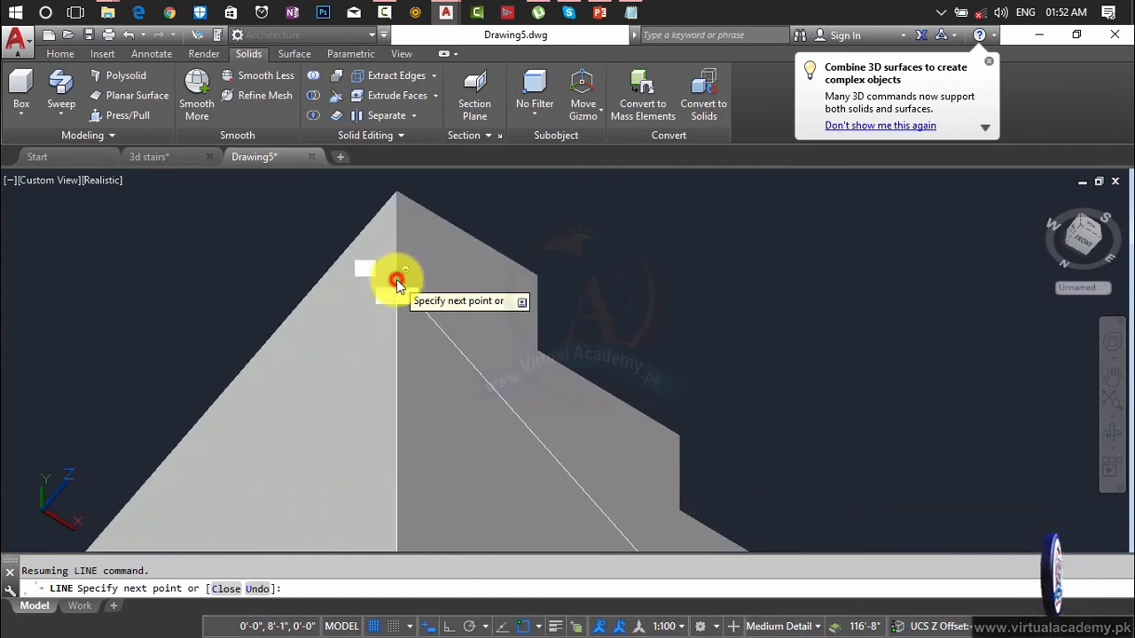
{"action": "key", "text": "Escape"}
- Press-pull the outlined area under the shorter flight and landing through their full width to cut away the solid
{"action": "scroll", "coordinate": [405, 287], "scroll_direction": "down", "scroll_amount": 1}
{"action": "middle_click_drag", "start_coordinate": [405, 286], "coordinate": [488, 463], "text": "shift"}
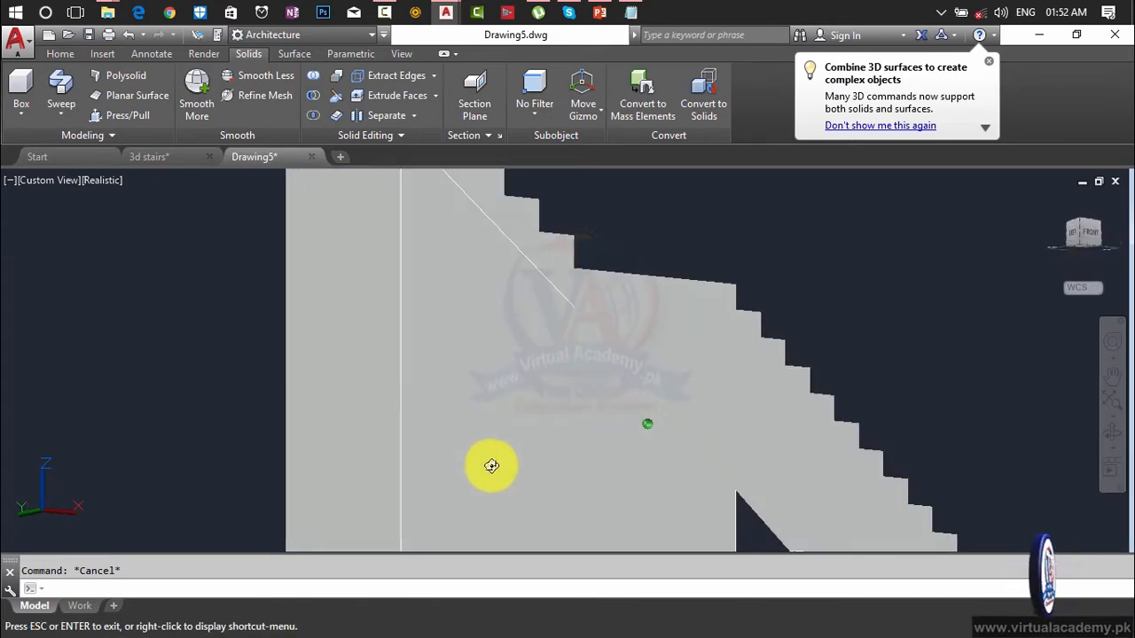
{"action": "scroll", "coordinate": [494, 460], "scroll_direction": "down", "scroll_amount": 5}
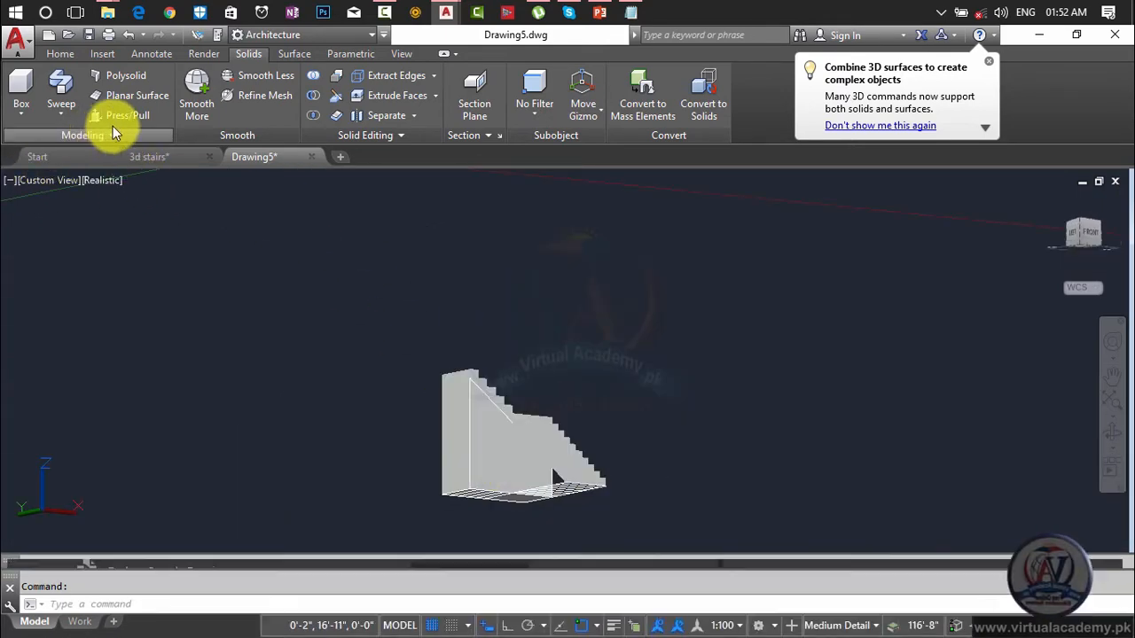
{"action": "left_click", "coordinate": [124, 116]}
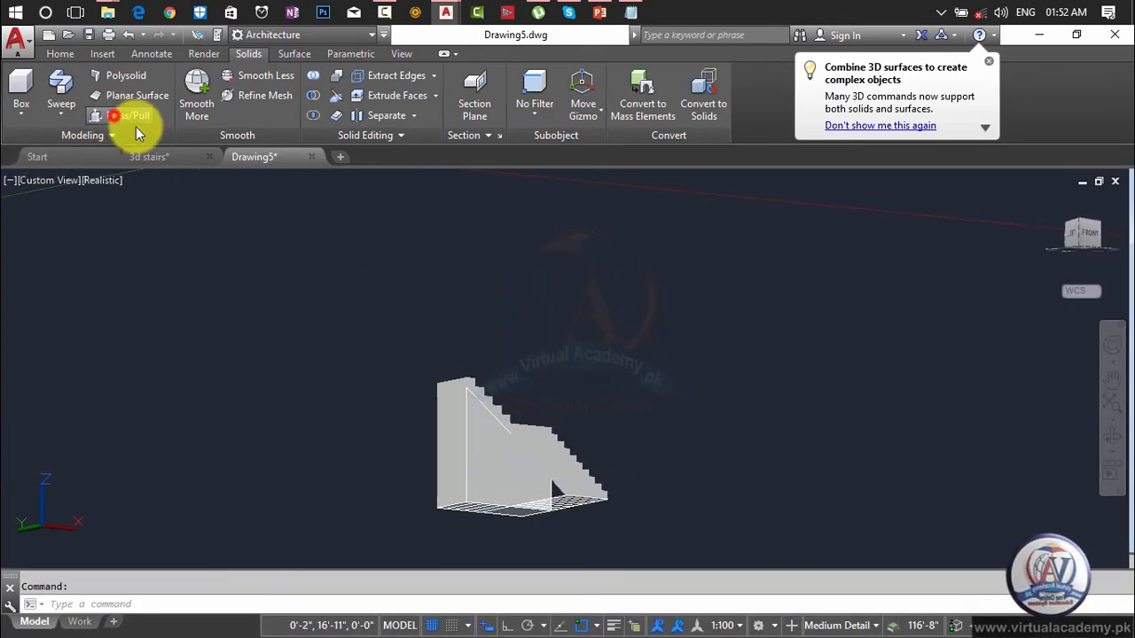
{"action": "left_click", "coordinate": [489, 477]}
{"action": "left_click", "coordinate": [254, 415]}
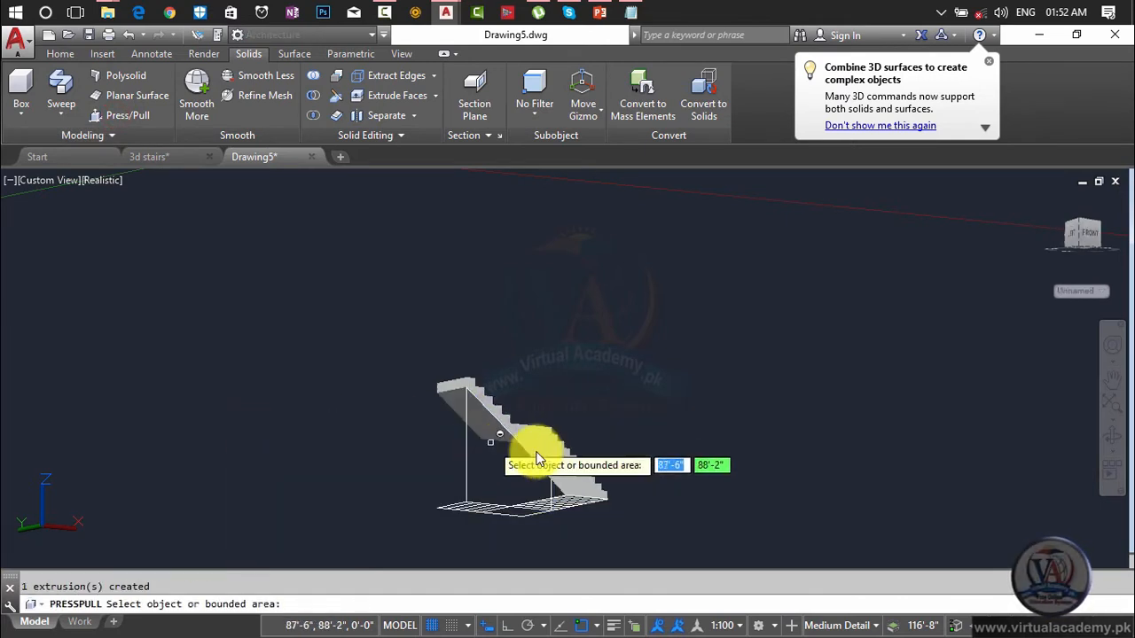
- Delete the vertical outline line at the shorter flight's upper end and the diagonal line along its sloped underside
{"action": "left_click", "coordinate": [466, 457]}
{"action": "key", "text": "Delete"}
{"action": "scroll", "coordinate": [479, 445], "scroll_direction": "down", "scroll_amount": 2}
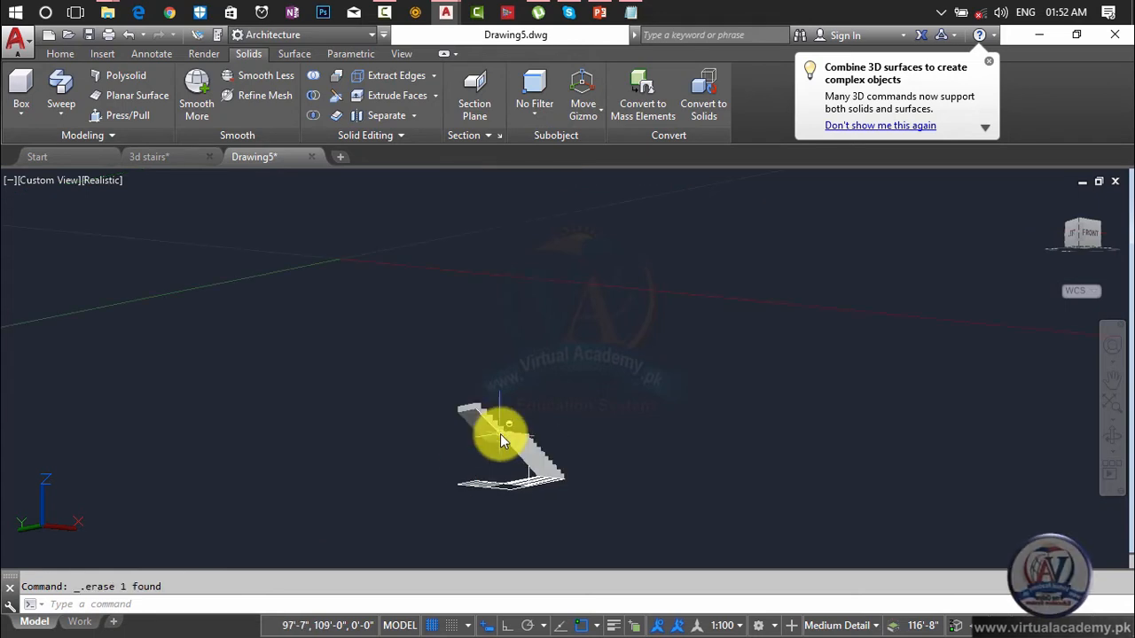
{"action": "middle_click_drag", "start_coordinate": [531, 478], "coordinate": [763, 476], "text": "shift"}
{"action": "scroll", "coordinate": [641, 441], "scroll_direction": "up", "scroll_amount": 5}
{"action": "scroll", "coordinate": [697, 324], "scroll_direction": "up", "scroll_amount": 3}
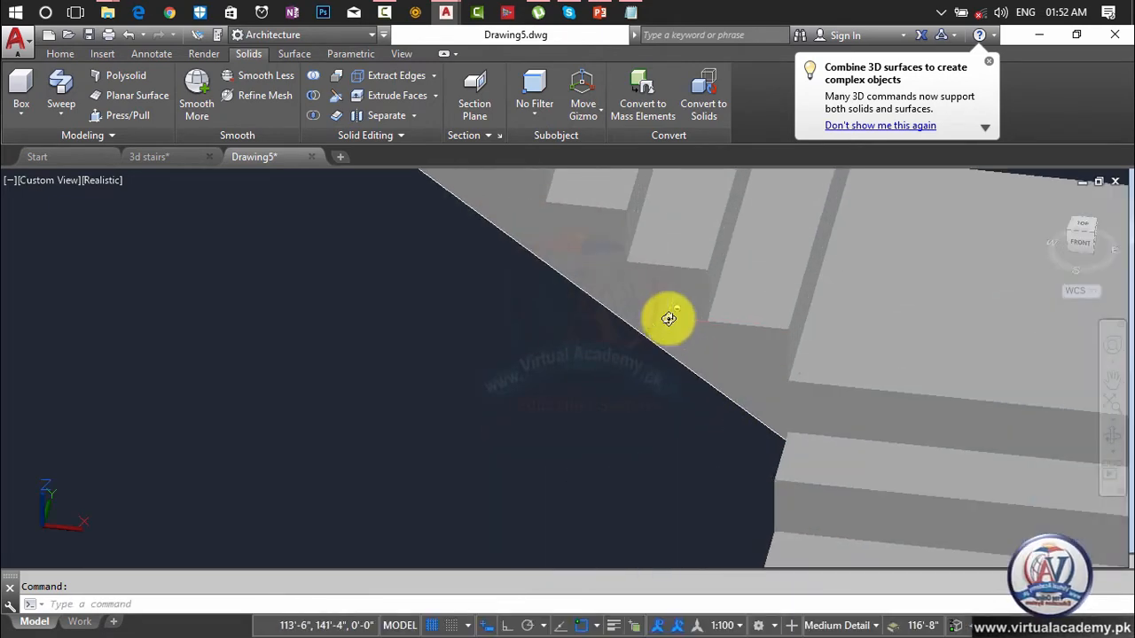
{"action": "middle_click_drag", "start_coordinate": [635, 329], "coordinate": [635, 329], "text": "shift"}
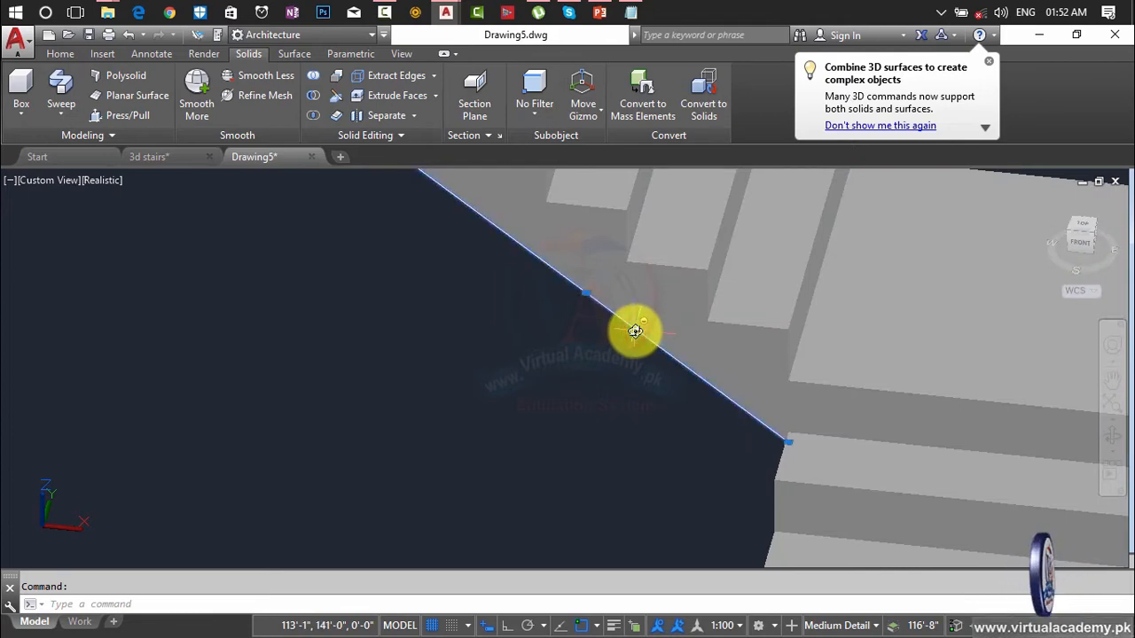
{"action": "key", "text": "Delete"}
{"action": "scroll", "coordinate": [635, 332], "scroll_direction": "down", "scroll_amount": 4}
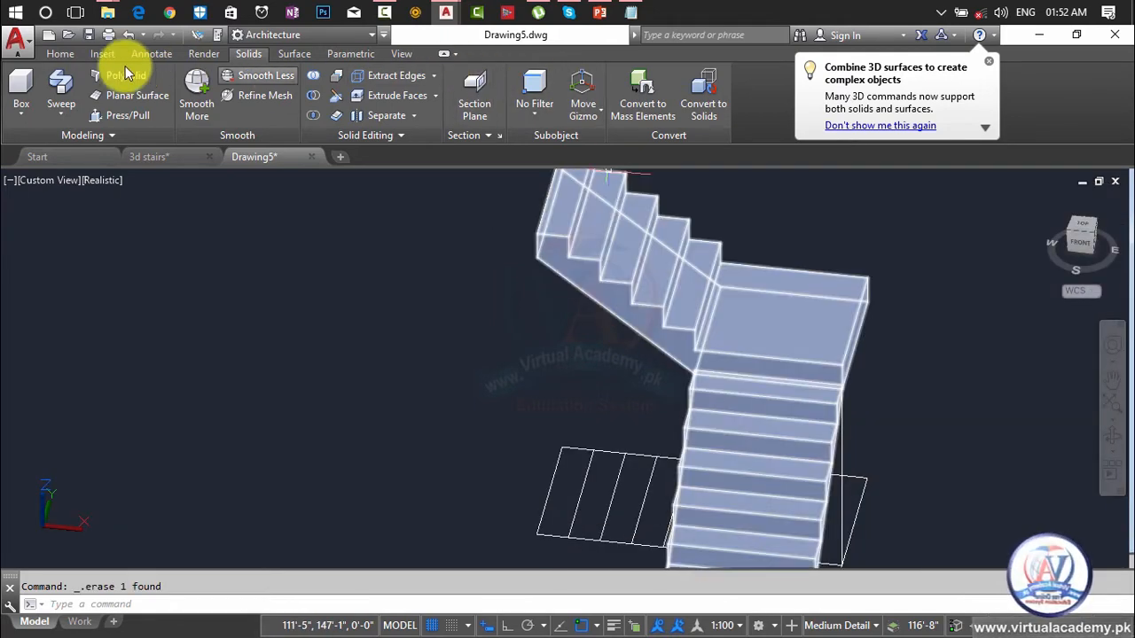
- Turn on layer 2
{"action": "left_click", "coordinate": [63, 54]}
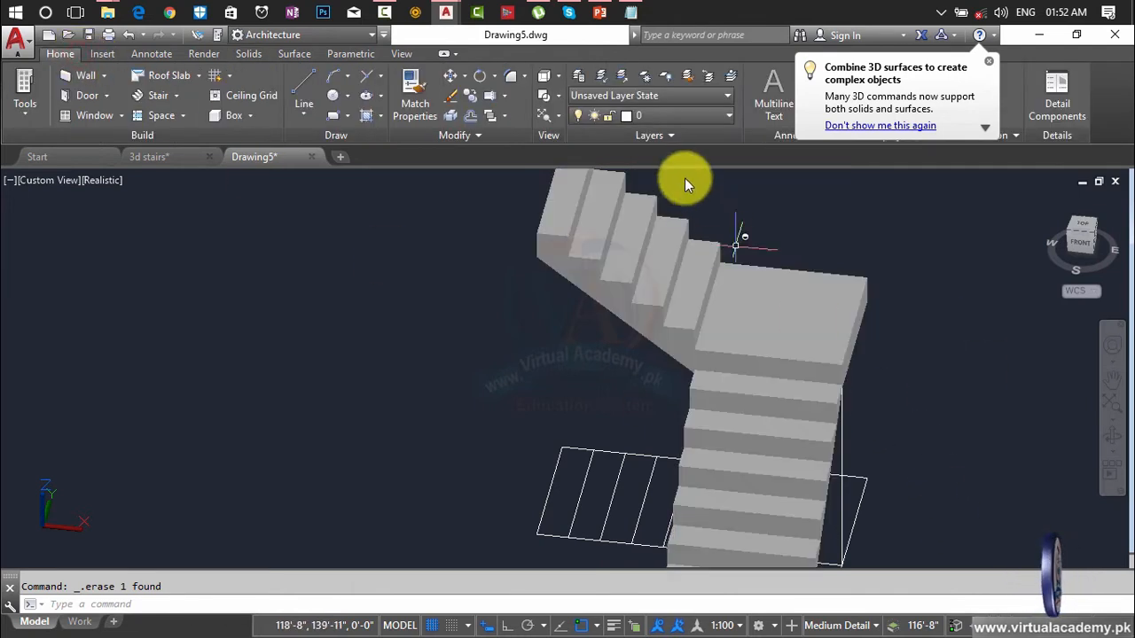
{"action": "left_click", "coordinate": [671, 120]}
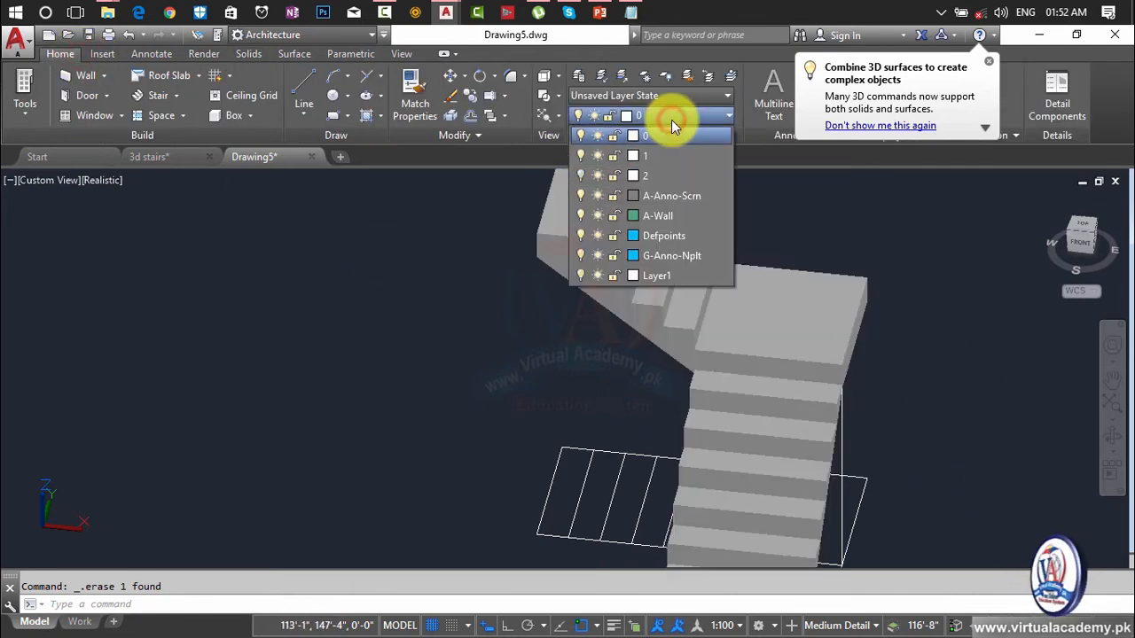
{"action": "left_click", "coordinate": [579, 175]}
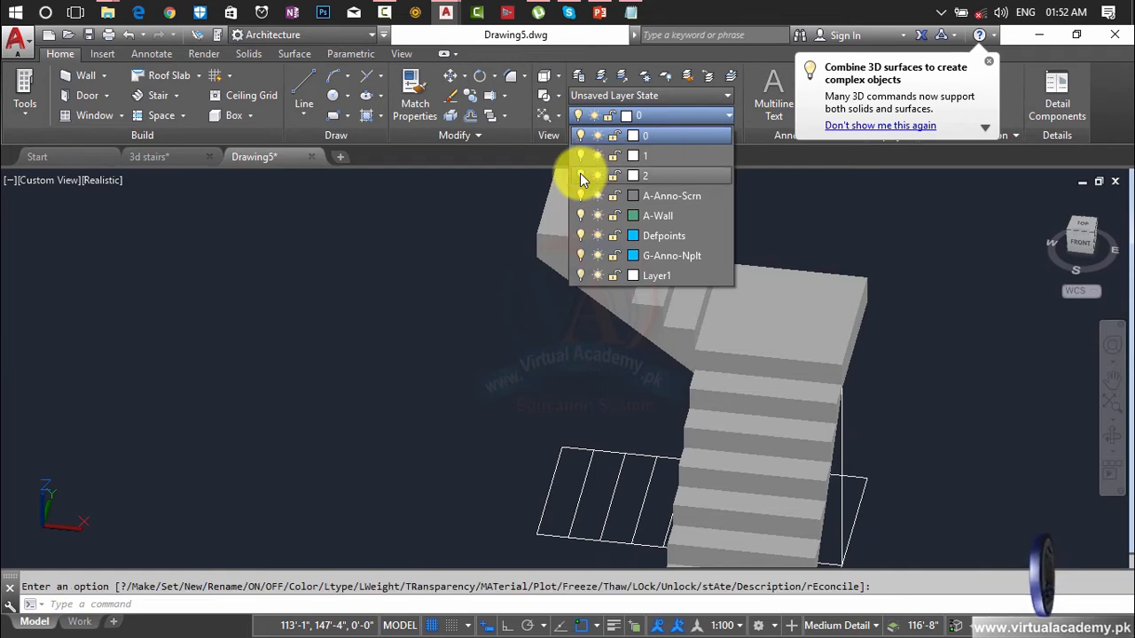
{"action": "key", "text": "Escape"}
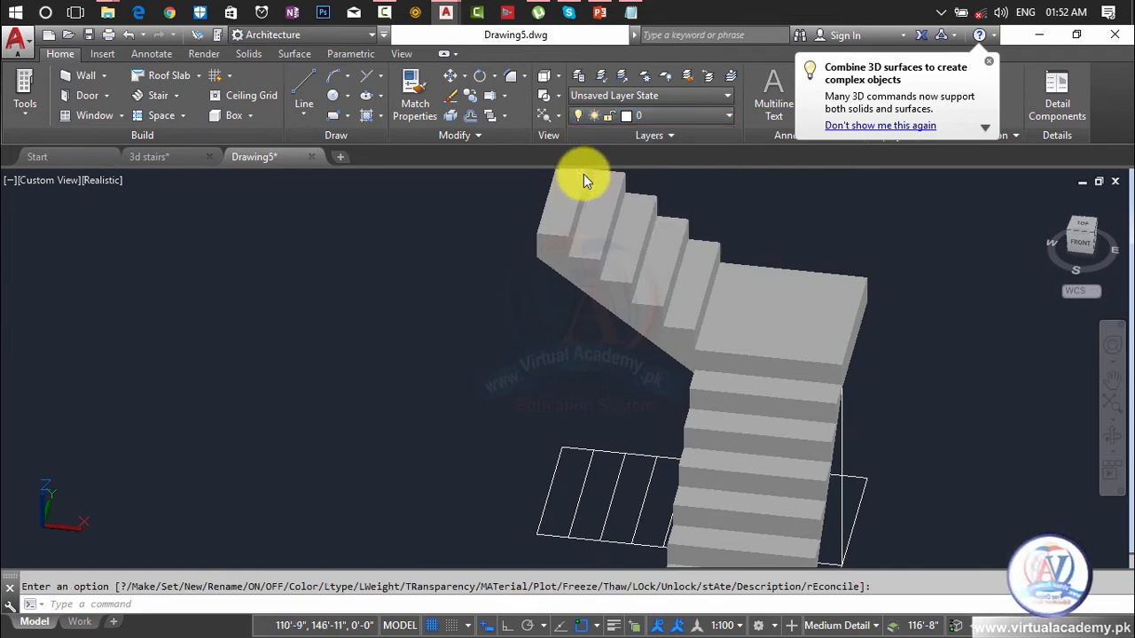
- Assign the complete staircase, including its solids and leftover lines, to layer 1
{"action": "scroll", "coordinate": [714, 268], "scroll_direction": "down", "scroll_amount": 6}
{"action": "left_click", "coordinate": [827, 230]}
{"action": "left_click", "coordinate": [591, 417]}
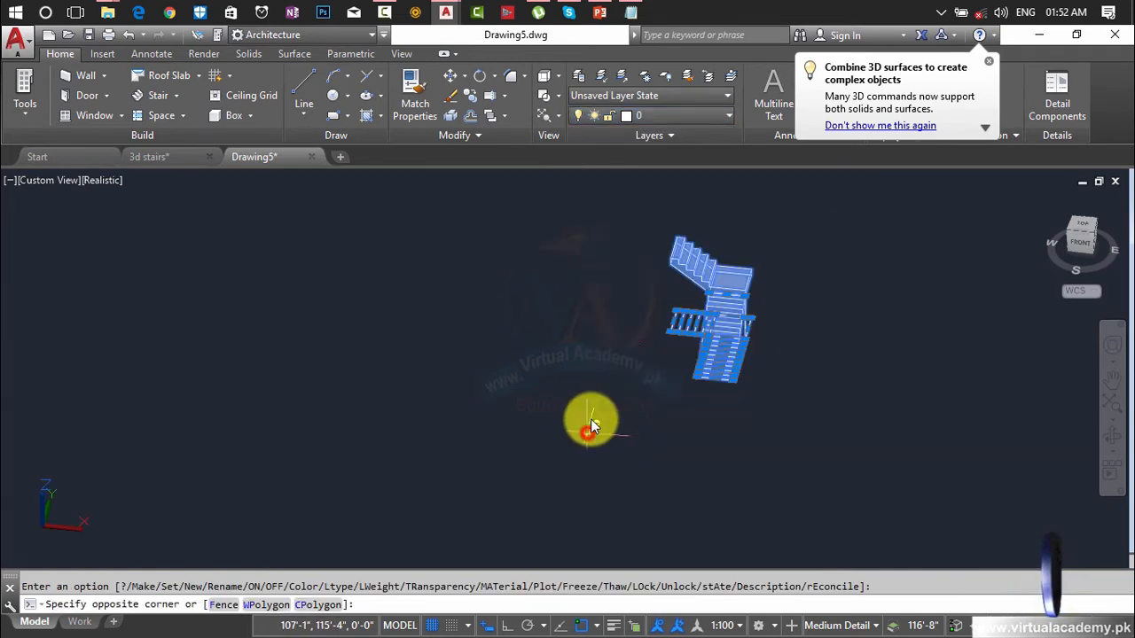
{"action": "left_click", "coordinate": [71, 55]}
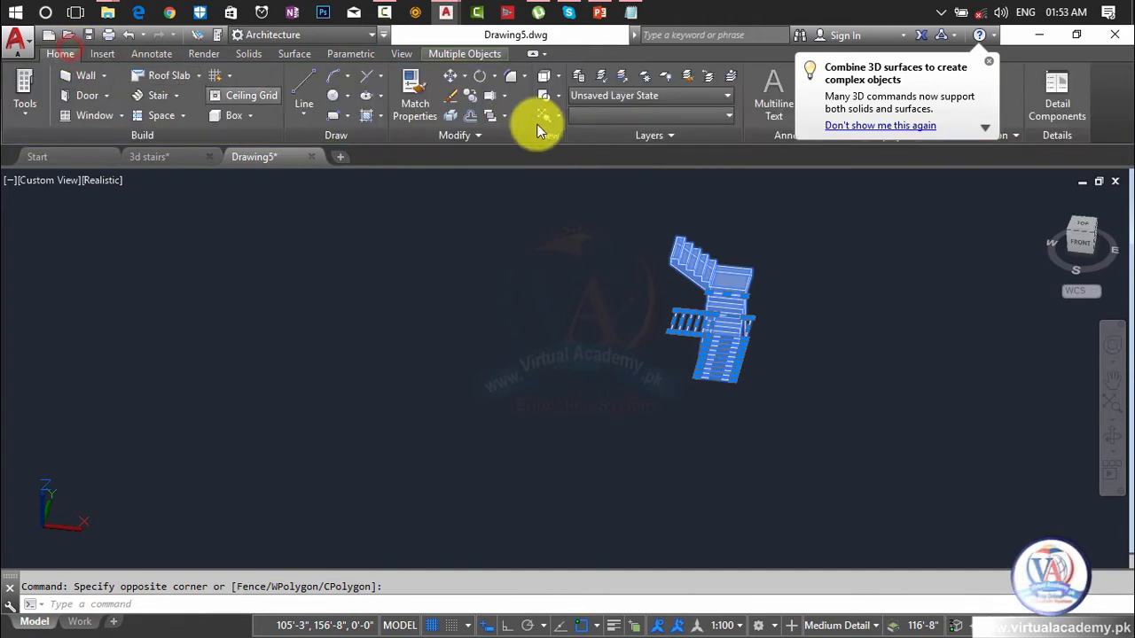
{"action": "left_click", "coordinate": [636, 113]}
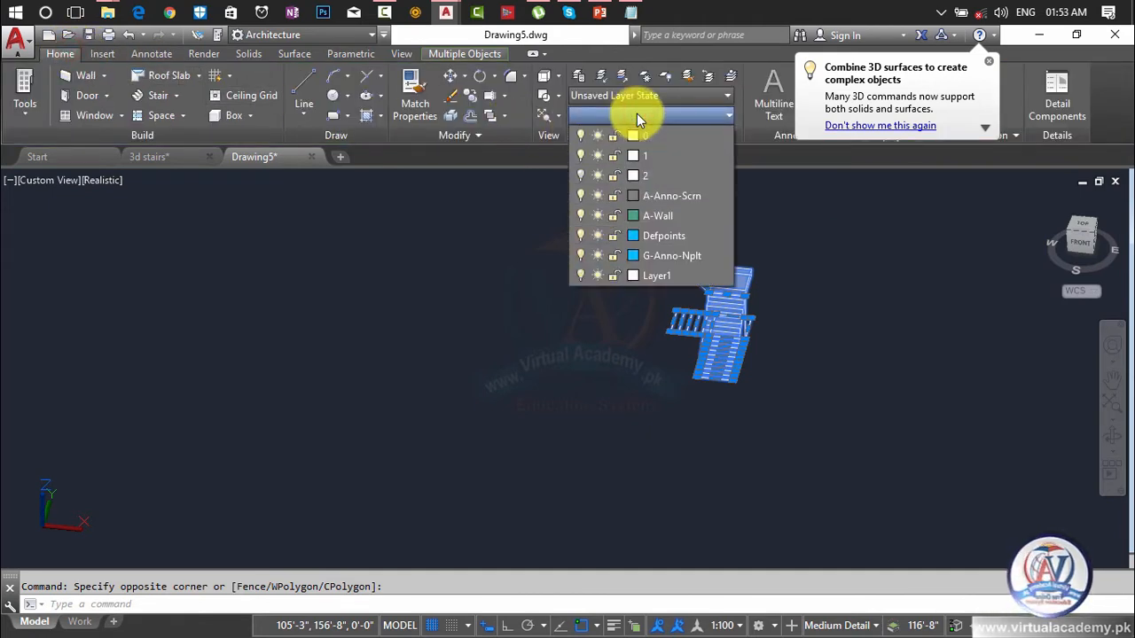
{"action": "left_click", "coordinate": [656, 155]}
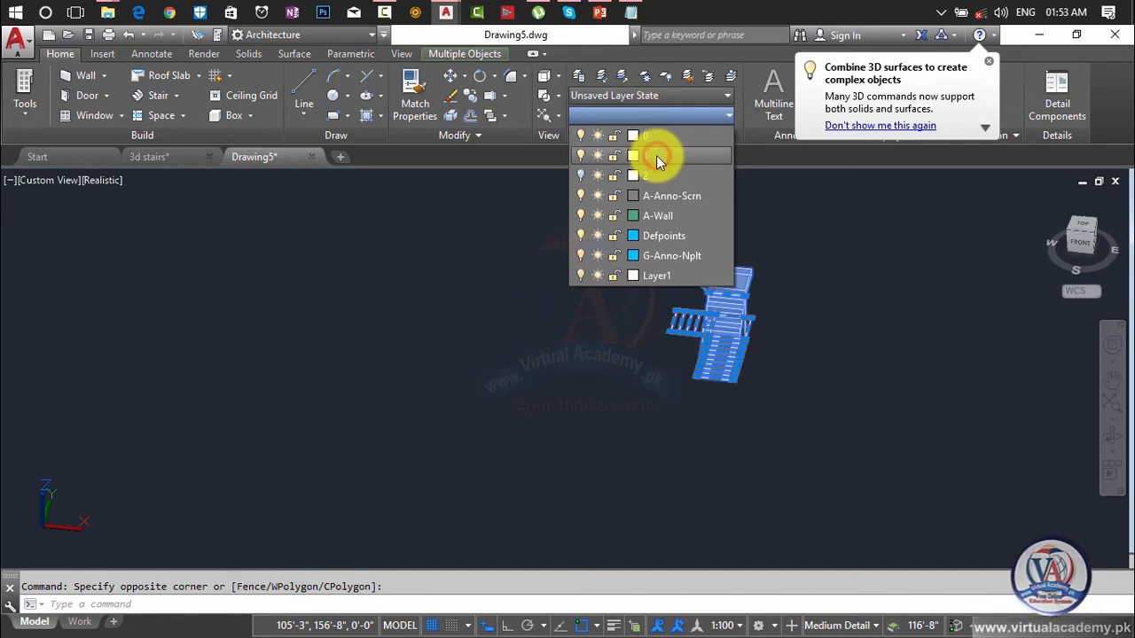
- Turn off layer 1 and turn on layer 2 to bring up the flat stair plan
{"action": "left_click", "coordinate": [648, 114]}
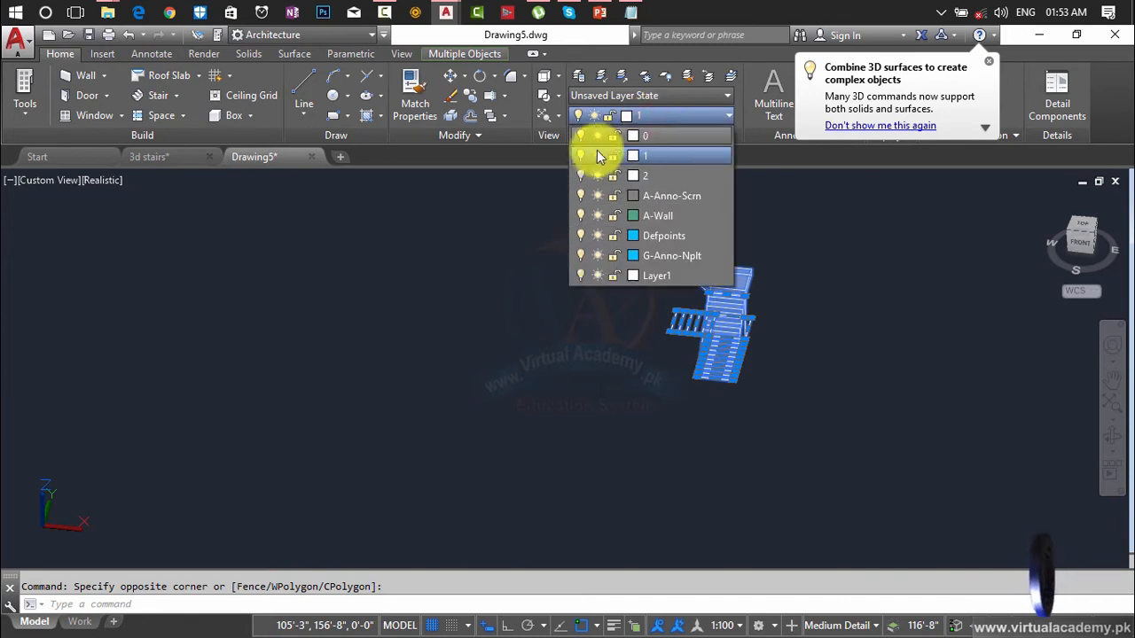
{"action": "left_click", "coordinate": [577, 157]}
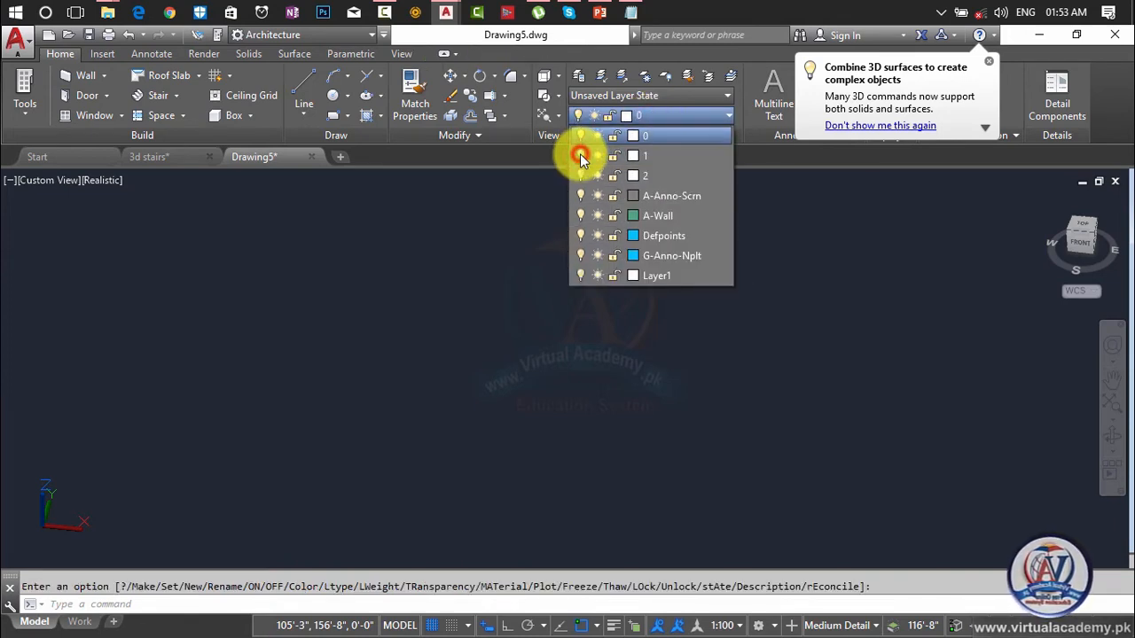
{"action": "left_click", "coordinate": [580, 175]}
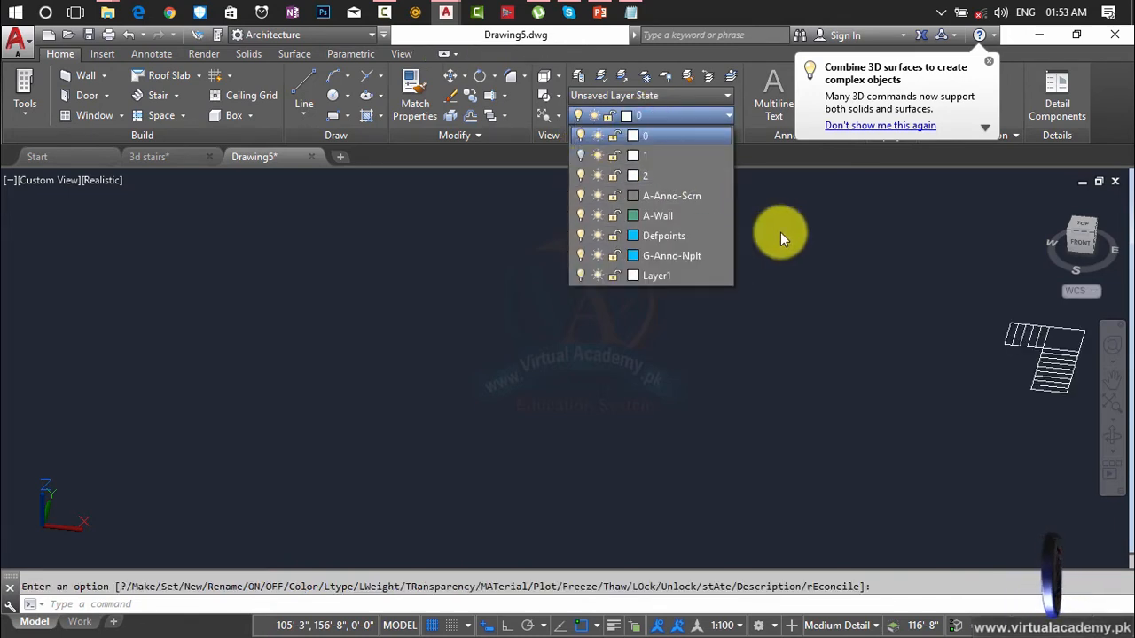
{"action": "scroll", "coordinate": [837, 273], "scroll_direction": "down", "scroll_amount": 5}
{"action": "left_click", "coordinate": [838, 272]}
- Switch the visual style of the stair plan view to 2D Wireframe
{"action": "scroll", "coordinate": [743, 225], "scroll_direction": "up", "scroll_amount": 8}
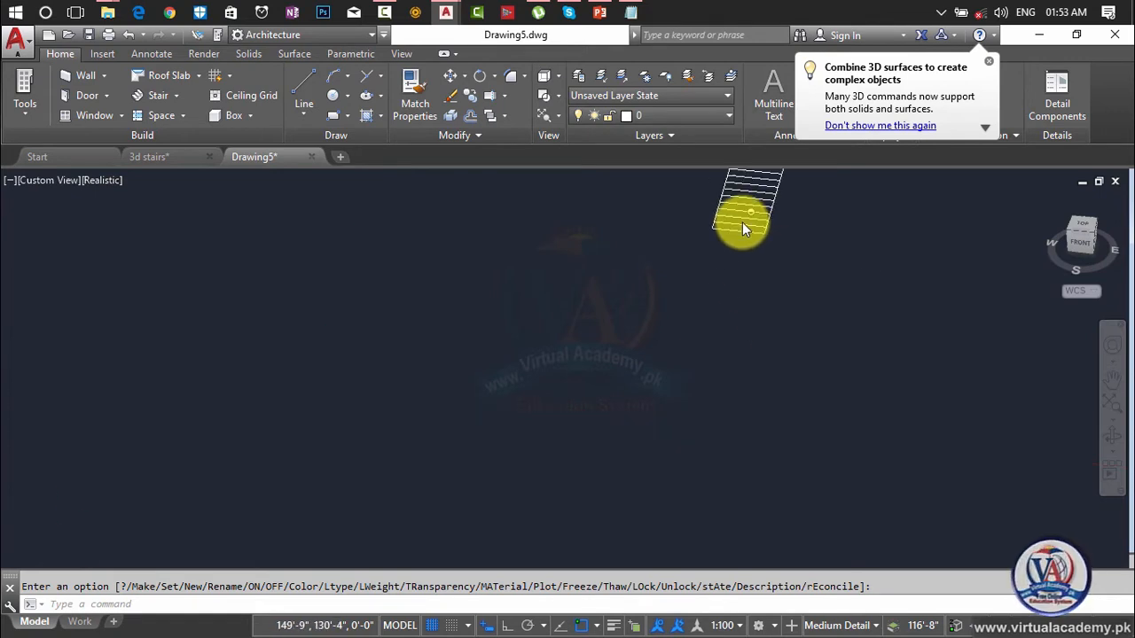
{"action": "middle_click_drag", "start_coordinate": [741, 221], "coordinate": [691, 422]}
{"action": "key", "text": "Escape"}
{"action": "scroll", "coordinate": [693, 362], "scroll_direction": "up", "scroll_amount": 3}
{"action": "scroll", "coordinate": [694, 362], "scroll_direction": "down", "scroll_amount": 2}
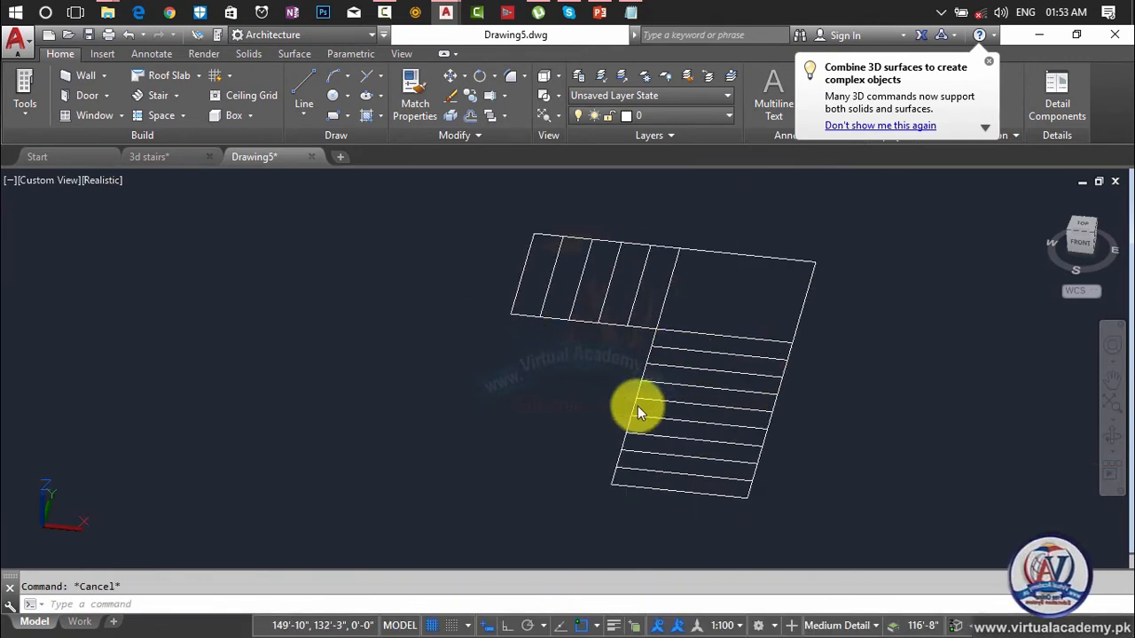
{"action": "middle_click_drag", "start_coordinate": [638, 406], "coordinate": [562, 384]}
{"action": "left_click", "coordinate": [1046, 202]}
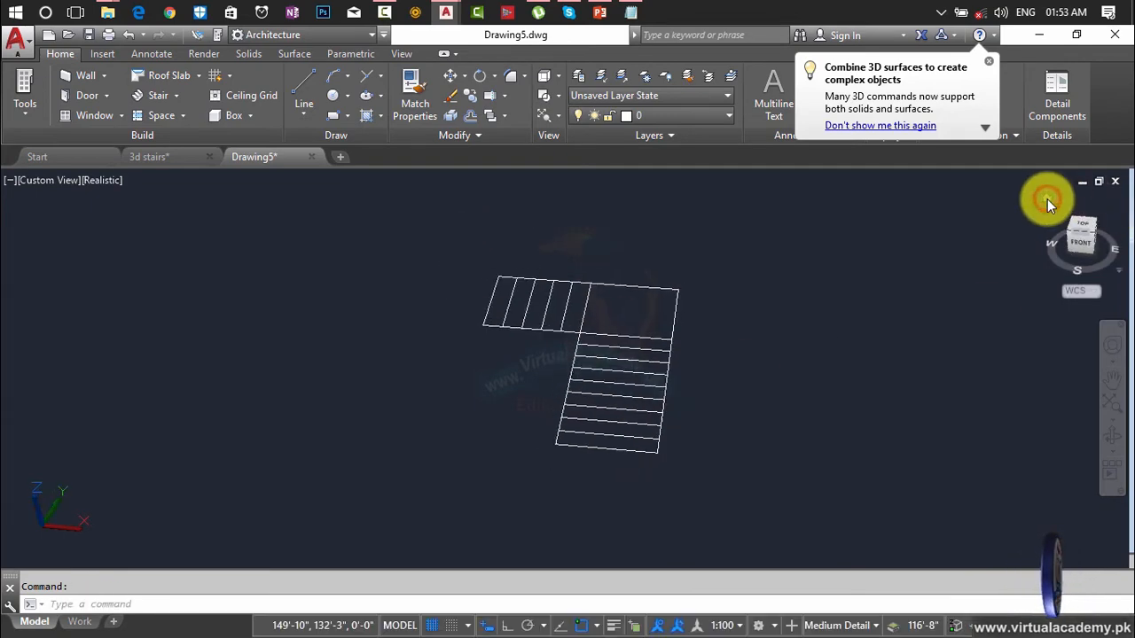
{"action": "middle_click_drag", "start_coordinate": [669, 337], "coordinate": [772, 274]}
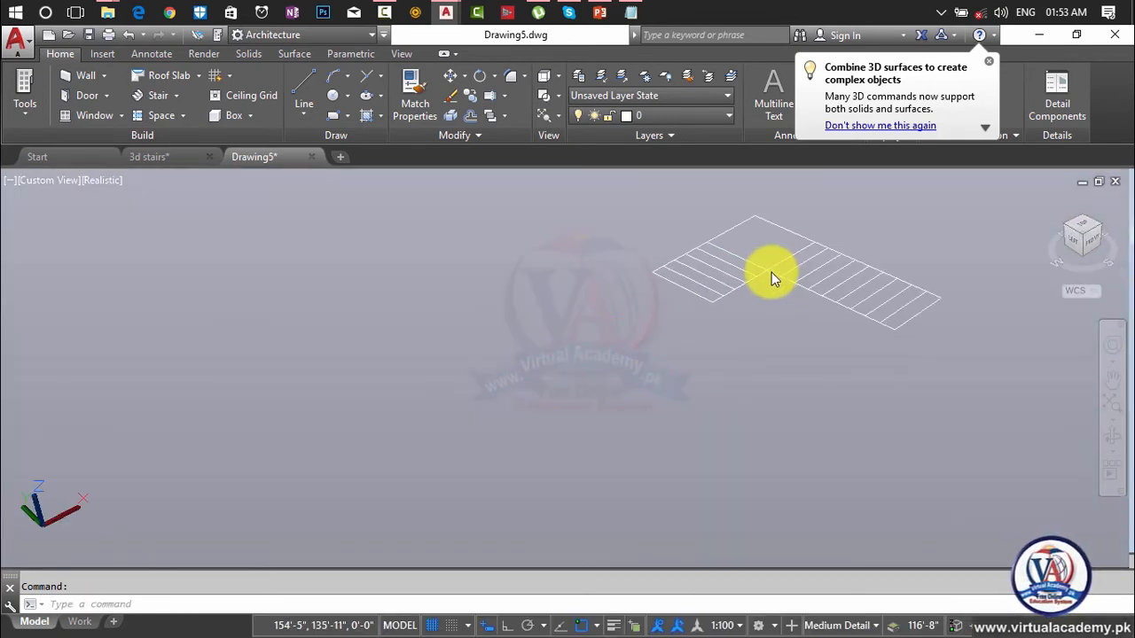
{"action": "middle_click_drag", "start_coordinate": [768, 350], "coordinate": [562, 471]}
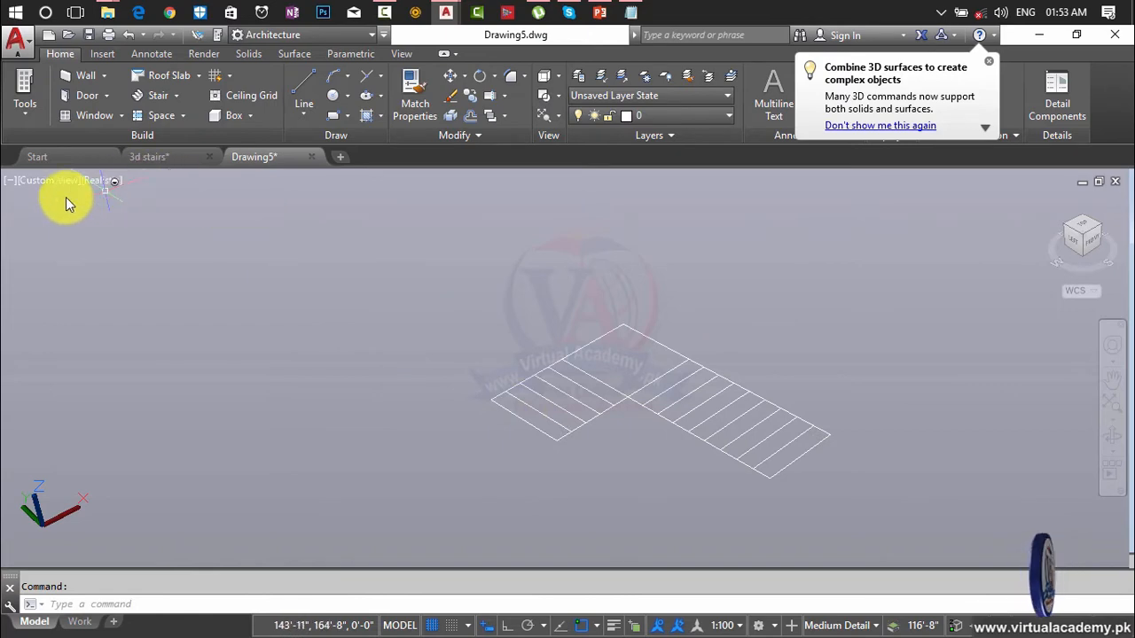
{"action": "left_click", "coordinate": [96, 181]}
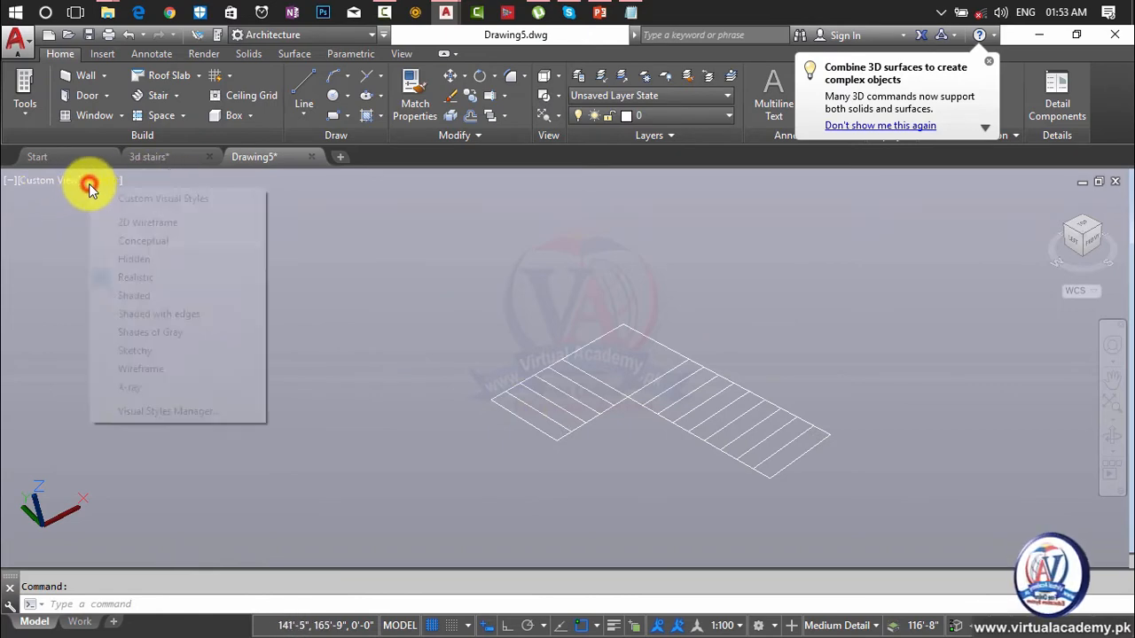
{"action": "left_click", "coordinate": [146, 223]}
- Start Press/Pull with the Multiple option and select the tread areas of the plan's longer flight
{"action": "scroll", "coordinate": [771, 438], "scroll_direction": "up", "scroll_amount": 3}
{"action": "middle_click_drag", "start_coordinate": [783, 441], "coordinate": [695, 392]}
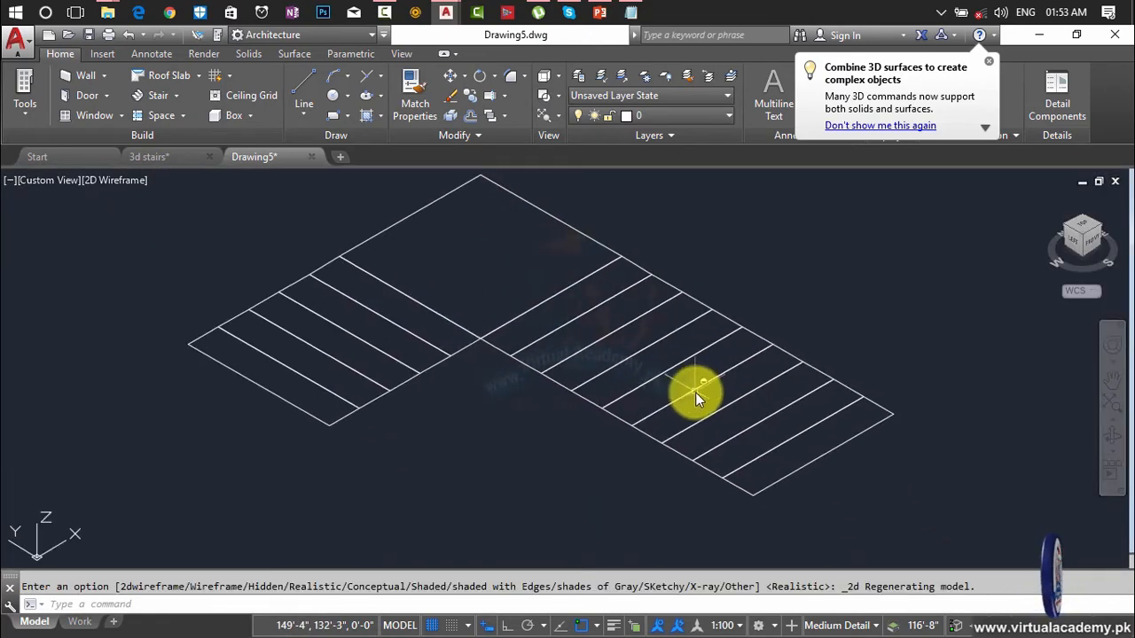
{"action": "scroll", "coordinate": [767, 438], "scroll_direction": "up", "scroll_amount": 2}
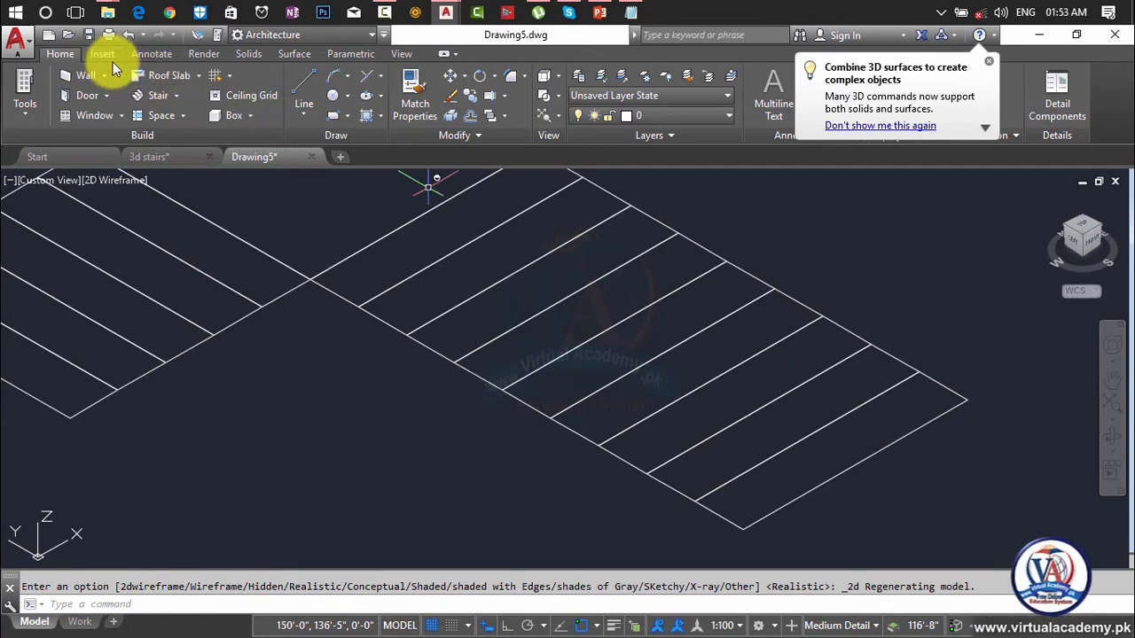
{"action": "left_click", "coordinate": [247, 54]}
{"action": "middle_click_drag", "start_coordinate": [813, 446], "coordinate": [762, 368]}
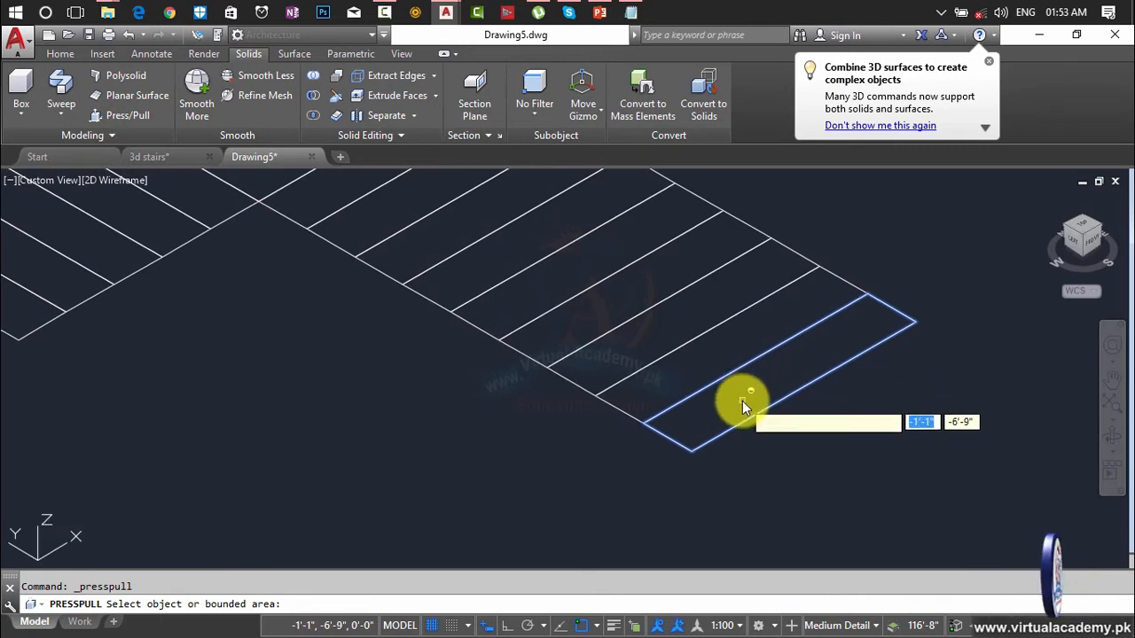
{"action": "left_click", "coordinate": [742, 400]}
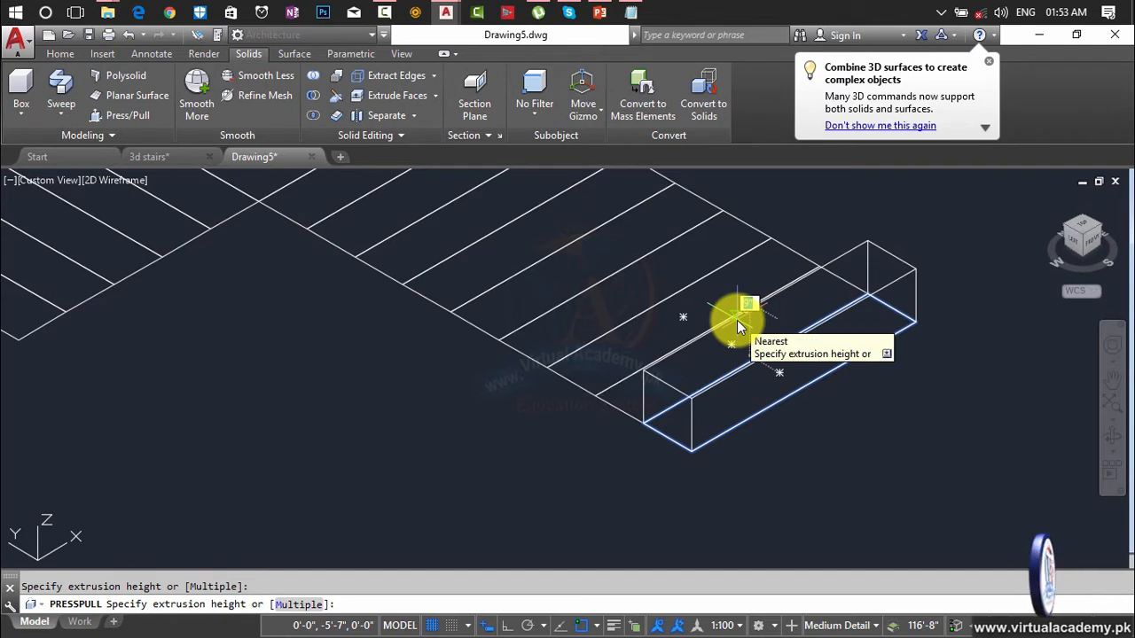
{"action": "type", "text": "m"}
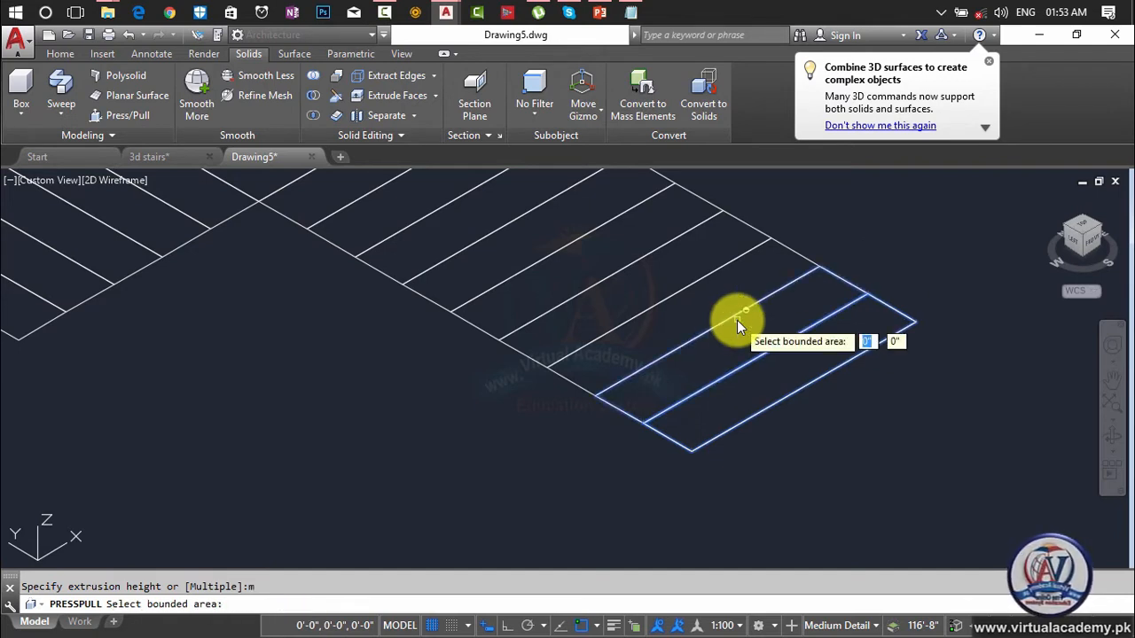
{"action": "key", "text": "Return"}
{"action": "left_click", "coordinate": [722, 344]}
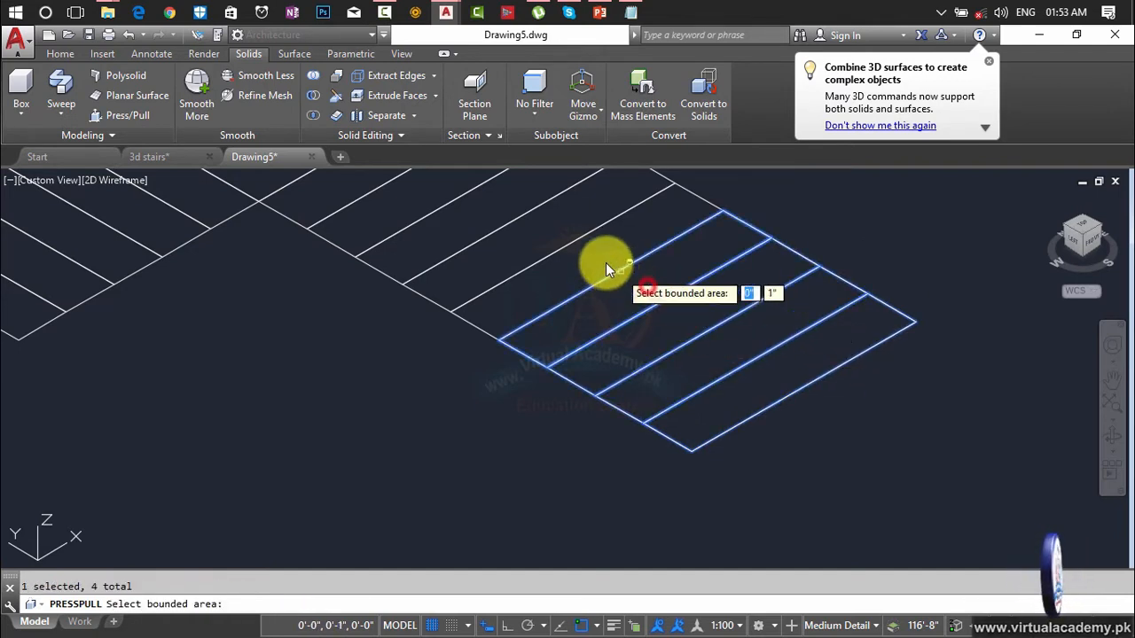
{"action": "scroll", "coordinate": [647, 354], "scroll_direction": "down", "scroll_amount": 3}
{"action": "scroll", "coordinate": [721, 372], "scroll_direction": "up", "scroll_amount": 2}
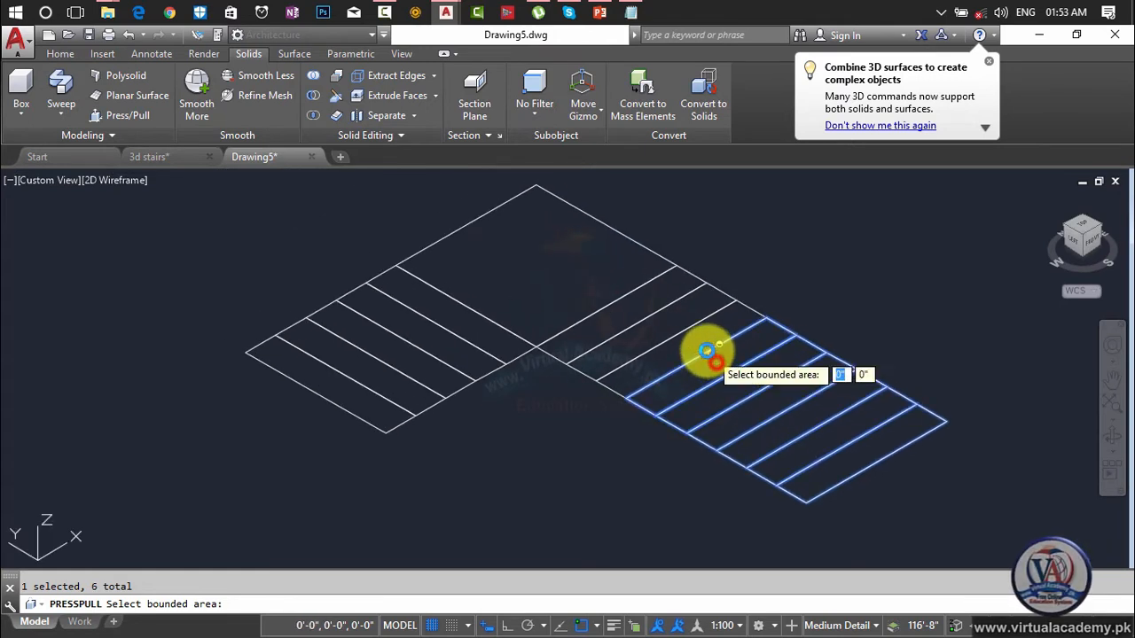
- Add the landing and all shorter-flight tread areas to the selection and extrude everything to a height of 2 inches
{"action": "left_click", "coordinate": [603, 282]}
{"action": "left_click", "coordinate": [464, 360]}
{"action": "left_click", "coordinate": [438, 375]}
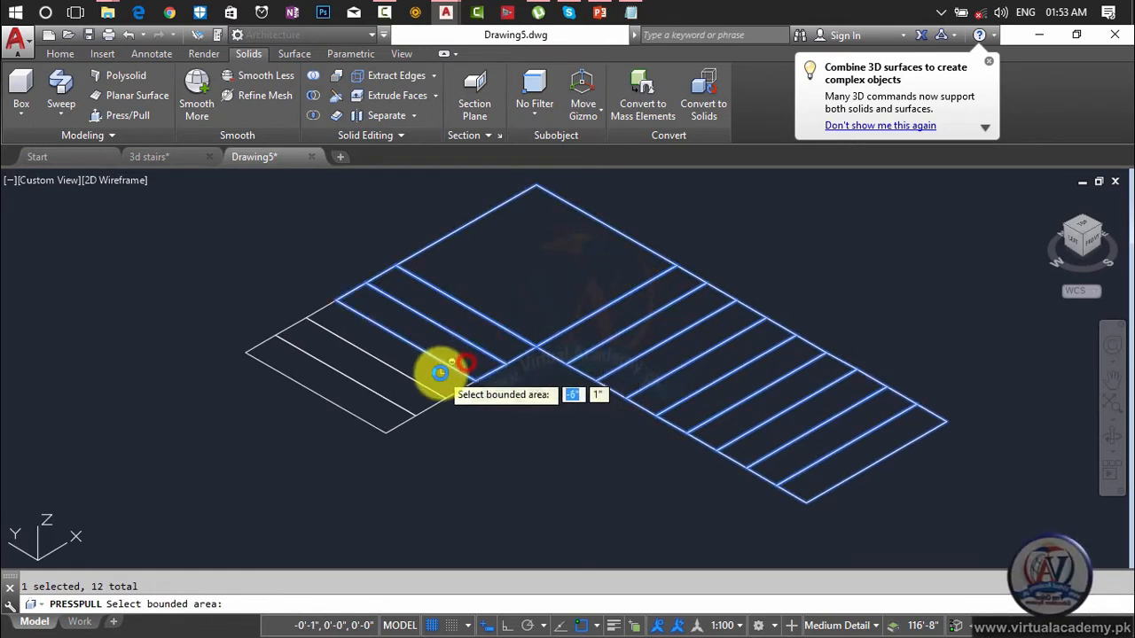
{"action": "left_click", "coordinate": [401, 394]}
{"action": "left_click", "coordinate": [386, 406]}
{"action": "left_click", "coordinate": [397, 417]}
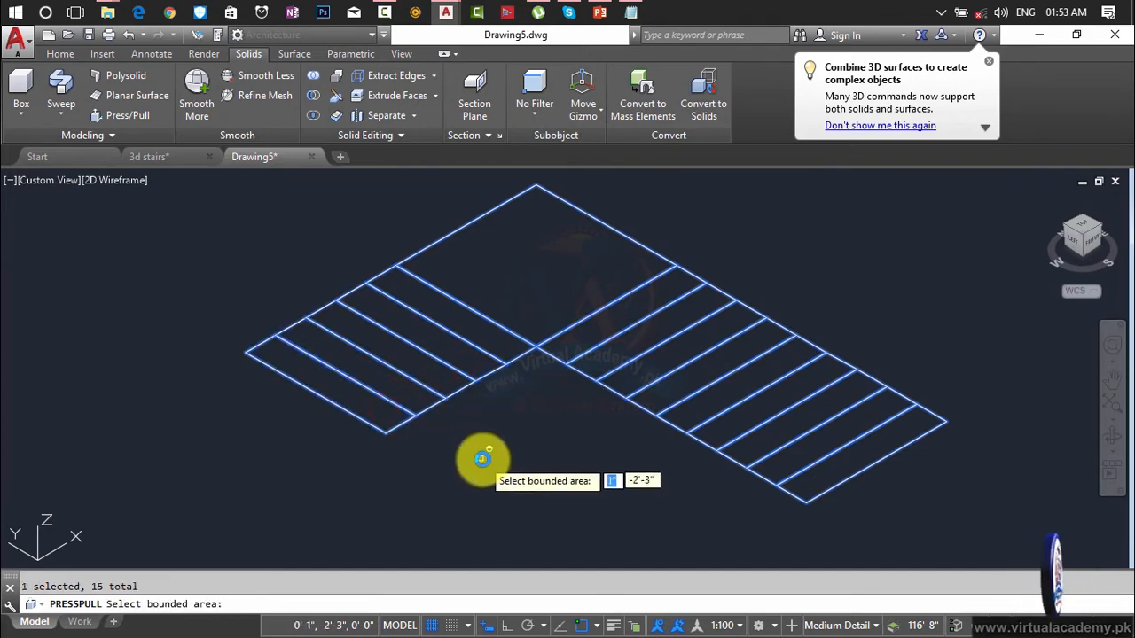
{"action": "key", "text": "Return"}
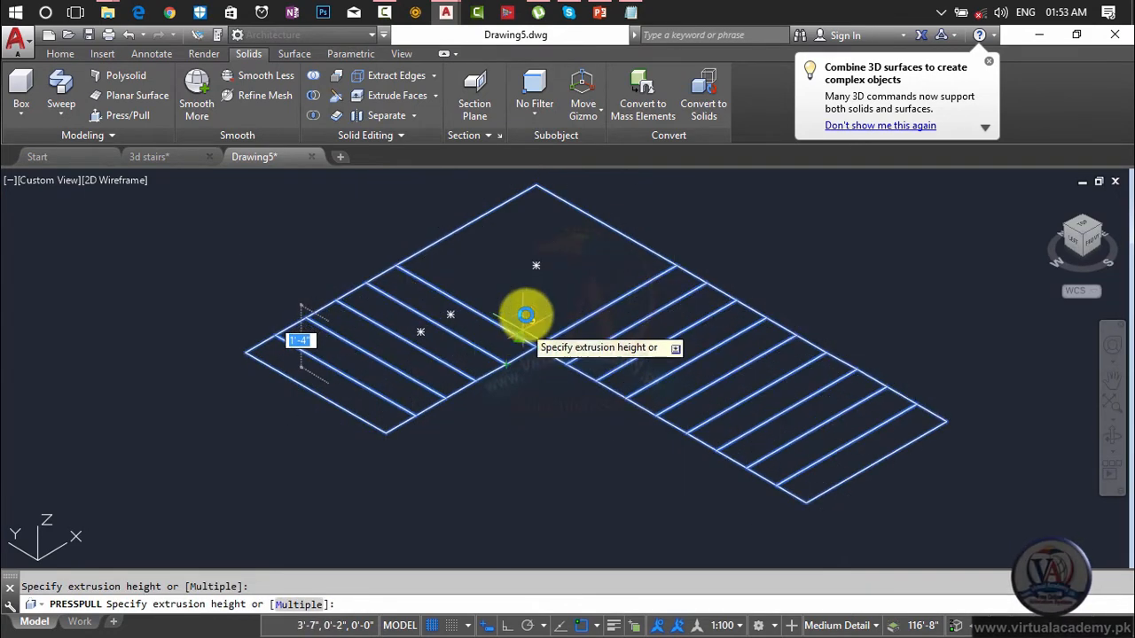
{"action": "key", "text": "Return"}
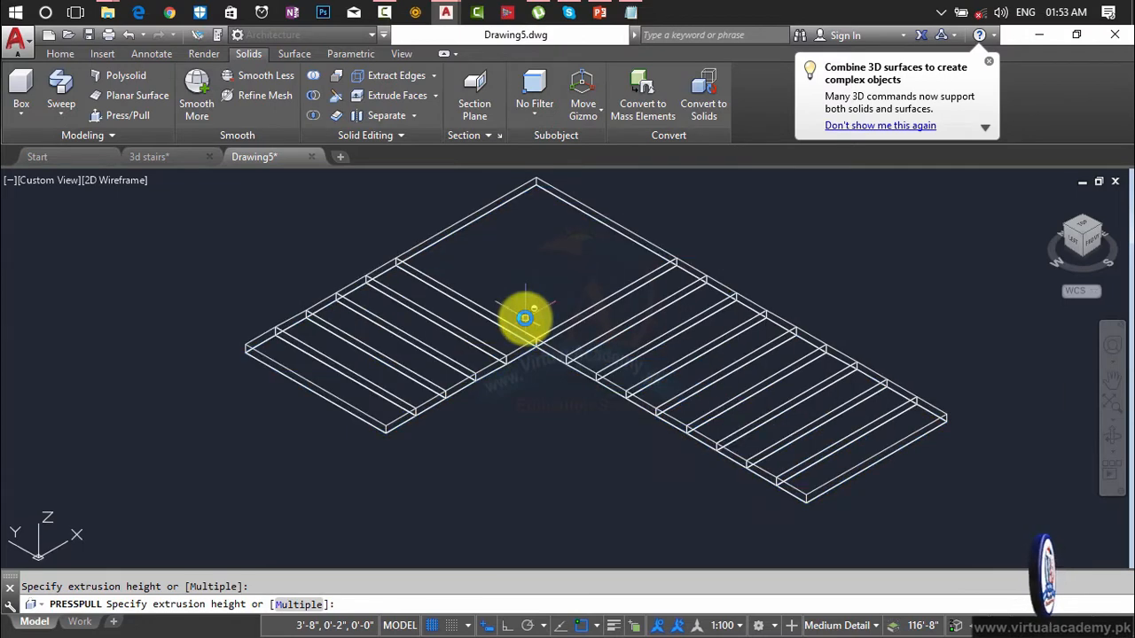
- Move the longer flight's second tread slab straight up by 7 inches from its lower corner
{"action": "scroll", "coordinate": [553, 349], "scroll_direction": "down", "scroll_amount": 3}
{"action": "scroll", "coordinate": [654, 440], "scroll_direction": "up", "scroll_amount": 4}
{"action": "scroll", "coordinate": [656, 440], "scroll_direction": "up", "scroll_amount": 3}
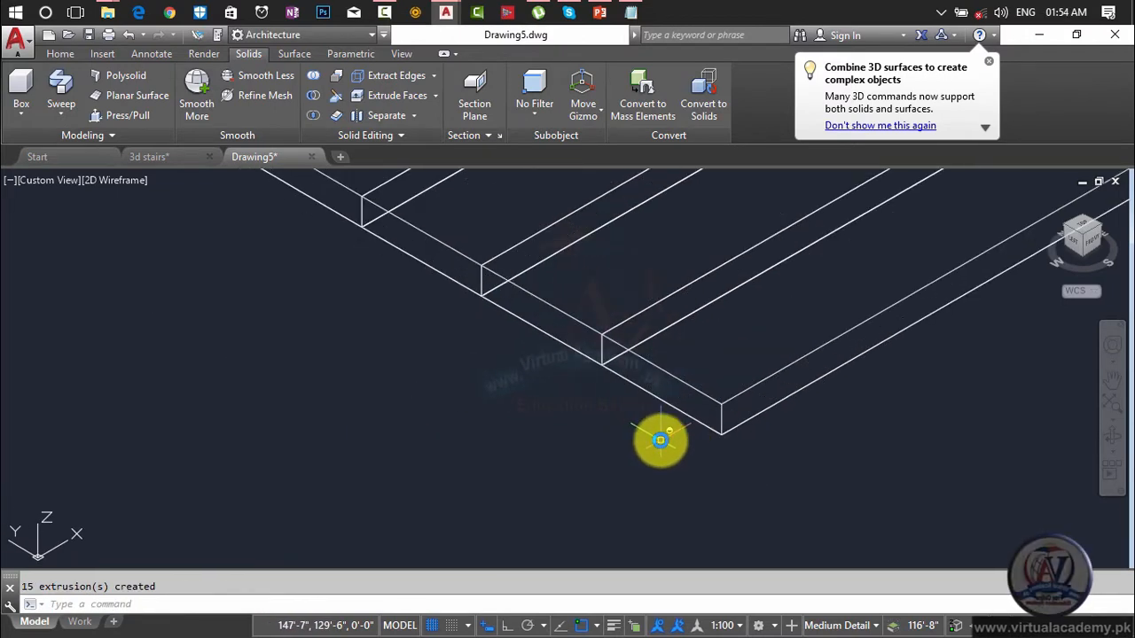
{"action": "middle_click_drag", "start_coordinate": [636, 422], "coordinate": [678, 374], "text": "shift"}
{"action": "scroll", "coordinate": [683, 482], "scroll_direction": "down", "scroll_amount": 4}
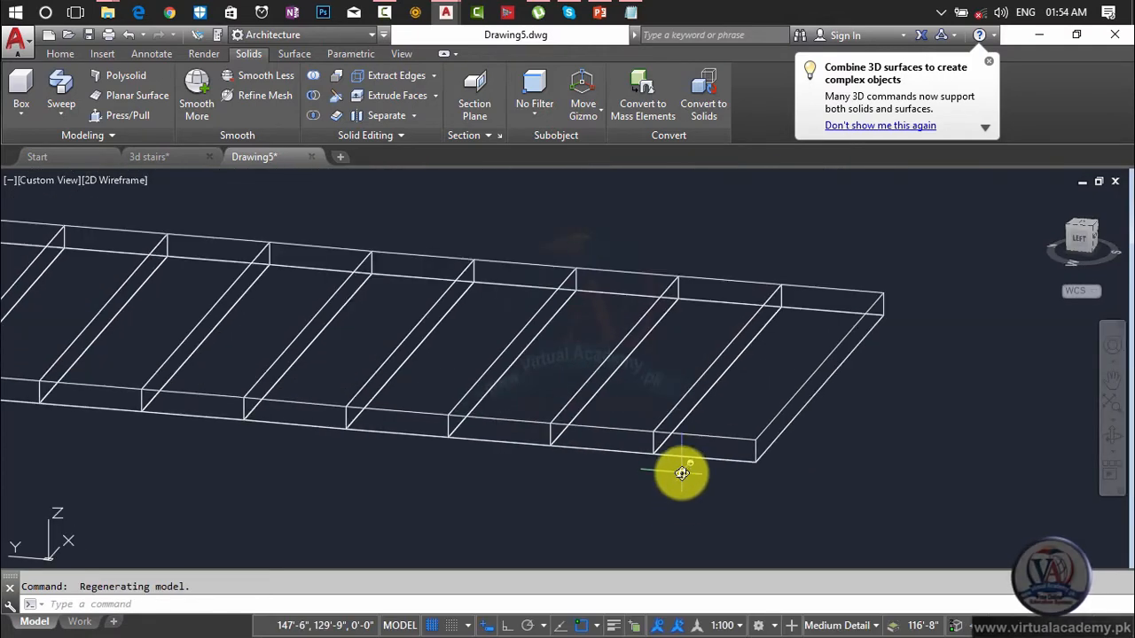
{"action": "scroll", "coordinate": [629, 488], "scroll_direction": "up", "scroll_amount": 6}
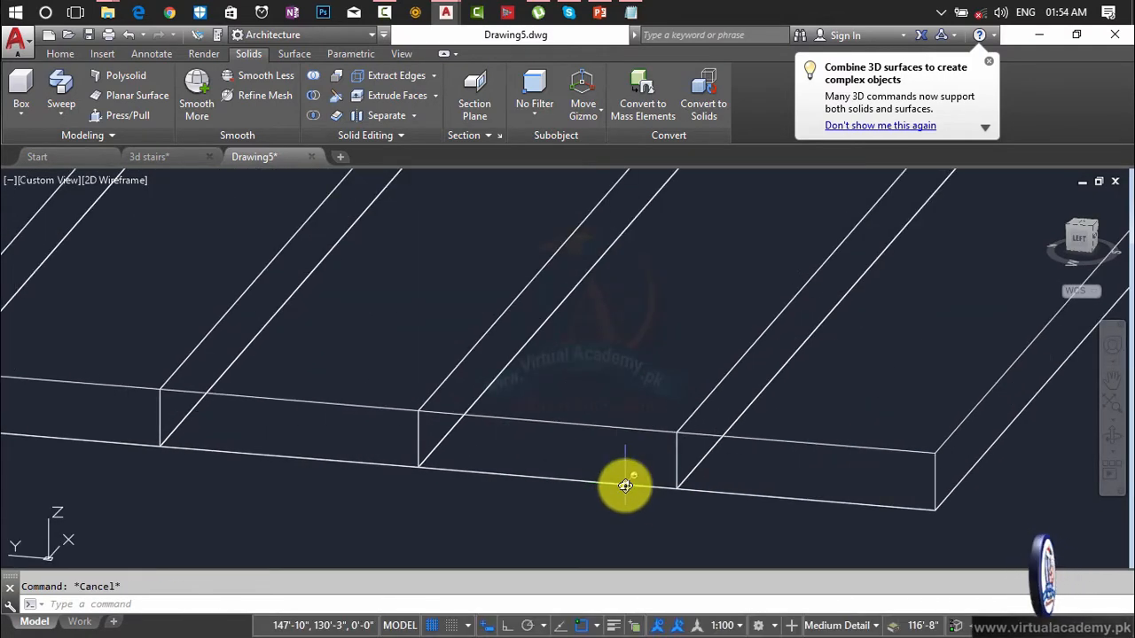
{"action": "left_click", "coordinate": [666, 489]}
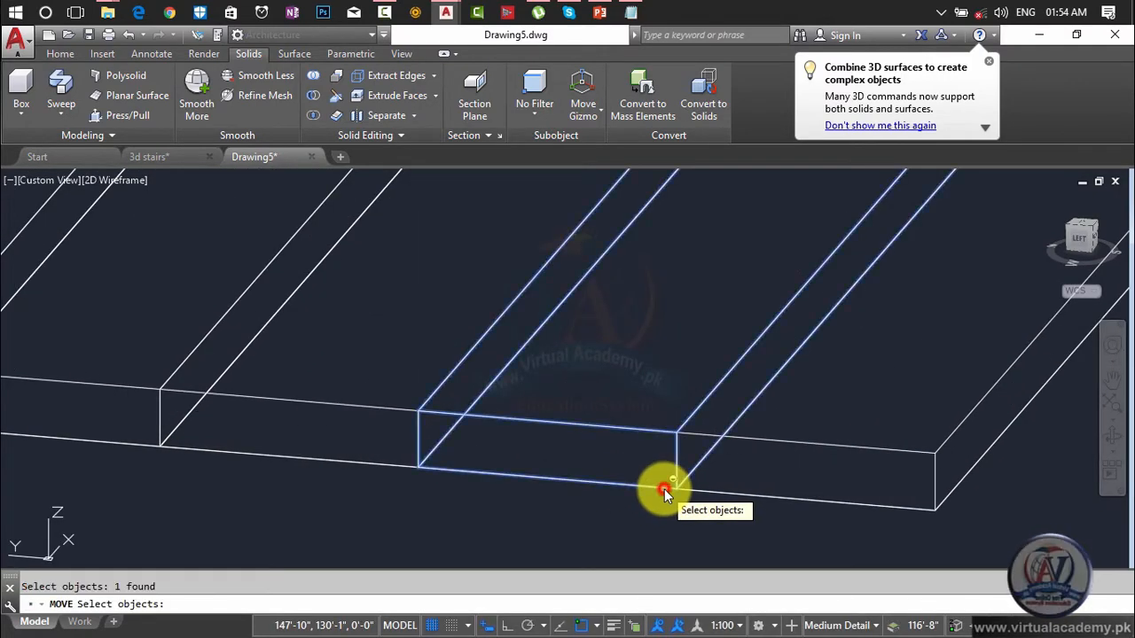
{"action": "key", "text": "Return"}
{"action": "left_click", "coordinate": [680, 493]}
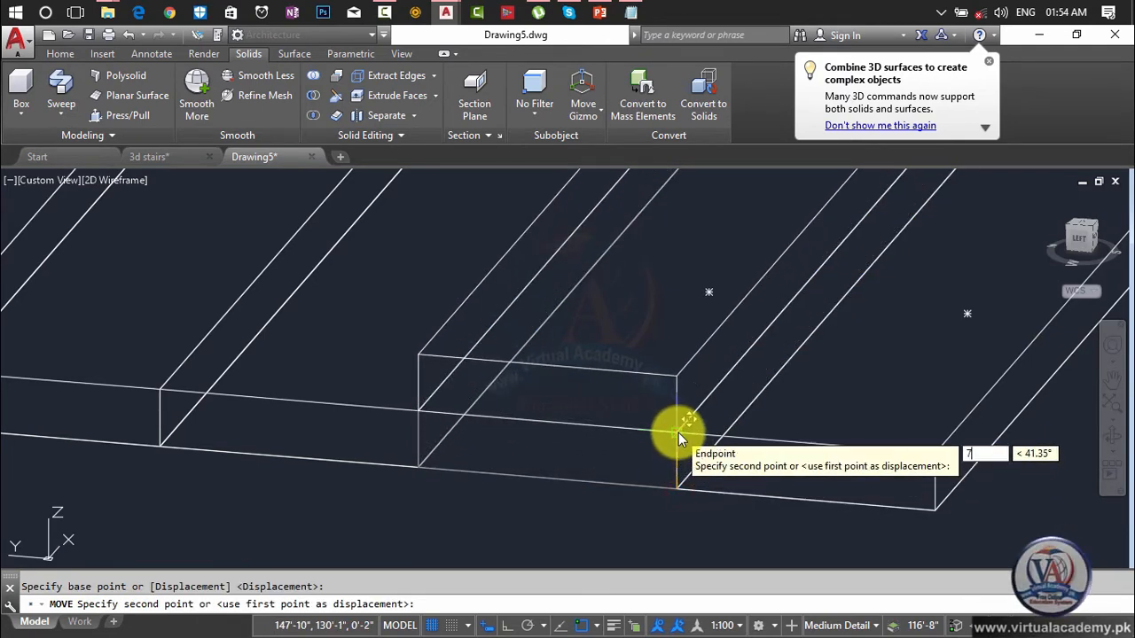
{"action": "key", "text": "Return"}
{"action": "scroll", "coordinate": [678, 432], "scroll_direction": "down", "scroll_amount": 4}
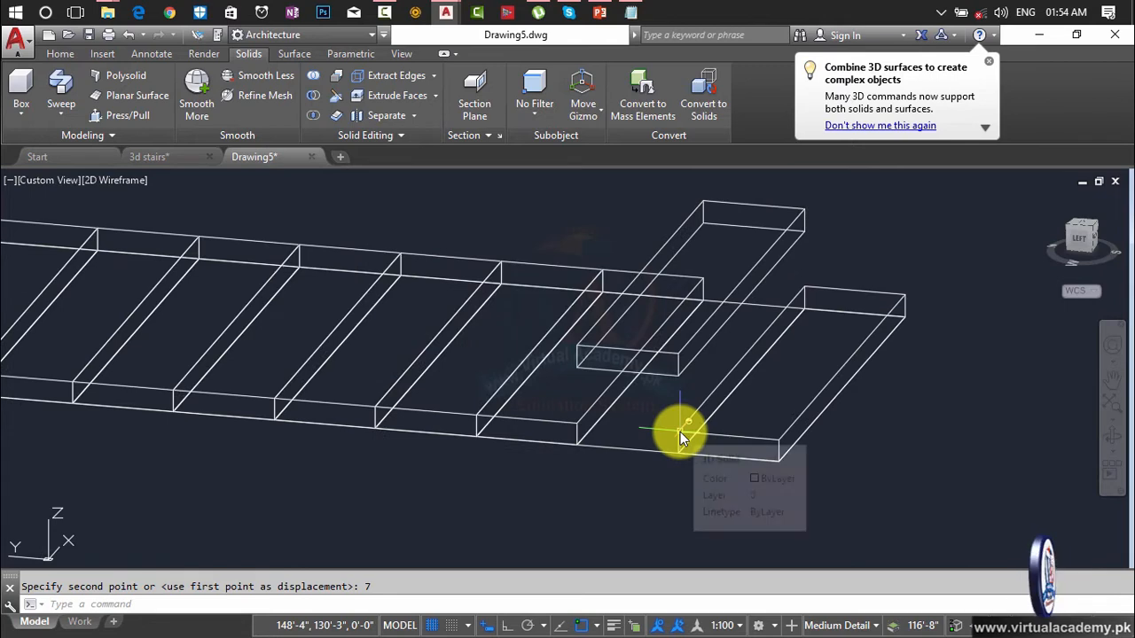
- Move the third tread slab straight up from its lower corner to the adjoining lower corner of the raised second tread
{"action": "scroll", "coordinate": [585, 445], "scroll_direction": "up", "scroll_amount": 4}
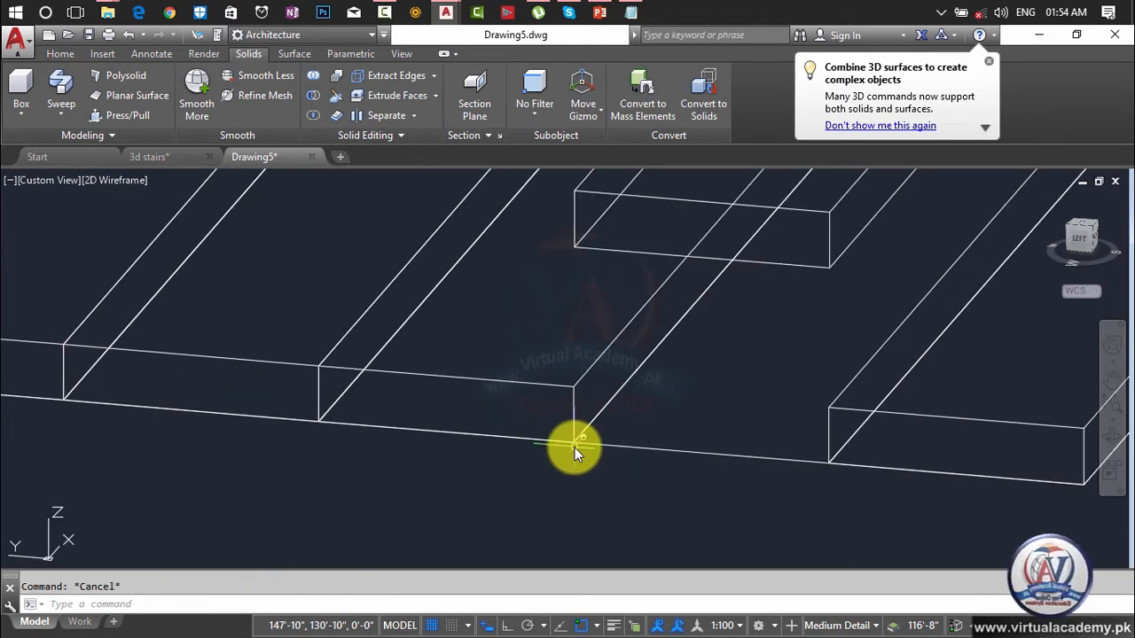
{"action": "key", "text": "space"}
{"action": "left_click", "coordinate": [573, 429]}
{"action": "key", "text": "Return"}
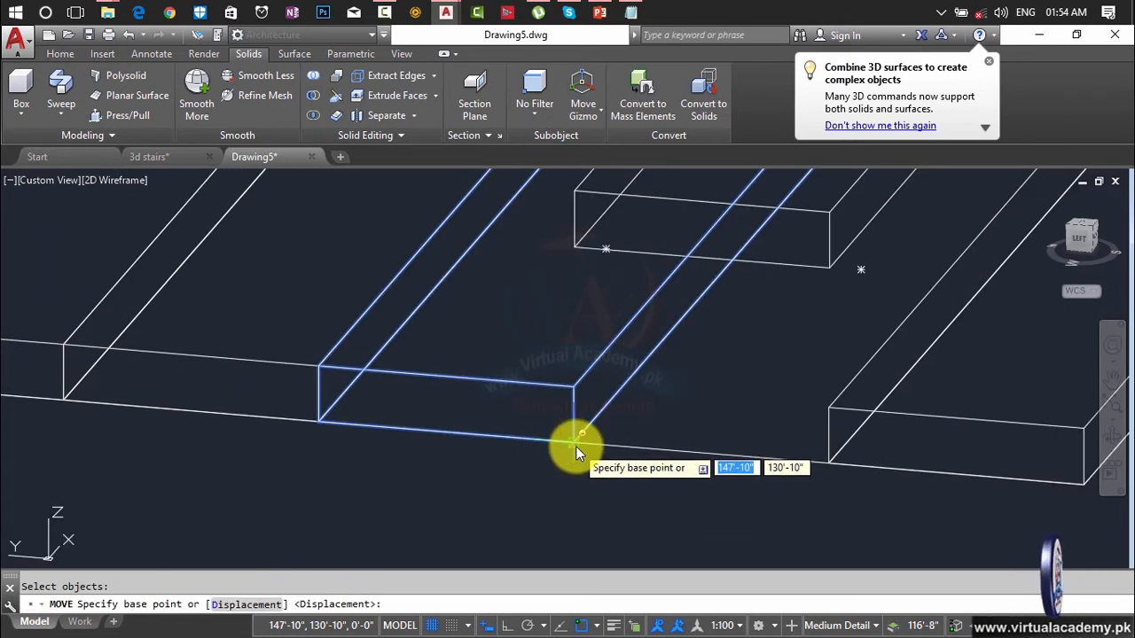
{"action": "left_click", "coordinate": [576, 445]}
{"action": "middle_click_drag", "start_coordinate": [576, 446], "coordinate": [592, 606]}
{"action": "scroll", "coordinate": [588, 479], "scroll_direction": "up", "scroll_amount": 5}
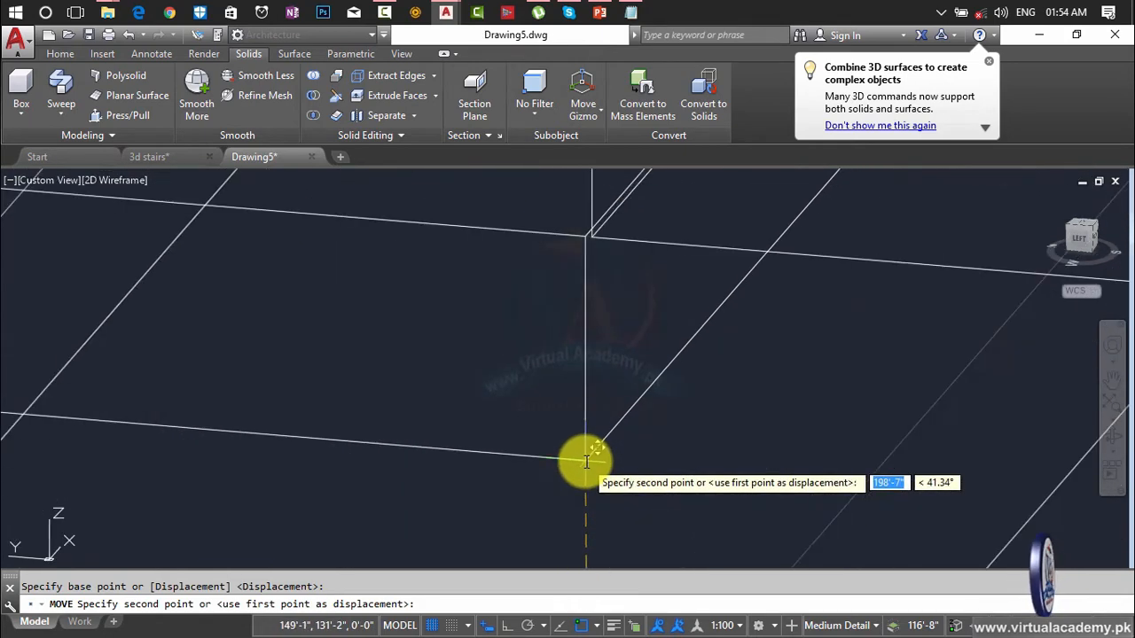
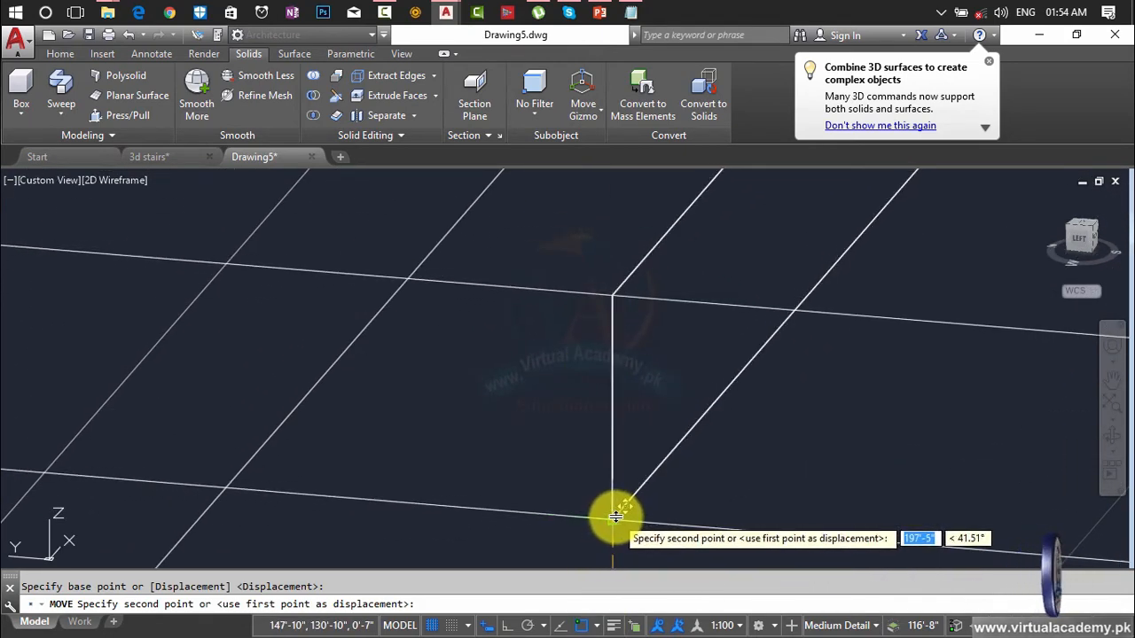
{"action": "left_click", "coordinate": [615, 516]}
{"action": "scroll", "coordinate": [628, 520], "scroll_direction": "down", "scroll_amount": 4}
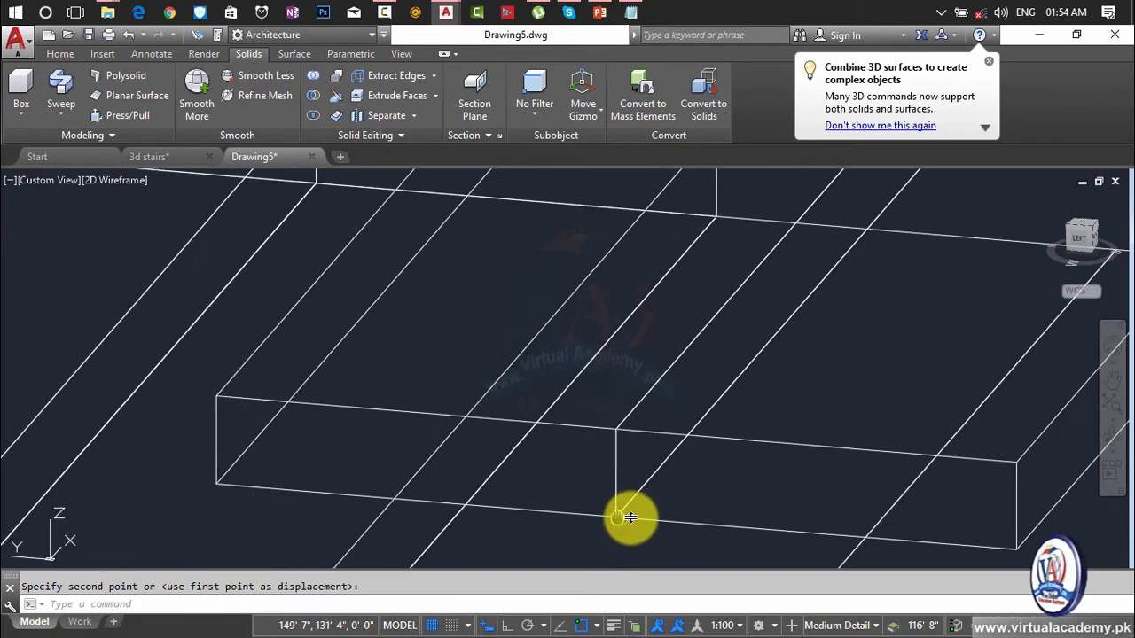
- Move the longer flight's third tread slab straight up by a further 7 inches from its lower corner
{"action": "left_click", "coordinate": [673, 507]}
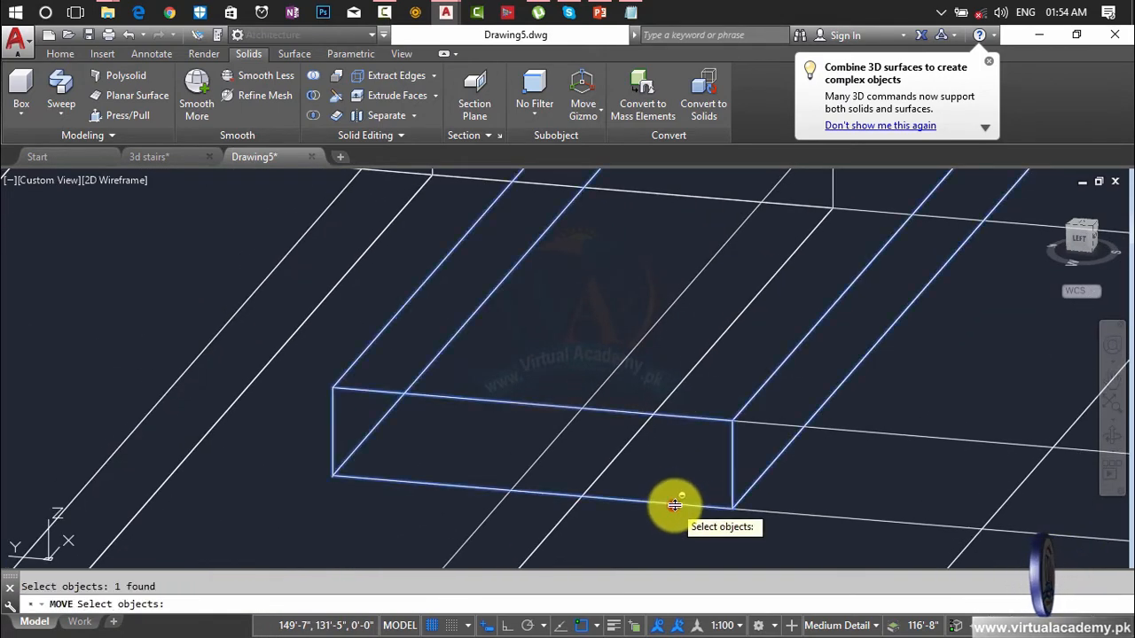
{"action": "key", "text": "Return"}
{"action": "scroll", "coordinate": [732, 512], "scroll_direction": "up", "scroll_amount": 4}
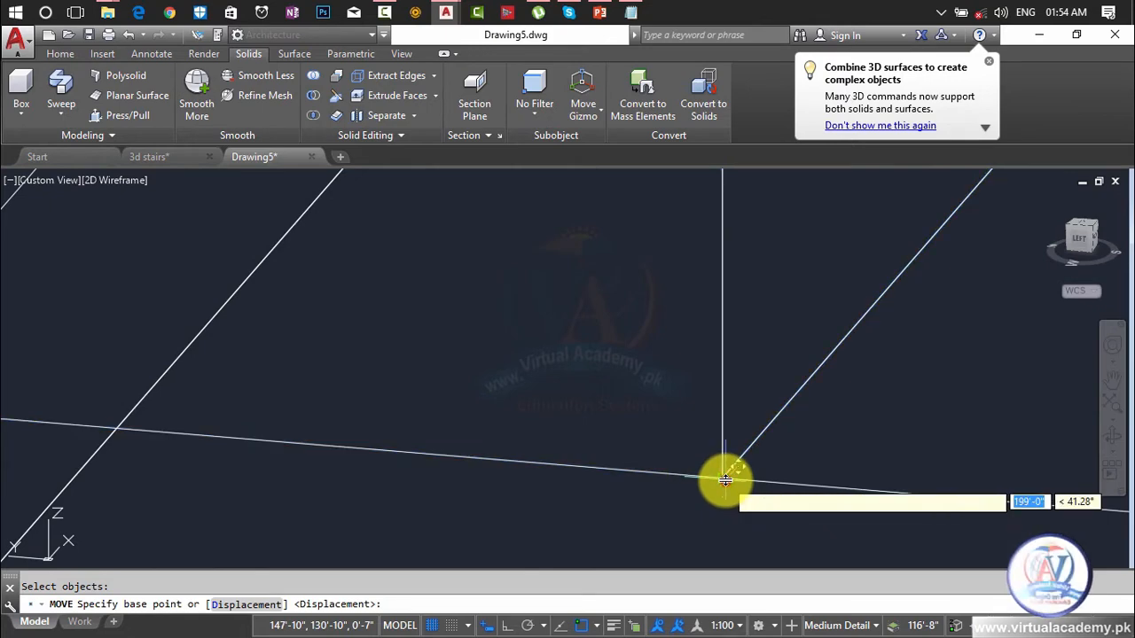
{"action": "left_click", "coordinate": [727, 478]}
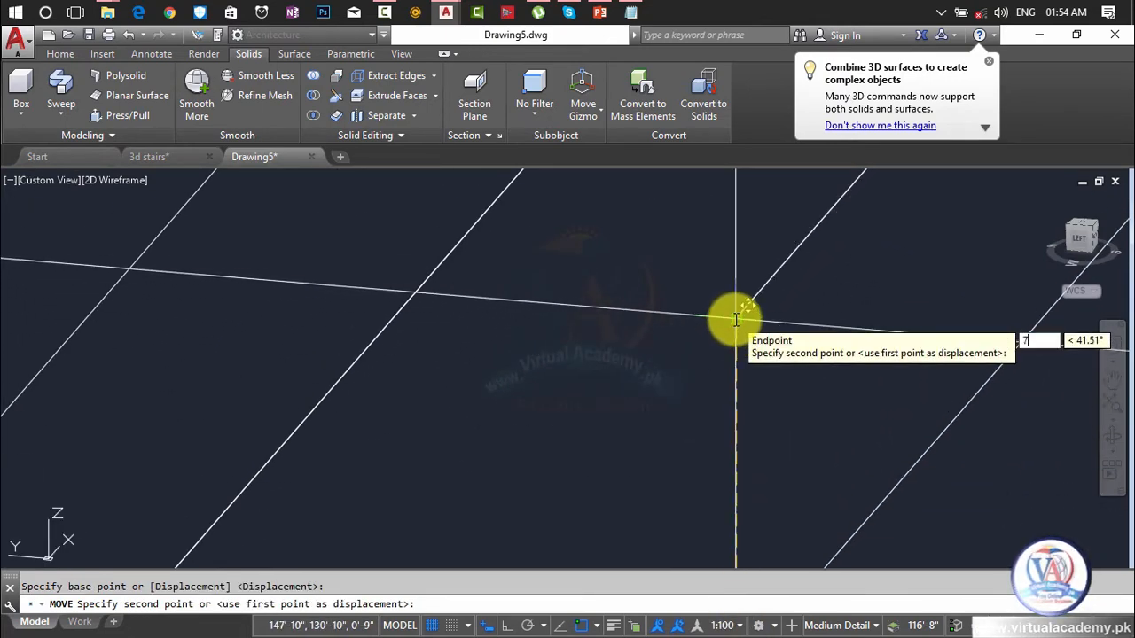
{"action": "type", "text": "7"}
{"action": "key", "text": "Return"}
{"action": "scroll", "coordinate": [737, 328], "scroll_direction": "down", "scroll_amount": 5}
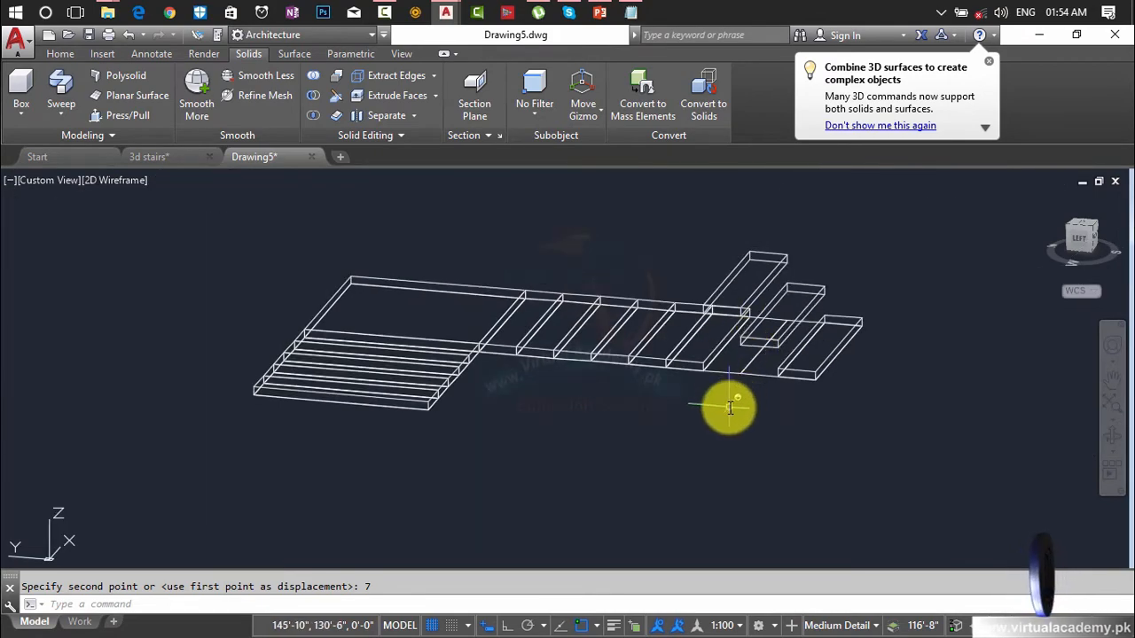
- Move the fourth tread slab straight up from its lower corner to the adjoining lower corner of the raised third tread
{"action": "middle_click_drag", "start_coordinate": [726, 407], "coordinate": [747, 373], "text": "shift"}
{"action": "scroll", "coordinate": [735, 426], "scroll_direction": "down", "scroll_amount": 2}
{"action": "scroll", "coordinate": [709, 388], "scroll_direction": "up", "scroll_amount": 5}
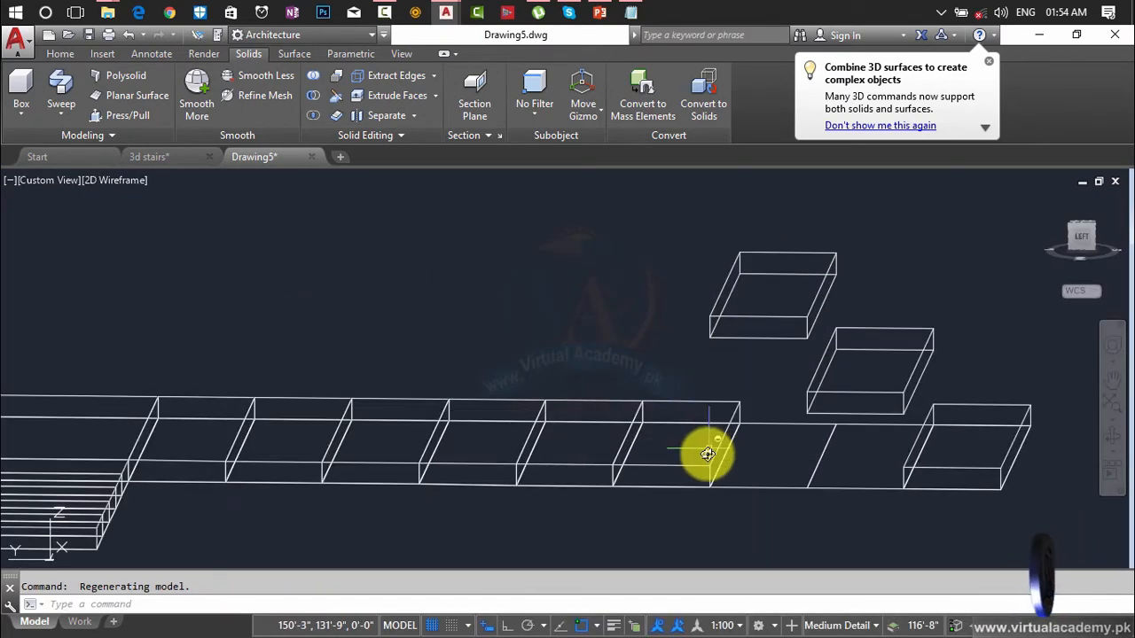
{"action": "scroll", "coordinate": [701, 469], "scroll_direction": "up", "scroll_amount": 2}
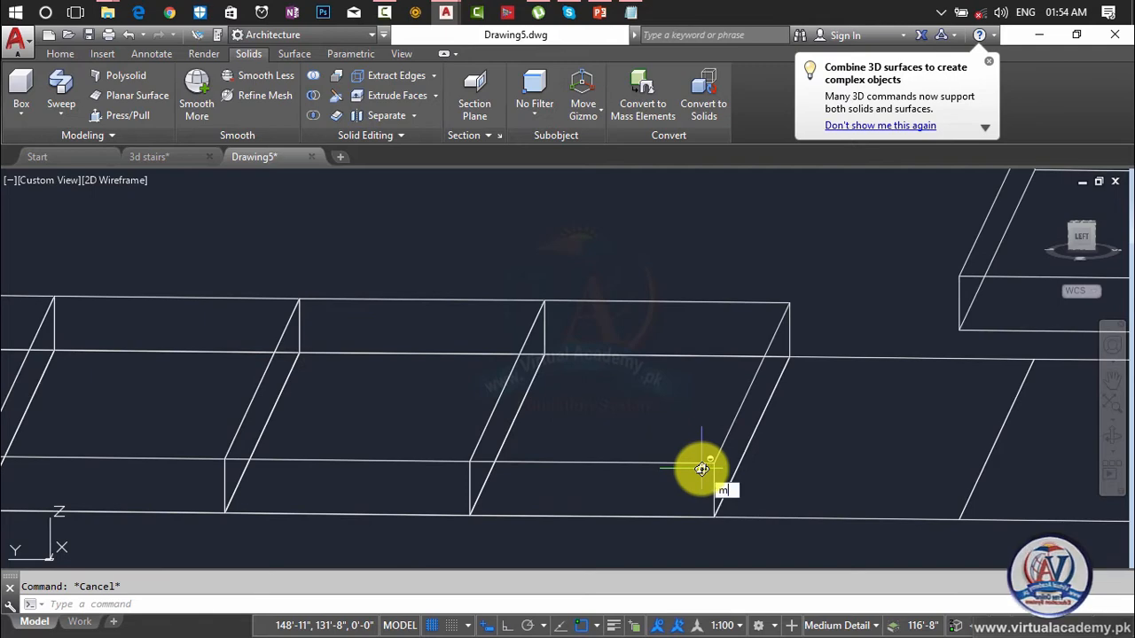
{"action": "left_click", "coordinate": [694, 462]}
{"action": "key", "text": "Return"}
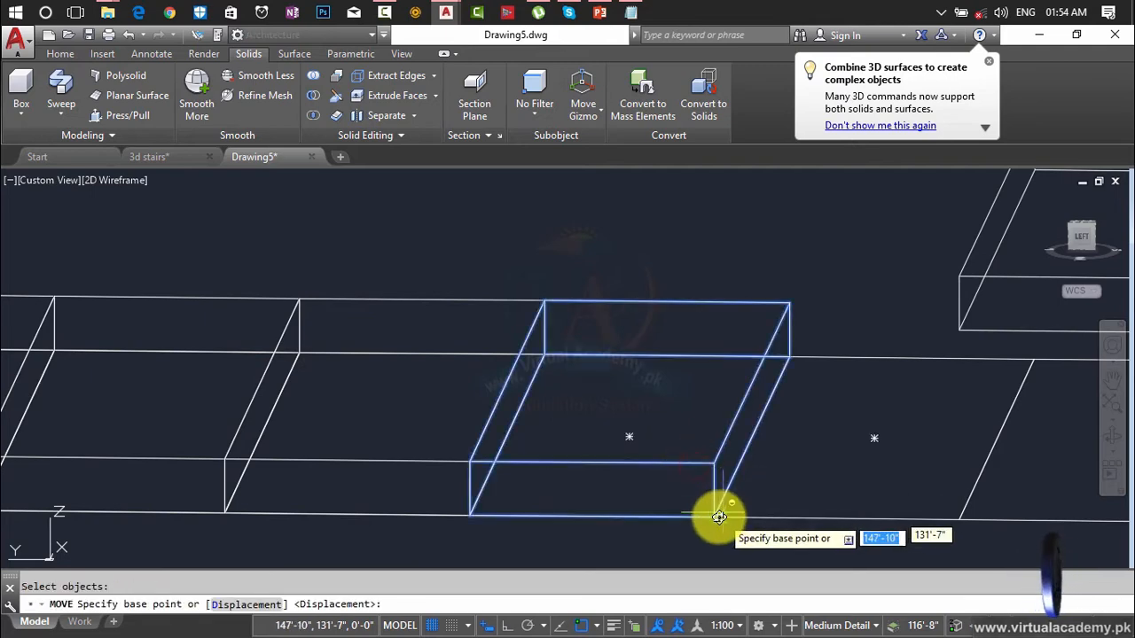
{"action": "left_click", "coordinate": [715, 517]}
{"action": "scroll", "coordinate": [717, 515], "scroll_direction": "down", "scroll_amount": 3}
{"action": "scroll", "coordinate": [700, 532], "scroll_direction": "up", "scroll_amount": 6}
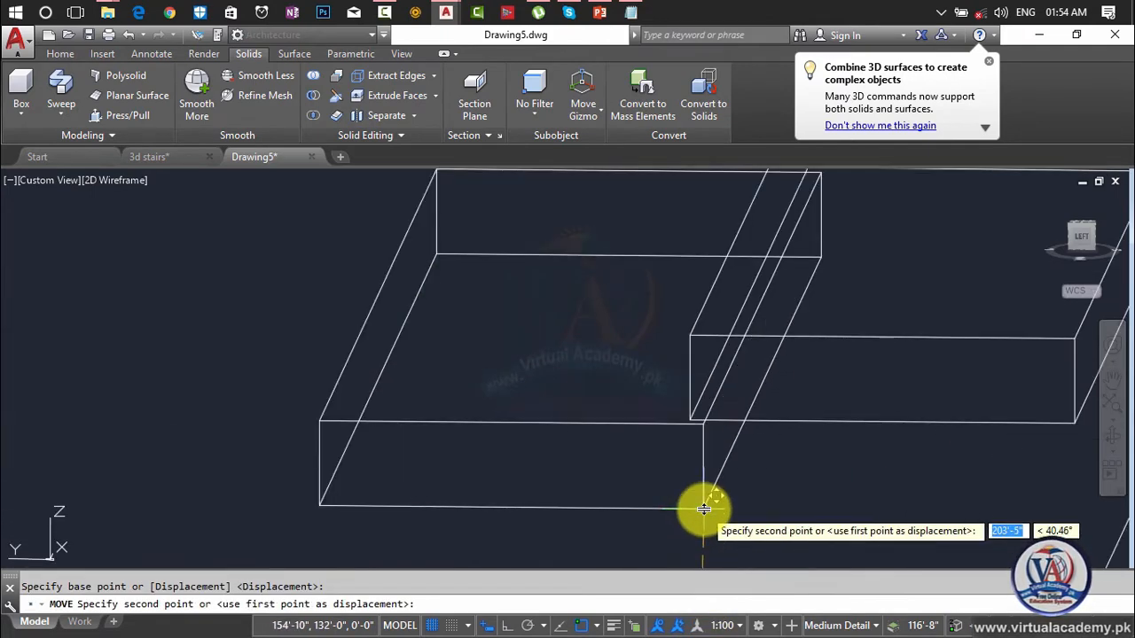
{"action": "left_click", "coordinate": [684, 423]}
{"action": "scroll", "coordinate": [685, 494], "scroll_direction": "up", "scroll_amount": 1}
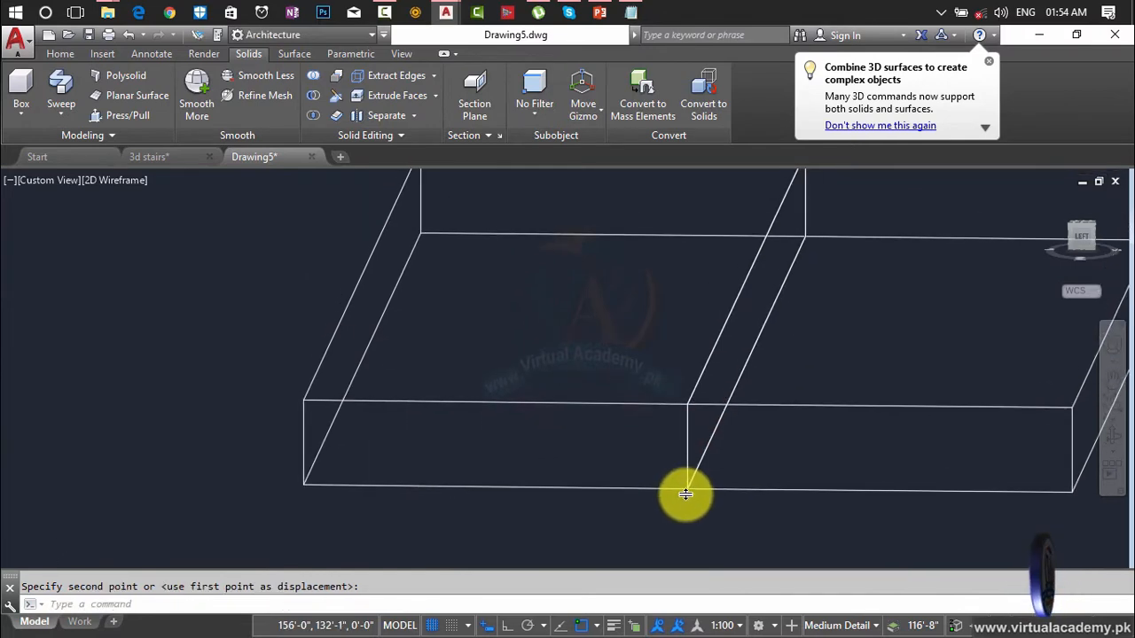
- Raise the fourth tread slab one step above the third tread, moving it straight up from its lower corner
{"action": "type", "text": "m"}
{"action": "key", "text": "Return"}
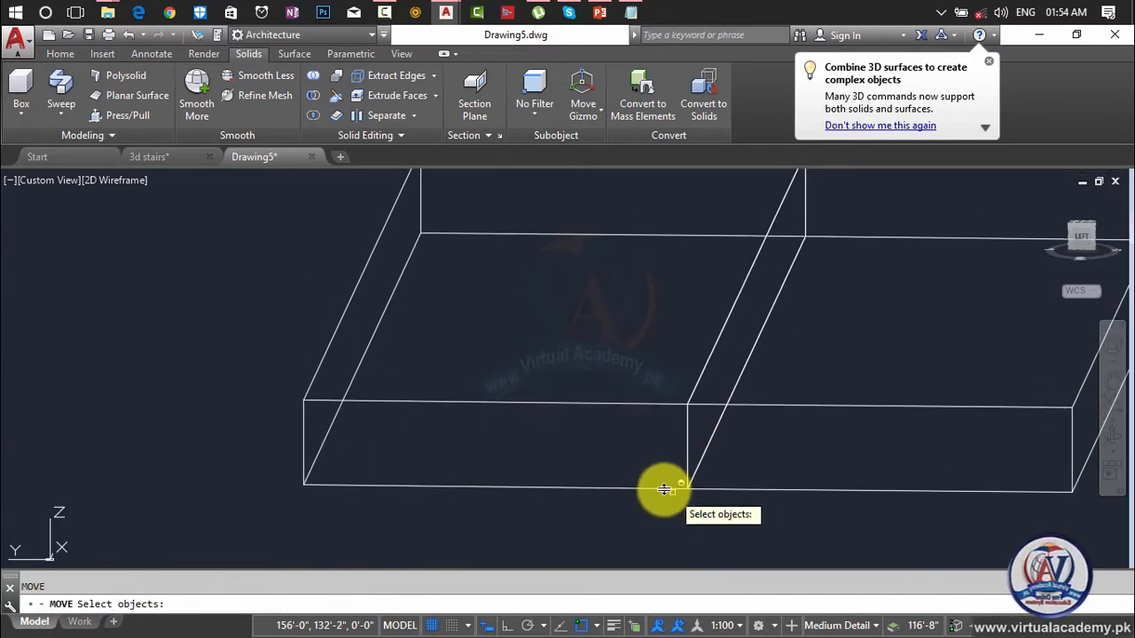
{"action": "left_click", "coordinate": [673, 485]}
{"action": "key", "text": "Return"}
{"action": "left_click", "coordinate": [685, 487]}
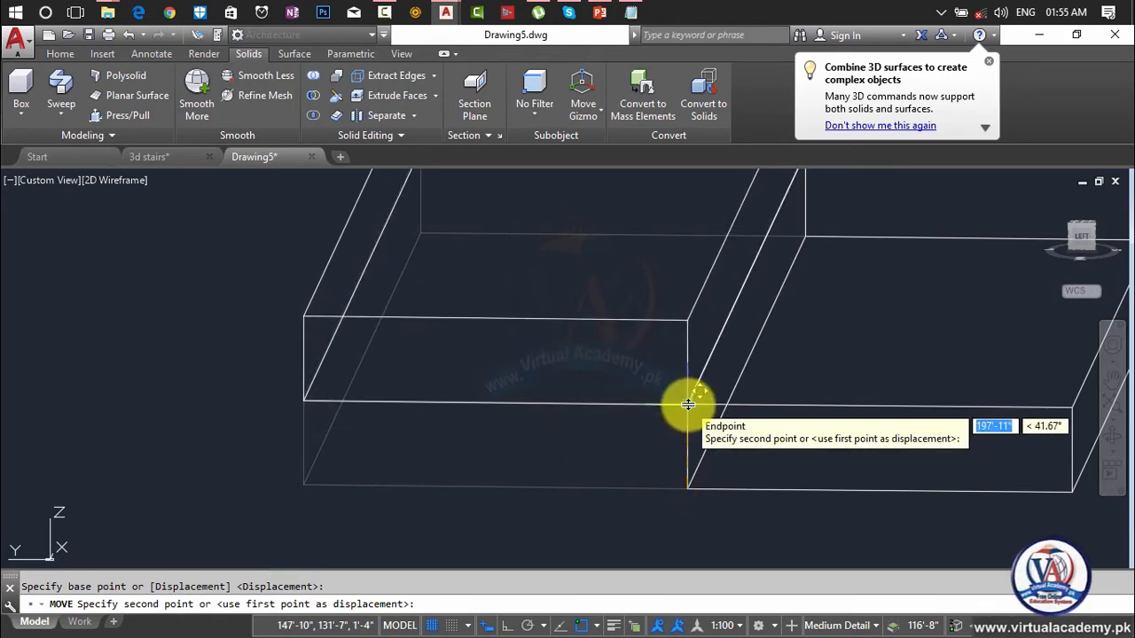
{"action": "key", "text": "Return"}
{"action": "scroll", "coordinate": [688, 408], "scroll_direction": "down", "scroll_amount": 5}
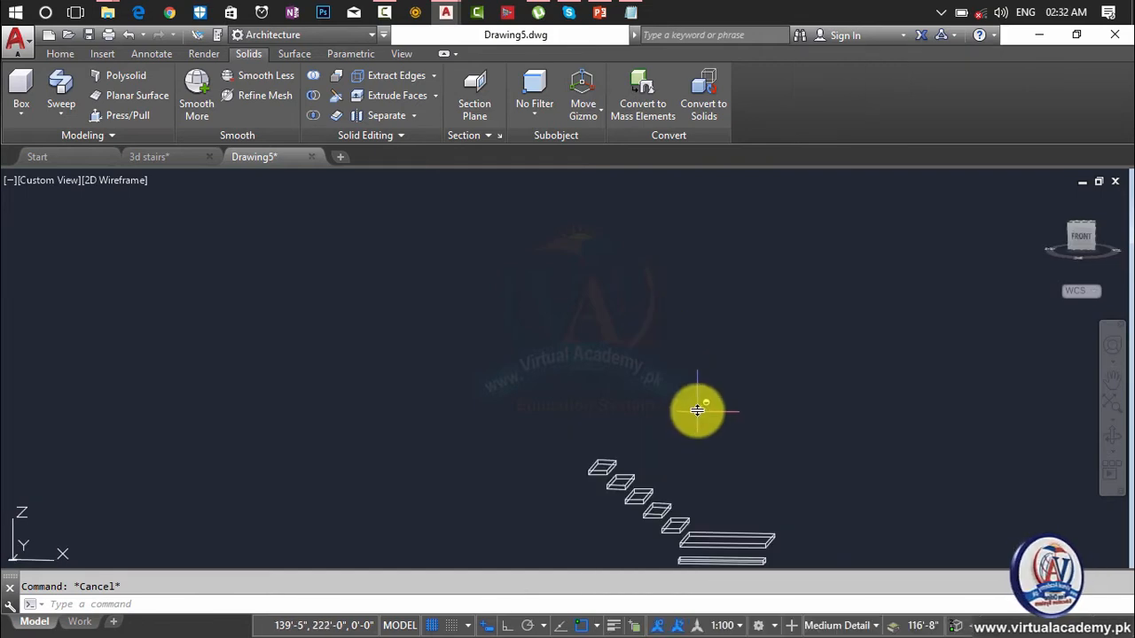
- Erase the second and third flat tread outlines of the shorter flight from the ground-level plan
{"action": "middle_click_drag", "start_coordinate": [697, 409], "coordinate": [611, 213], "text": "shift"}
{"action": "scroll", "coordinate": [649, 334], "scroll_direction": "up", "scroll_amount": 5}
{"action": "scroll", "coordinate": [614, 329], "scroll_direction": "down", "scroll_amount": 5}
{"action": "middle_click_drag", "start_coordinate": [603, 351], "coordinate": [603, 355]}
{"action": "scroll", "coordinate": [590, 455], "scroll_direction": "up", "scroll_amount": 6}
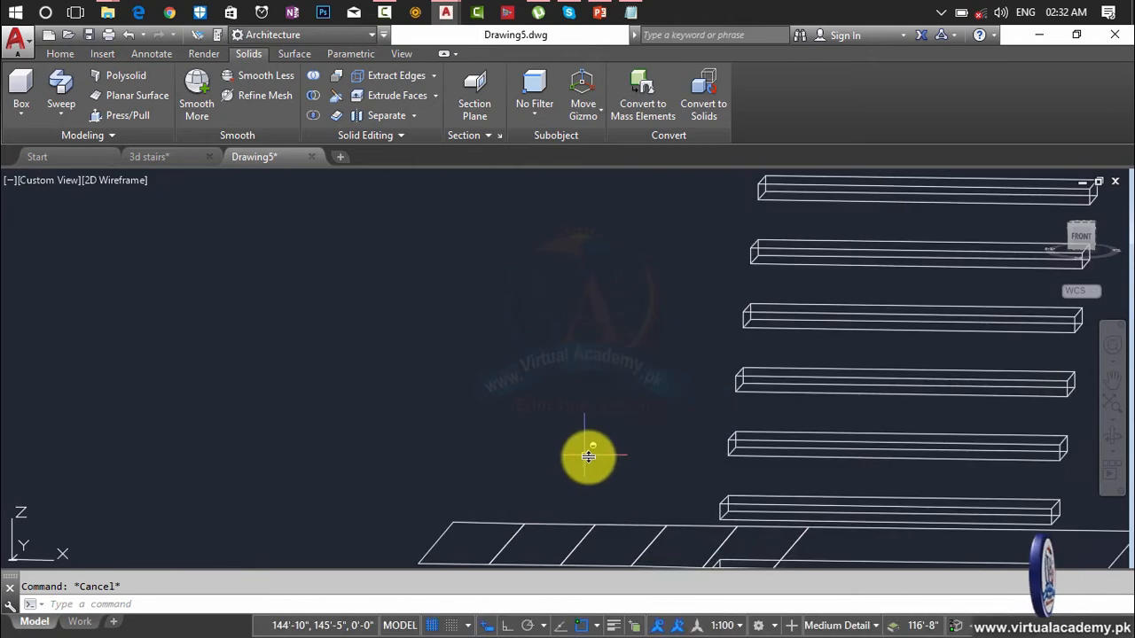
{"action": "left_click", "coordinate": [593, 461]}
{"action": "left_click", "coordinate": [550, 560]}
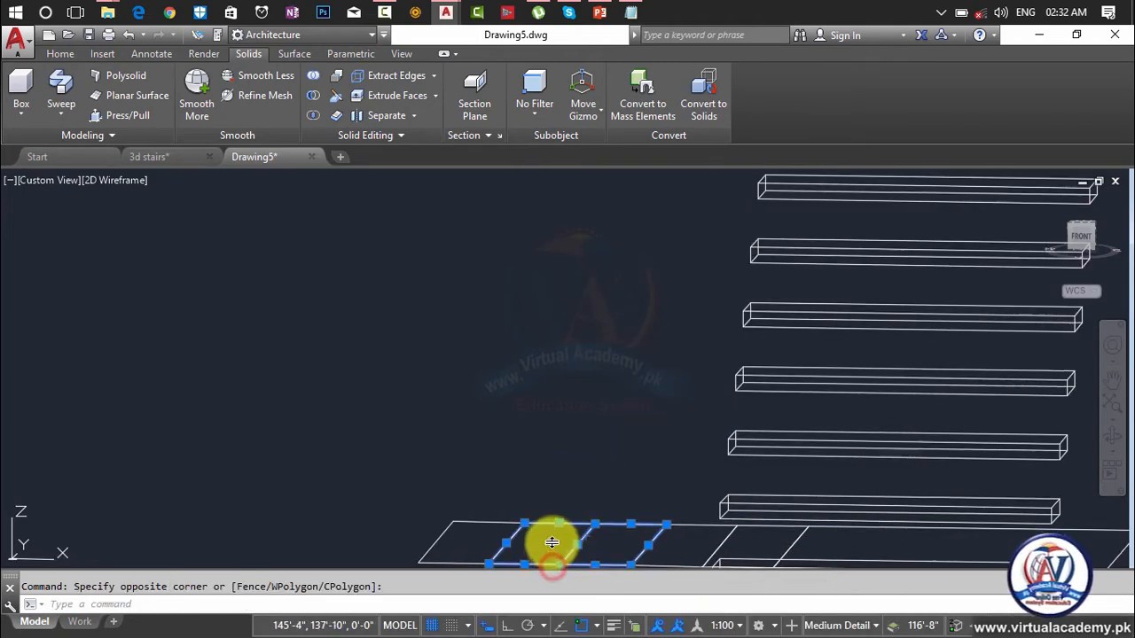
{"action": "middle_click_drag", "start_coordinate": [550, 540], "coordinate": [560, 413]}
{"action": "key", "text": "Delete"}
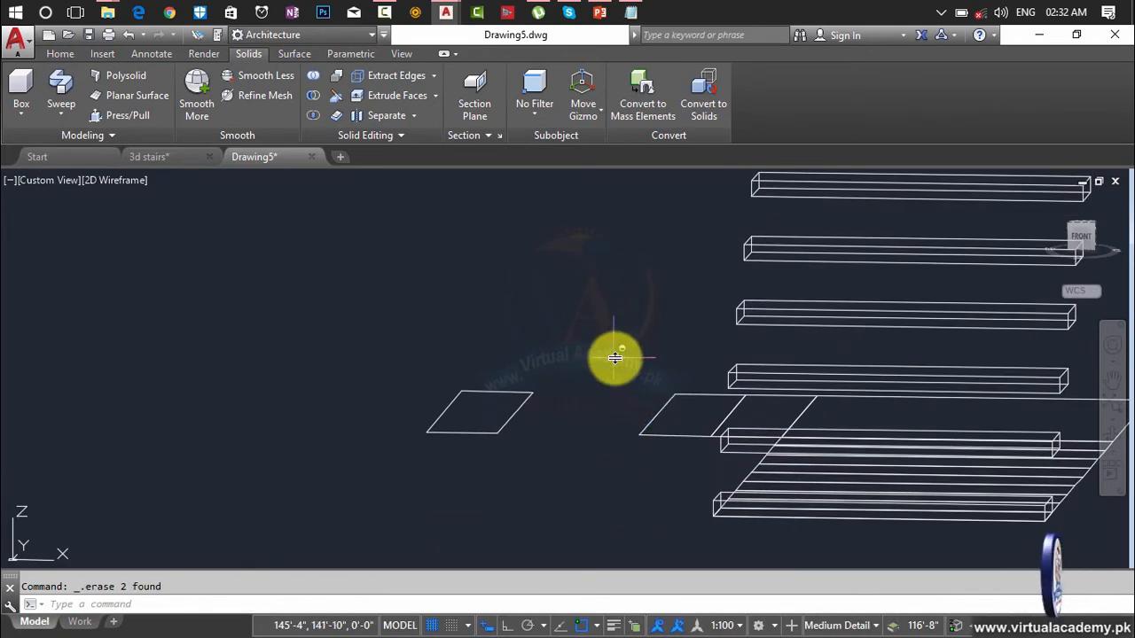
- Erase the shorter flight's outermost and fourth flat tread outlines from the ground-level plan
{"action": "left_click", "coordinate": [616, 354]}
{"action": "left_click", "coordinate": [491, 423]}
{"action": "key", "text": "Delete"}
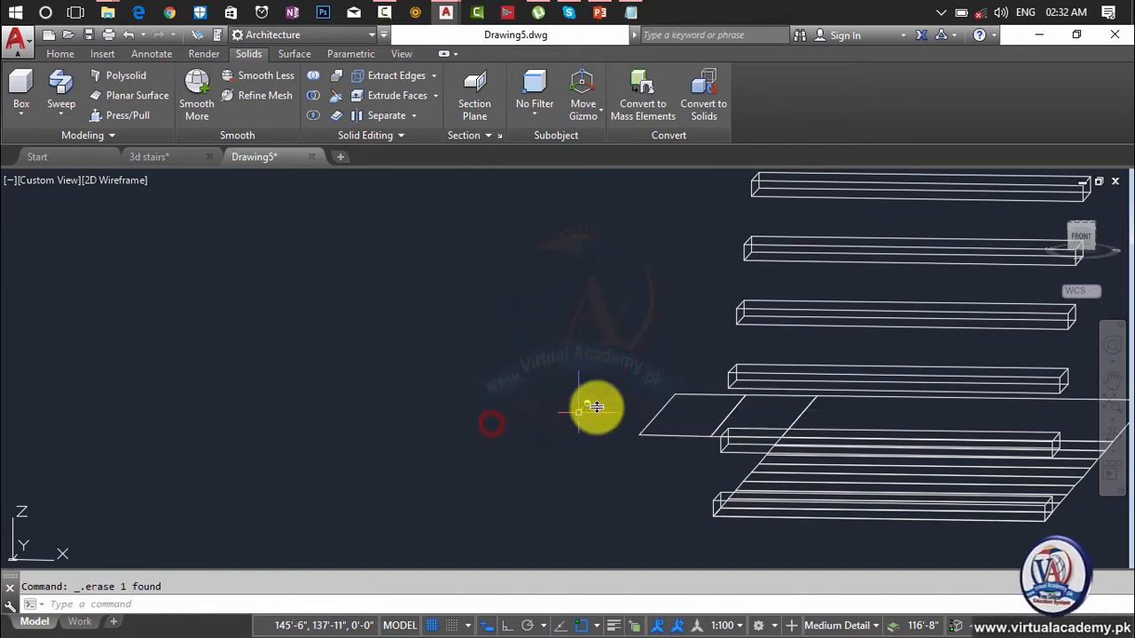
{"action": "left_click", "coordinate": [667, 379]}
{"action": "left_click", "coordinate": [659, 434]}
{"action": "scroll", "coordinate": [791, 427], "scroll_direction": "down", "scroll_amount": 2}
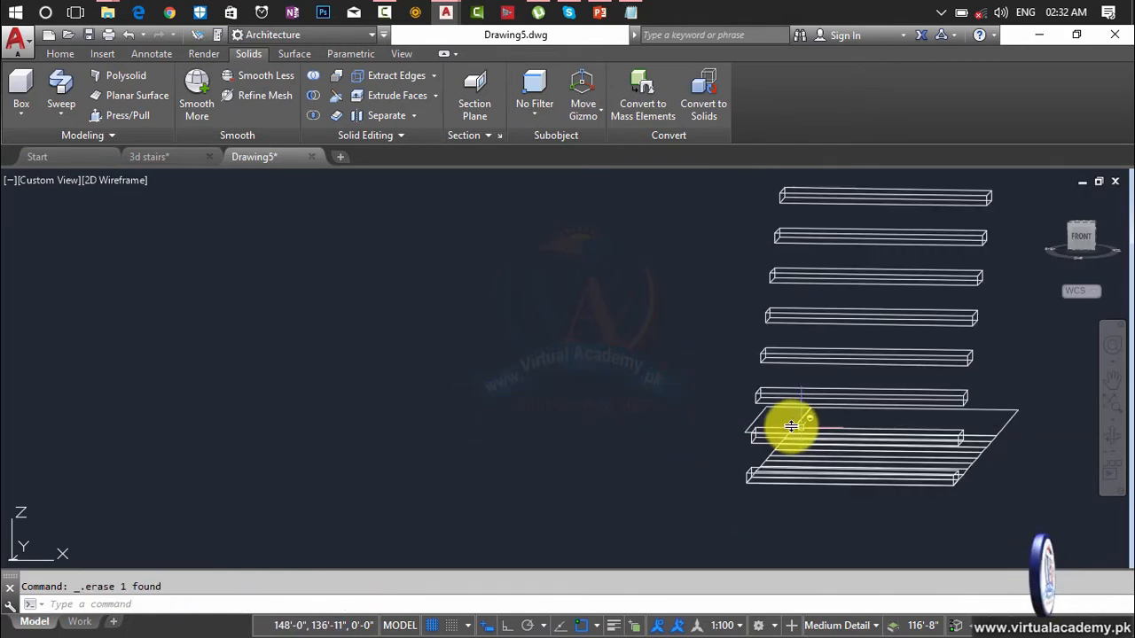
- Erase the remaining ground-level plan outlines of the landing and both flights, keeping only the raised slabs and the first tread slab
{"action": "middle_click_drag", "start_coordinate": [755, 414], "coordinate": [692, 413]}
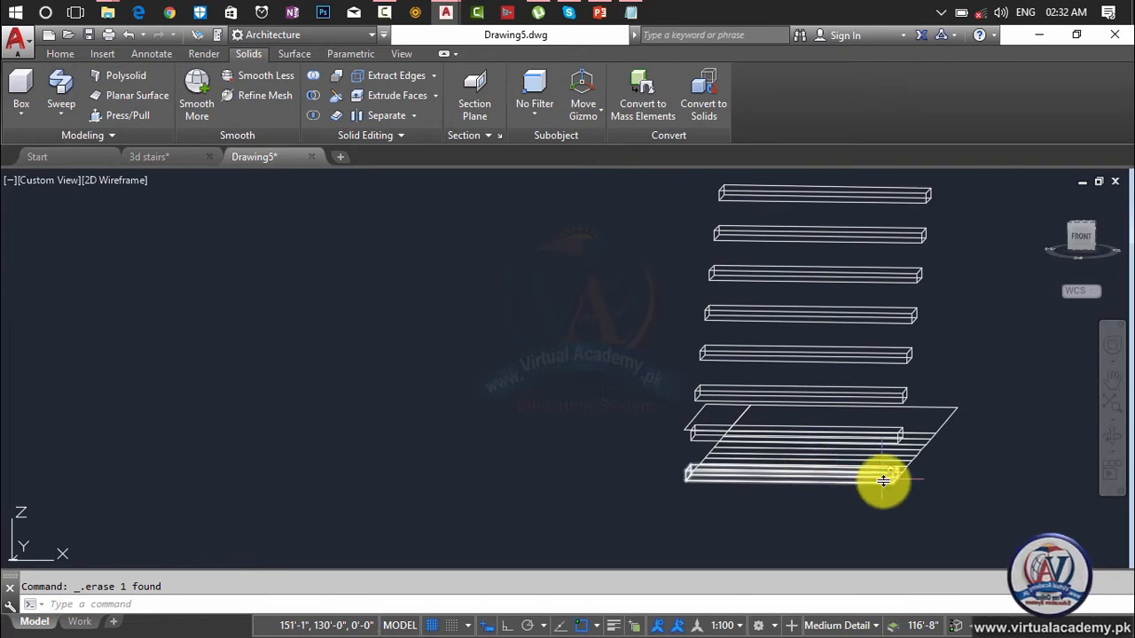
{"action": "middle_click_drag", "start_coordinate": [780, 466], "coordinate": [828, 459], "text": "shift"}
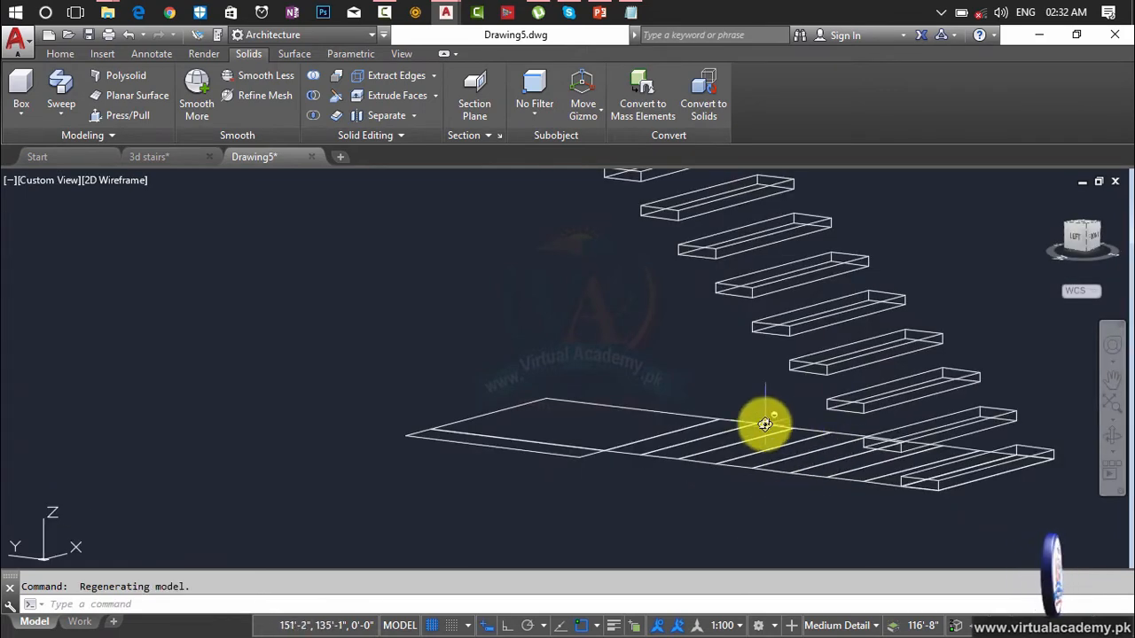
{"action": "left_click", "coordinate": [762, 417]}
{"action": "left_click", "coordinate": [527, 485]}
{"action": "key", "text": "Delete"}
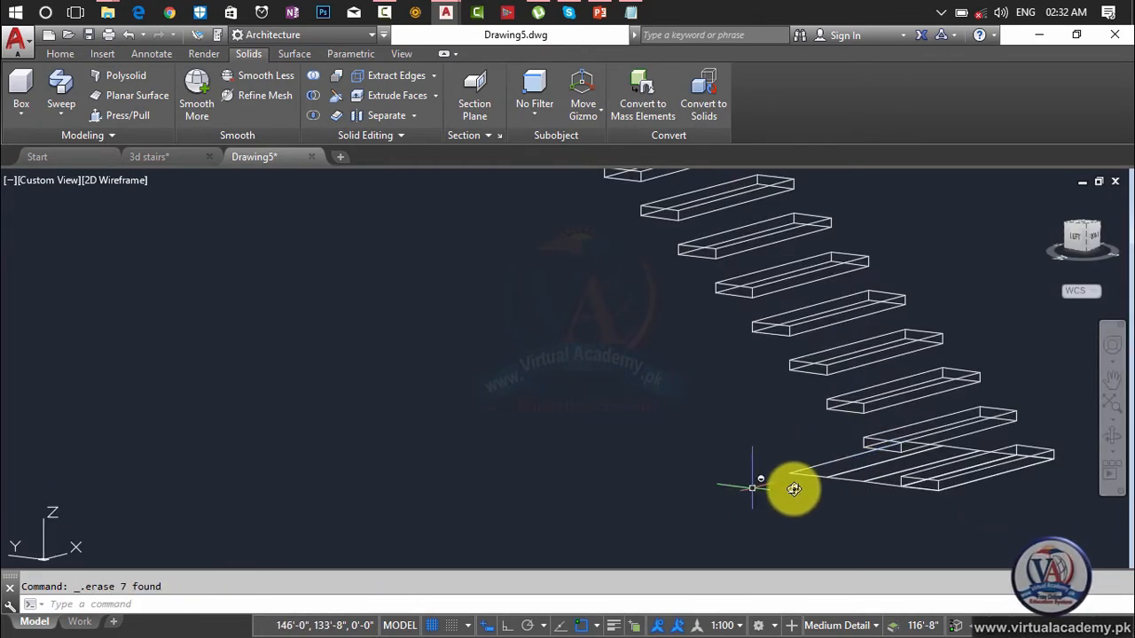
{"action": "scroll", "coordinate": [792, 484], "scroll_direction": "up", "scroll_amount": 4}
{"action": "left_click", "coordinate": [903, 498]}
{"action": "left_click", "coordinate": [651, 483]}
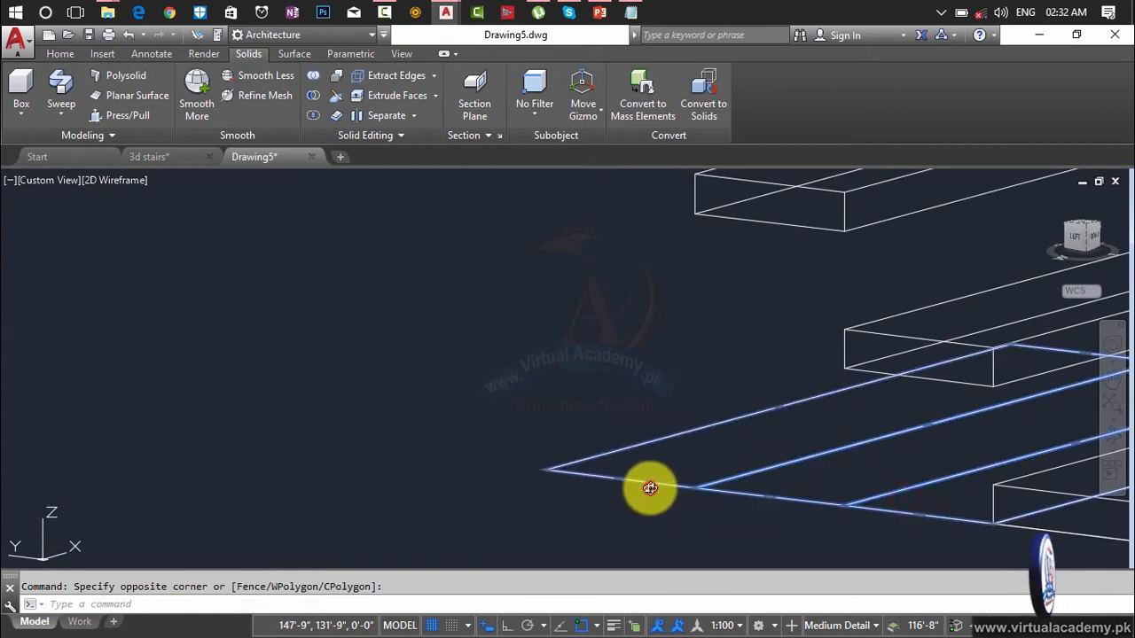
{"action": "key", "text": "Delete"}
{"action": "scroll", "coordinate": [683, 483], "scroll_direction": "down", "scroll_amount": 3}
{"action": "scroll", "coordinate": [709, 452], "scroll_direction": "down", "scroll_amount": 3}
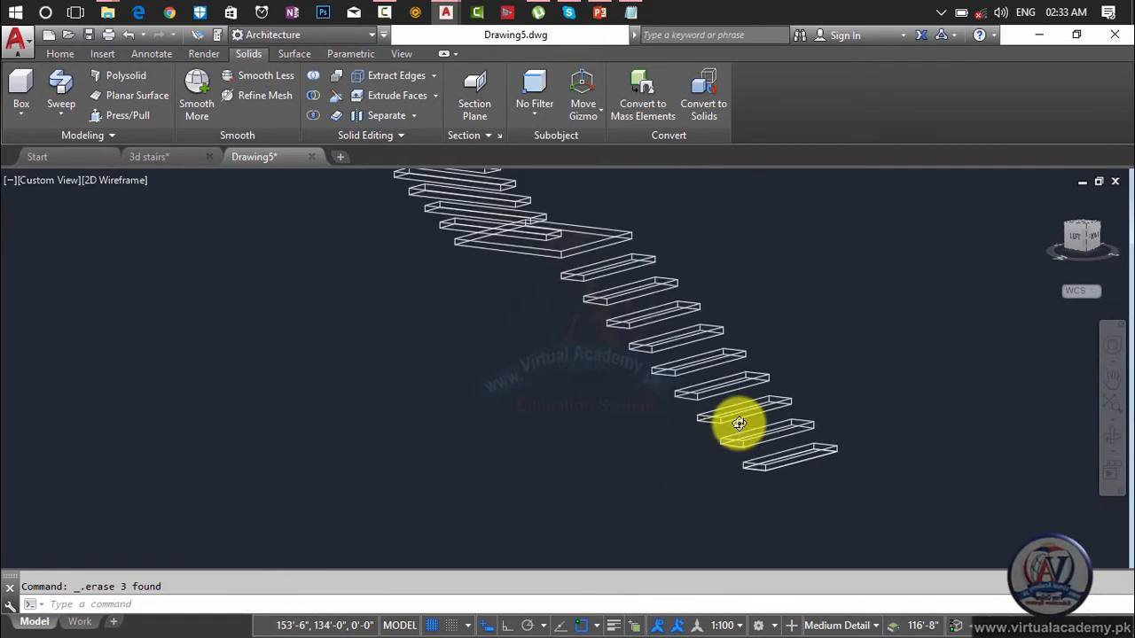
- Inspect the slab staircase in the Realistic visual style from different angles, then return to 2D Wireframe
{"action": "scroll", "coordinate": [747, 329], "scroll_direction": "up", "scroll_amount": 4}
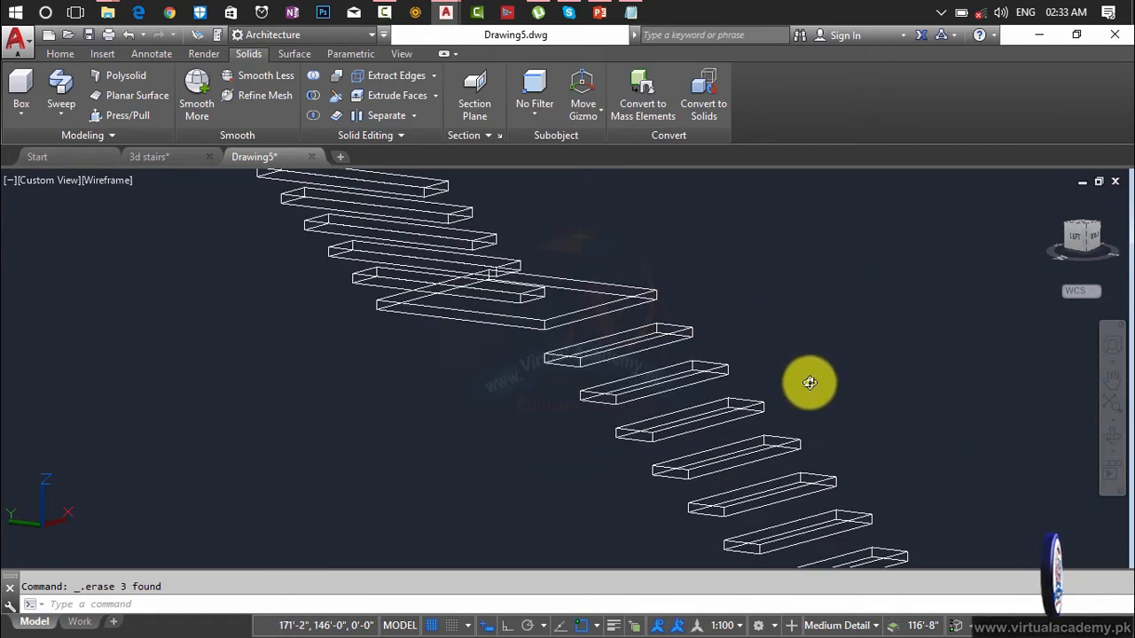
{"action": "middle_click_drag", "start_coordinate": [805, 380], "coordinate": [402, 295], "text": "shift"}
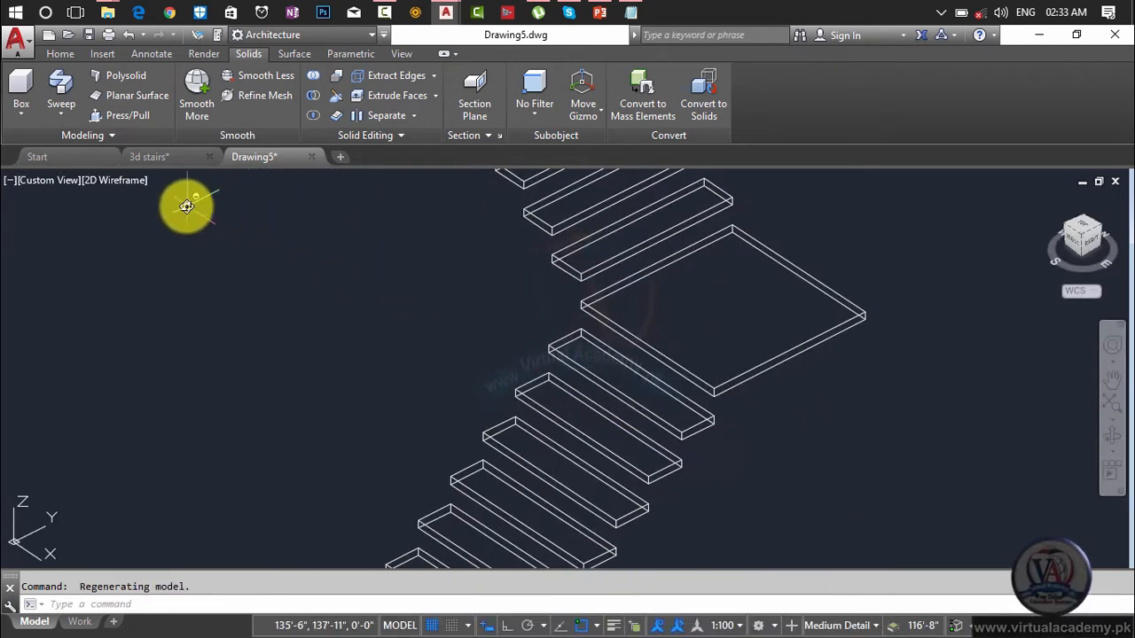
{"action": "left_click", "coordinate": [121, 186]}
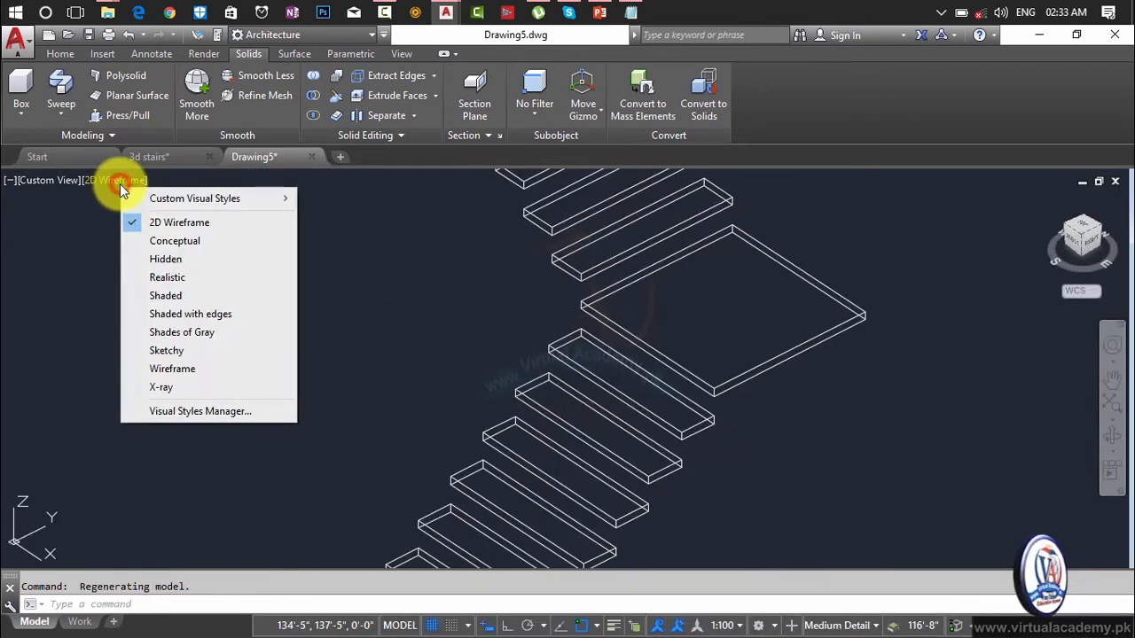
{"action": "left_click", "coordinate": [167, 278]}
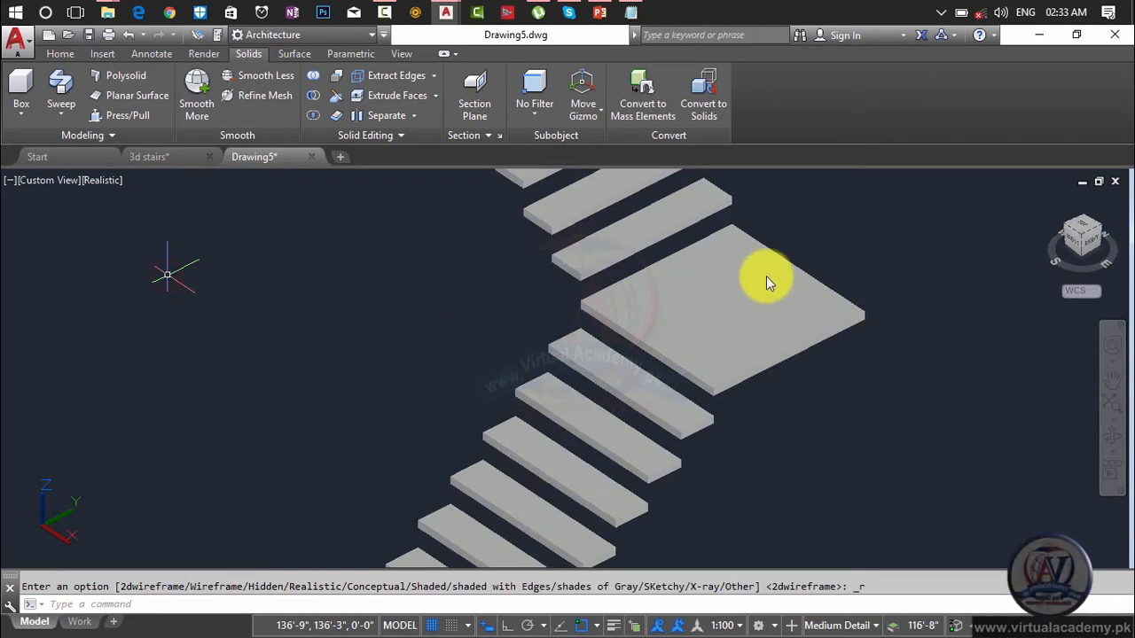
{"action": "scroll", "coordinate": [780, 274], "scroll_direction": "down", "scroll_amount": 2}
{"action": "scroll", "coordinate": [740, 302], "scroll_direction": "down", "scroll_amount": 2}
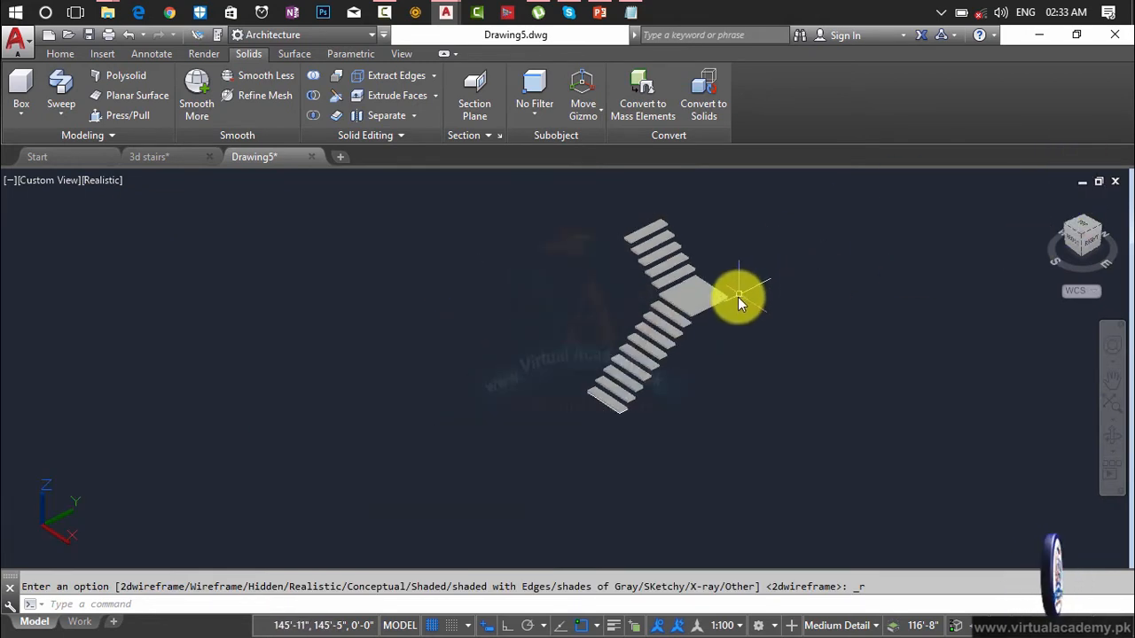
{"action": "middle_click_drag", "start_coordinate": [735, 299], "coordinate": [772, 299], "text": "shift"}
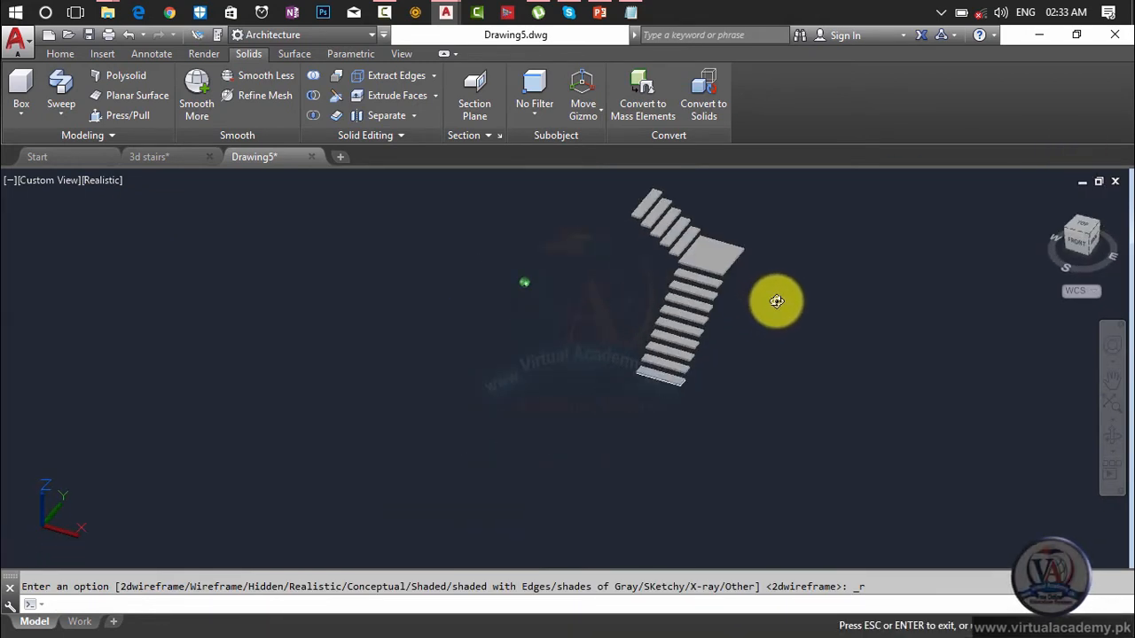
{"action": "scroll", "coordinate": [679, 385], "scroll_direction": "up", "scroll_amount": 4}
{"action": "scroll", "coordinate": [687, 382], "scroll_direction": "down", "scroll_amount": 2}
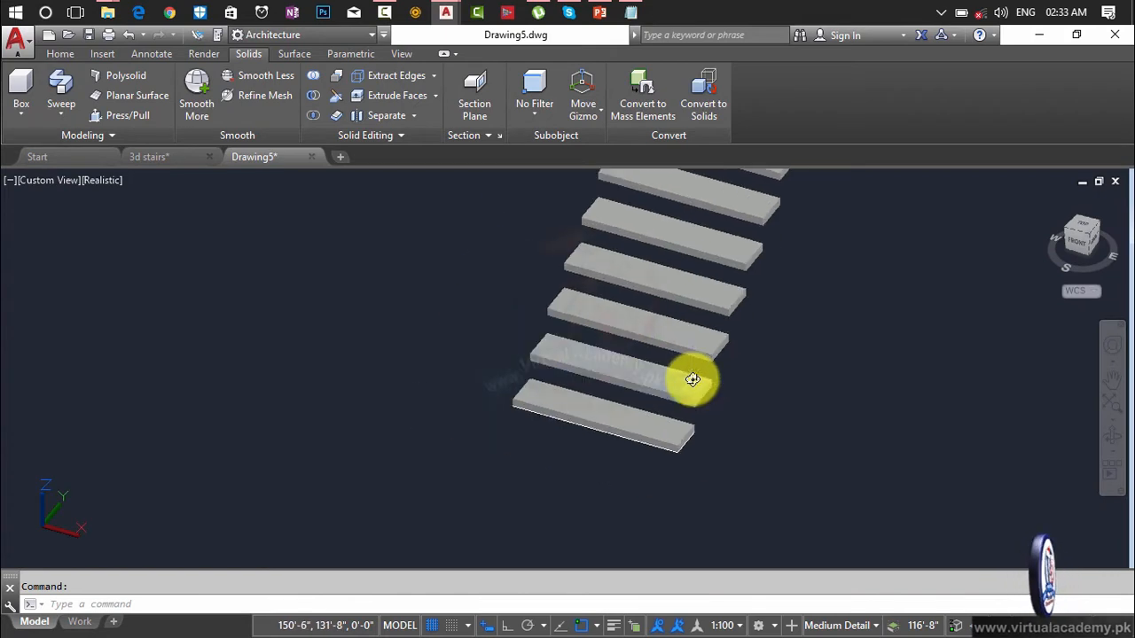
{"action": "middle_click_drag", "start_coordinate": [708, 499], "coordinate": [709, 506]}
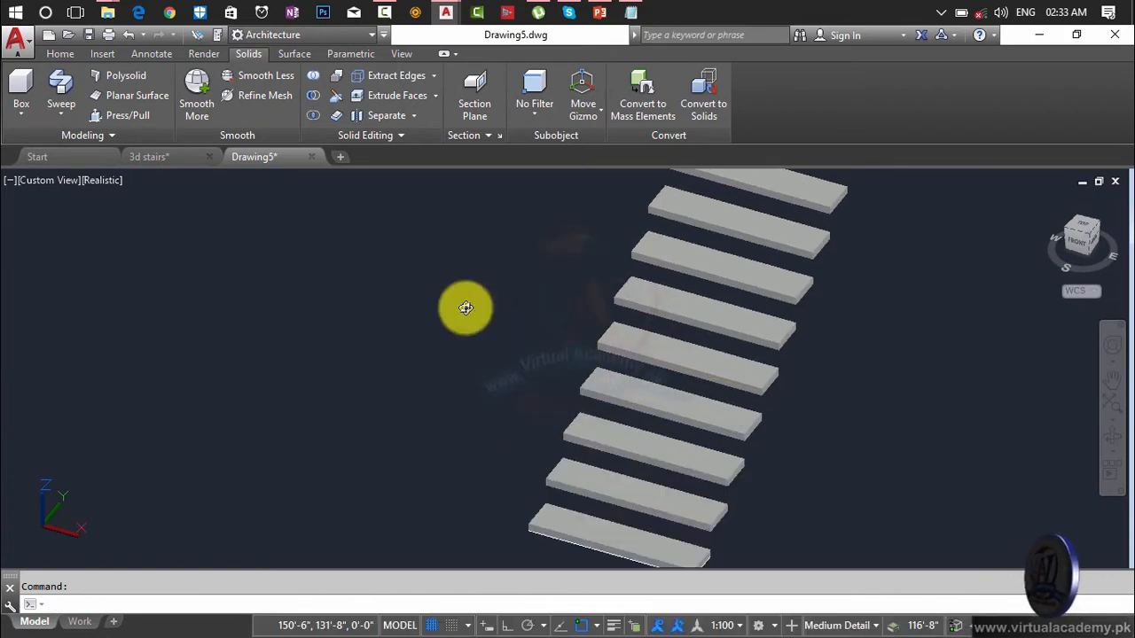
{"action": "left_click", "coordinate": [94, 181]}
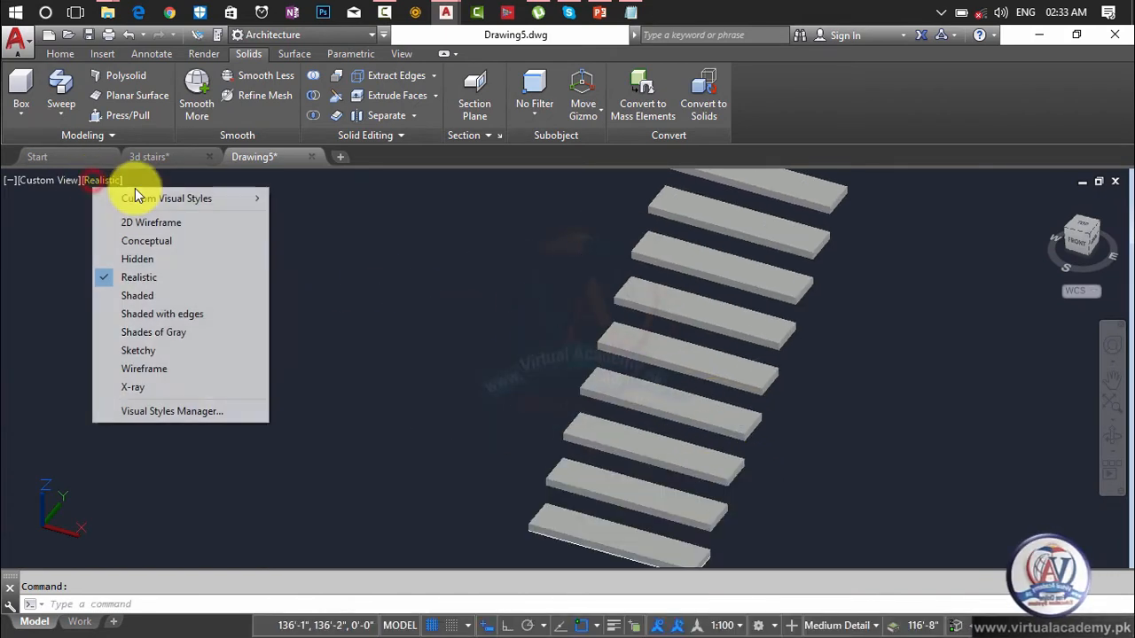
{"action": "left_click", "coordinate": [154, 229]}
- Copy the longer flight's highest tread slab by its lower front corner onto the matching lower corner of the landing
{"action": "middle_click_drag", "start_coordinate": [664, 321], "coordinate": [774, 365], "text": "shift"}
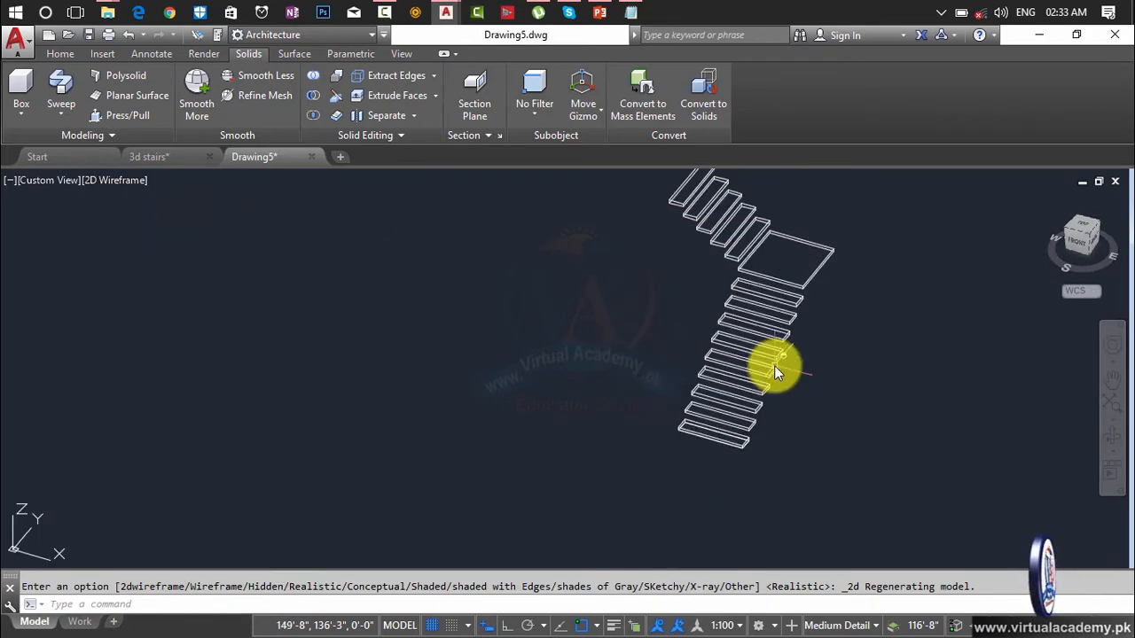
{"action": "scroll", "coordinate": [738, 449], "scroll_direction": "up", "scroll_amount": 5}
{"action": "middle_click_drag", "start_coordinate": [738, 449], "coordinate": [631, 340]}
{"action": "scroll", "coordinate": [715, 336], "scroll_direction": "down", "scroll_amount": 6}
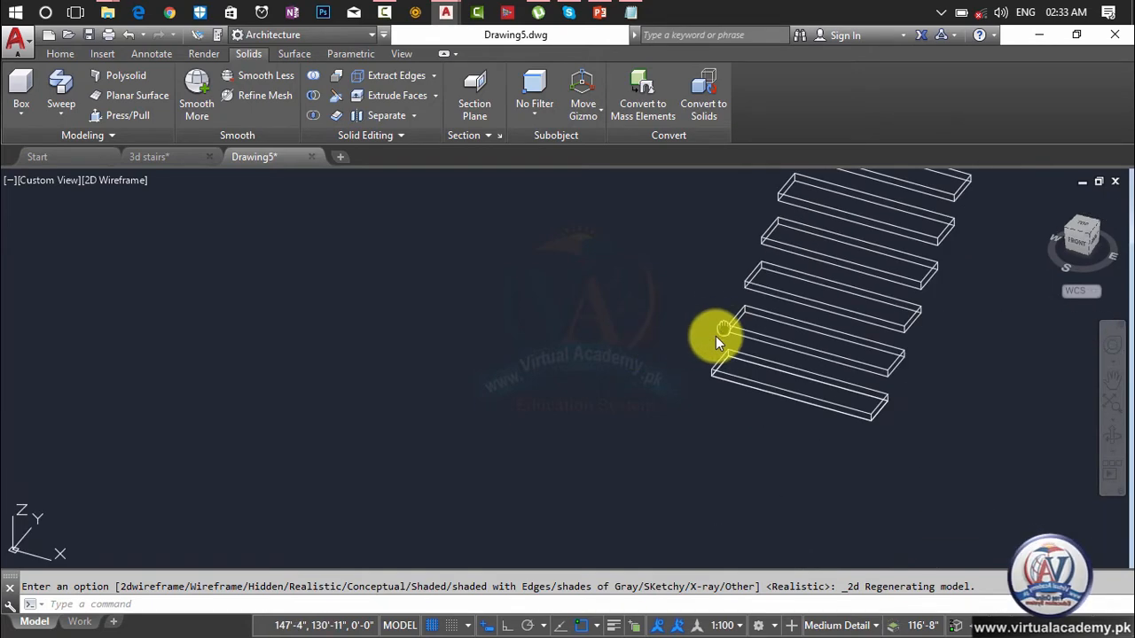
{"action": "middle_click_drag", "start_coordinate": [715, 336], "coordinate": [206, 608]}
{"action": "scroll", "coordinate": [355, 362], "scroll_direction": "up", "scroll_amount": 4}
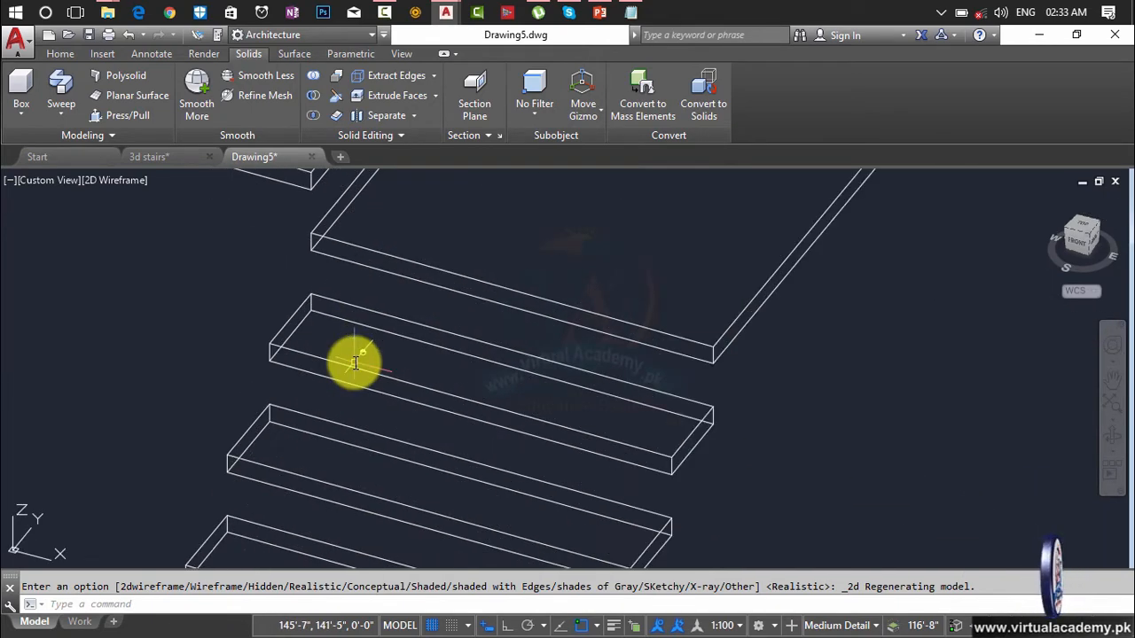
{"action": "type", "text": "p"}
{"action": "key", "text": "Return"}
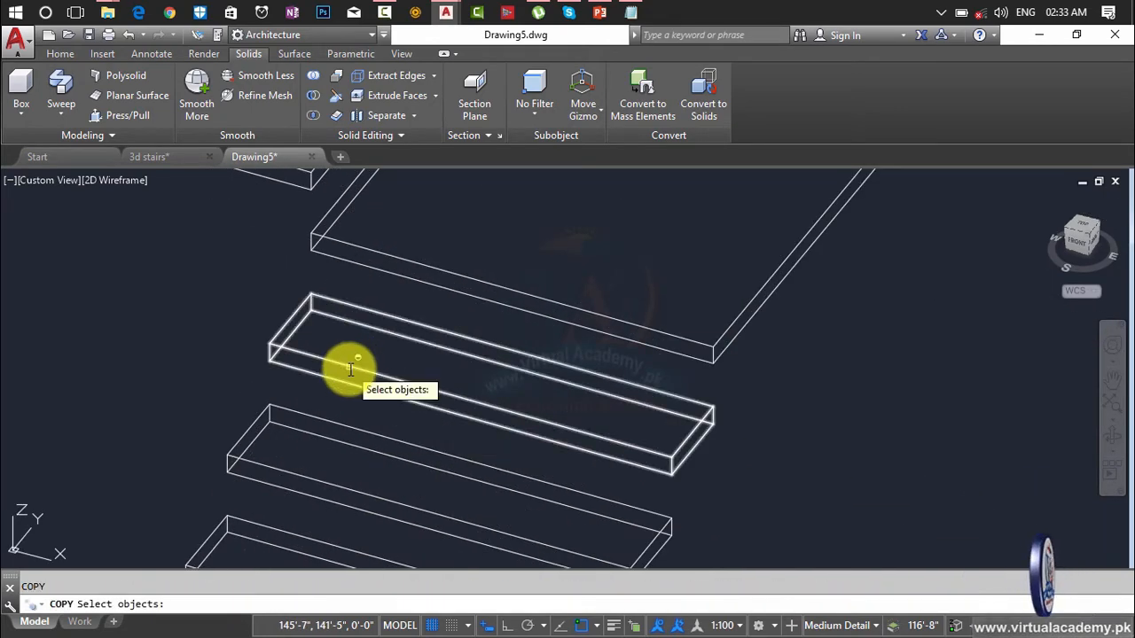
{"action": "left_click", "coordinate": [347, 371]}
{"action": "left_click", "coordinate": [348, 367]}
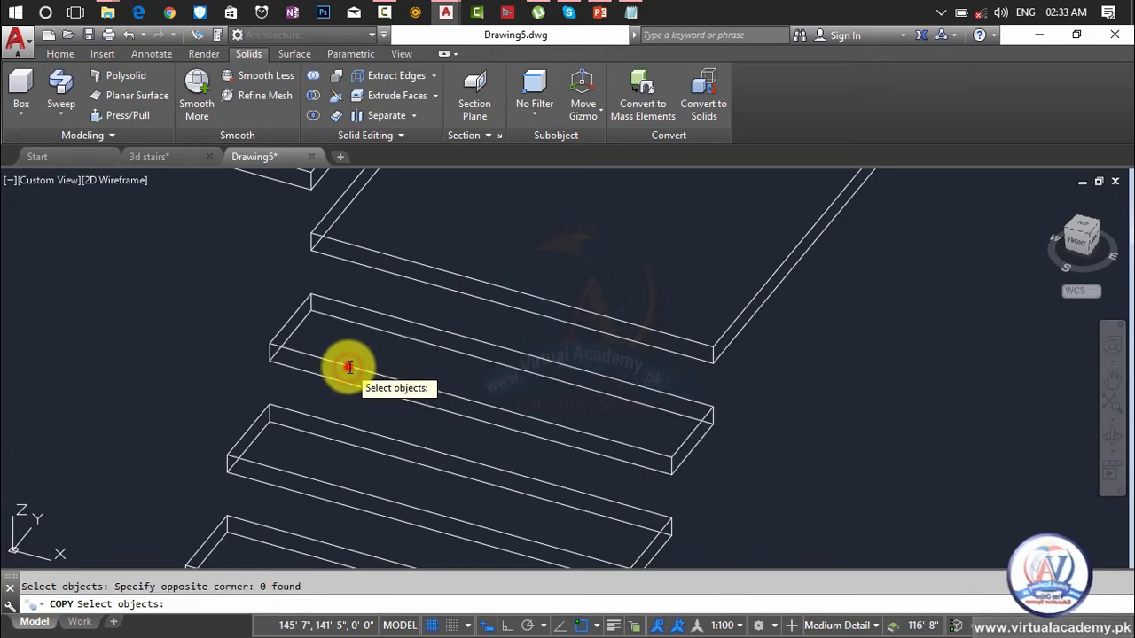
{"action": "left_click", "coordinate": [348, 368]}
{"action": "key", "text": "Return"}
{"action": "scroll", "coordinate": [322, 320], "scroll_direction": "up", "scroll_amount": 5}
{"action": "scroll", "coordinate": [315, 317], "scroll_direction": "down", "scroll_amount": 5}
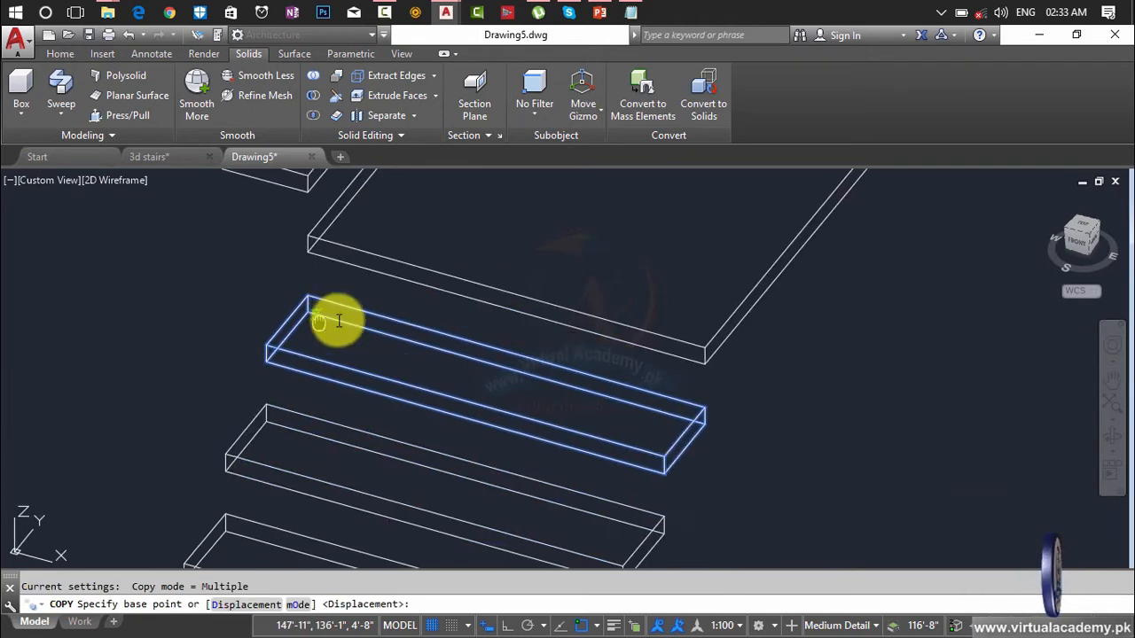
{"action": "scroll", "coordinate": [315, 345], "scroll_direction": "up", "scroll_amount": 5}
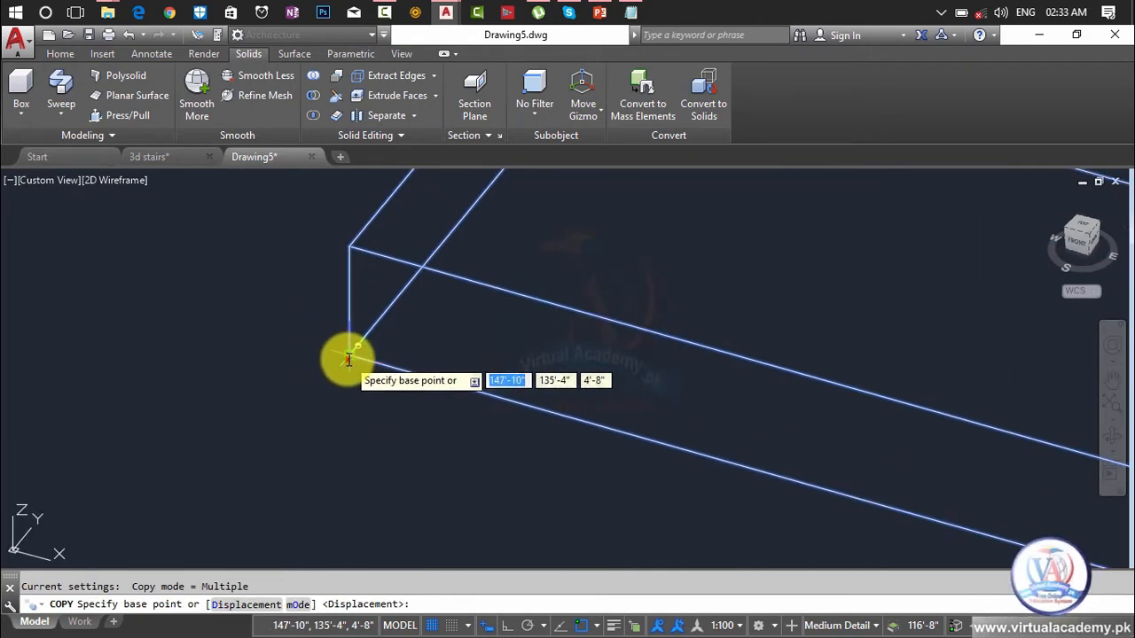
{"action": "left_click", "coordinate": [348, 359]}
{"action": "scroll", "coordinate": [343, 417], "scroll_direction": "down", "scroll_amount": 5}
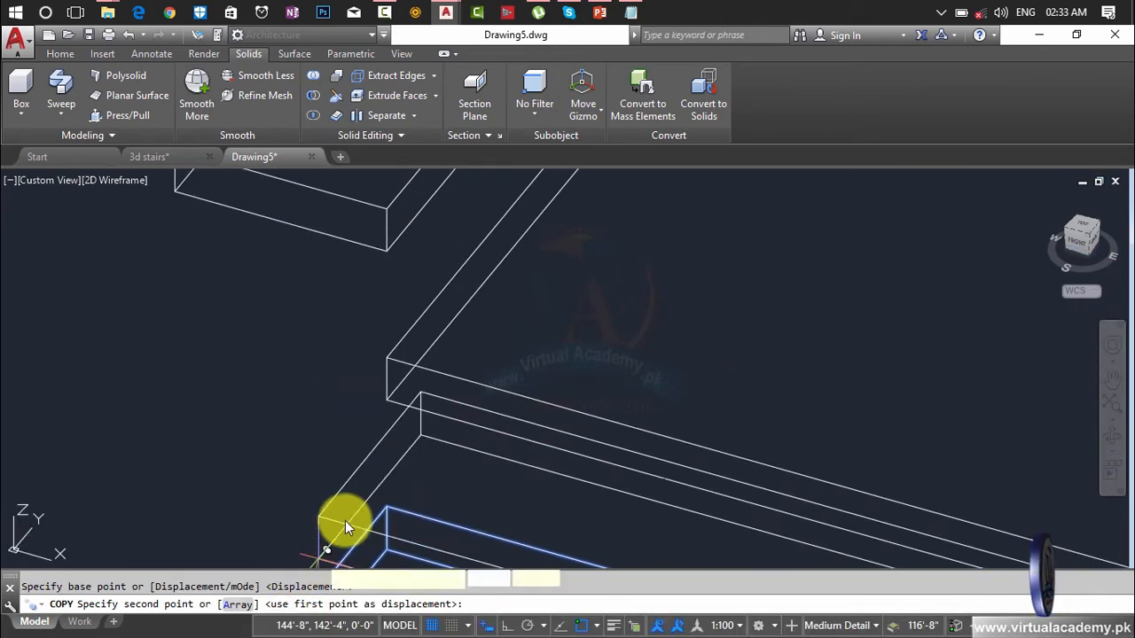
{"action": "left_click", "coordinate": [386, 398]}
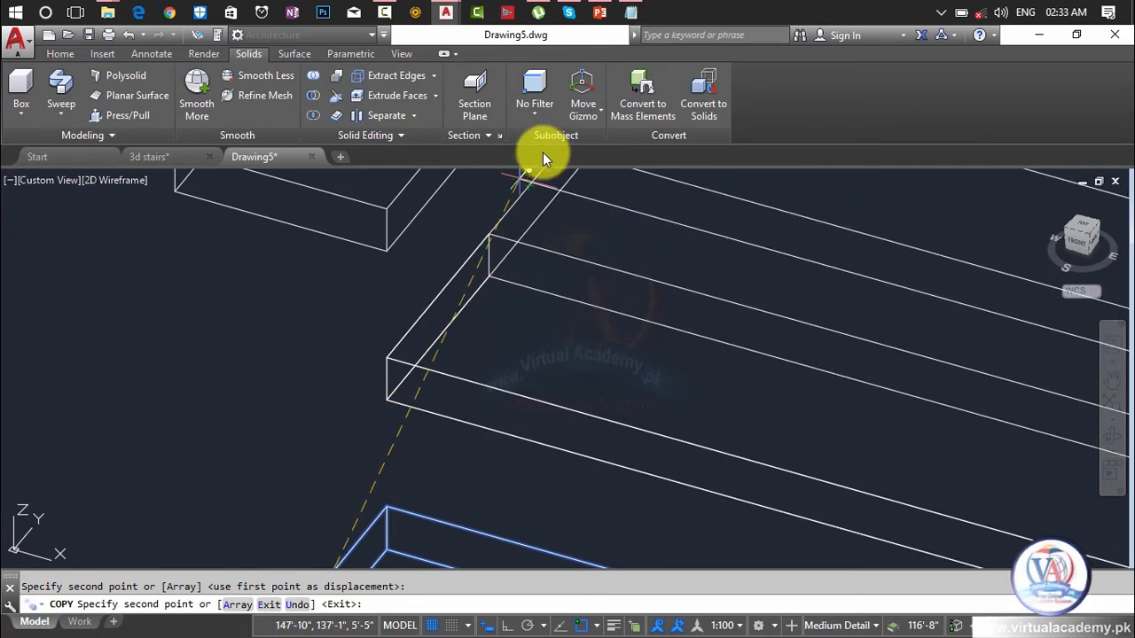
{"action": "key", "text": "Escape"}
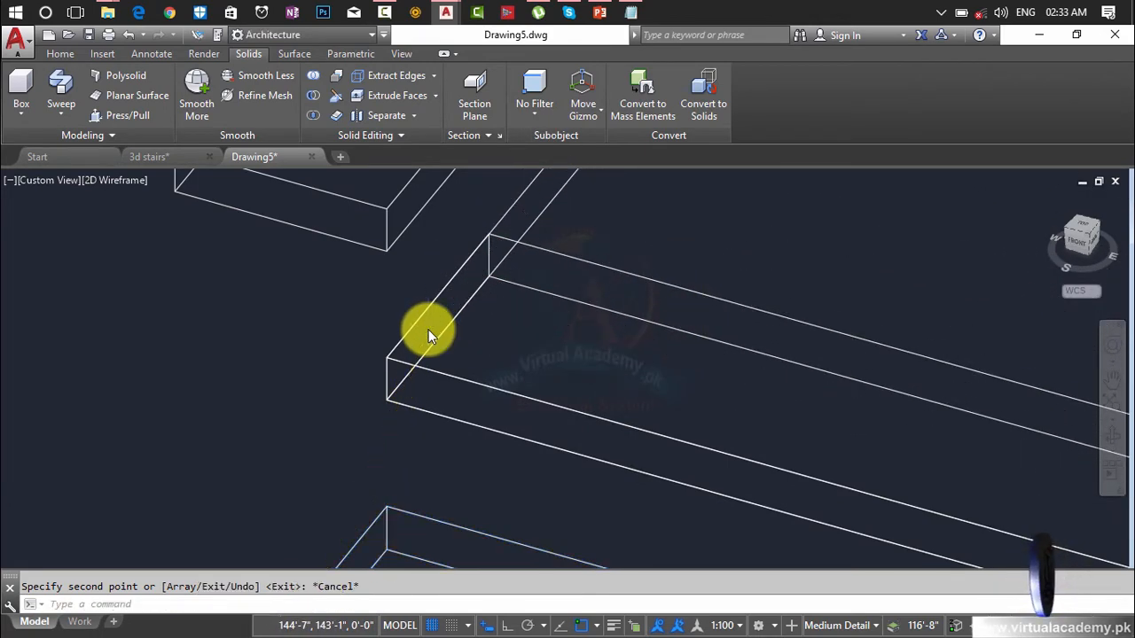
- Copy the shorter flight's tread slab nearest the landing by its lower outer corner onto the landing's same lower front corner
{"action": "scroll", "coordinate": [428, 330], "scroll_direction": "down", "scroll_amount": 5}
{"action": "scroll", "coordinate": [405, 367], "scroll_direction": "up", "scroll_amount": 3}
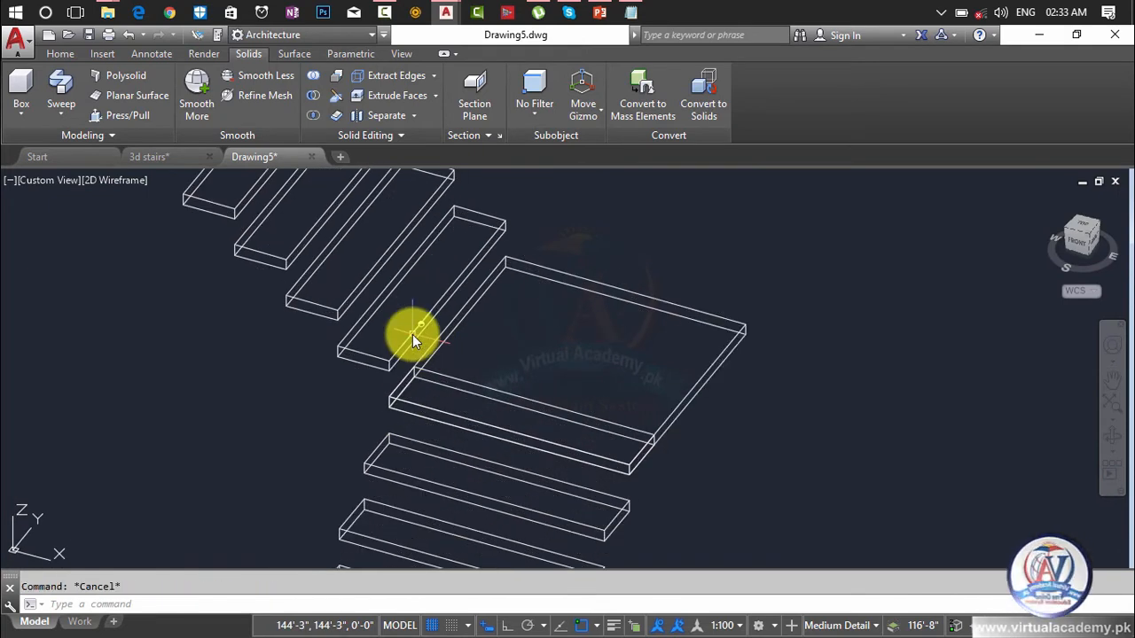
{"action": "type", "text": "cp"}
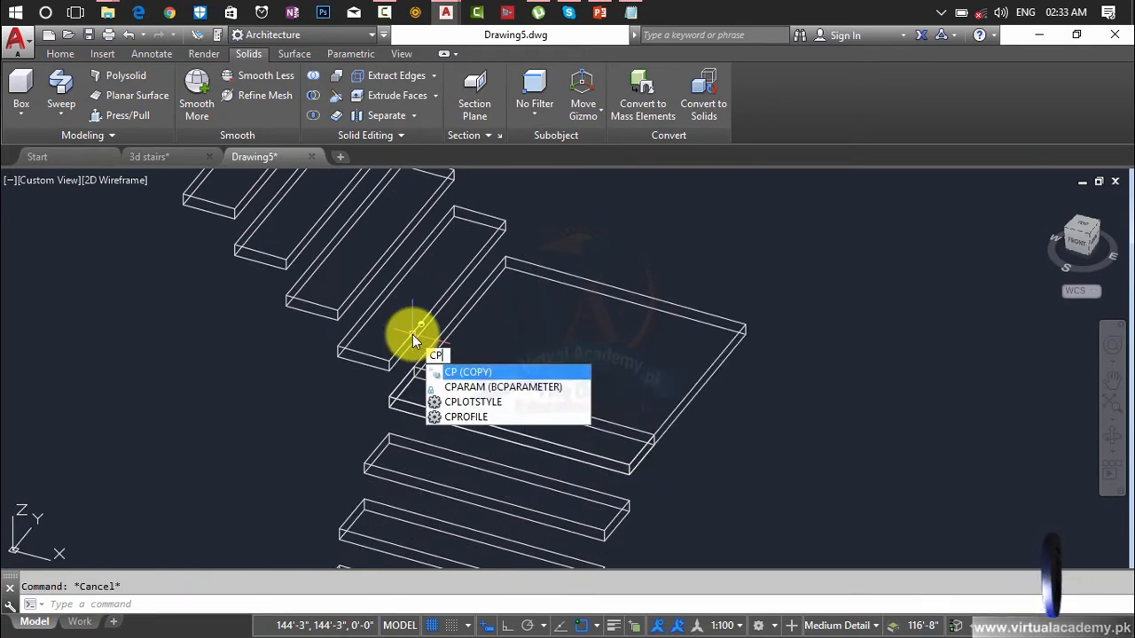
{"action": "key", "text": "Return"}
{"action": "left_click", "coordinate": [405, 344]}
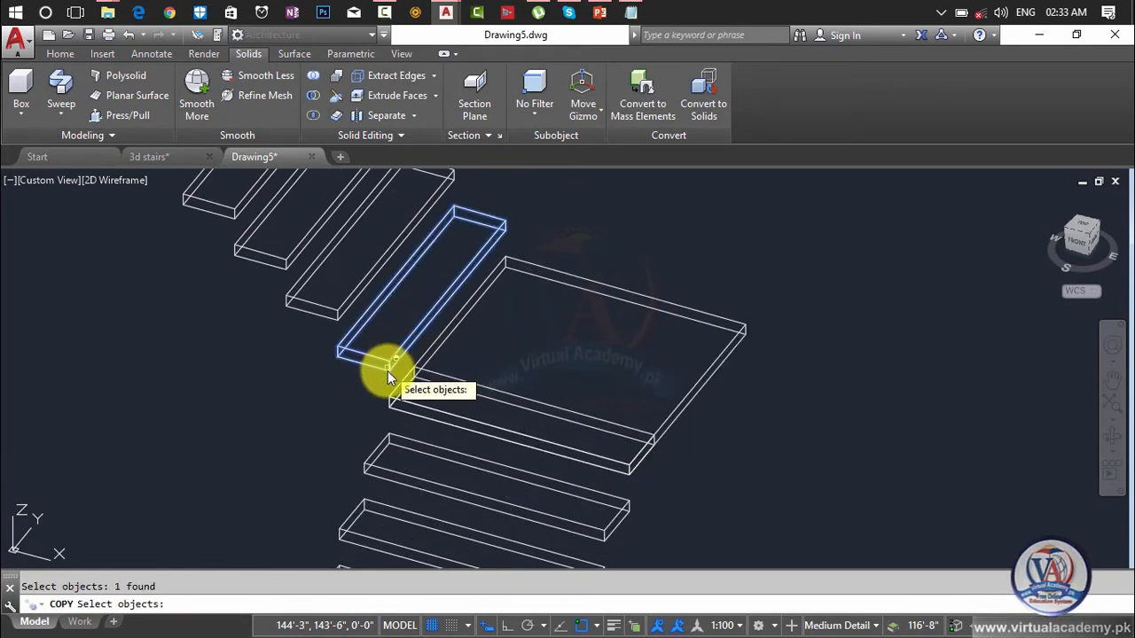
{"action": "key", "text": "Return"}
{"action": "scroll", "coordinate": [388, 372], "scroll_direction": "up", "scroll_amount": 4}
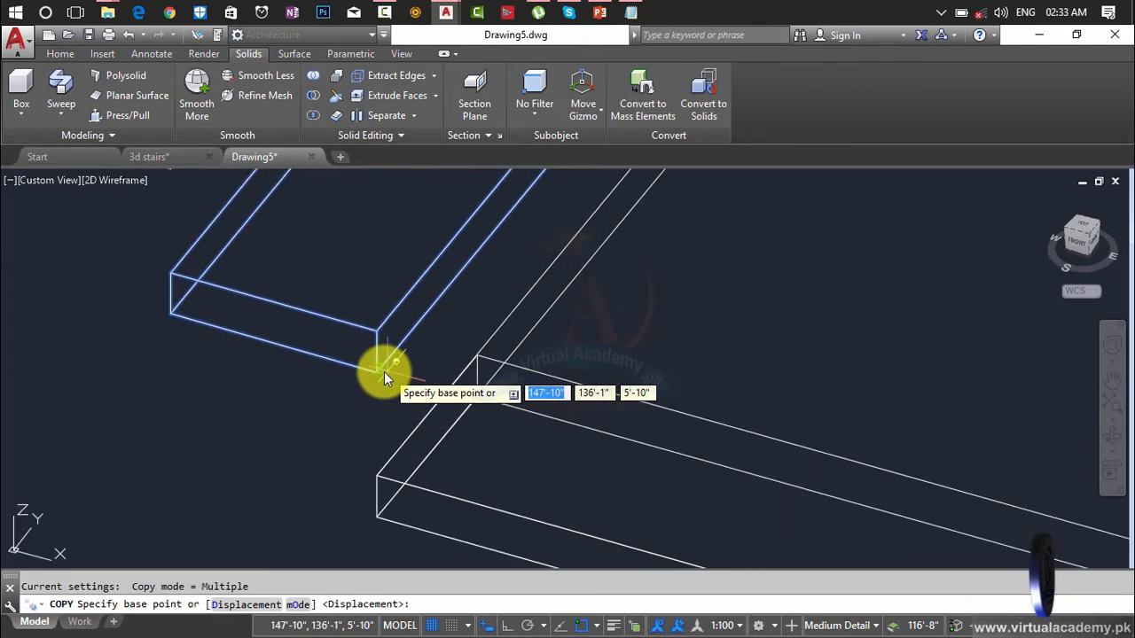
{"action": "left_click", "coordinate": [170, 313]}
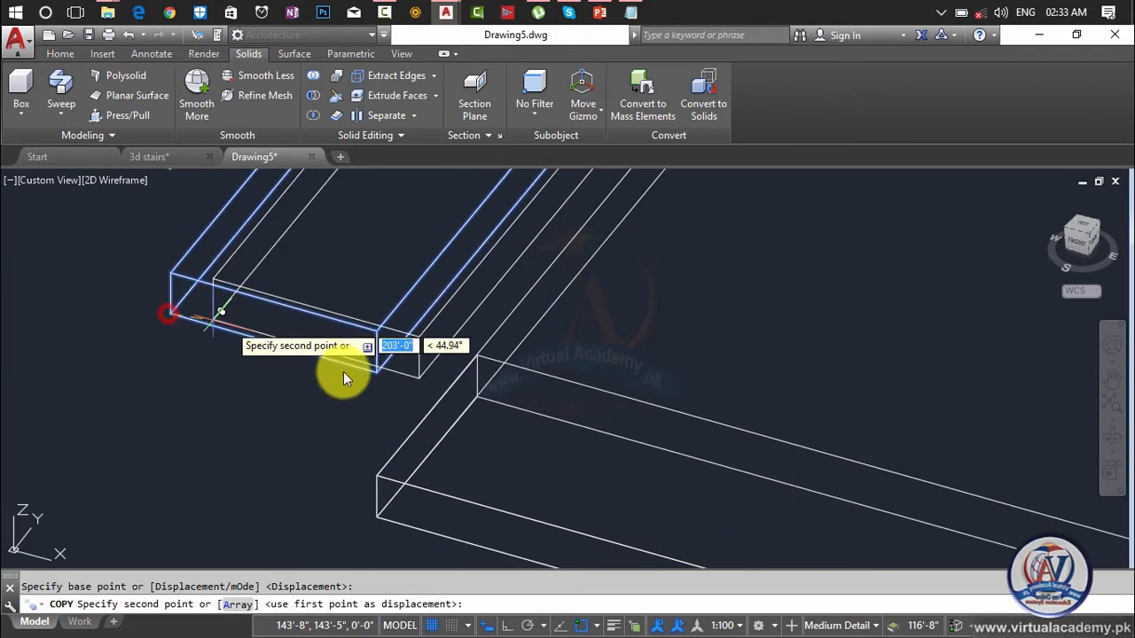
{"action": "scroll", "coordinate": [477, 399], "scroll_direction": "down", "scroll_amount": 4}
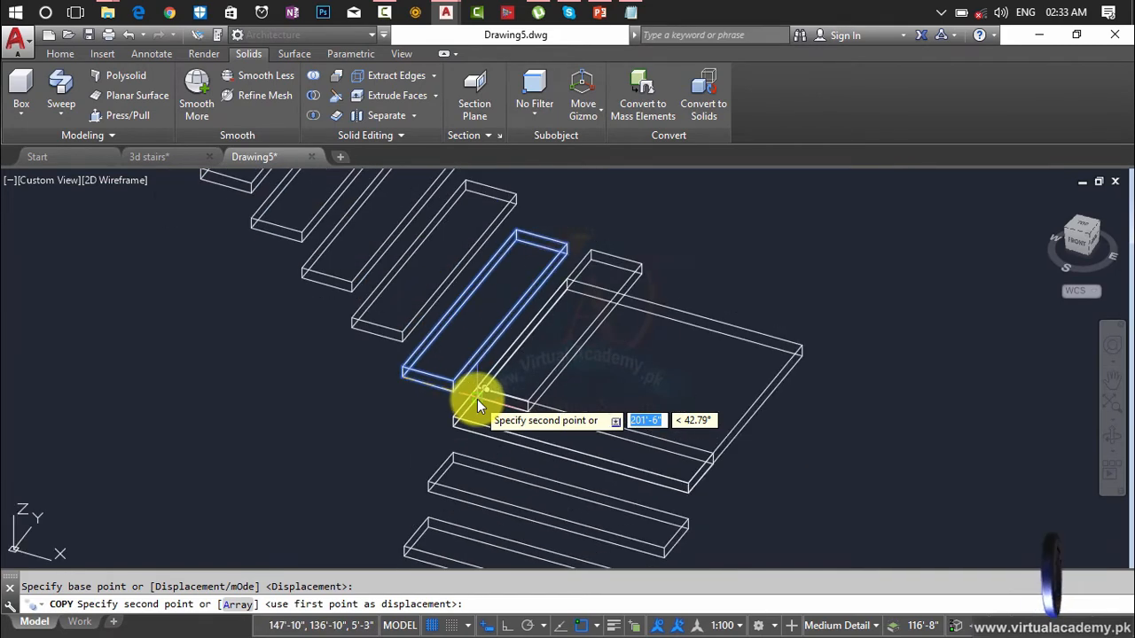
{"action": "scroll", "coordinate": [452, 415], "scroll_direction": "up", "scroll_amount": 3}
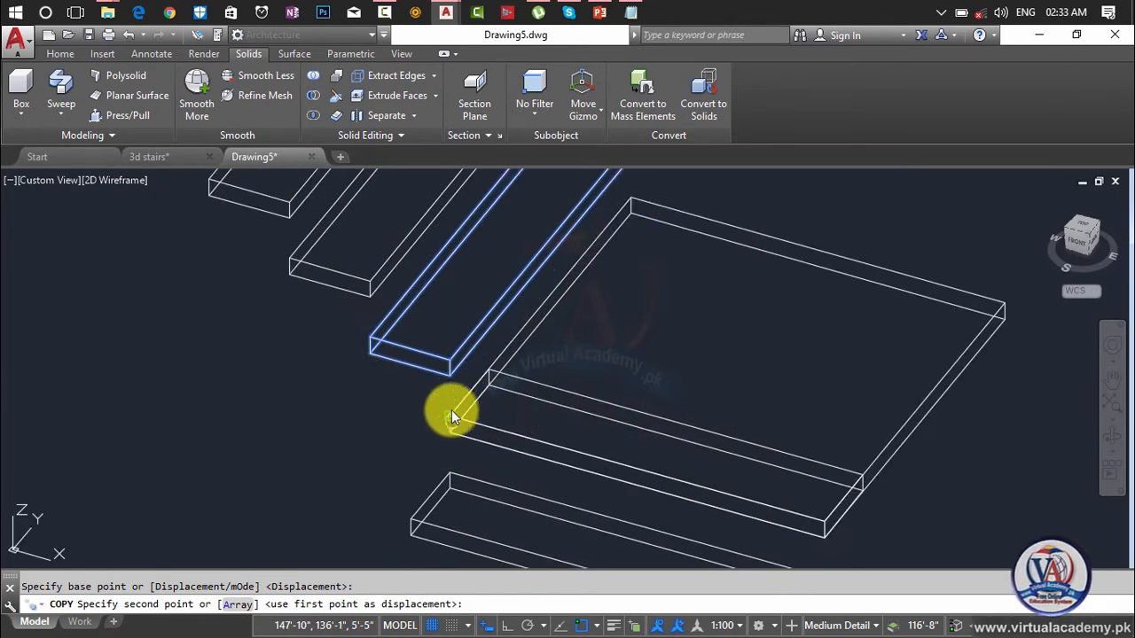
{"action": "scroll", "coordinate": [465, 396], "scroll_direction": "up", "scroll_amount": 3}
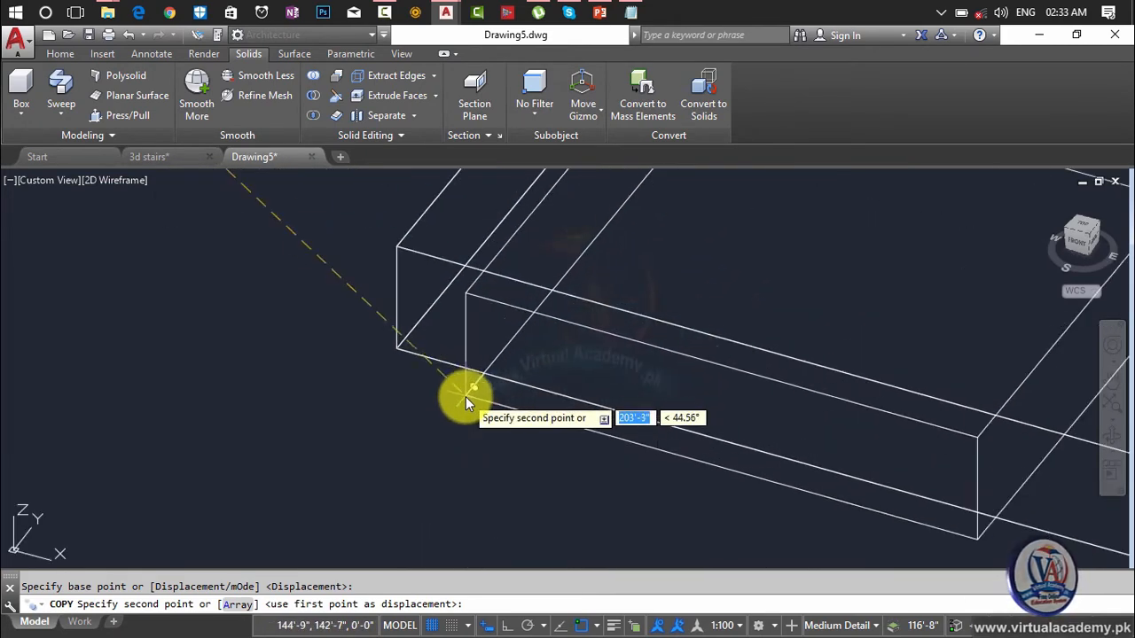
{"action": "left_click", "coordinate": [406, 350]}
{"action": "scroll", "coordinate": [408, 350], "scroll_direction": "down", "scroll_amount": 5}
{"action": "key", "text": "Escape"}
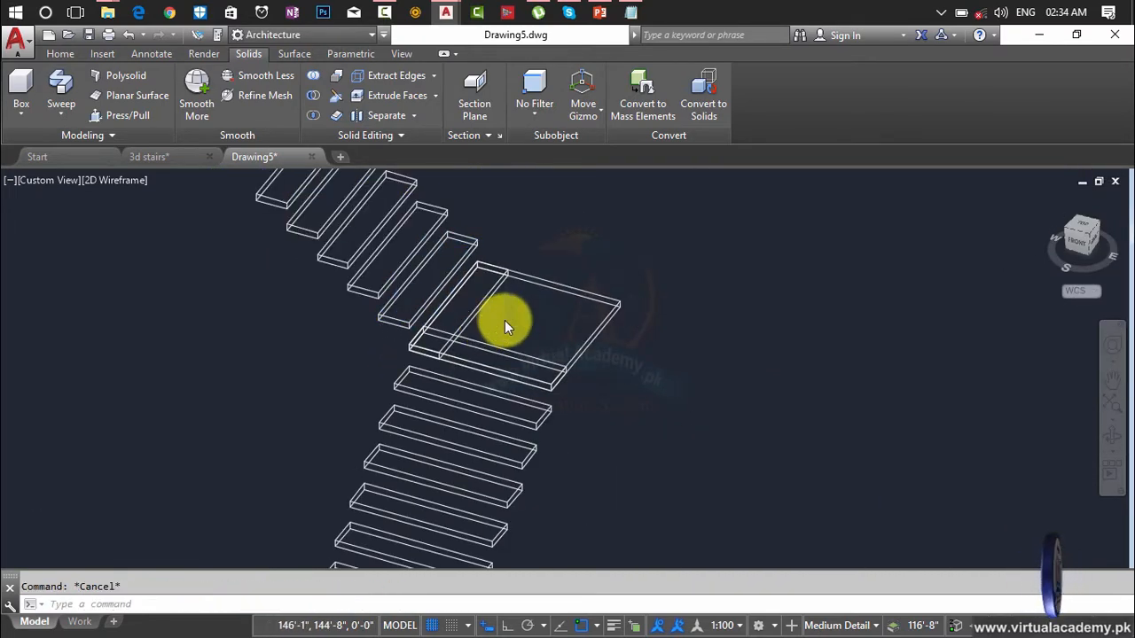
- Examine the slab staircase from different angles, including the SW Isometric view
{"action": "scroll", "coordinate": [504, 326], "scroll_direction": "up", "scroll_amount": 2}
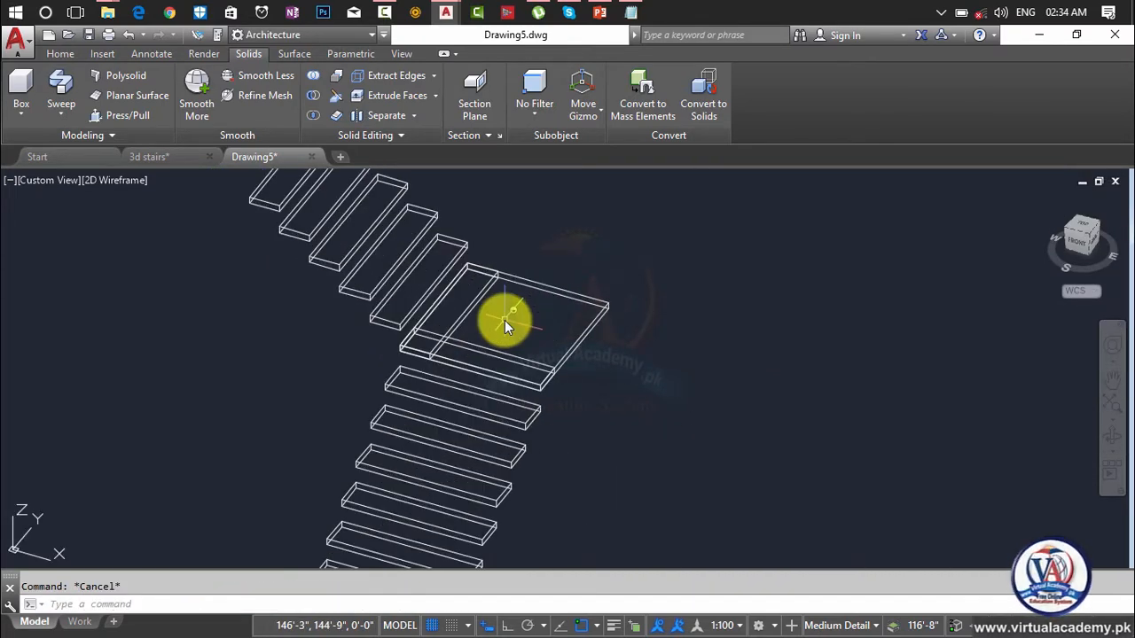
{"action": "scroll", "coordinate": [505, 324], "scroll_direction": "down", "scroll_amount": 4}
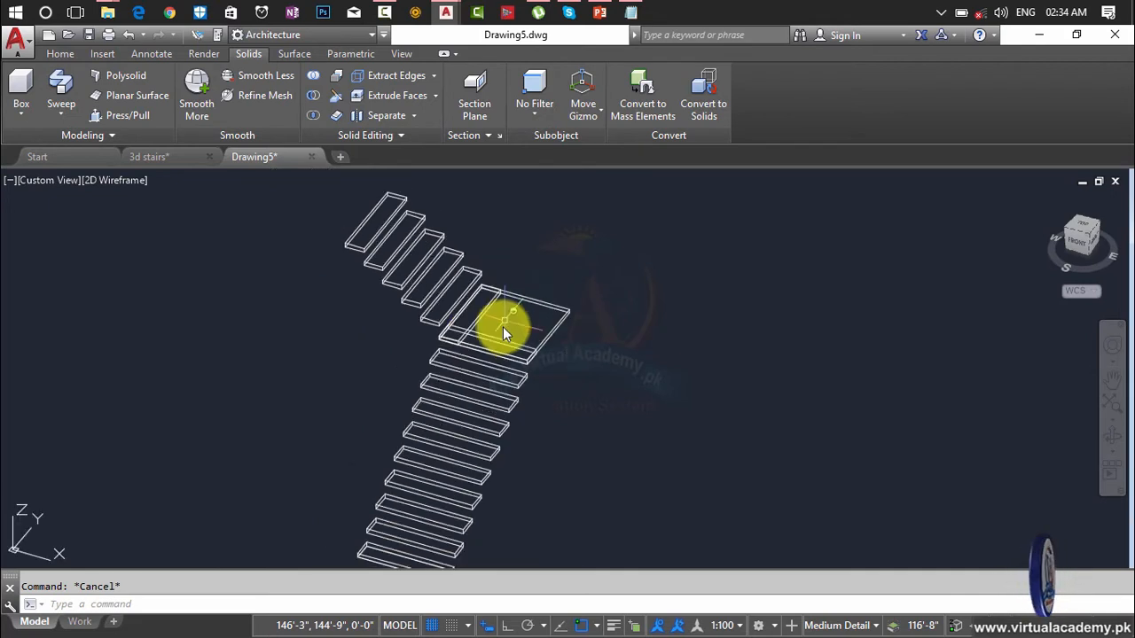
{"action": "middle_click_drag", "start_coordinate": [502, 329], "coordinate": [449, 389], "text": "shift"}
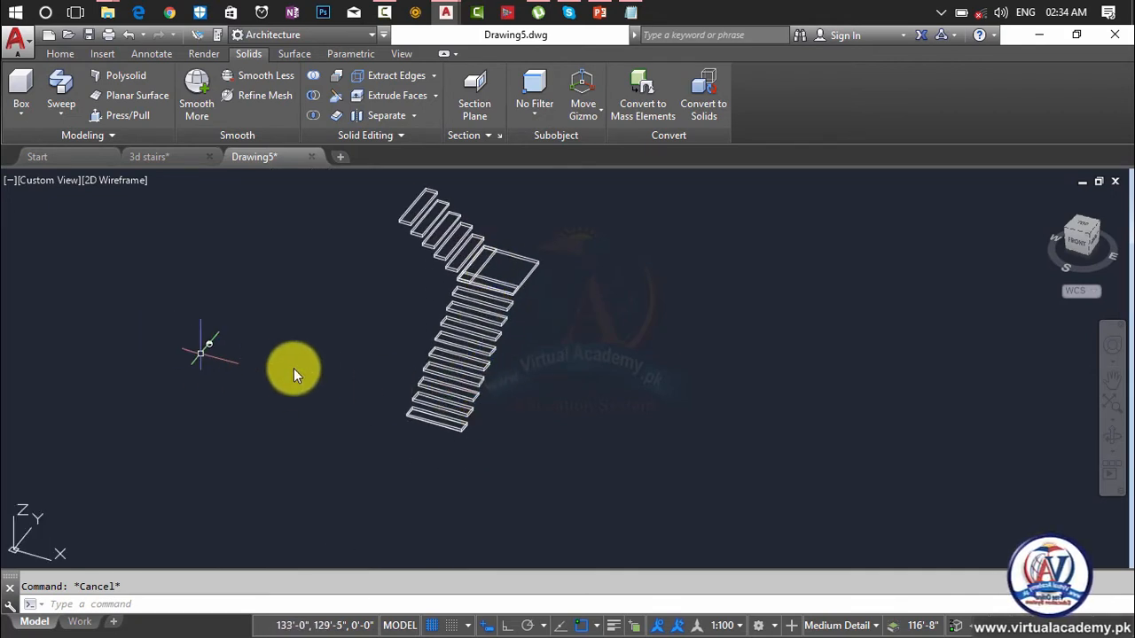
{"action": "left_click", "coordinate": [1042, 203]}
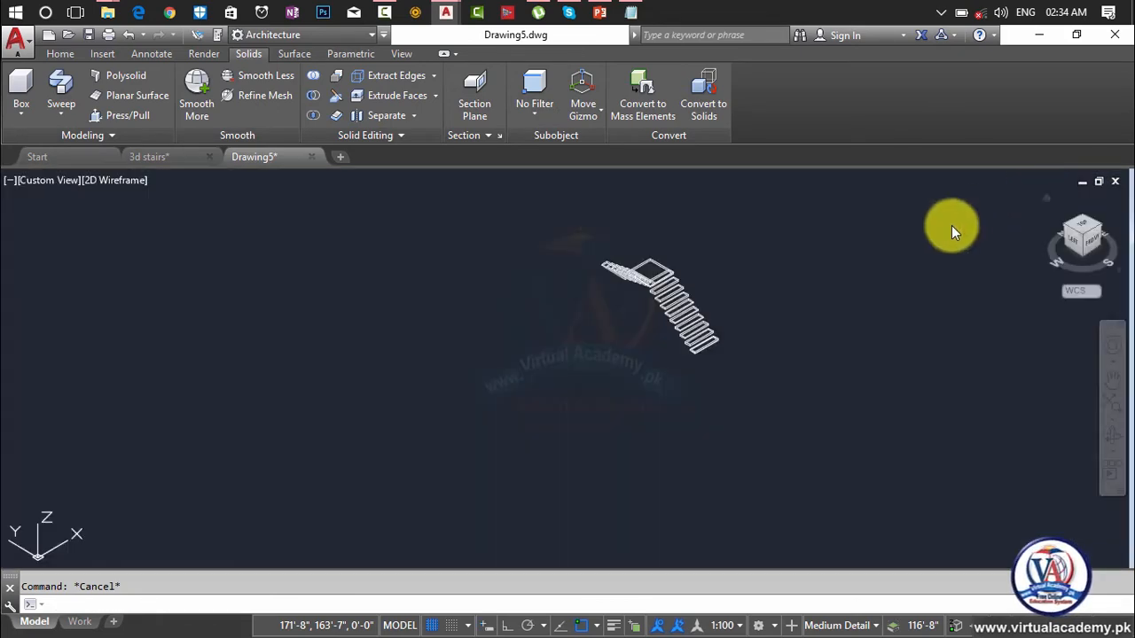
{"action": "scroll", "coordinate": [686, 327], "scroll_direction": "up", "scroll_amount": 5}
{"action": "scroll", "coordinate": [686, 328], "scroll_direction": "down", "scroll_amount": 4}
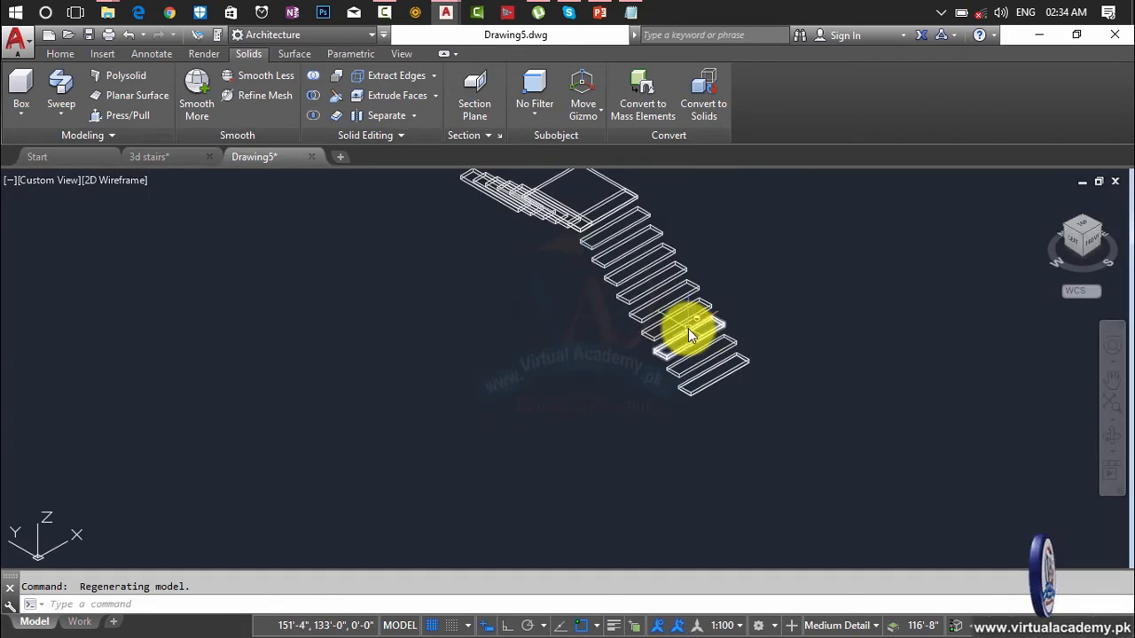
{"action": "scroll", "coordinate": [687, 377], "scroll_direction": "up", "scroll_amount": 5}
{"action": "scroll", "coordinate": [739, 337], "scroll_direction": "down", "scroll_amount": 4}
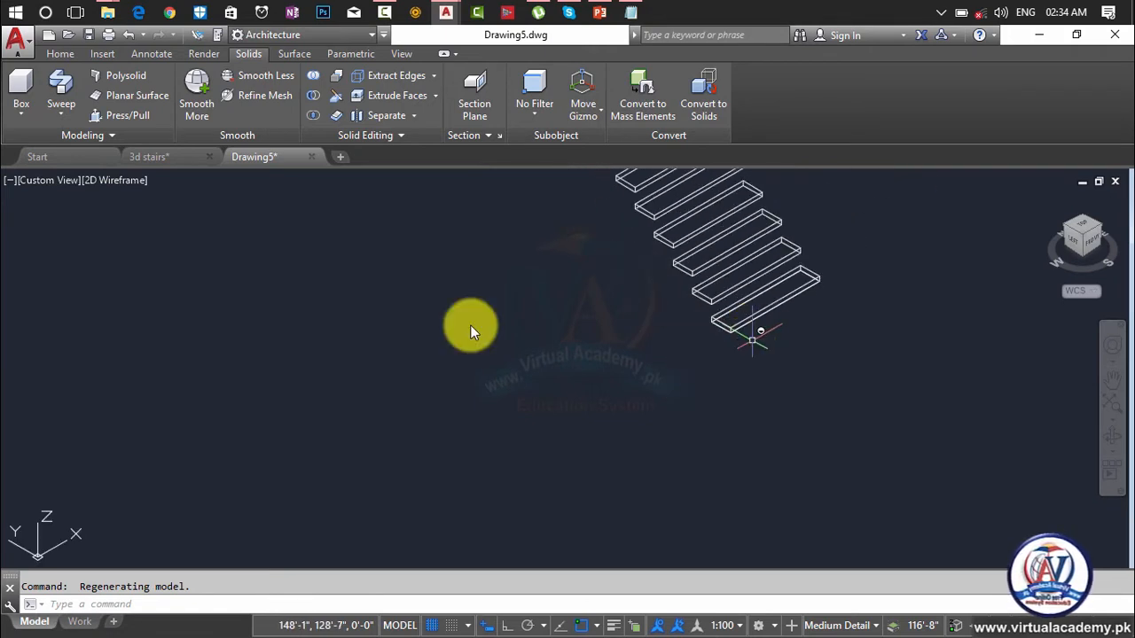
{"action": "left_click", "coordinate": [57, 186]}
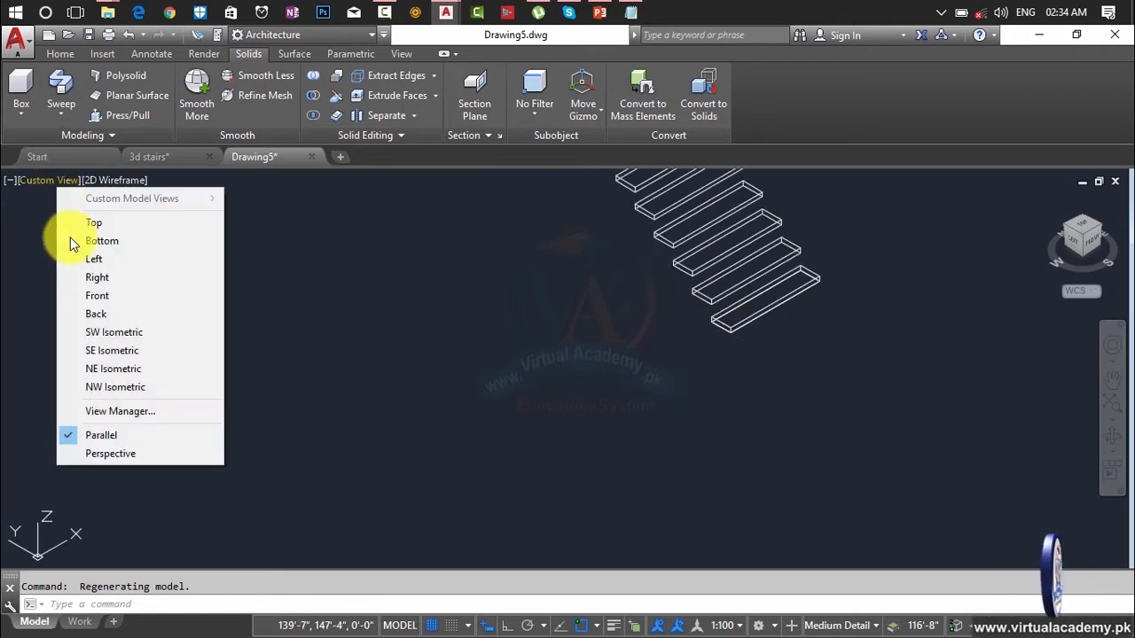
{"action": "left_click", "coordinate": [105, 332]}
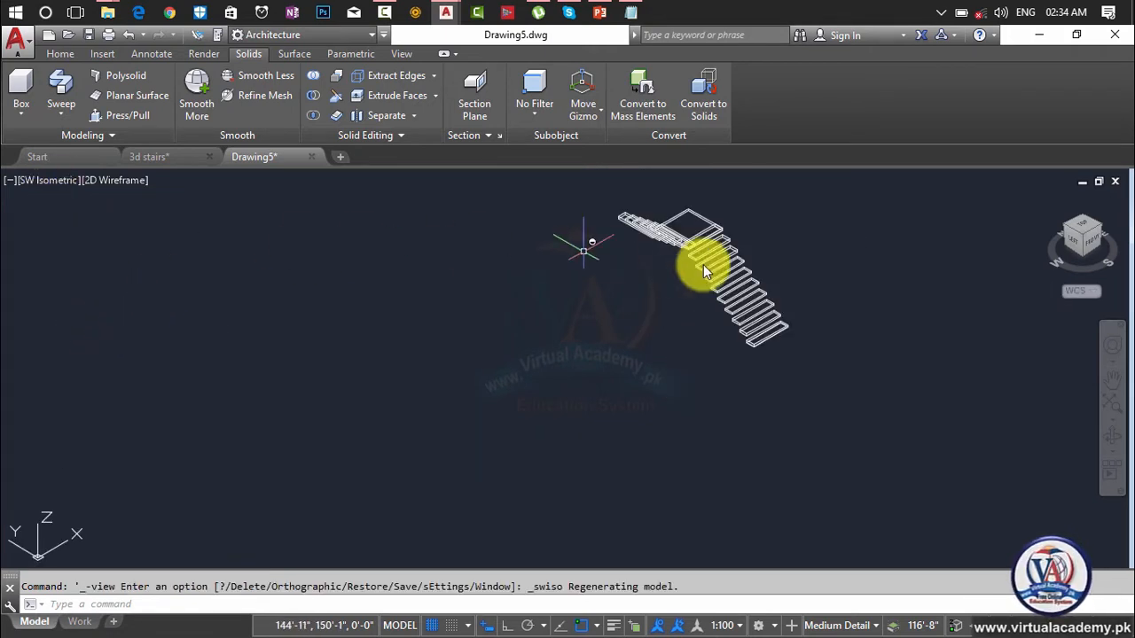
{"action": "scroll", "coordinate": [762, 266], "scroll_direction": "down", "scroll_amount": 3}
{"action": "scroll", "coordinate": [598, 302], "scroll_direction": "up", "scroll_amount": 8}
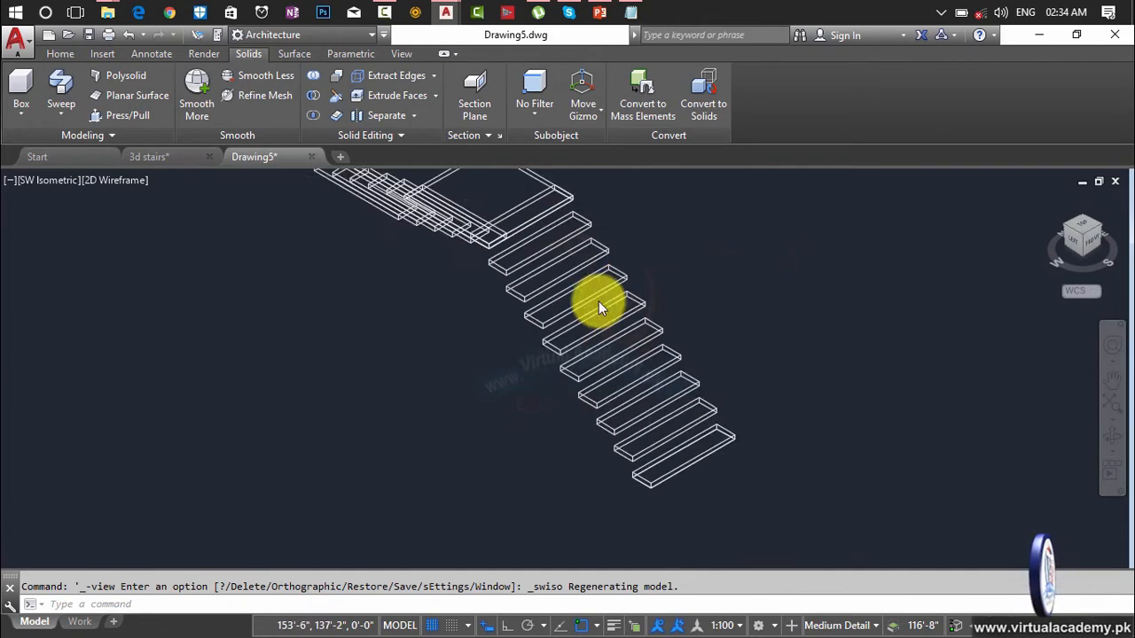
{"action": "scroll", "coordinate": [598, 301], "scroll_direction": "down", "scroll_amount": 3}
{"action": "scroll", "coordinate": [597, 301], "scroll_direction": "up", "scroll_amount": 3}
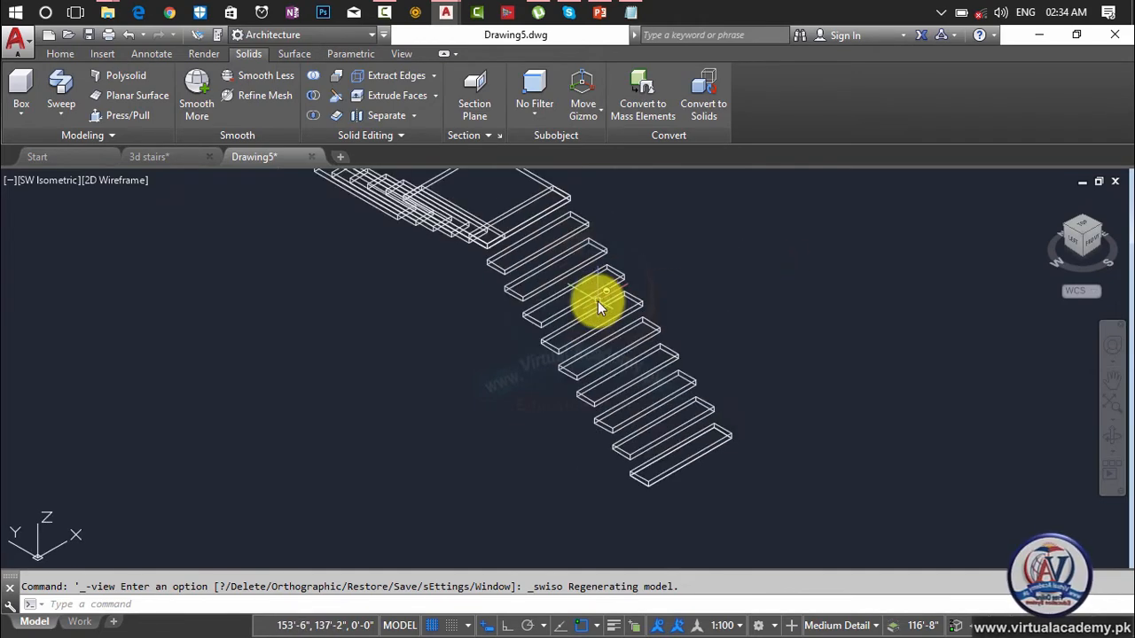
{"action": "key", "text": "Escape"}
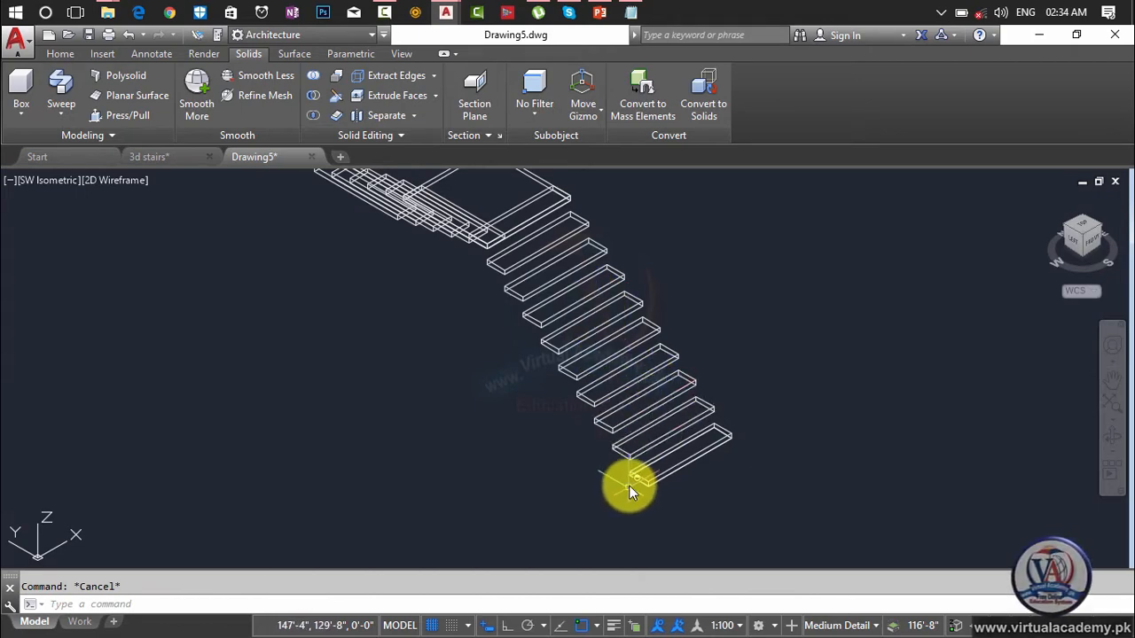
- Start a 3D polyline at the lowest tread's outer lower side-edge midpoint and run it to the matching midpoint on the landing's tread slab
{"action": "scroll", "coordinate": [628, 483], "scroll_direction": "up", "scroll_amount": 3}
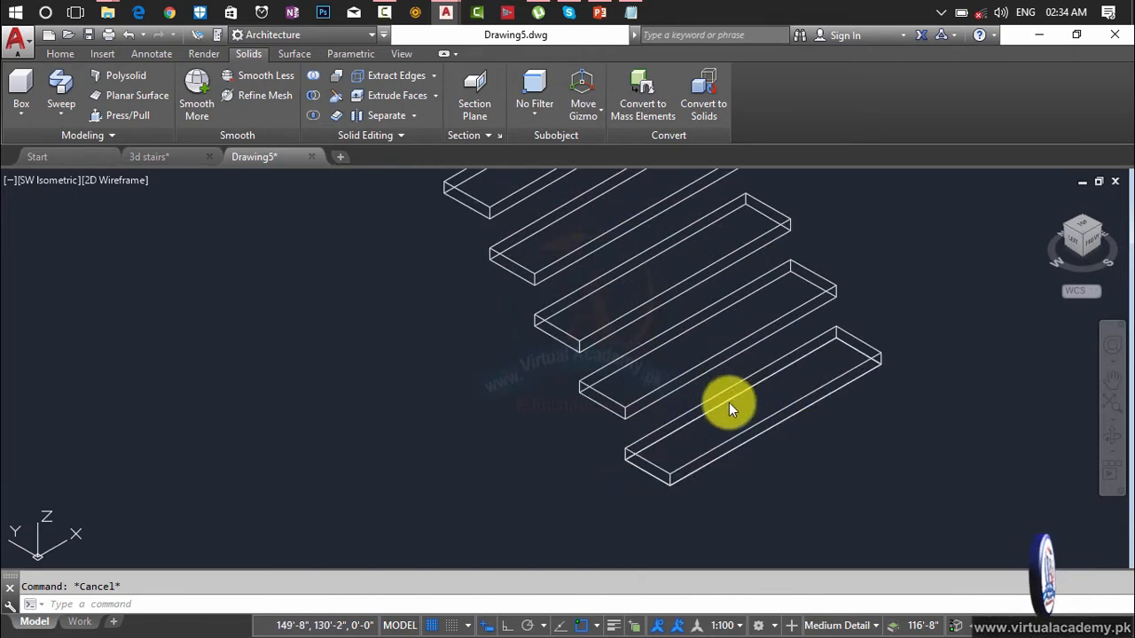
{"action": "middle_click_drag", "start_coordinate": [727, 405], "coordinate": [664, 369], "text": "shift"}
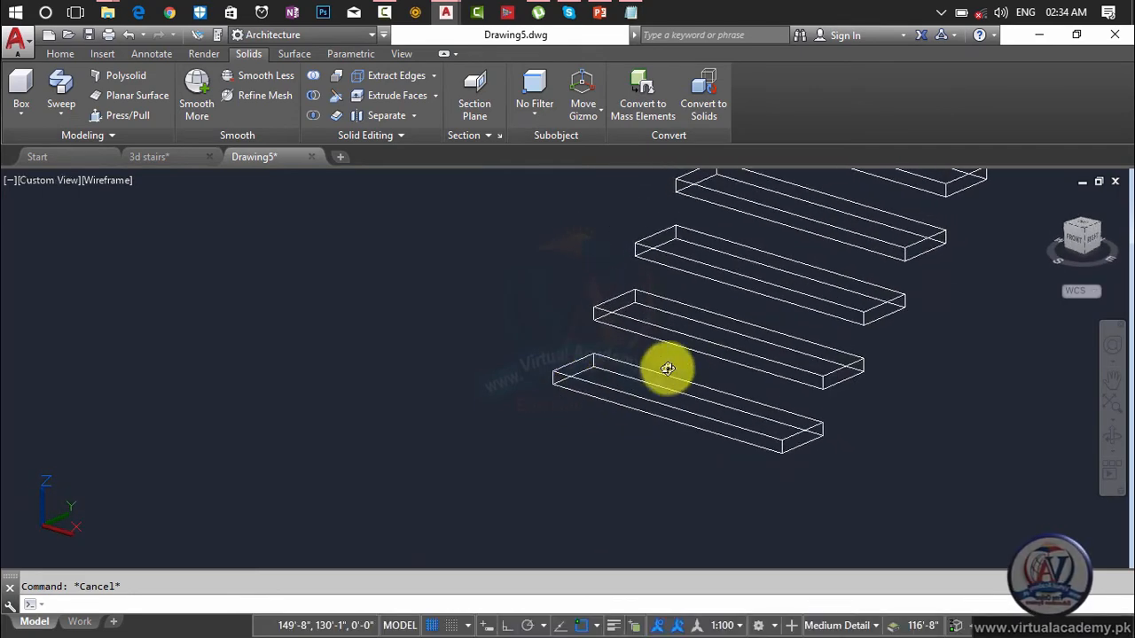
{"action": "scroll", "coordinate": [640, 381], "scroll_direction": "down", "scroll_amount": 5}
{"action": "scroll", "coordinate": [536, 437], "scroll_direction": "up", "scroll_amount": 2}
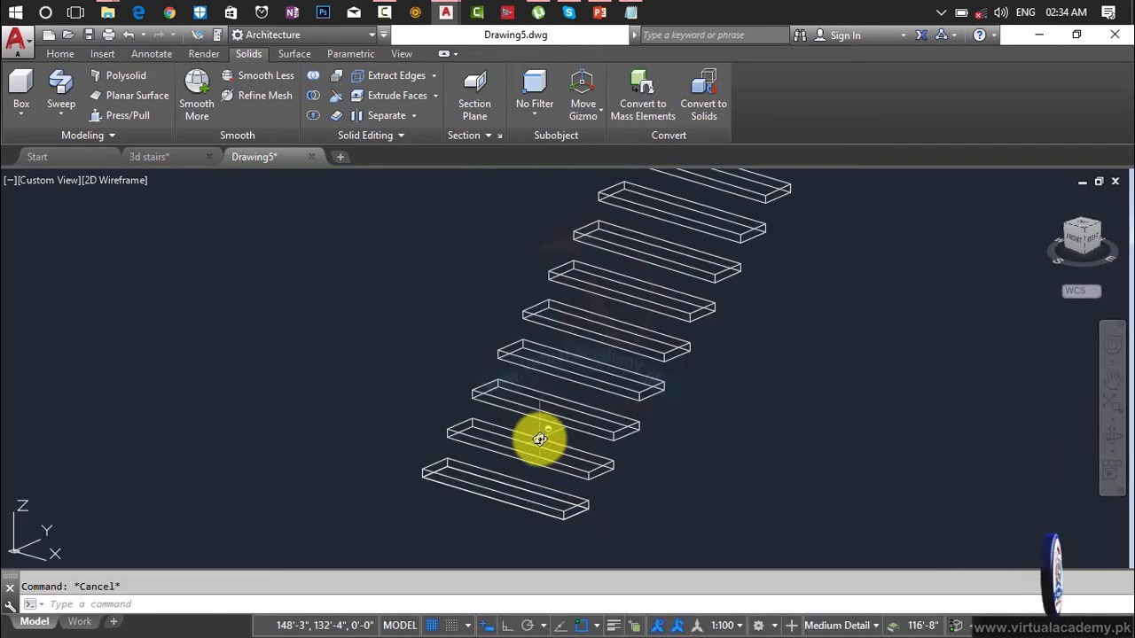
{"action": "type", "text": "3d"}
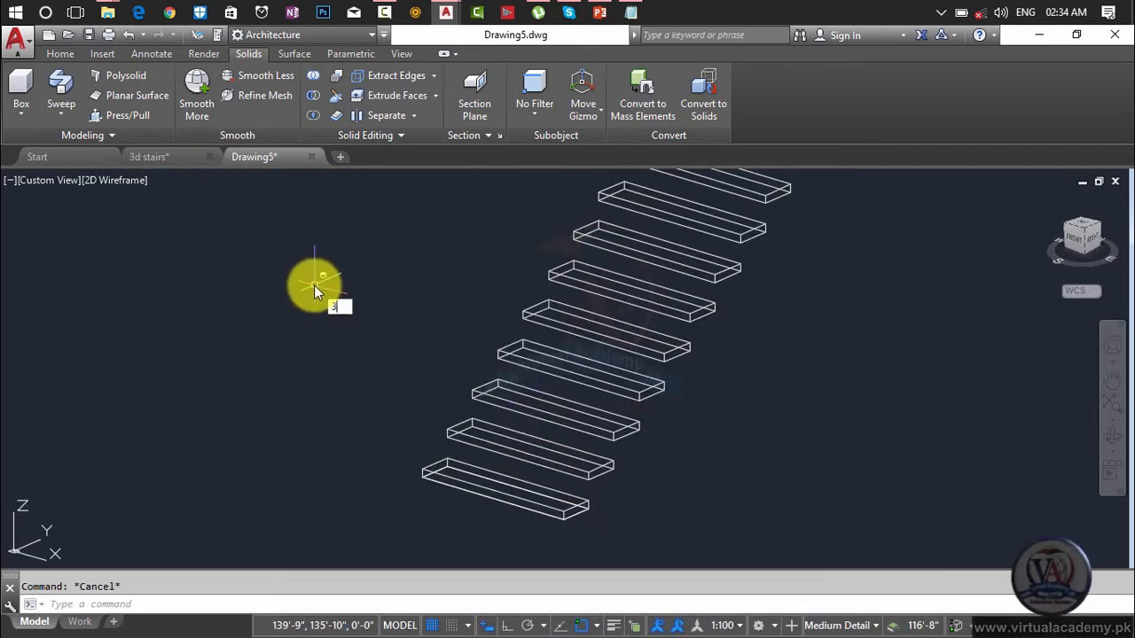
{"action": "key", "text": "Escape"}
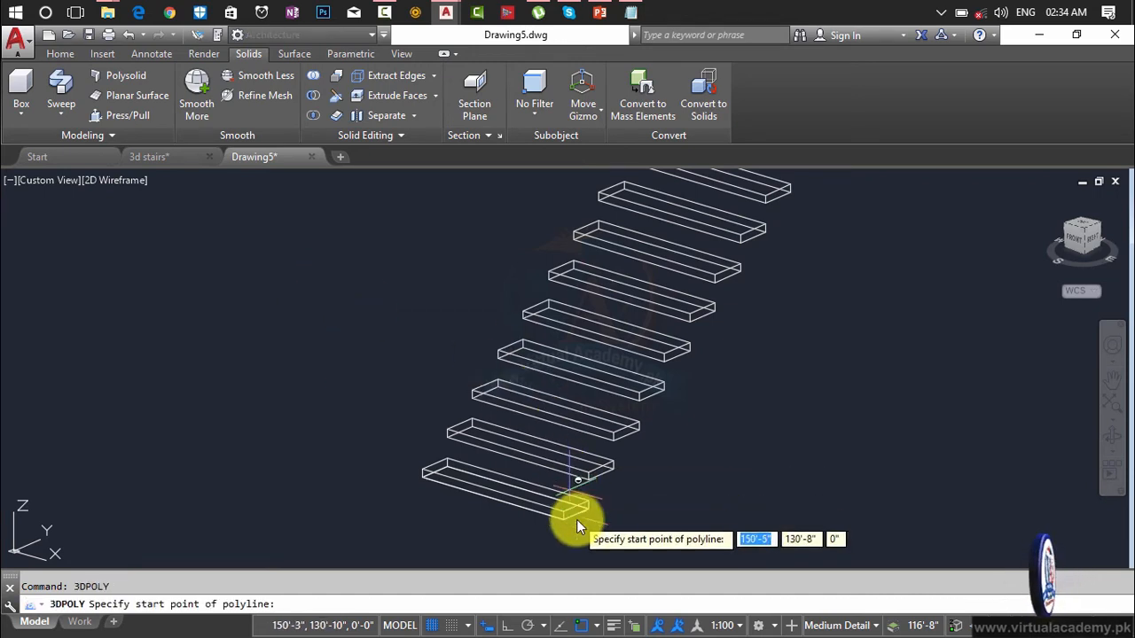
{"action": "scroll", "coordinate": [585, 522], "scroll_direction": "up", "scroll_amount": 7}
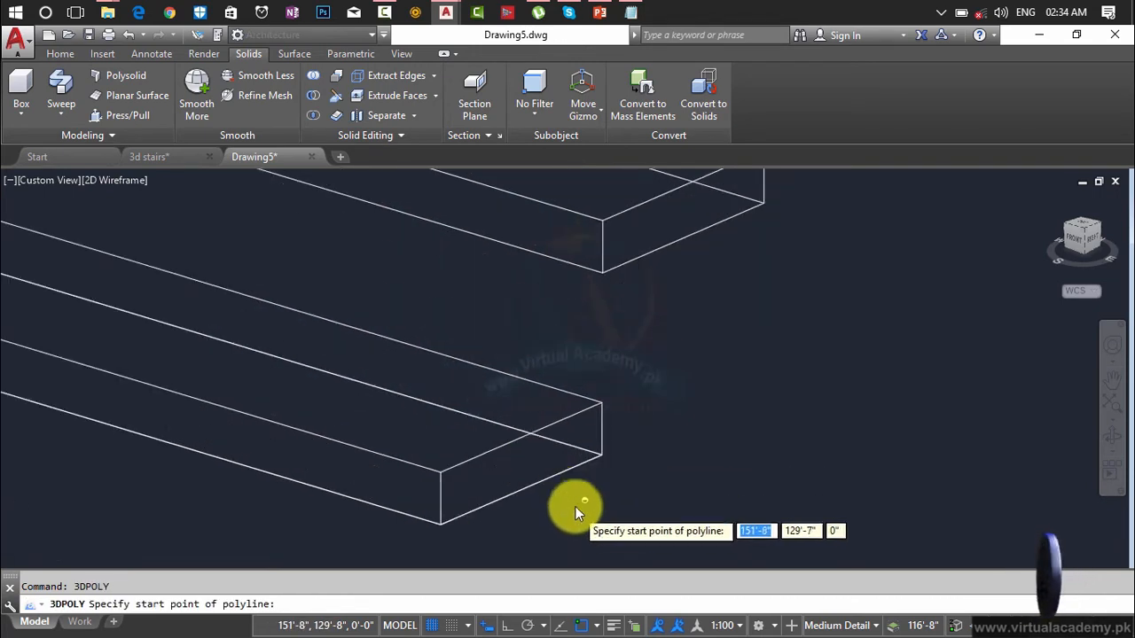
{"action": "left_click", "coordinate": [519, 488]}
{"action": "scroll", "coordinate": [549, 425], "scroll_direction": "down", "scroll_amount": 4}
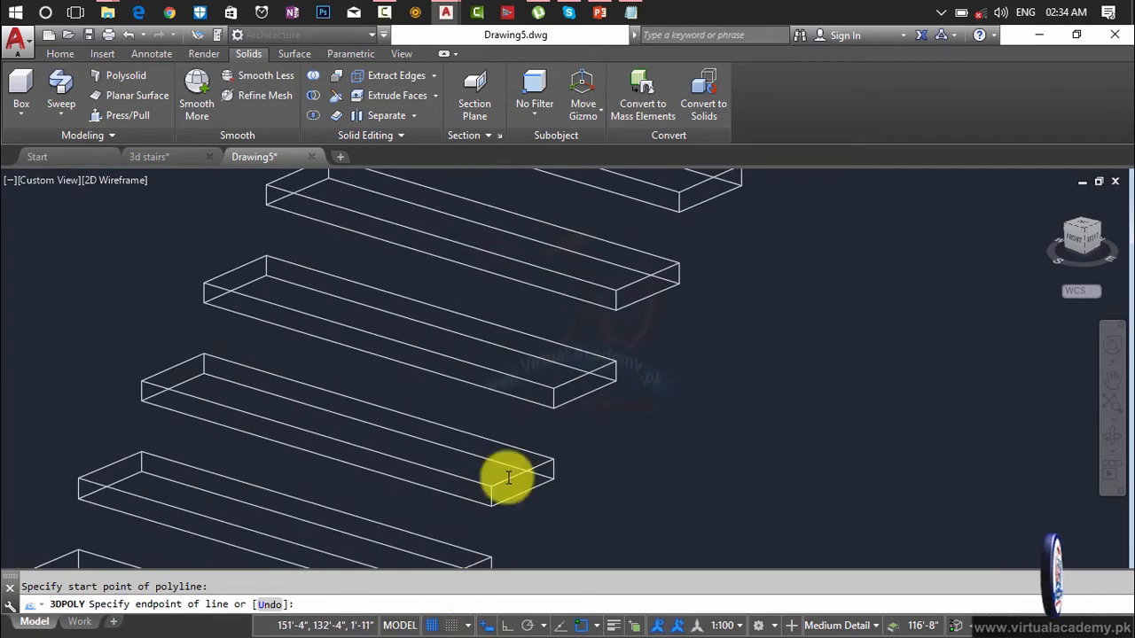
{"action": "scroll", "coordinate": [550, 443], "scroll_direction": "up", "scroll_amount": 6}
{"action": "scroll", "coordinate": [535, 431], "scroll_direction": "up", "scroll_amount": 2}
{"action": "middle_click_drag", "start_coordinate": [502, 371], "coordinate": [484, 548]}
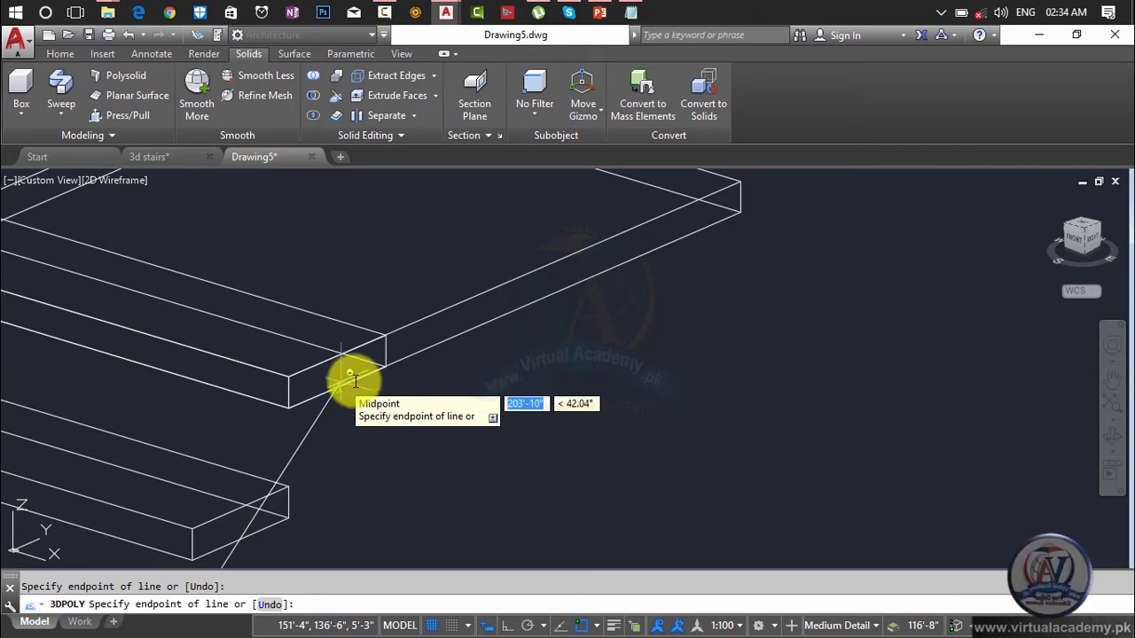
- Continue the 3D polyline around the landing's outer lower corner to the lower end-edge midpoint of the slab starting the shorter flight
{"action": "scroll", "coordinate": [342, 444], "scroll_direction": "down", "scroll_amount": 3}
{"action": "scroll", "coordinate": [439, 416], "scroll_direction": "up", "scroll_amount": 2}
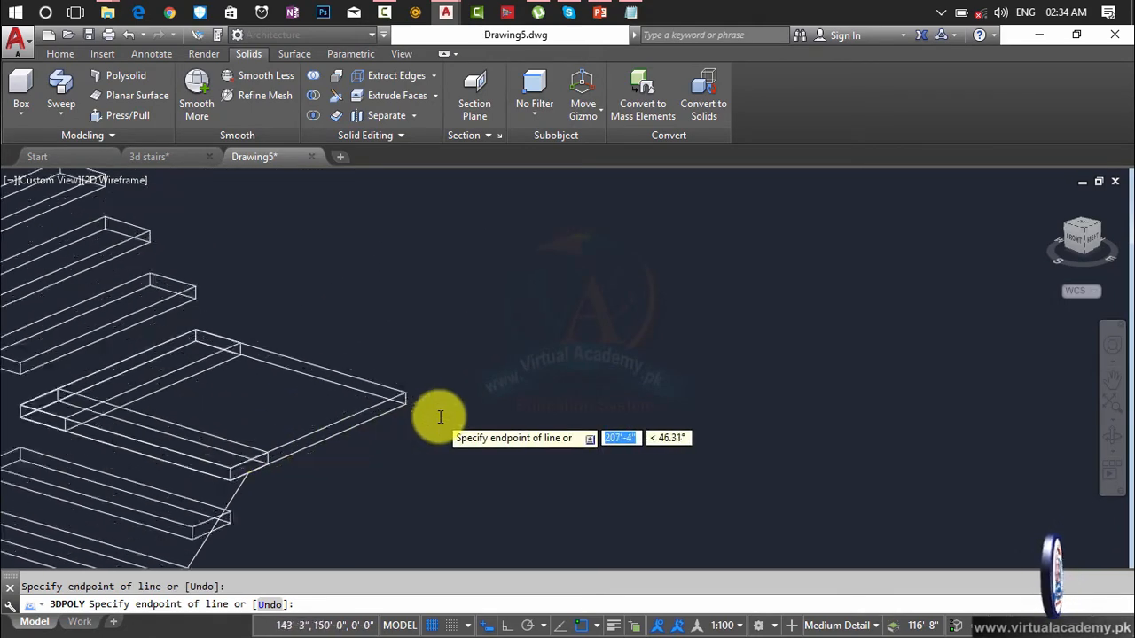
{"action": "scroll", "coordinate": [372, 395], "scroll_direction": "up", "scroll_amount": 3}
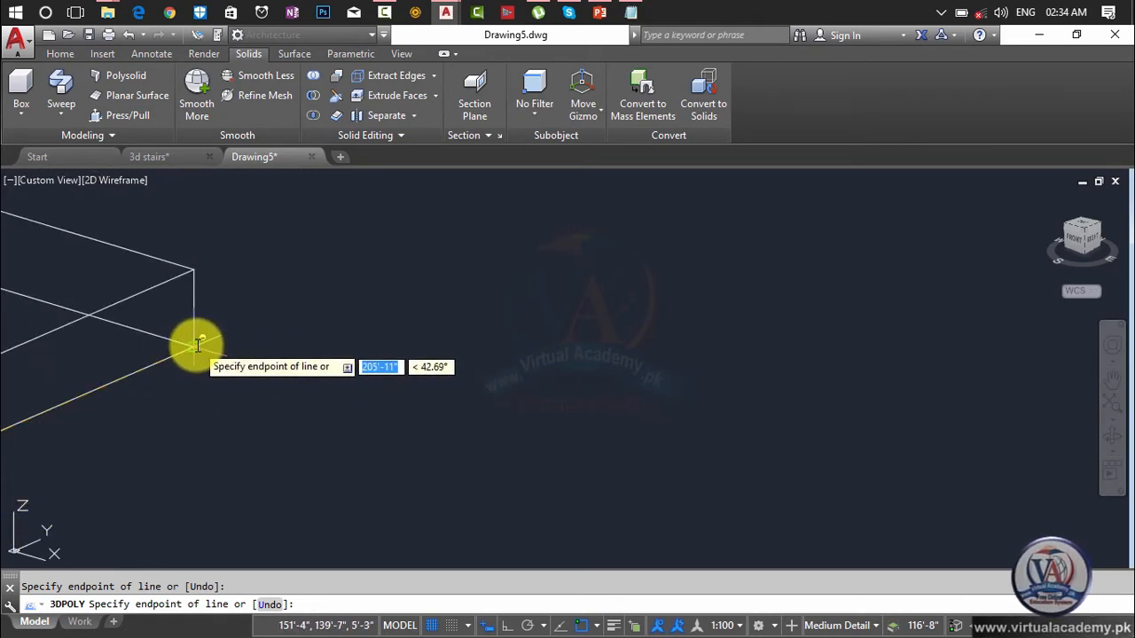
{"action": "scroll", "coordinate": [899, 537], "scroll_direction": "down", "scroll_amount": 2}
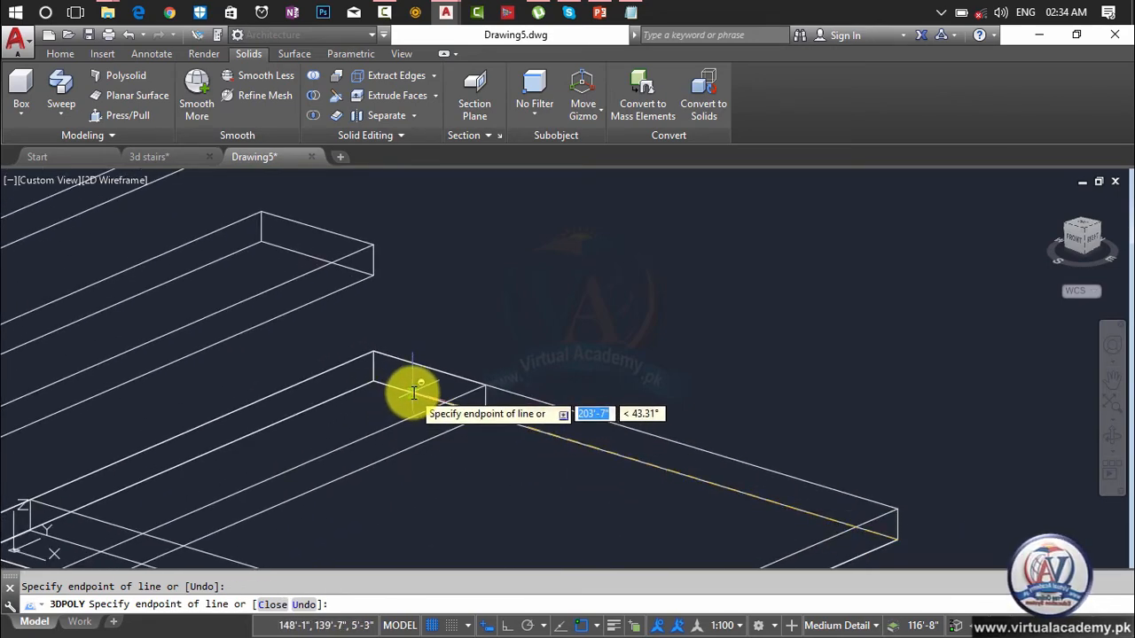
{"action": "scroll", "coordinate": [413, 391], "scroll_direction": "down", "scroll_amount": 2}
{"action": "scroll", "coordinate": [545, 387], "scroll_direction": "up", "scroll_amount": 3}
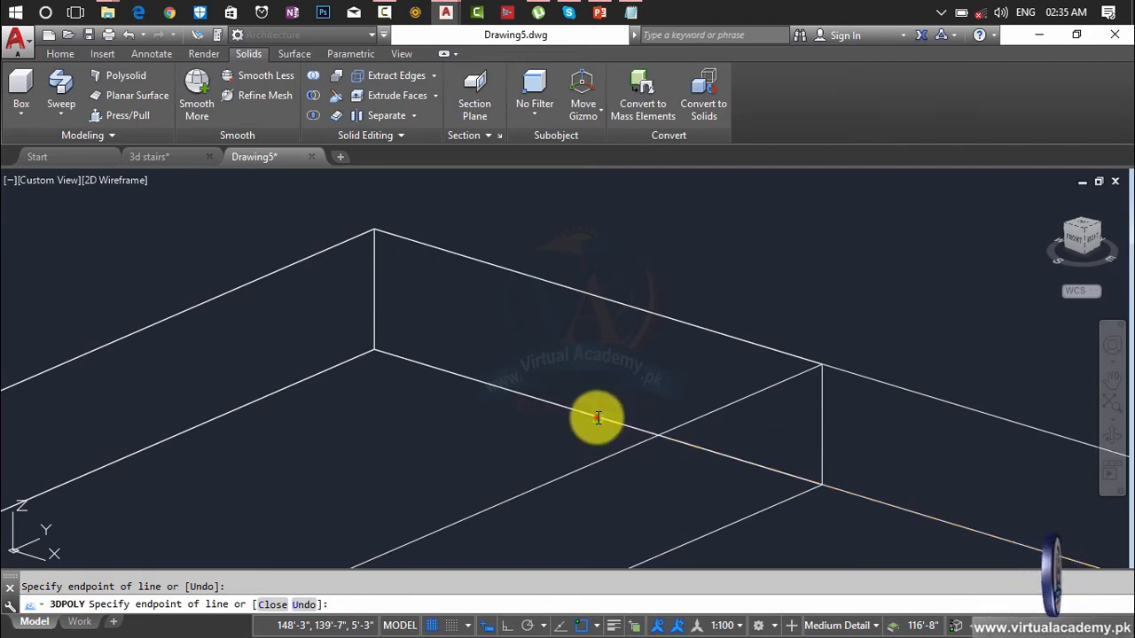
- Extend the 3D polyline up the shorter flight to the highest tread's outer lower edge midpoint and finish it
{"action": "scroll", "coordinate": [616, 540], "scroll_direction": "down", "scroll_amount": 4}
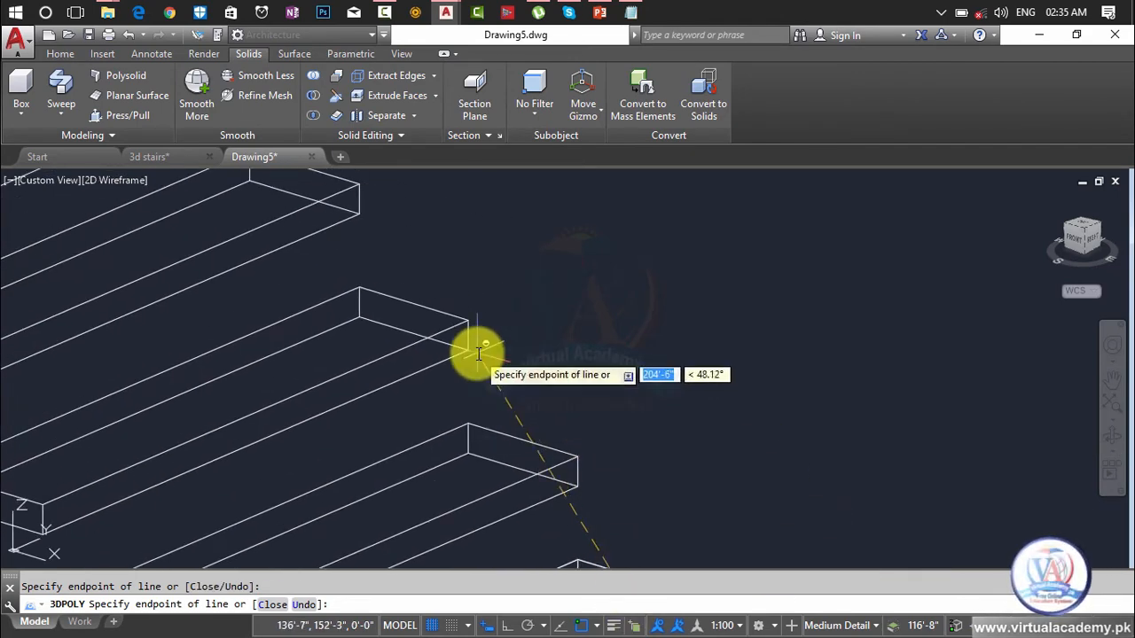
{"action": "scroll", "coordinate": [478, 355], "scroll_direction": "down", "scroll_amount": 6}
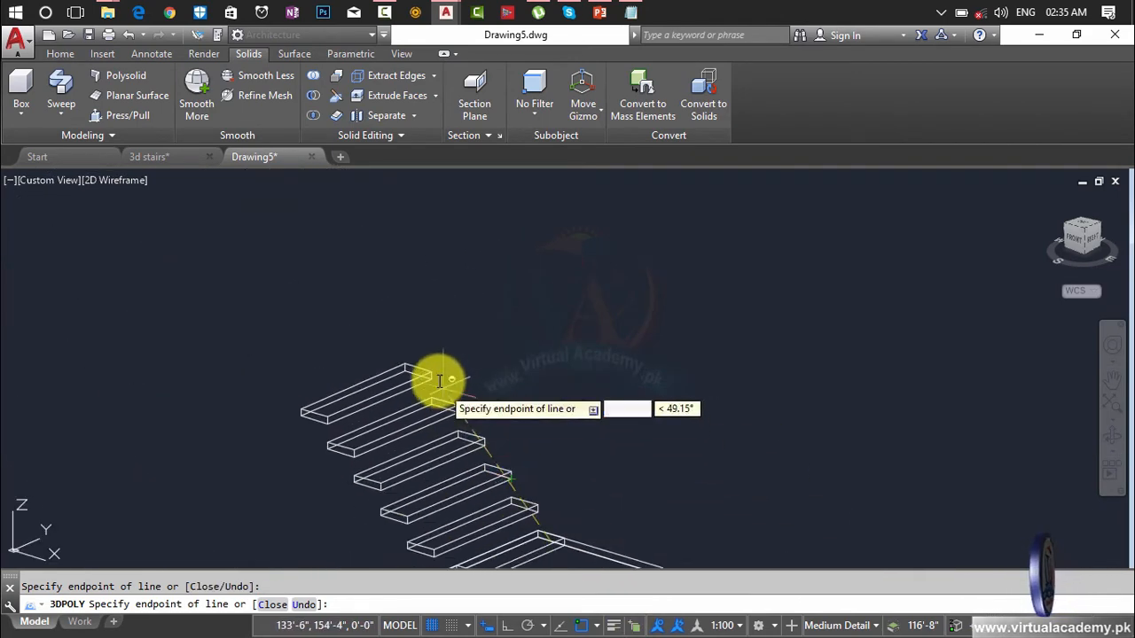
{"action": "scroll", "coordinate": [438, 381], "scroll_direction": "up", "scroll_amount": 7}
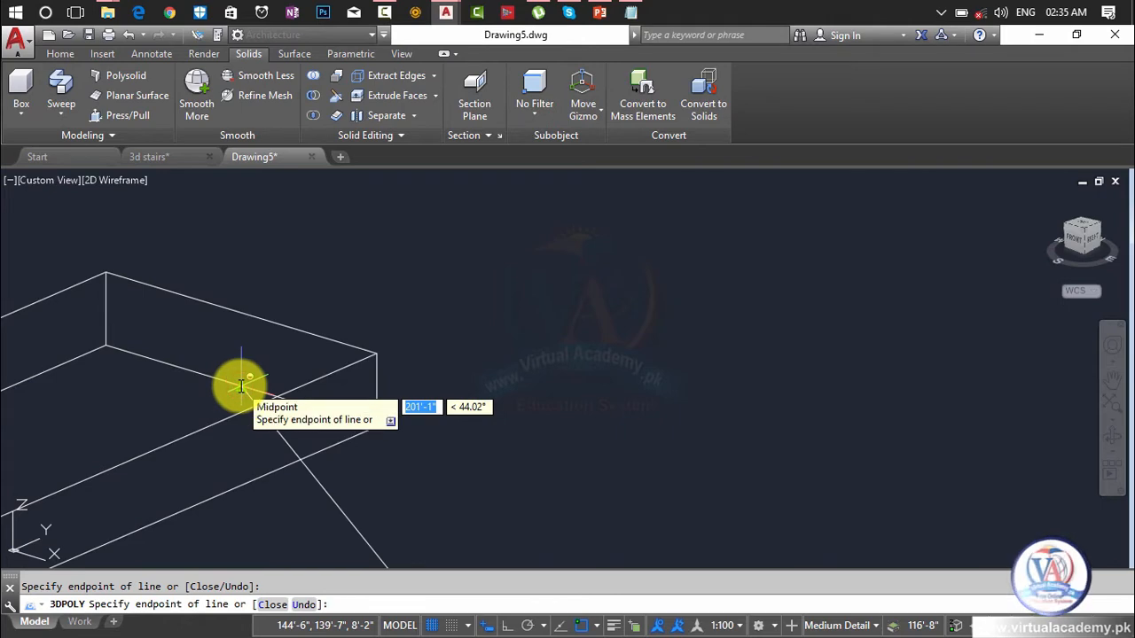
{"action": "left_click", "coordinate": [242, 387]}
{"action": "key", "text": "Return"}
{"action": "scroll", "coordinate": [241, 386], "scroll_direction": "down", "scroll_amount": 8}
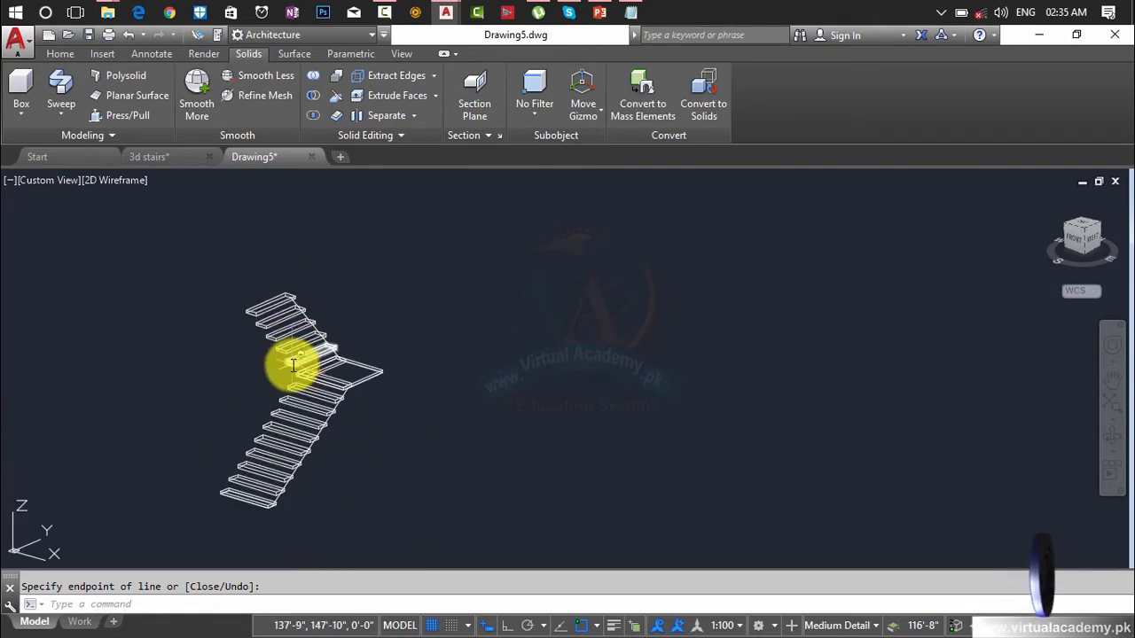
- Draw a second 3D polyline from the lowest tread's inner lower side-edge midpoint to the matching midpoint on the landing's tread slab
{"action": "middle_click_drag", "start_coordinate": [405, 322], "coordinate": [579, 281]}
{"action": "scroll", "coordinate": [346, 441], "scroll_direction": "up", "scroll_amount": 6}
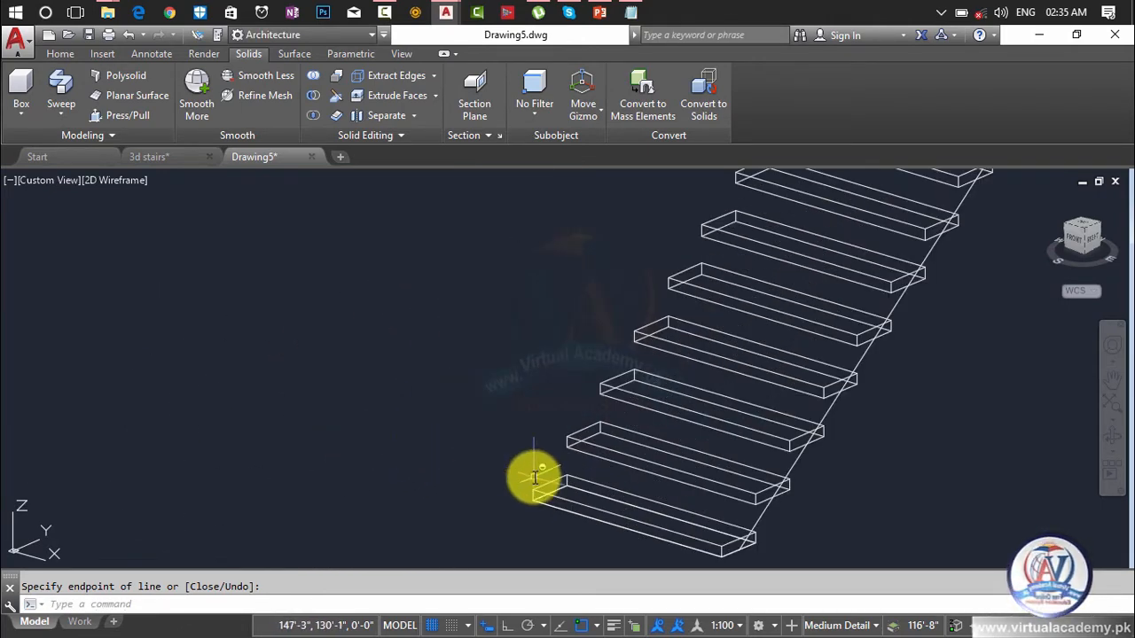
{"action": "scroll", "coordinate": [520, 445], "scroll_direction": "up", "scroll_amount": 6}
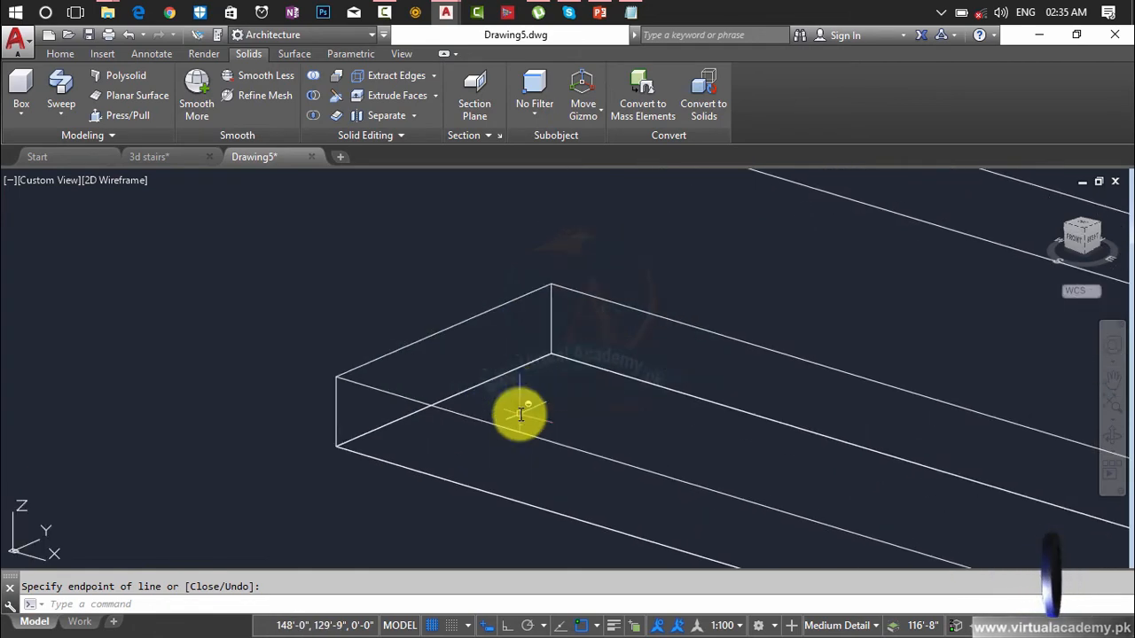
{"action": "key", "text": "Return"}
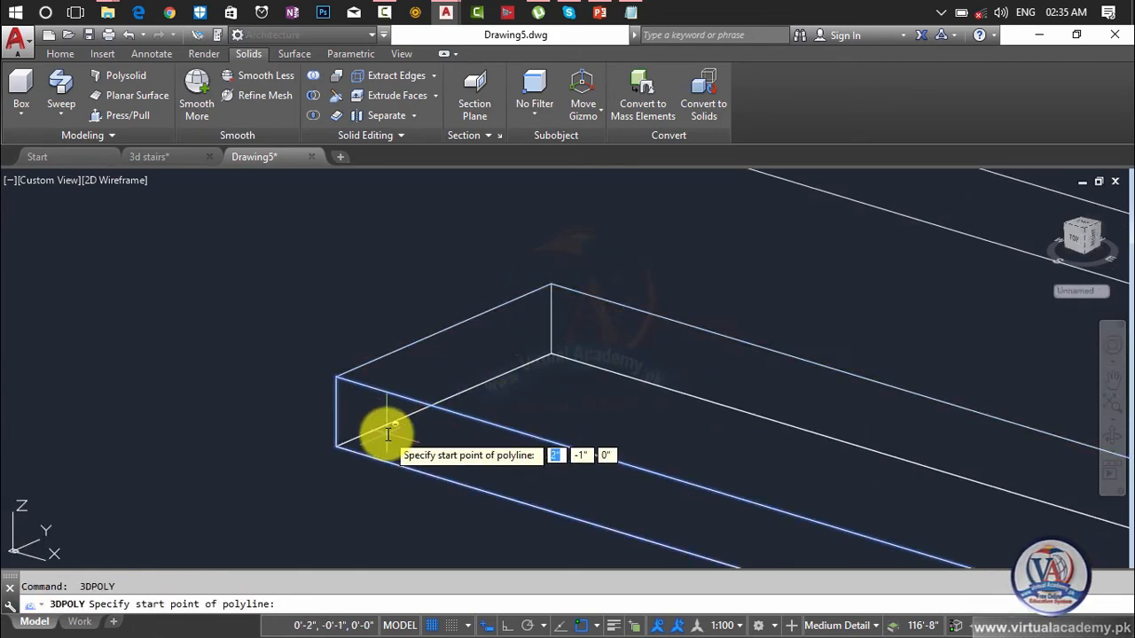
{"action": "middle_click_drag", "start_coordinate": [347, 437], "coordinate": [457, 466], "text": "shift"}
{"action": "scroll", "coordinate": [457, 439], "scroll_direction": "down", "scroll_amount": 5}
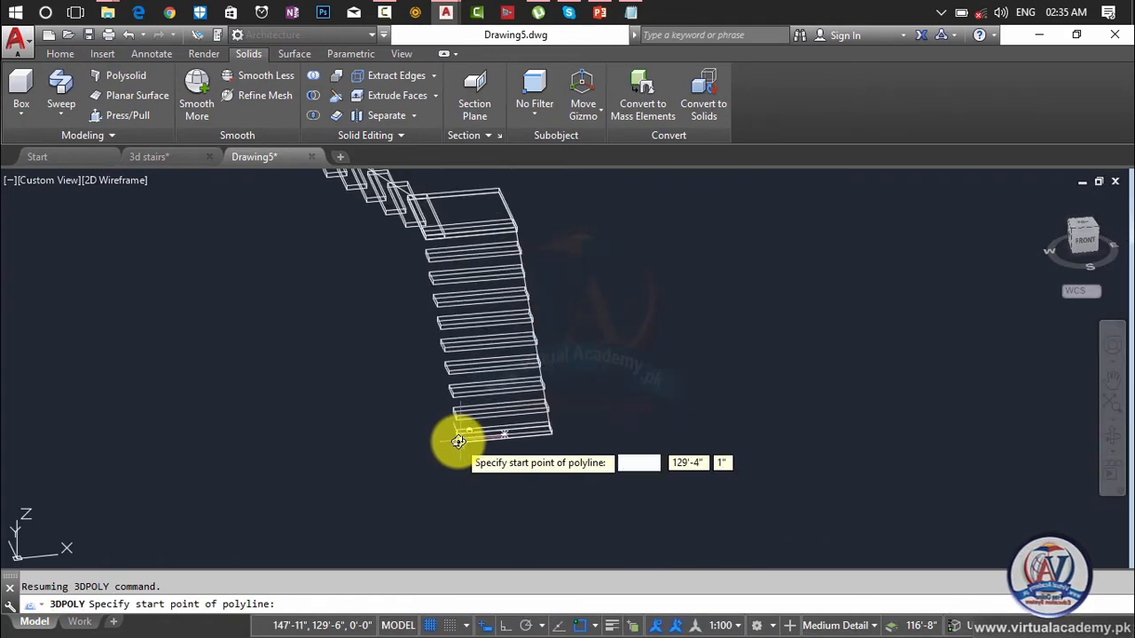
{"action": "scroll", "coordinate": [451, 442], "scroll_direction": "up", "scroll_amount": 5}
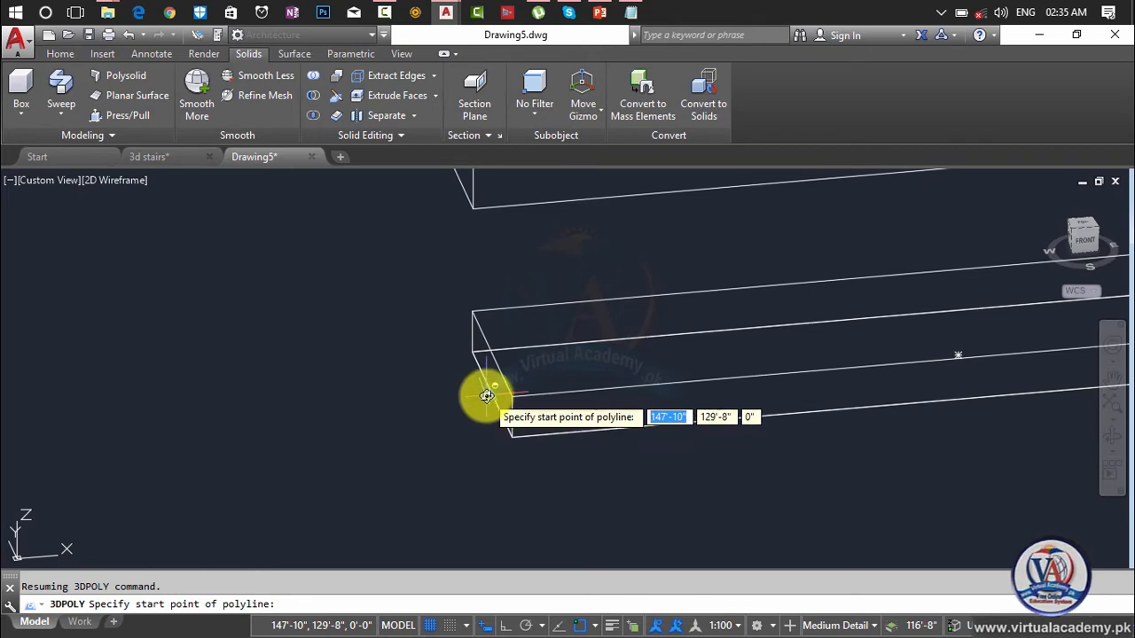
{"action": "left_click", "coordinate": [489, 394]}
{"action": "scroll", "coordinate": [509, 532], "scroll_direction": "down", "scroll_amount": 3}
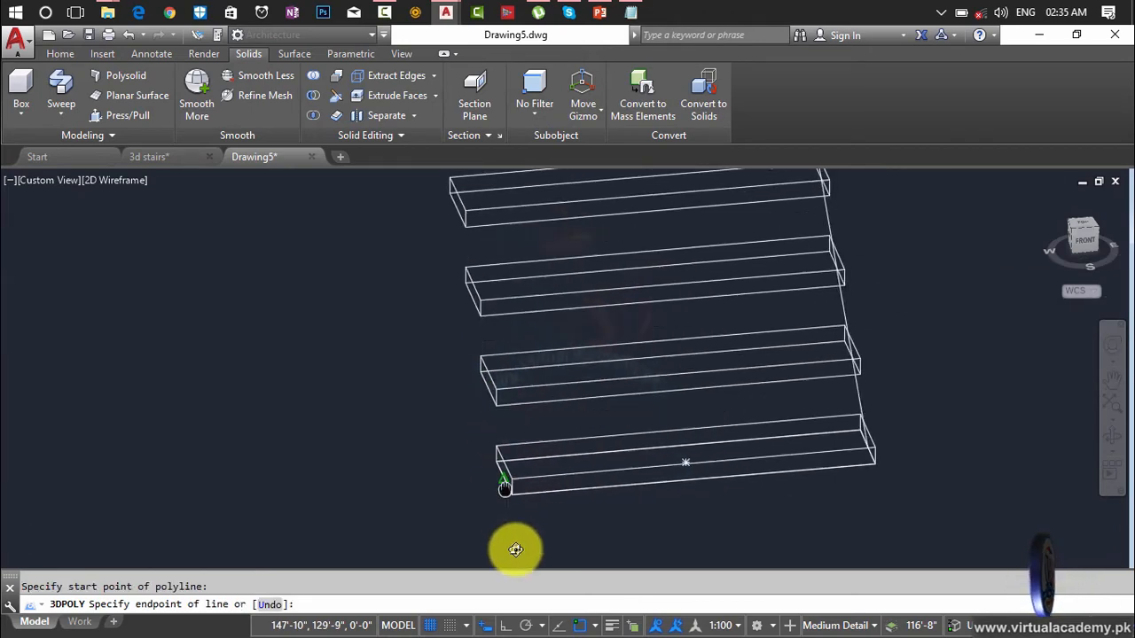
{"action": "scroll", "coordinate": [461, 426], "scroll_direction": "up", "scroll_amount": 2}
{"action": "scroll", "coordinate": [494, 535], "scroll_direction": "down", "scroll_amount": 4}
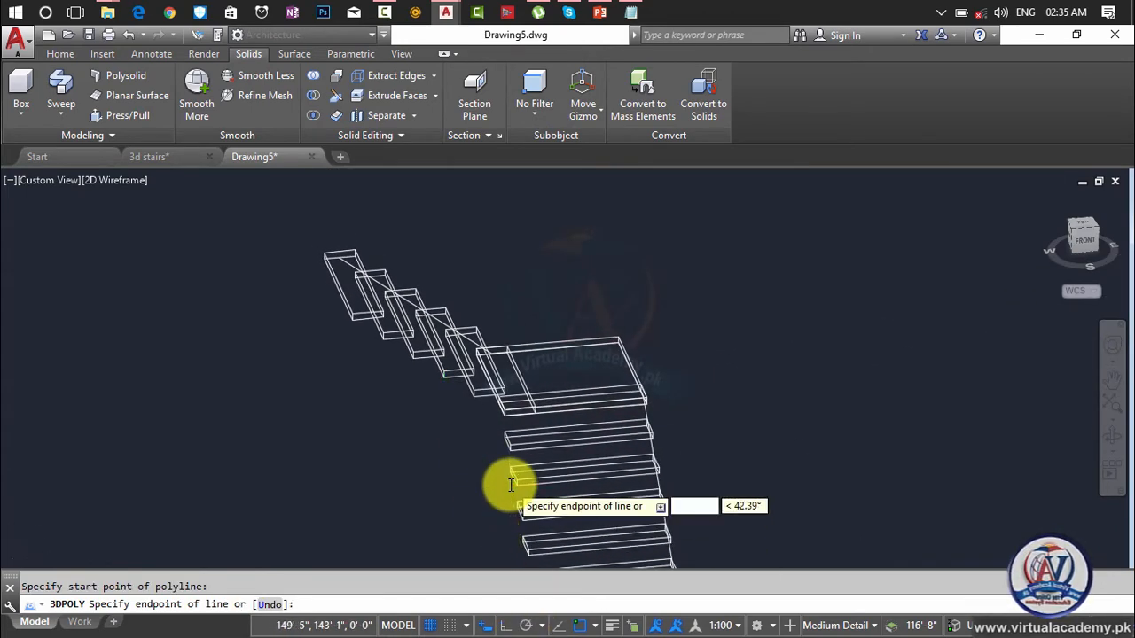
{"action": "scroll", "coordinate": [506, 479], "scroll_direction": "up", "scroll_amount": 6}
{"action": "middle_click_drag", "start_coordinate": [507, 414], "coordinate": [600, 620]}
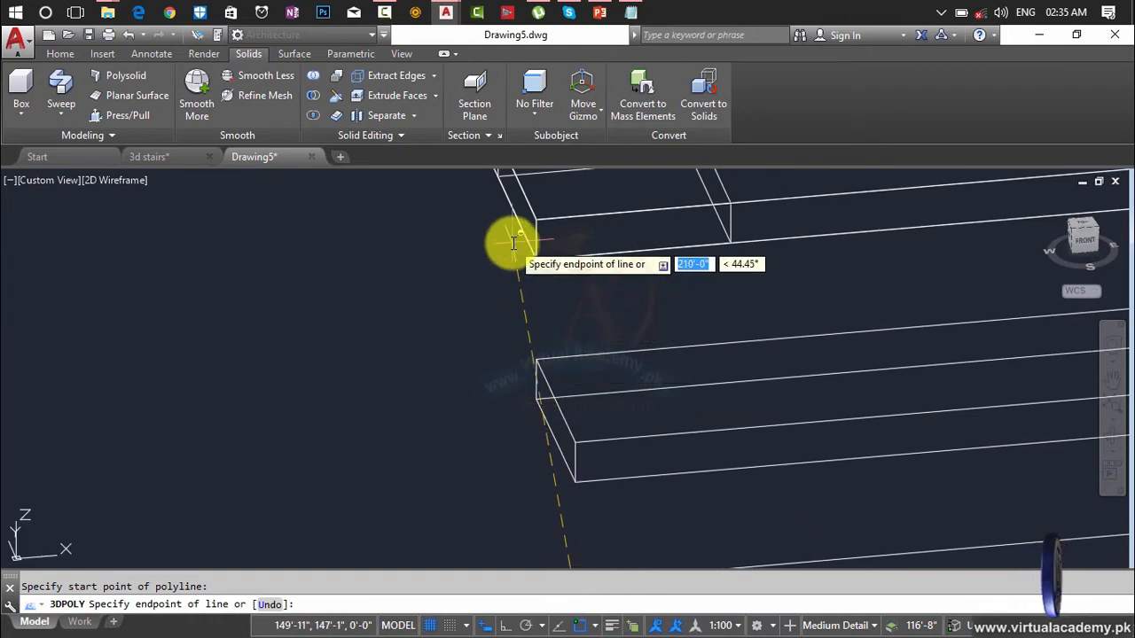
{"action": "scroll", "coordinate": [551, 333], "scroll_direction": "up", "scroll_amount": 3}
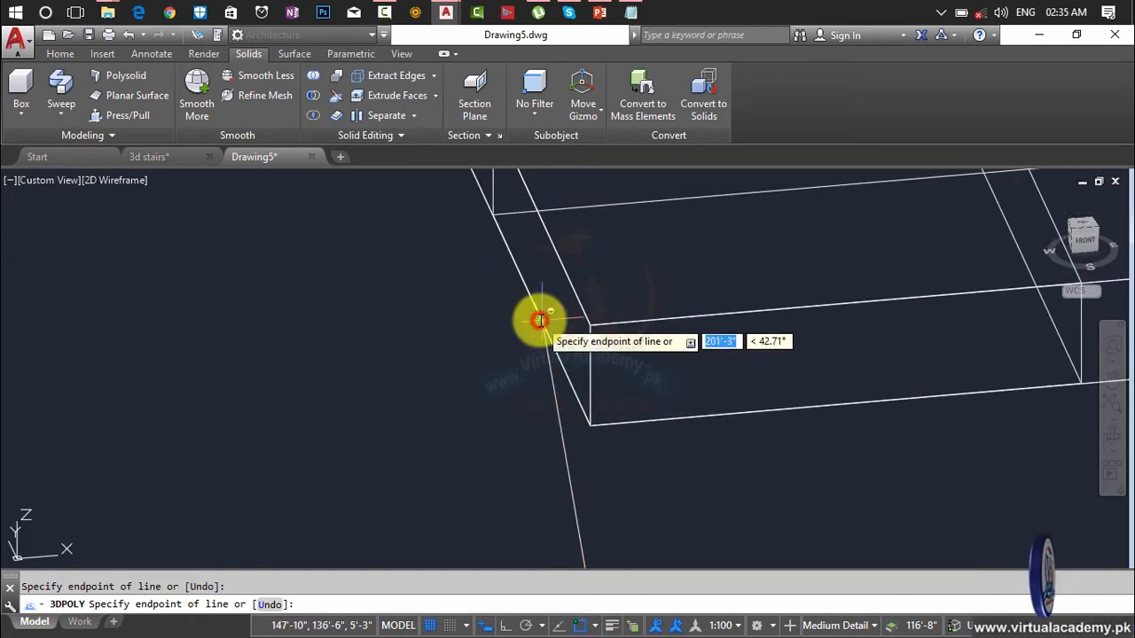
- Continue the inner 3D polyline through the lower end-edge midpoints of the shorter flight's first and highest treads, and finish it
{"action": "scroll", "coordinate": [534, 314], "scroll_direction": "down", "scroll_amount": 2}
{"action": "scroll", "coordinate": [476, 279], "scroll_direction": "down", "scroll_amount": 4}
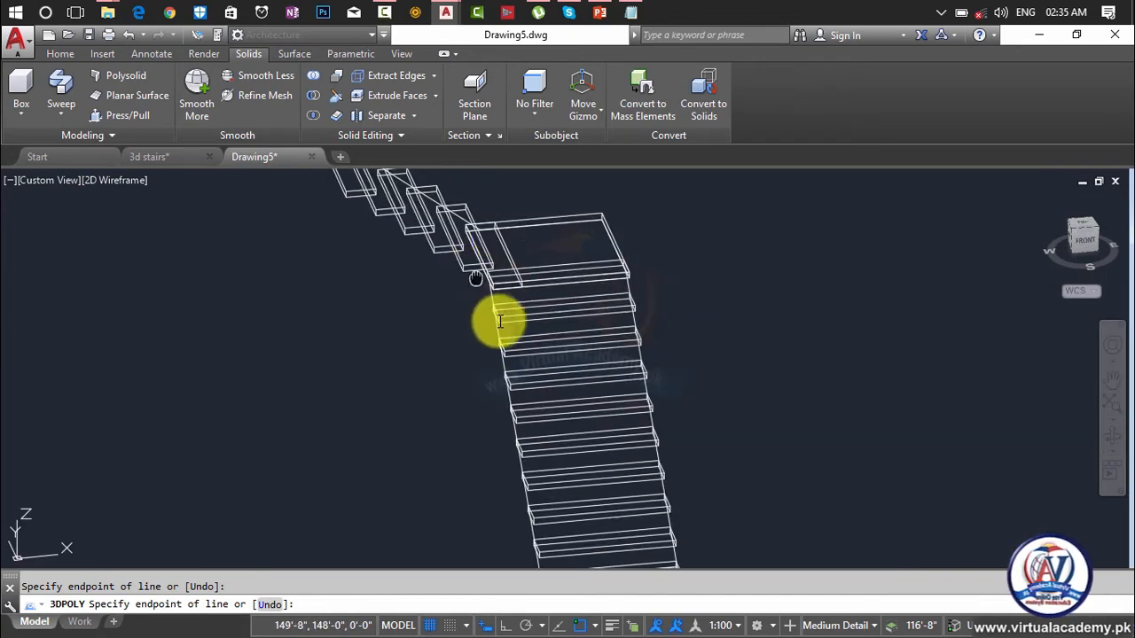
{"action": "scroll", "coordinate": [524, 375], "scroll_direction": "up", "scroll_amount": 5}
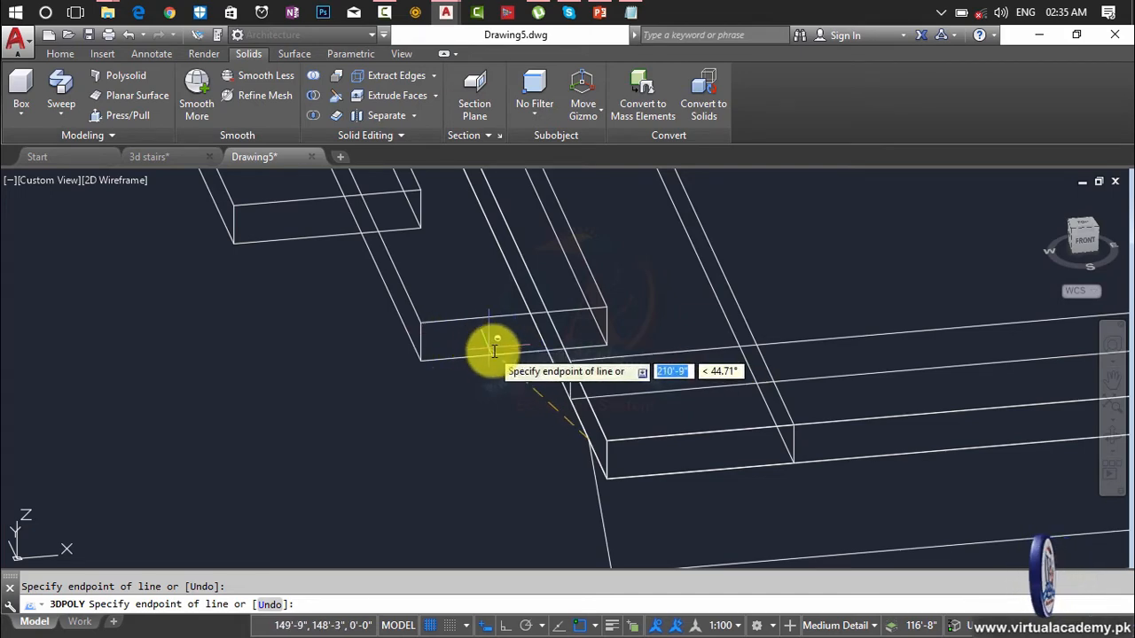
{"action": "left_click", "coordinate": [517, 357]}
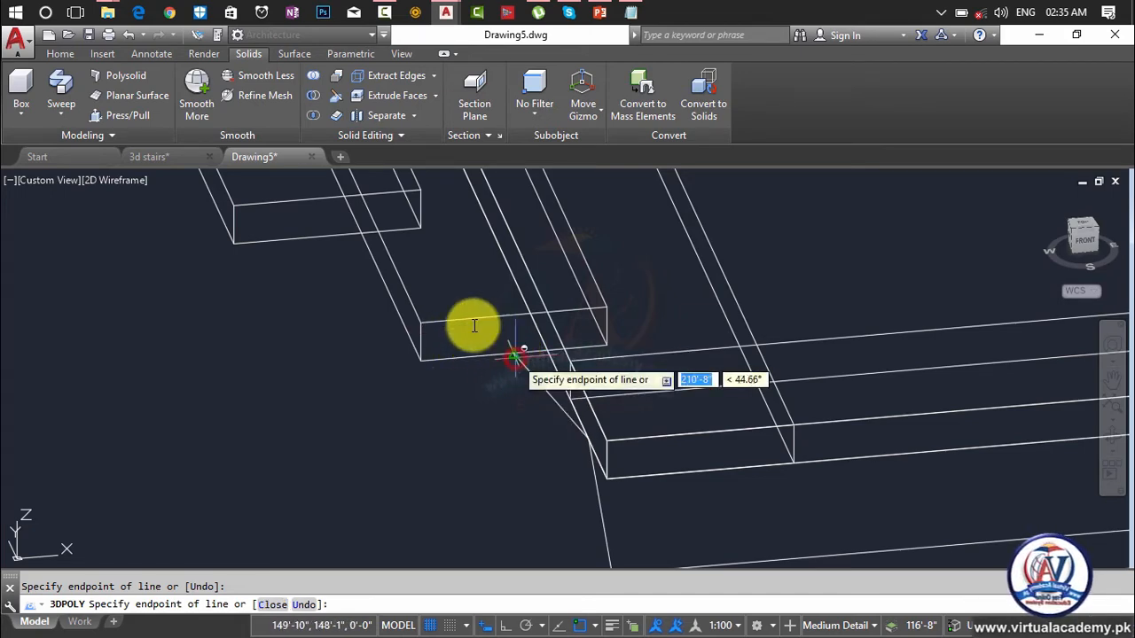
{"action": "scroll", "coordinate": [468, 324], "scroll_direction": "down", "scroll_amount": 4}
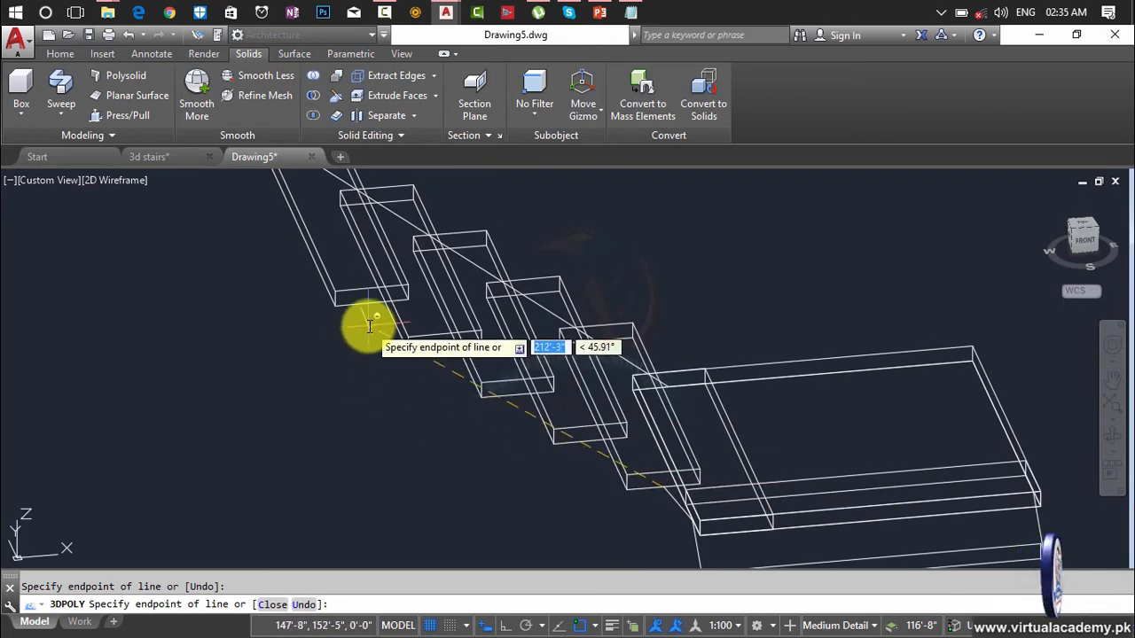
{"action": "scroll", "coordinate": [363, 315], "scroll_direction": "up", "scroll_amount": 3}
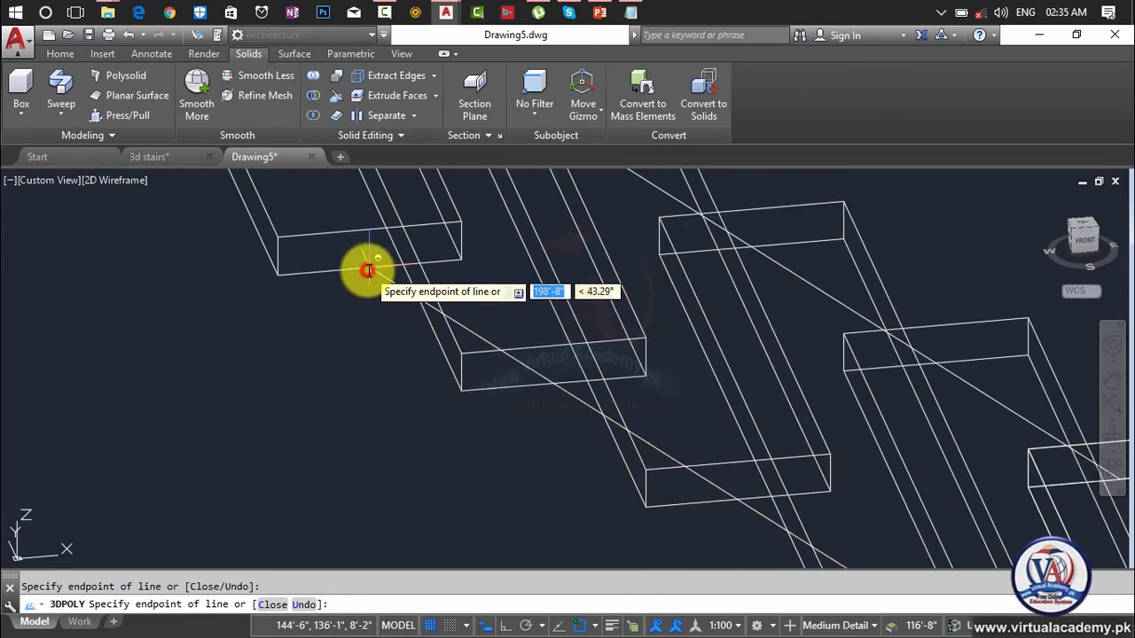
{"action": "key", "text": "Return"}
{"action": "scroll", "coordinate": [405, 287], "scroll_direction": "down", "scroll_amount": 5}
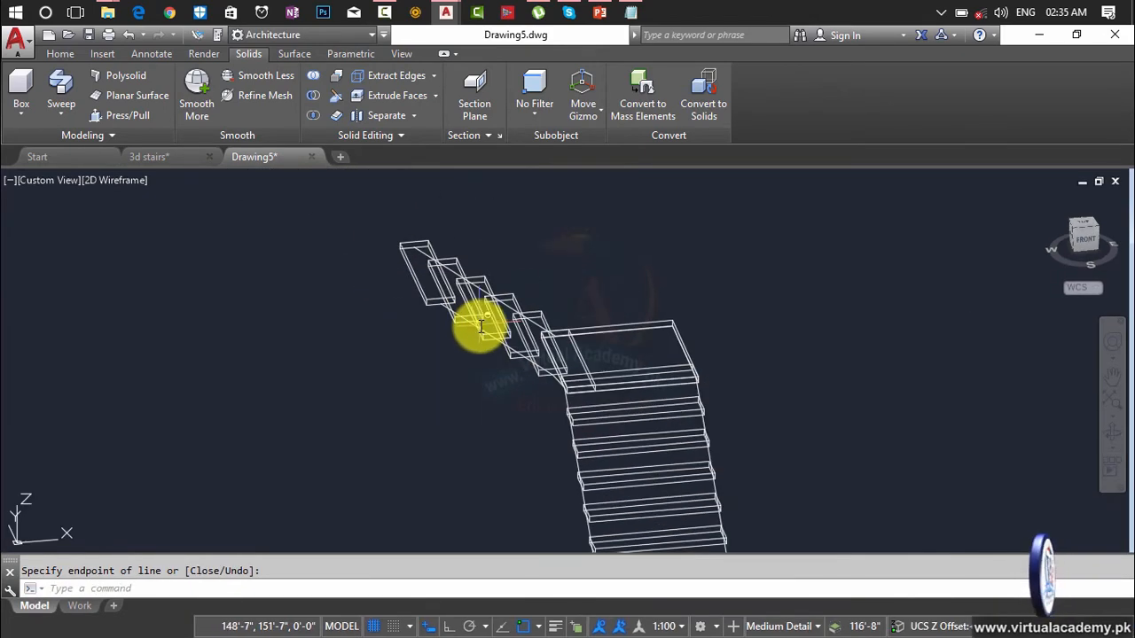
- Move the longer flight's outer 3D polyline straight up by 3', using its end on the lowest tread as base point
{"action": "scroll", "coordinate": [467, 302], "scroll_direction": "down", "scroll_amount": 5}
{"action": "key", "text": "Escape"}
{"action": "middle_click_drag", "start_coordinate": [610, 342], "coordinate": [600, 473], "text": "shift"}
{"action": "scroll", "coordinate": [577, 358], "scroll_direction": "down", "scroll_amount": 3}
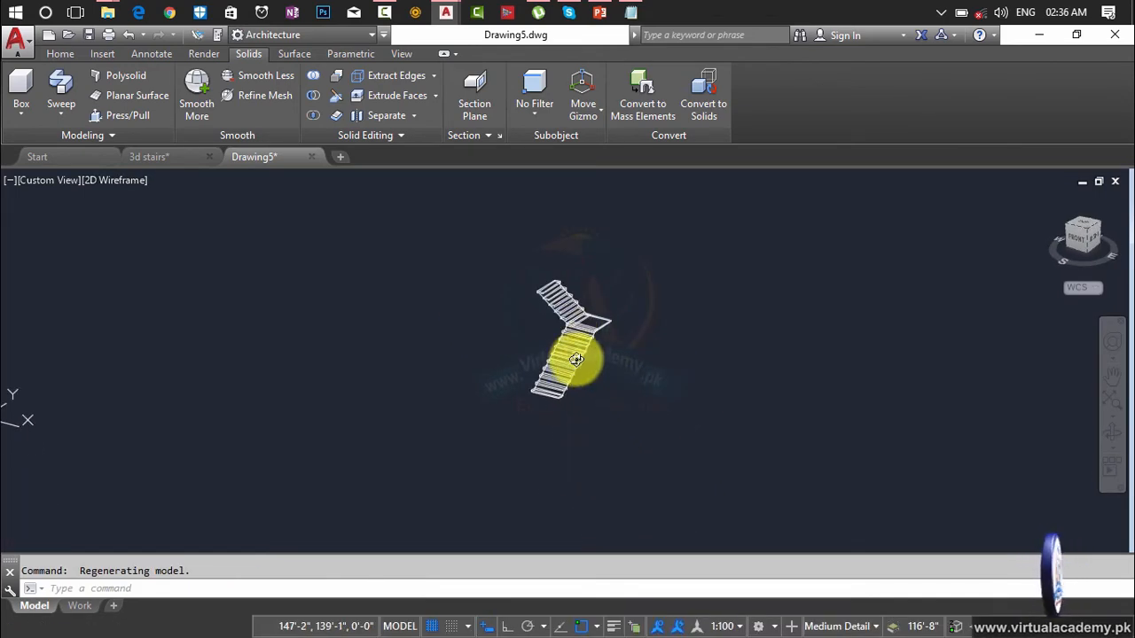
{"action": "scroll", "coordinate": [549, 383], "scroll_direction": "up", "scroll_amount": 5}
{"action": "scroll", "coordinate": [448, 396], "scroll_direction": "up", "scroll_amount": 5}
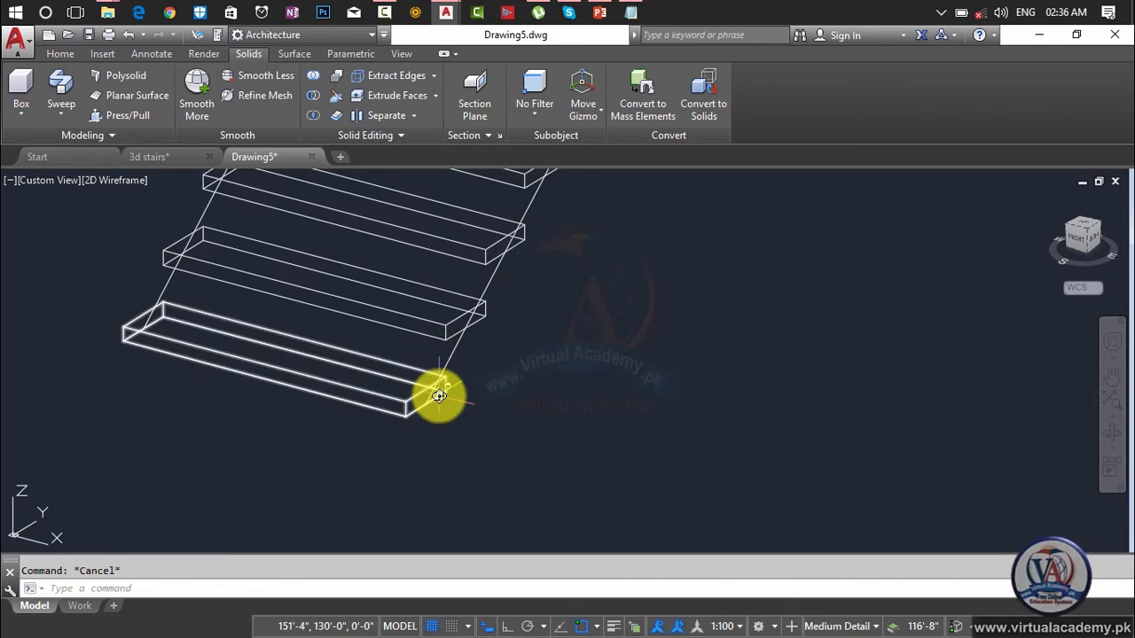
{"action": "type", "text": "m"}
{"action": "key", "text": "Return"}
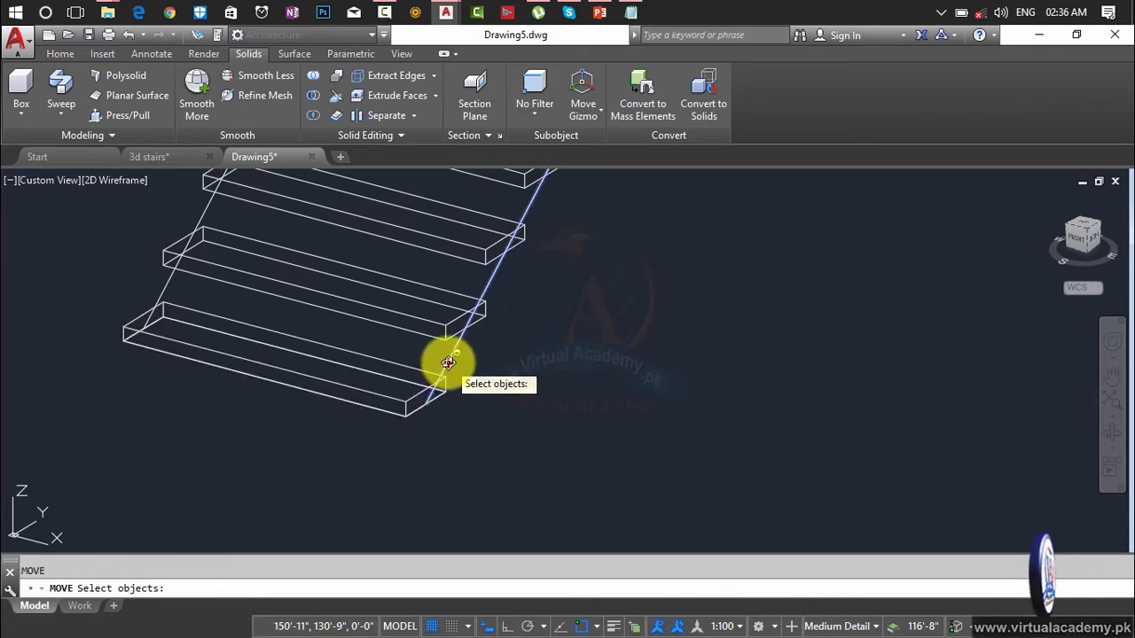
{"action": "left_click", "coordinate": [442, 381]}
{"action": "key", "text": "Return"}
{"action": "scroll", "coordinate": [434, 401], "scroll_direction": "up", "scroll_amount": 3}
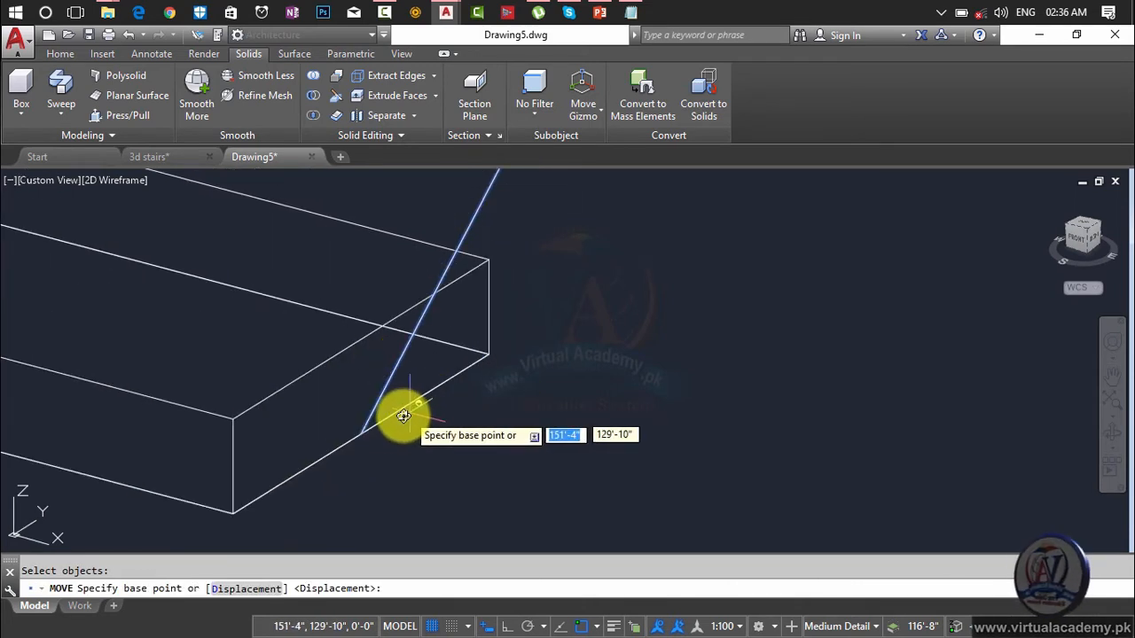
{"action": "left_click", "coordinate": [362, 434]}
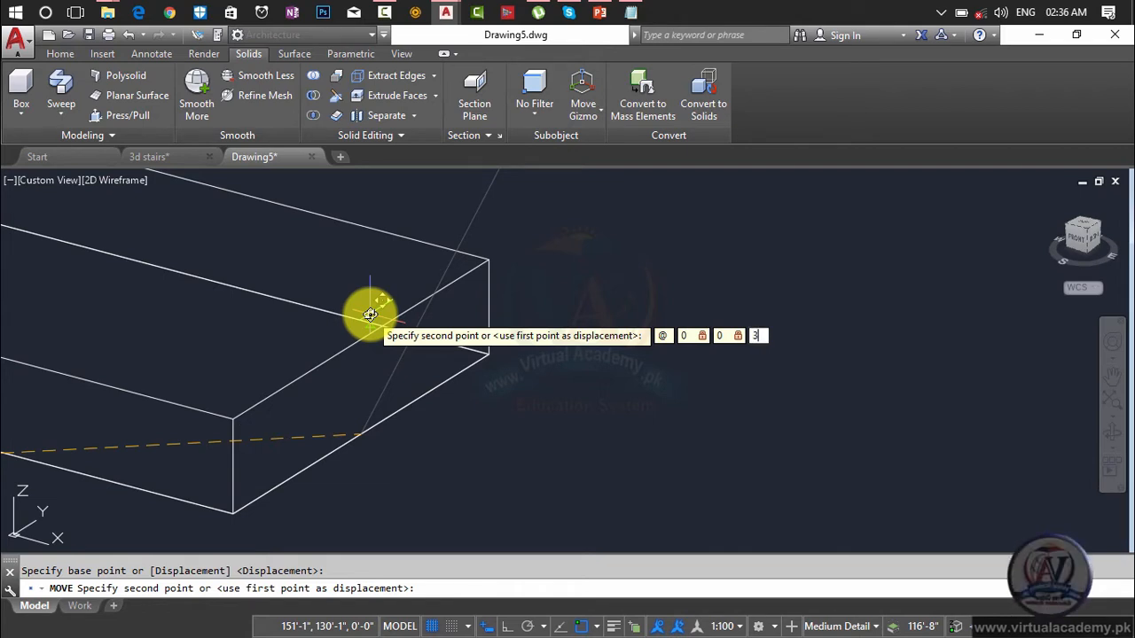
{"action": "key", "text": "Return"}
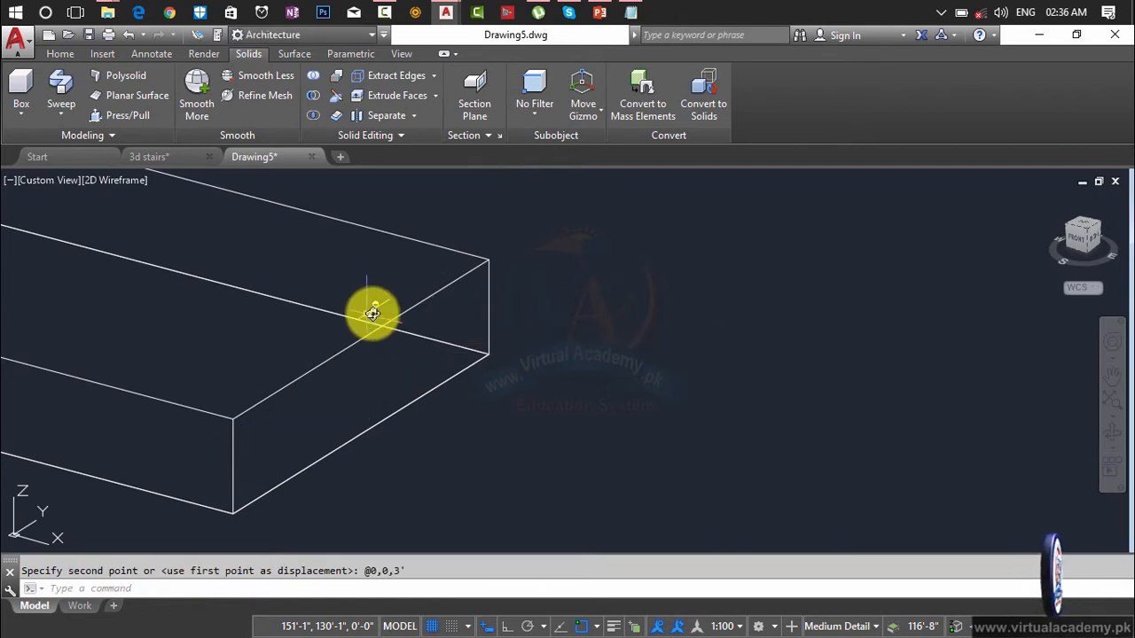
- Raise the inner 3D polyline by @0,0,3' from its end on the lowest tread
{"action": "scroll", "coordinate": [373, 313], "scroll_direction": "down", "scroll_amount": 5}
{"action": "scroll", "coordinate": [406, 312], "scroll_direction": "down", "scroll_amount": 4}
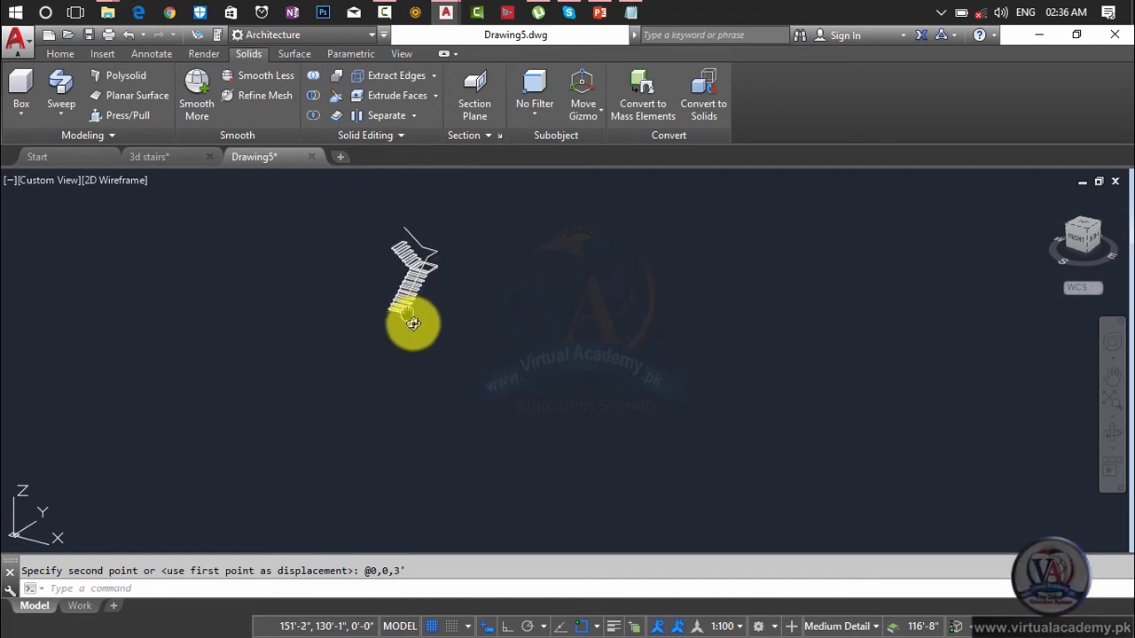
{"action": "scroll", "coordinate": [413, 340], "scroll_direction": "up", "scroll_amount": 6}
{"action": "scroll", "coordinate": [413, 339], "scroll_direction": "up", "scroll_amount": 8}
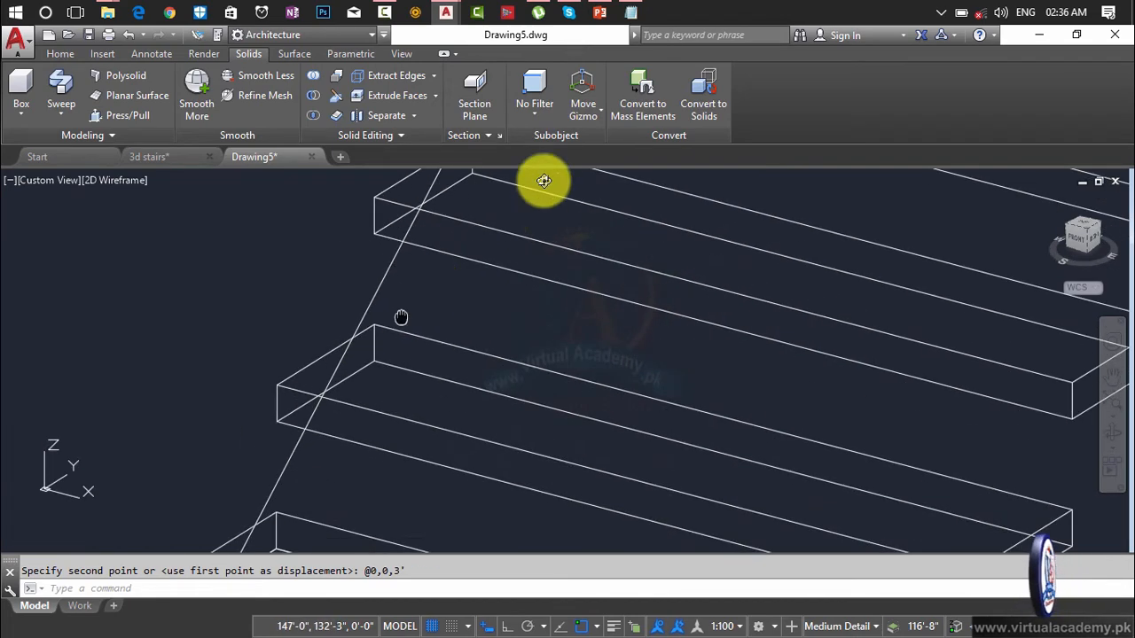
{"action": "key", "text": "Return"}
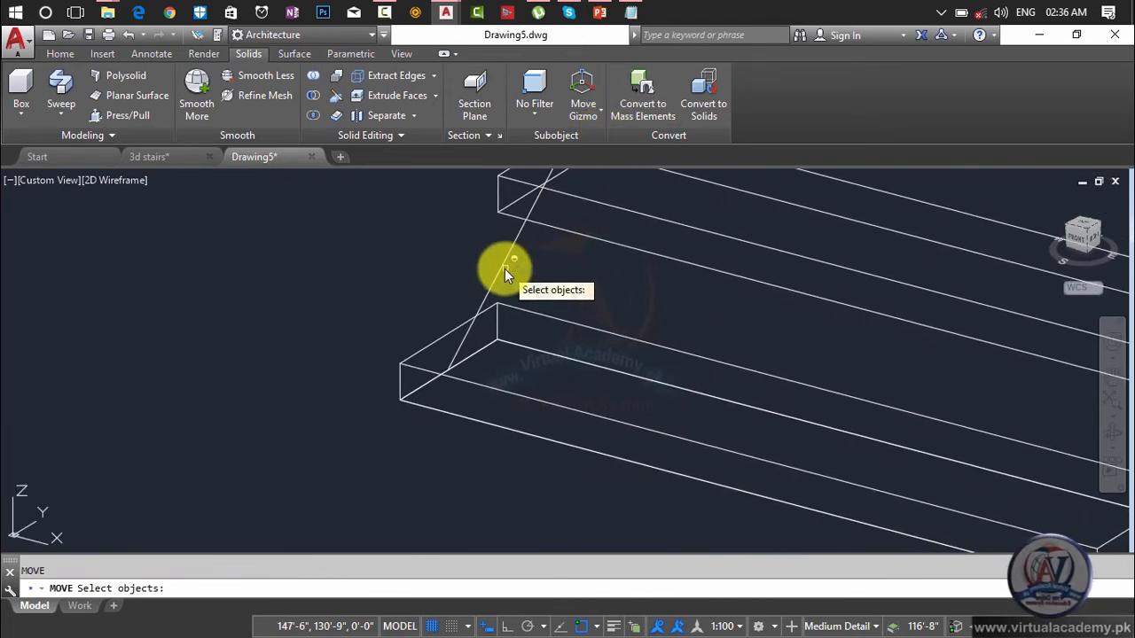
{"action": "left_click", "coordinate": [502, 266]}
{"action": "key", "text": "Return"}
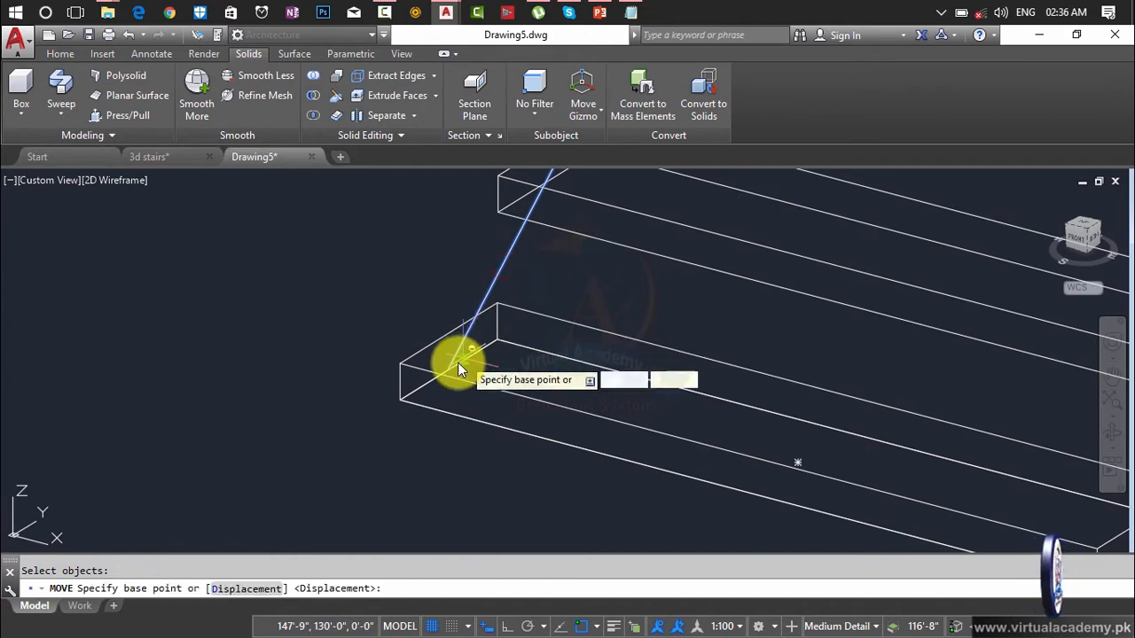
{"action": "left_click", "coordinate": [449, 367]}
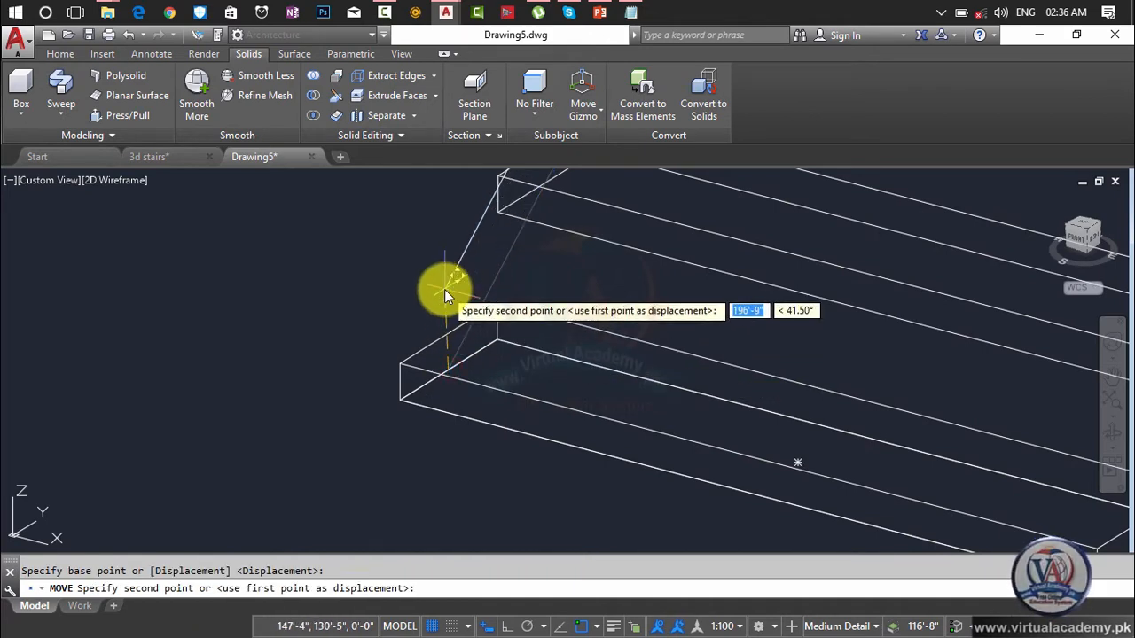
{"action": "type", "text": "0,0,3"}
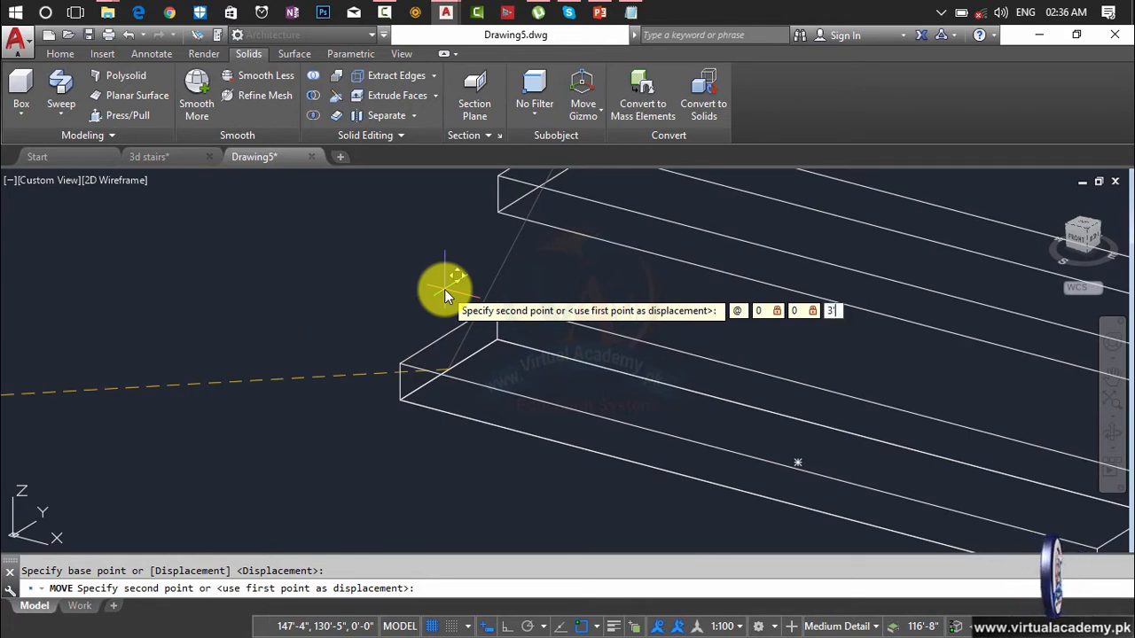
{"action": "key", "text": "Return"}
- Turn off the grid and draw a vertical line from the inner polyline's upper end to the highest tread's upper end-edge midpoint
{"action": "scroll", "coordinate": [515, 252], "scroll_direction": "down", "scroll_amount": 5}
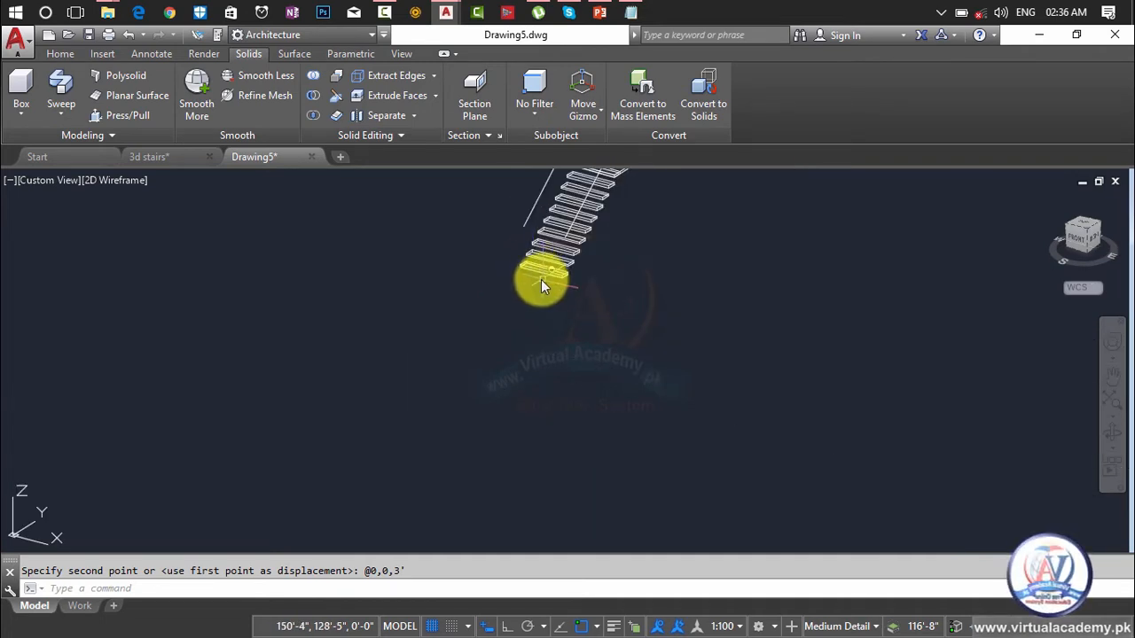
{"action": "scroll", "coordinate": [616, 271], "scroll_direction": "down", "scroll_amount": 8}
{"action": "scroll", "coordinate": [617, 268], "scroll_direction": "up", "scroll_amount": 5}
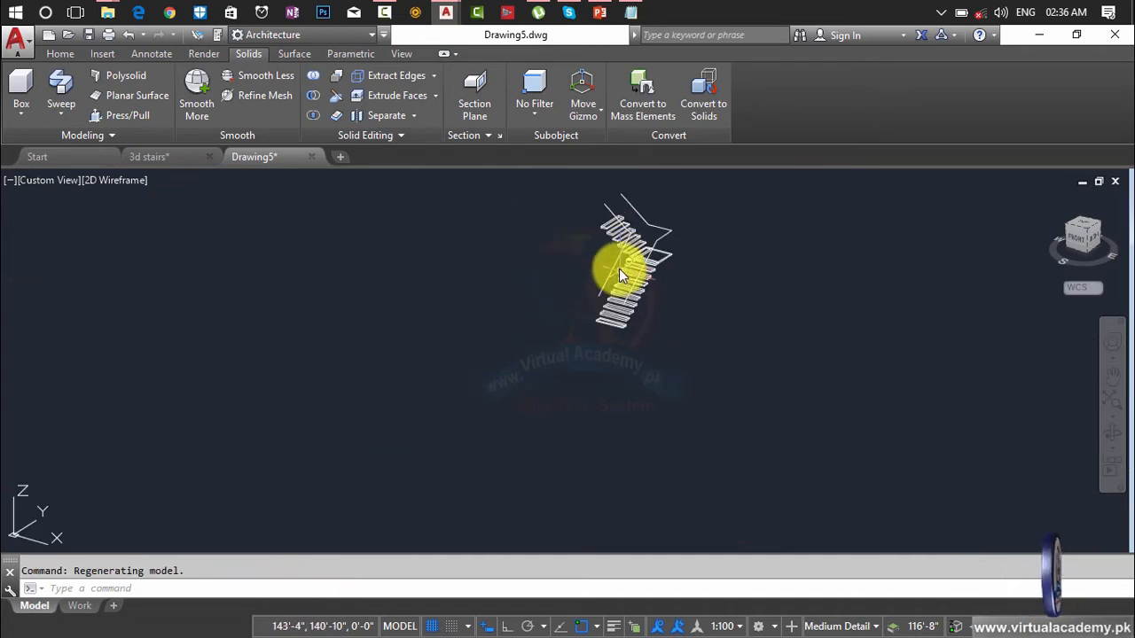
{"action": "scroll", "coordinate": [617, 213], "scroll_direction": "up", "scroll_amount": 12}
{"action": "middle_click_drag", "start_coordinate": [622, 207], "coordinate": [630, 329]}
{"action": "scroll", "coordinate": [649, 268], "scroll_direction": "down", "scroll_amount": 2}
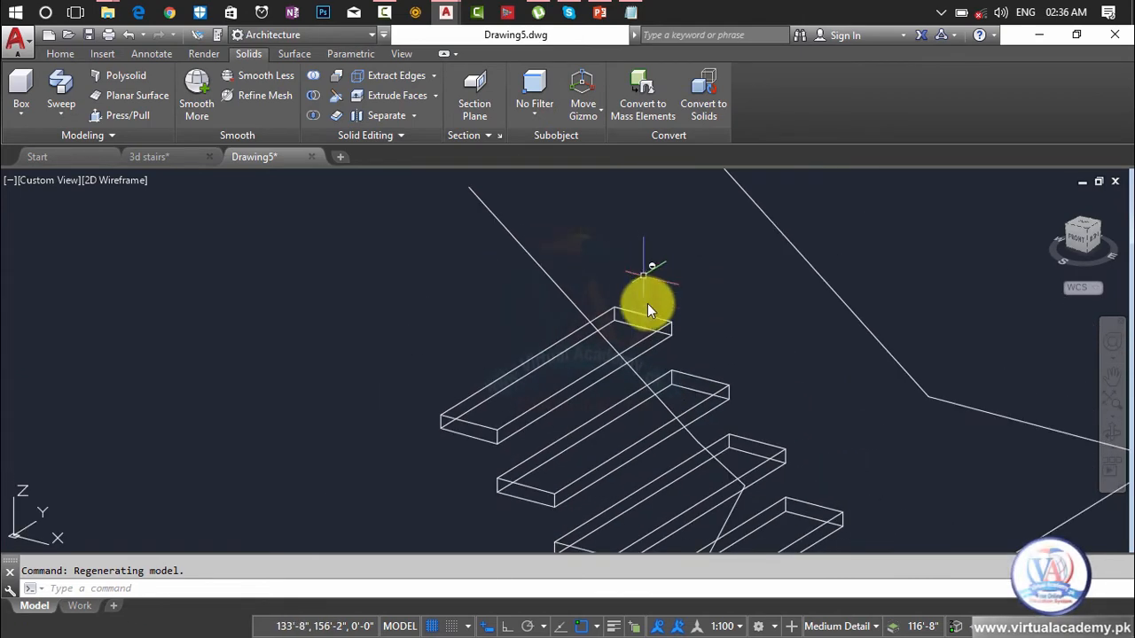
{"action": "middle_click_drag", "start_coordinate": [649, 270], "coordinate": [642, 429]}
{"action": "scroll", "coordinate": [640, 431], "scroll_direction": "down", "scroll_amount": 2}
{"action": "scroll", "coordinate": [536, 434], "scroll_direction": "up", "scroll_amount": 4}
{"action": "middle_click_drag", "start_coordinate": [537, 433], "coordinate": [628, 320]}
{"action": "scroll", "coordinate": [627, 324], "scroll_direction": "down", "scroll_amount": 2}
{"action": "type", "text": "l"}
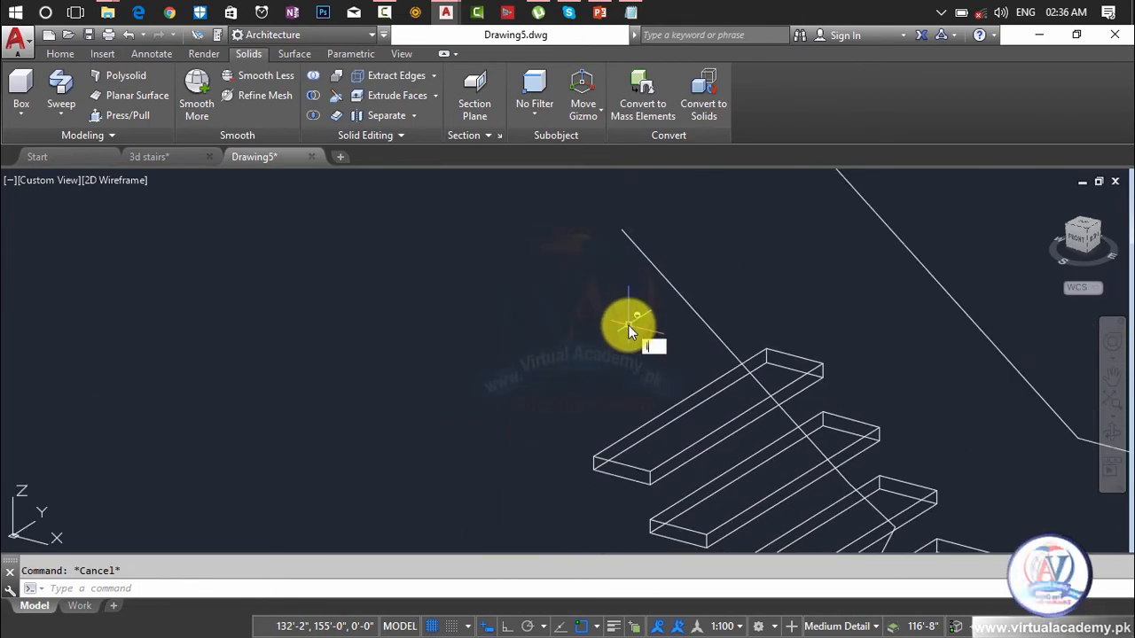
{"action": "key", "text": "Return"}
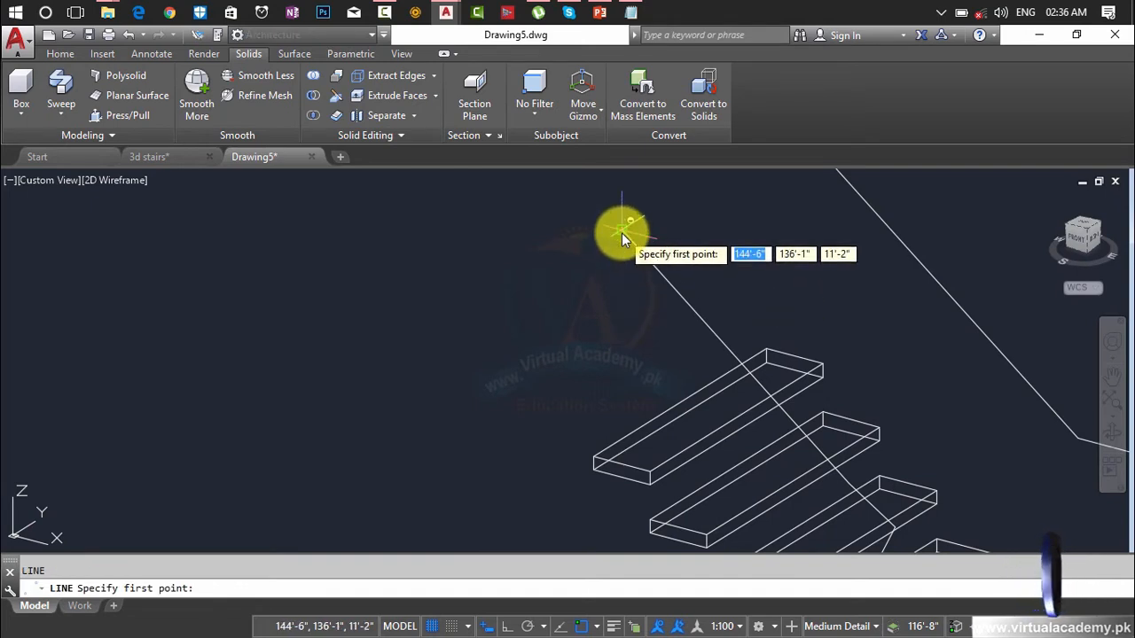
{"action": "left_click", "coordinate": [428, 627]}
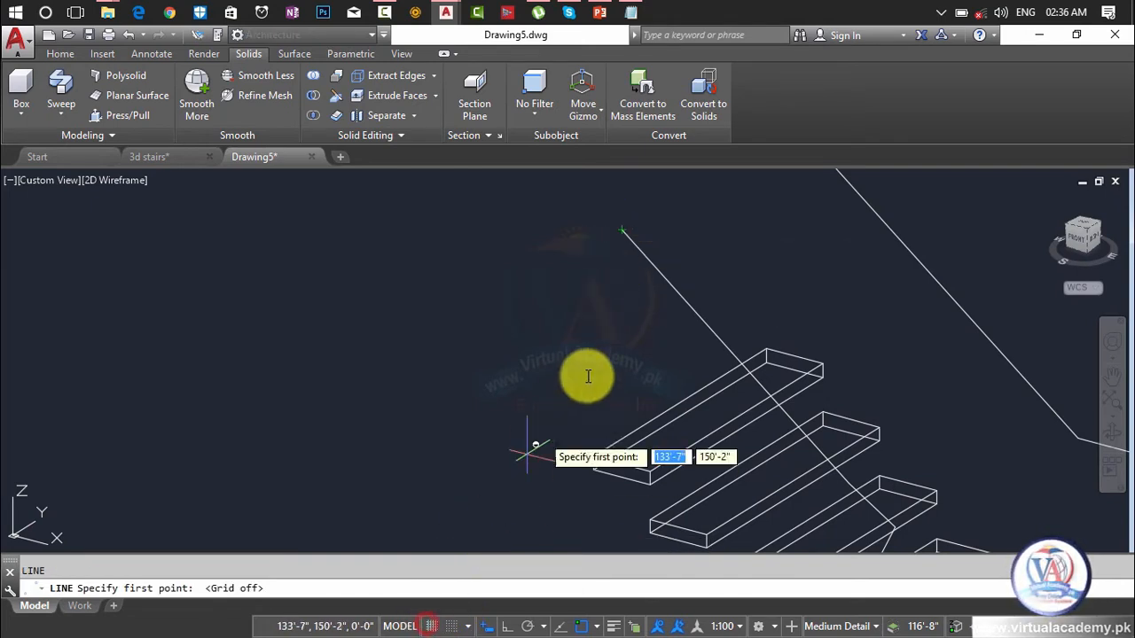
{"action": "left_click", "coordinate": [622, 232]}
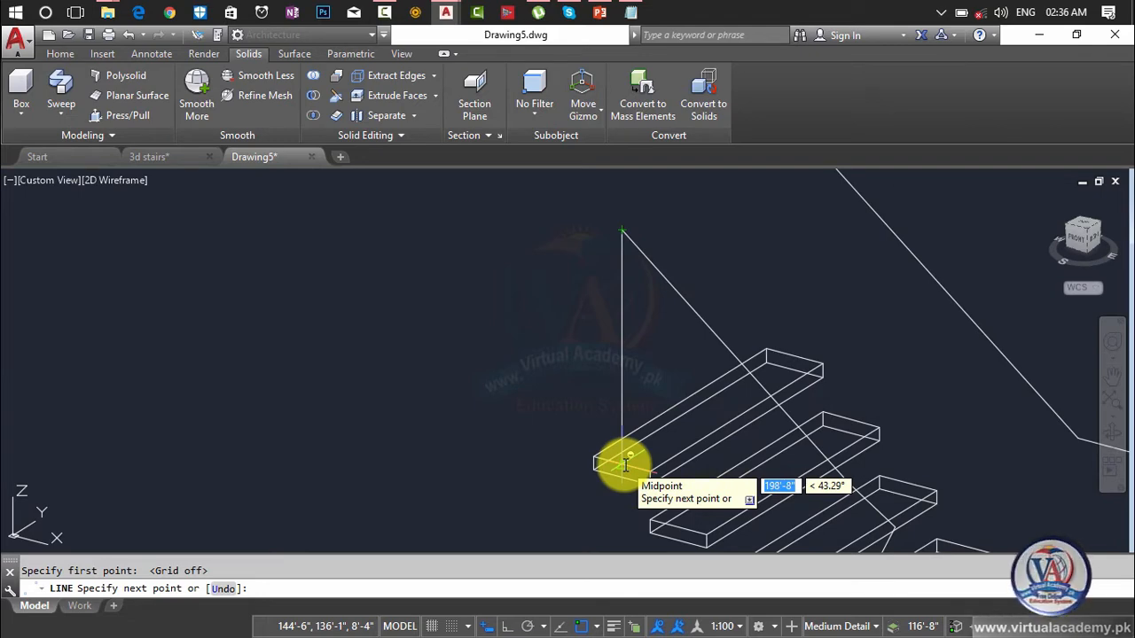
{"action": "scroll", "coordinate": [612, 461], "scroll_direction": "up", "scroll_amount": 5}
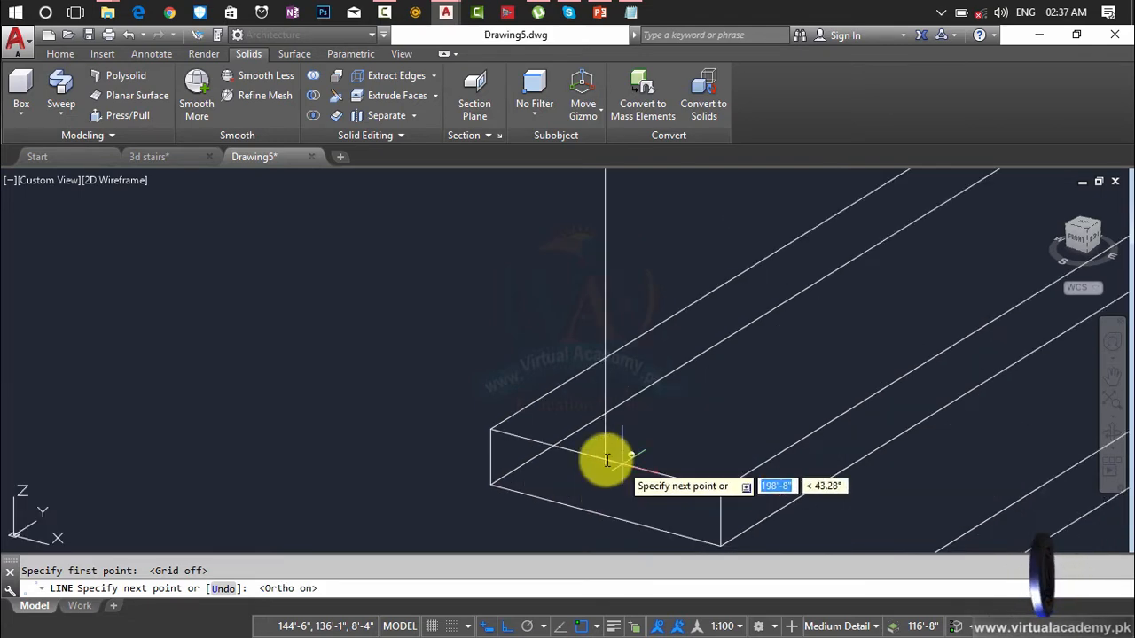
{"action": "left_click", "coordinate": [604, 460]}
{"action": "key", "text": "Return"}
- Draw a vertical line from the outer polyline's upper end down to the highest tread's outer upper end-edge midpoint
{"action": "scroll", "coordinate": [707, 385], "scroll_direction": "down", "scroll_amount": 6}
{"action": "middle_click_drag", "start_coordinate": [706, 388], "coordinate": [667, 551]}
{"action": "key", "text": "Return"}
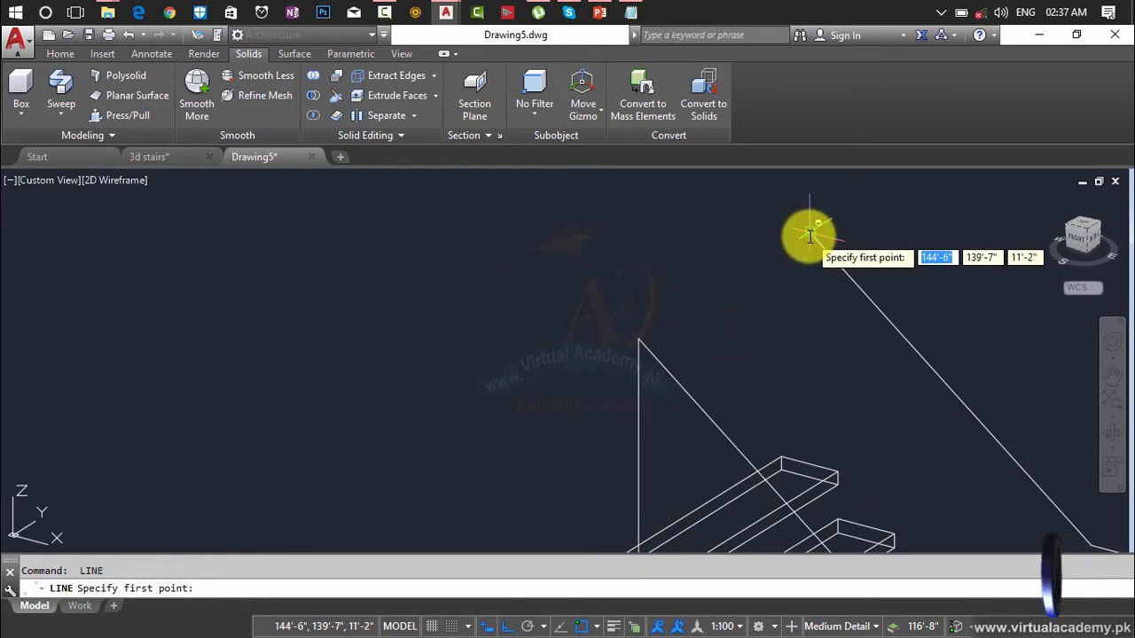
{"action": "left_click", "coordinate": [809, 235]}
{"action": "scroll", "coordinate": [788, 470], "scroll_direction": "up", "scroll_amount": 3}
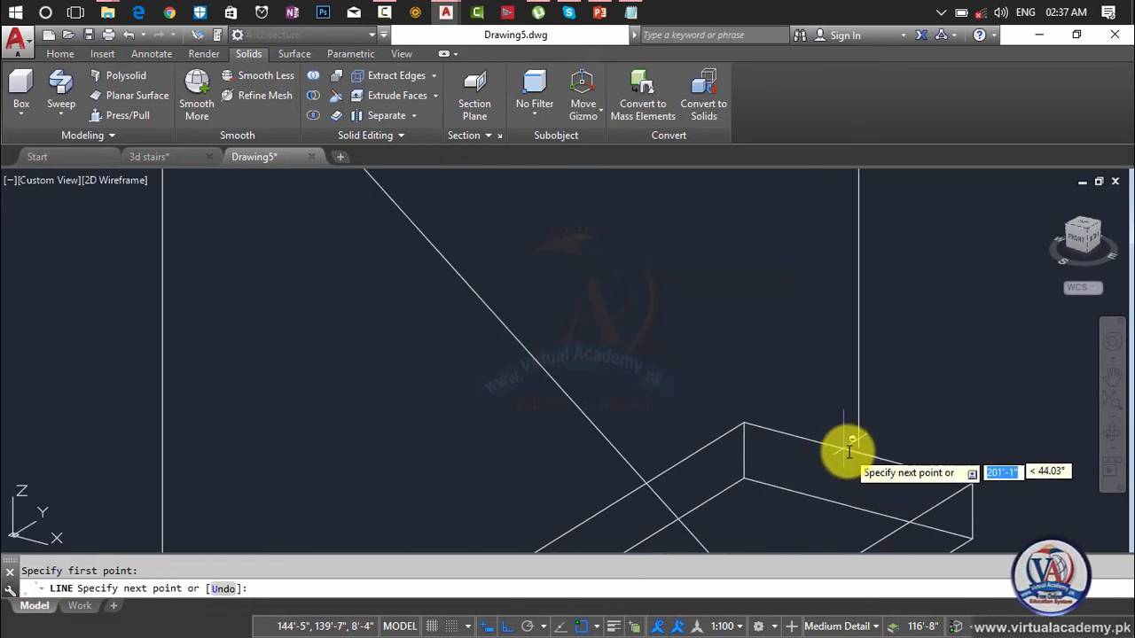
{"action": "scroll", "coordinate": [857, 456], "scroll_direction": "down", "scroll_amount": 5}
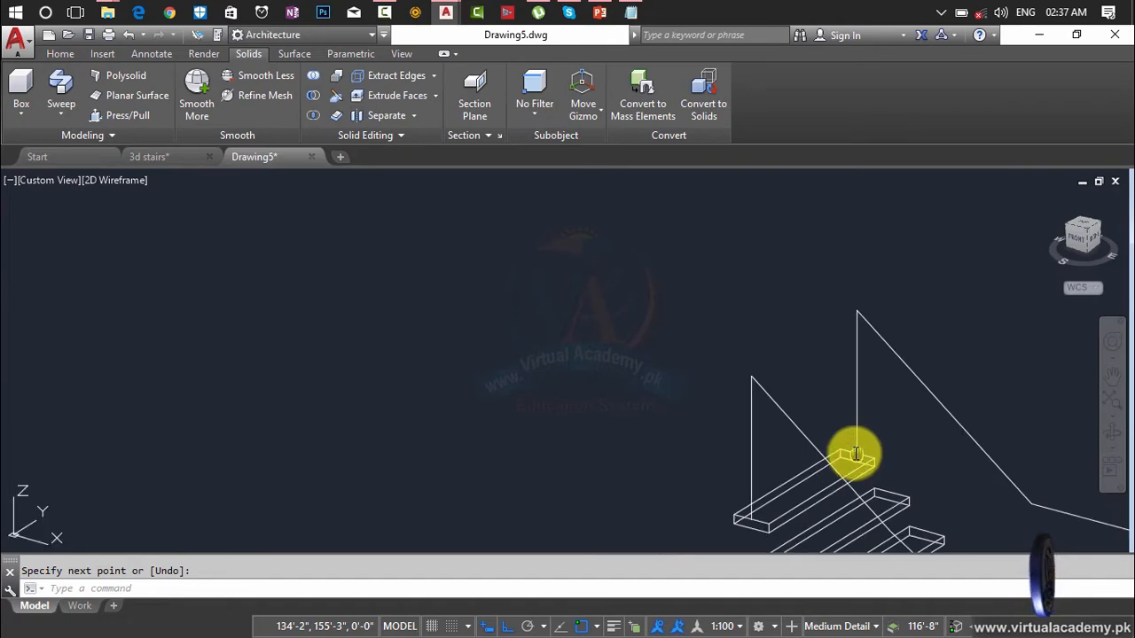
- Draw a vertical line from the outer polyline's bend to the upper outer end-edge midpoint of the slab starting the shorter flight
{"action": "scroll", "coordinate": [790, 335], "scroll_direction": "up", "scroll_amount": 4}
{"action": "key", "text": "Return"}
{"action": "key", "text": "Return"}
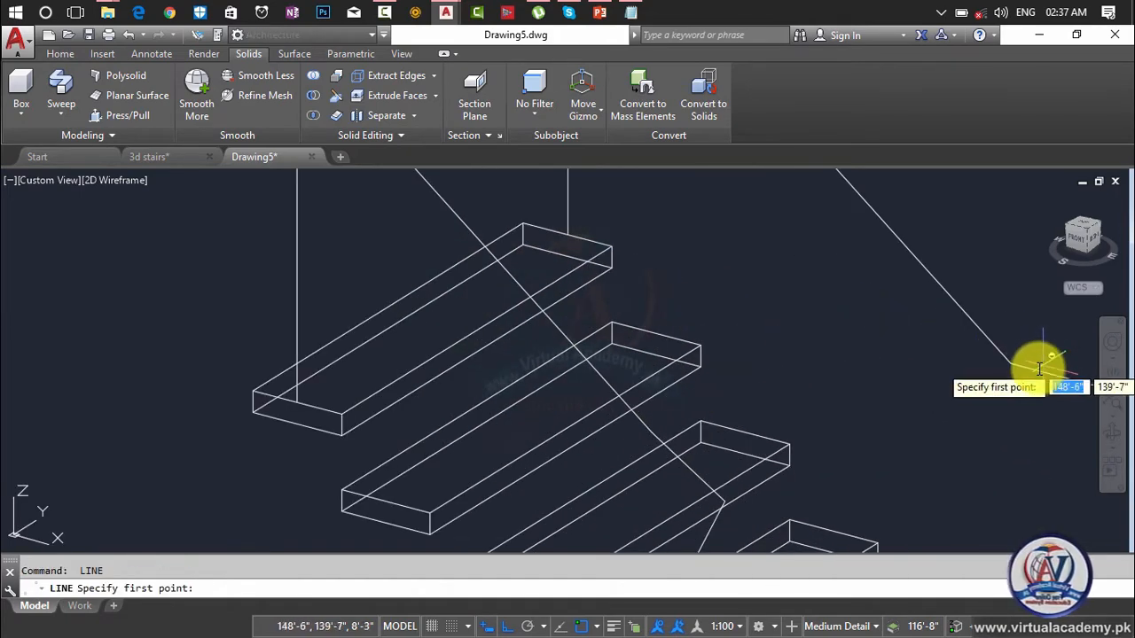
{"action": "left_click", "coordinate": [1009, 364]}
{"action": "scroll", "coordinate": [936, 468], "scroll_direction": "down", "scroll_amount": 3}
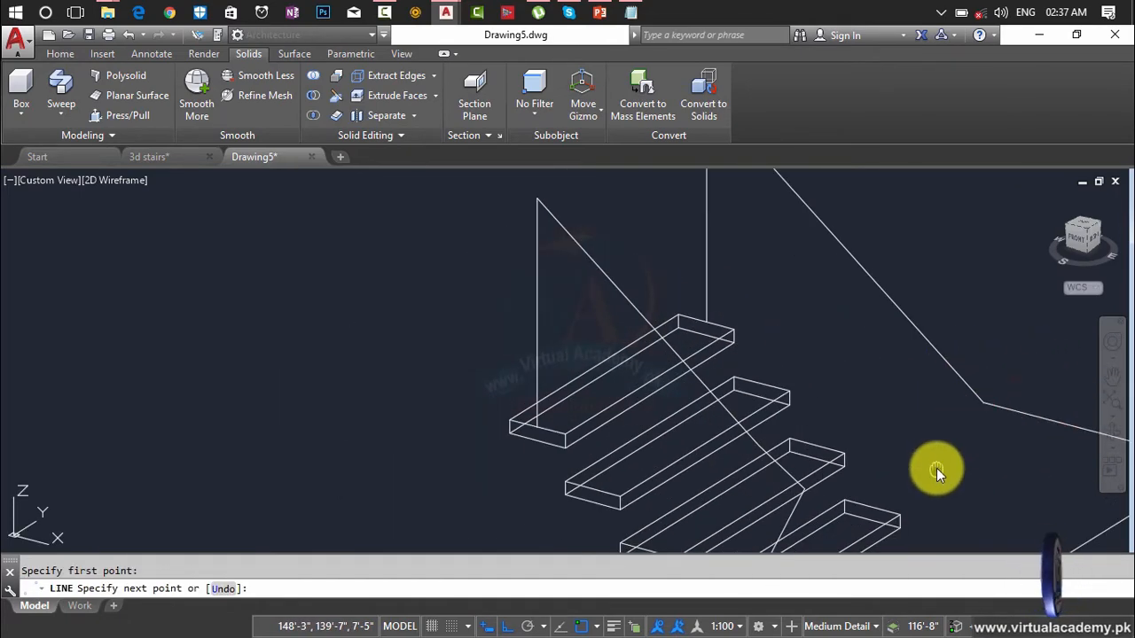
{"action": "scroll", "coordinate": [936, 468], "scroll_direction": "up", "scroll_amount": 3}
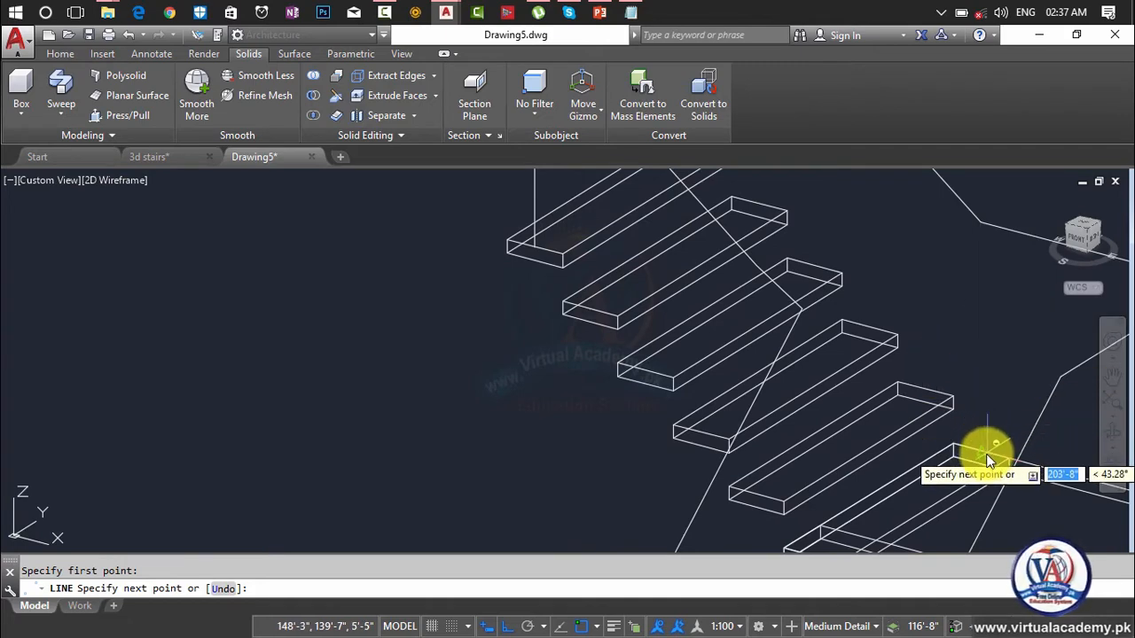
{"action": "scroll", "coordinate": [981, 453], "scroll_direction": "up", "scroll_amount": 3}
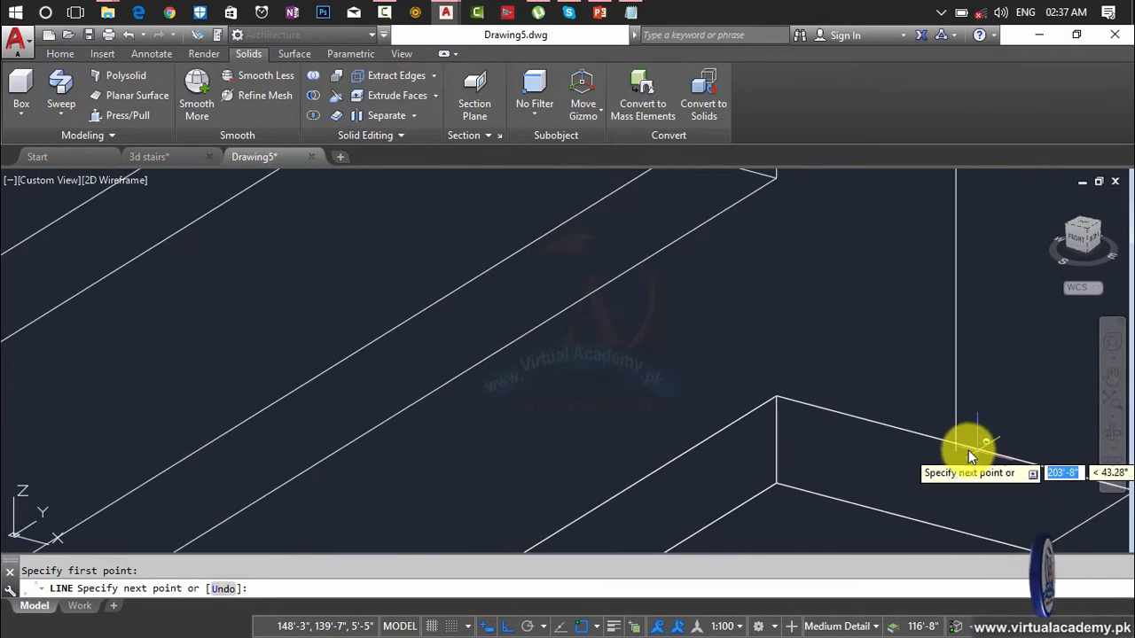
{"action": "left_click", "coordinate": [956, 442]}
{"action": "key", "text": "Return"}
- Start a vertical line from the raised inner polyline's bend where the longer and shorter flights meet
{"action": "scroll", "coordinate": [957, 443], "scroll_direction": "down", "scroll_amount": 6}
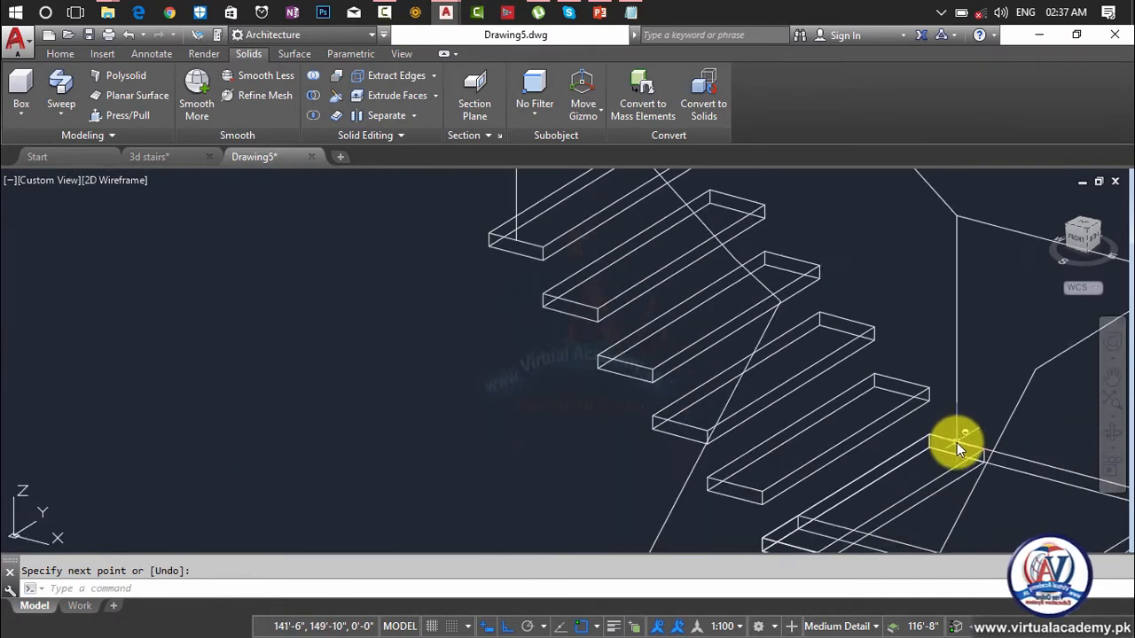
{"action": "middle_click_drag", "start_coordinate": [957, 442], "coordinate": [1072, 291]}
{"action": "scroll", "coordinate": [974, 307], "scroll_direction": "down", "scroll_amount": 2}
{"action": "middle_click_drag", "start_coordinate": [972, 319], "coordinate": [939, 479]}
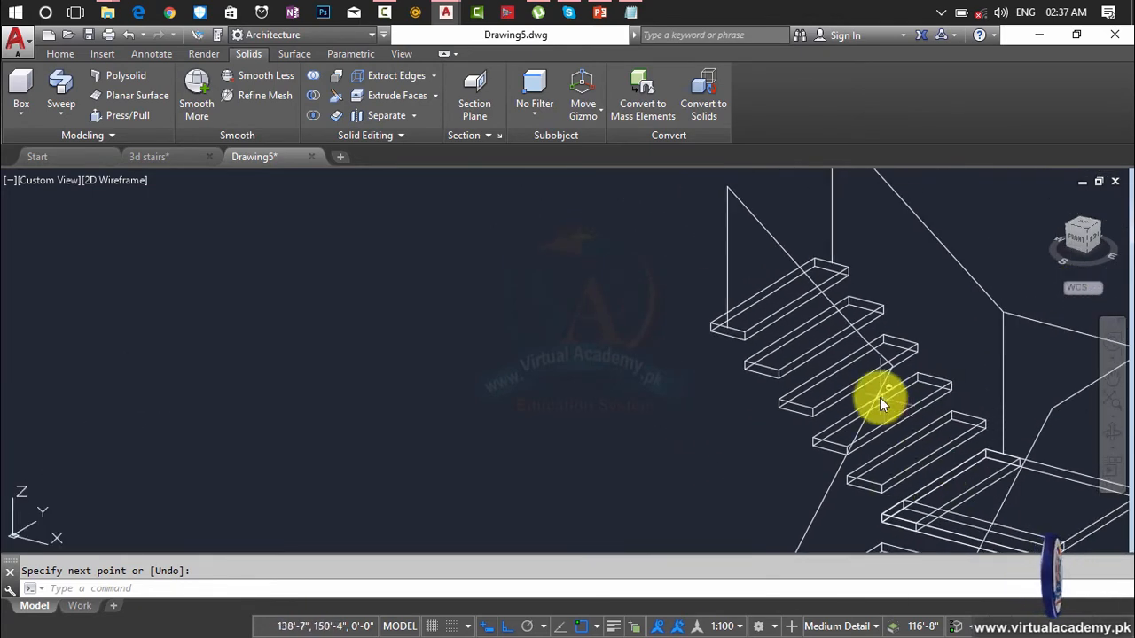
{"action": "scroll", "coordinate": [882, 391], "scroll_direction": "up", "scroll_amount": 4}
{"action": "key", "text": "Return"}
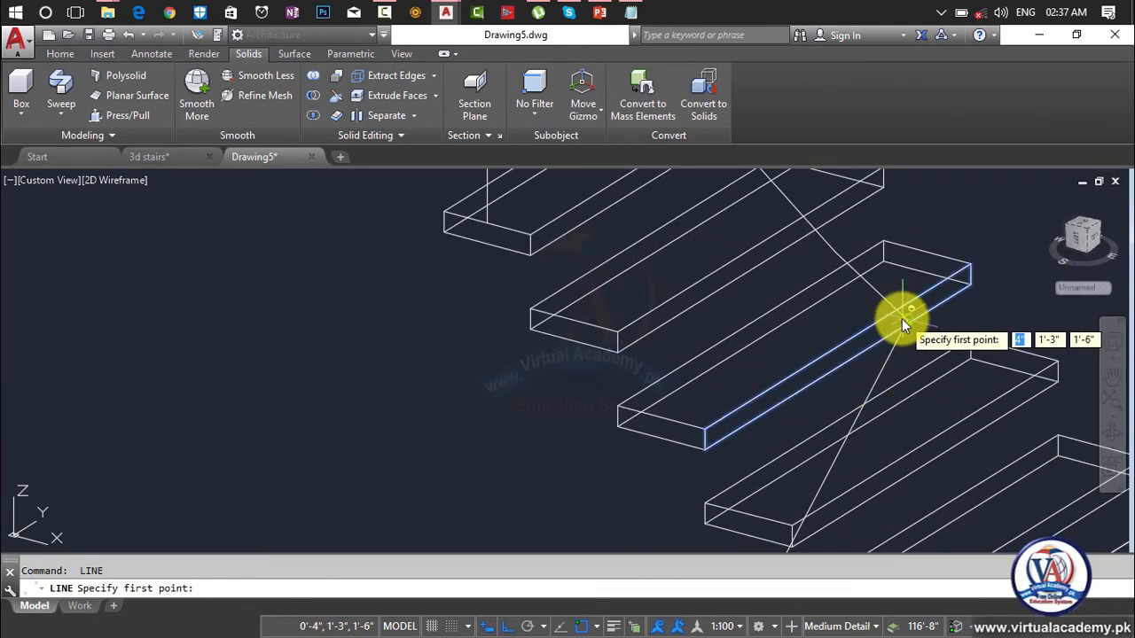
{"action": "scroll", "coordinate": [904, 325], "scroll_direction": "up", "scroll_amount": 5}
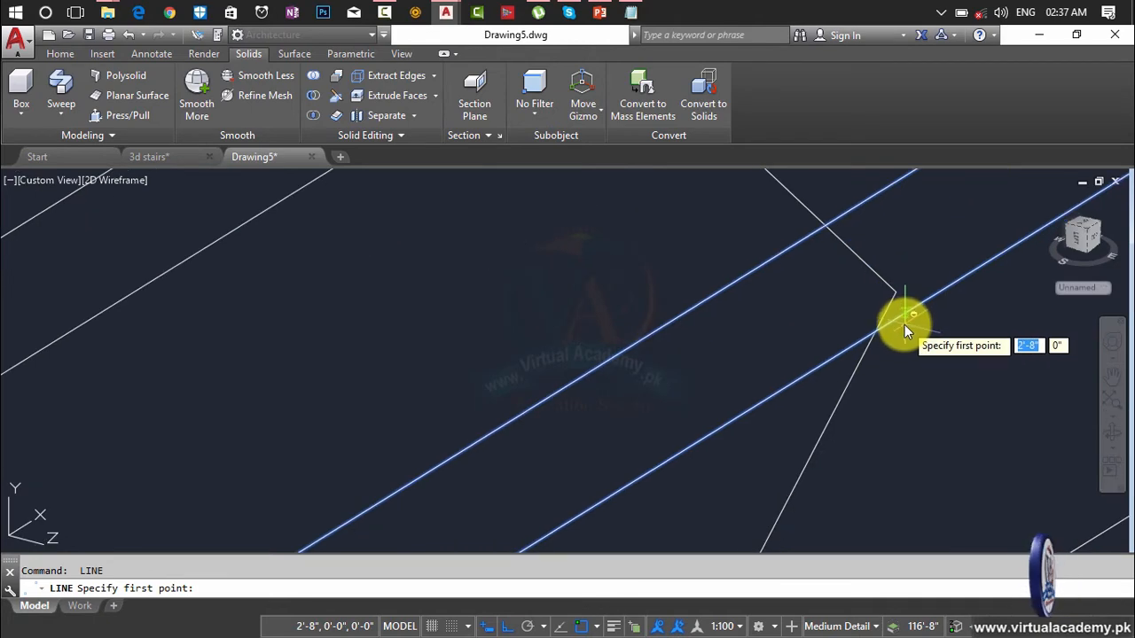
{"action": "key", "text": "Escape"}
{"action": "key", "text": "Return"}
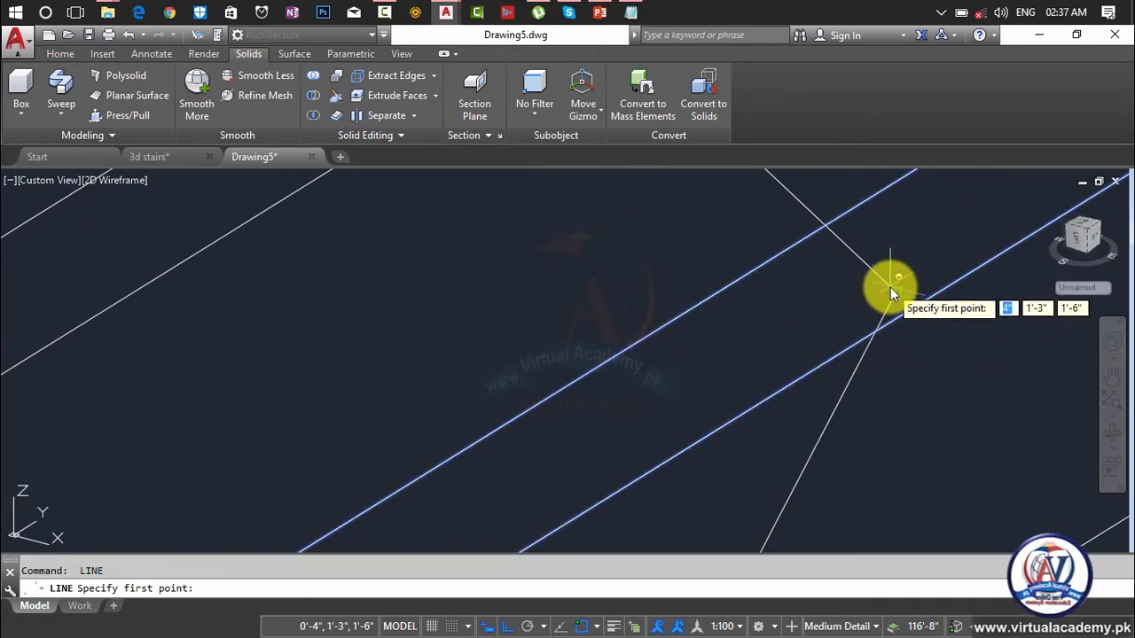
{"action": "scroll", "coordinate": [892, 292], "scroll_direction": "down", "scroll_amount": 4}
{"action": "key", "text": "Escape"}
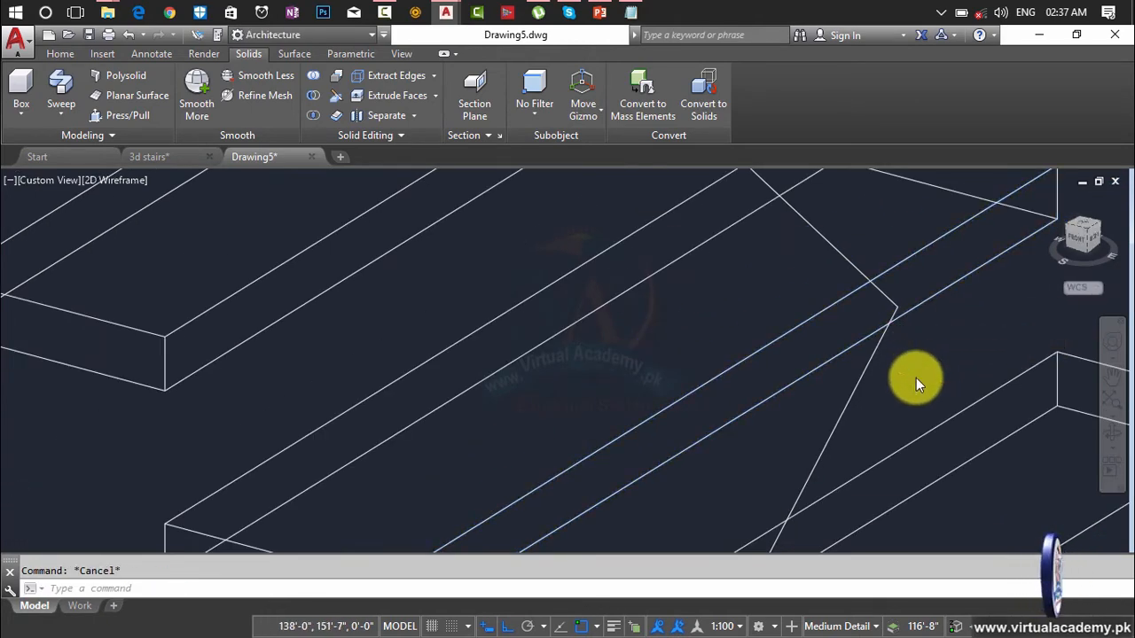
{"action": "middle_click_drag", "start_coordinate": [916, 378], "coordinate": [682, 305]}
{"action": "key", "text": "Return"}
{"action": "scroll", "coordinate": [632, 263], "scroll_direction": "up", "scroll_amount": 1}
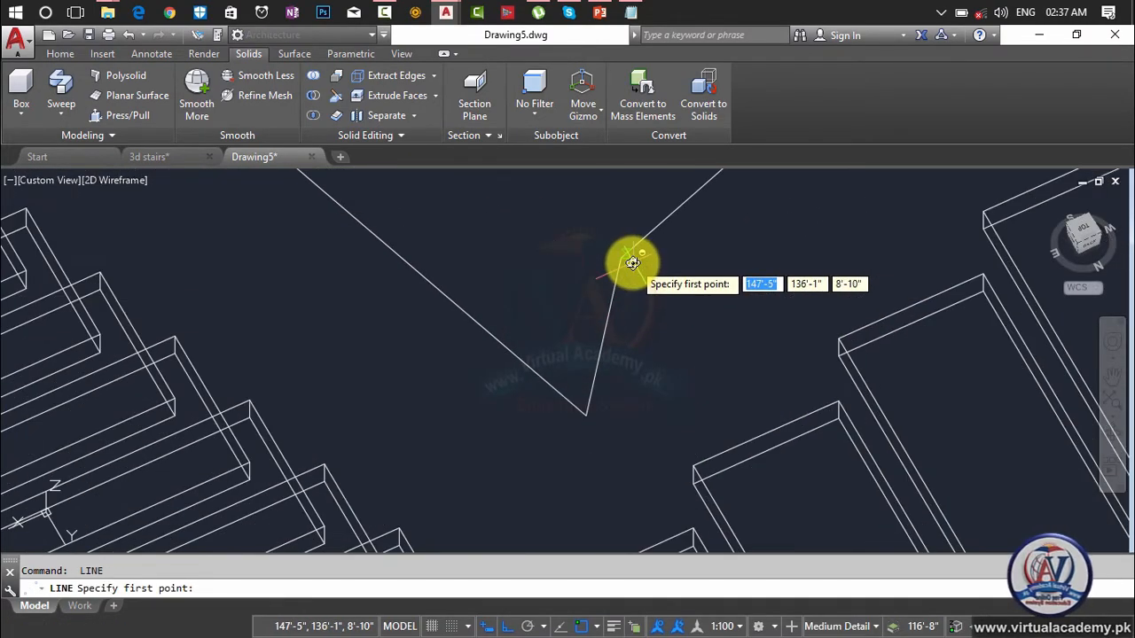
{"action": "left_click", "coordinate": [620, 263]}
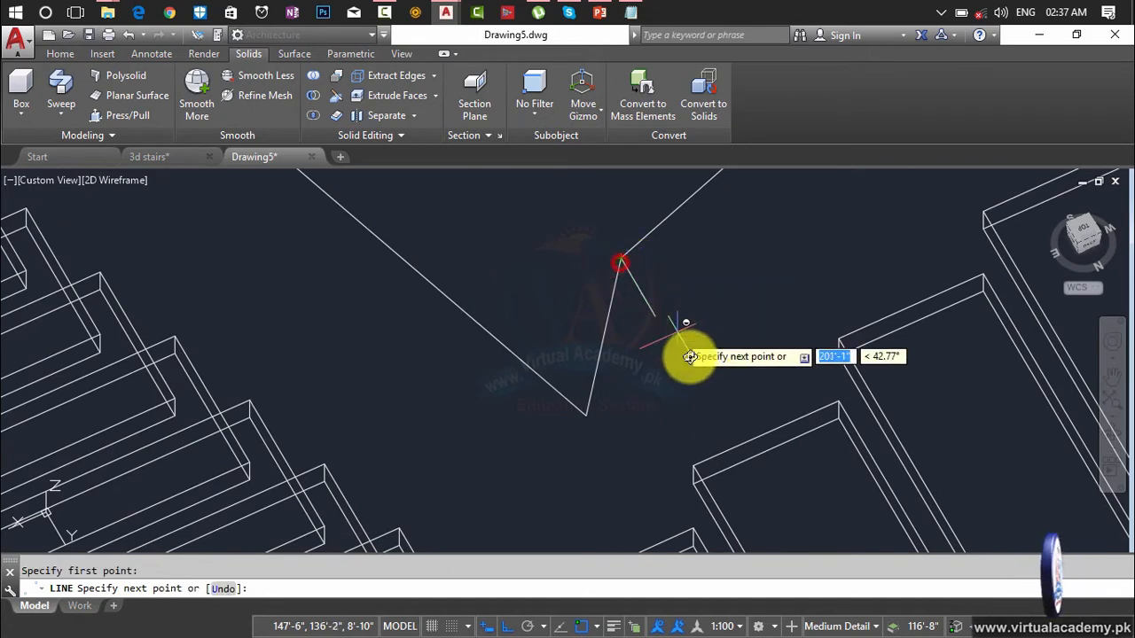
{"action": "scroll", "coordinate": [699, 440], "scroll_direction": "down", "scroll_amount": 2}
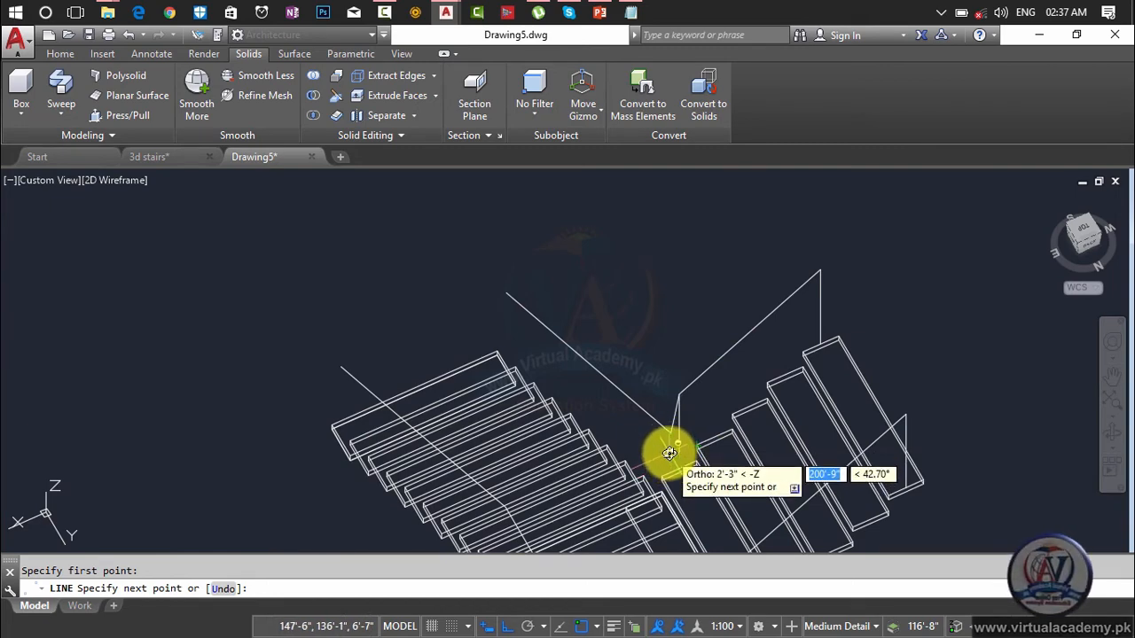
{"action": "scroll", "coordinate": [669, 453], "scroll_direction": "up", "scroll_amount": 3}
{"action": "key", "text": "Escape"}
{"action": "scroll", "coordinate": [671, 452], "scroll_direction": "down", "scroll_amount": 5}
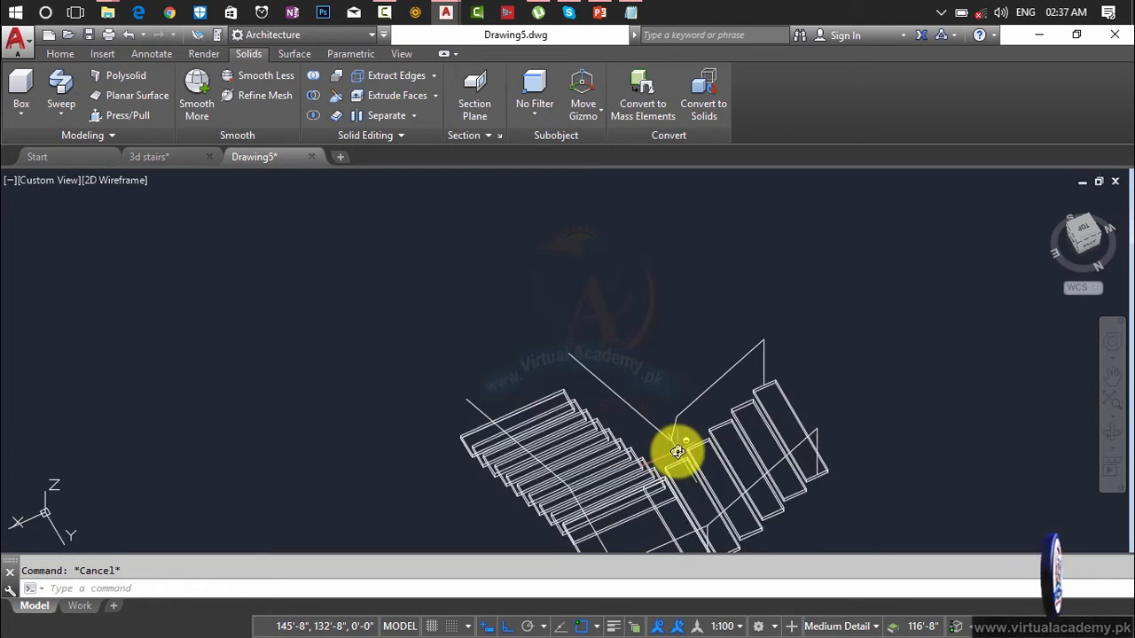
- Draw a vertical line from the lower end of the upper flight's inner handrail down to that flight's lowest tread
{"action": "middle_click_drag", "start_coordinate": [678, 457], "coordinate": [975, 398], "text": "shift"}
{"action": "scroll", "coordinate": [621, 331], "scroll_direction": "up", "scroll_amount": 3}
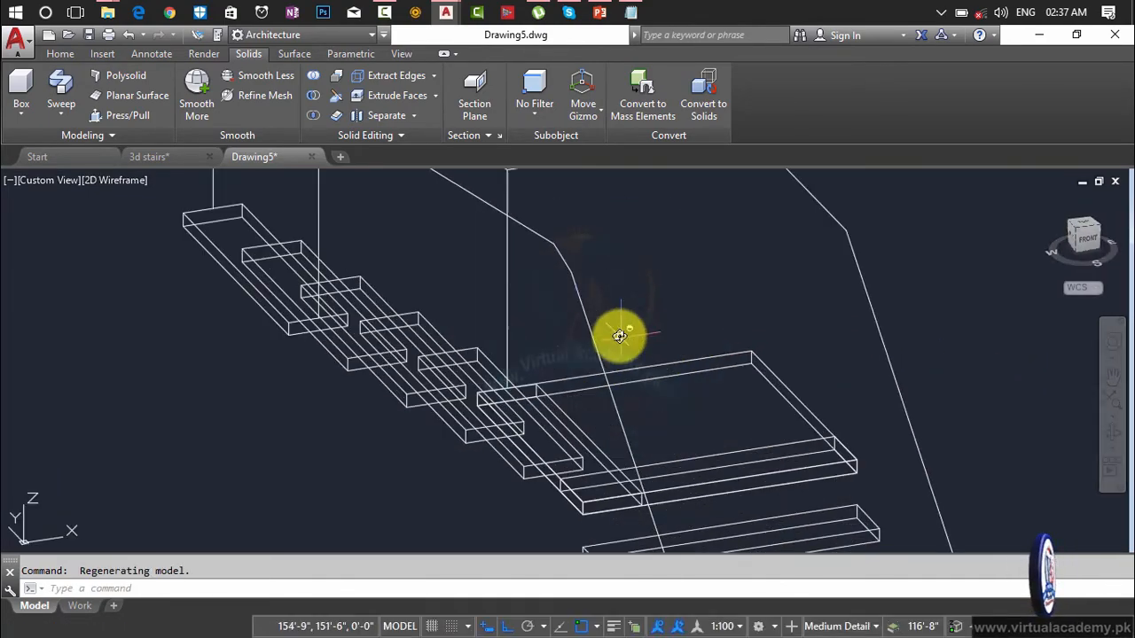
{"action": "mouse_move", "coordinate": [575, 324]}
{"action": "middle_mouse_down"}
{"action": "mouse_move", "coordinate": [590, 357]}
{"action": "mouse_move", "coordinate": [577, 320]}
{"action": "middle_mouse_up"}
{"action": "scroll", "coordinate": [499, 188], "scroll_direction": "up", "scroll_amount": 5}
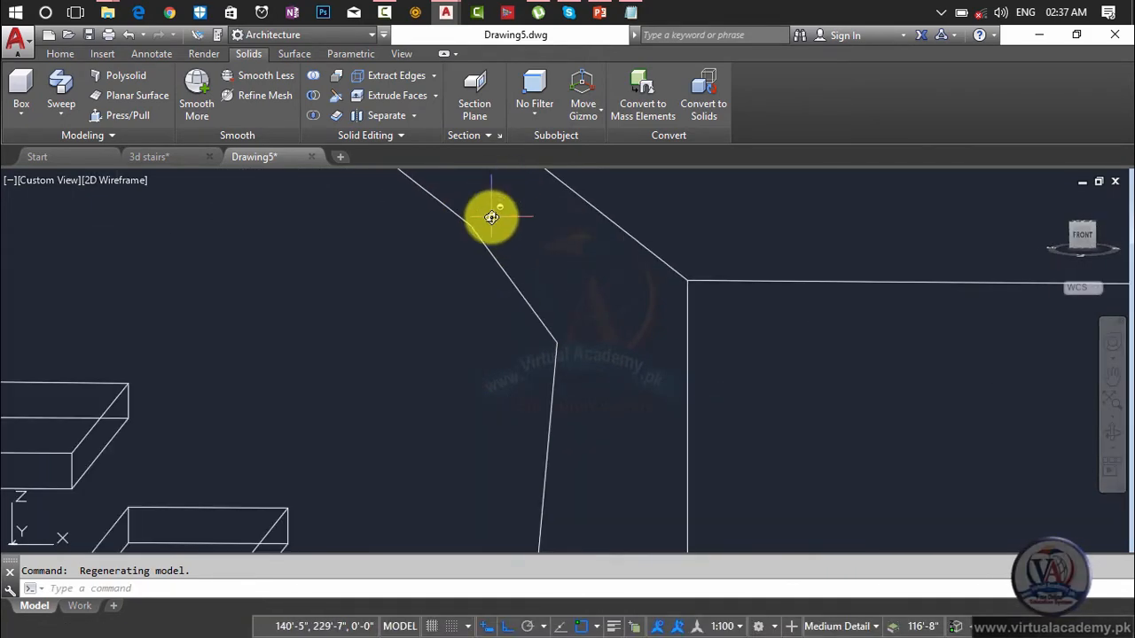
{"action": "type", "text": "l"}
{"action": "key", "text": "Return"}
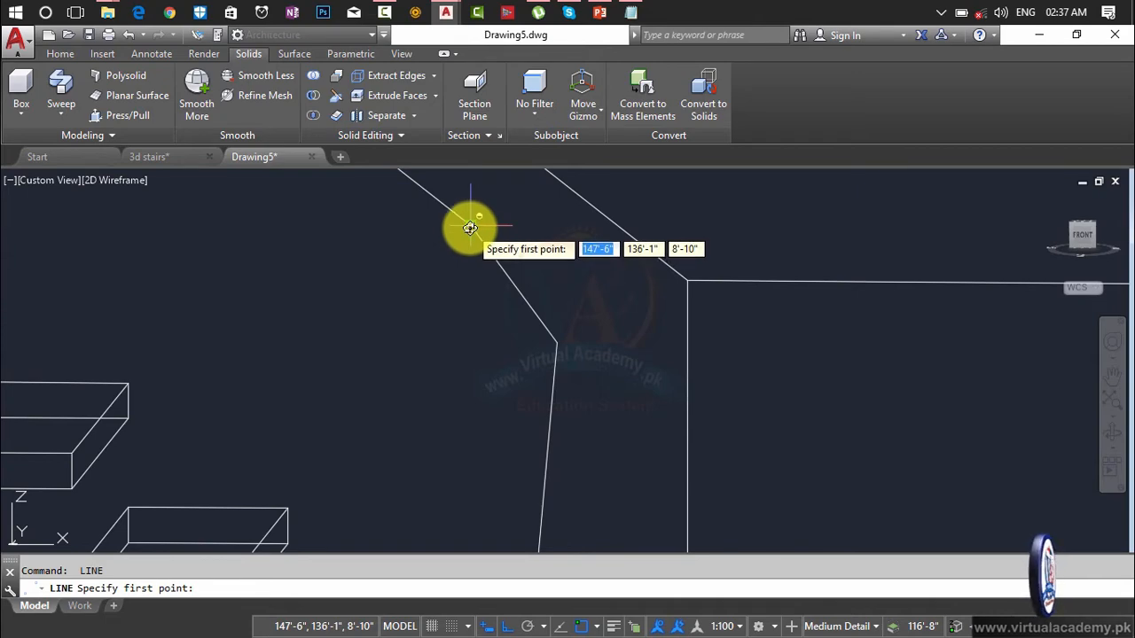
{"action": "left_click", "coordinate": [470, 227]}
{"action": "scroll", "coordinate": [481, 325], "scroll_direction": "down", "scroll_amount": 5}
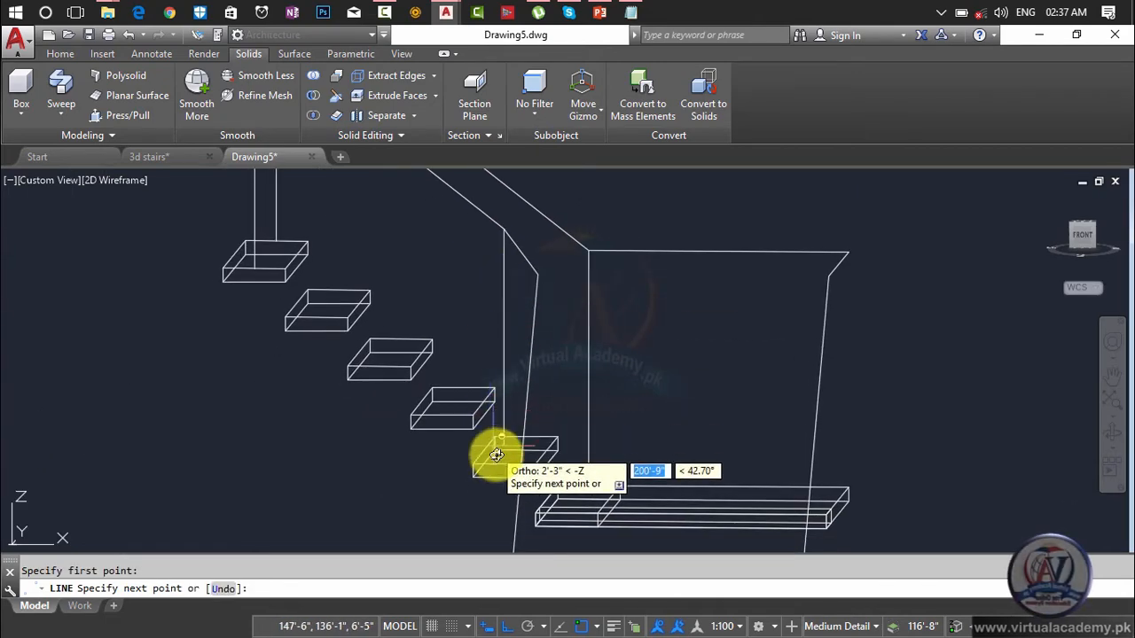
{"action": "scroll", "coordinate": [498, 456], "scroll_direction": "up", "scroll_amount": 5}
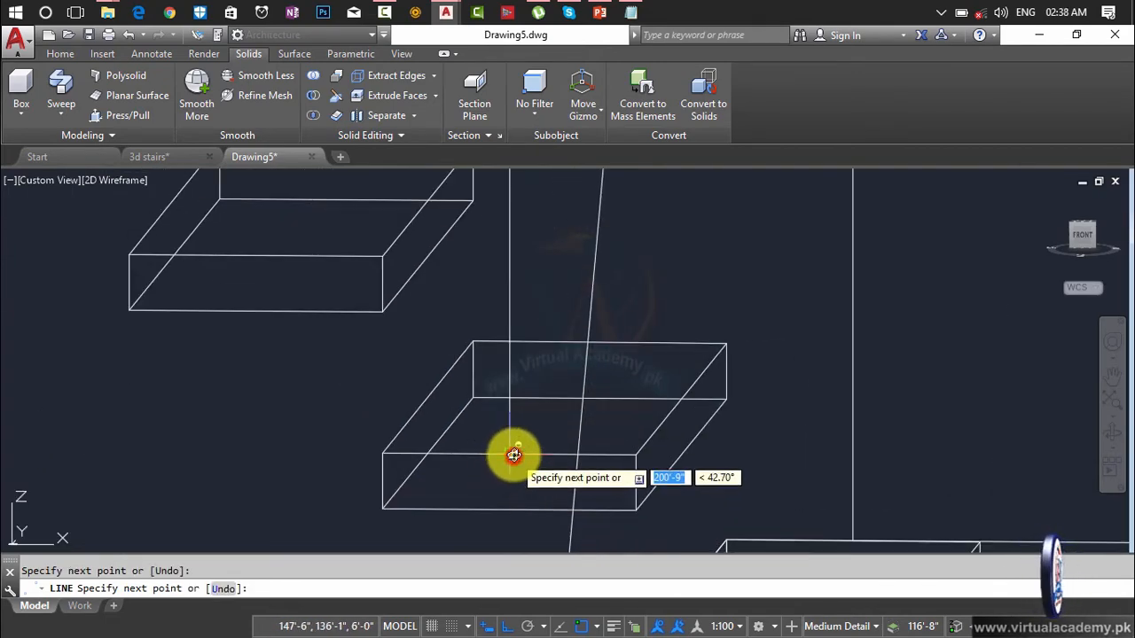
{"action": "key", "text": "Return"}
{"action": "scroll", "coordinate": [565, 405], "scroll_direction": "down", "scroll_amount": 3}
{"action": "scroll", "coordinate": [578, 367], "scroll_direction": "down", "scroll_amount": 3}
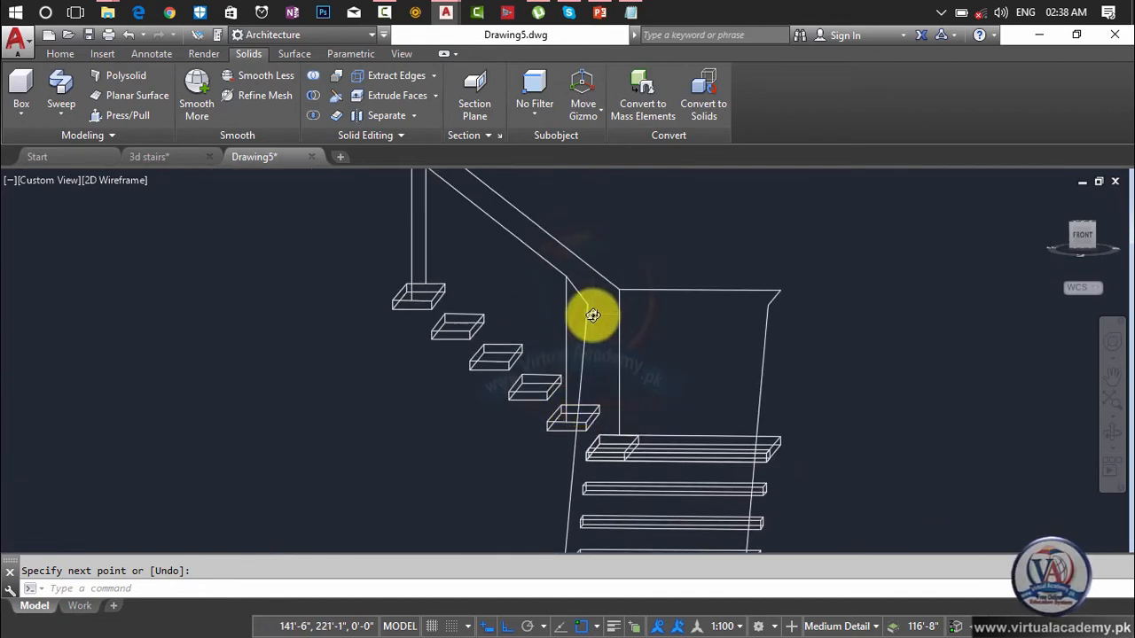
- Draw a vertical line from the top end of the lower flight's inner handrail down to the landing's edge
{"action": "scroll", "coordinate": [573, 284], "scroll_direction": "up", "scroll_amount": 5}
{"action": "key", "text": "Return"}
{"action": "left_click", "coordinate": [568, 271]}
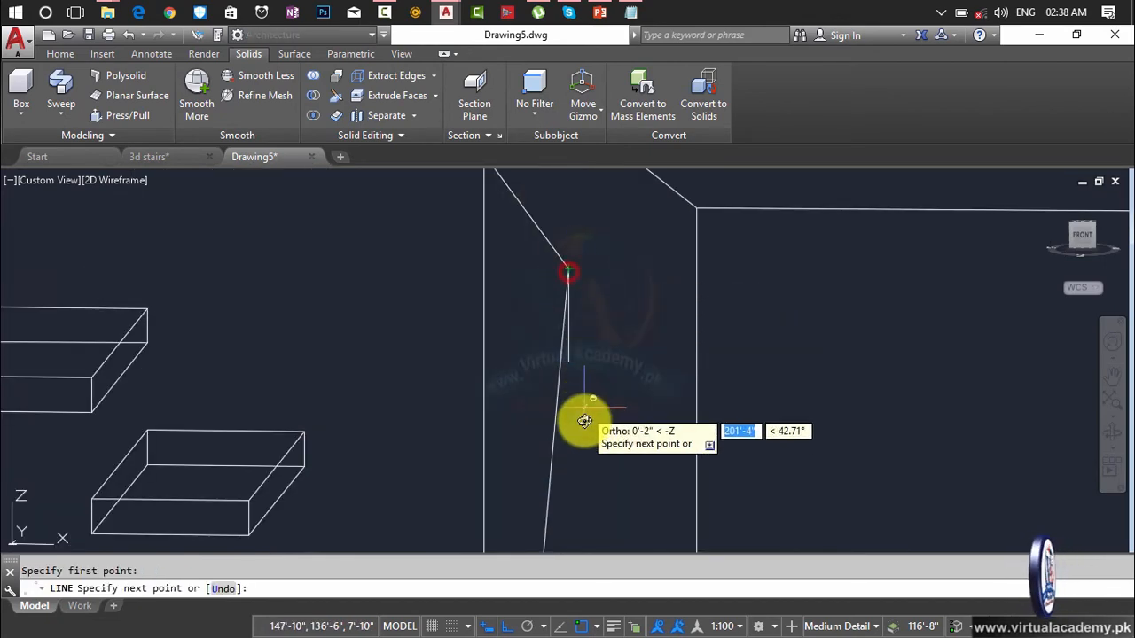
{"action": "scroll", "coordinate": [583, 443], "scroll_direction": "down", "scroll_amount": 5}
{"action": "scroll", "coordinate": [582, 467], "scroll_direction": "up", "scroll_amount": 4}
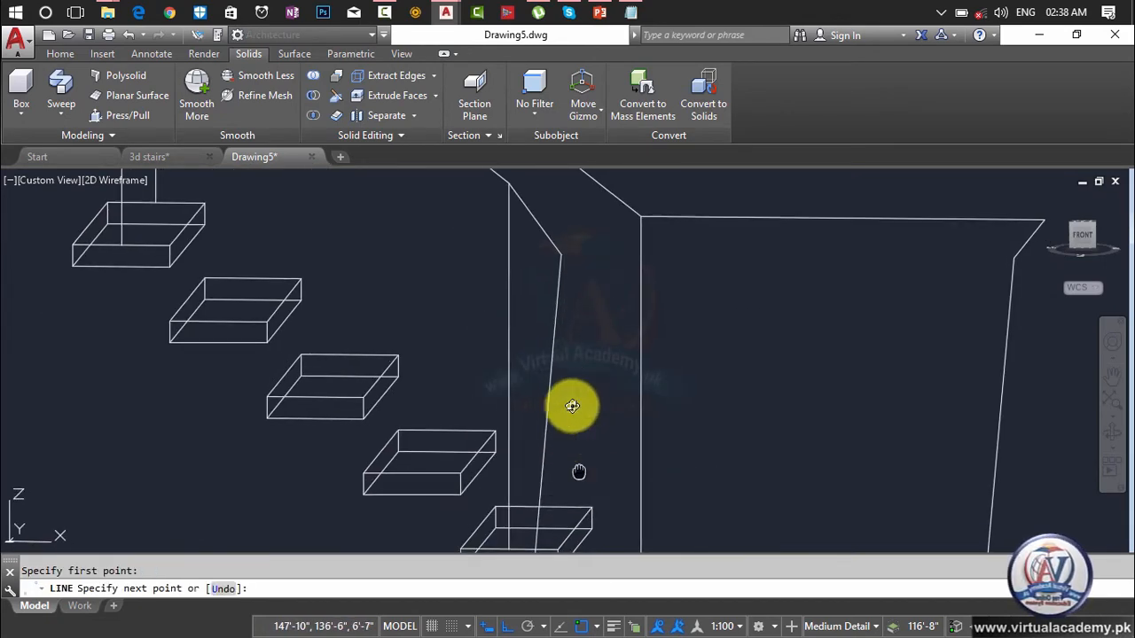
{"action": "scroll", "coordinate": [580, 400], "scroll_direction": "up", "scroll_amount": 2}
{"action": "scroll", "coordinate": [578, 479], "scroll_direction": "down", "scroll_amount": 4}
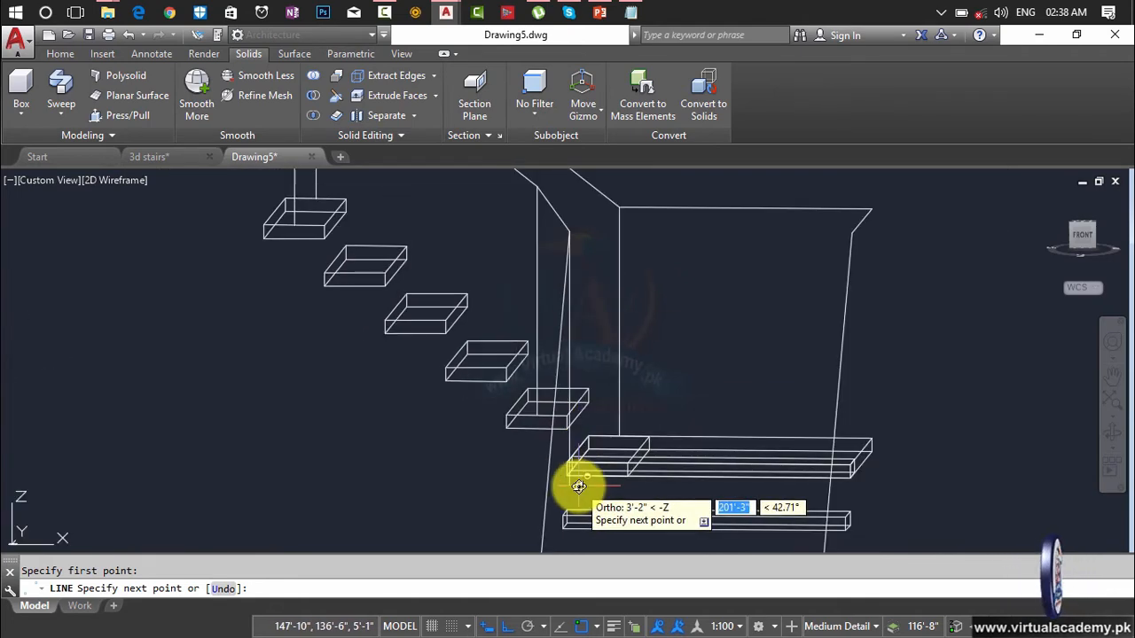
{"action": "middle_click_drag", "start_coordinate": [617, 352], "coordinate": [608, 415]}
{"action": "scroll", "coordinate": [608, 415], "scroll_direction": "up", "scroll_amount": 5}
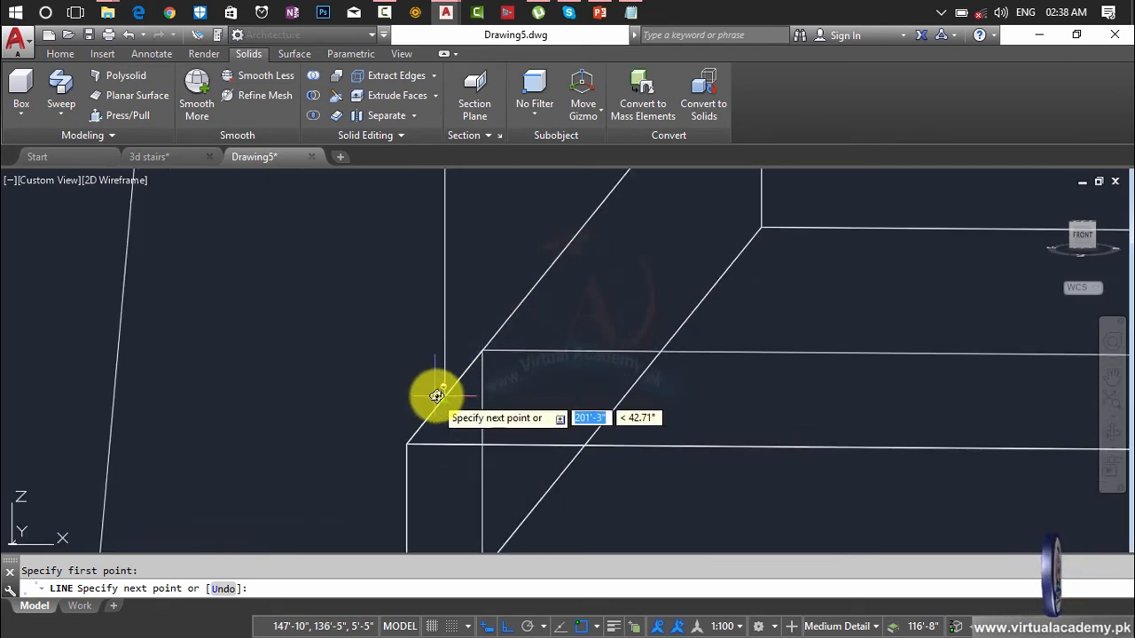
{"action": "key", "text": "Escape"}
{"action": "scroll", "coordinate": [447, 403], "scroll_direction": "down", "scroll_amount": 4}
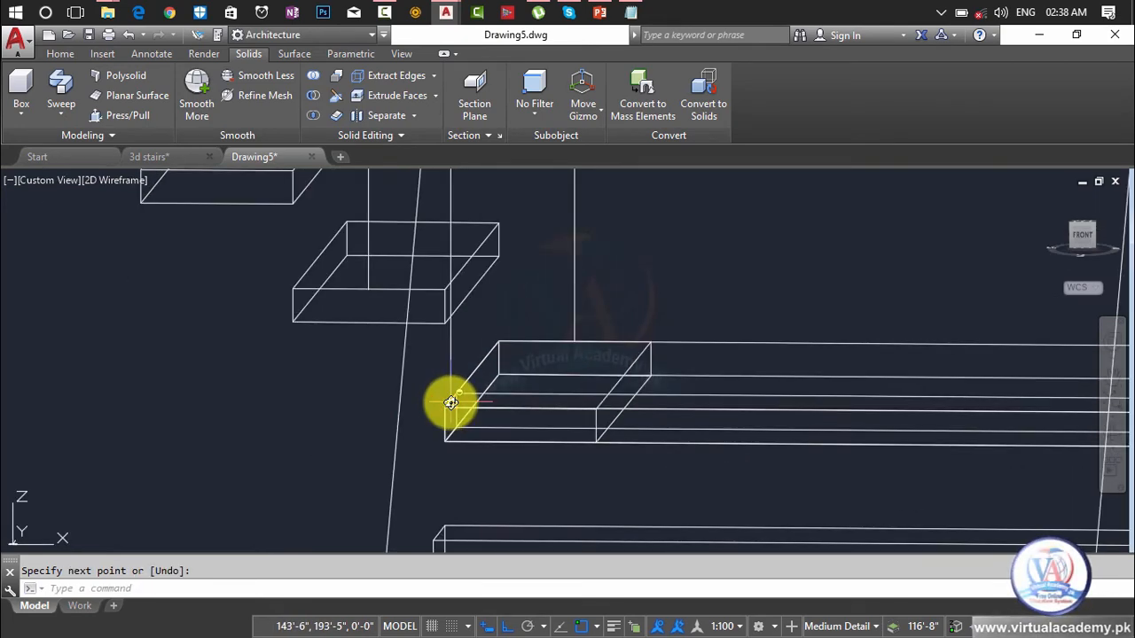
{"action": "middle_click_drag", "start_coordinate": [520, 398], "coordinate": [584, 256]}
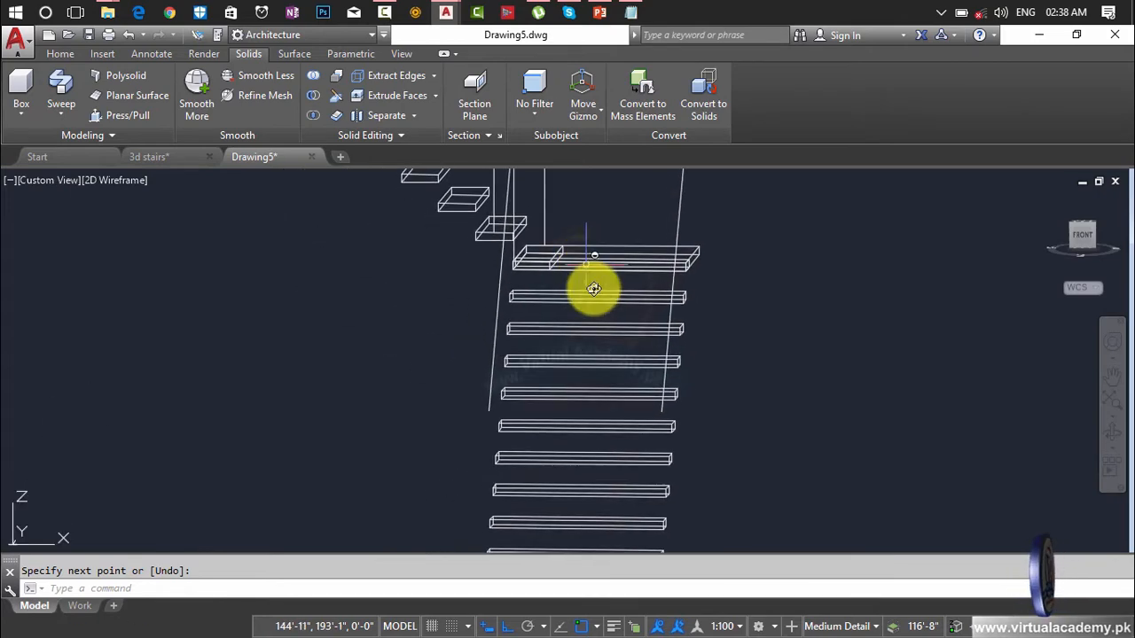
- Draw a vertical post line from the handrail corner above the landing's outer corner down to the landing
{"action": "middle_click_drag", "start_coordinate": [689, 408], "coordinate": [581, 373], "text": "shift"}
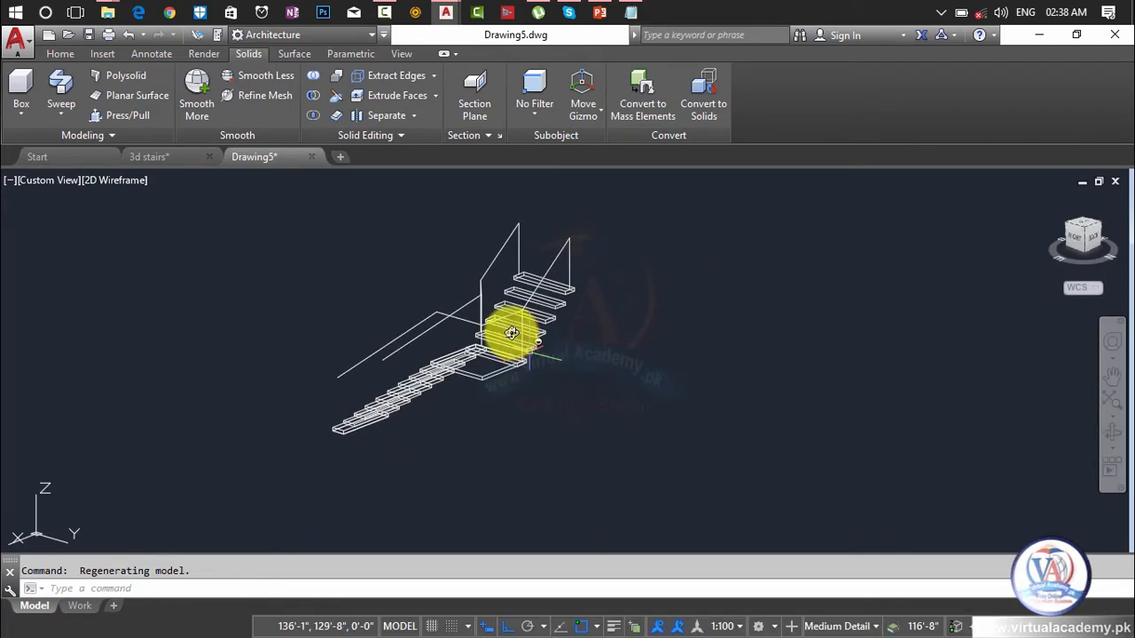
{"action": "scroll", "coordinate": [498, 327], "scroll_direction": "up", "scroll_amount": 6}
{"action": "key", "text": "Return"}
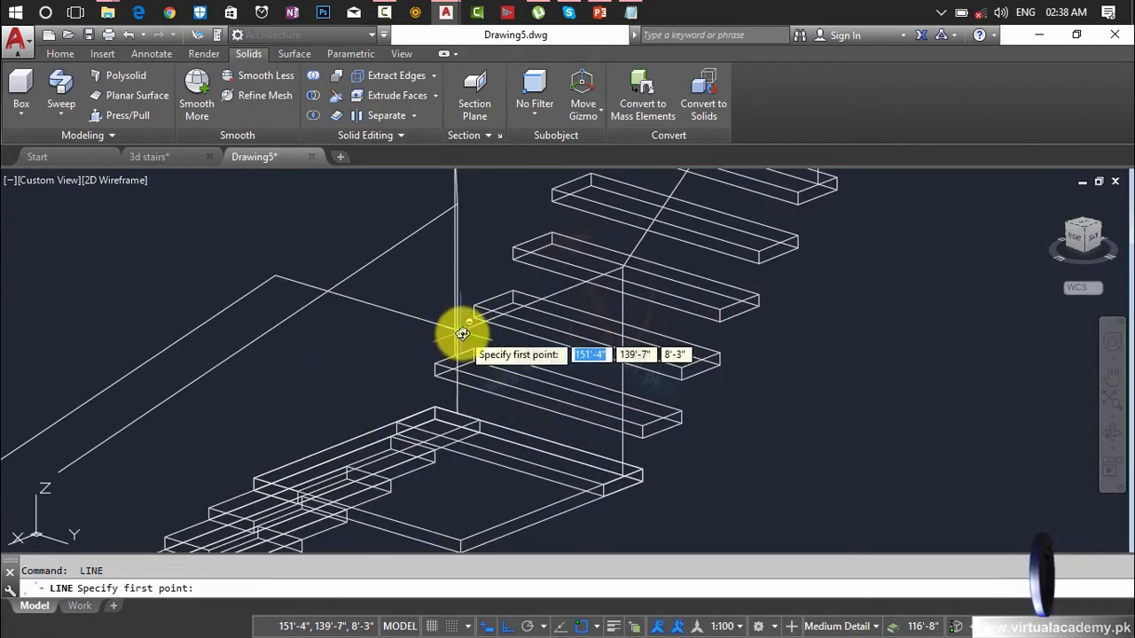
{"action": "scroll", "coordinate": [459, 335], "scroll_direction": "up", "scroll_amount": 3}
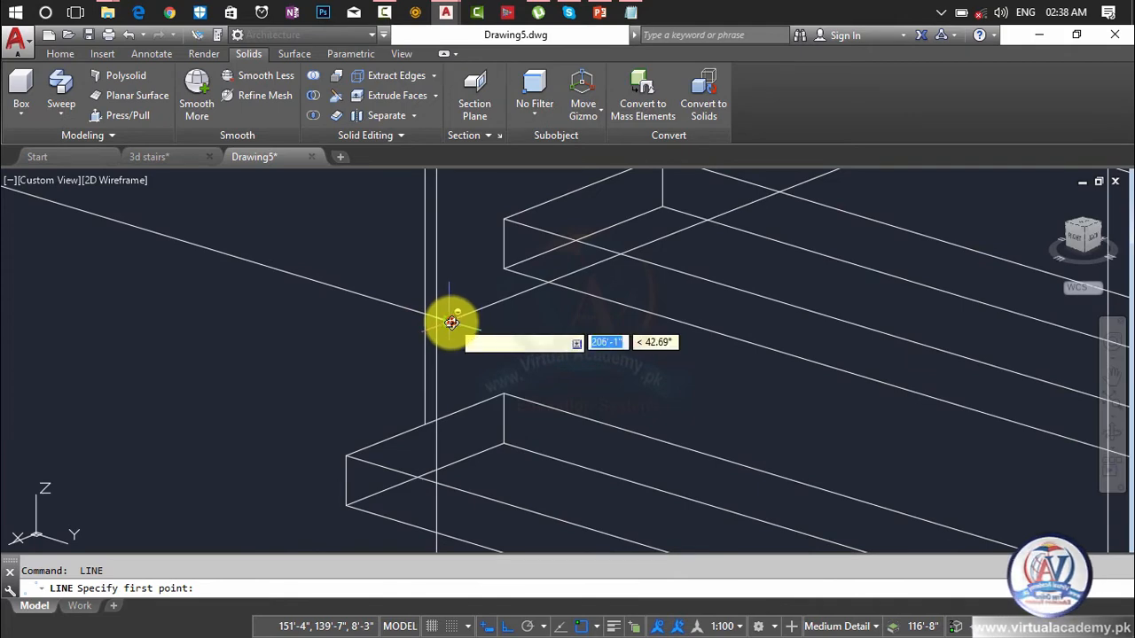
{"action": "left_click", "coordinate": [451, 321]}
{"action": "scroll", "coordinate": [461, 407], "scroll_direction": "down", "scroll_amount": 4}
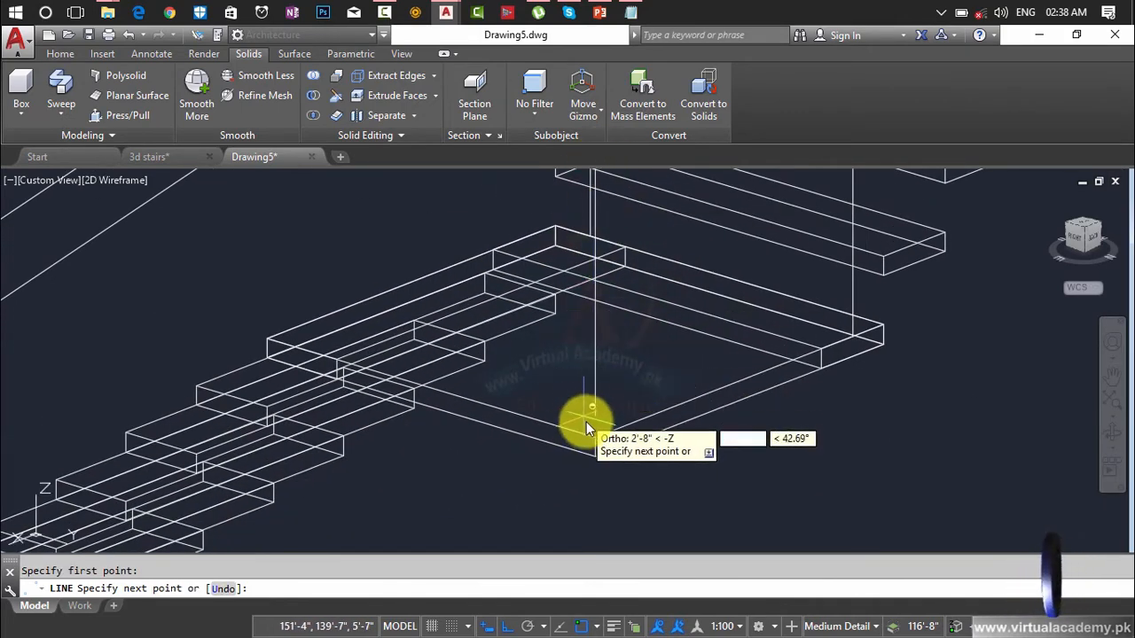
{"action": "left_click", "coordinate": [592, 434]}
{"action": "key", "text": "Return"}
{"action": "scroll", "coordinate": [575, 356], "scroll_direction": "down", "scroll_amount": 3}
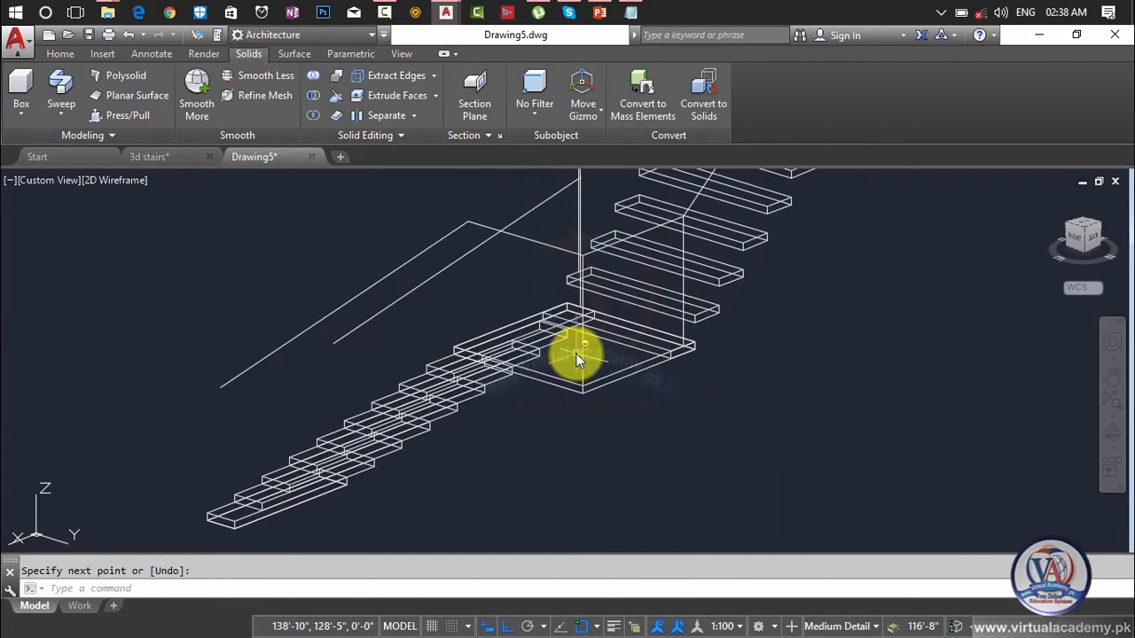
- Draw a vertical post line from the top end of the lower flight's outer handrail down to the landing's edge
{"action": "scroll", "coordinate": [594, 364], "scroll_direction": "up", "scroll_amount": 4}
{"action": "key", "text": "Return"}
{"action": "scroll", "coordinate": [518, 248], "scroll_direction": "up", "scroll_amount": 2}
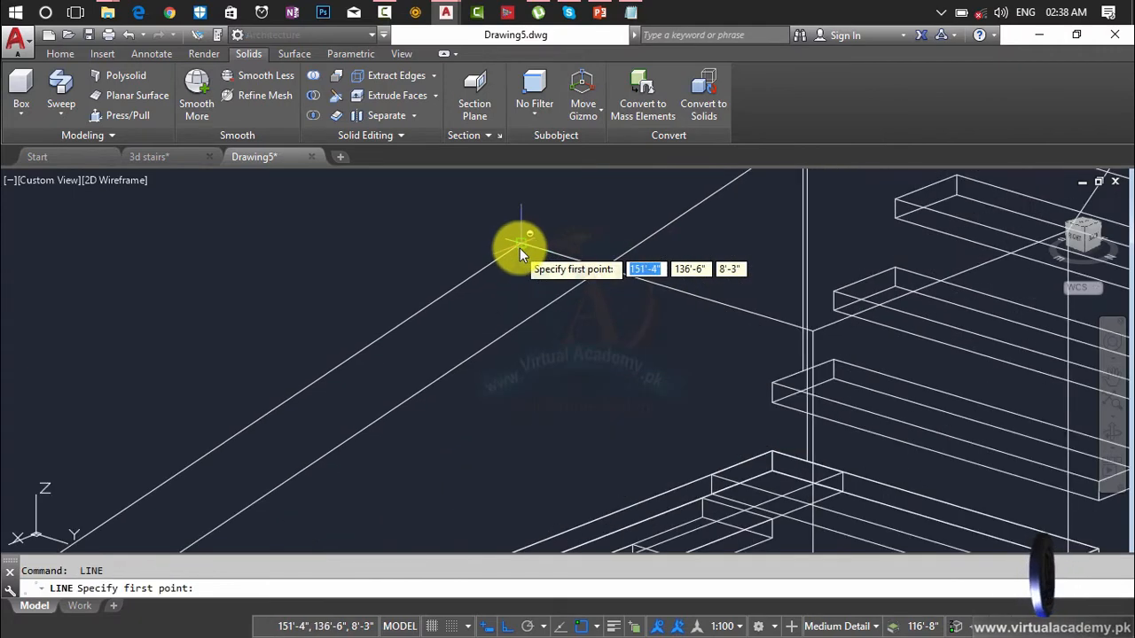
{"action": "left_click", "coordinate": [525, 245]}
{"action": "scroll", "coordinate": [532, 412], "scroll_direction": "down", "scroll_amount": 3}
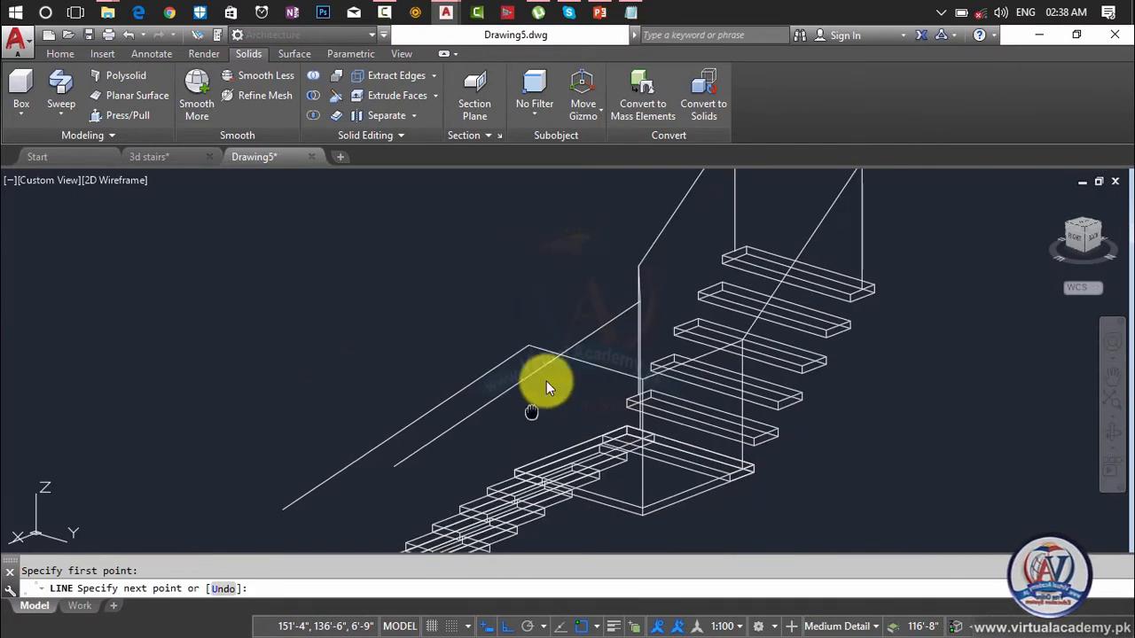
{"action": "scroll", "coordinate": [562, 354], "scroll_direction": "up", "scroll_amount": 5}
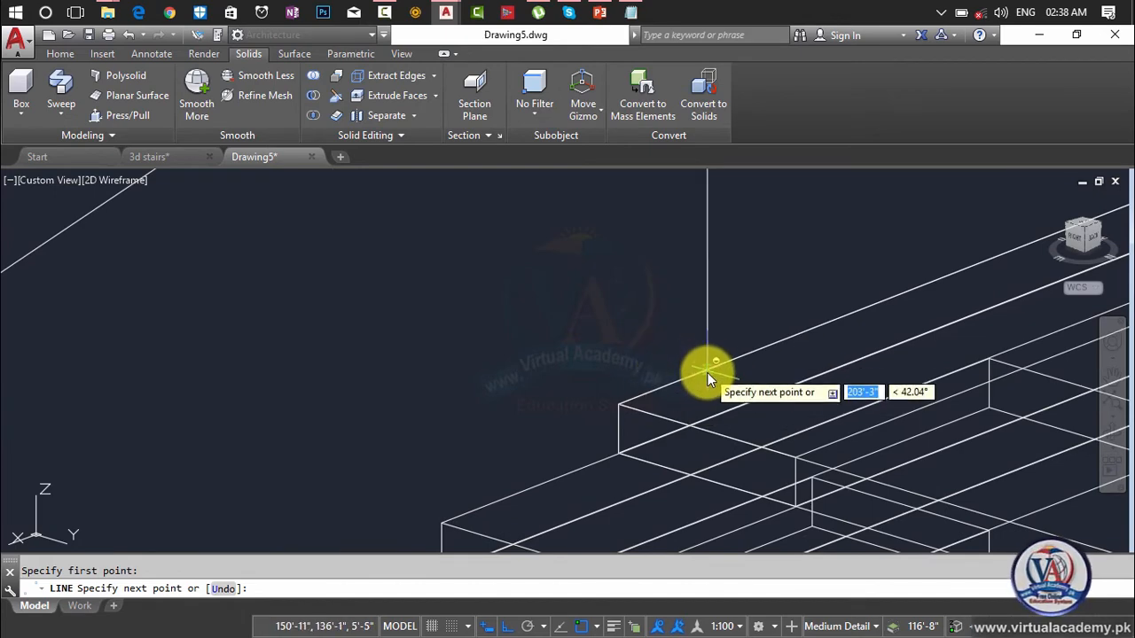
{"action": "middle_click_drag", "start_coordinate": [707, 373], "coordinate": [760, 499], "text": "shift"}
{"action": "scroll", "coordinate": [856, 367], "scroll_direction": "down", "scroll_amount": 4}
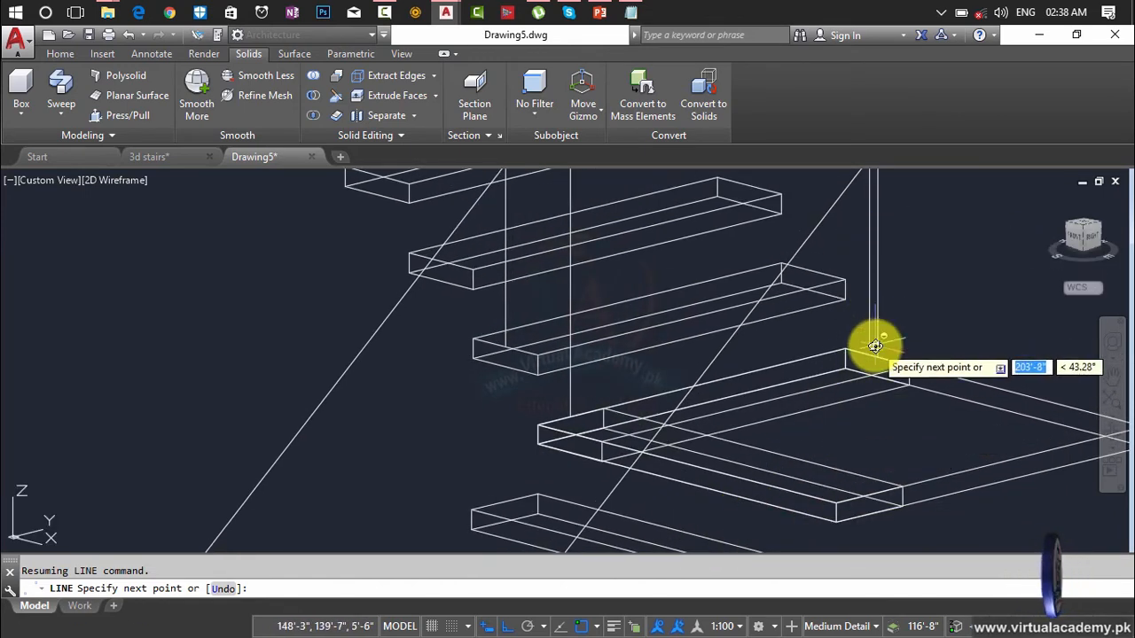
{"action": "scroll", "coordinate": [875, 345], "scroll_direction": "down", "scroll_amount": 3}
{"action": "middle_click_drag", "start_coordinate": [868, 342], "coordinate": [800, 367], "text": "shift"}
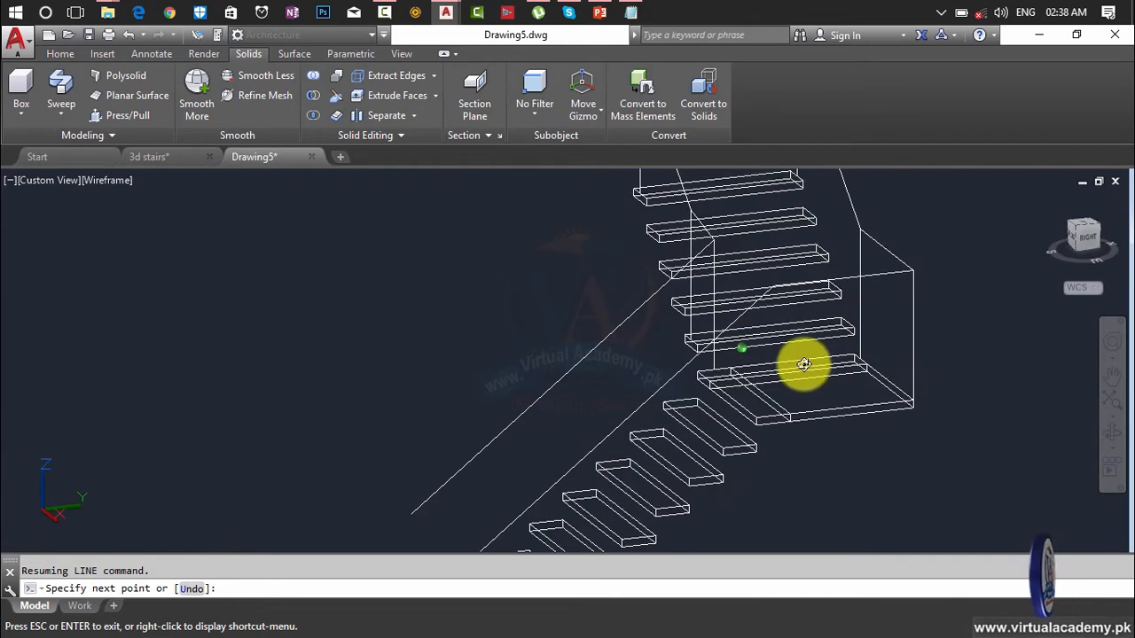
{"action": "scroll", "coordinate": [776, 412], "scroll_direction": "up", "scroll_amount": 2}
{"action": "scroll", "coordinate": [776, 415], "scroll_direction": "up", "scroll_amount": 2}
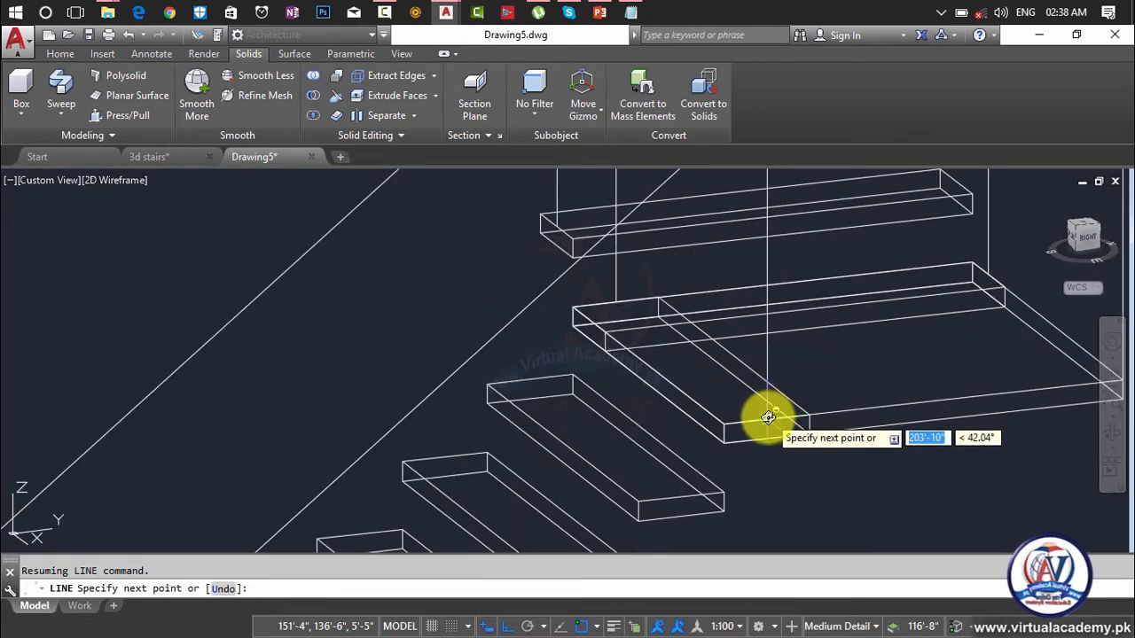
{"action": "scroll", "coordinate": [767, 412], "scroll_direction": "down", "scroll_amount": 5}
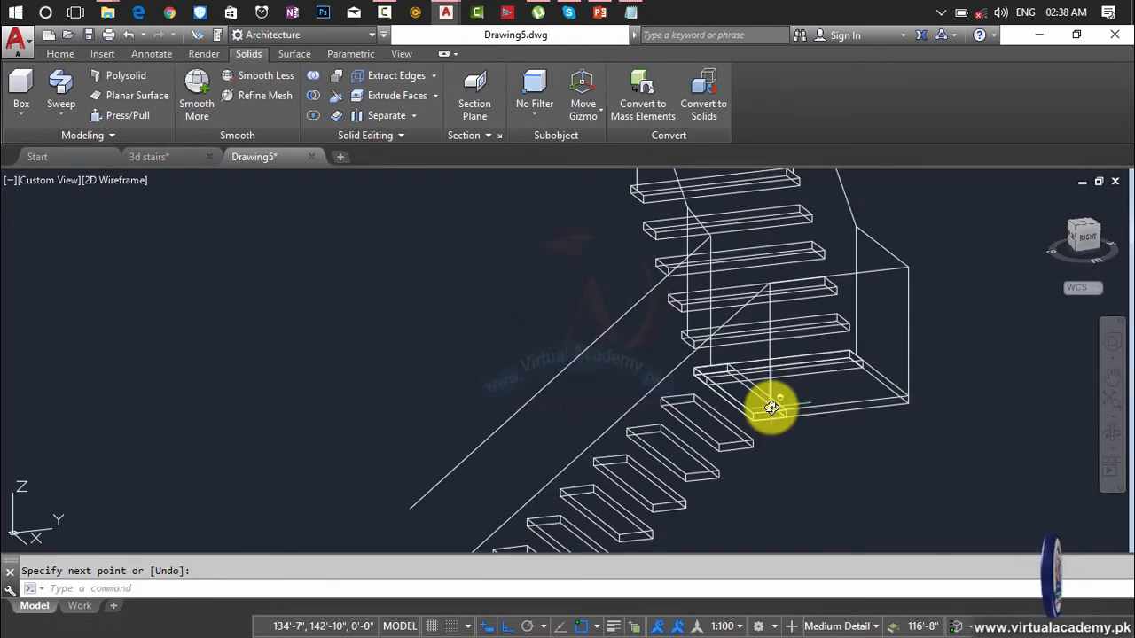
{"action": "key", "text": "Escape"}
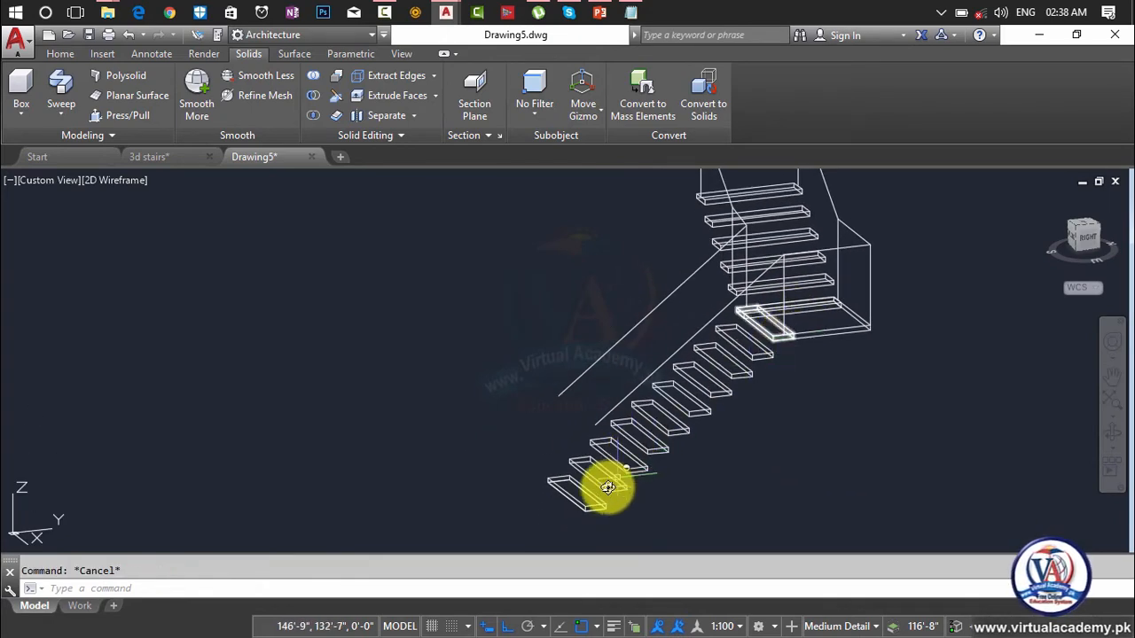
- Draw a vertical post line from the lower end of the lower flight's outer handrail down to the bottom tread
{"action": "key", "text": "Return"}
{"action": "scroll", "coordinate": [596, 443], "scroll_direction": "up", "scroll_amount": 2}
{"action": "scroll", "coordinate": [594, 425], "scroll_direction": "up", "scroll_amount": 2}
{"action": "left_click", "coordinate": [588, 371]}
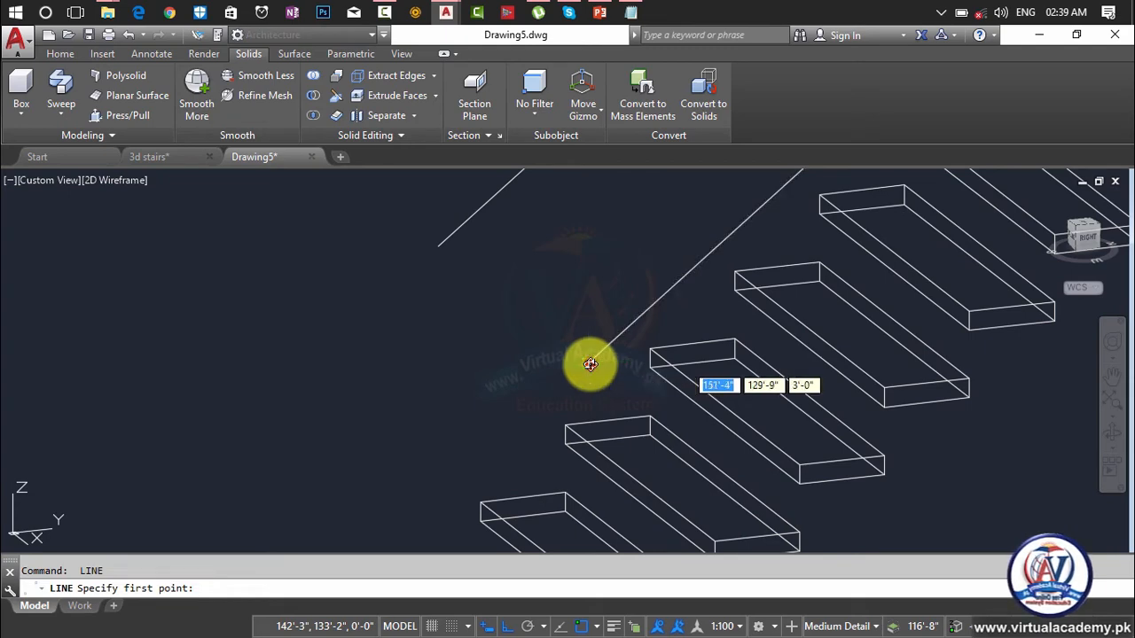
{"action": "left_click", "coordinate": [587, 363]}
{"action": "middle_click_drag", "start_coordinate": [597, 471], "coordinate": [594, 448]}
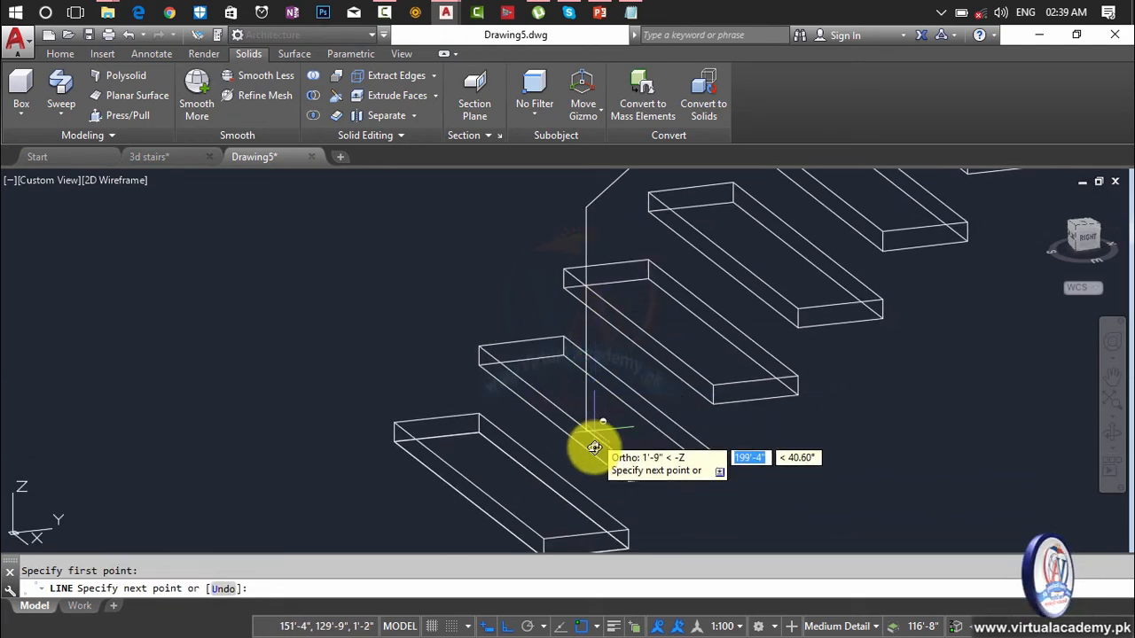
{"action": "left_click", "coordinate": [585, 535]}
{"action": "key", "text": "Return"}
{"action": "scroll", "coordinate": [562, 293], "scroll_direction": "down", "scroll_amount": 2}
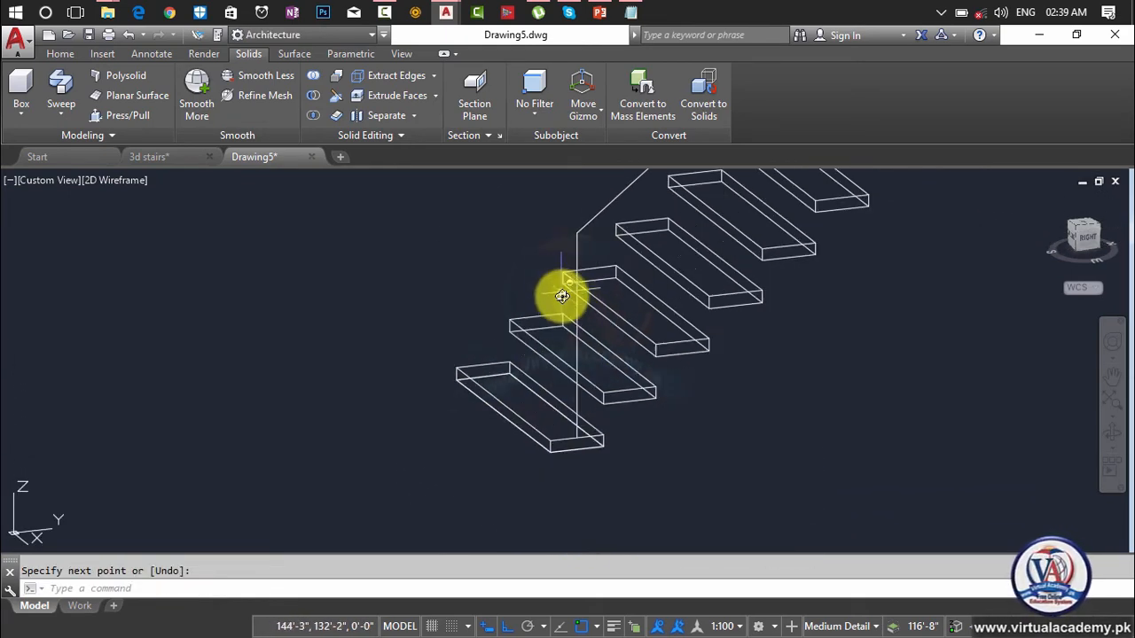
- Draw a vertical post line from the lower end of the lower flight's inner handrail down to the bottom tread
{"action": "middle_click_drag", "start_coordinate": [560, 294], "coordinate": [611, 473]}
{"action": "key", "text": "Return"}
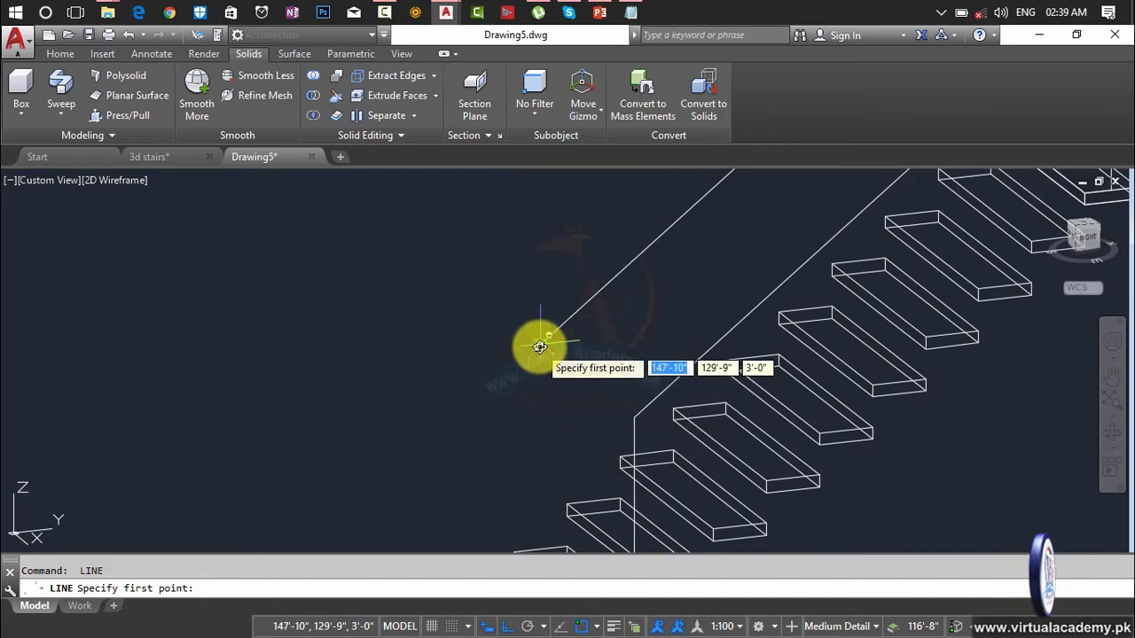
{"action": "left_click", "coordinate": [539, 345]}
{"action": "scroll", "coordinate": [537, 407], "scroll_direction": "down", "scroll_amount": 2}
{"action": "scroll", "coordinate": [576, 319], "scroll_direction": "up", "scroll_amount": 5}
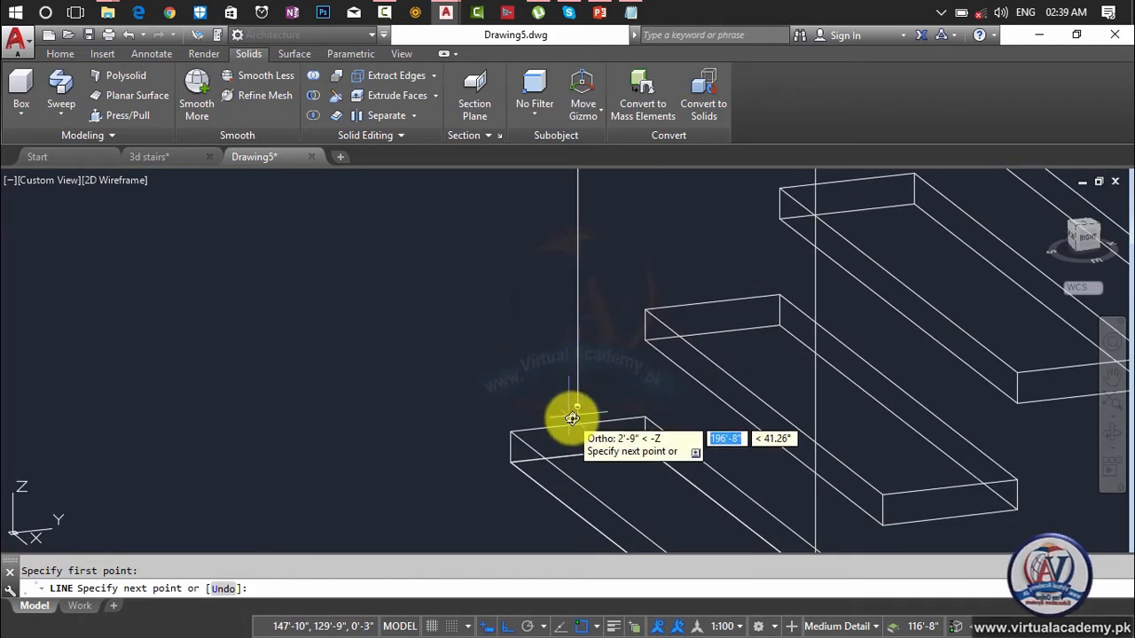
{"action": "scroll", "coordinate": [581, 423], "scroll_direction": "down", "scroll_amount": 2}
{"action": "scroll", "coordinate": [646, 469], "scroll_direction": "up", "scroll_amount": 4}
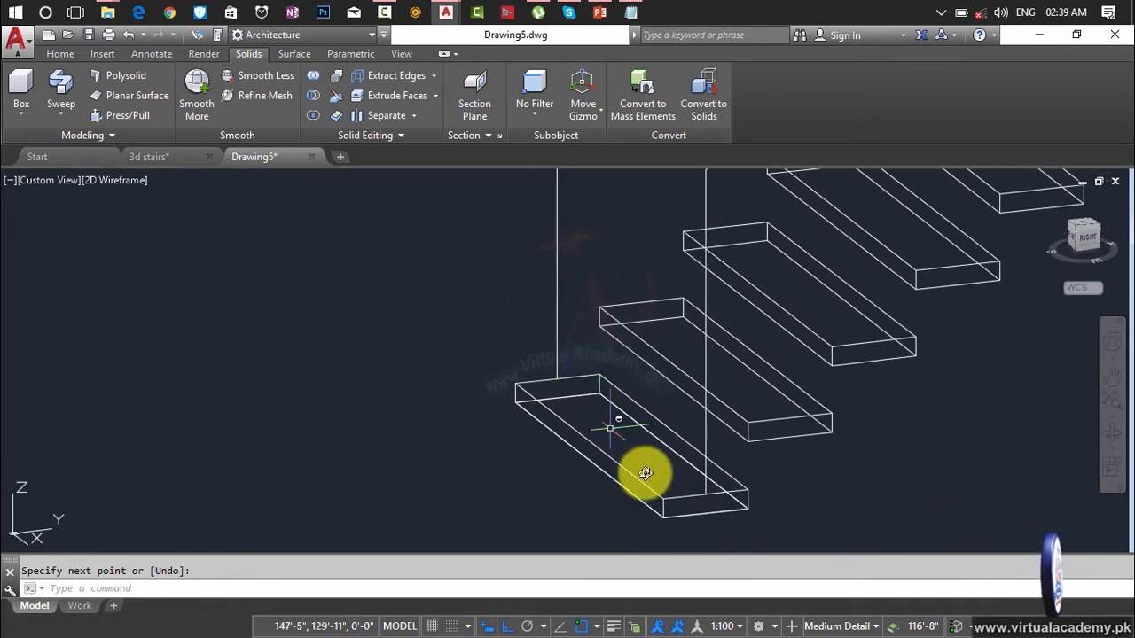
- Draw a circle with a radius of 1 in the empty space in front of the bottom tread
{"action": "middle_click_drag", "start_coordinate": [664, 484], "coordinate": [621, 341]}
{"action": "scroll", "coordinate": [624, 350], "scroll_direction": "down", "scroll_amount": 2}
{"action": "key", "text": "Escape"}
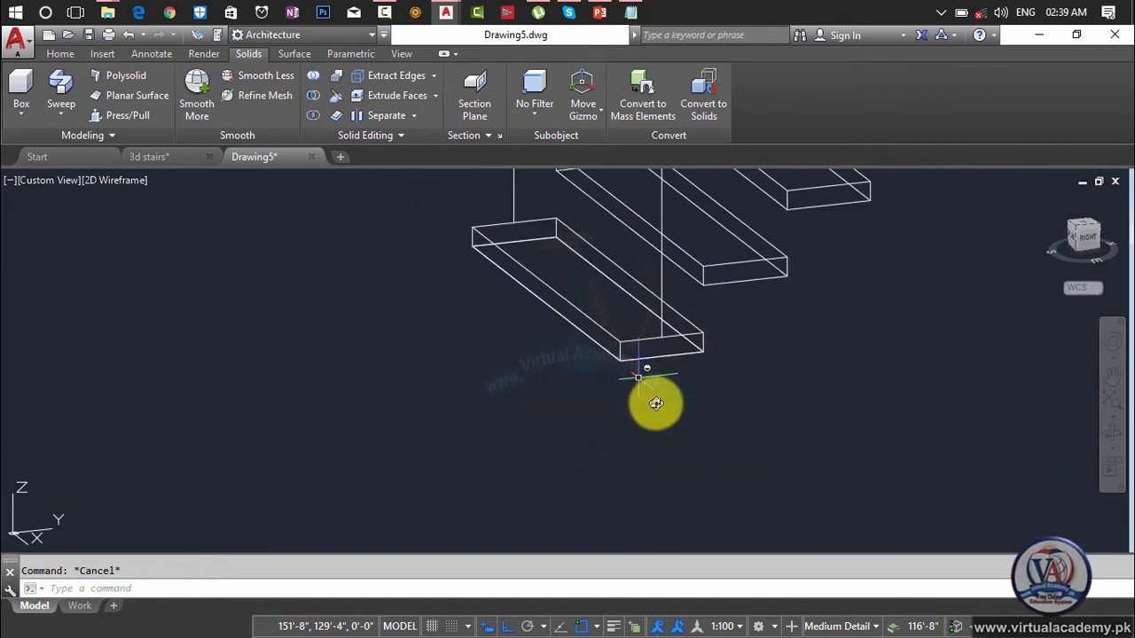
{"action": "key", "text": "Return"}
{"action": "left_click", "coordinate": [701, 453]}
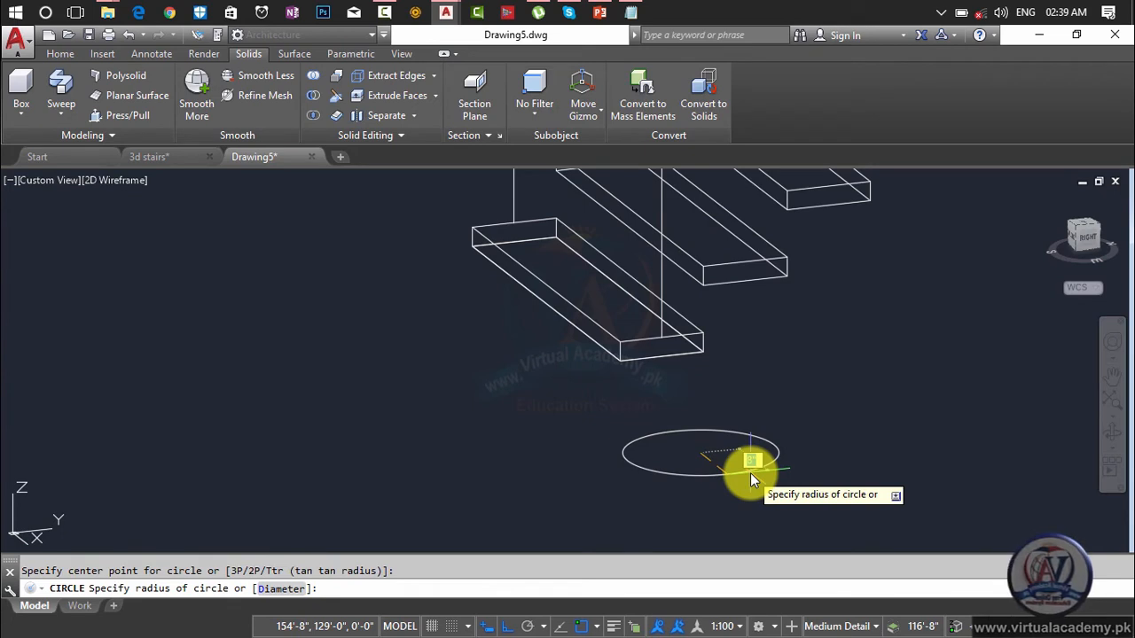
{"action": "type", "text": "1"}
{"action": "key", "text": "Return"}
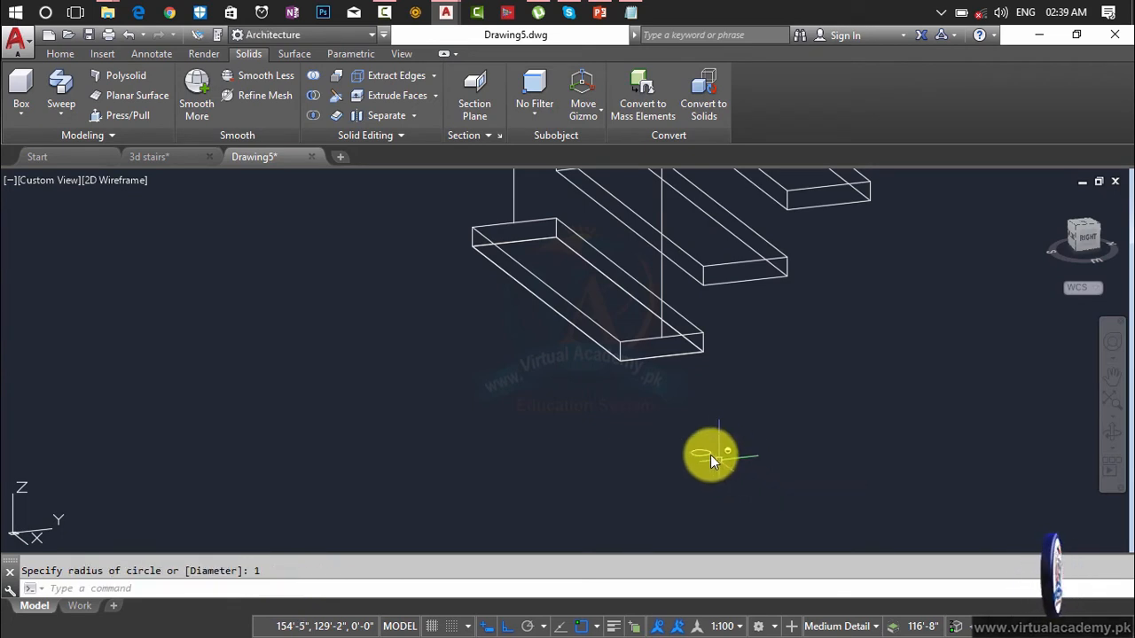
- Move the circle, using a base point on its edge, to the foot of the outer post on the bottom tread
{"action": "scroll", "coordinate": [707, 451], "scroll_direction": "up", "scroll_amount": 2}
{"action": "scroll", "coordinate": [700, 459], "scroll_direction": "up", "scroll_amount": 2}
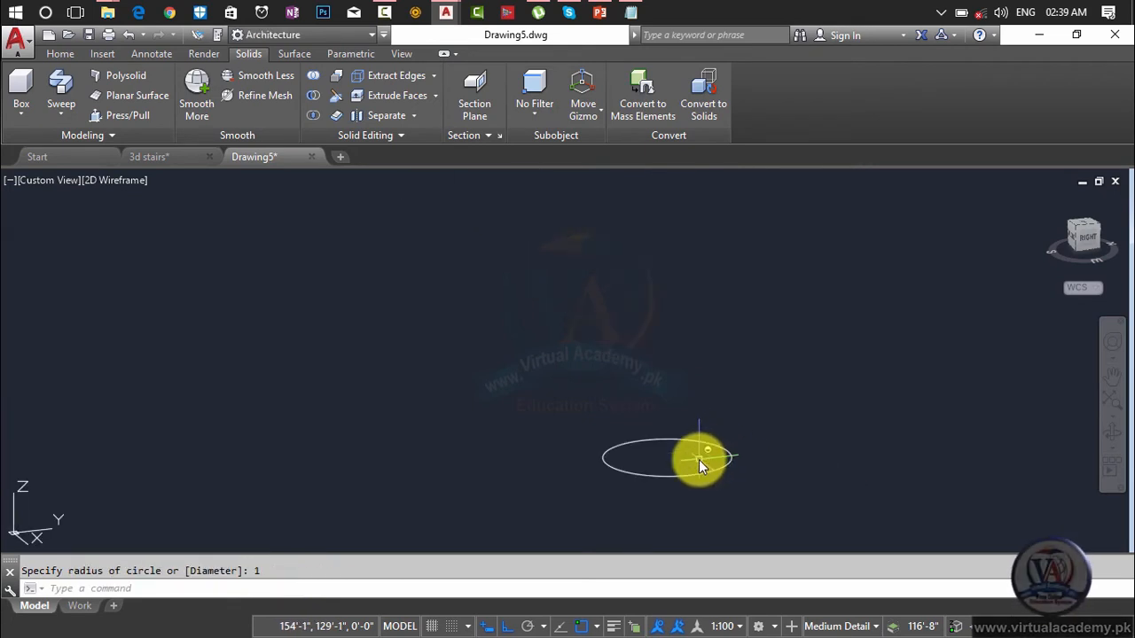
{"action": "type", "text": "m"}
{"action": "key", "text": "Return"}
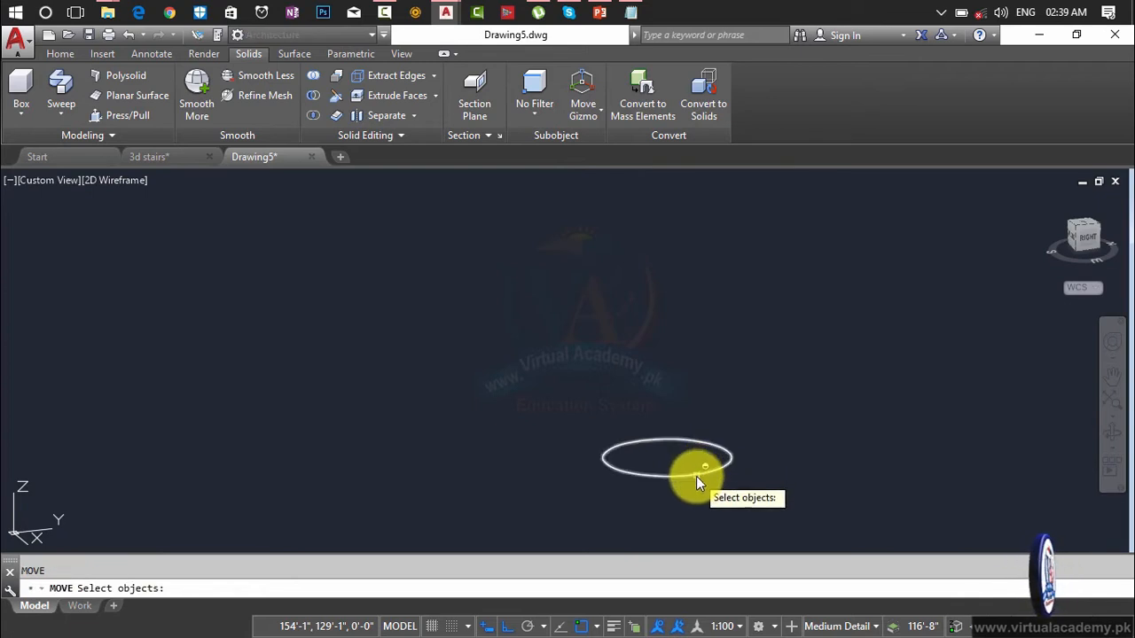
{"action": "left_click", "coordinate": [696, 476]}
{"action": "key", "text": "Return"}
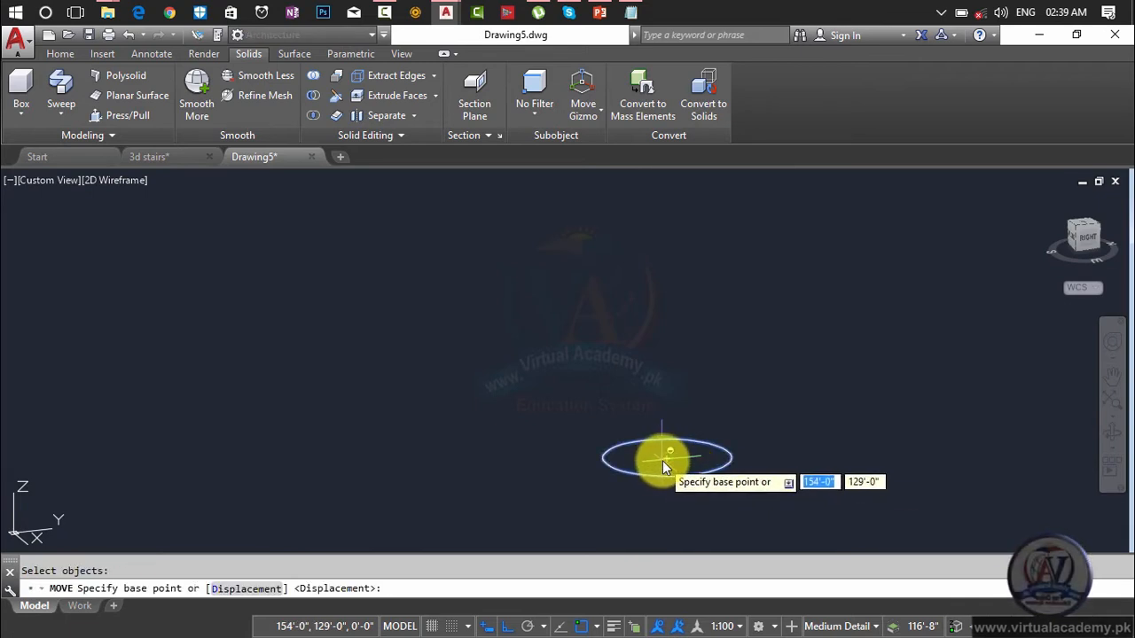
{"action": "scroll", "coordinate": [663, 460], "scroll_direction": "up", "scroll_amount": 4}
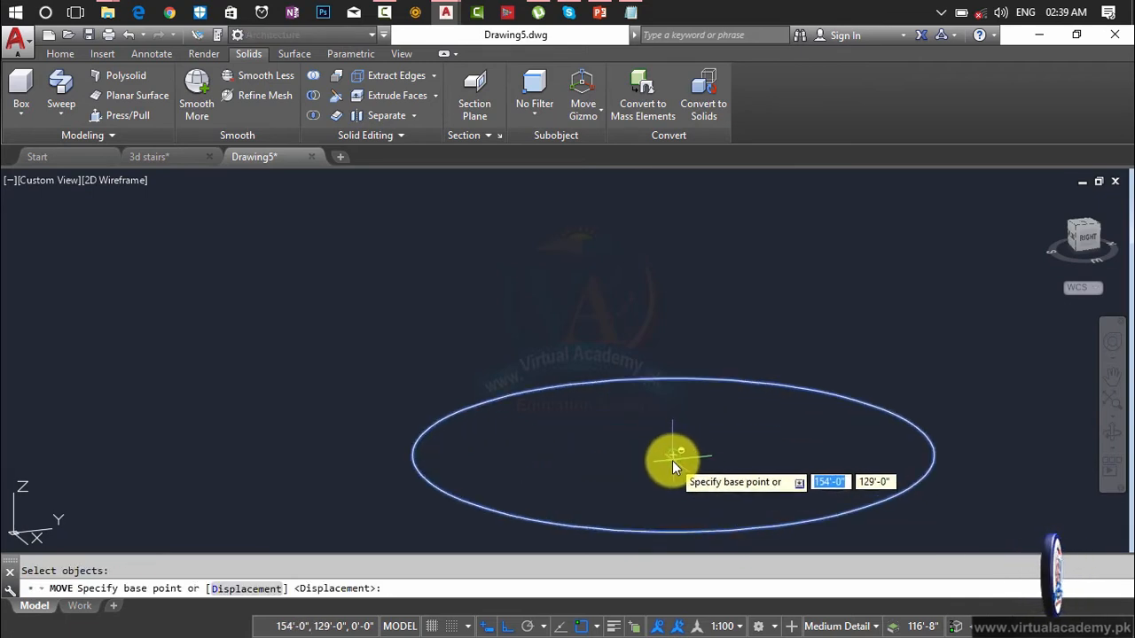
{"action": "left_click", "coordinate": [766, 525]}
{"action": "scroll", "coordinate": [636, 425], "scroll_direction": "down", "scroll_amount": 5}
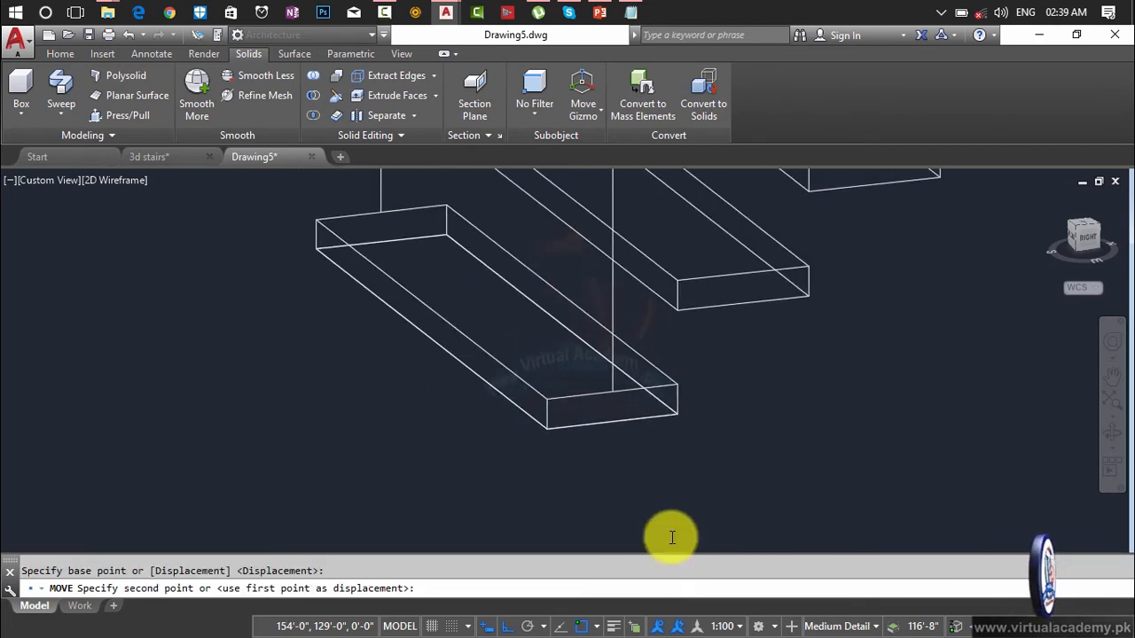
{"action": "scroll", "coordinate": [626, 387], "scroll_direction": "up", "scroll_amount": 3}
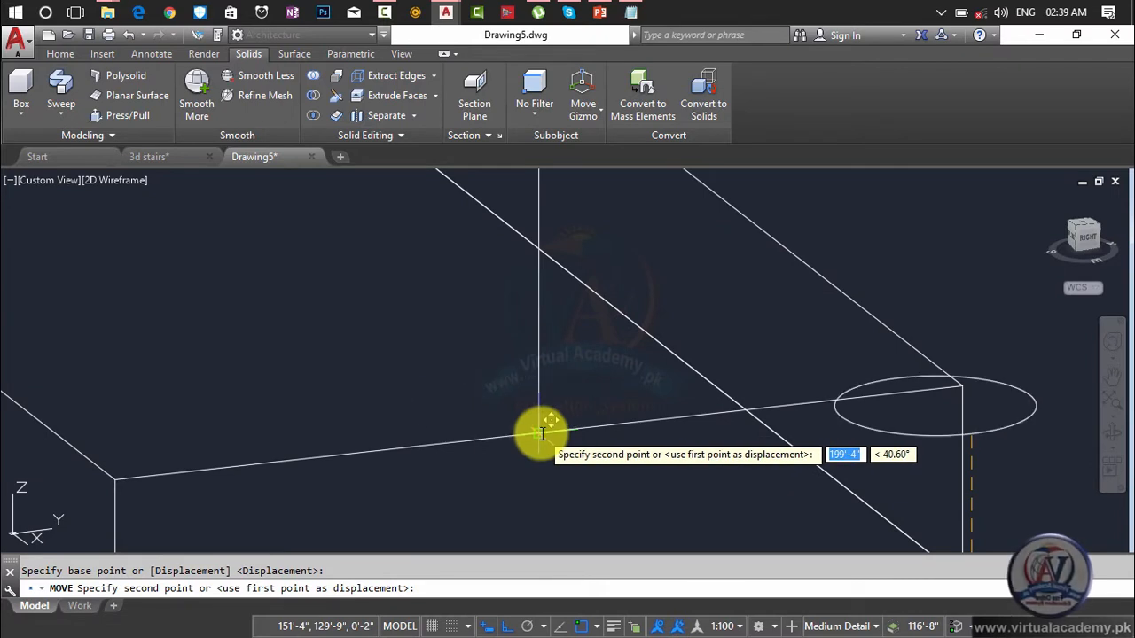
{"action": "left_click", "coordinate": [540, 432]}
{"action": "scroll", "coordinate": [536, 431], "scroll_direction": "down", "scroll_amount": 3}
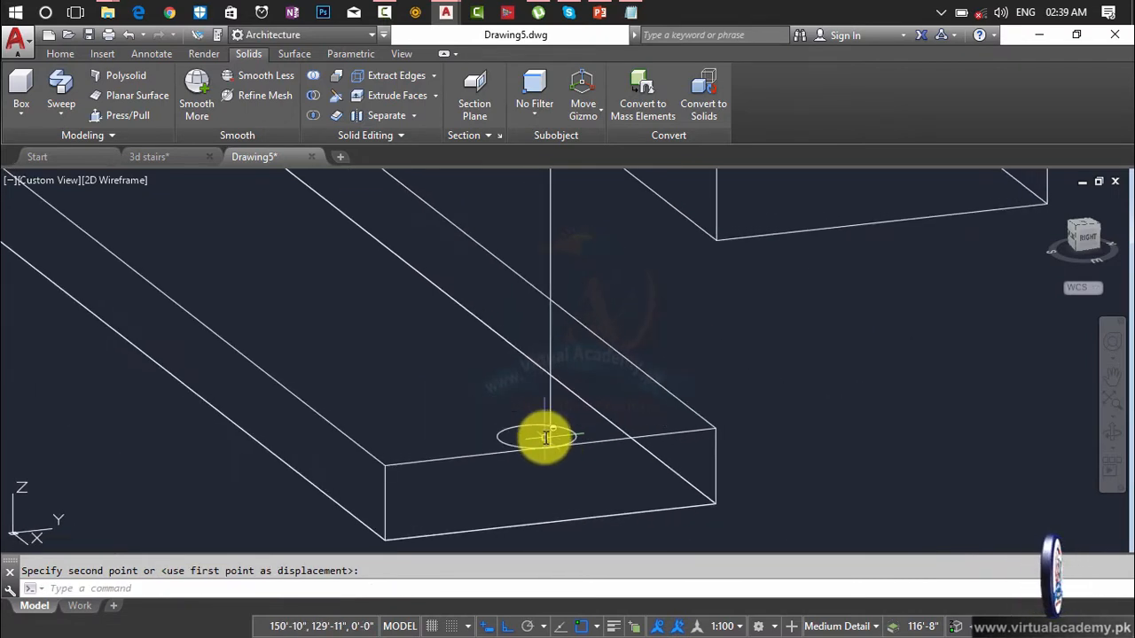
- Move the circle by a point on its edge to the foot of the inner post on the bottom tread
{"action": "scroll", "coordinate": [541, 432], "scroll_direction": "up", "scroll_amount": 3}
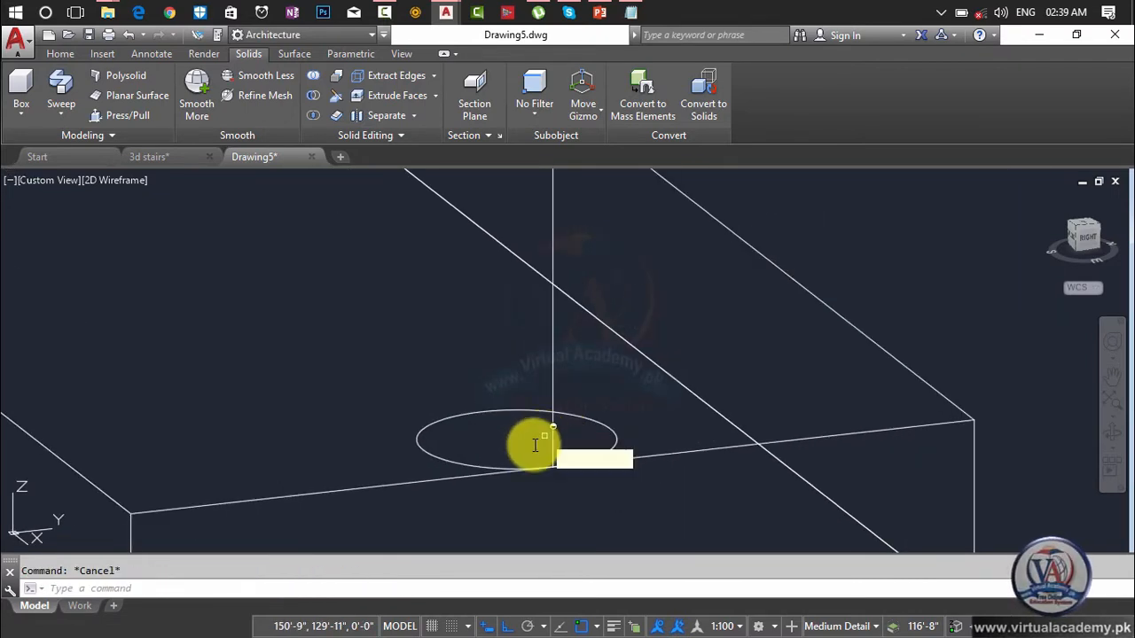
{"action": "key", "text": "space"}
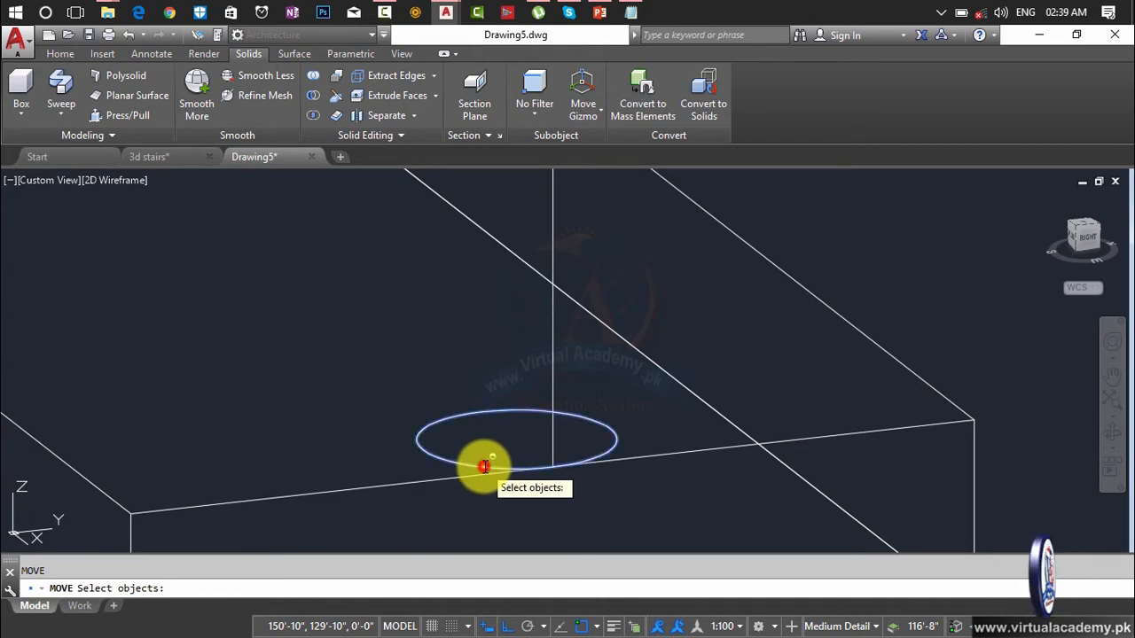
{"action": "left_click", "coordinate": [484, 466]}
{"action": "key", "text": "space"}
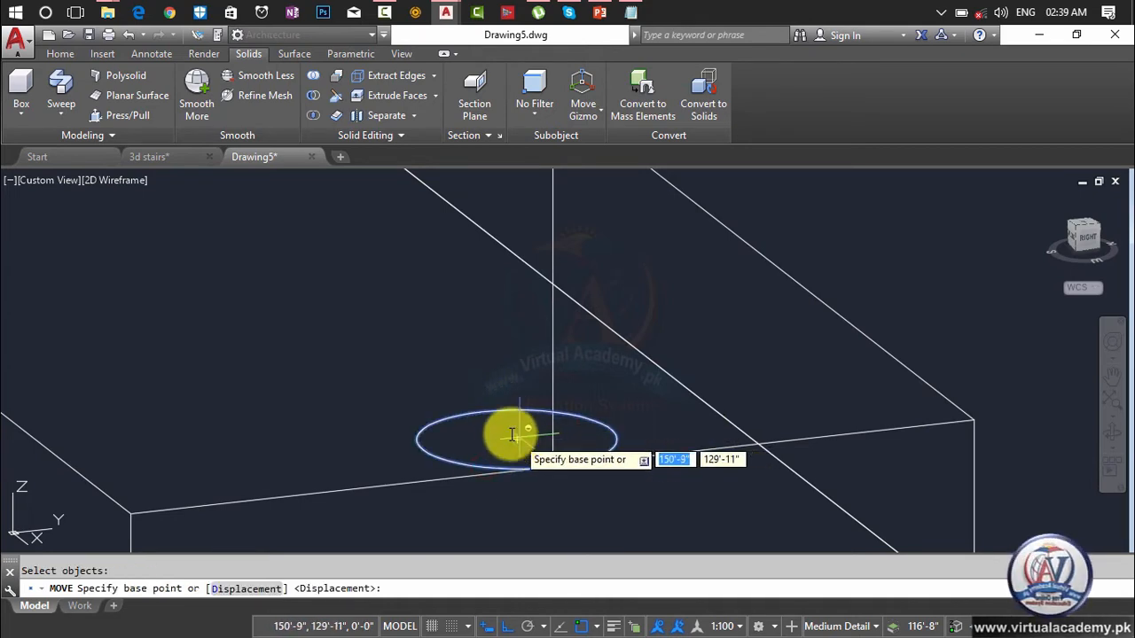
{"action": "left_click", "coordinate": [480, 412]}
{"action": "scroll", "coordinate": [480, 412], "scroll_direction": "down", "scroll_amount": 5}
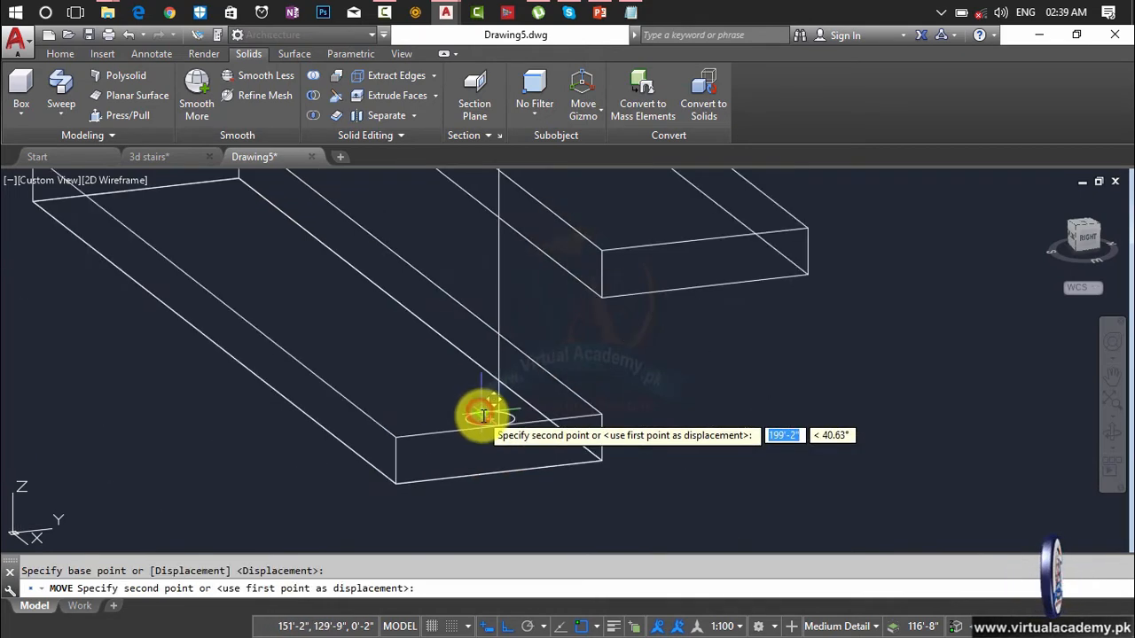
{"action": "middle_click_drag", "start_coordinate": [481, 414], "coordinate": [716, 626]}
{"action": "scroll", "coordinate": [399, 405], "scroll_direction": "up", "scroll_amount": 3}
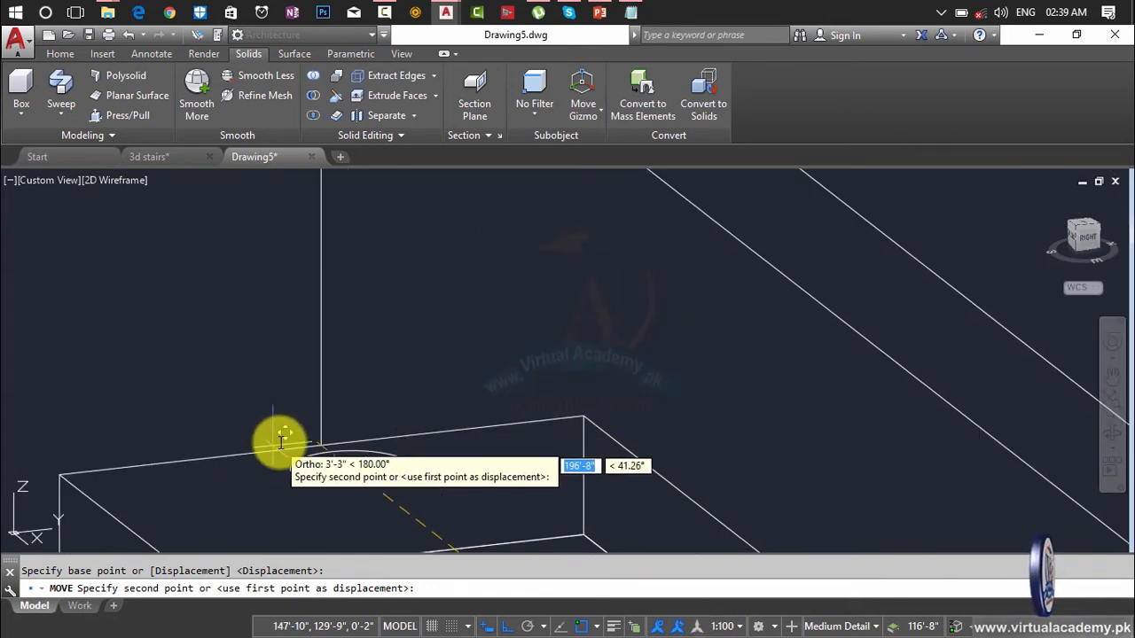
{"action": "scroll", "coordinate": [283, 438], "scroll_direction": "up", "scroll_amount": 3}
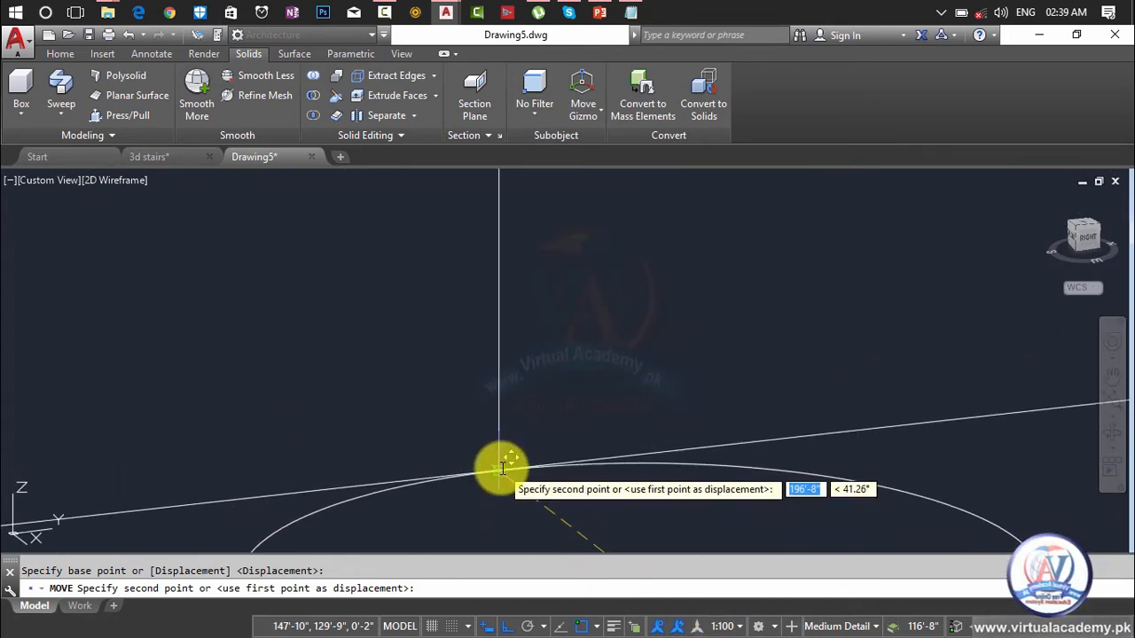
{"action": "left_click", "coordinate": [500, 464]}
- Copy the circle from the inner post's foot to the foot of the outer post on the bottom tread
{"action": "scroll", "coordinate": [505, 475], "scroll_direction": "down", "scroll_amount": 6}
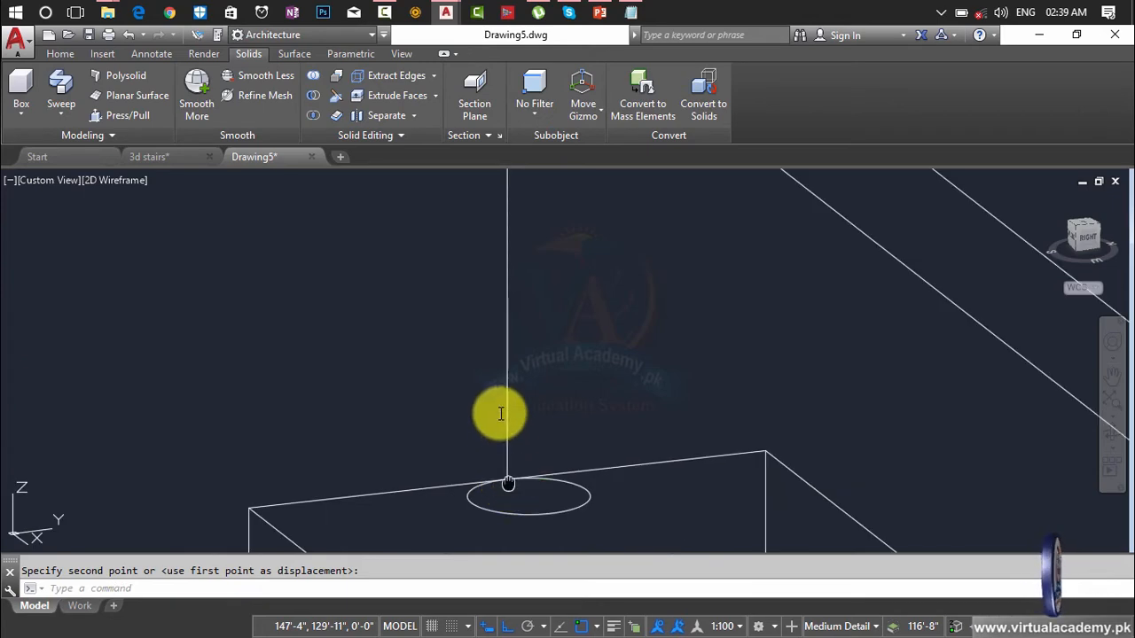
{"action": "middle_click_drag", "start_coordinate": [493, 369], "coordinate": [491, 413]}
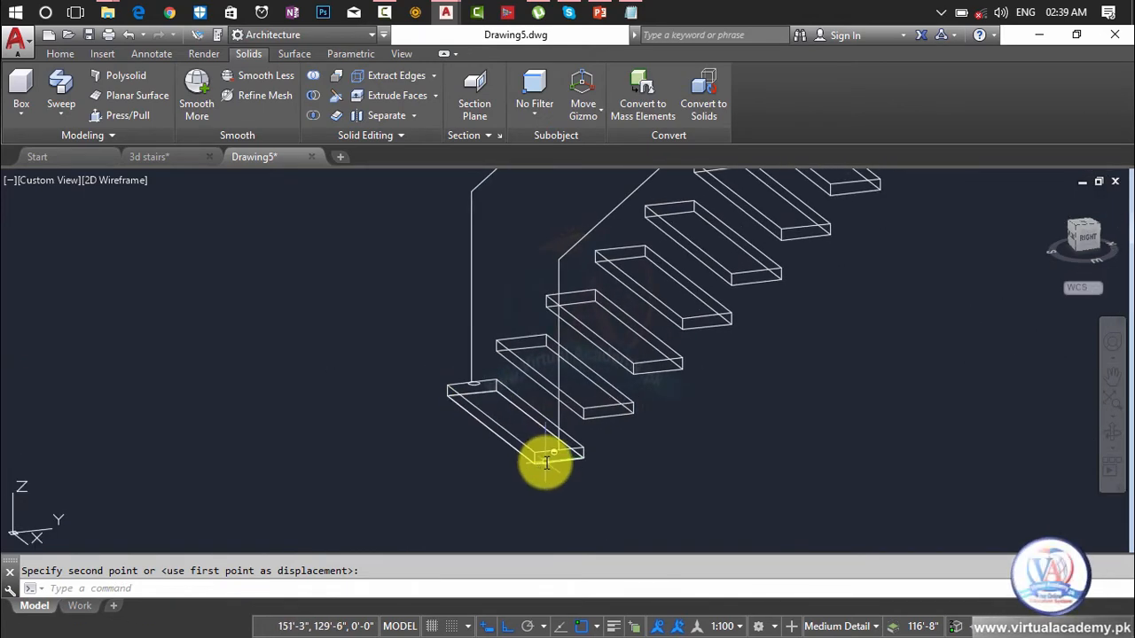
{"action": "scroll", "coordinate": [470, 390], "scroll_direction": "up", "scroll_amount": 5}
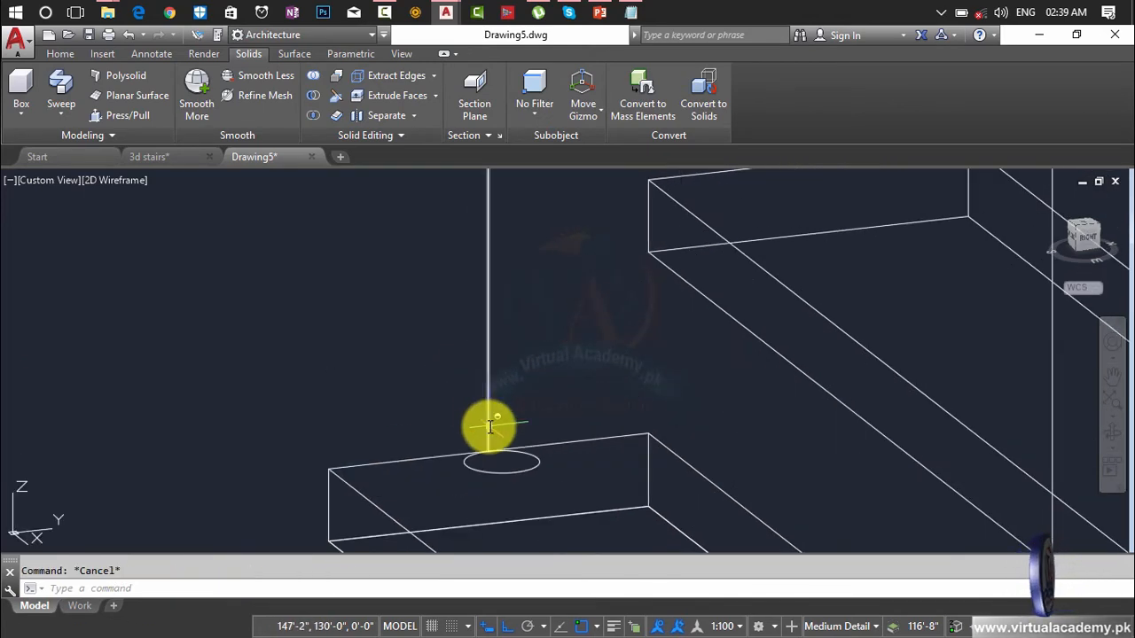
{"action": "type", "text": "co"}
{"action": "key", "text": "Return"}
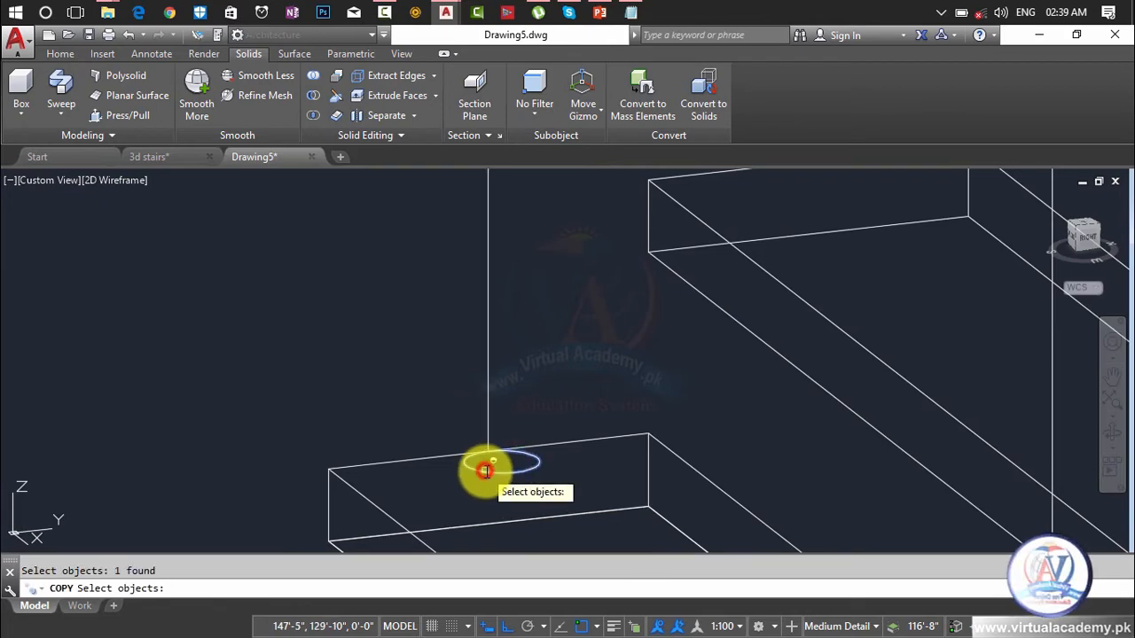
{"action": "key", "text": "Return"}
{"action": "scroll", "coordinate": [499, 471], "scroll_direction": "up", "scroll_amount": 3}
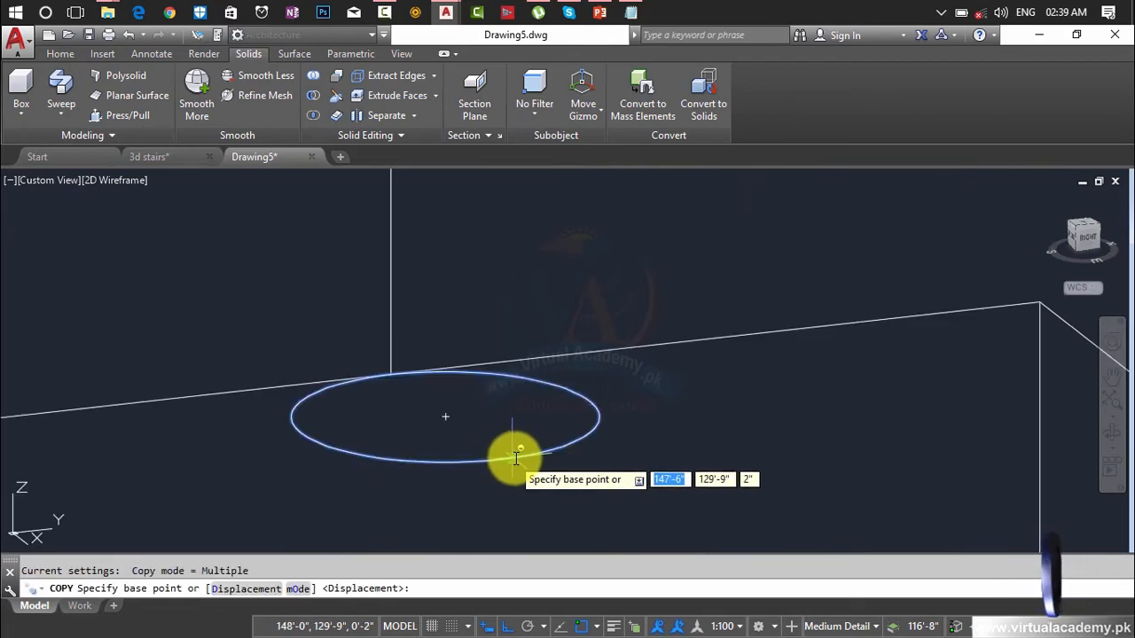
{"action": "left_click", "coordinate": [501, 457]}
{"action": "scroll", "coordinate": [540, 479], "scroll_direction": "down", "scroll_amount": 5}
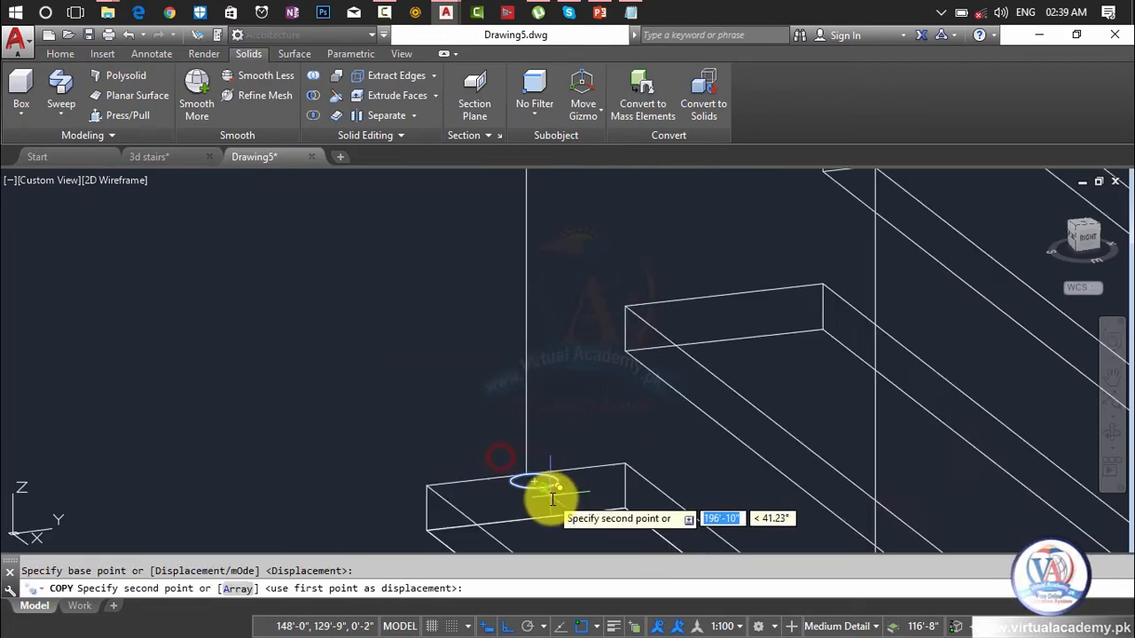
{"action": "scroll", "coordinate": [552, 385], "scroll_direction": "up", "scroll_amount": 6}
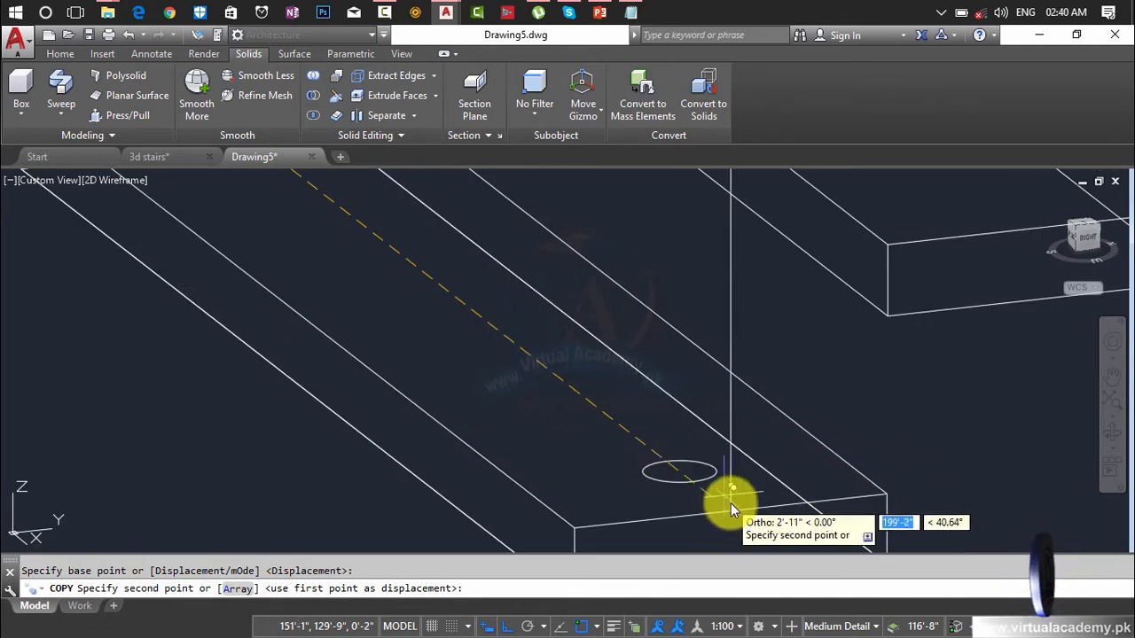
{"action": "left_click", "coordinate": [732, 503]}
{"action": "scroll", "coordinate": [731, 490], "scroll_direction": "down", "scroll_amount": 6}
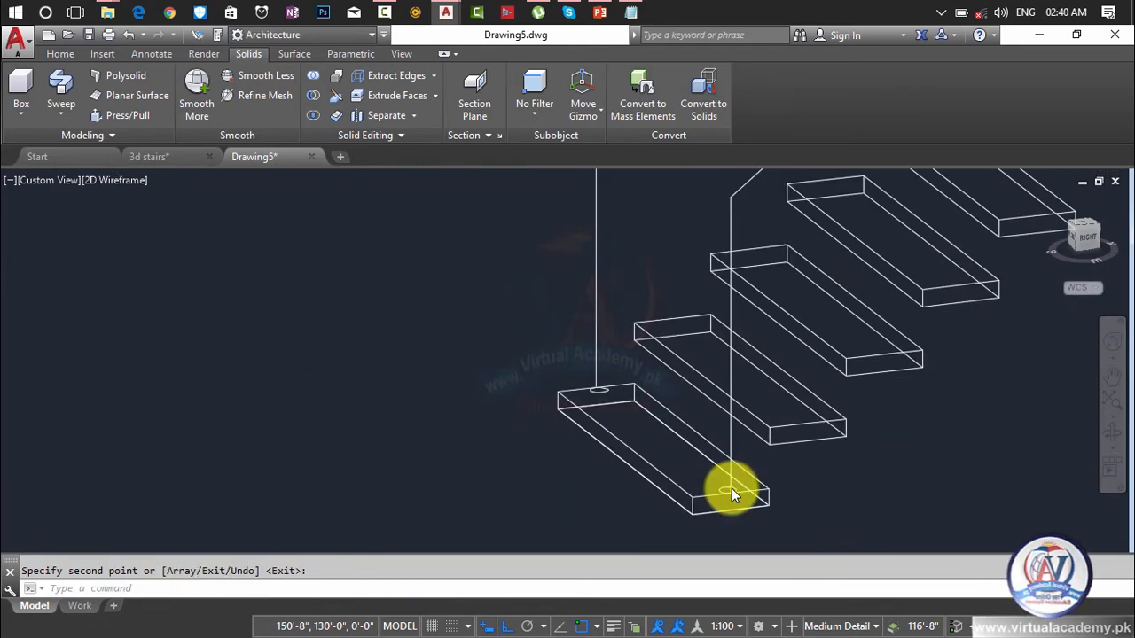
{"action": "scroll", "coordinate": [717, 450], "scroll_direction": "up", "scroll_amount": 3}
{"action": "key", "text": "Escape"}
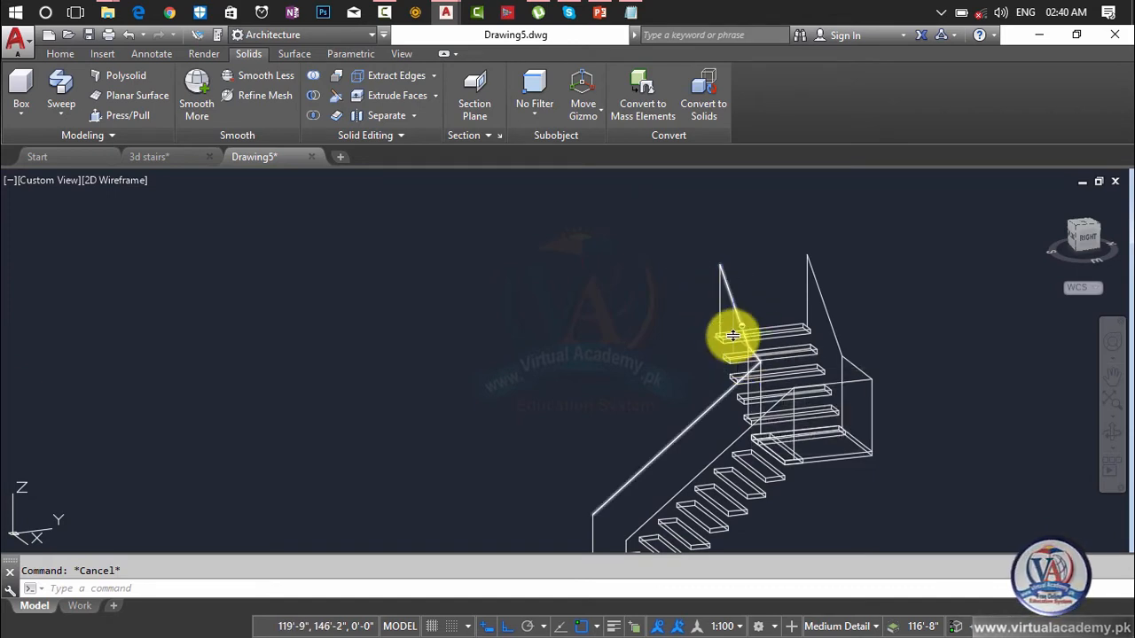
- Join the inner handrail path with the vertical post lines at its upper and lower ends
{"action": "type", "text": "j"}
{"action": "key", "text": "Return"}
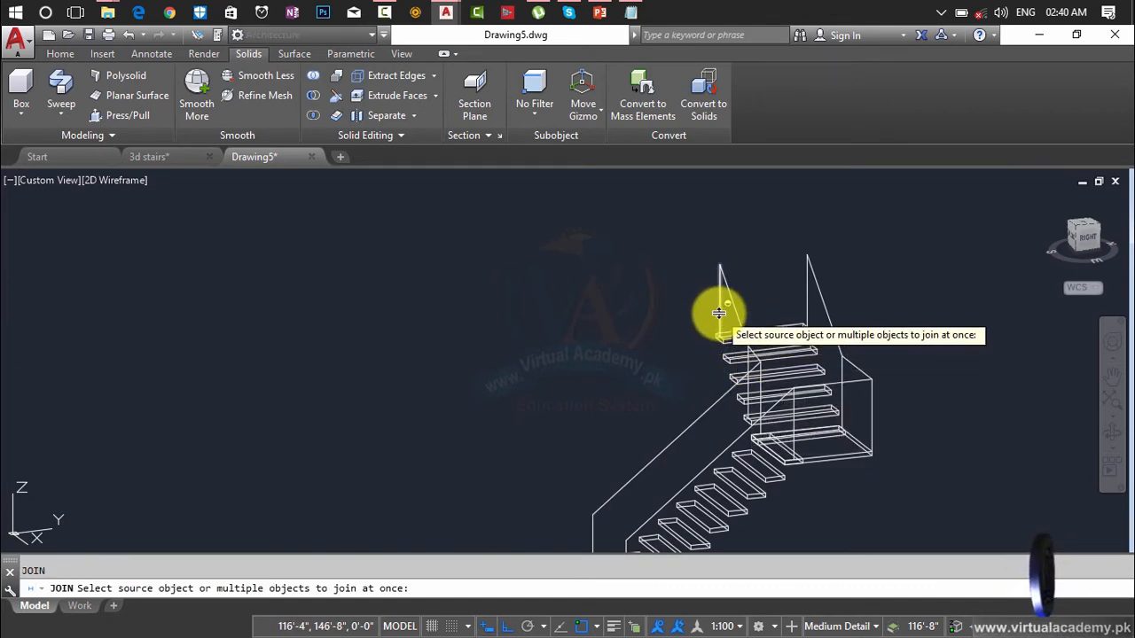
{"action": "left_click", "coordinate": [719, 312]}
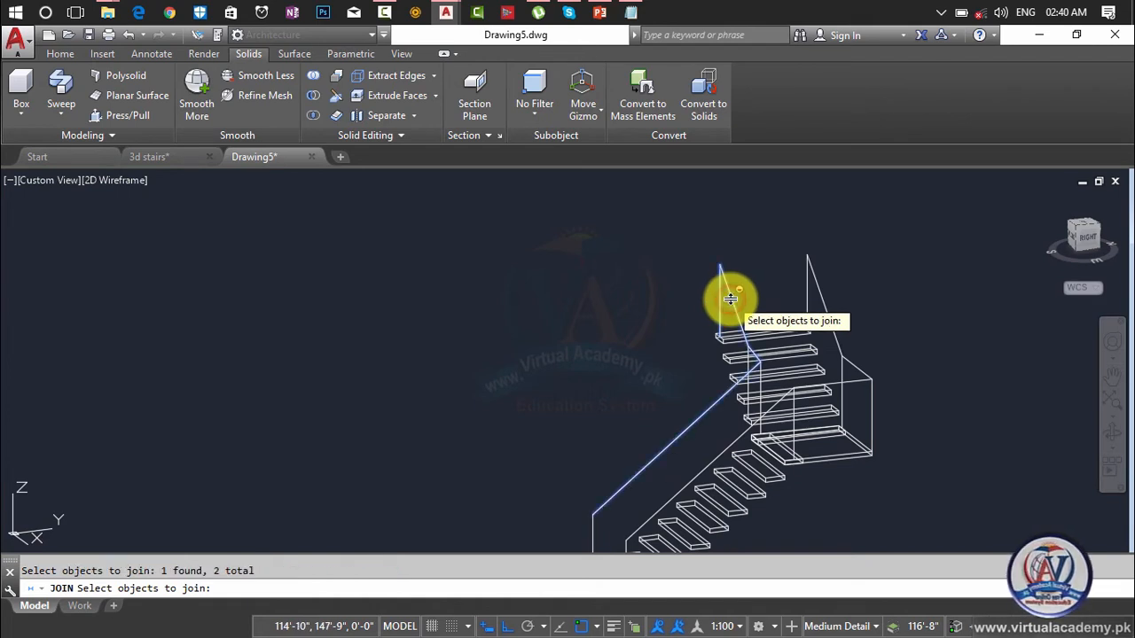
{"action": "key", "text": "Return"}
{"action": "key", "text": "Return"}
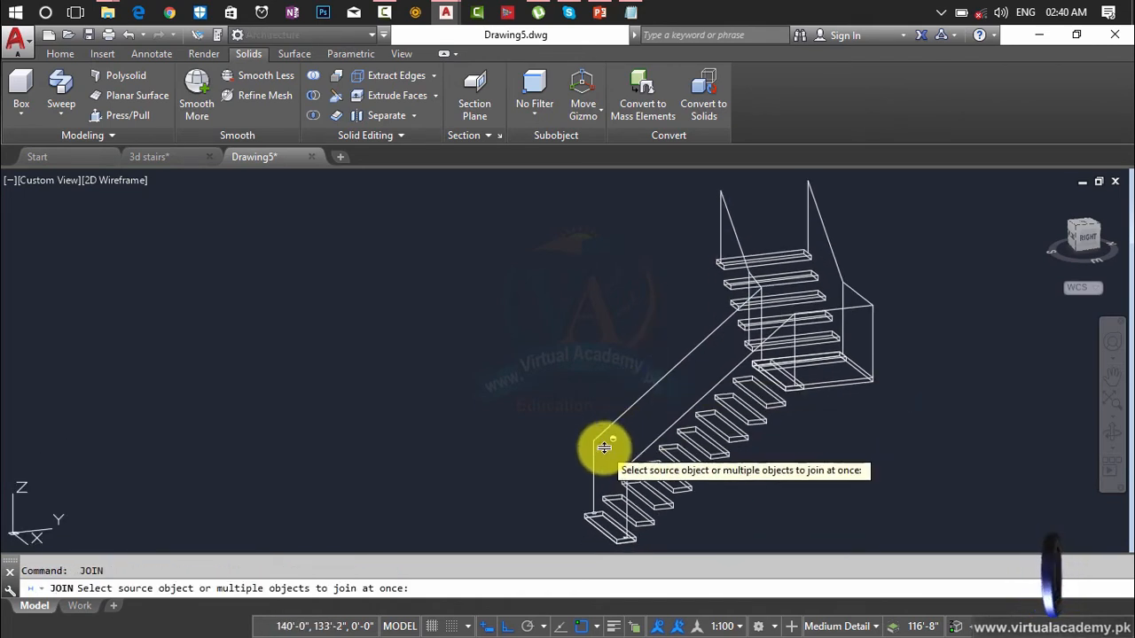
{"action": "left_click", "coordinate": [596, 438]}
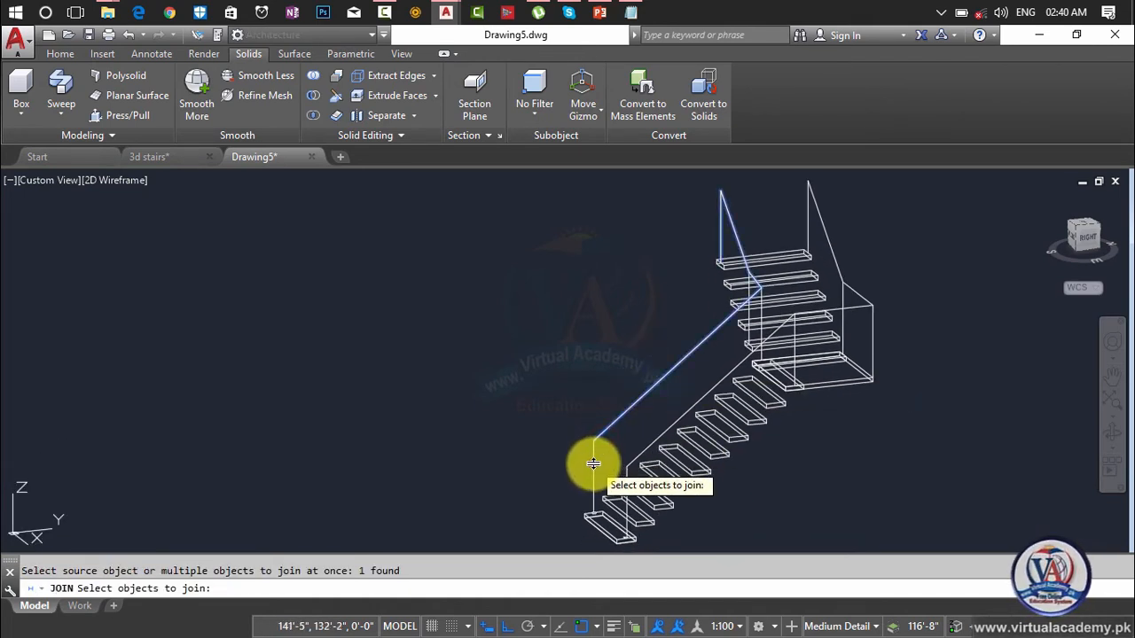
{"action": "left_click", "coordinate": [593, 465]}
{"action": "key", "text": "Return"}
- Join the outer handrail path with the vertical post lines at its upper and lower ends
{"action": "key", "text": "Return"}
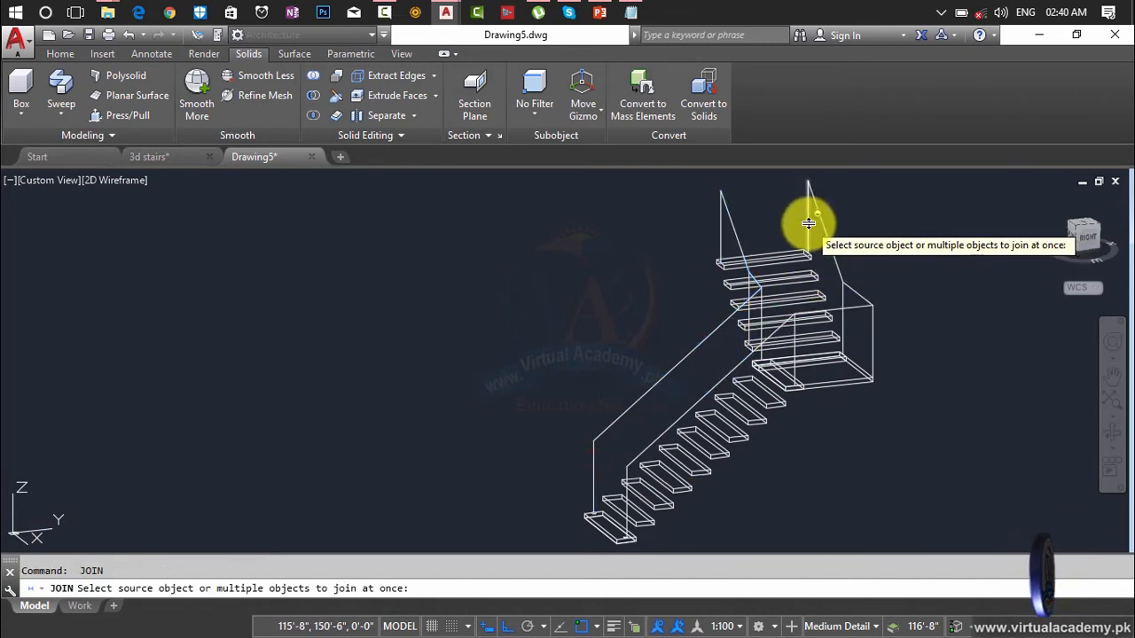
{"action": "left_click", "coordinate": [809, 221]}
{"action": "left_click", "coordinate": [821, 214]}
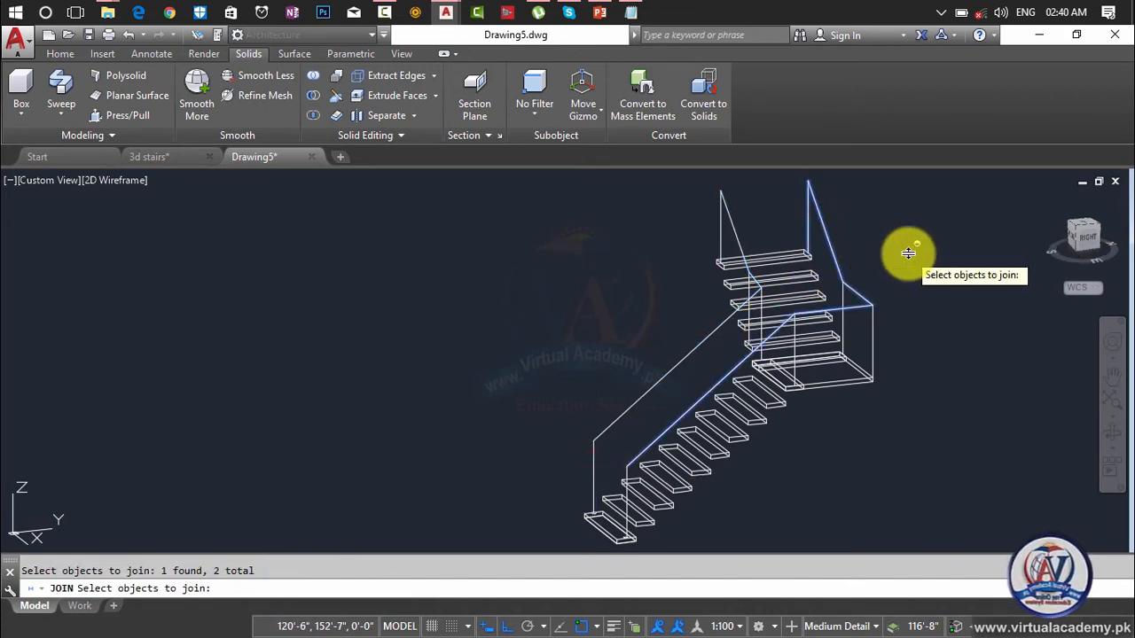
{"action": "key", "text": "Return"}
{"action": "key", "text": "Return"}
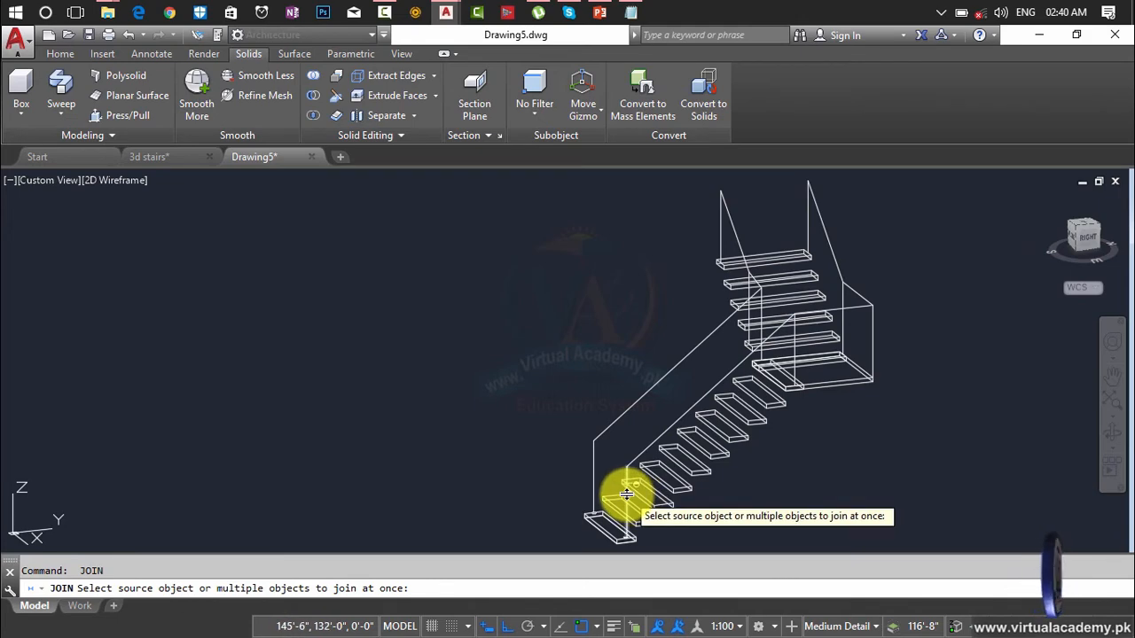
{"action": "left_click", "coordinate": [625, 467]}
{"action": "left_click", "coordinate": [630, 462]}
{"action": "key", "text": "Return"}
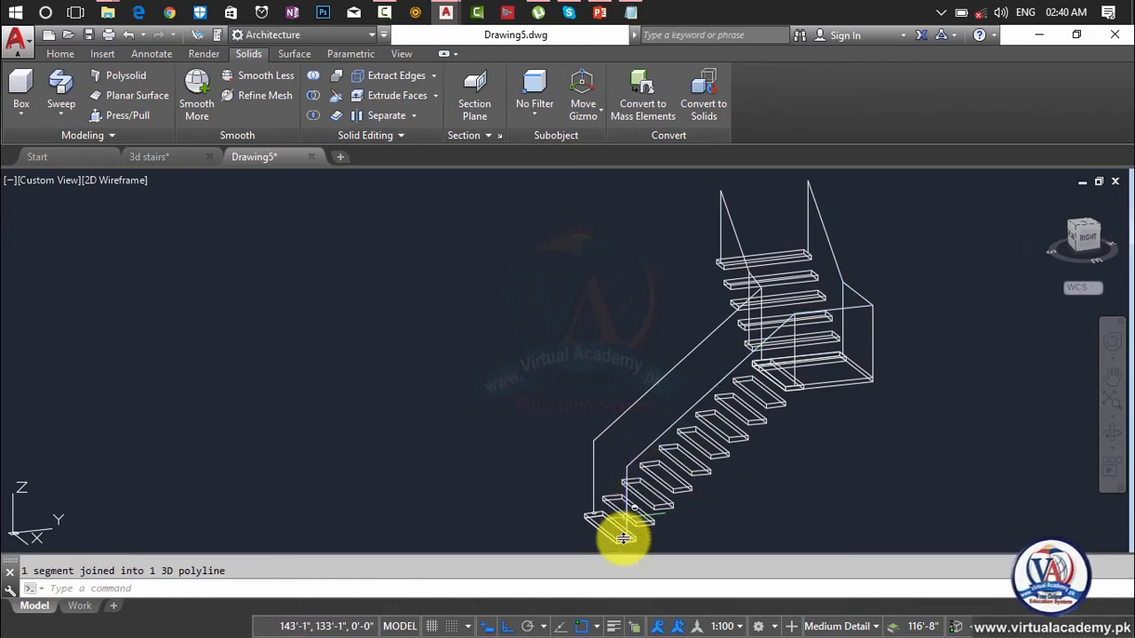
- Extrude the circle at the outer post's foot on the bottom tread along the joined outer handrail path
{"action": "scroll", "coordinate": [620, 532], "scroll_direction": "up", "scroll_amount": 5}
{"action": "scroll", "coordinate": [614, 409], "scroll_direction": "up", "scroll_amount": 4}
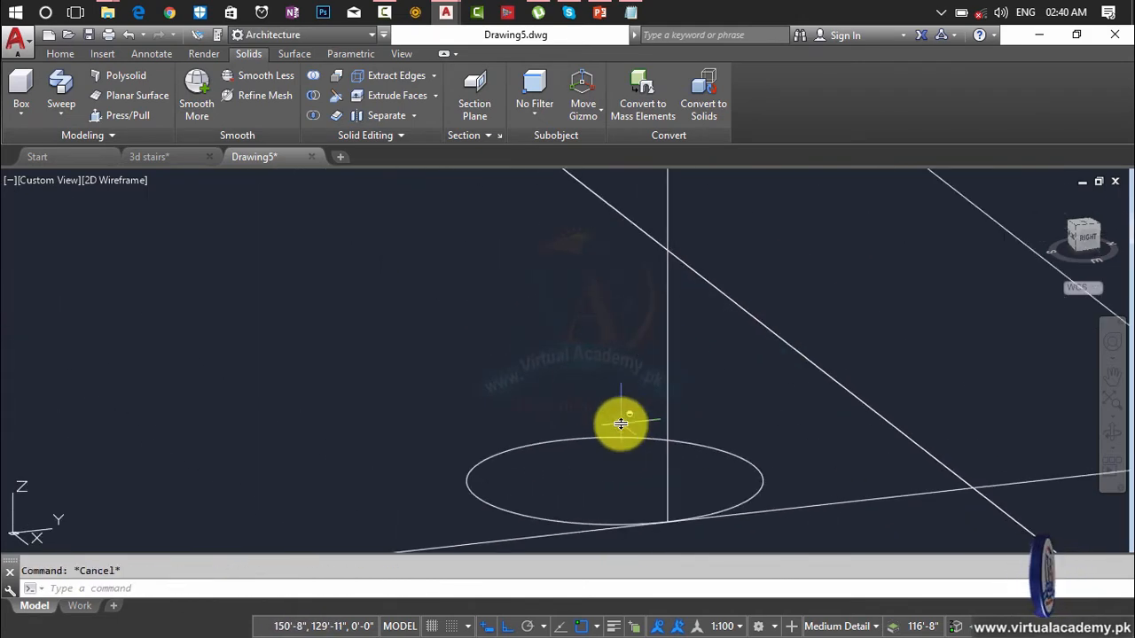
{"action": "type", "text": "ext"}
{"action": "key", "text": "Return"}
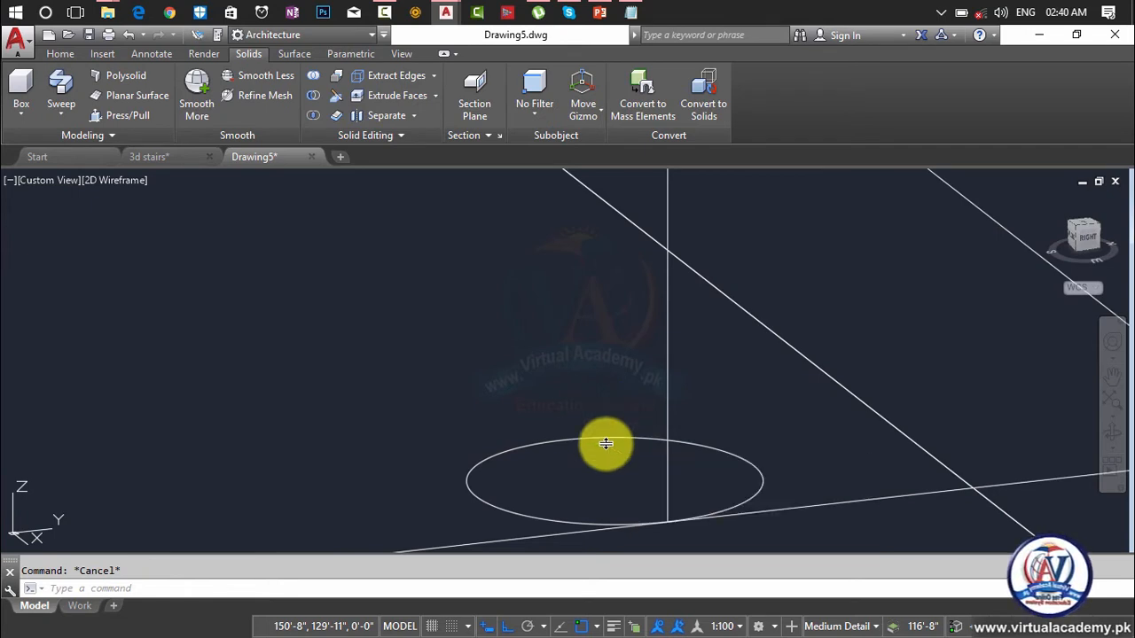
{"action": "left_click", "coordinate": [534, 517]}
{"action": "key", "text": "Return"}
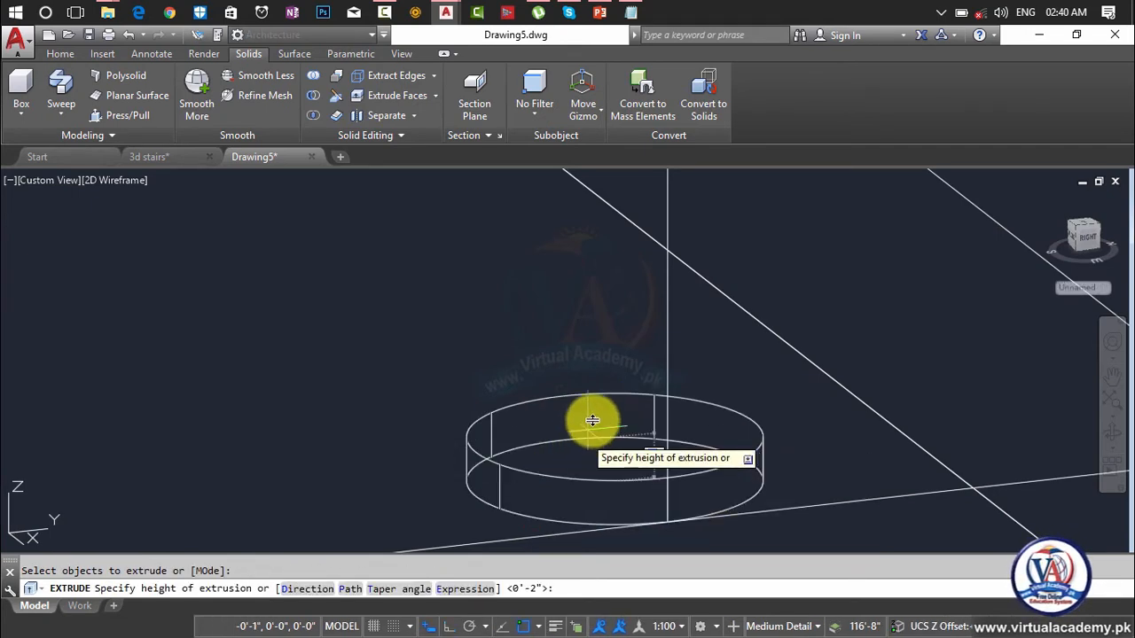
{"action": "key", "text": "Return"}
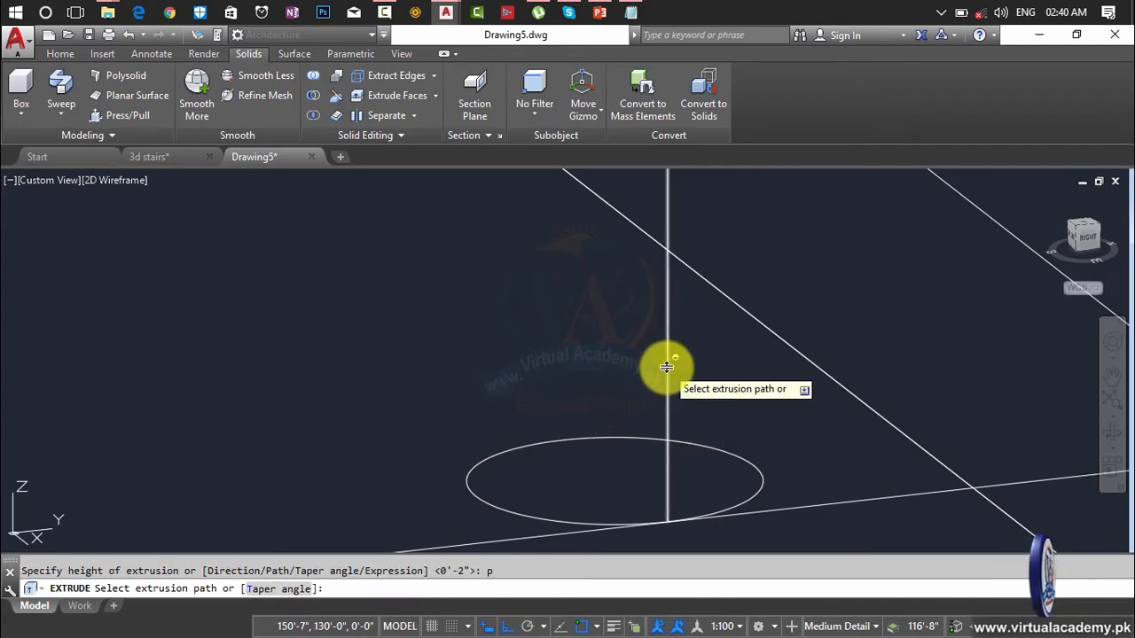
{"action": "left_click", "coordinate": [666, 366]}
{"action": "scroll", "coordinate": [667, 371], "scroll_direction": "down", "scroll_amount": 5}
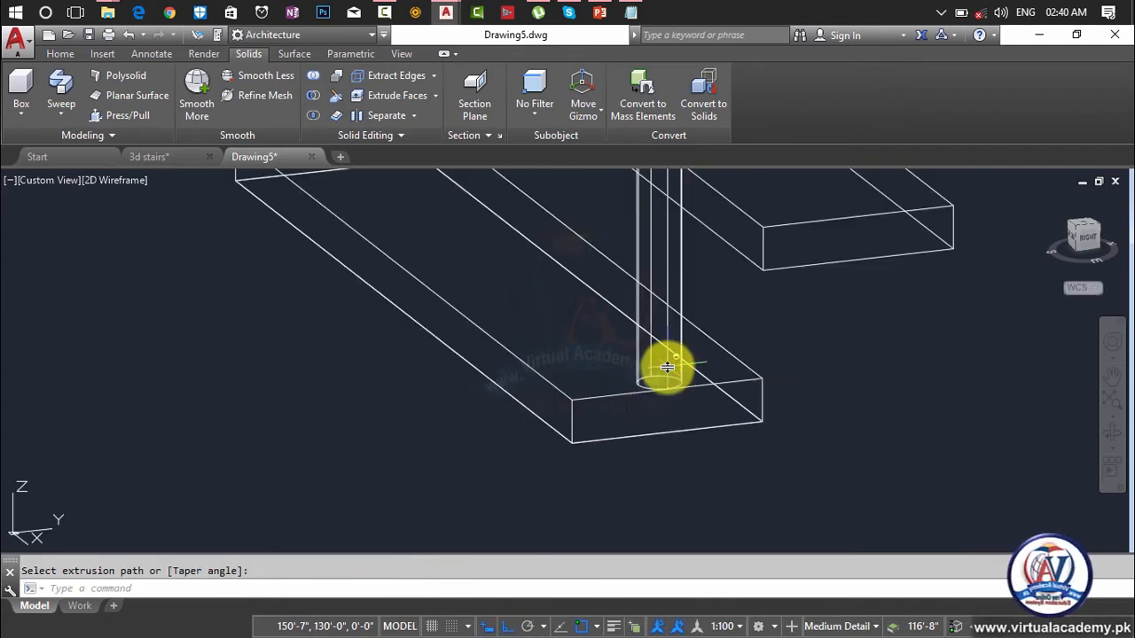
{"action": "scroll", "coordinate": [678, 531], "scroll_direction": "down", "scroll_amount": 3}
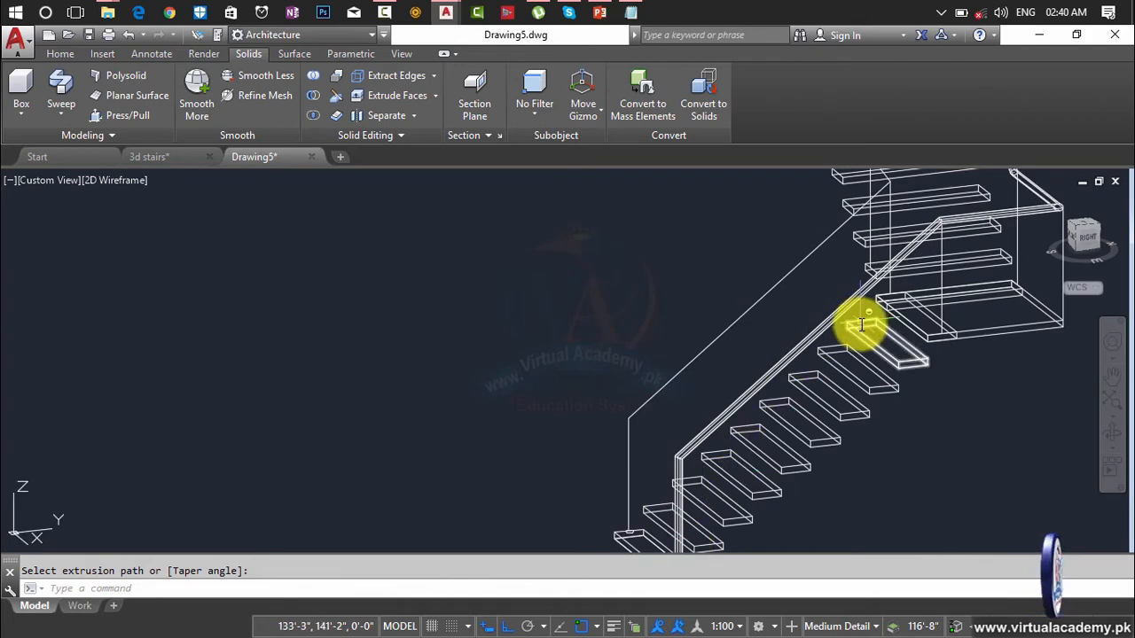
- Extrude the circle at the inner post's foot on the bottom tread along the joined inner handrail path
{"action": "scroll", "coordinate": [848, 393], "scroll_direction": "down", "scroll_amount": 3}
{"action": "scroll", "coordinate": [754, 431], "scroll_direction": "up", "scroll_amount": 8}
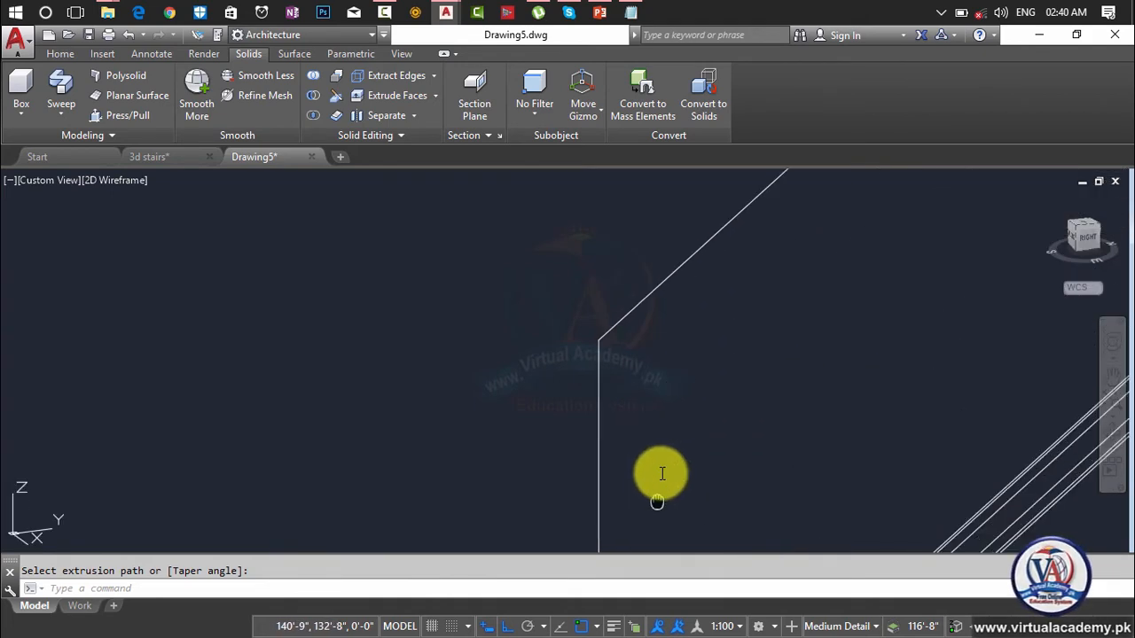
{"action": "left_click", "coordinate": [666, 358]}
{"action": "key", "text": "Return"}
{"action": "scroll", "coordinate": [656, 496], "scroll_direction": "down", "scroll_amount": 3}
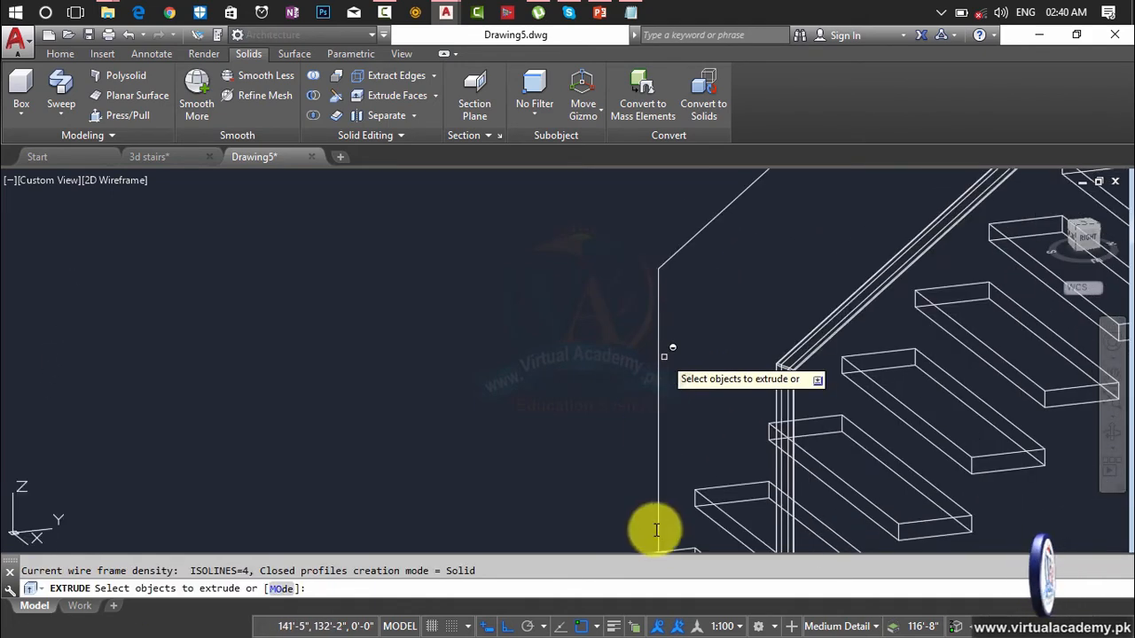
{"action": "scroll", "coordinate": [666, 458], "scroll_direction": "up", "scroll_amount": 4}
{"action": "scroll", "coordinate": [696, 403], "scroll_direction": "up", "scroll_amount": 3}
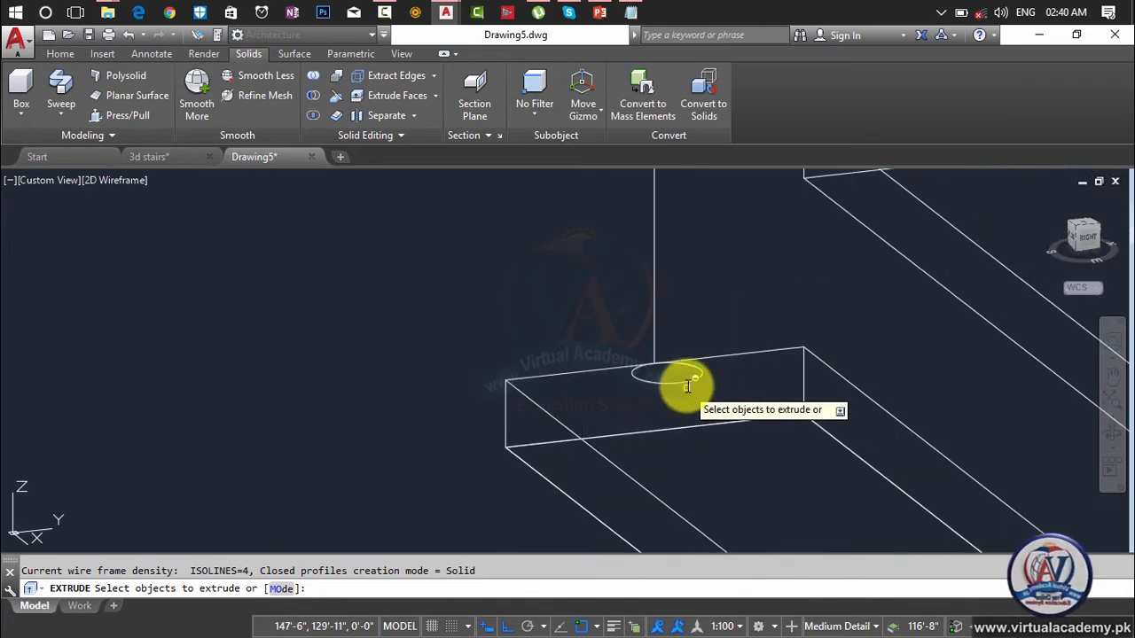
{"action": "left_click", "coordinate": [688, 383]}
{"action": "key", "text": "Return"}
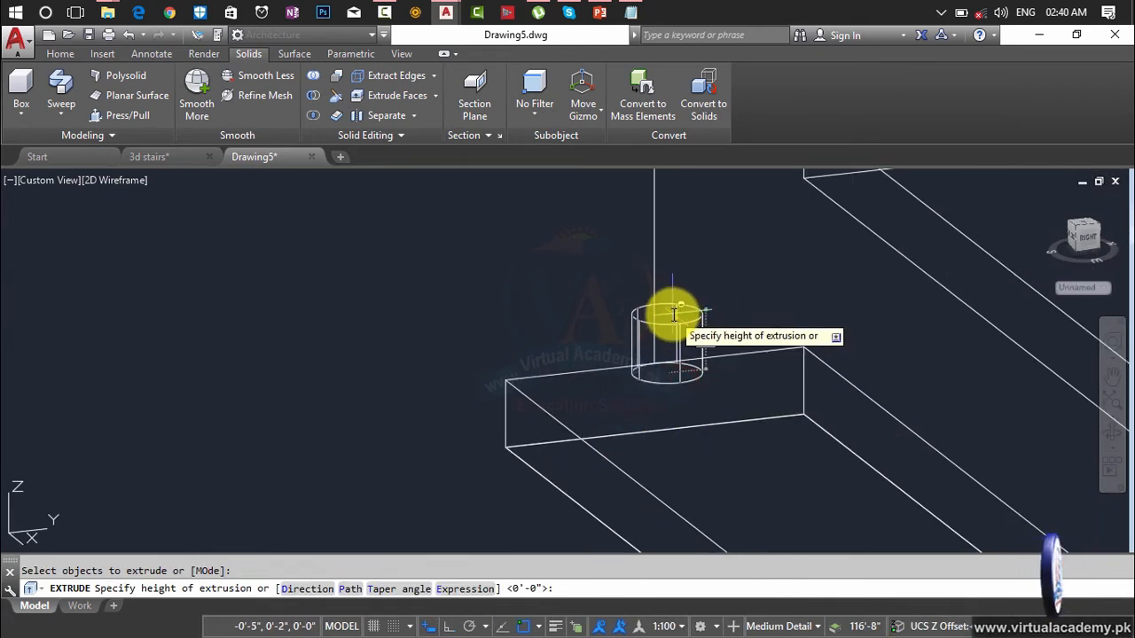
{"action": "type", "text": "p"}
{"action": "key", "text": "Return"}
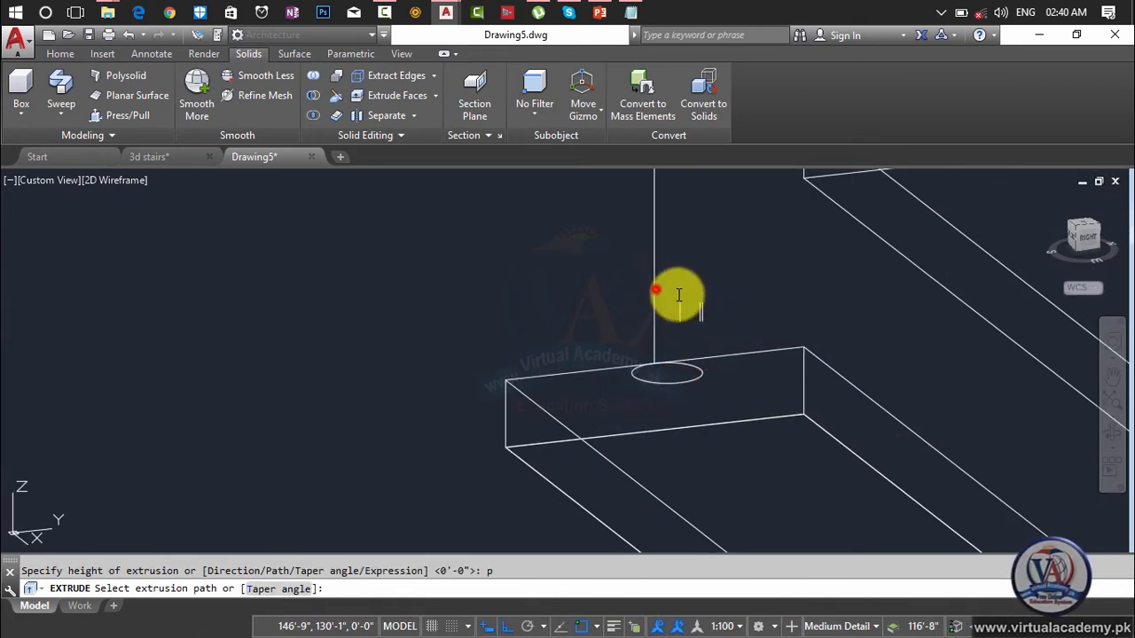
{"action": "scroll", "coordinate": [677, 305], "scroll_direction": "down", "scroll_amount": 3}
{"action": "scroll", "coordinate": [678, 355], "scroll_direction": "down", "scroll_amount": 5}
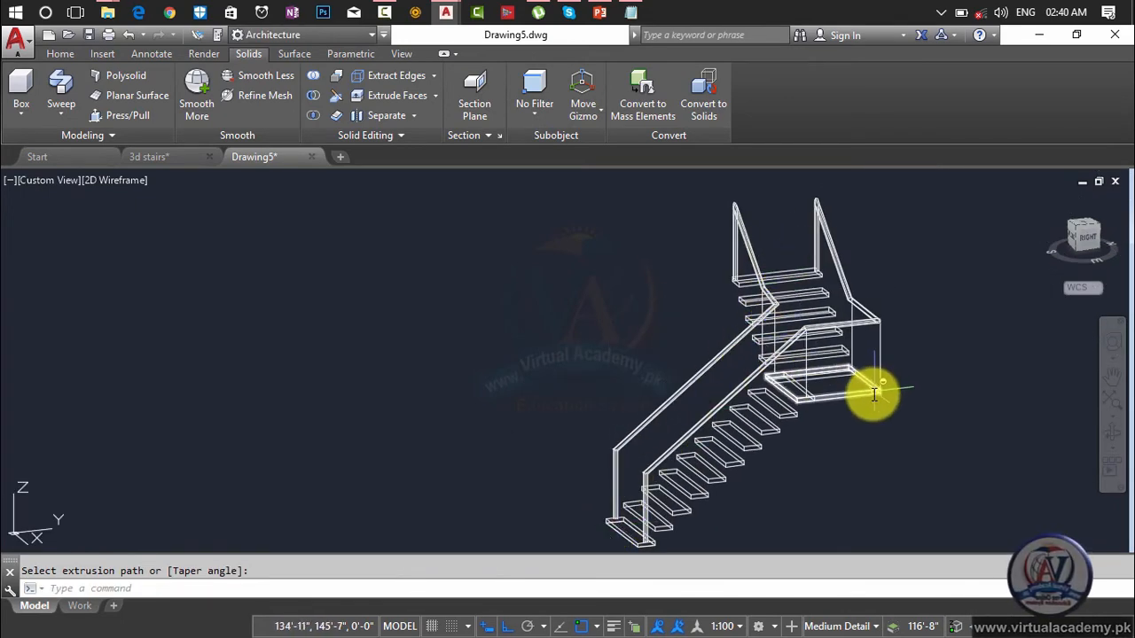
{"action": "key", "text": "Escape"}
{"action": "scroll", "coordinate": [868, 392], "scroll_direction": "up", "scroll_amount": 5}
{"action": "scroll", "coordinate": [878, 385], "scroll_direction": "down", "scroll_amount": 8}
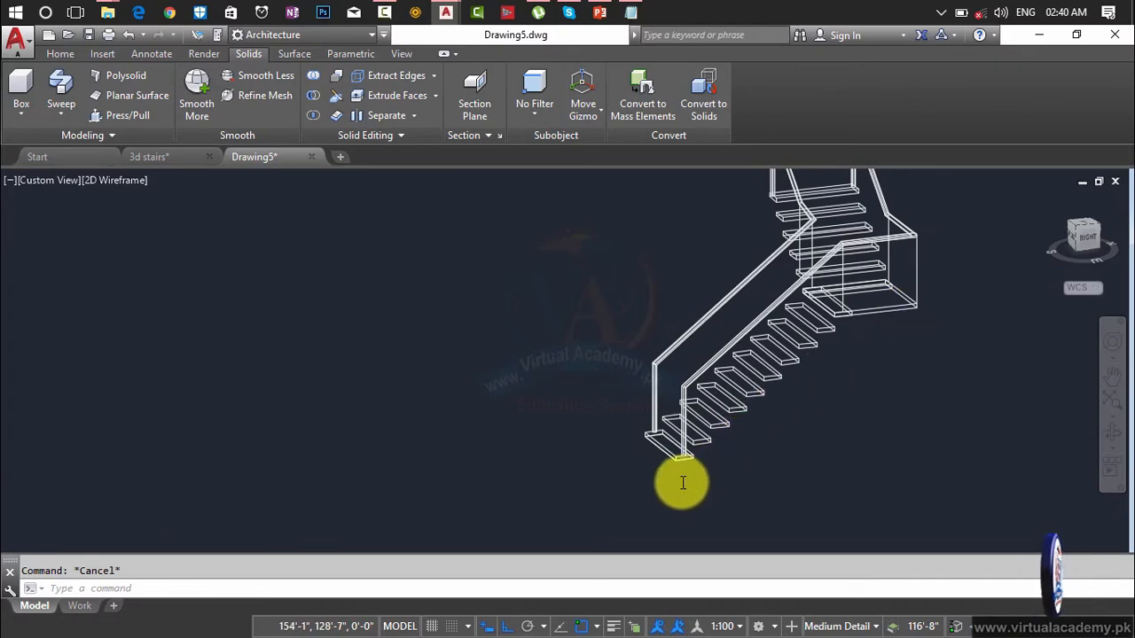
{"action": "scroll", "coordinate": [683, 479], "scroll_direction": "up", "scroll_amount": 8}
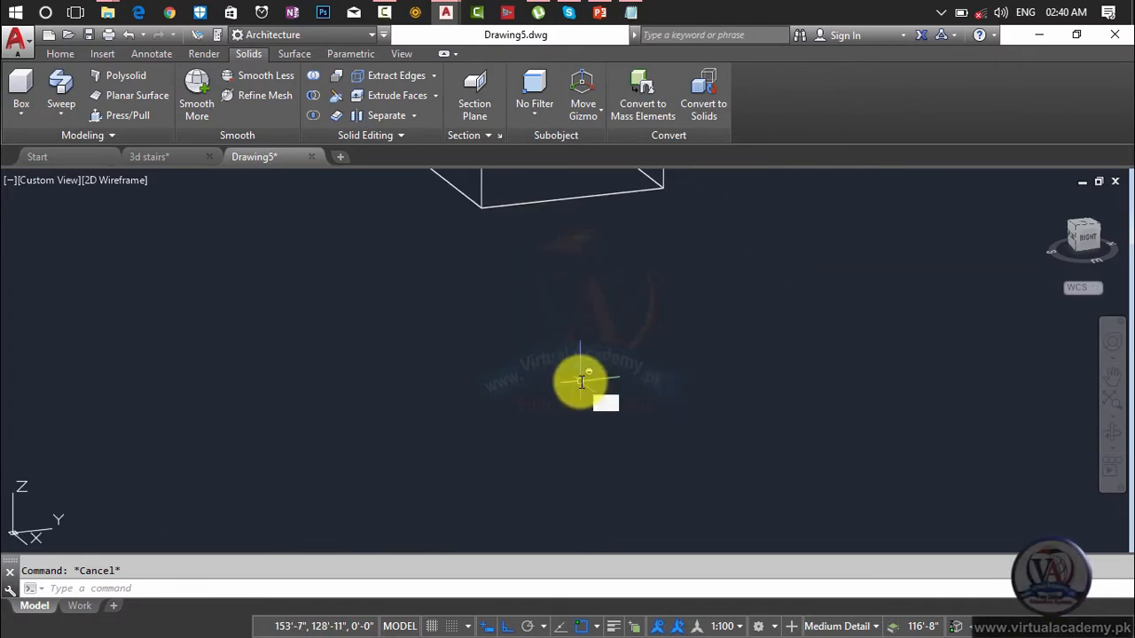
{"action": "key", "text": "Return"}
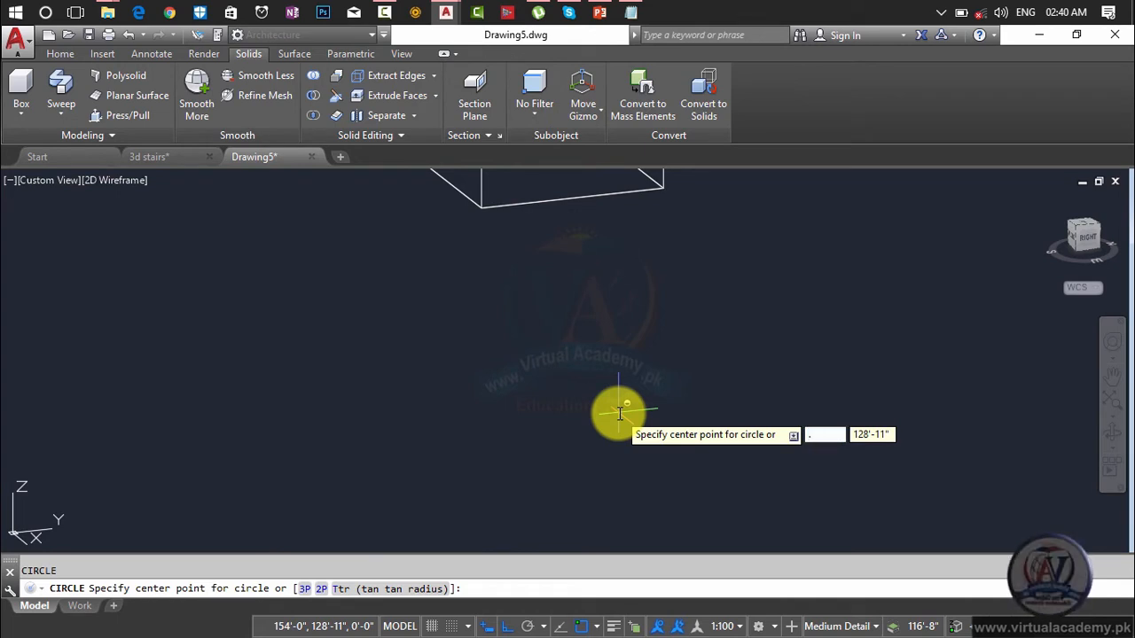
{"action": "key", "text": "Return"}
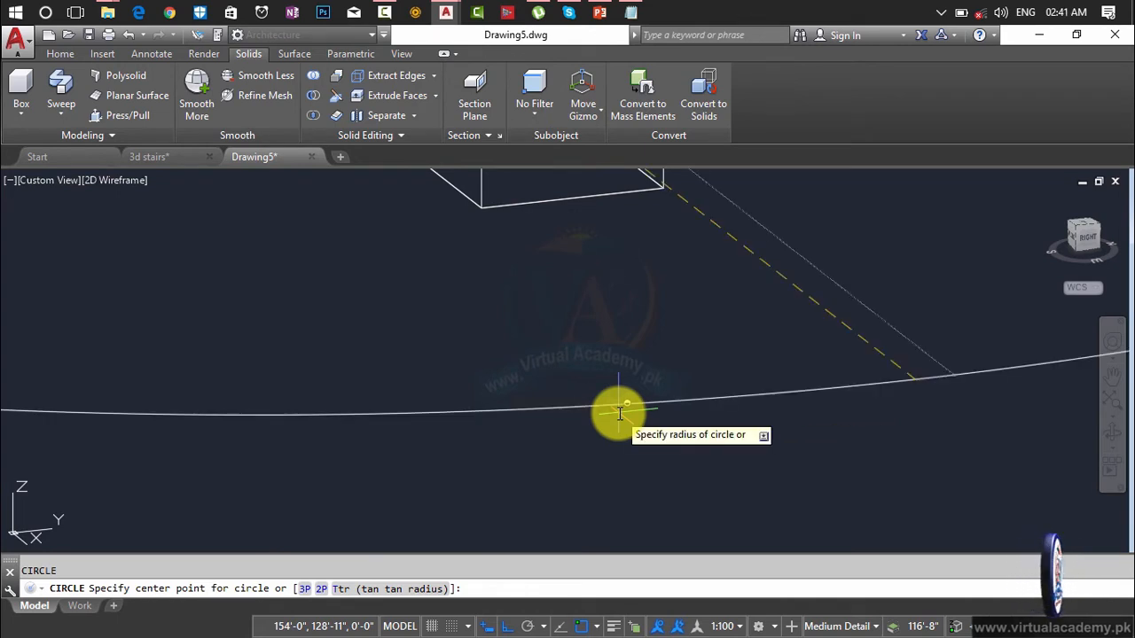
{"action": "key", "text": "Escape"}
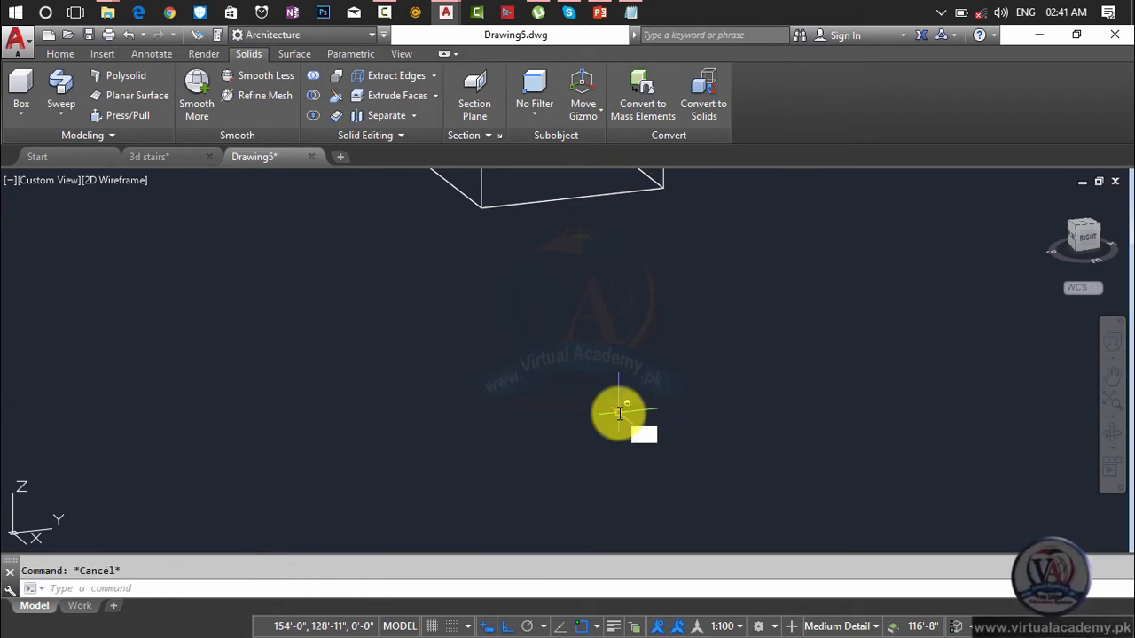
- Draw a circle with a radius of .6 in the empty space in front of the bottom tread
{"action": "key", "text": "Return"}
{"action": "left_click", "coordinate": [618, 399]}
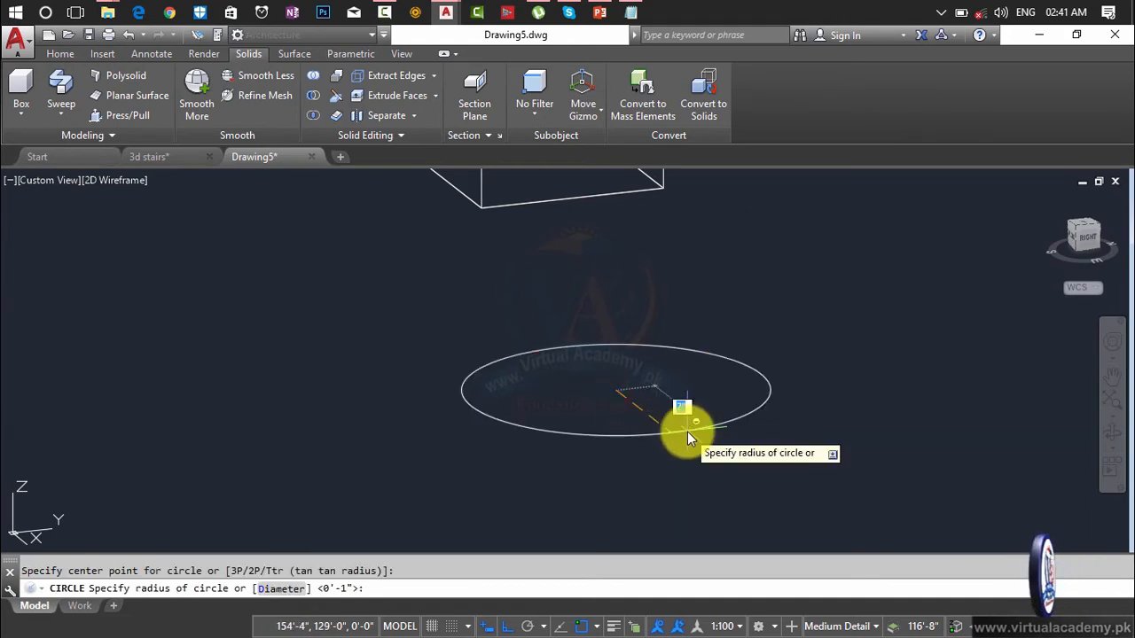
{"action": "type", "text": ".6"}
{"action": "key", "text": "Return"}
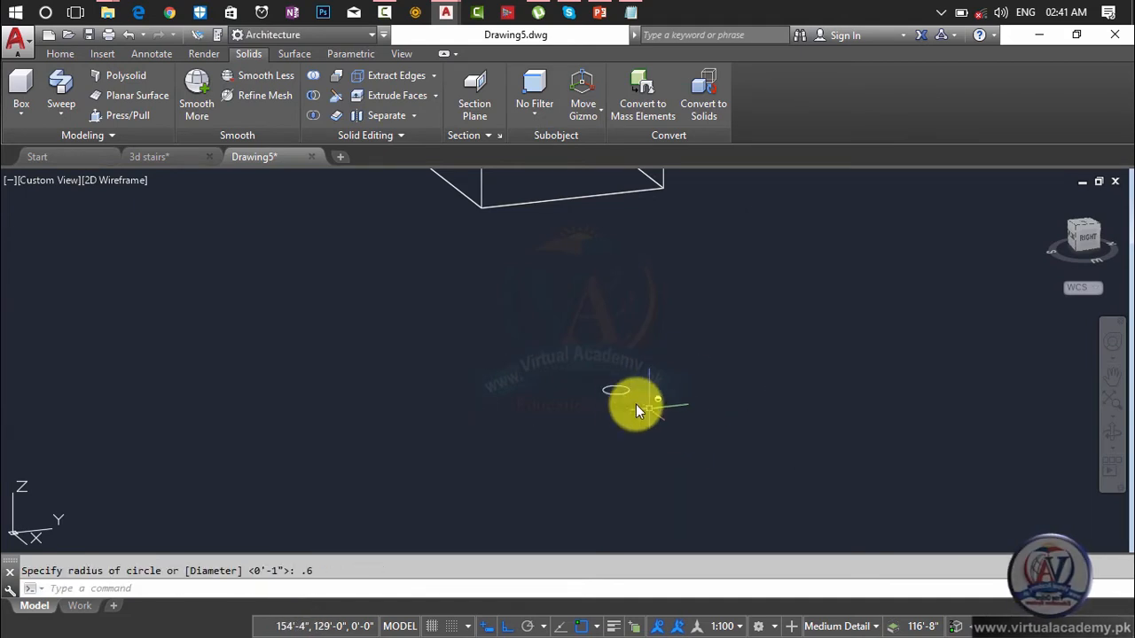
{"action": "scroll", "coordinate": [625, 399], "scroll_direction": "up", "scroll_amount": 5}
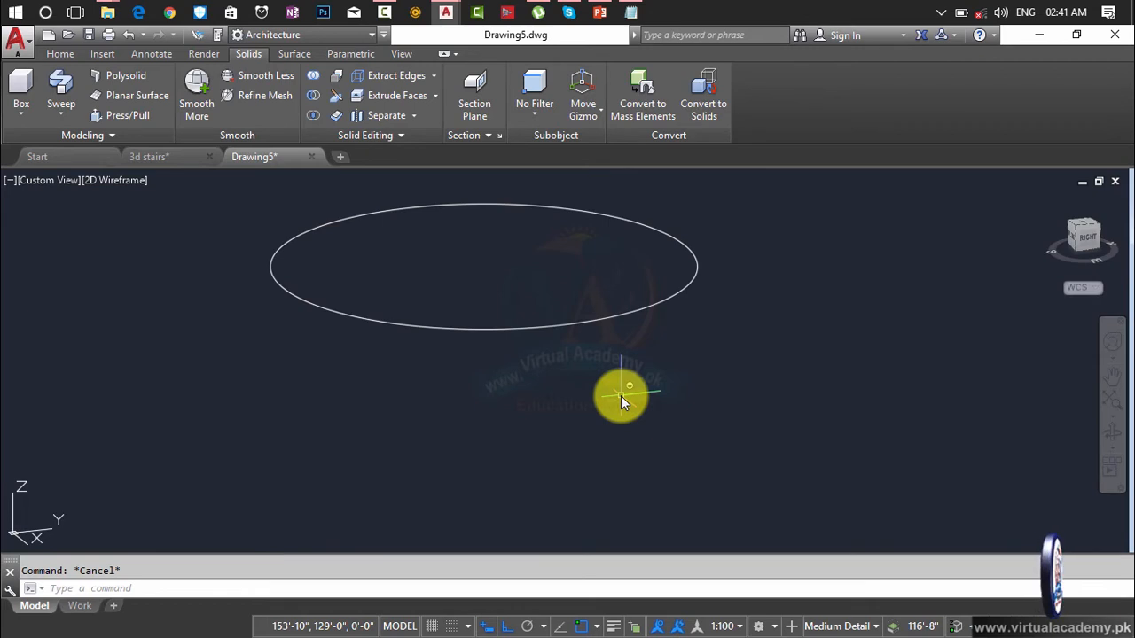
{"action": "scroll", "coordinate": [621, 395], "scroll_direction": "down", "scroll_amount": 4}
- Extrude the small circle in front of the bottom tread upwards to a height of 2.10
{"action": "type", "text": "e"}
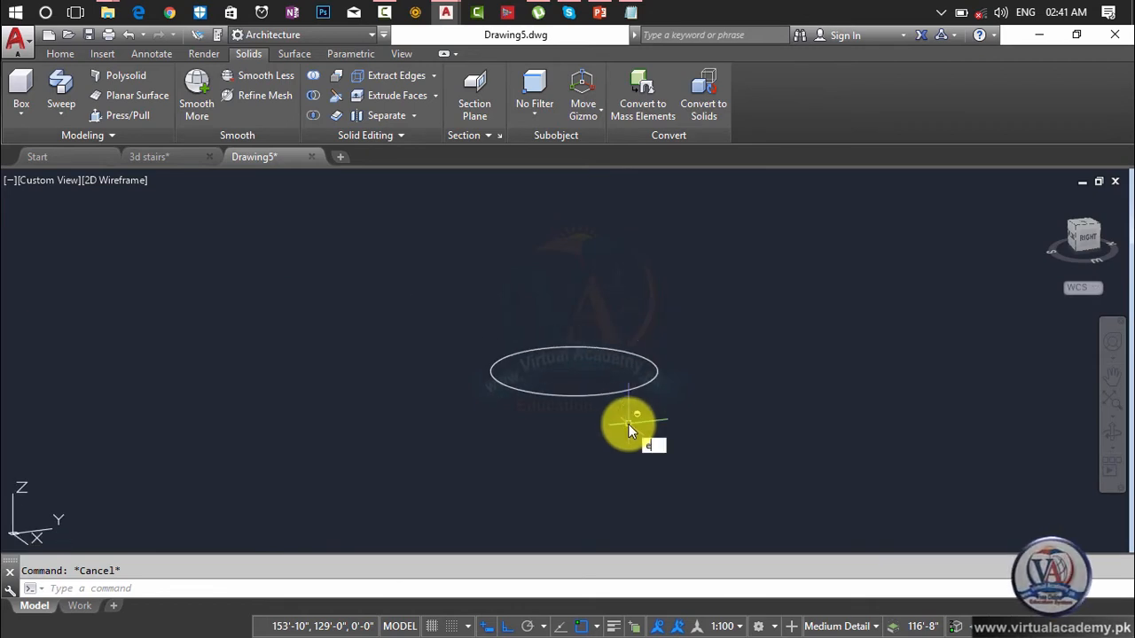
{"action": "type", "text": "xt"}
{"action": "key", "text": "Return"}
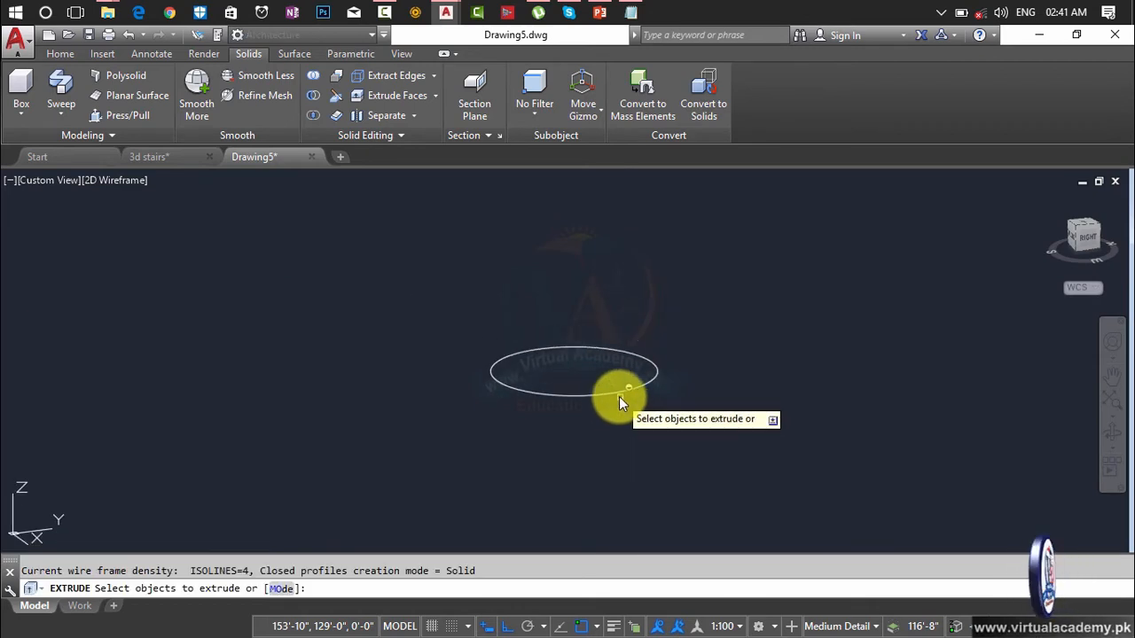
{"action": "left_click", "coordinate": [618, 395]}
{"action": "key", "text": "Return"}
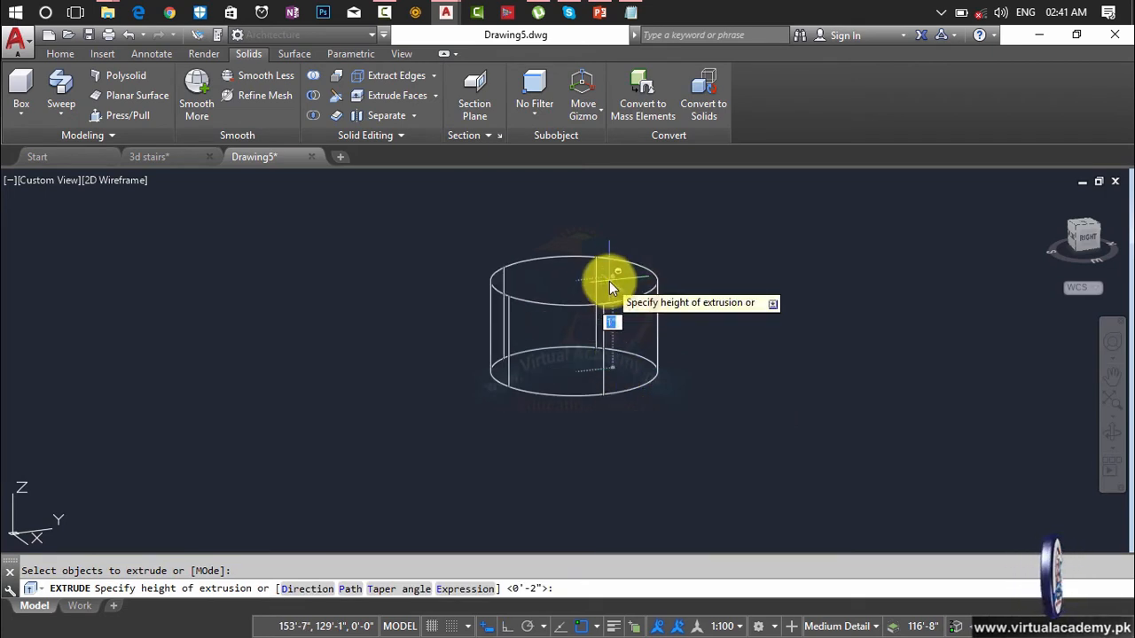
{"action": "type", "text": "2."}
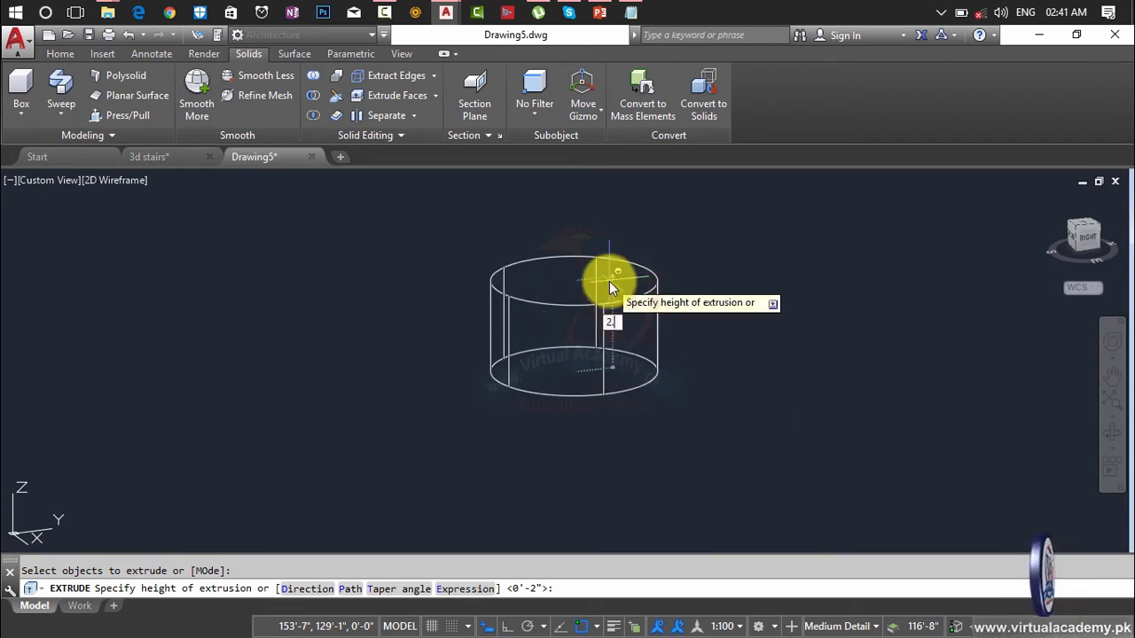
{"action": "type", "text": "9"}
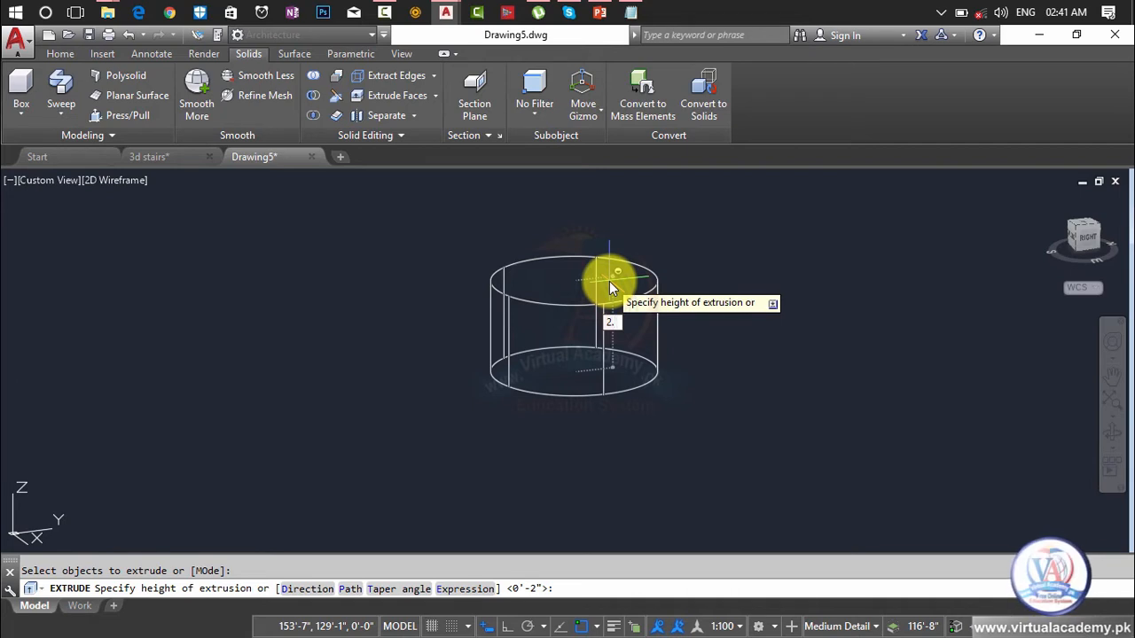
{"action": "type", "text": "10"}
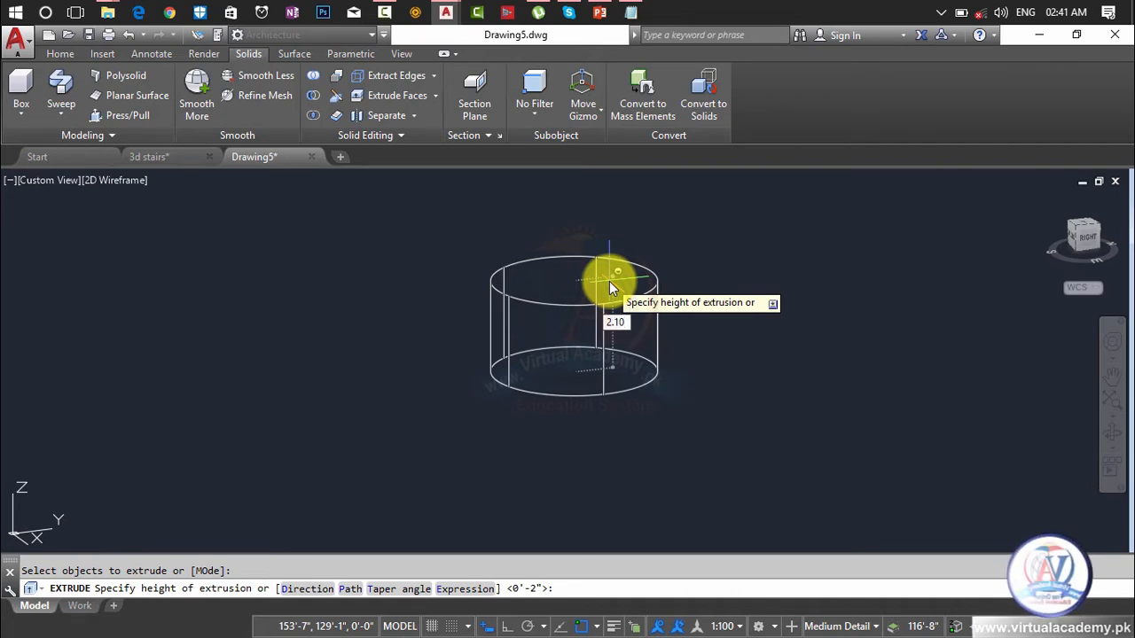
{"action": "key", "text": "Return"}
- Delete the short cylinder in front of the bottom tread
{"action": "scroll", "coordinate": [632, 314], "scroll_direction": "down", "scroll_amount": 5}
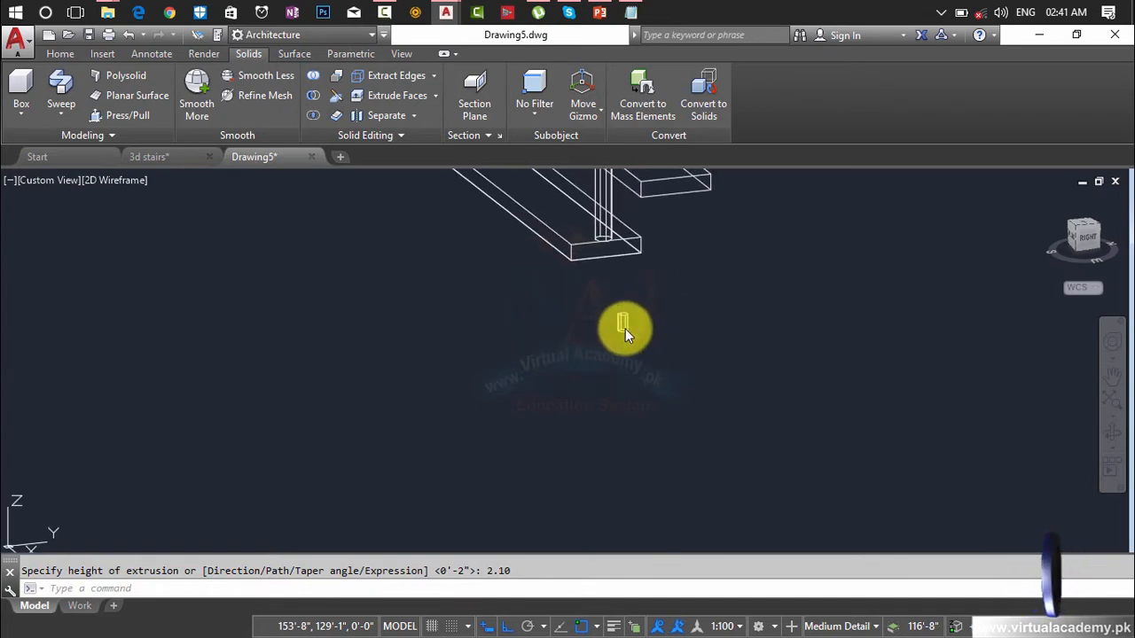
{"action": "scroll", "coordinate": [625, 328], "scroll_direction": "down", "scroll_amount": 5}
{"action": "scroll", "coordinate": [613, 303], "scroll_direction": "up", "scroll_amount": 6}
{"action": "scroll", "coordinate": [613, 303], "scroll_direction": "down", "scroll_amount": 5}
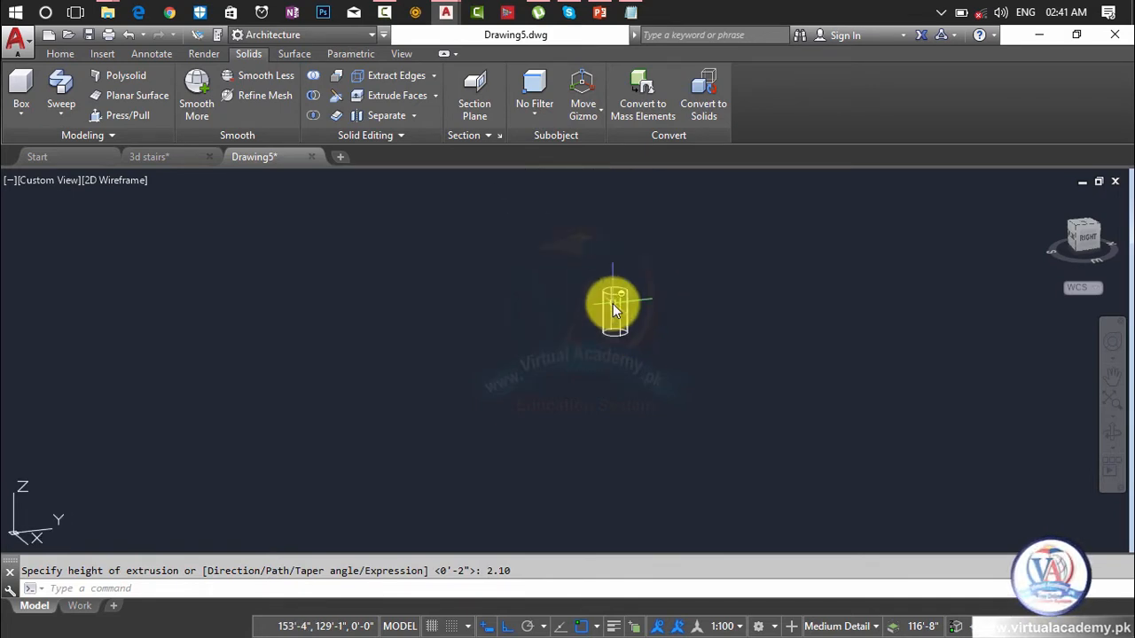
{"action": "key", "text": "Delete"}
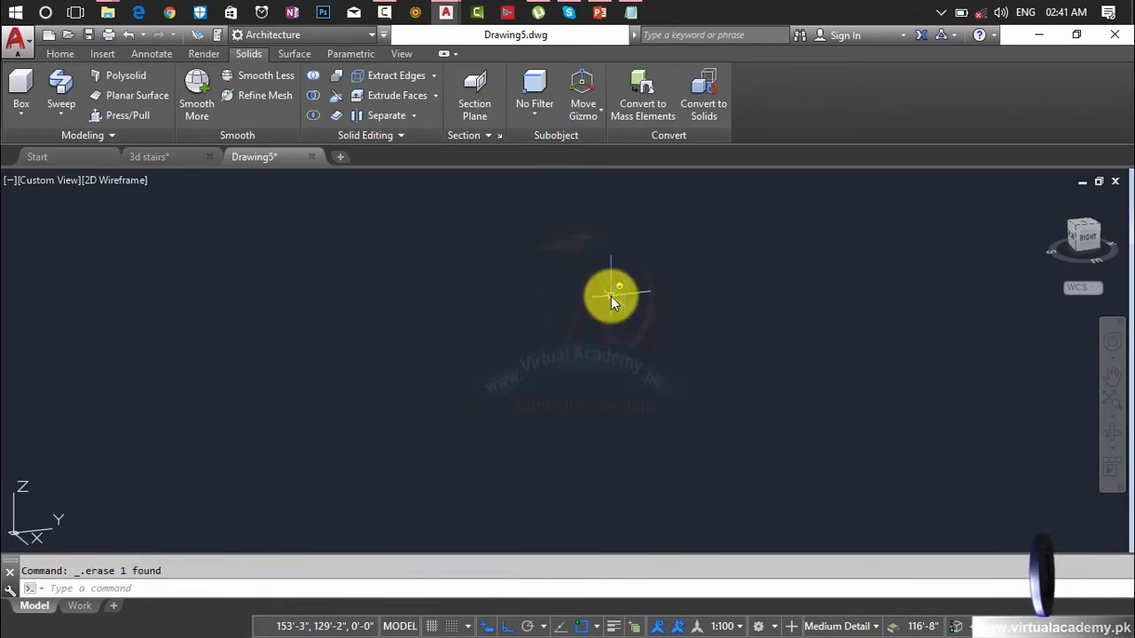
- Draw a new small circle in the empty space in front of the bottom tread
{"action": "type", "text": "c"}
{"action": "key", "text": "Return"}
{"action": "left_click", "coordinate": [611, 296]}
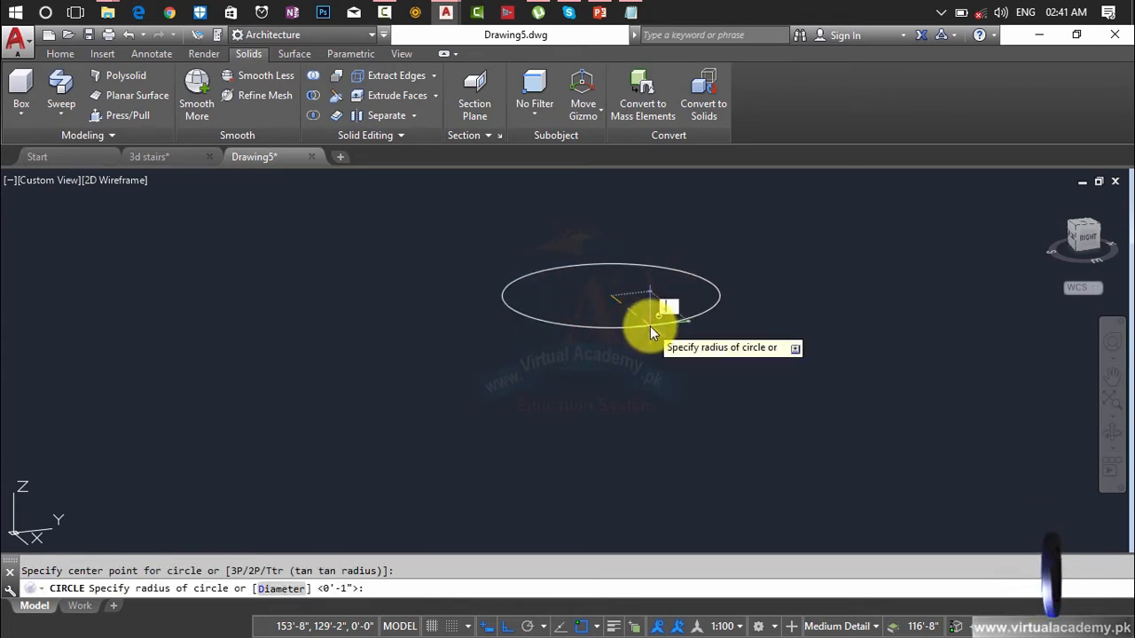
{"action": "key", "text": "Return"}
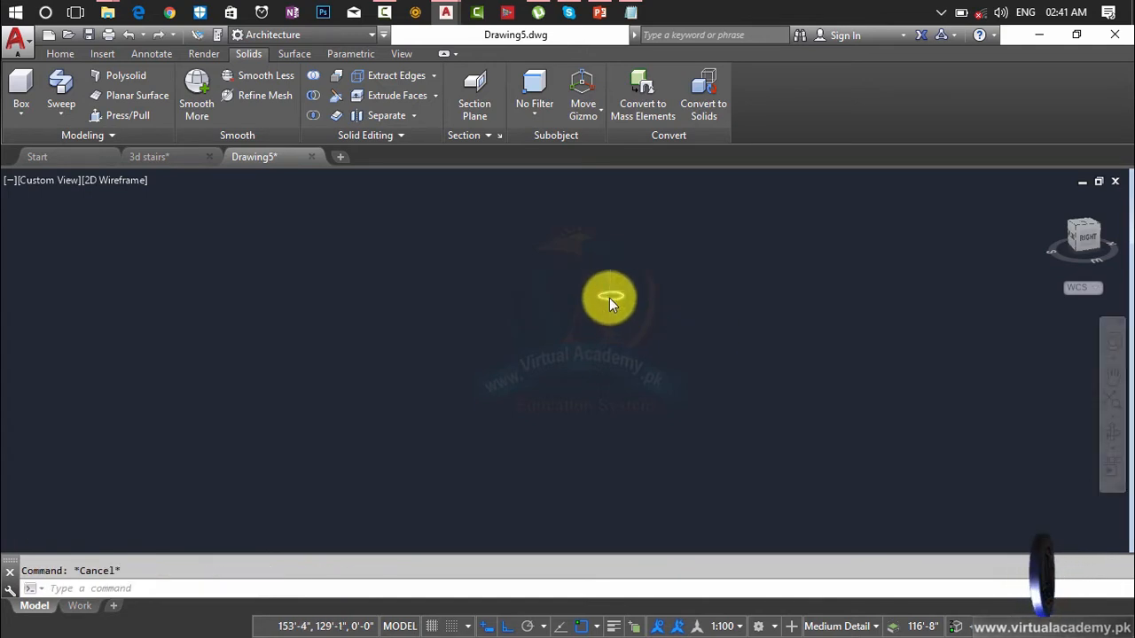
- Extrude the new small circle in front of the bottom tread upwards to a height of 2'10"
{"action": "scroll", "coordinate": [609, 298], "scroll_direction": "up", "scroll_amount": 10}
{"action": "middle_click_drag", "start_coordinate": [609, 297], "coordinate": [612, 342]}
{"action": "type", "text": "ext"}
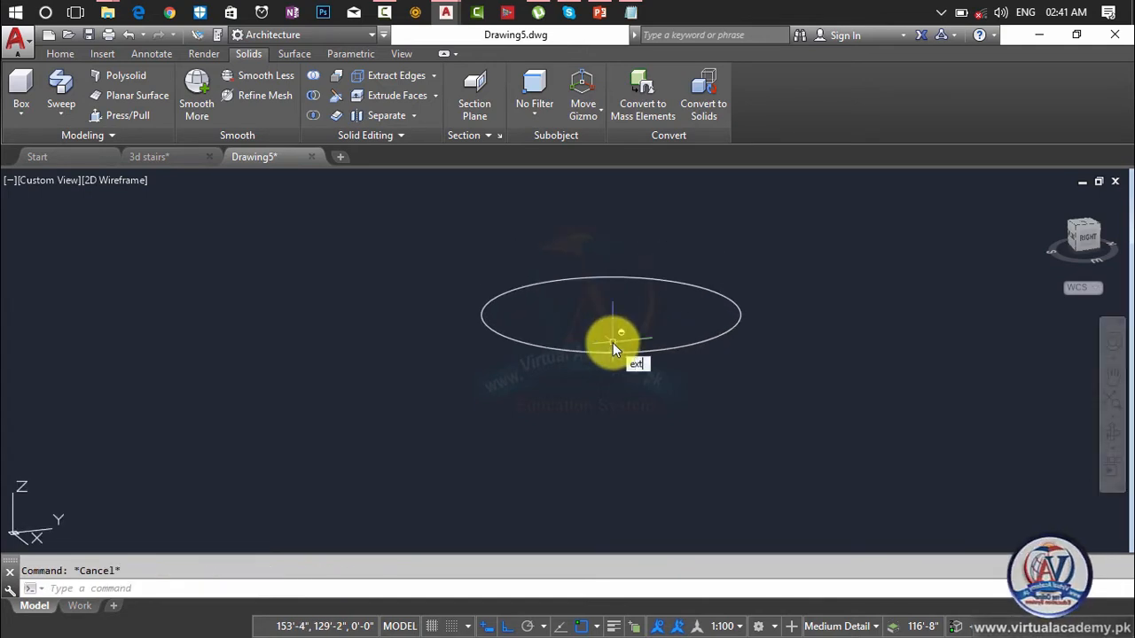
{"action": "key", "text": "Return"}
{"action": "left_click", "coordinate": [612, 352]}
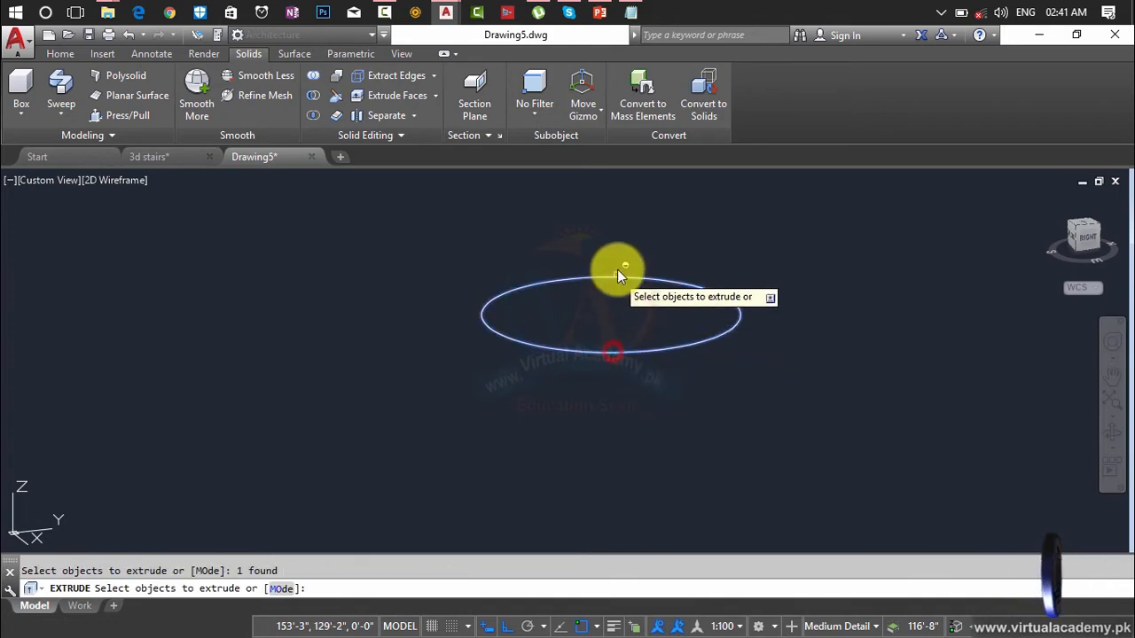
{"action": "key", "text": "Return"}
{"action": "type", "text": "2"}
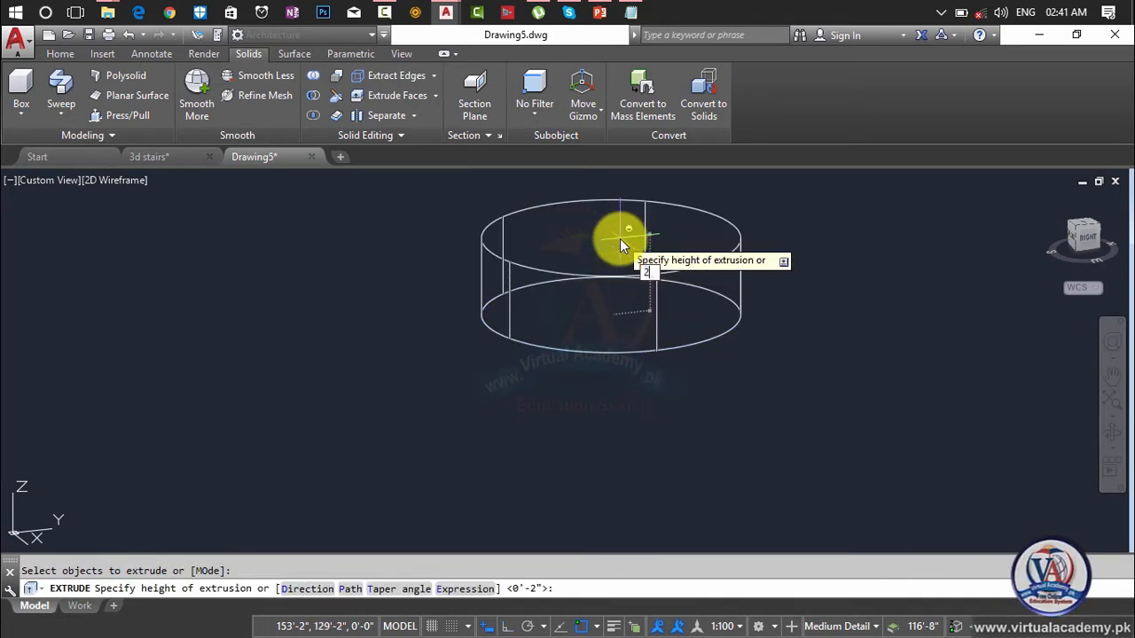
{"action": "type", "text": "'6\""}
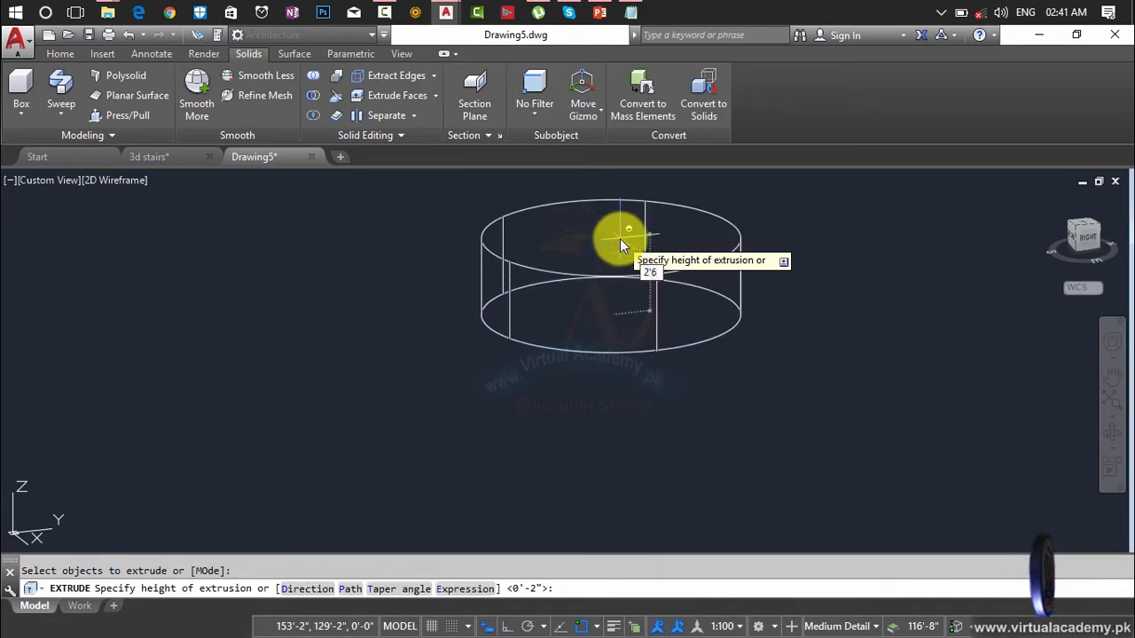
{"action": "key", "text": "BackSpace"}
{"action": "key", "text": "BackSpace"}
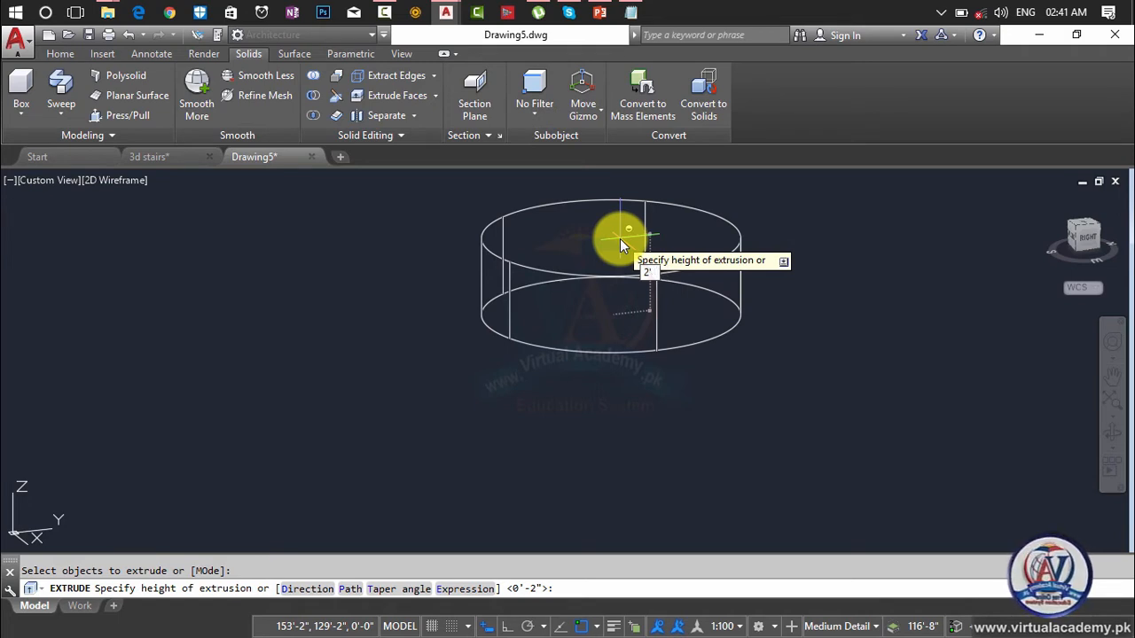
{"action": "type", "text": "10\""}
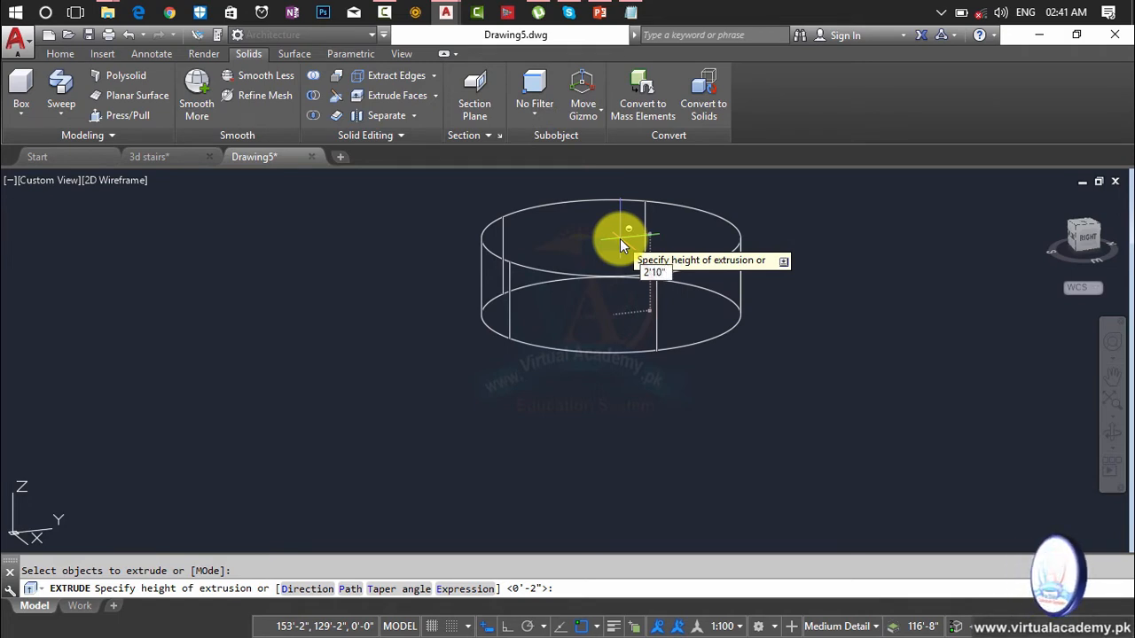
{"action": "key", "text": "Return"}
- Move the thin baluster by a point on its base rim to the midpoint of the second tread's near end edge
{"action": "scroll", "coordinate": [619, 238], "scroll_direction": "down", "scroll_amount": 5}
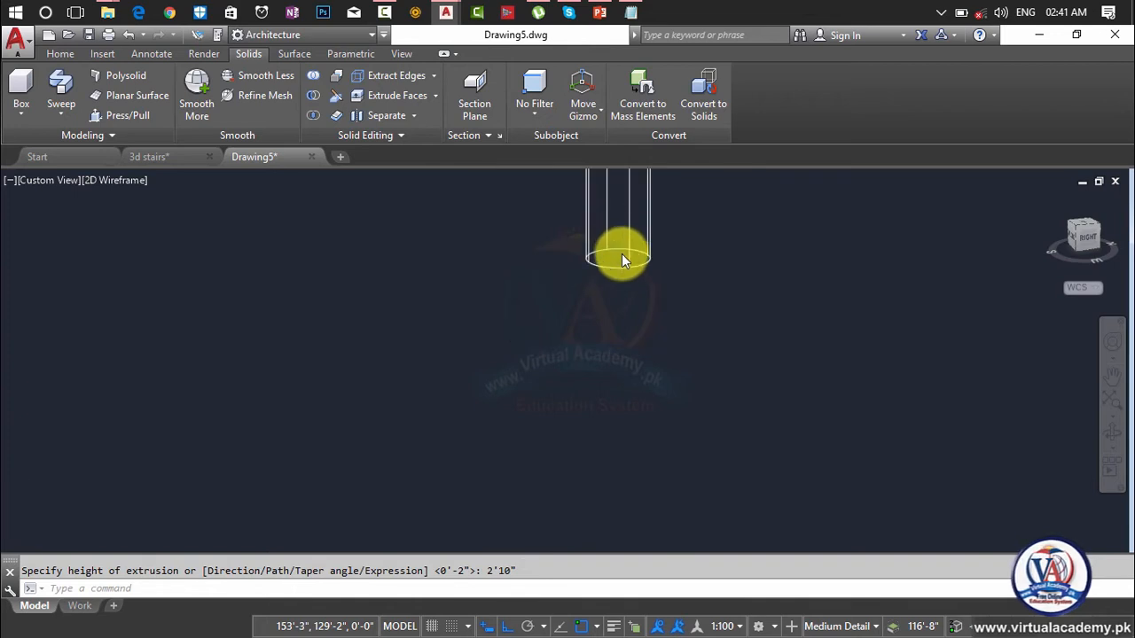
{"action": "middle_click_drag", "start_coordinate": [621, 254], "coordinate": [627, 340]}
{"action": "scroll", "coordinate": [614, 357], "scroll_direction": "down", "scroll_amount": 2}
{"action": "middle_click_drag", "start_coordinate": [615, 292], "coordinate": [612, 386]}
{"action": "scroll", "coordinate": [614, 356], "scroll_direction": "up", "scroll_amount": 4}
{"action": "scroll", "coordinate": [614, 357], "scroll_direction": "down", "scroll_amount": 6}
{"action": "scroll", "coordinate": [611, 385], "scroll_direction": "up", "scroll_amount": 7}
{"action": "key", "text": "Escape"}
{"action": "scroll", "coordinate": [610, 385], "scroll_direction": "up", "scroll_amount": 2}
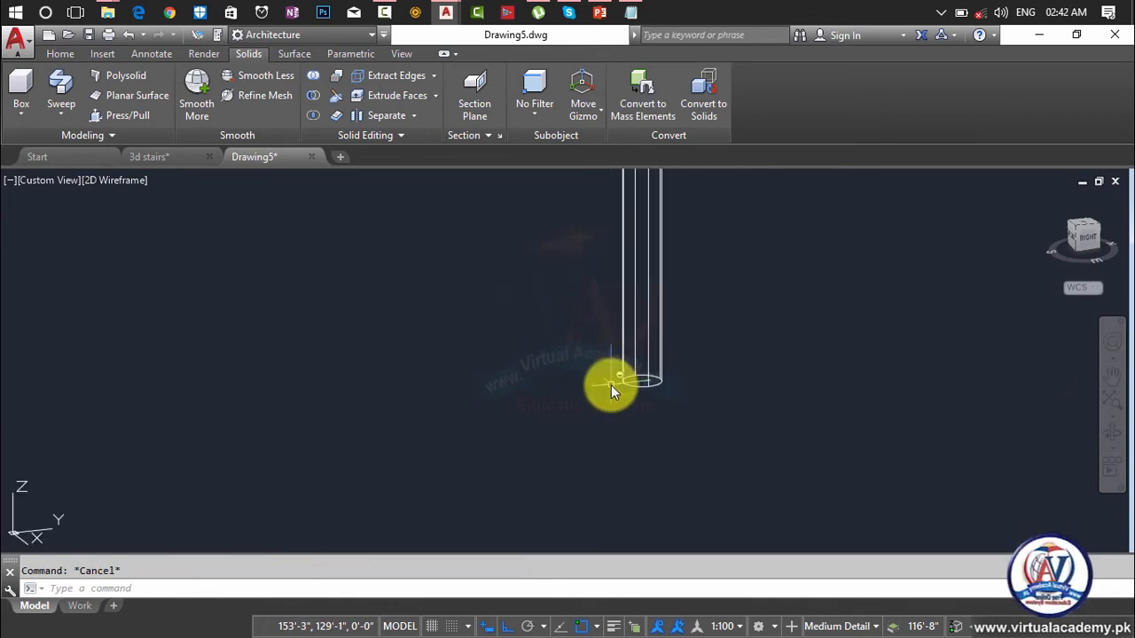
{"action": "type", "text": "m"}
{"action": "key", "text": "Return"}
{"action": "left_click", "coordinate": [647, 385]}
{"action": "key", "text": "Return"}
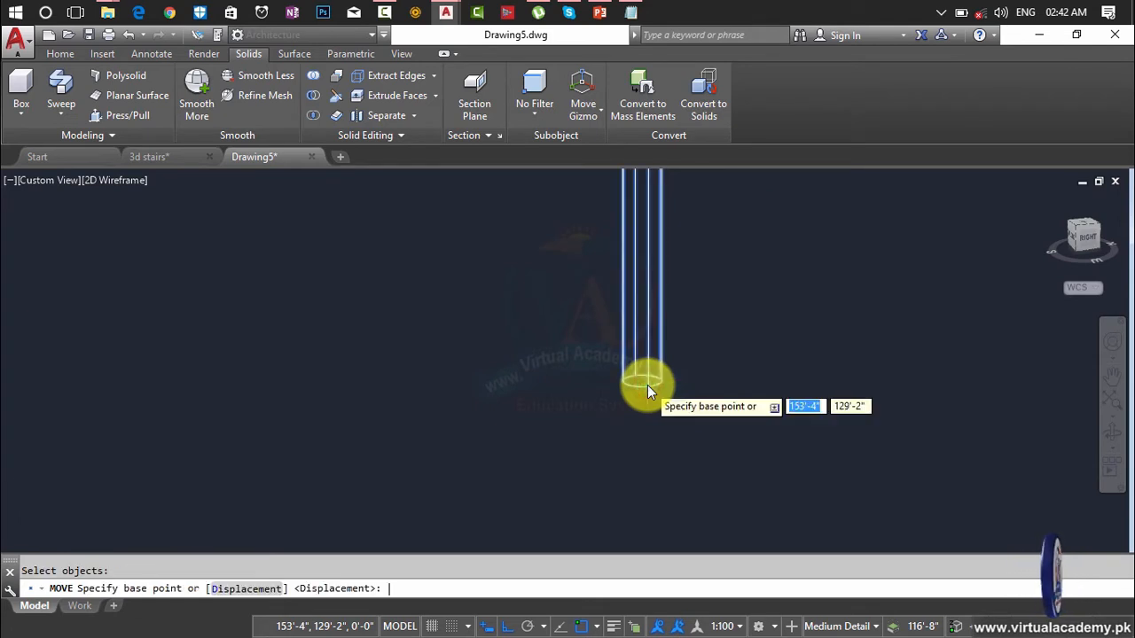
{"action": "scroll", "coordinate": [647, 385], "scroll_direction": "up", "scroll_amount": 2}
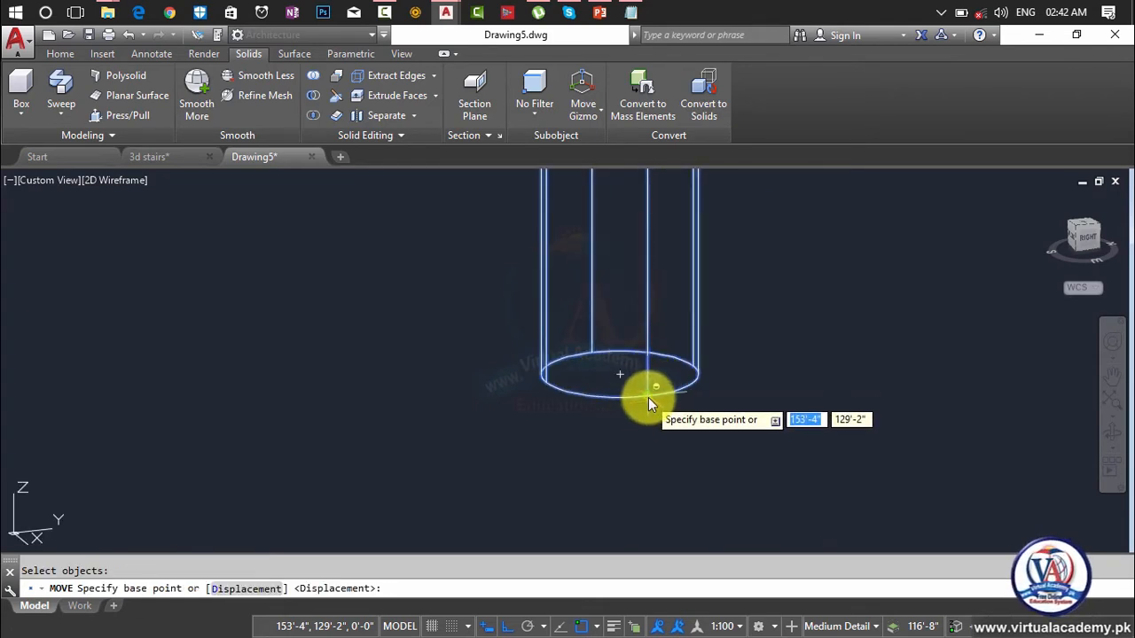
{"action": "left_click", "coordinate": [650, 399]}
{"action": "scroll", "coordinate": [651, 396], "scroll_direction": "down", "scroll_amount": 4}
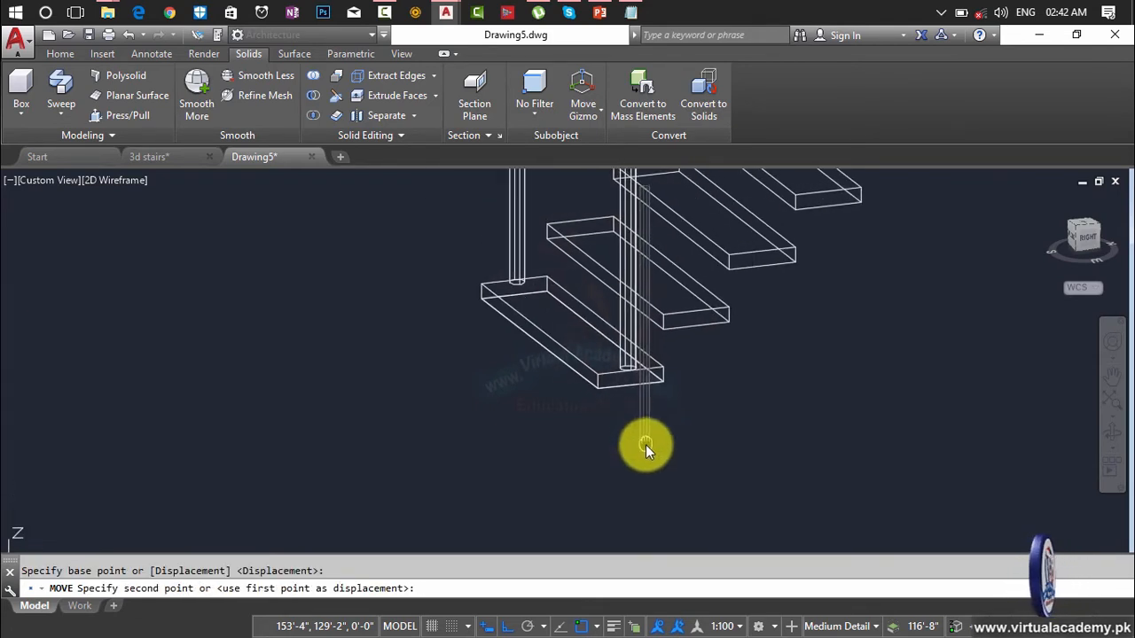
{"action": "scroll", "coordinate": [689, 315], "scroll_direction": "up", "scroll_amount": 4}
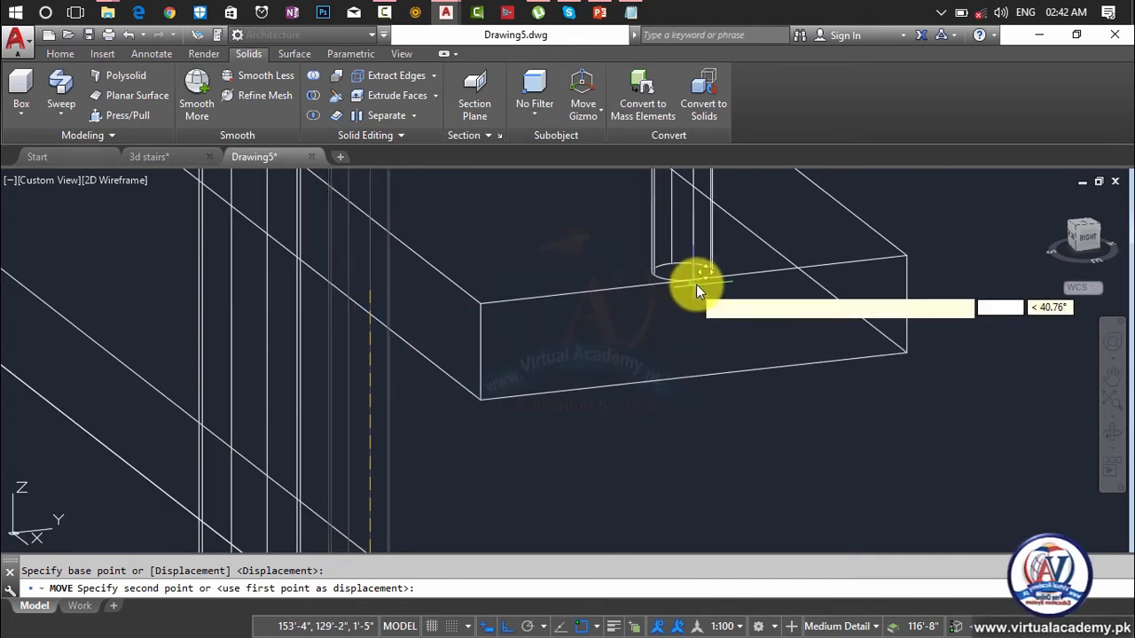
{"action": "left_click", "coordinate": [698, 280]}
- Copy the baluster from its base rim point to the near end edge midpoints of the third, fourth and fifth treads
{"action": "scroll", "coordinate": [698, 280], "scroll_direction": "down", "scroll_amount": 3}
{"action": "middle_click_drag", "start_coordinate": [689, 297], "coordinate": [552, 477]}
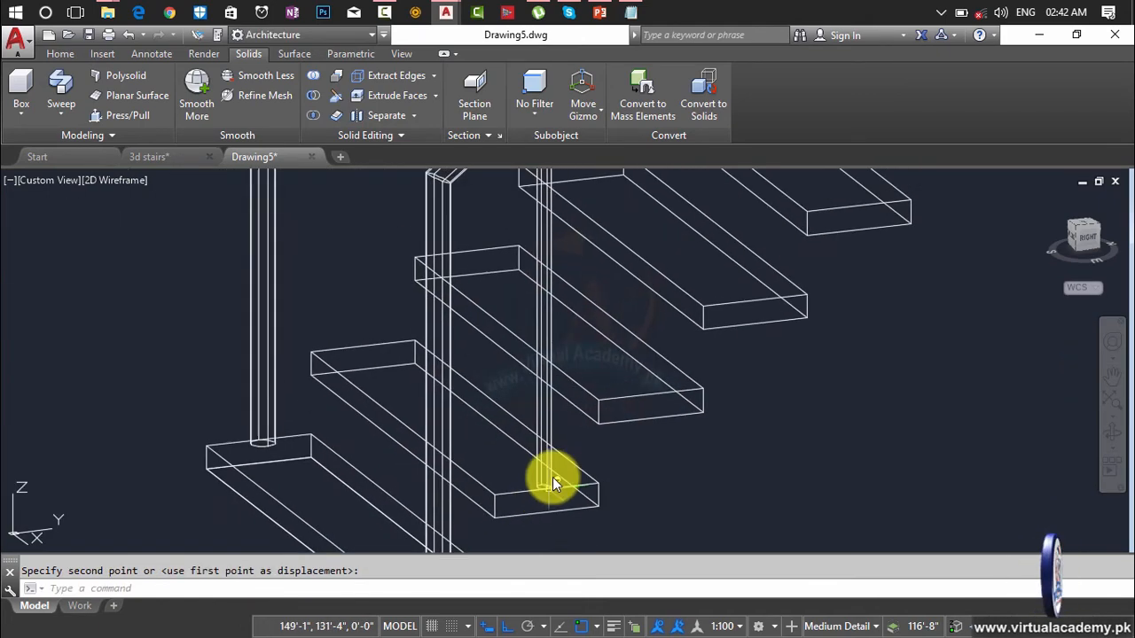
{"action": "type", "text": "cp"}
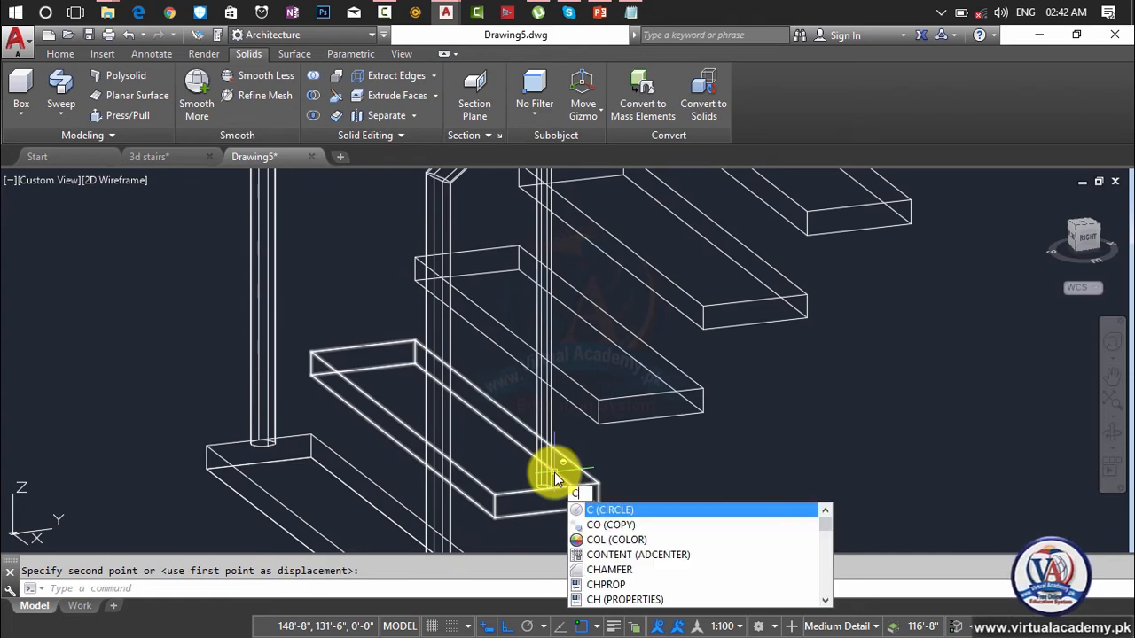
{"action": "key", "text": "Return"}
{"action": "left_click", "coordinate": [547, 474]}
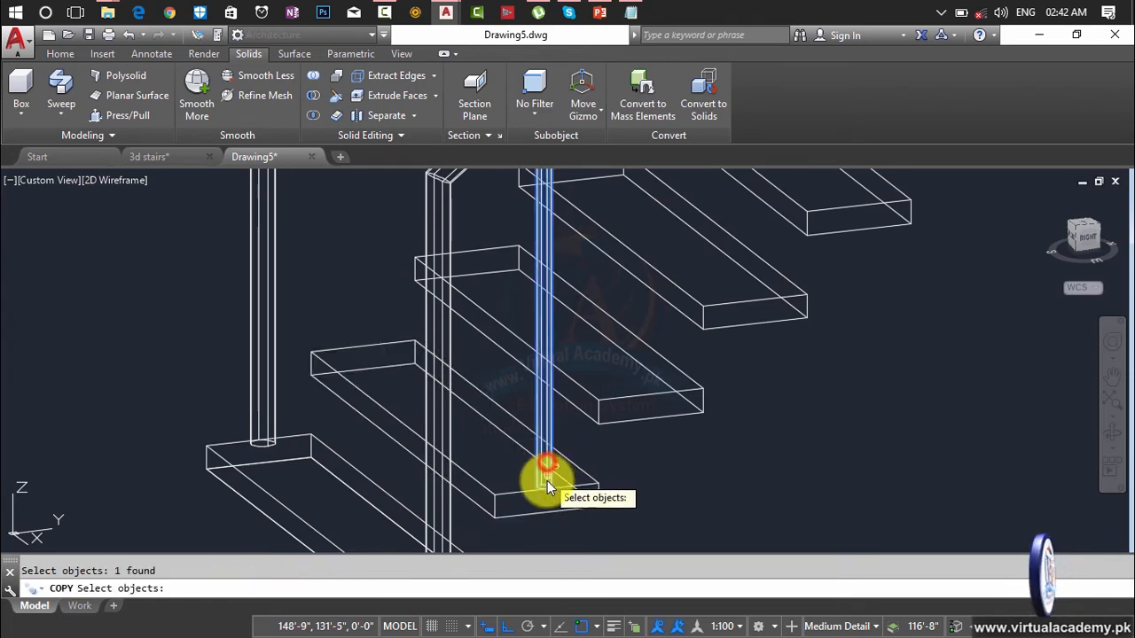
{"action": "key", "text": "Return"}
{"action": "scroll", "coordinate": [542, 488], "scroll_direction": "up", "scroll_amount": 6}
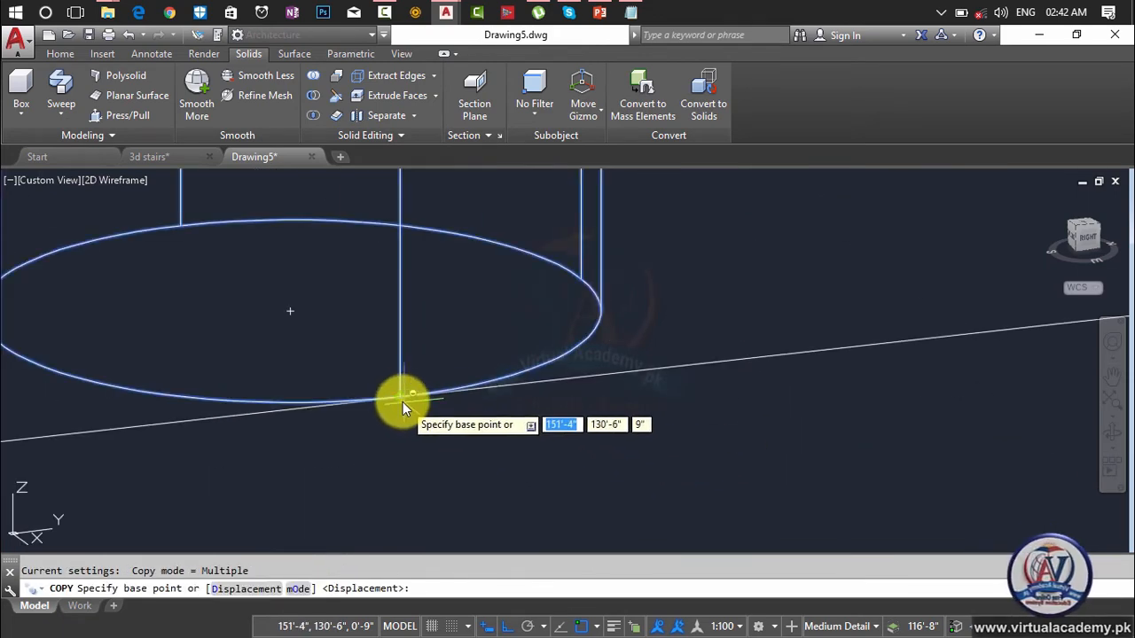
{"action": "left_click", "coordinate": [400, 399]}
{"action": "scroll", "coordinate": [549, 401], "scroll_direction": "down", "scroll_amount": 5}
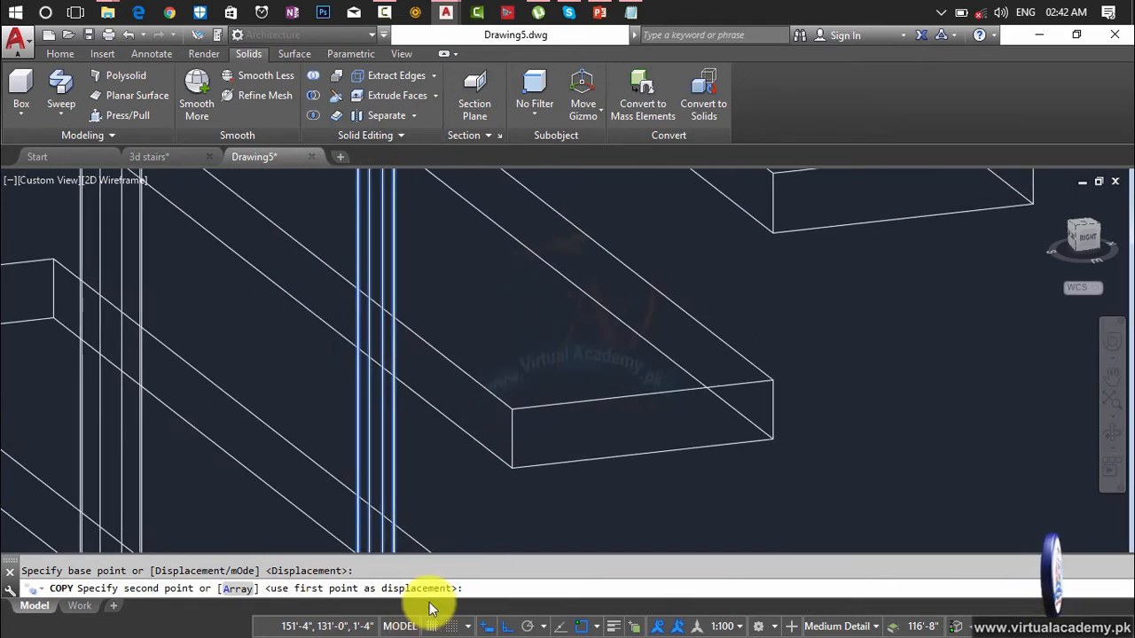
{"action": "left_click", "coordinate": [644, 393]}
{"action": "middle_click_drag", "start_coordinate": [643, 390], "coordinate": [166, 628]}
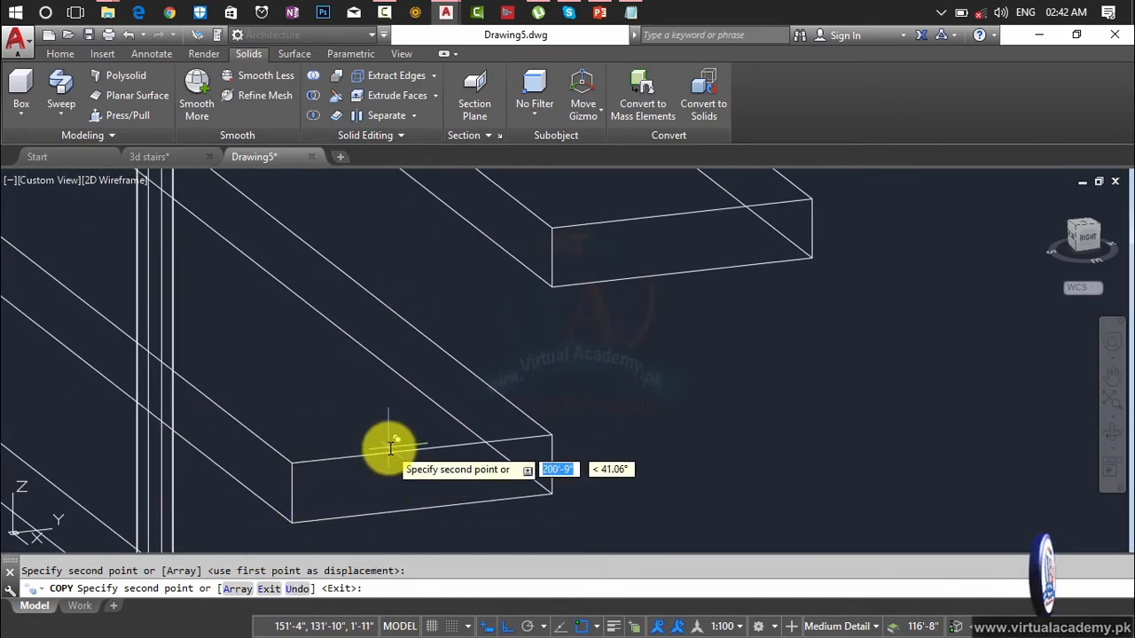
{"action": "left_click", "coordinate": [422, 448]}
{"action": "middle_click_drag", "start_coordinate": [420, 449], "coordinate": [155, 634]}
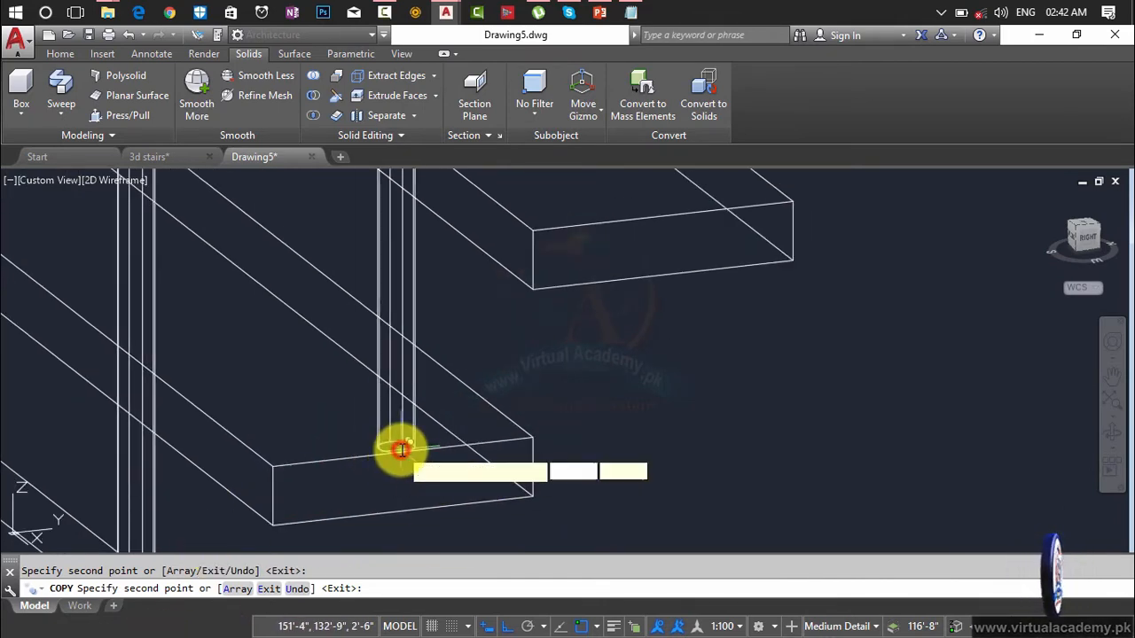
{"action": "left_click", "coordinate": [401, 450]}
- Place further baluster copies at the near end edge midpoints of the next four treads, up to the one below the landing
{"action": "middle_click_drag", "start_coordinate": [402, 448], "coordinate": [72, 634]}
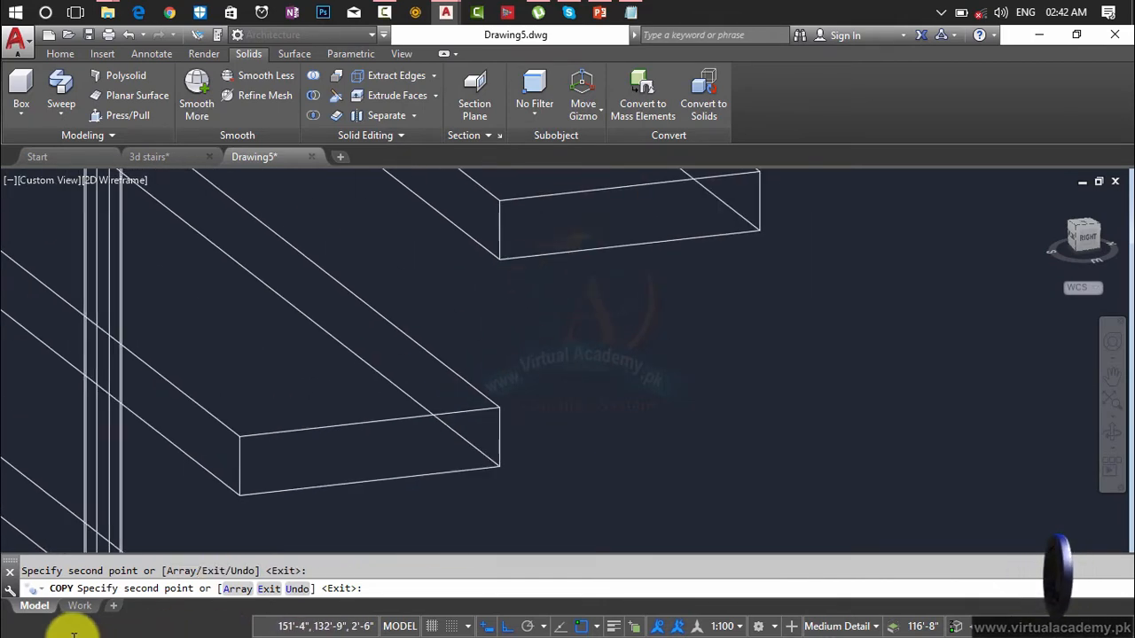
{"action": "left_click", "coordinate": [334, 432]}
{"action": "middle_click_drag", "start_coordinate": [335, 434], "coordinate": [101, 635]}
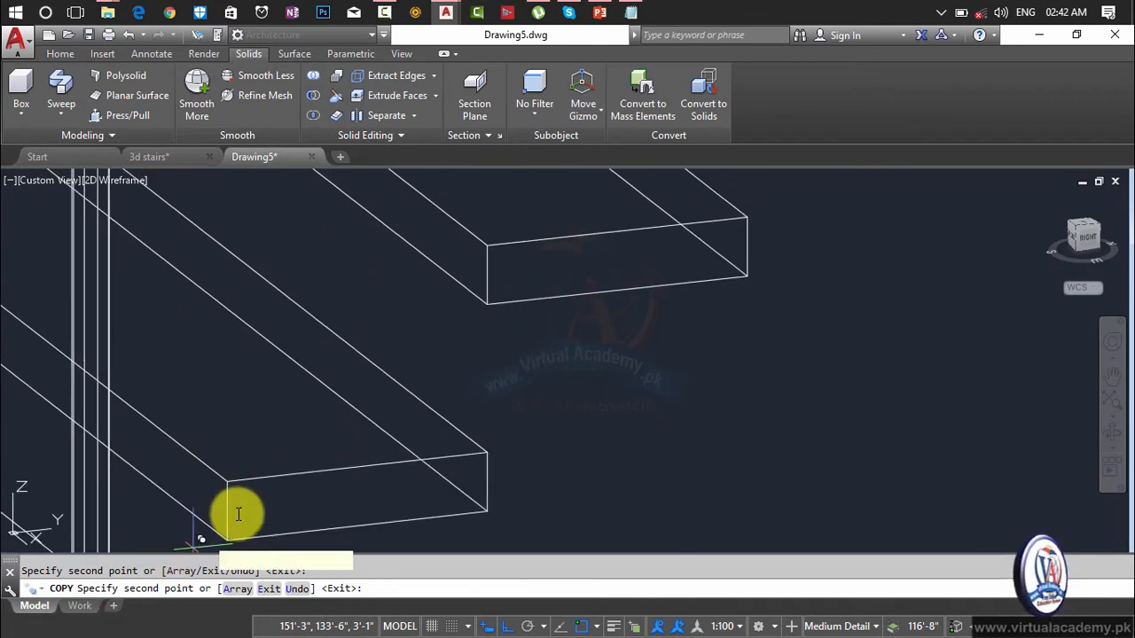
{"action": "left_click", "coordinate": [358, 464]}
{"action": "middle_click_drag", "start_coordinate": [357, 463], "coordinate": [143, 635]}
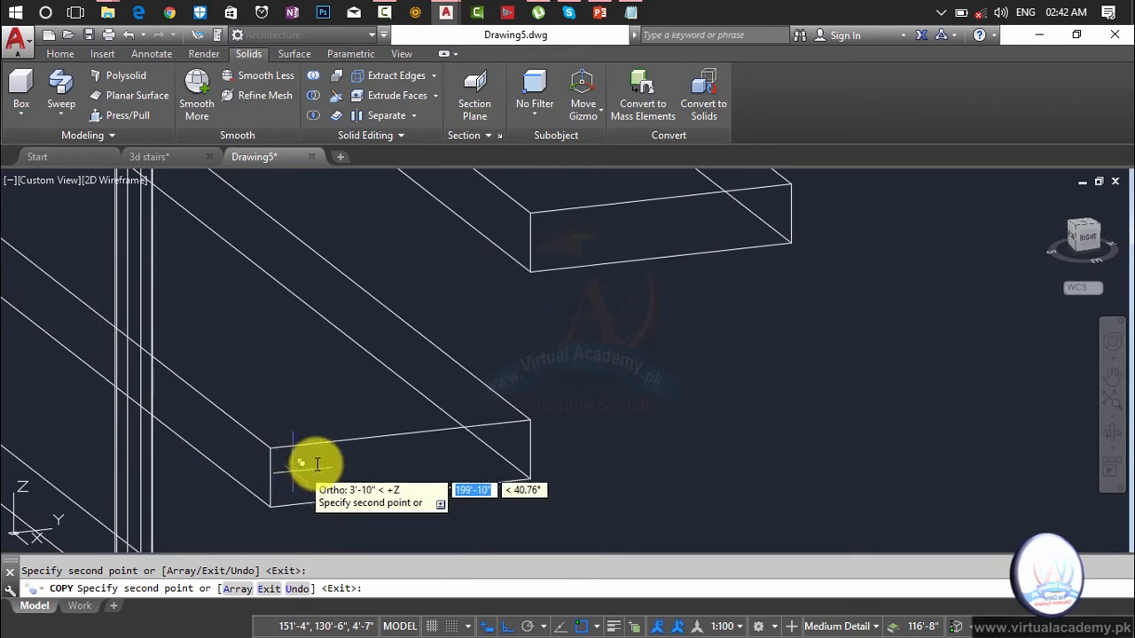
{"action": "left_click", "coordinate": [399, 433]}
{"action": "scroll", "coordinate": [400, 433], "scroll_direction": "down", "scroll_amount": 4}
{"action": "middle_click_drag", "start_coordinate": [400, 432], "coordinate": [158, 608]}
{"action": "scroll", "coordinate": [251, 507], "scroll_direction": "up", "scroll_amount": 4}
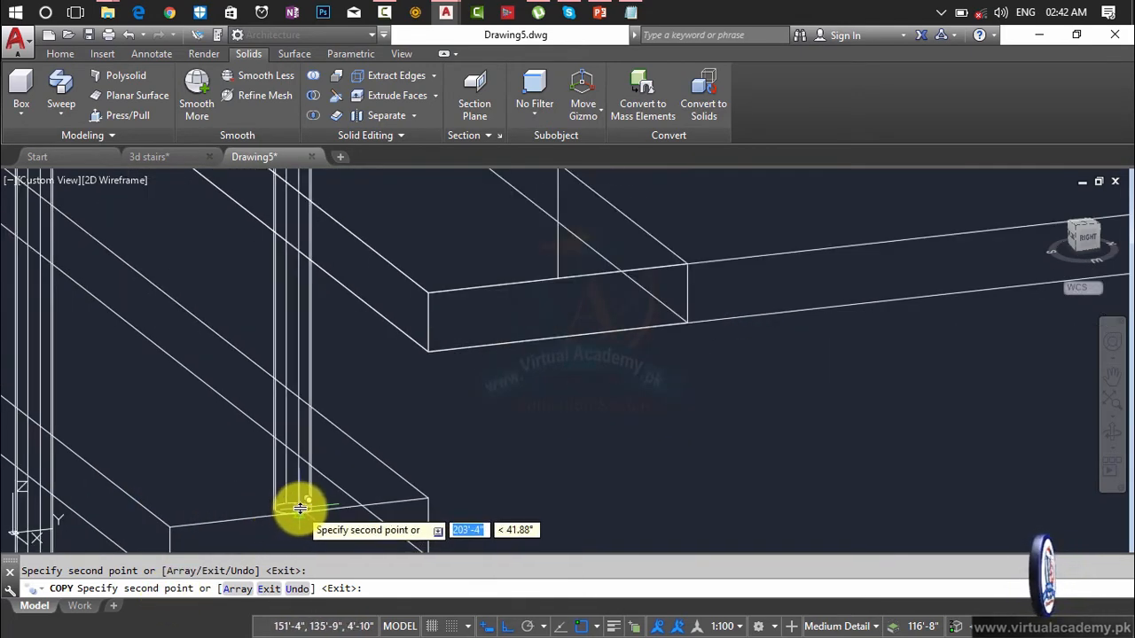
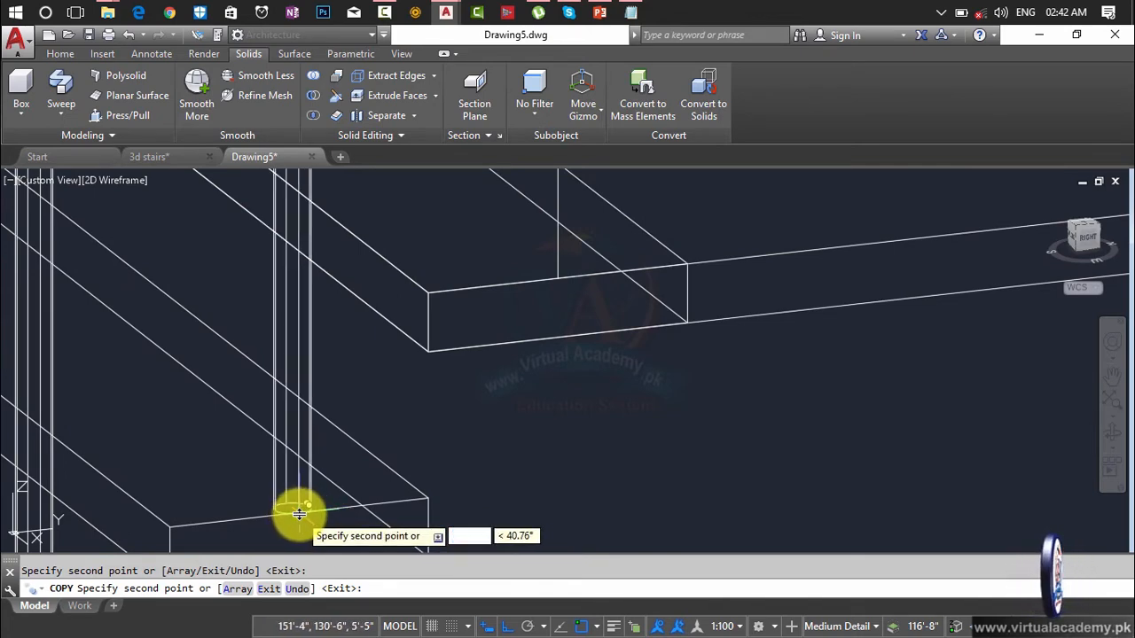
{"action": "left_click", "coordinate": [297, 513]}
- Place baluster copies on the landing's near edge below the handrail bend and at its outer corner, ending the copying
{"action": "scroll", "coordinate": [362, 452], "scroll_direction": "down", "scroll_amount": 2}
{"action": "middle_click_drag", "start_coordinate": [363, 452], "coordinate": [260, 558]}
{"action": "scroll", "coordinate": [374, 448], "scroll_direction": "up", "scroll_amount": 3}
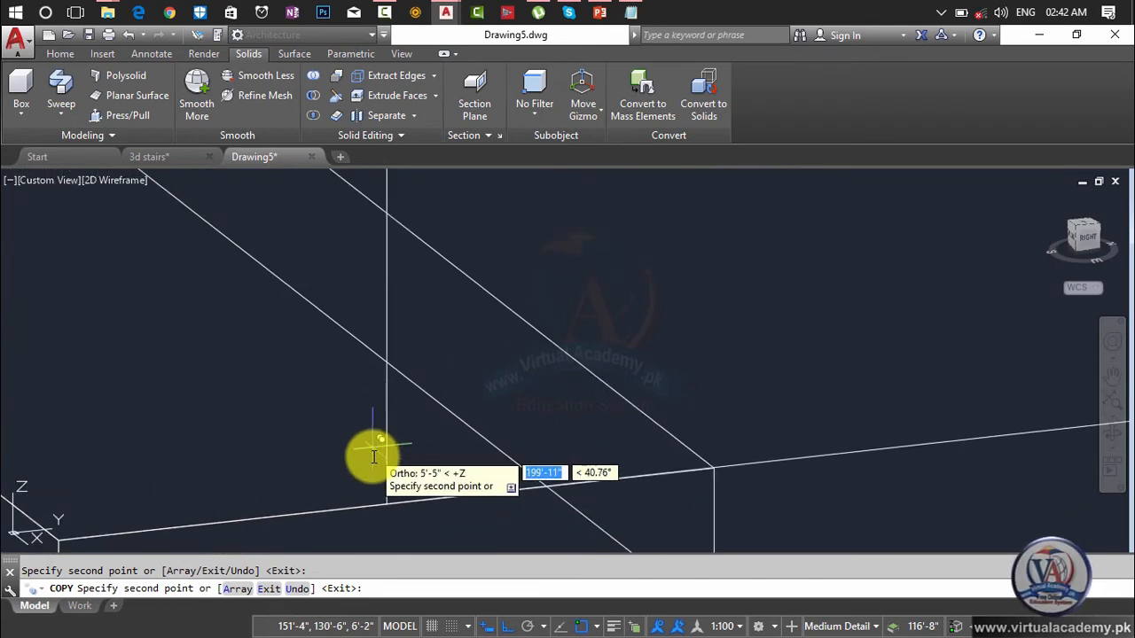
{"action": "scroll", "coordinate": [387, 504], "scroll_direction": "down", "scroll_amount": 3}
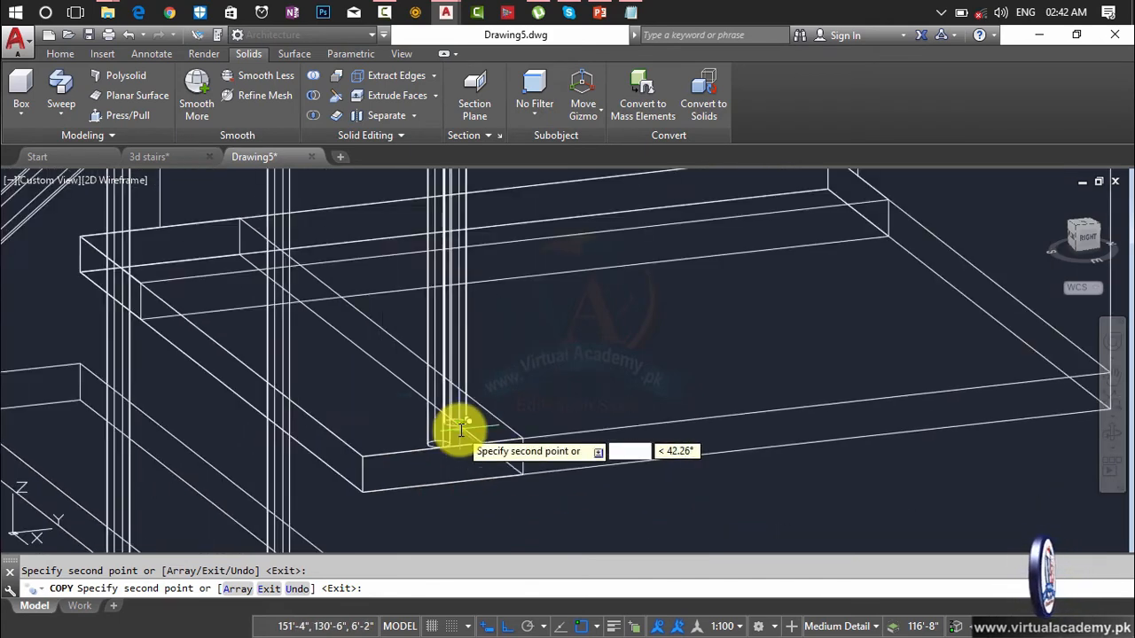
{"action": "scroll", "coordinate": [461, 431], "scroll_direction": "down", "scroll_amount": 4}
{"action": "middle_click_drag", "start_coordinate": [461, 431], "coordinate": [197, 493]}
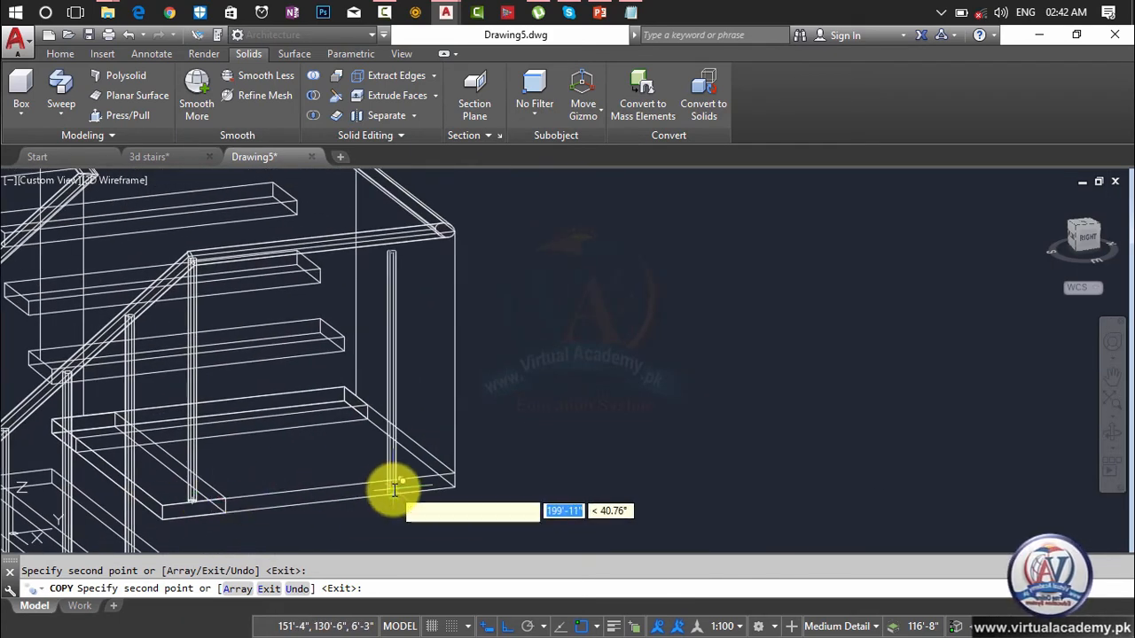
{"action": "scroll", "coordinate": [395, 479], "scroll_direction": "up", "scroll_amount": 4}
{"action": "scroll", "coordinate": [534, 448], "scroll_direction": "up", "scroll_amount": 7}
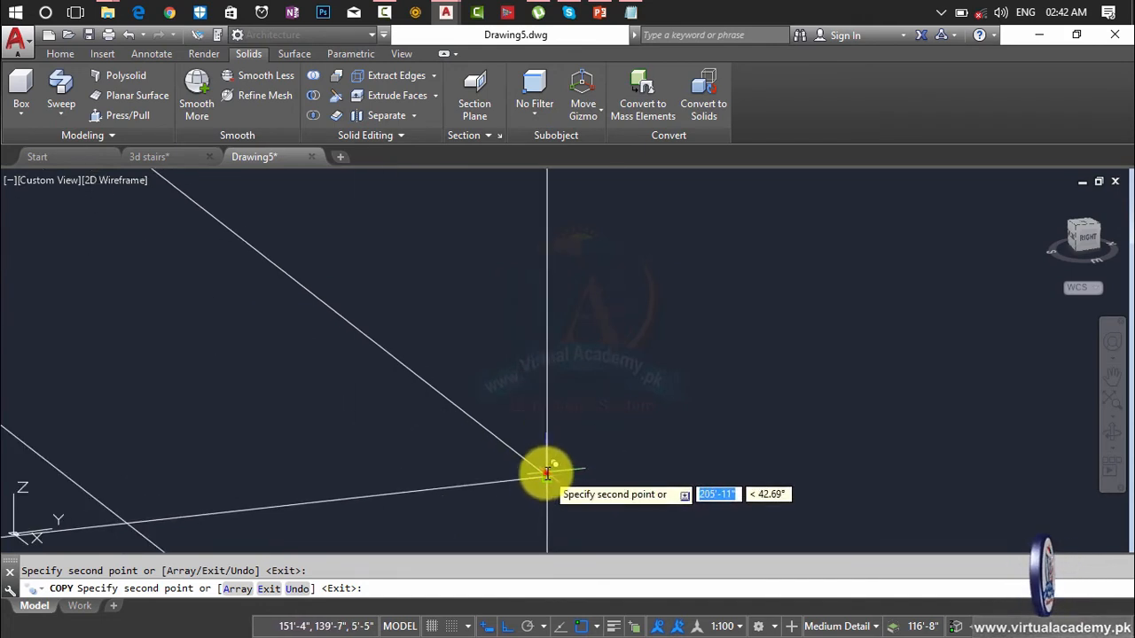
{"action": "left_click", "coordinate": [569, 443]}
{"action": "key", "text": "Return"}
- Move the baluster at the landing's outer corner by its outer base rim point onto the corner itself
{"action": "middle_click_drag", "start_coordinate": [598, 446], "coordinate": [521, 439]}
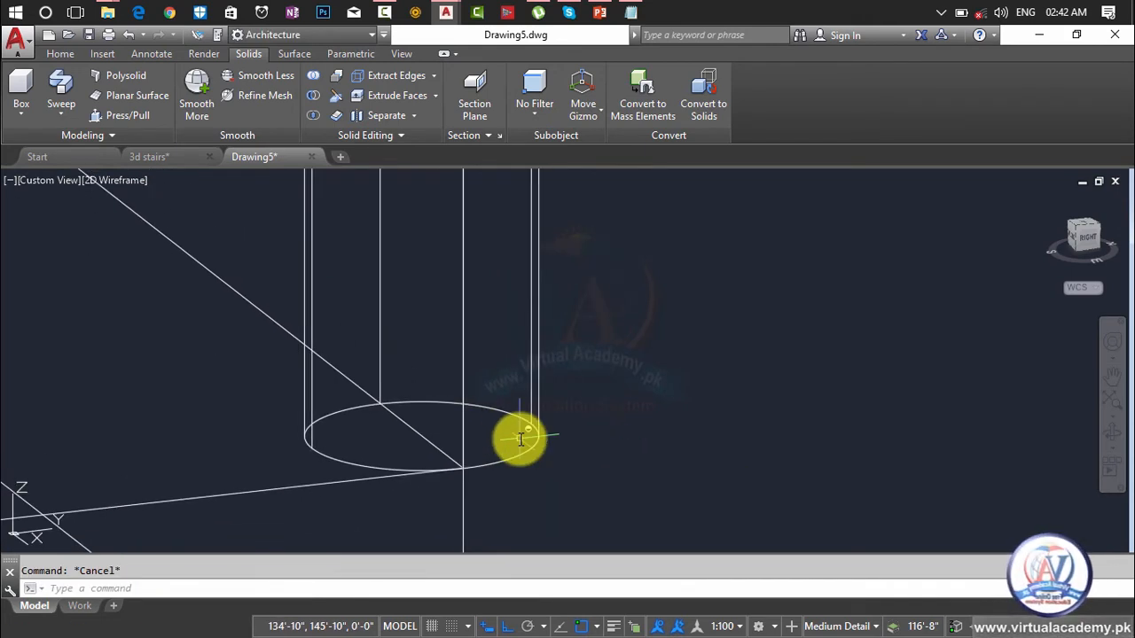
{"action": "left_click", "coordinate": [528, 452]}
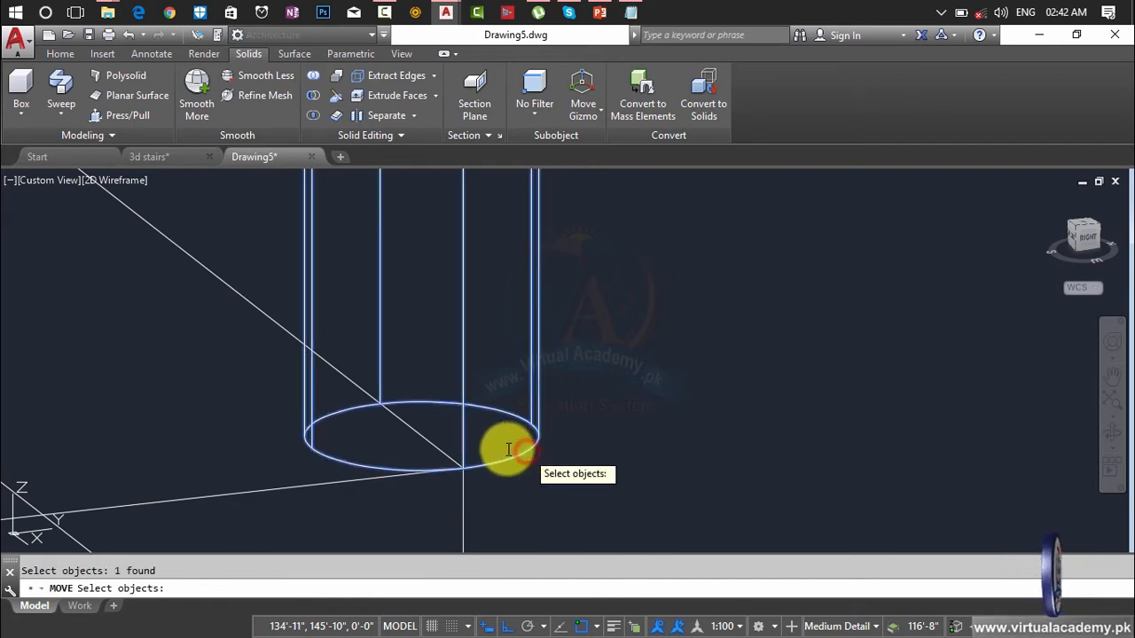
{"action": "key", "text": "Return"}
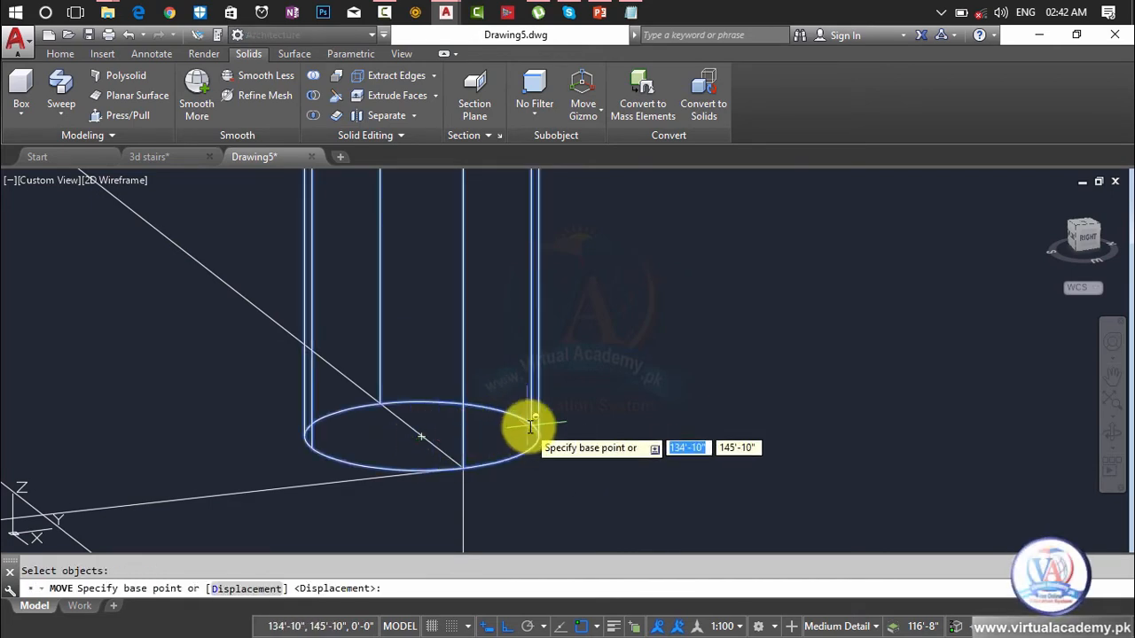
{"action": "left_click", "coordinate": [531, 425]}
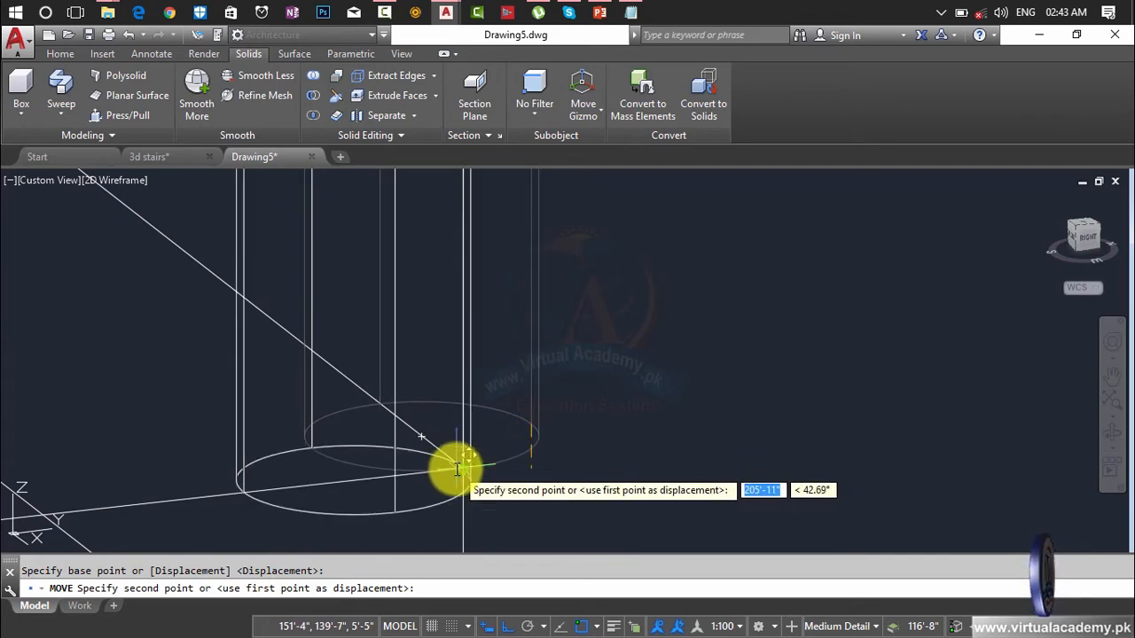
{"action": "scroll", "coordinate": [461, 462], "scroll_direction": "up", "scroll_amount": 5}
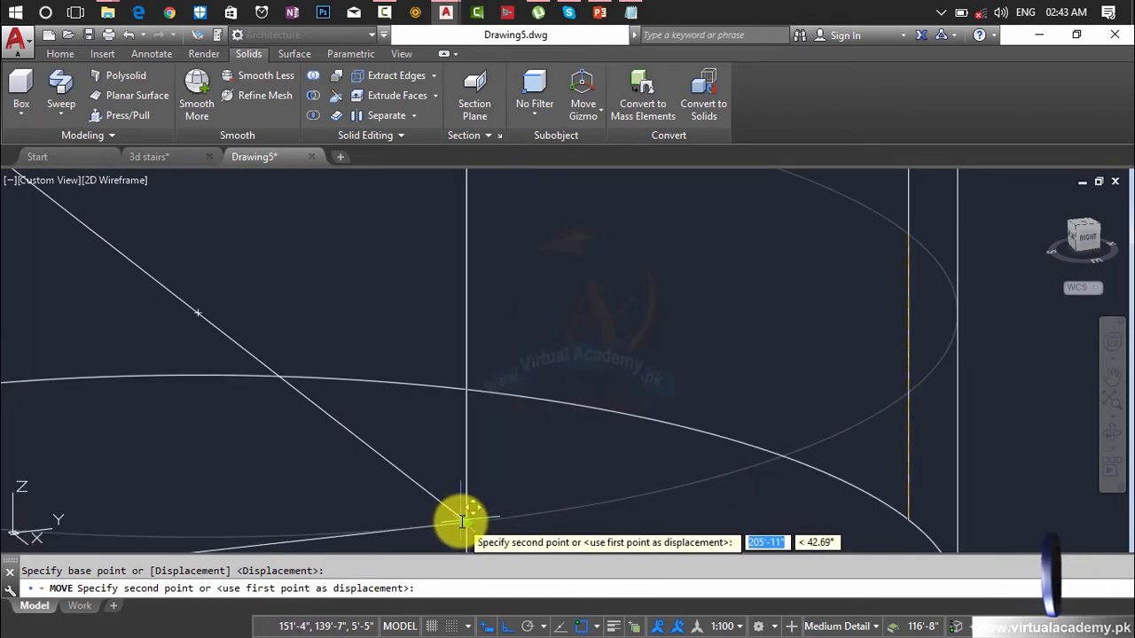
{"action": "left_click", "coordinate": [463, 519]}
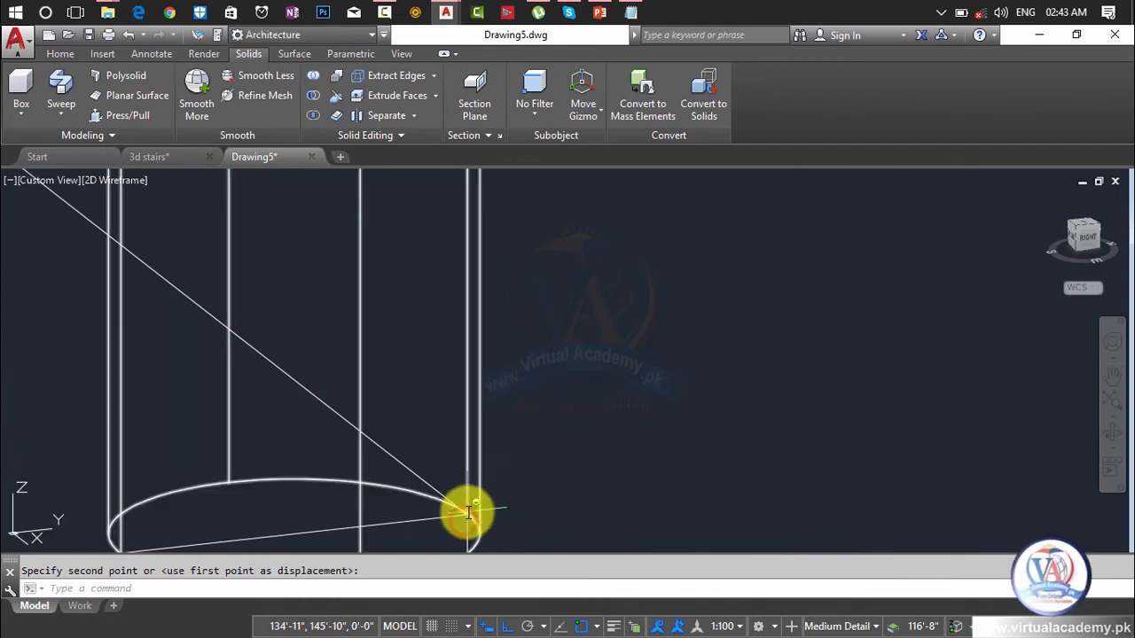
{"action": "scroll", "coordinate": [467, 512], "scroll_direction": "down", "scroll_amount": 5}
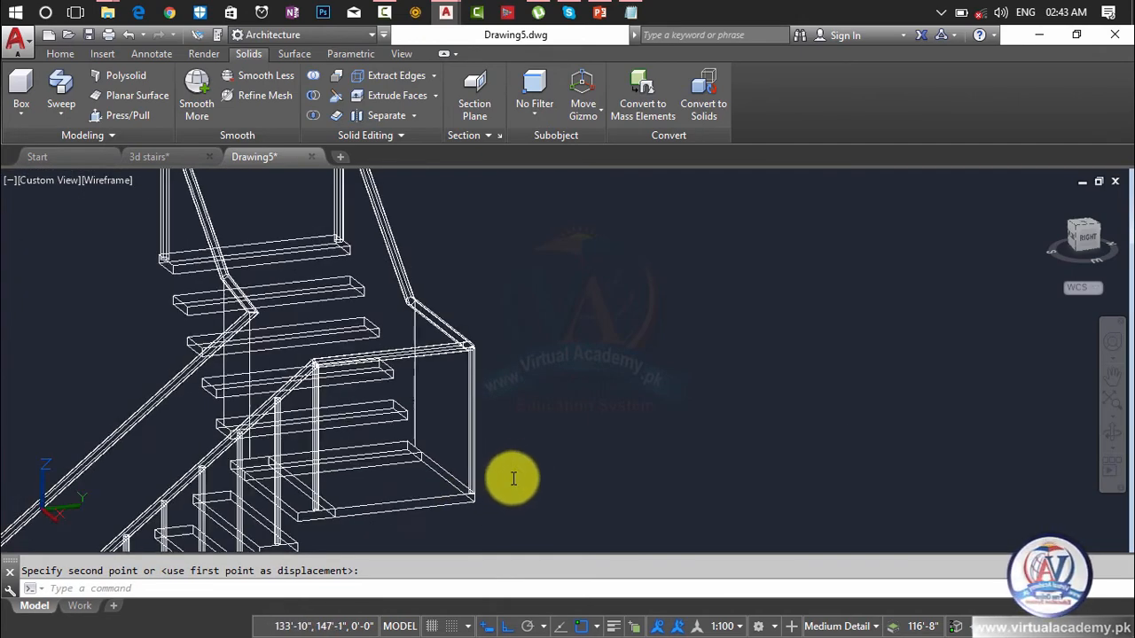
{"action": "middle_click_drag", "start_coordinate": [511, 476], "coordinate": [397, 480], "text": "shift"}
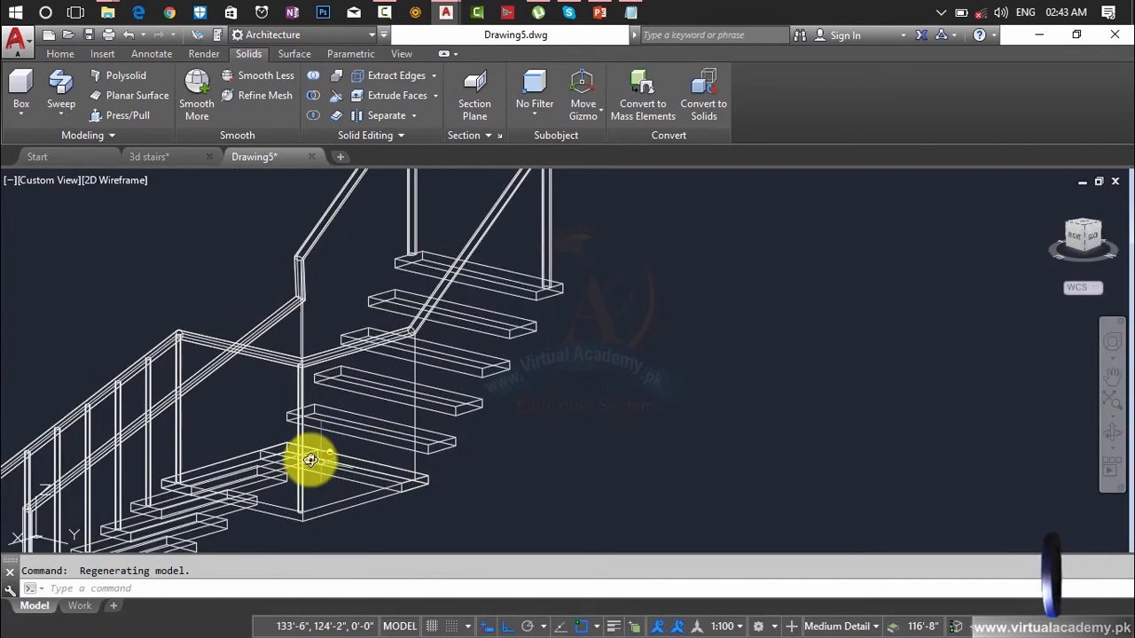
{"action": "scroll", "coordinate": [303, 456], "scroll_direction": "up", "scroll_amount": 5}
{"action": "type", "text": "co"}
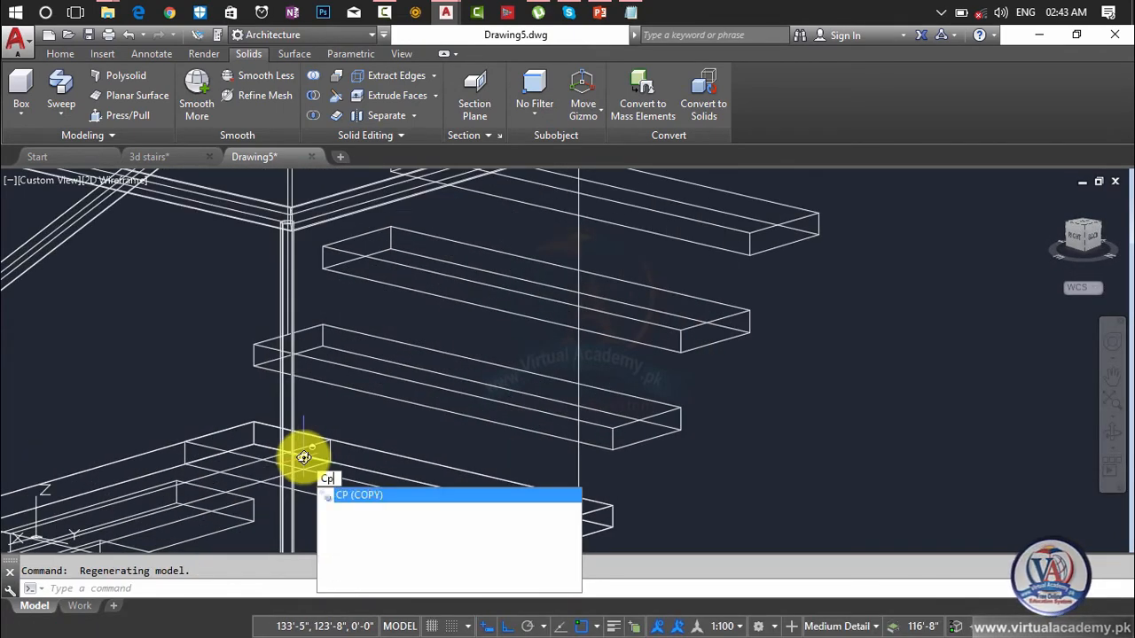
{"action": "key", "text": "Return"}
{"action": "left_click", "coordinate": [290, 477]}
{"action": "key", "text": "Return"}
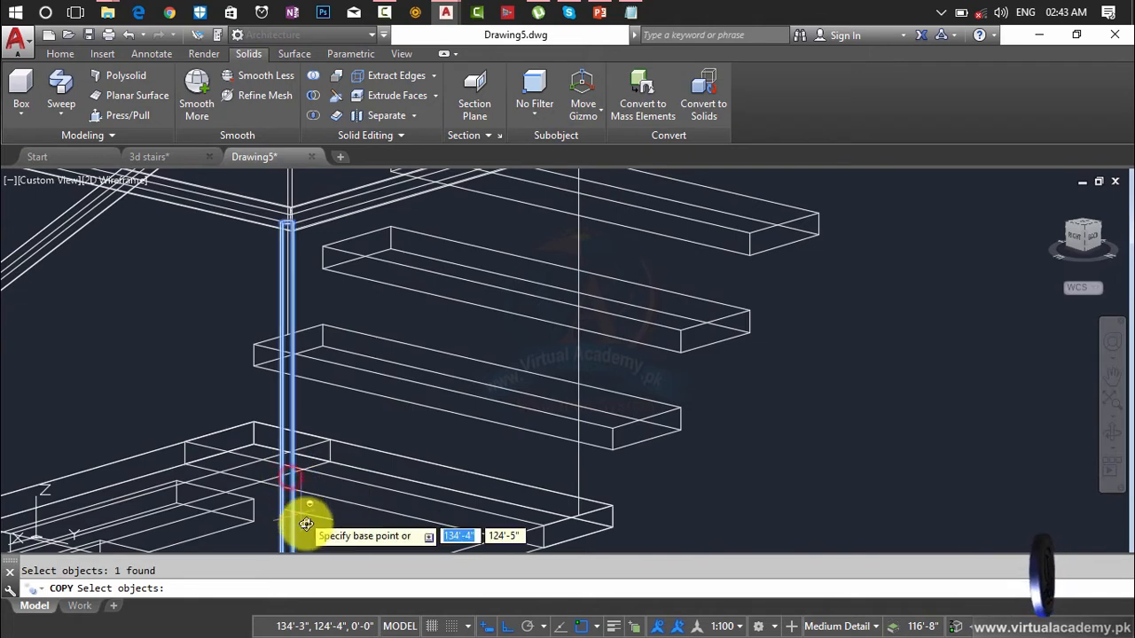
{"action": "scroll", "coordinate": [296, 481], "scroll_direction": "up", "scroll_amount": 5}
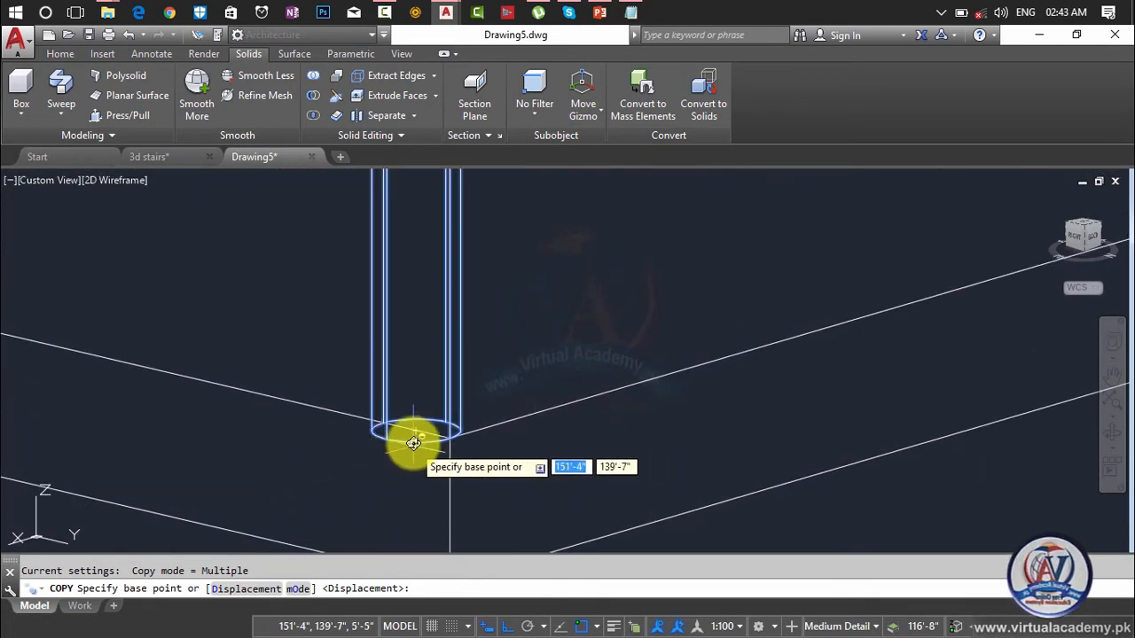
{"action": "scroll", "coordinate": [398, 434], "scroll_direction": "up", "scroll_amount": 2}
{"action": "scroll", "coordinate": [399, 434], "scroll_direction": "up", "scroll_amount": 3}
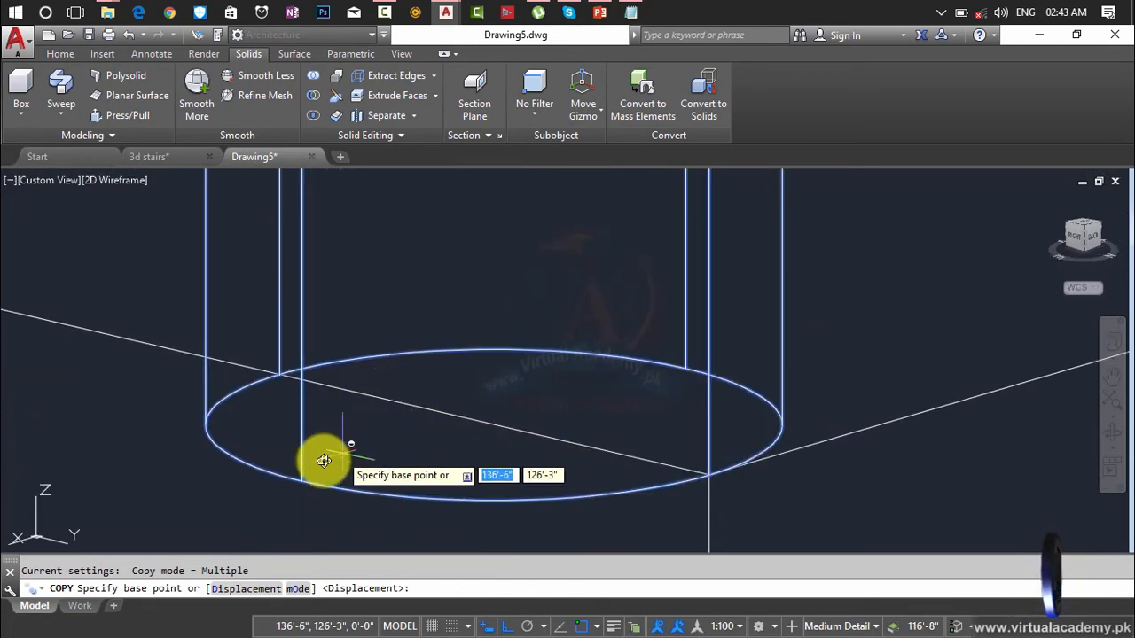
{"action": "key", "text": "Escape"}
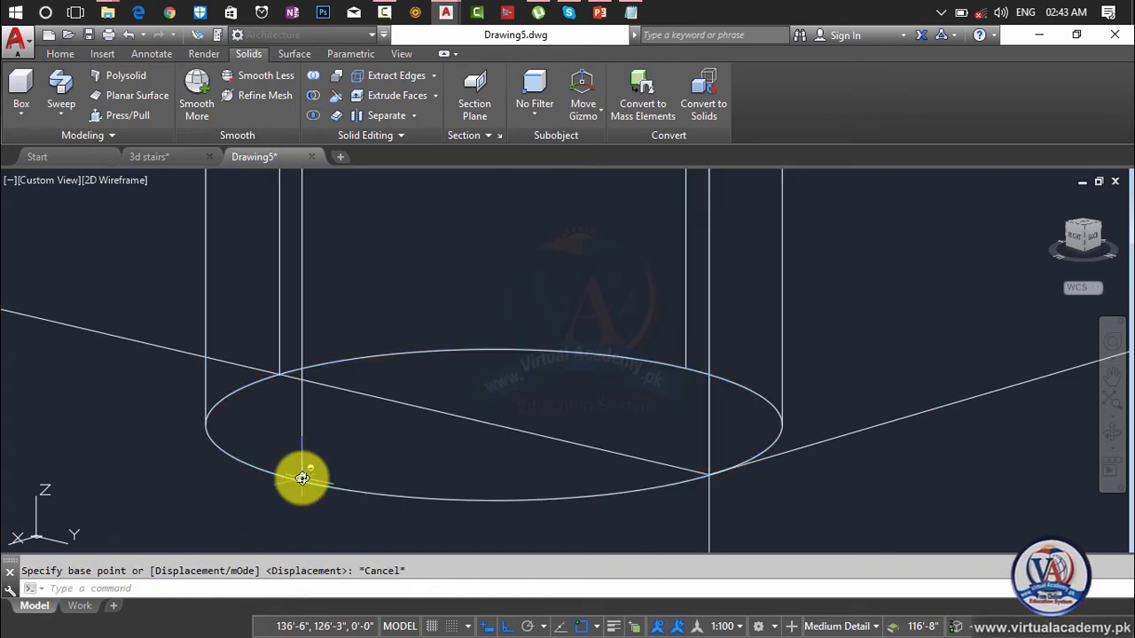
- Move the baluster at the landing's outer corner from its base rim point to its base centre, so it sits inside the landing's edges
{"action": "type", "text": "m"}
{"action": "key", "text": "Return"}
{"action": "left_click", "coordinate": [303, 478]}
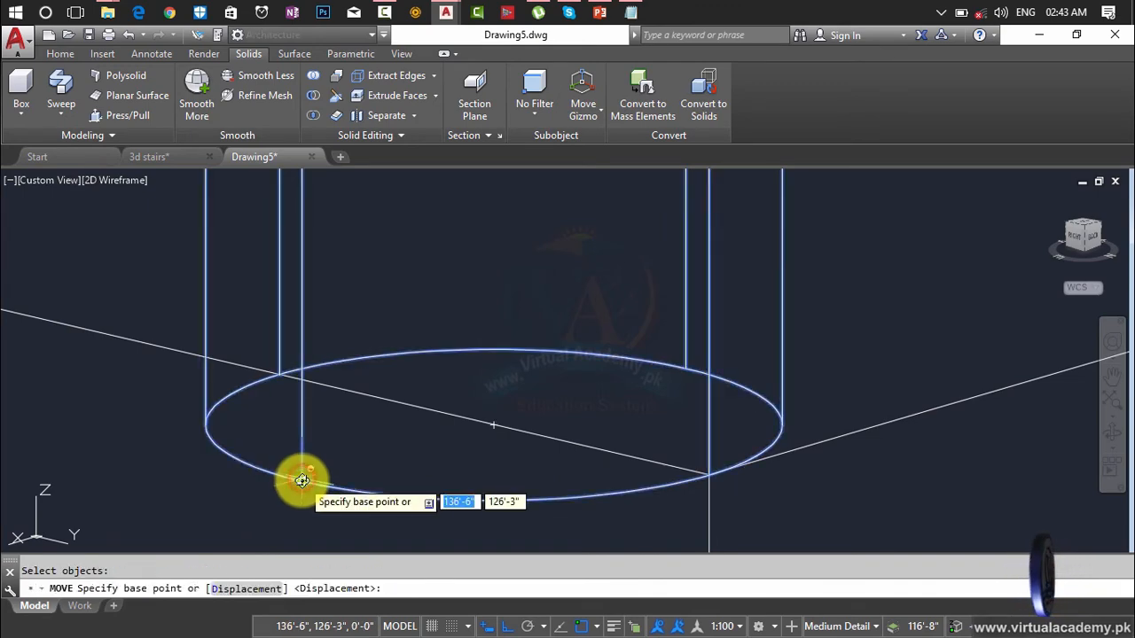
{"action": "left_click", "coordinate": [301, 480]}
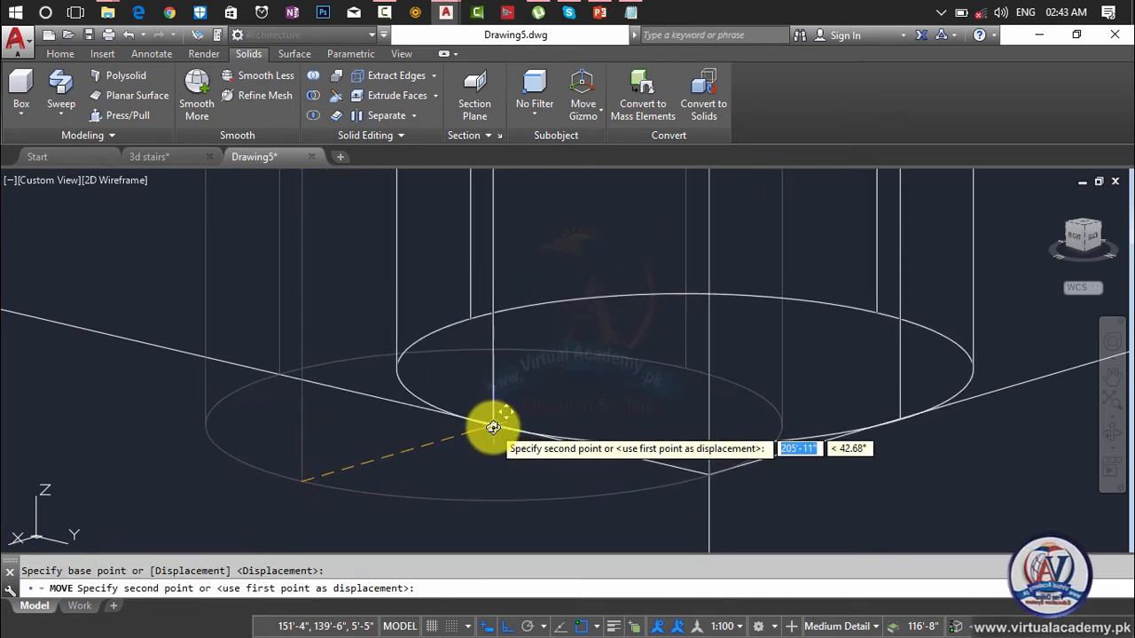
{"action": "left_click", "coordinate": [492, 427]}
{"action": "scroll", "coordinate": [483, 430], "scroll_direction": "down", "scroll_amount": 4}
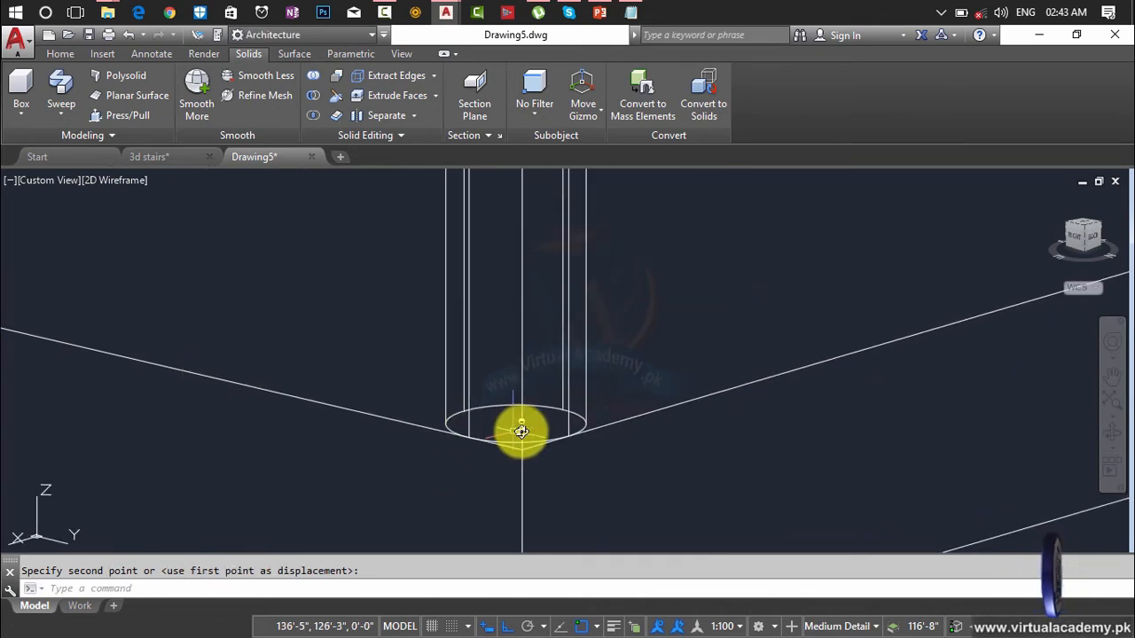
- Copy the corner baluster by its base rim point to the landing edge, at the foot of the vertical guide line below the next handrail bend
{"action": "scroll", "coordinate": [475, 469], "scroll_direction": "up", "scroll_amount": 3}
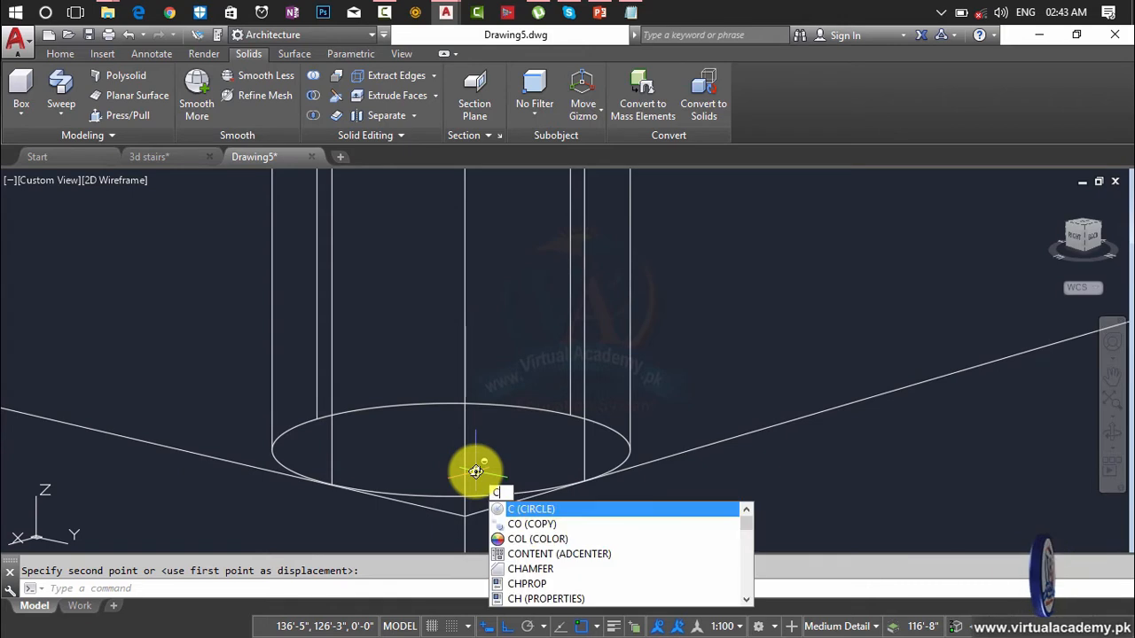
{"action": "type", "text": "p"}
{"action": "key", "text": "Return"}
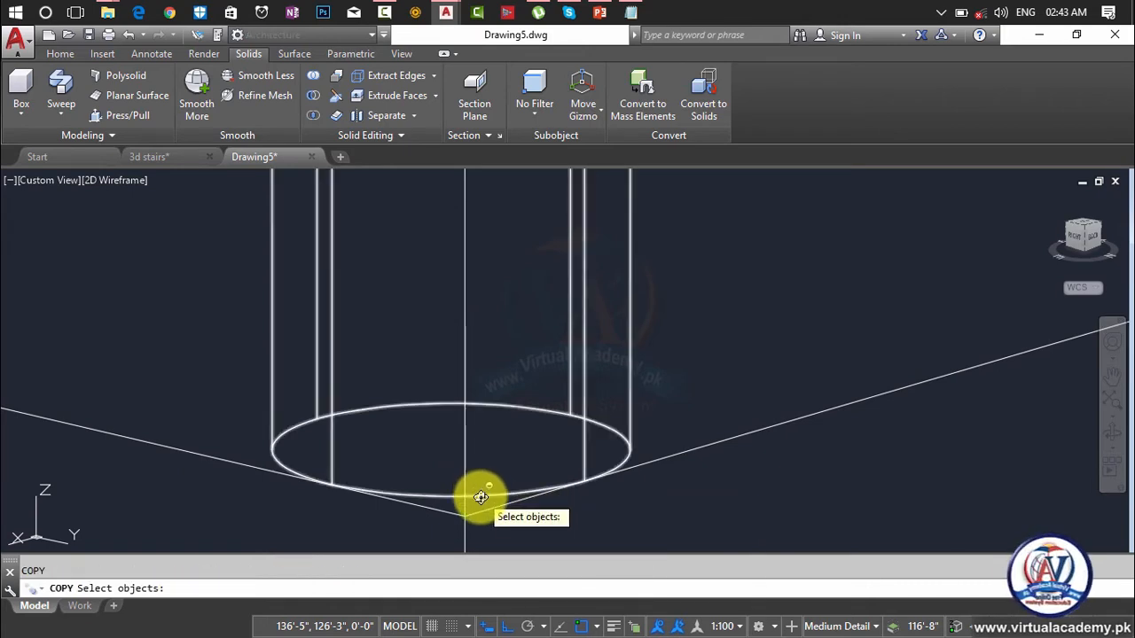
{"action": "left_click", "coordinate": [479, 495]}
{"action": "key", "text": "Return"}
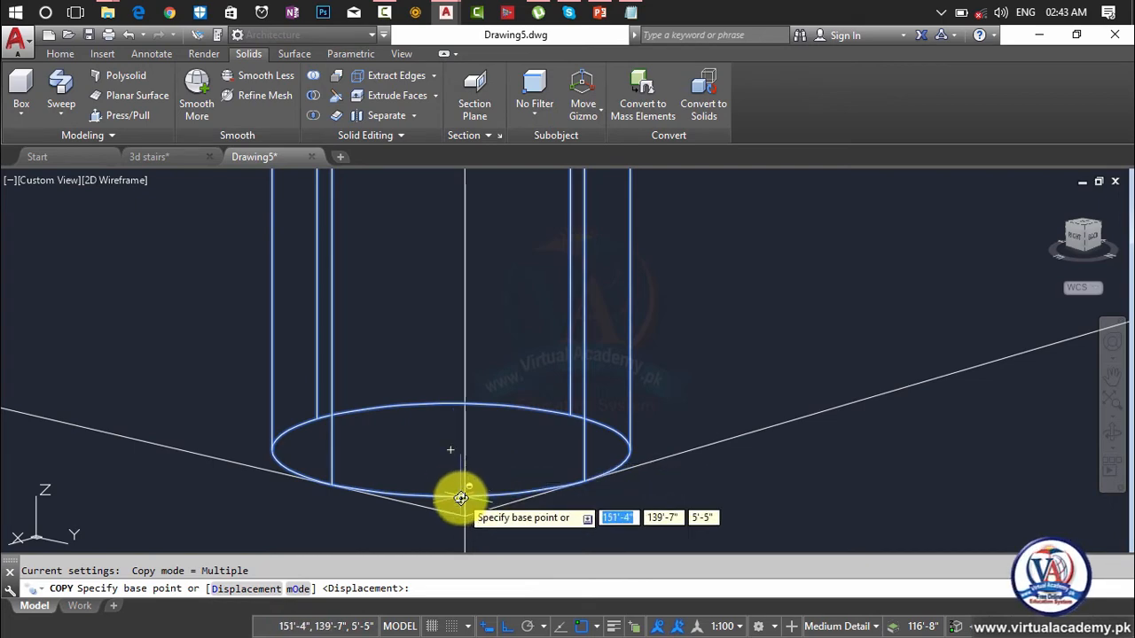
{"action": "left_click", "coordinate": [332, 483]}
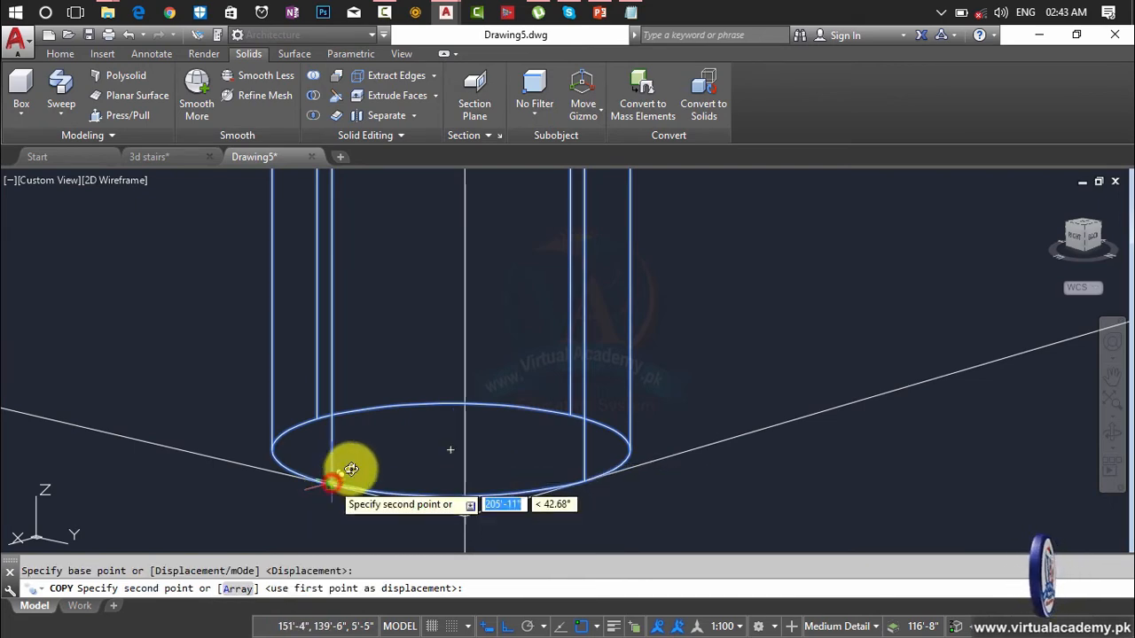
{"action": "scroll", "coordinate": [572, 372], "scroll_direction": "down", "scroll_amount": 6}
{"action": "middle_click_drag", "start_coordinate": [577, 373], "coordinate": [136, 524]}
{"action": "scroll", "coordinate": [558, 408], "scroll_direction": "down", "scroll_amount": 4}
{"action": "middle_click_drag", "start_coordinate": [559, 408], "coordinate": [169, 629]}
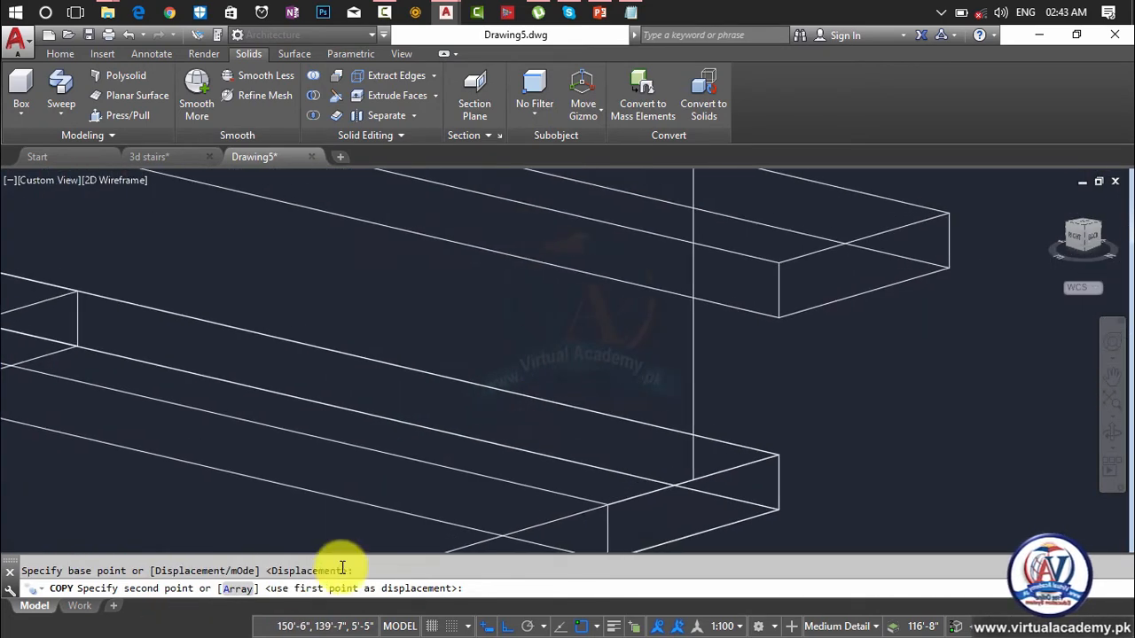
{"action": "scroll", "coordinate": [684, 505], "scroll_direction": "up", "scroll_amount": 4}
{"action": "scroll", "coordinate": [725, 453], "scroll_direction": "up", "scroll_amount": 4}
{"action": "scroll", "coordinate": [722, 452], "scroll_direction": "up", "scroll_amount": 5}
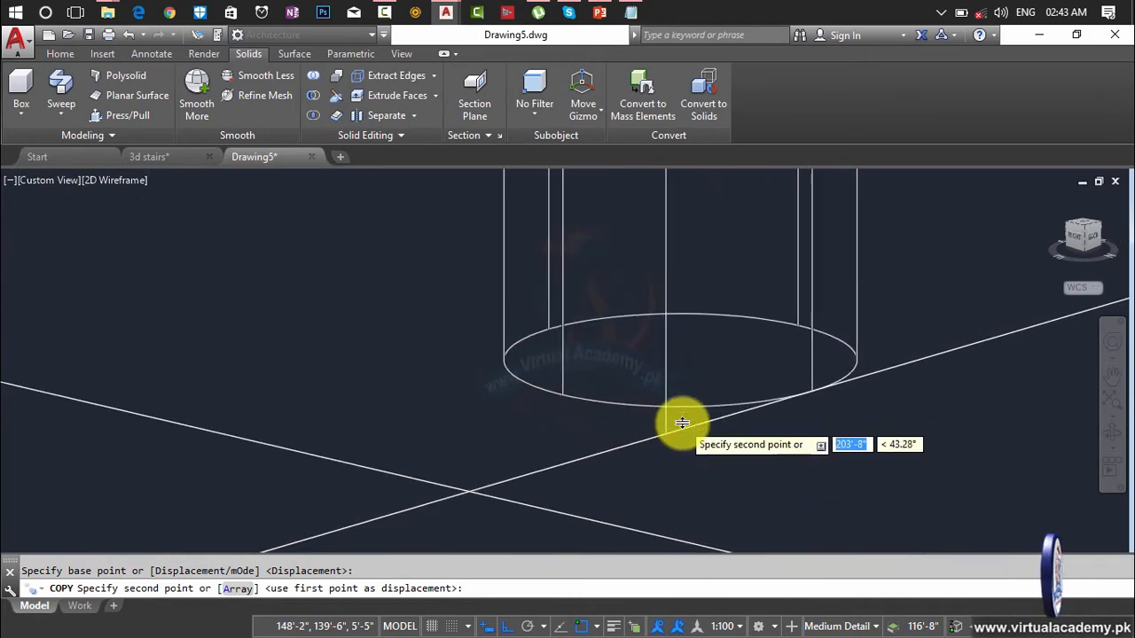
{"action": "left_click", "coordinate": [653, 444]}
{"action": "scroll", "coordinate": [653, 444], "scroll_direction": "down", "scroll_amount": 2}
{"action": "middle_click_drag", "start_coordinate": [716, 441], "coordinate": [410, 450]}
{"action": "key", "text": "Escape"}
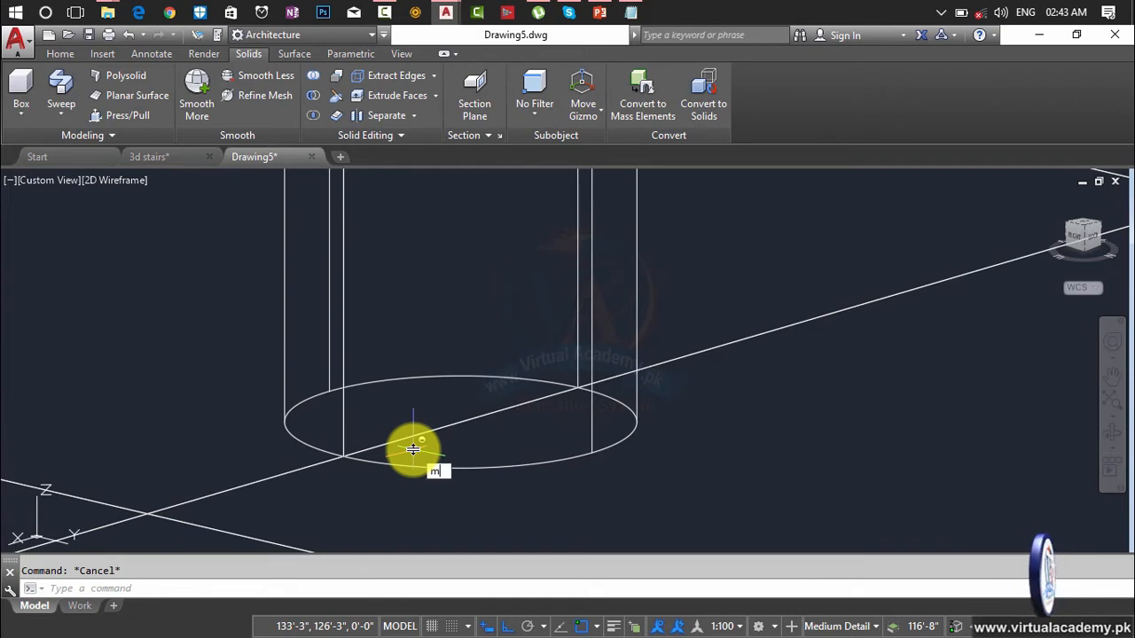
- Move the new baluster by its outer base rim point onto the landing edge at the guide line, so it stands inside the landing
{"action": "left_click", "coordinate": [458, 465]}
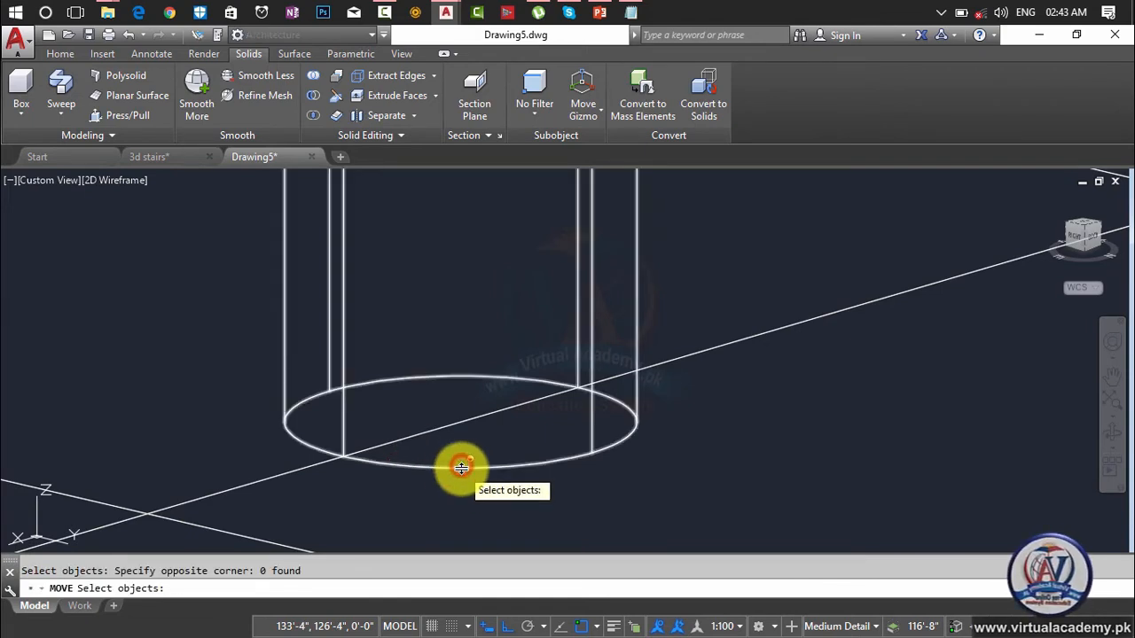
{"action": "left_click", "coordinate": [456, 465]}
{"action": "key", "text": "Return"}
{"action": "left_click", "coordinate": [592, 453]}
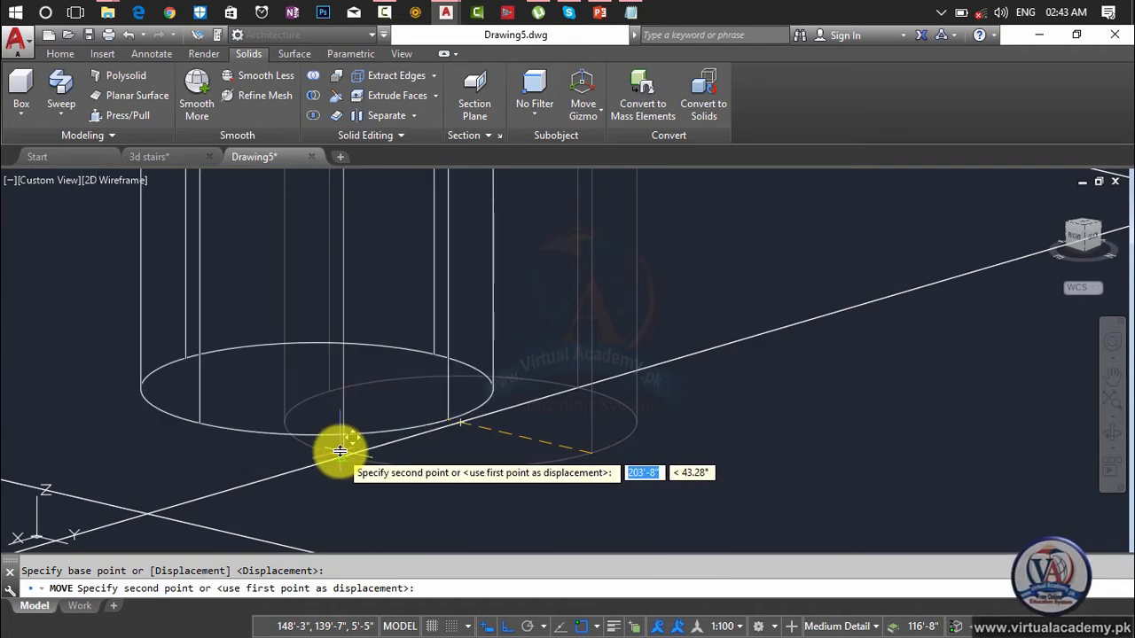
{"action": "scroll", "coordinate": [339, 452], "scroll_direction": "up", "scroll_amount": 3}
{"action": "left_click", "coordinate": [347, 494]}
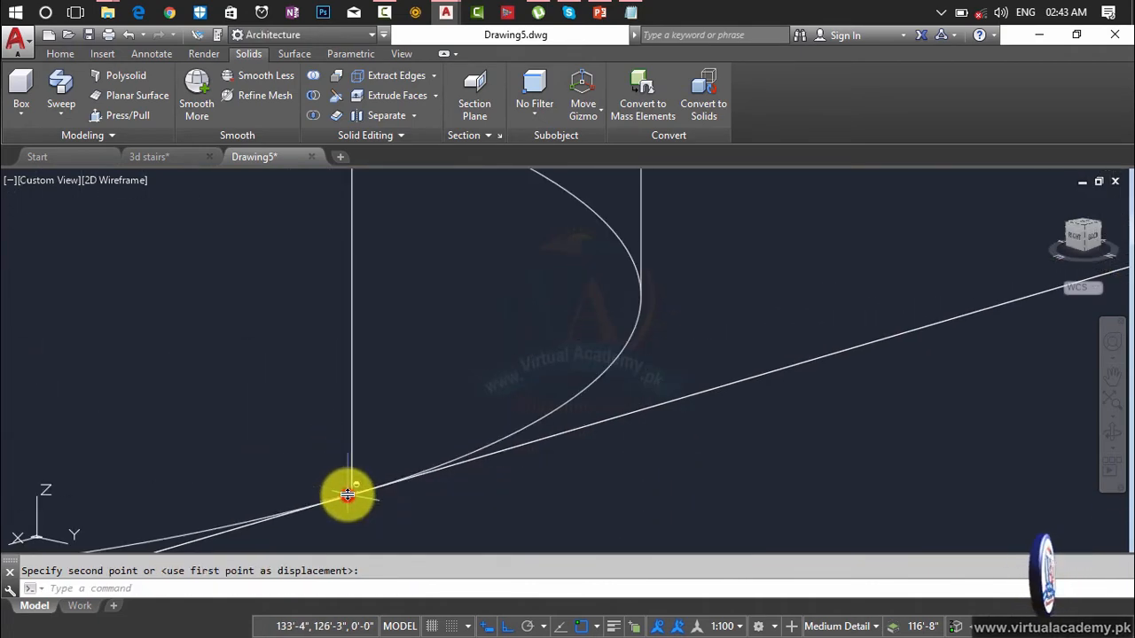
{"action": "scroll", "coordinate": [347, 490], "scroll_direction": "down", "scroll_amount": 3}
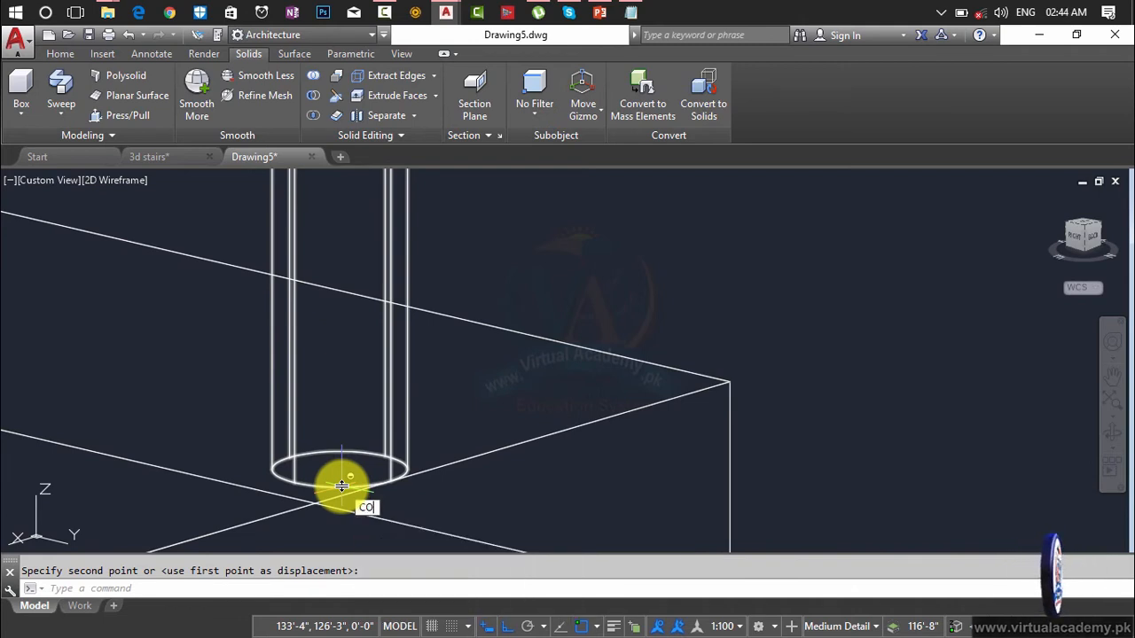
- Copy this baluster from its outer base rim point to the end edge midpoint of the first tread above the landing
{"action": "type", "text": "o"}
{"action": "key", "text": "Return"}
{"action": "left_click", "coordinate": [337, 487]}
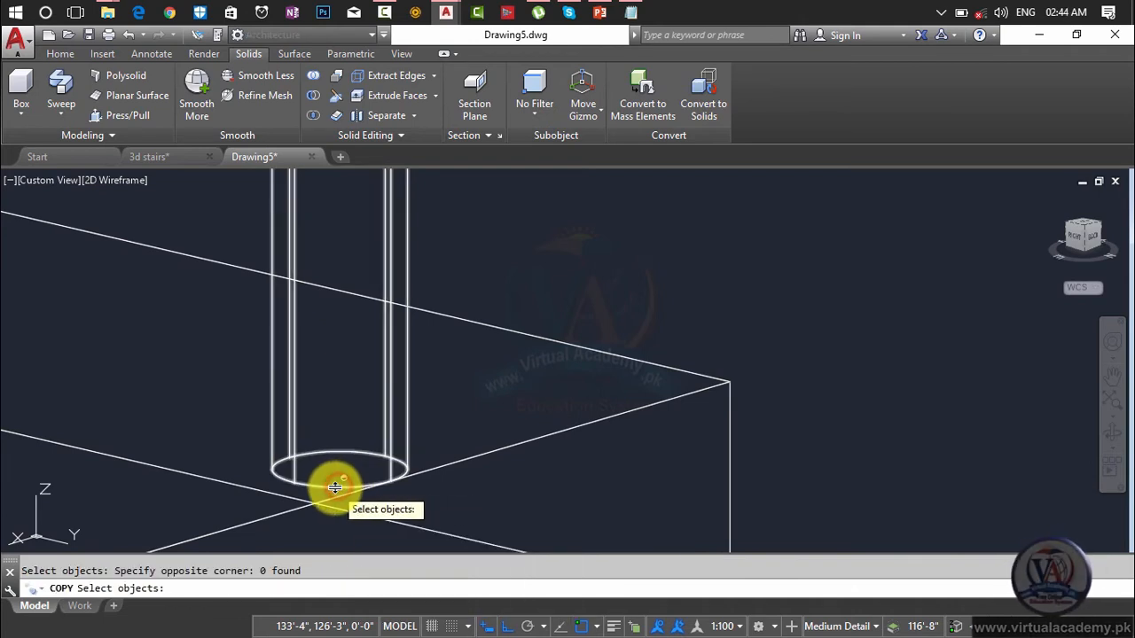
{"action": "scroll", "coordinate": [375, 473], "scroll_direction": "up", "scroll_amount": 3}
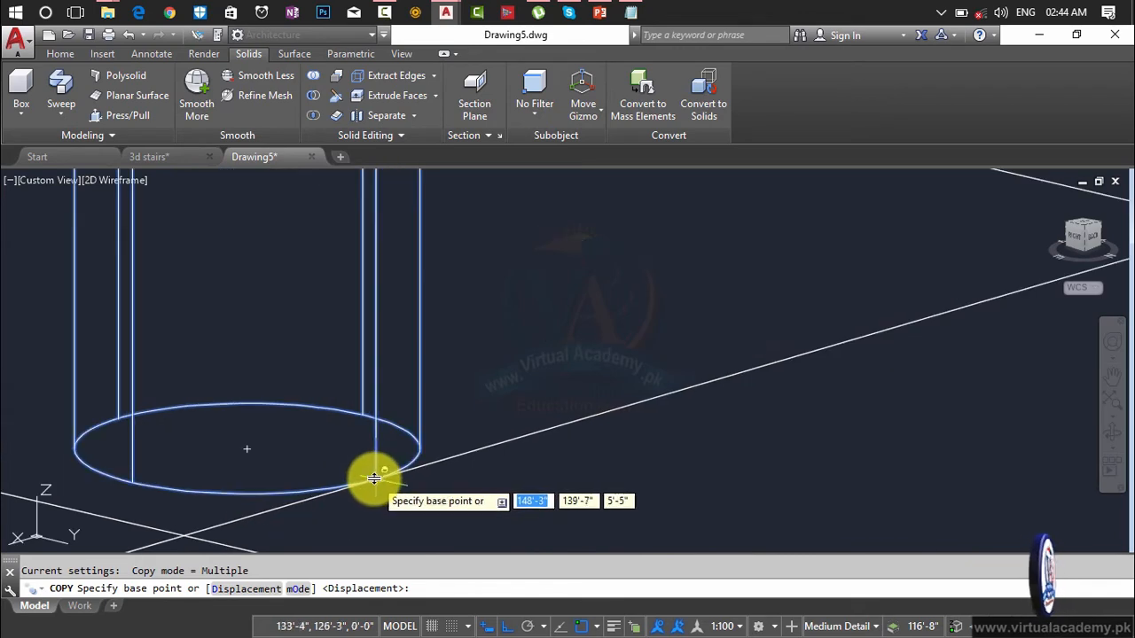
{"action": "left_click", "coordinate": [375, 472]}
{"action": "scroll", "coordinate": [373, 476], "scroll_direction": "down", "scroll_amount": 5}
{"action": "scroll", "coordinate": [375, 471], "scroll_direction": "down", "scroll_amount": 3}
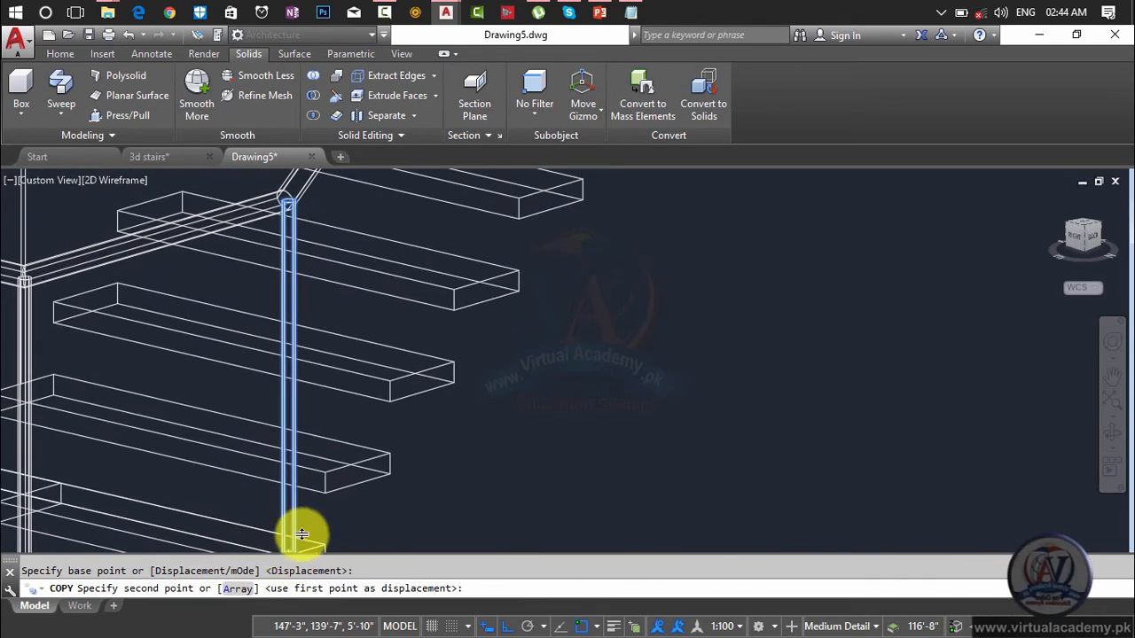
{"action": "scroll", "coordinate": [342, 464], "scroll_direction": "up", "scroll_amount": 5}
{"action": "left_click", "coordinate": [377, 430]}
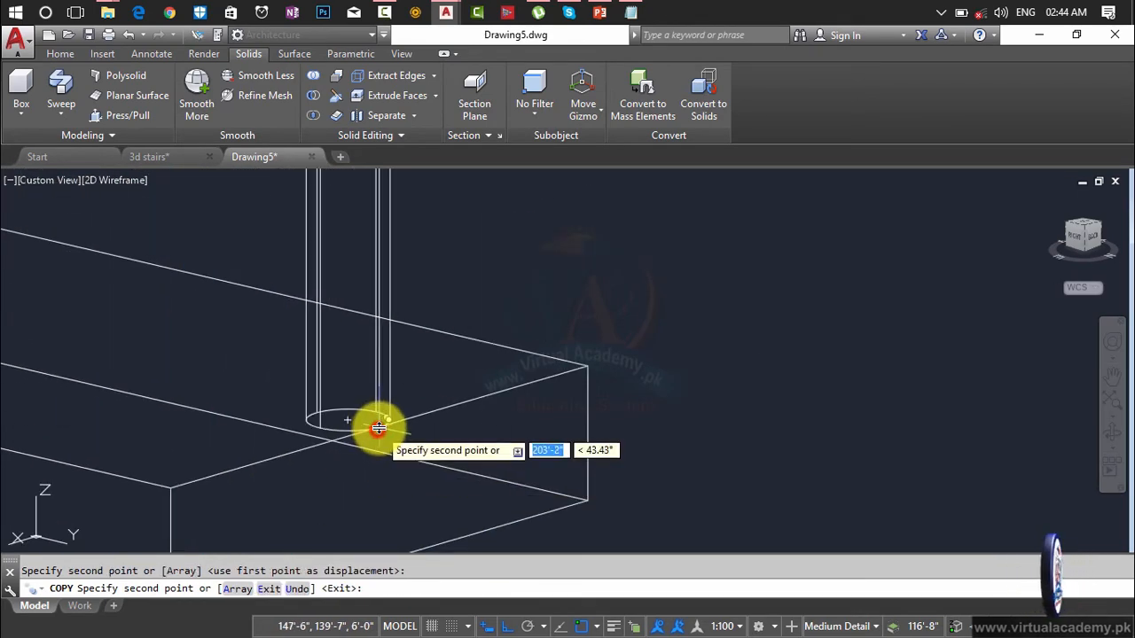
- Place further baluster copies at the same-side end edge midpoints of the next three treads, up to the one below the top tread
{"action": "scroll", "coordinate": [372, 423], "scroll_direction": "down", "scroll_amount": 4}
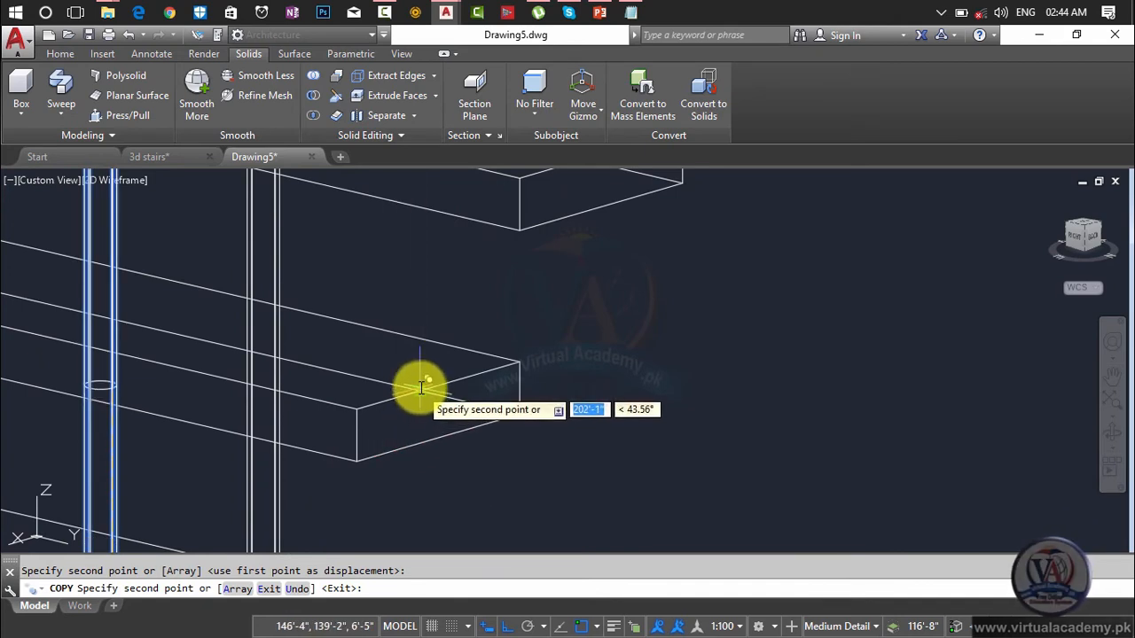
{"action": "scroll", "coordinate": [424, 387], "scroll_direction": "up", "scroll_amount": 4}
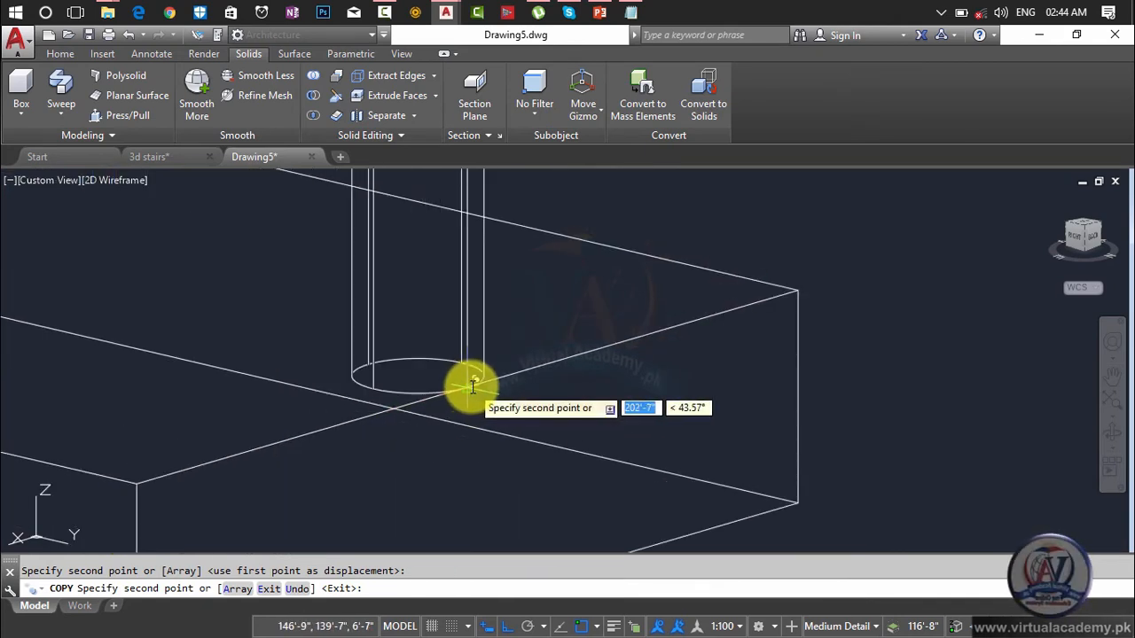
{"action": "scroll", "coordinate": [472, 387], "scroll_direction": "down", "scroll_amount": 4}
{"action": "middle_click_drag", "start_coordinate": [473, 186], "coordinate": [97, 633]}
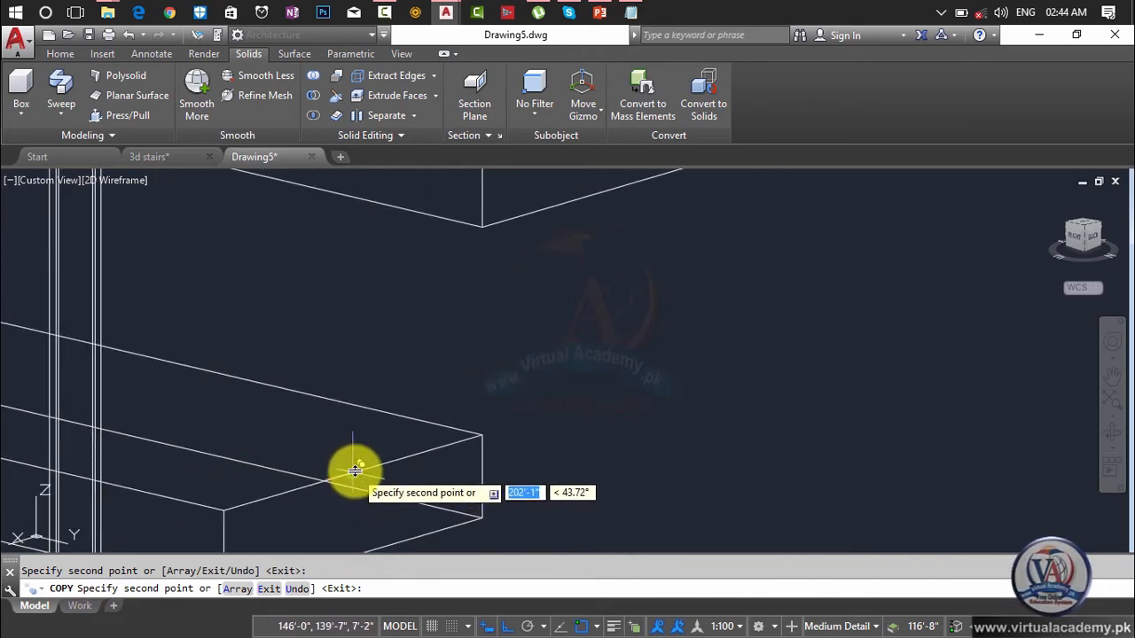
{"action": "scroll", "coordinate": [354, 470], "scroll_direction": "down", "scroll_amount": 4}
{"action": "middle_click_drag", "start_coordinate": [354, 470], "coordinate": [144, 635]}
{"action": "scroll", "coordinate": [235, 501], "scroll_direction": "up", "scroll_amount": 6}
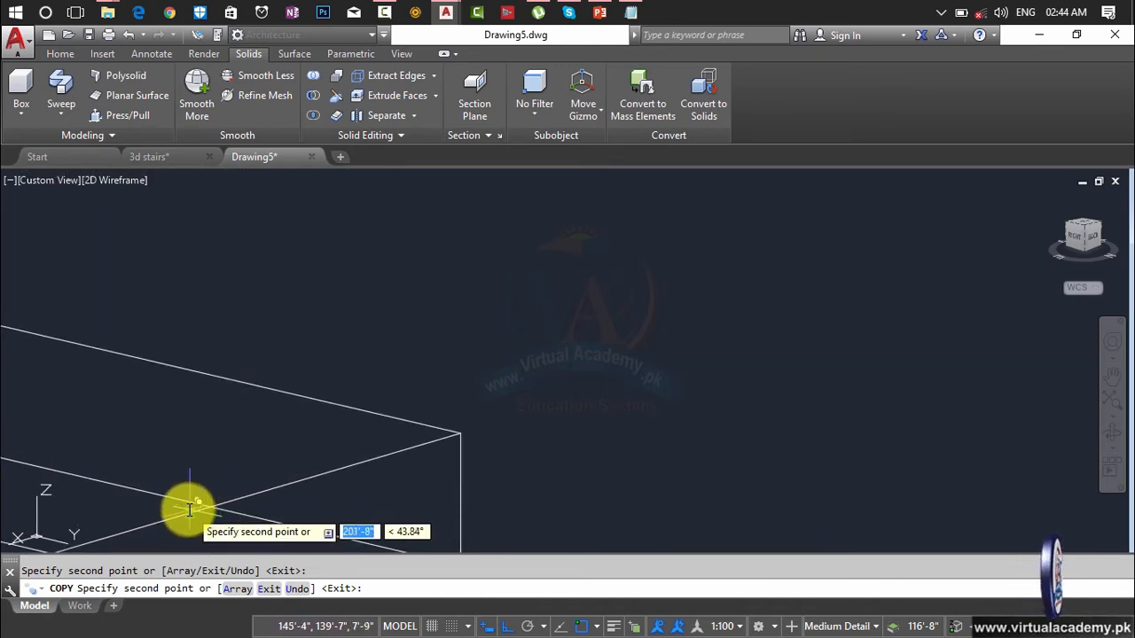
{"action": "scroll", "coordinate": [198, 481], "scroll_direction": "down", "scroll_amount": 3}
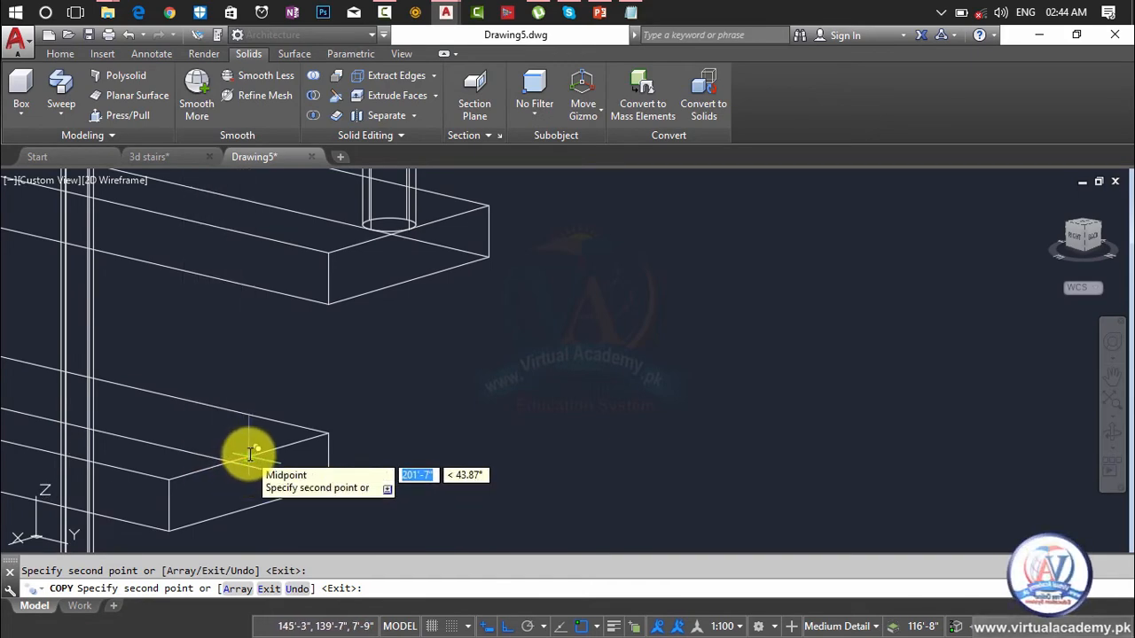
- Place a baluster copy at the opposite end edge midpoint of the tread below the top one and end the copying
{"action": "scroll", "coordinate": [258, 445], "scroll_direction": "down", "scroll_amount": 8}
{"action": "middle_click_drag", "start_coordinate": [258, 445], "coordinate": [390, 446]}
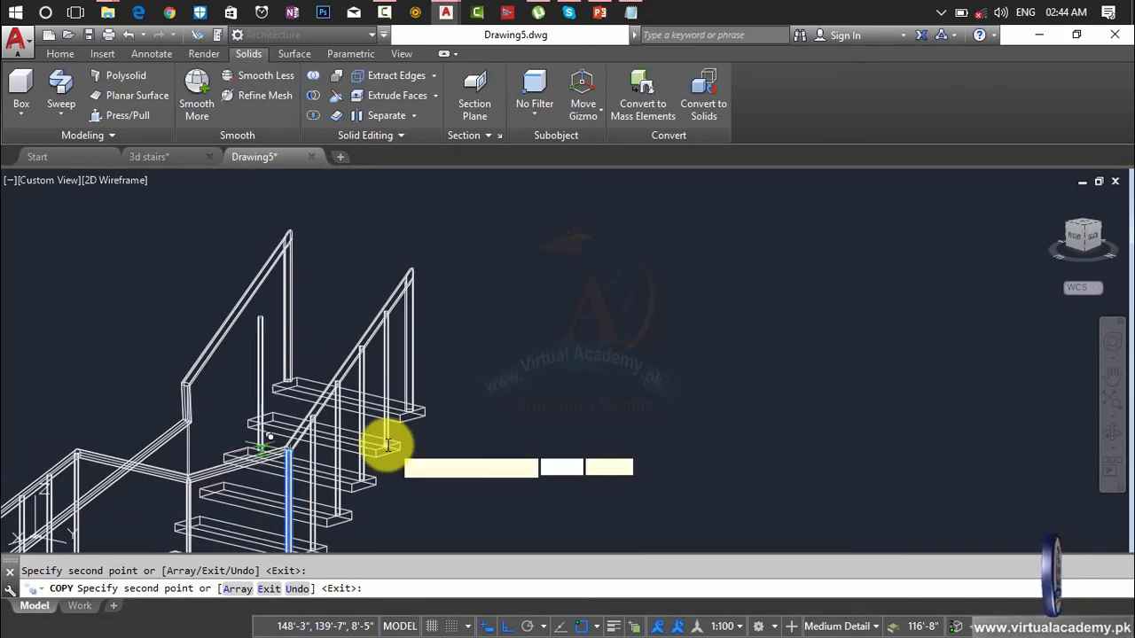
{"action": "scroll", "coordinate": [281, 378], "scroll_direction": "up", "scroll_amount": 2}
{"action": "scroll", "coordinate": [254, 449], "scroll_direction": "up", "scroll_amount": 6}
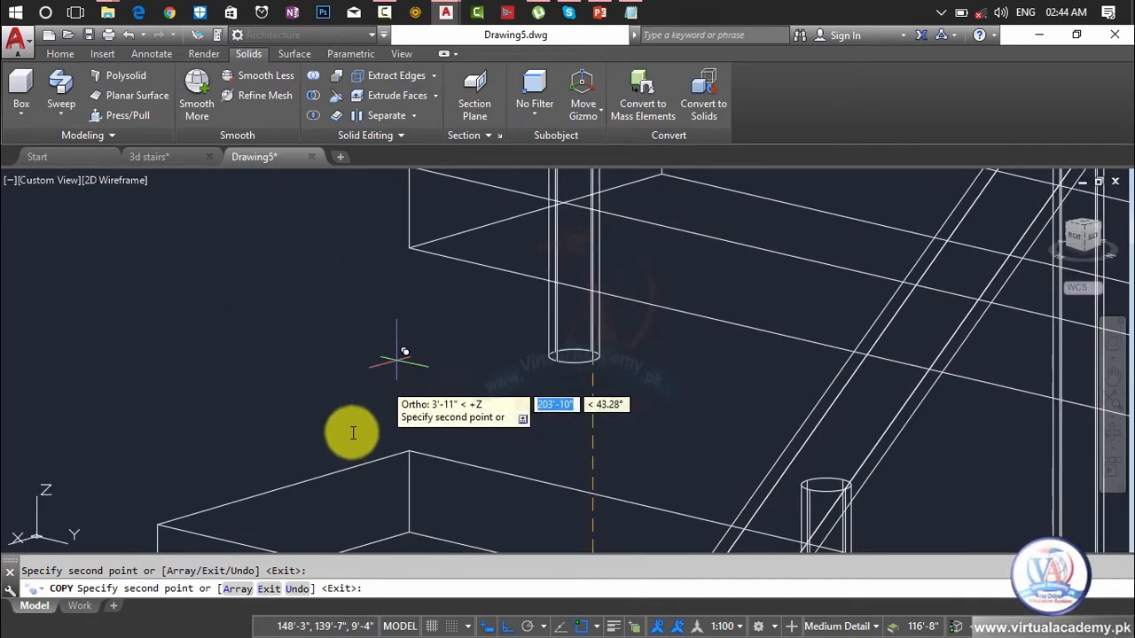
{"action": "scroll", "coordinate": [285, 485], "scroll_direction": "up", "scroll_amount": 3}
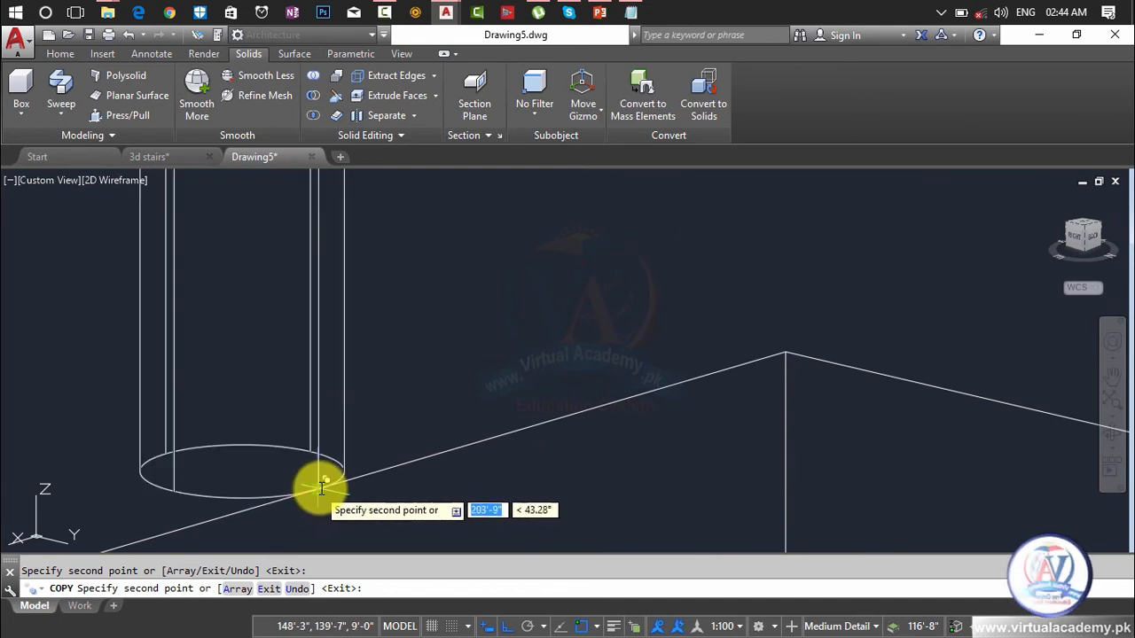
{"action": "scroll", "coordinate": [361, 476], "scroll_direction": "down", "scroll_amount": 2}
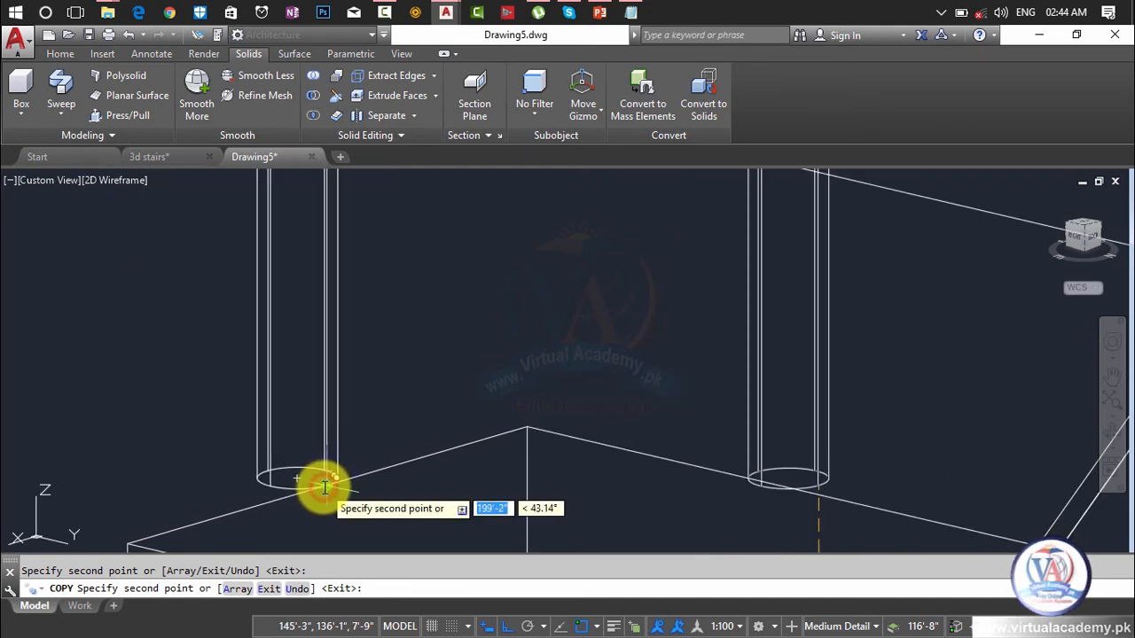
{"action": "key", "text": "Escape"}
- Examine how the base of the baluster copied to the opposite end of the upper tread sits against the tread's edge
{"action": "scroll", "coordinate": [324, 488], "scroll_direction": "down", "scroll_amount": 4}
{"action": "middle_click_drag", "start_coordinate": [324, 486], "coordinate": [491, 385]}
{"action": "key", "text": "Escape"}
{"action": "middle_click_drag", "start_coordinate": [420, 496], "coordinate": [592, 486], "text": "shift"}
{"action": "middle_click_drag", "start_coordinate": [555, 472], "coordinate": [296, 494], "text": "shift"}
{"action": "scroll", "coordinate": [218, 488], "scroll_direction": "up", "scroll_amount": 5}
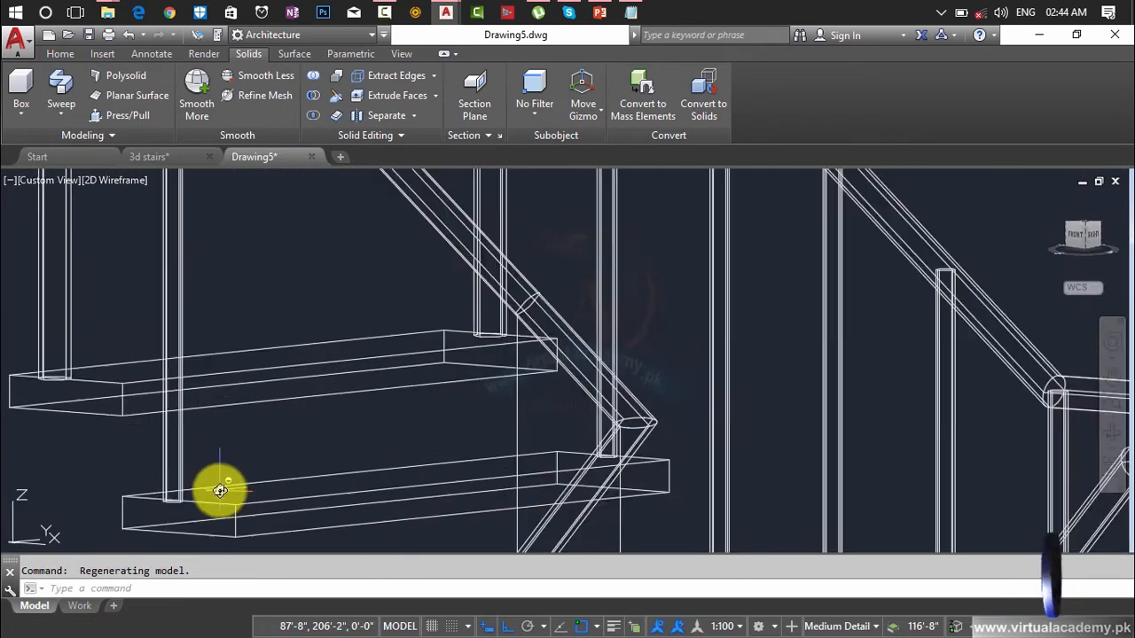
{"action": "middle_click_drag", "start_coordinate": [136, 510], "coordinate": [304, 463], "text": "shift"}
{"action": "scroll", "coordinate": [306, 468], "scroll_direction": "up", "scroll_amount": 3}
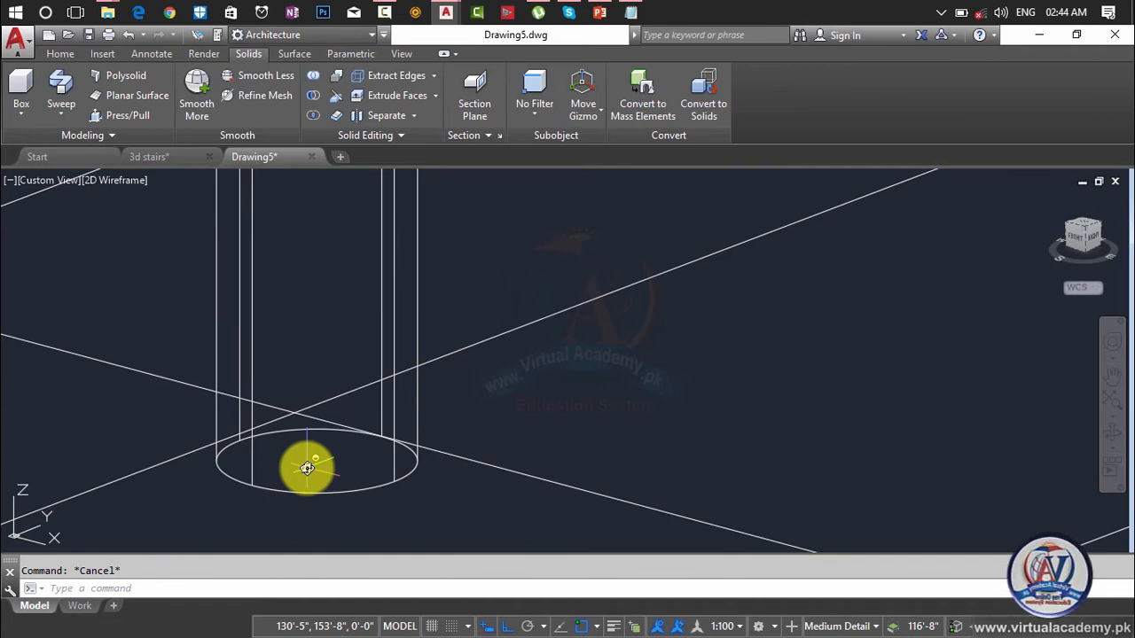
- Move the baluster on the upper tread from its outer base rim point to the midpoint of the tread's end edge
{"action": "key", "text": "Return"}
{"action": "left_click", "coordinate": [309, 492]}
{"action": "key", "text": "Return"}
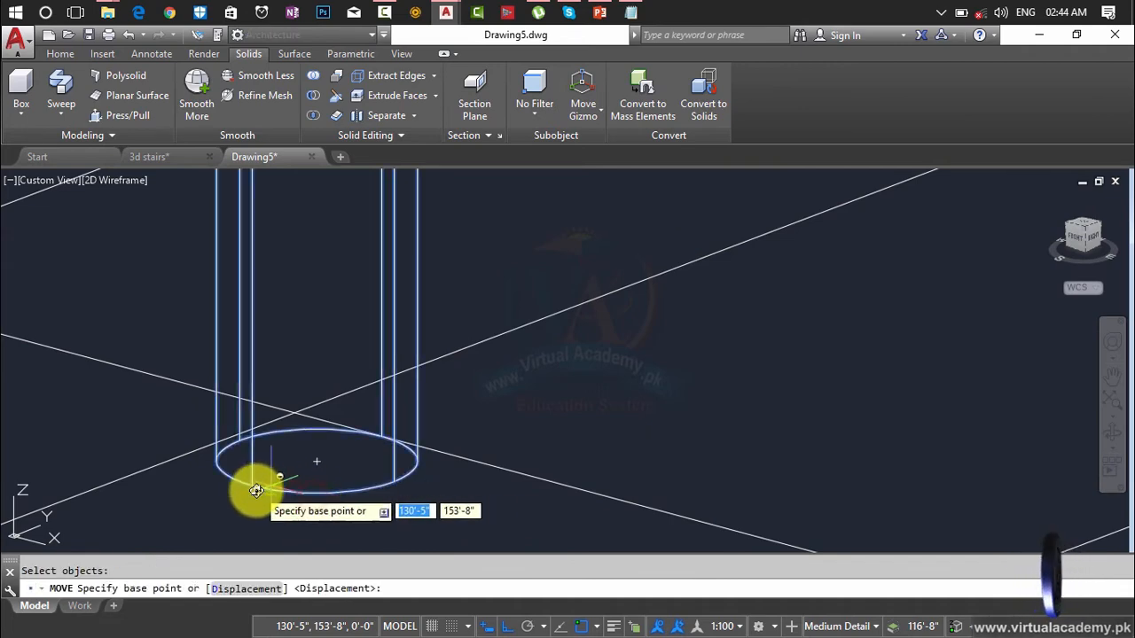
{"action": "left_click", "coordinate": [249, 487]}
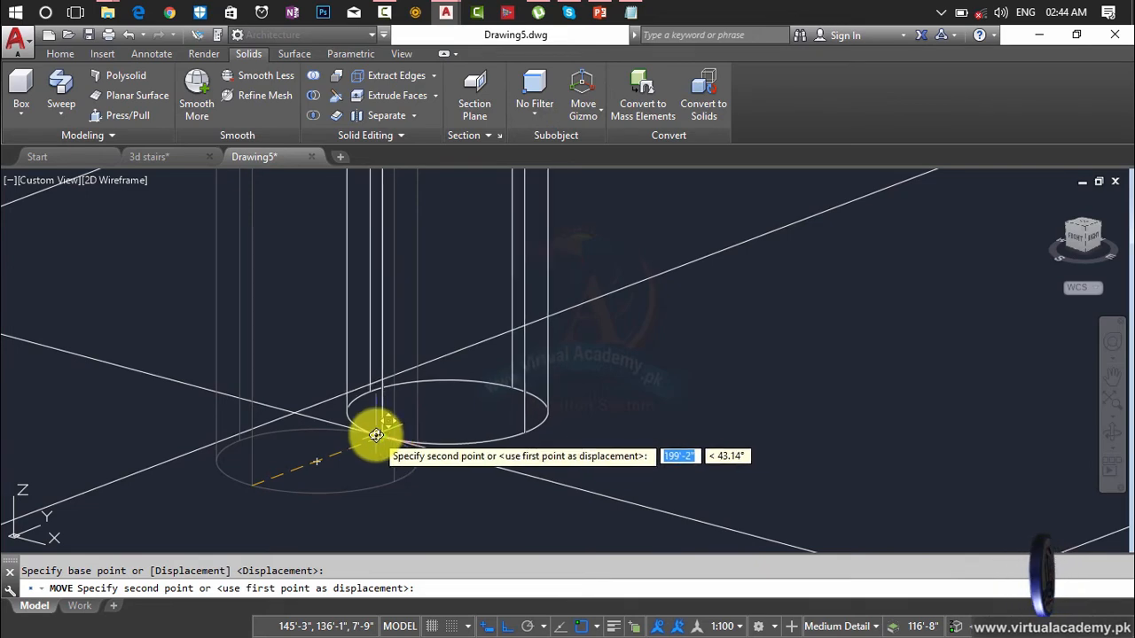
{"action": "left_click", "coordinate": [382, 437]}
{"action": "scroll", "coordinate": [380, 434], "scroll_direction": "down", "scroll_amount": 5}
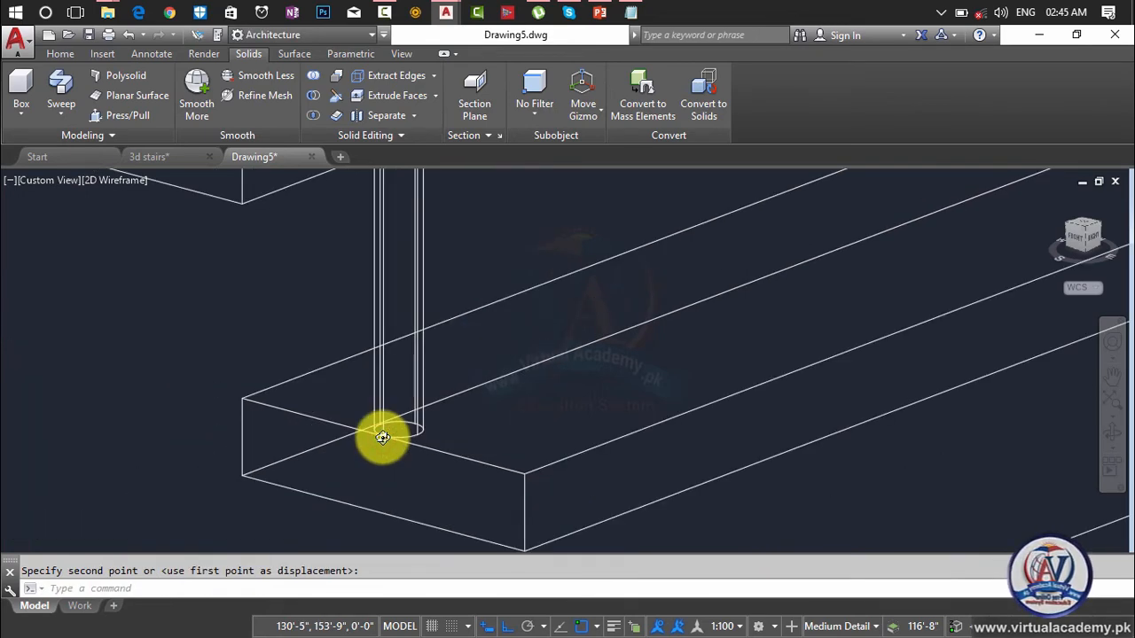
- Copy the repositioned baluster from its outer base rim point to the same-side end edge midpoint of the next tread down
{"action": "scroll", "coordinate": [375, 431], "scroll_direction": "up", "scroll_amount": 2}
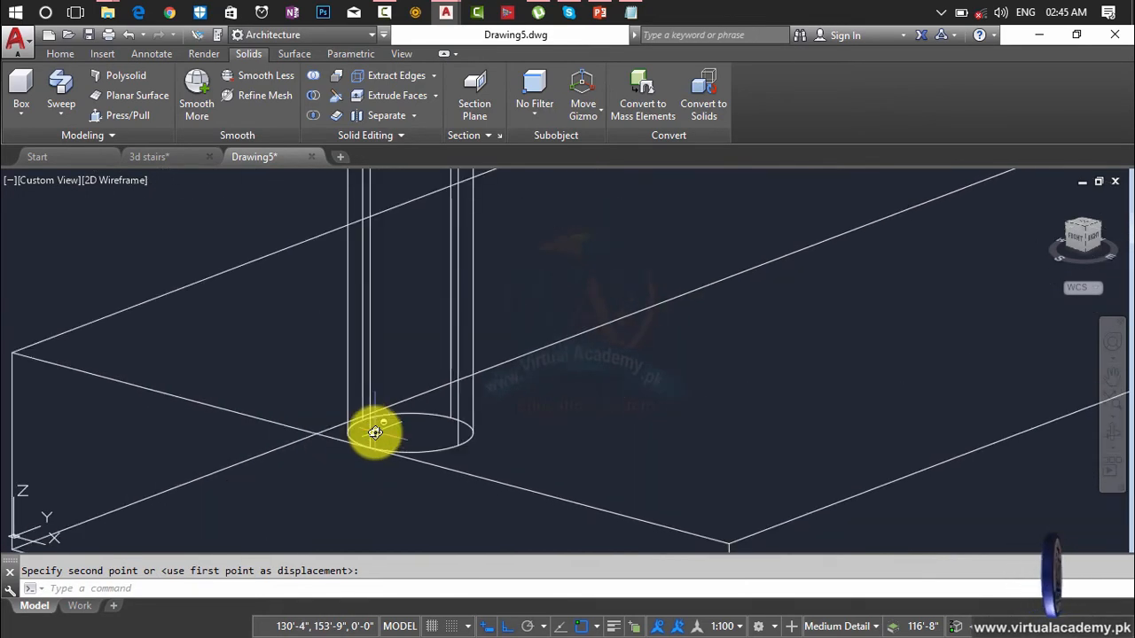
{"action": "type", "text": "co"}
{"action": "key", "text": "Return"}
{"action": "left_click", "coordinate": [370, 428]}
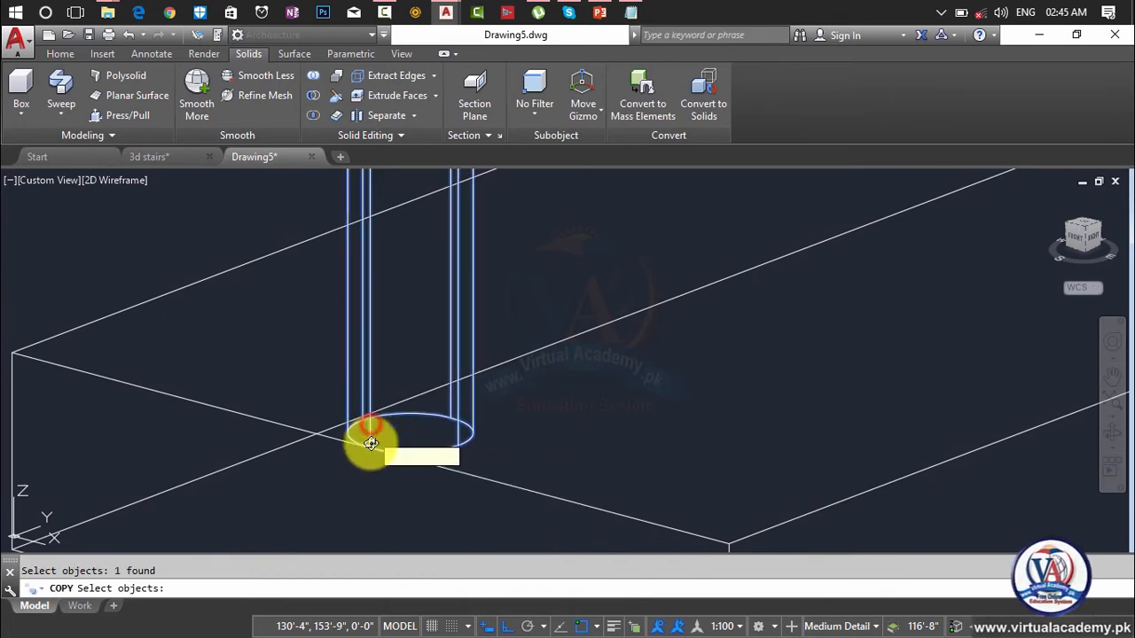
{"action": "key", "text": "Return"}
{"action": "left_click", "coordinate": [366, 450]}
{"action": "scroll", "coordinate": [379, 444], "scroll_direction": "down", "scroll_amount": 4}
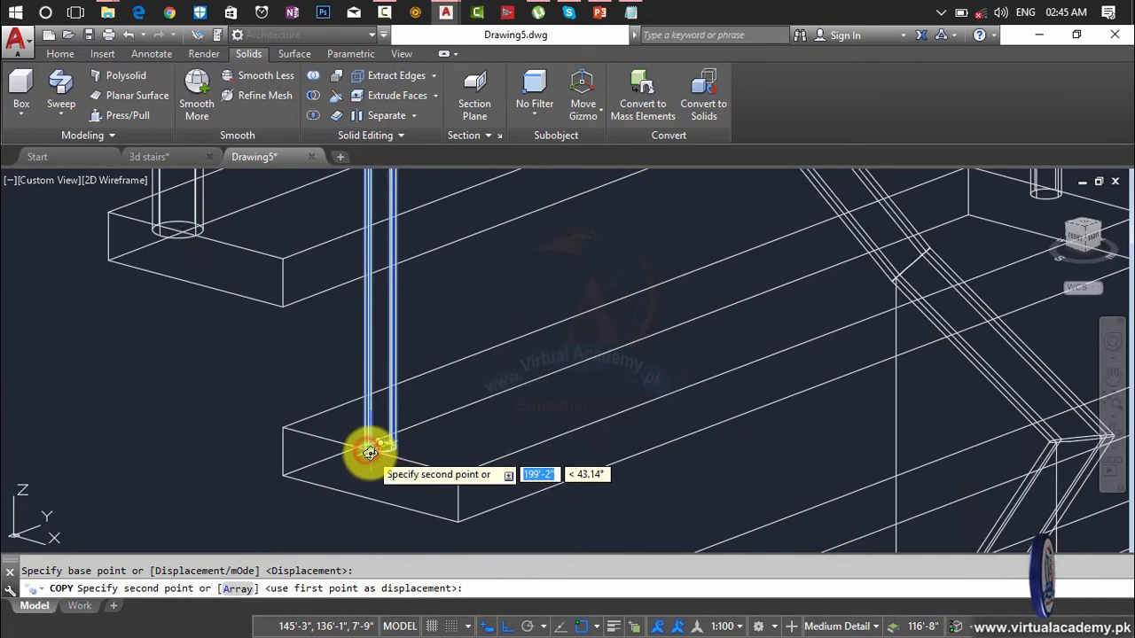
{"action": "middle_click_drag", "start_coordinate": [435, 517], "coordinate": [408, 432]}
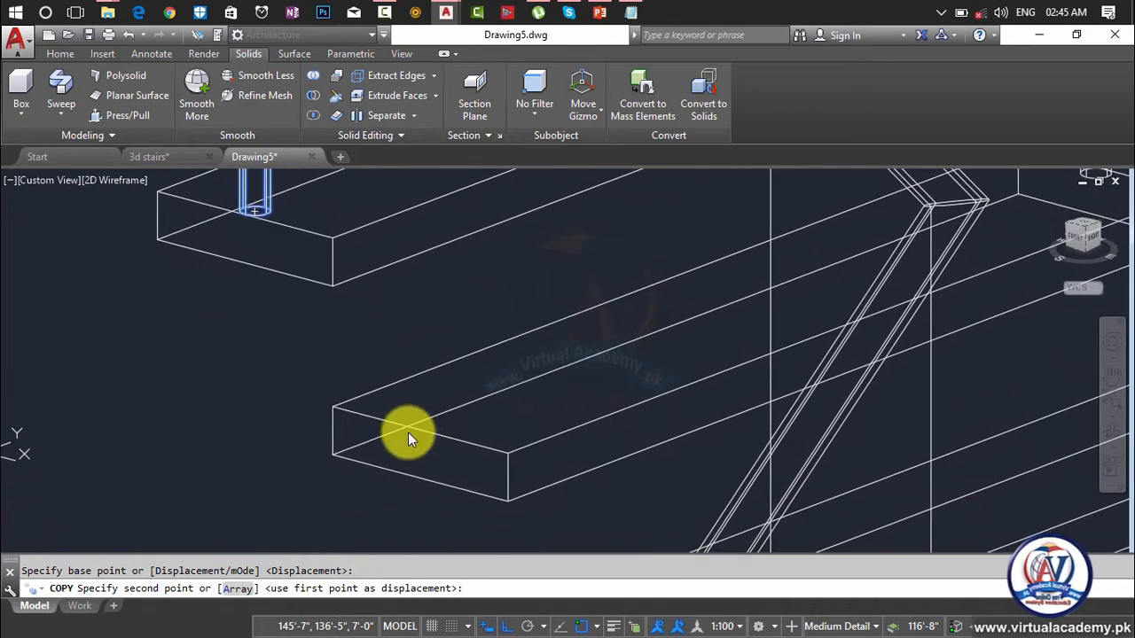
{"action": "left_click", "coordinate": [421, 428]}
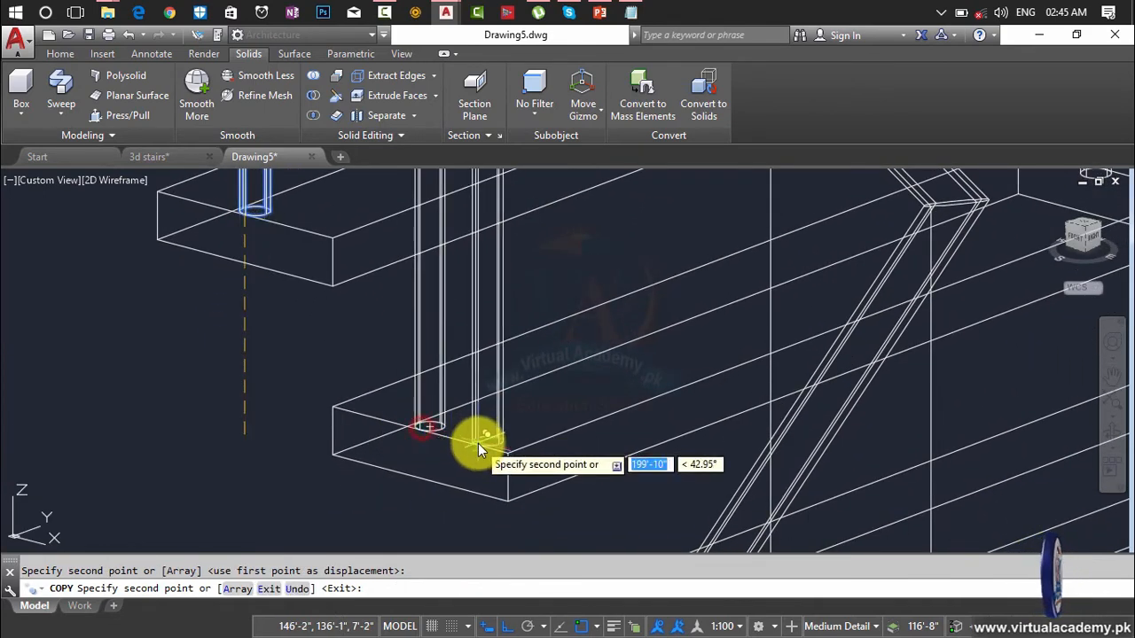
- Place further baluster copies at the same-side end edge midpoints of the next two treads down, ending just above the landing
{"action": "scroll", "coordinate": [247, 298], "scroll_direction": "up", "scroll_amount": 4}
{"action": "scroll", "coordinate": [320, 426], "scroll_direction": "up", "scroll_amount": 2}
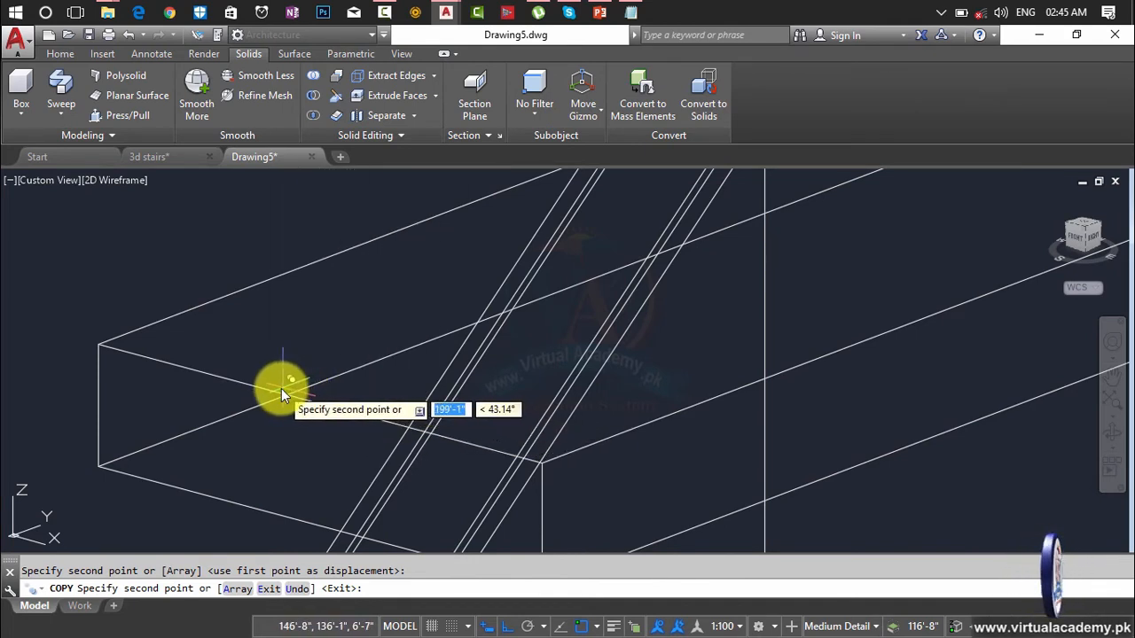
{"action": "middle_click_drag", "start_coordinate": [281, 390], "coordinate": [367, 426], "text": "shift"}
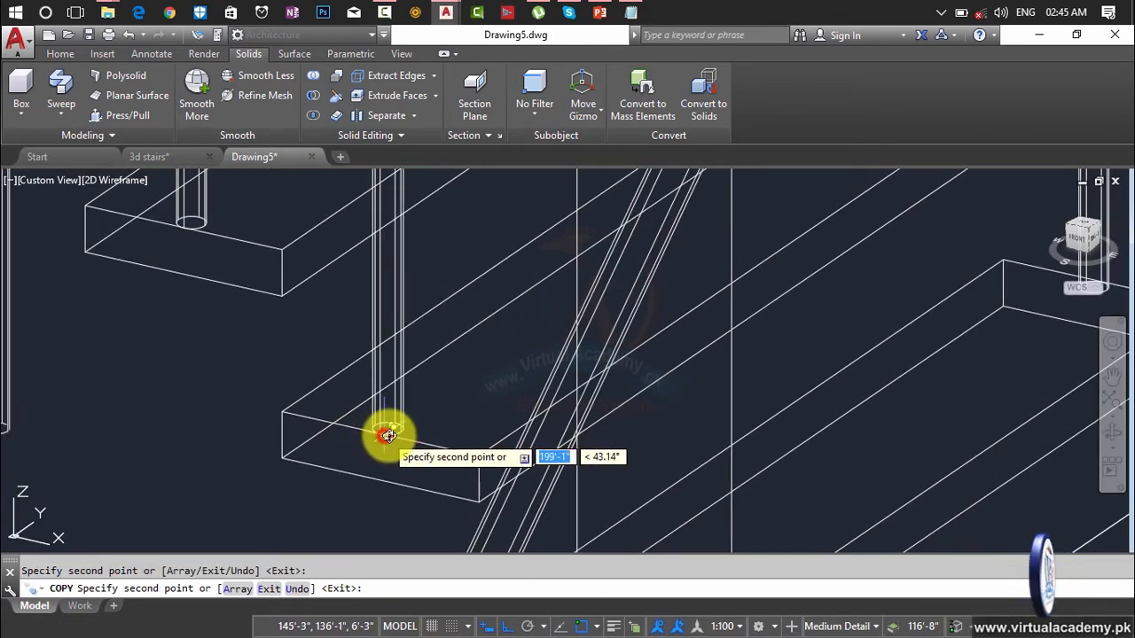
{"action": "scroll", "coordinate": [388, 434], "scroll_direction": "down", "scroll_amount": 3}
{"action": "scroll", "coordinate": [381, 372], "scroll_direction": "up", "scroll_amount": 3}
{"action": "scroll", "coordinate": [427, 415], "scroll_direction": "up", "scroll_amount": 3}
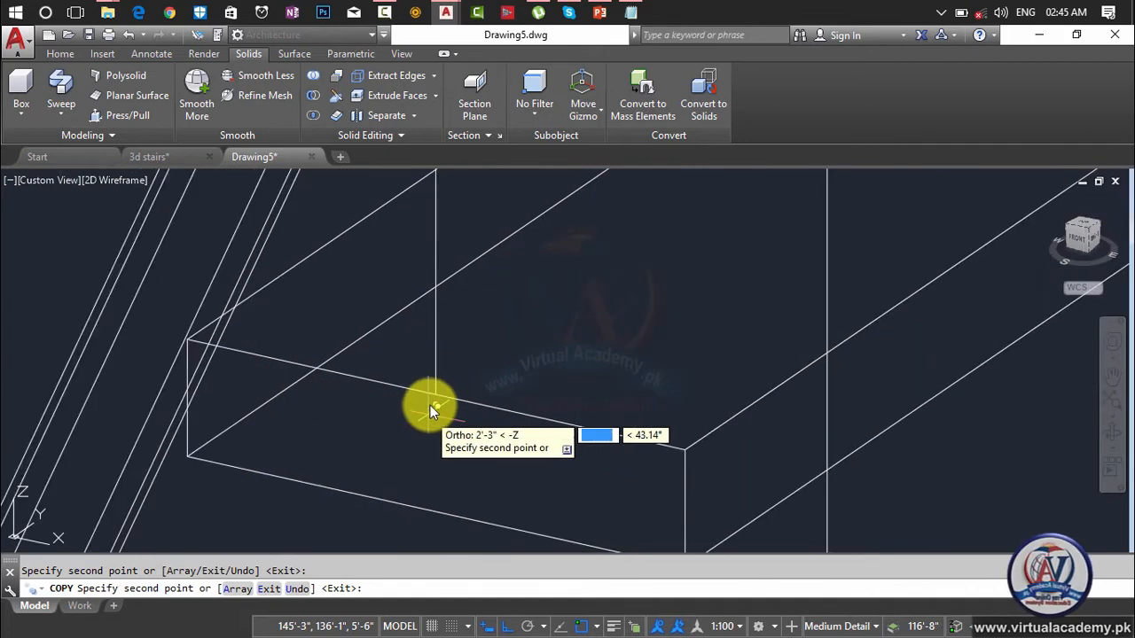
{"action": "left_click", "coordinate": [431, 394]}
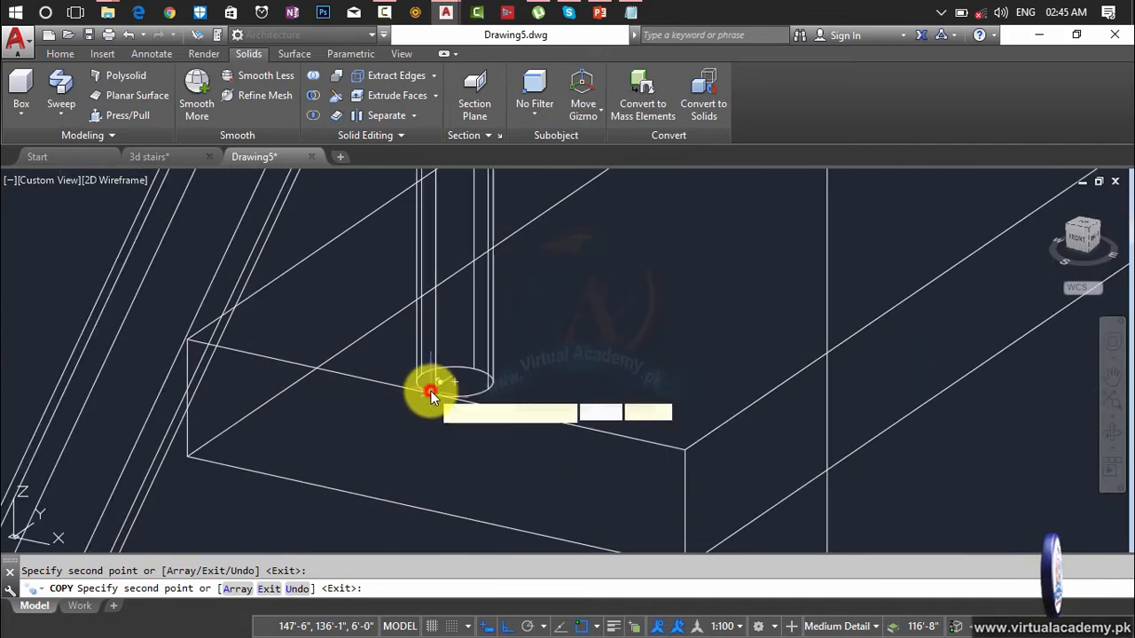
- Place a baluster copy at the midpoint of the landing's short edge below the upper flight and end the copying
{"action": "scroll", "coordinate": [461, 393], "scroll_direction": "down", "scroll_amount": 3}
{"action": "scroll", "coordinate": [393, 253], "scroll_direction": "up", "scroll_amount": 2}
{"action": "scroll", "coordinate": [451, 349], "scroll_direction": "up", "scroll_amount": 3}
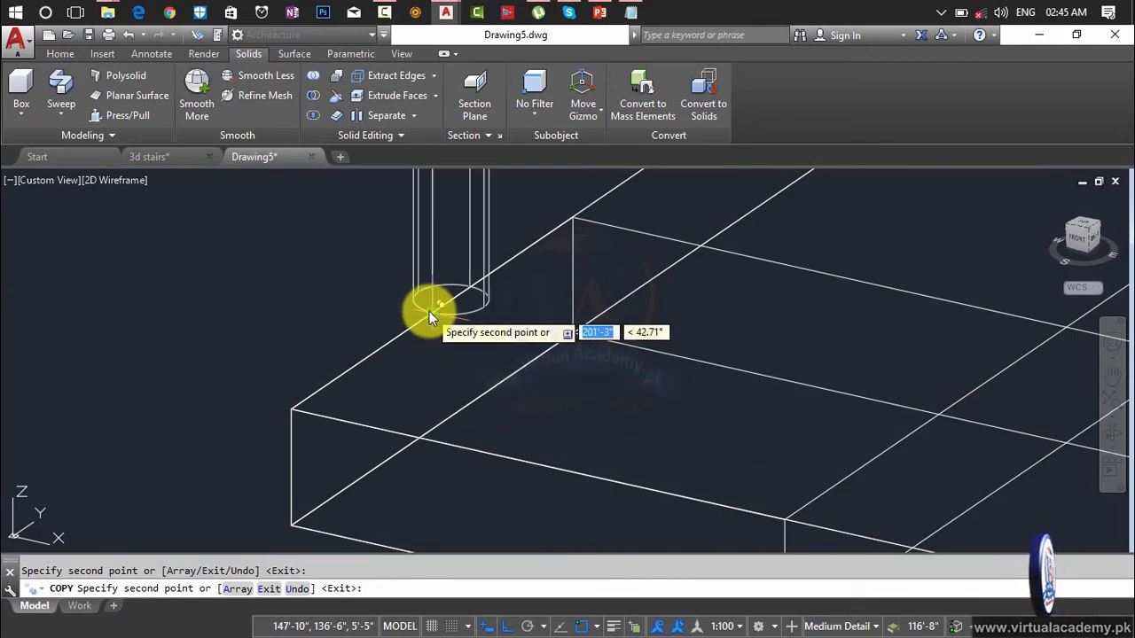
{"action": "scroll", "coordinate": [450, 347], "scroll_direction": "down", "scroll_amount": 3}
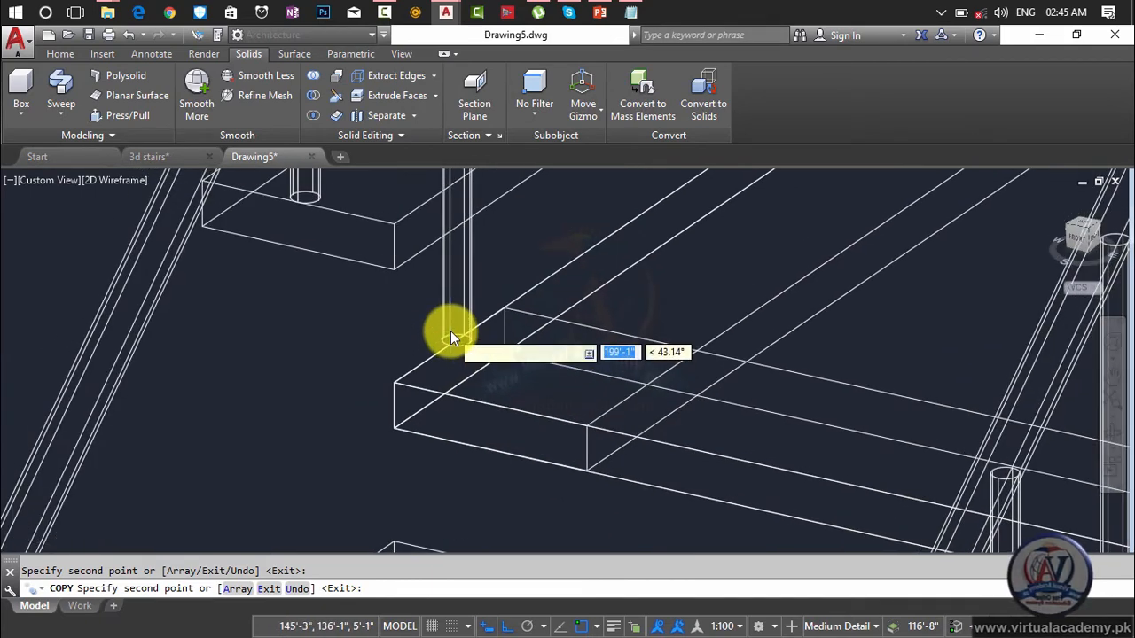
{"action": "scroll", "coordinate": [450, 337], "scroll_direction": "up", "scroll_amount": 3}
{"action": "key", "text": "Escape"}
- Move the new landing baluster from its outer base rim point to the midpoint of the landing's edge
{"action": "type", "text": "m"}
{"action": "key", "text": "Return"}
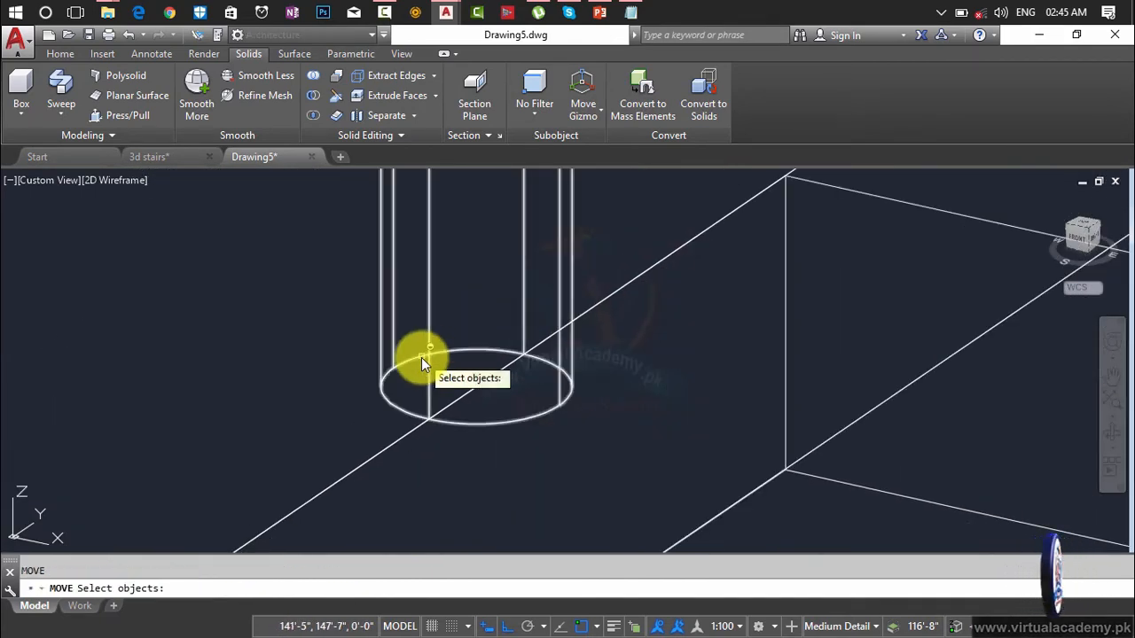
{"action": "left_click", "coordinate": [429, 354]}
{"action": "key", "text": "Return"}
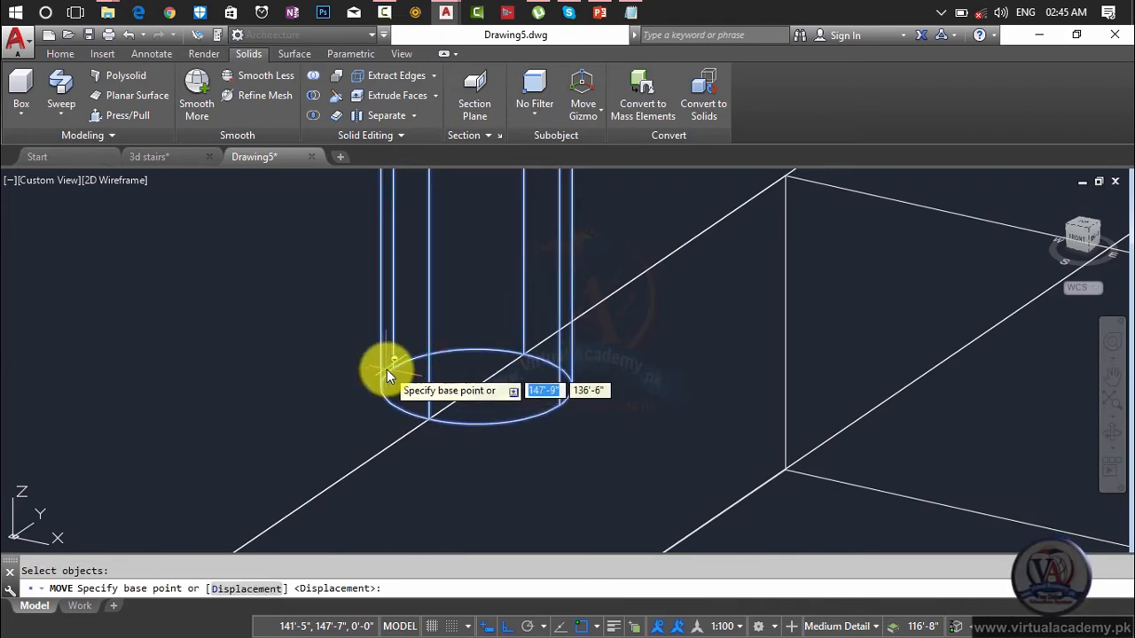
{"action": "left_click", "coordinate": [395, 365]}
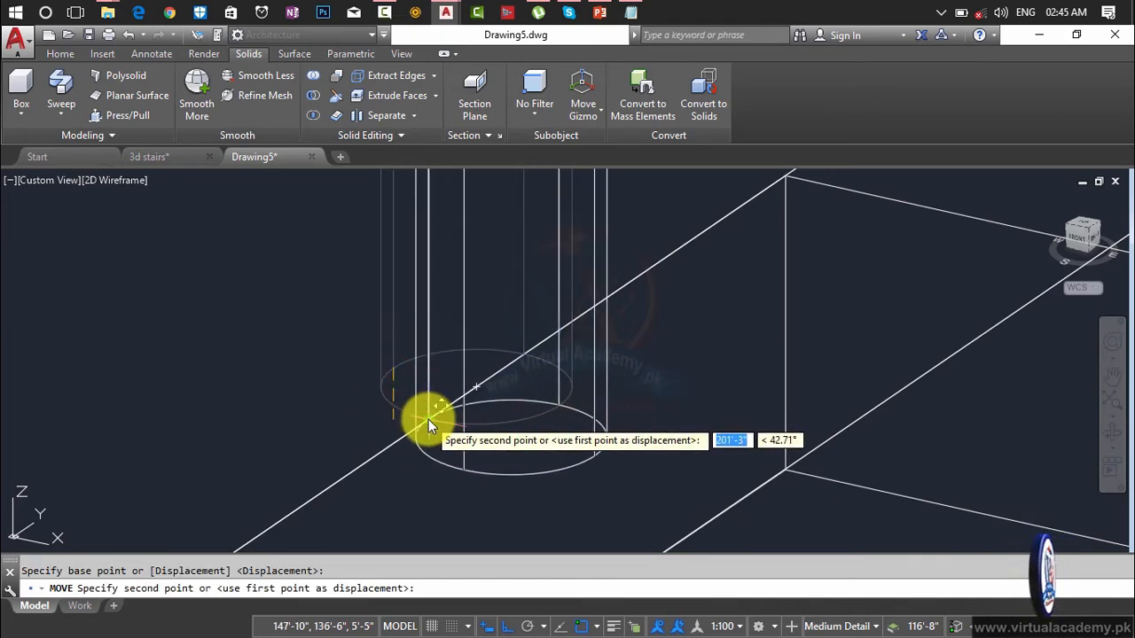
{"action": "scroll", "coordinate": [430, 419], "scroll_direction": "down", "scroll_amount": 4}
{"action": "key", "text": "Escape"}
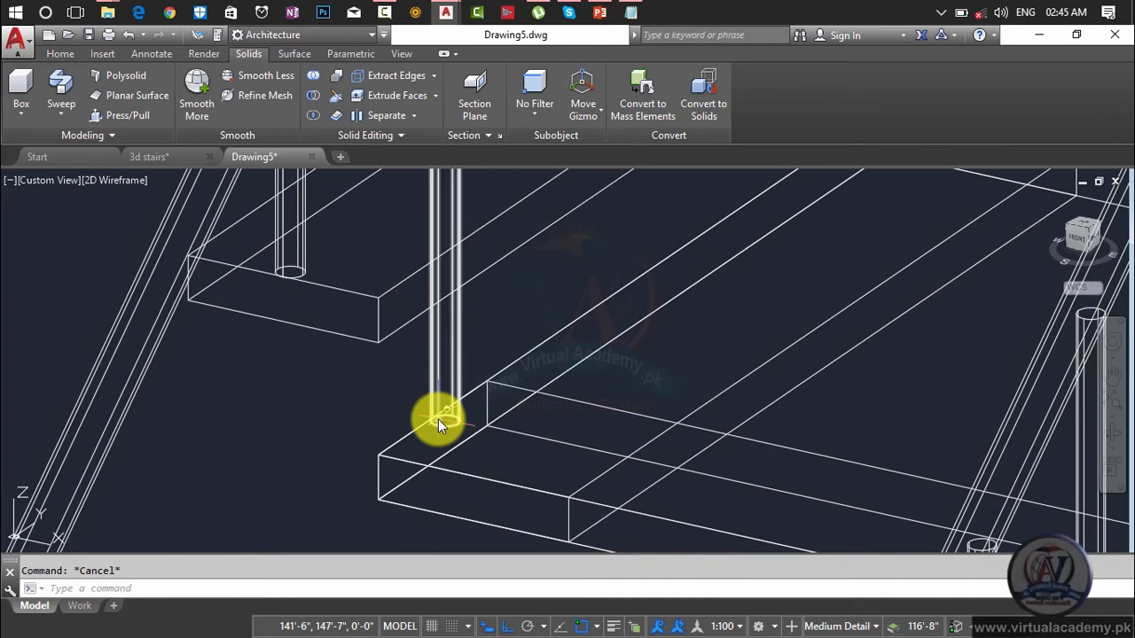
- Copy the landing baluster from its base rim point to the end edge midpoint of the first tread below the landing
{"action": "type", "text": "cp"}
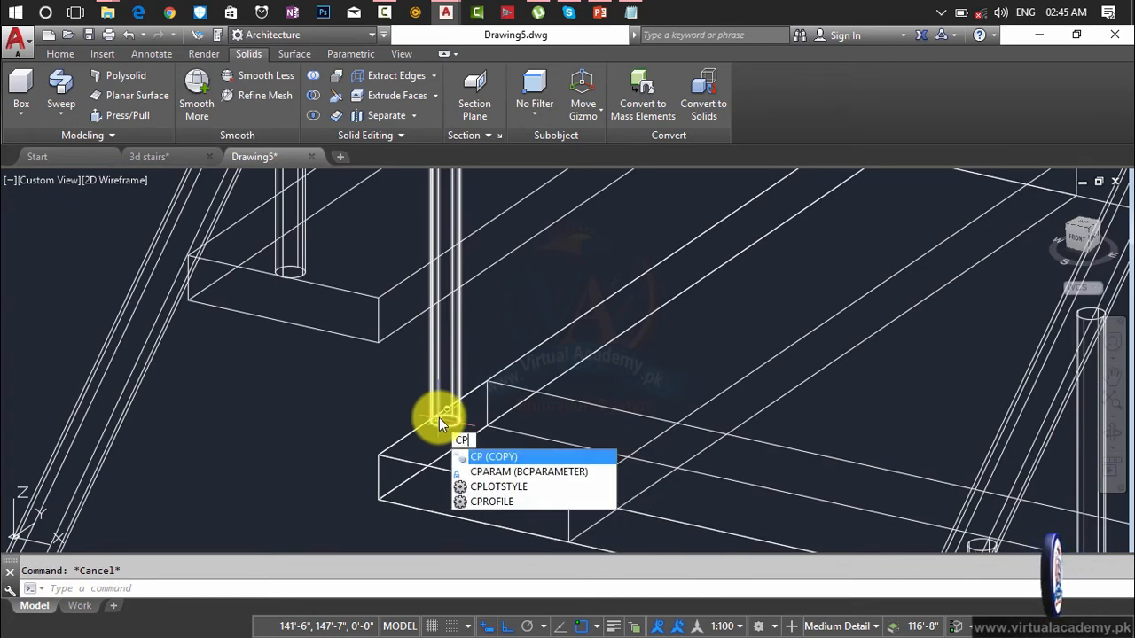
{"action": "key", "text": "Return"}
{"action": "left_click", "coordinate": [442, 424]}
{"action": "key", "text": "Return"}
{"action": "scroll", "coordinate": [434, 421], "scroll_direction": "up", "scroll_amount": 3}
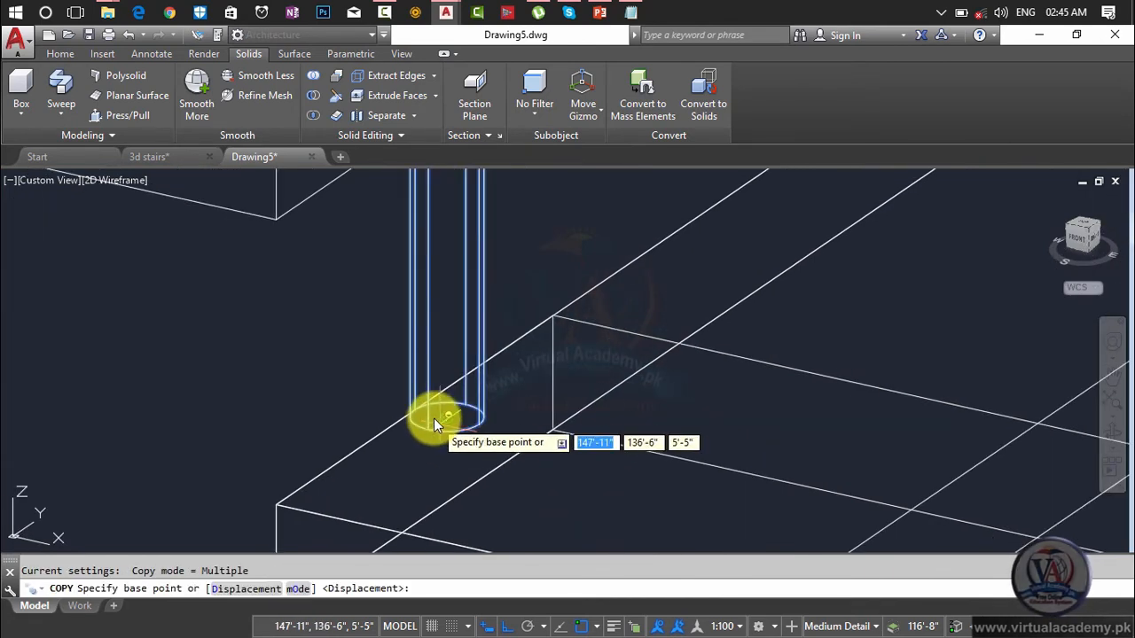
{"action": "left_click", "coordinate": [424, 429]}
{"action": "scroll", "coordinate": [425, 429], "scroll_direction": "down", "scroll_amount": 5}
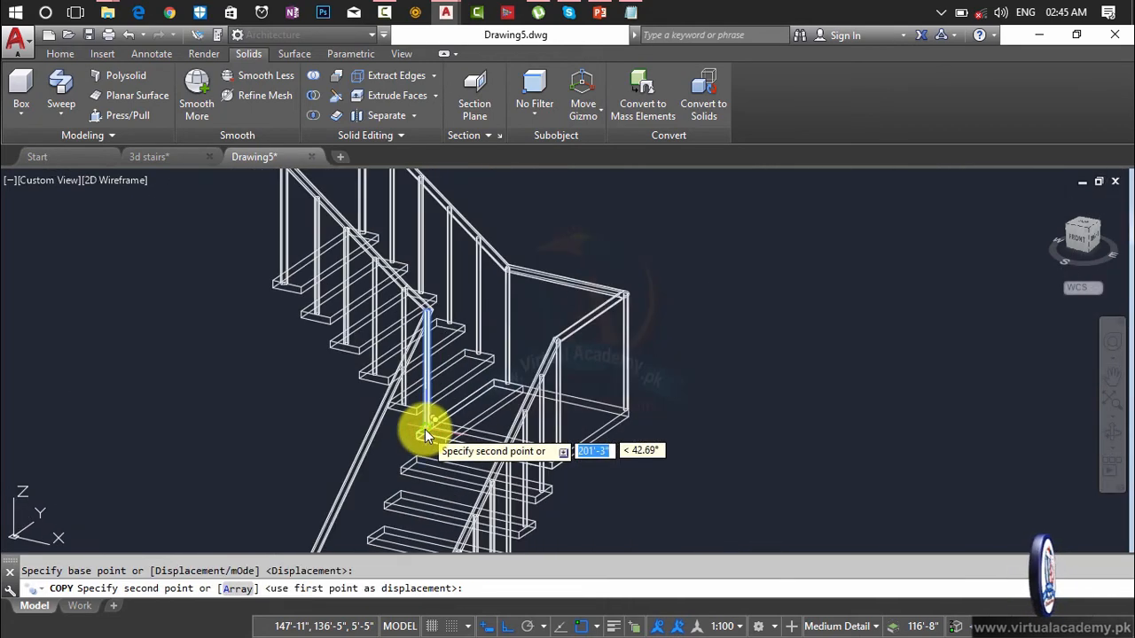
{"action": "scroll", "coordinate": [448, 414], "scroll_direction": "up", "scroll_amount": 6}
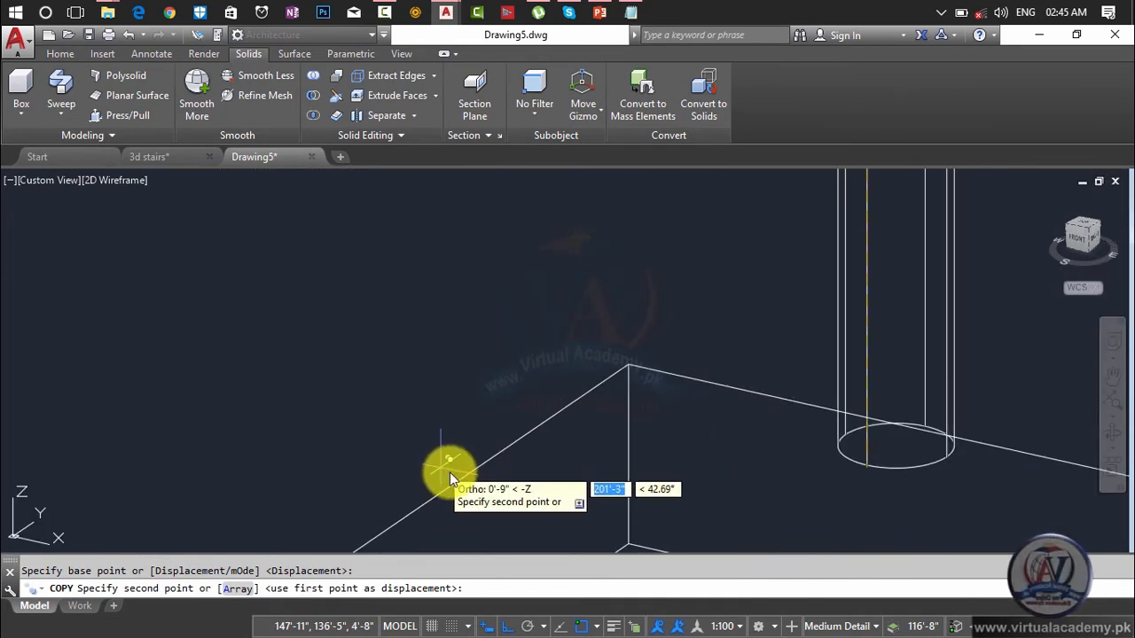
{"action": "scroll", "coordinate": [439, 498], "scroll_direction": "down", "scroll_amount": 4}
{"action": "middle_click_drag", "start_coordinate": [438, 498], "coordinate": [622, 344]}
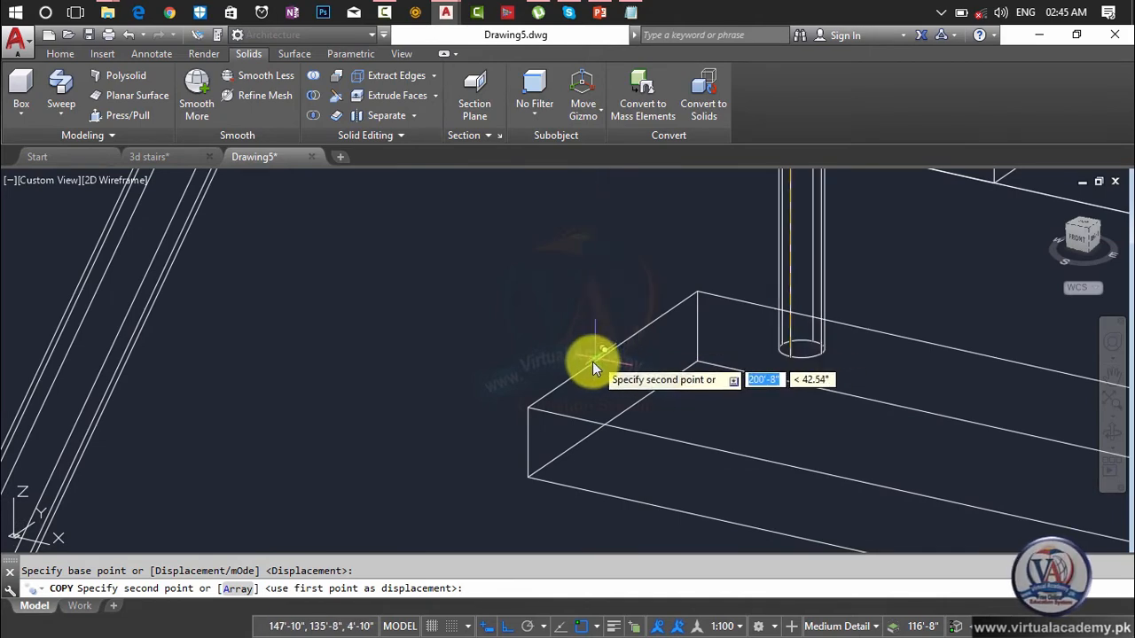
{"action": "left_click", "coordinate": [614, 350]}
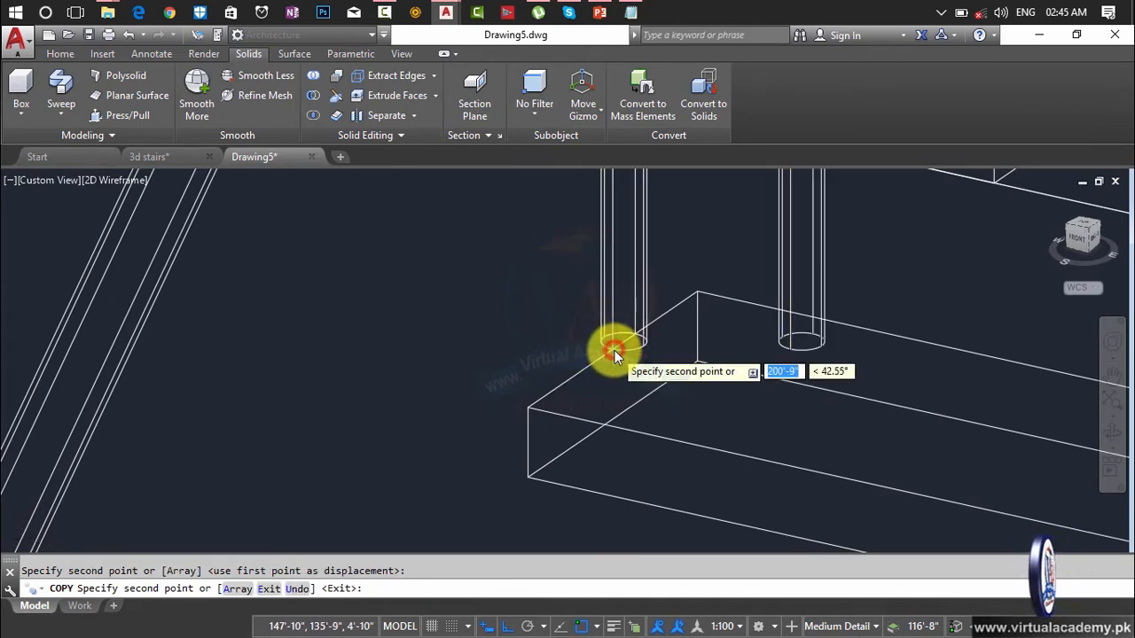
- Move the baluster on the first tread below the landing from its outer base rim point onto the tread's end edge midpoint
{"action": "scroll", "coordinate": [617, 396], "scroll_direction": "down", "scroll_amount": 3}
{"action": "middle_click_drag", "start_coordinate": [618, 396], "coordinate": [734, 413]}
{"action": "scroll", "coordinate": [734, 413], "scroll_direction": "up", "scroll_amount": 2}
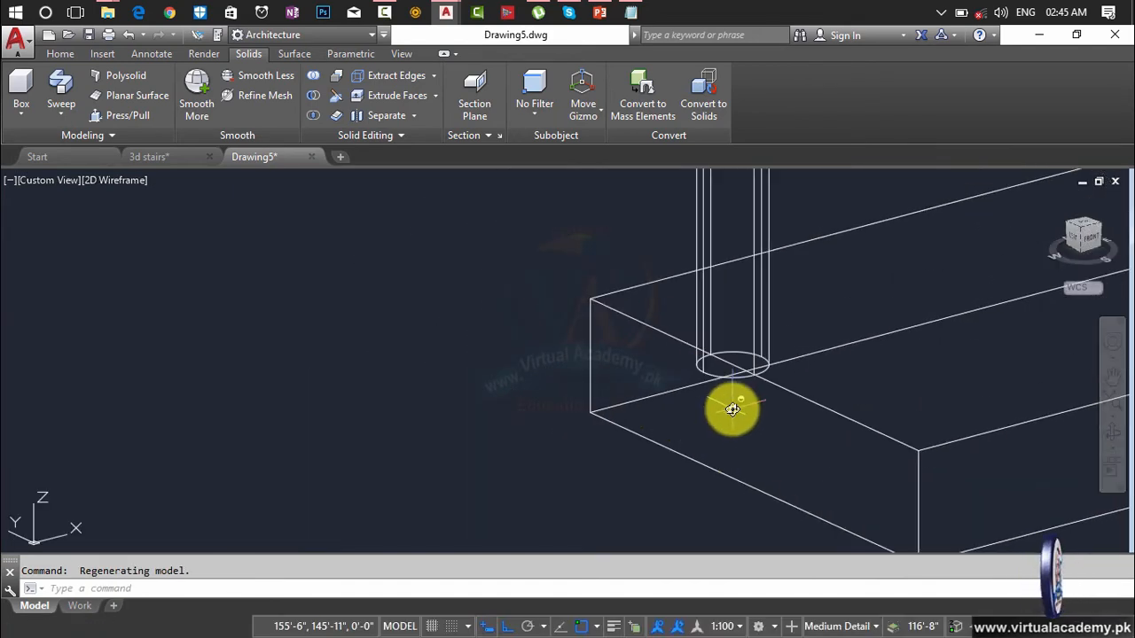
{"action": "left_click", "coordinate": [709, 376]}
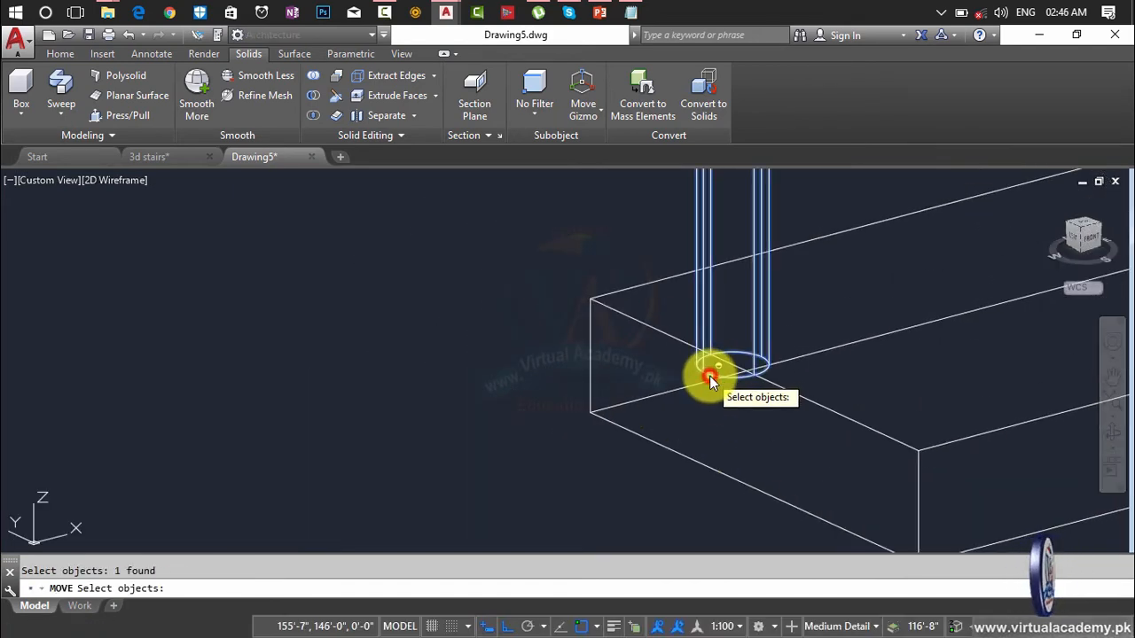
{"action": "key", "text": "Return"}
{"action": "left_click", "coordinate": [708, 375]}
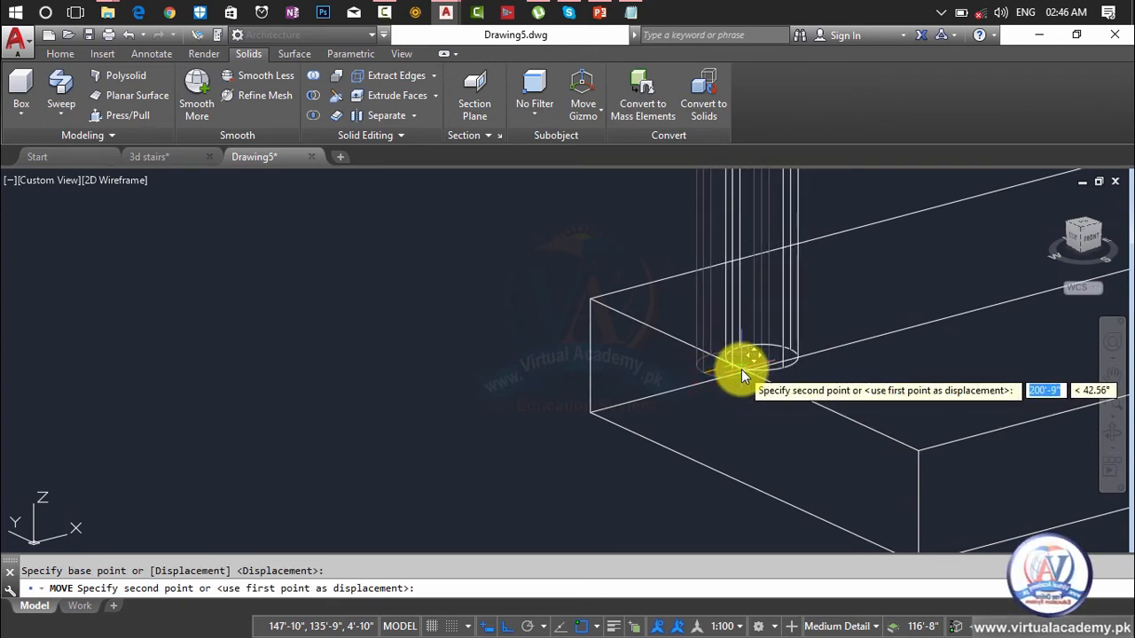
{"action": "scroll", "coordinate": [741, 369], "scroll_direction": "up", "scroll_amount": 2}
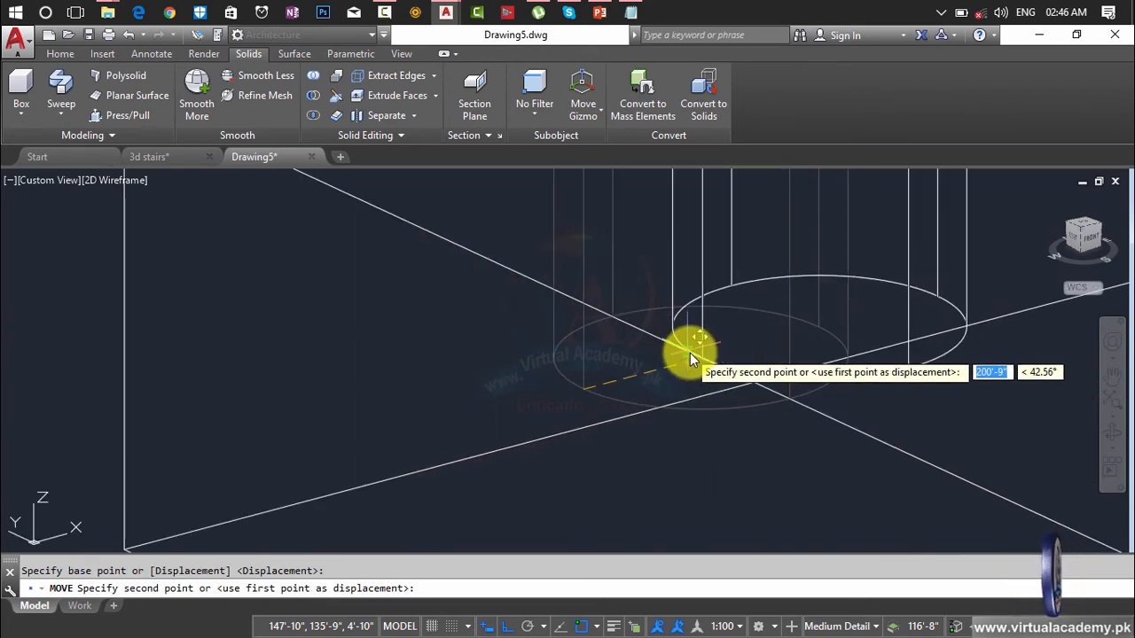
{"action": "left_click", "coordinate": [699, 356]}
{"action": "middle_click_drag", "start_coordinate": [699, 357], "coordinate": [656, 376]}
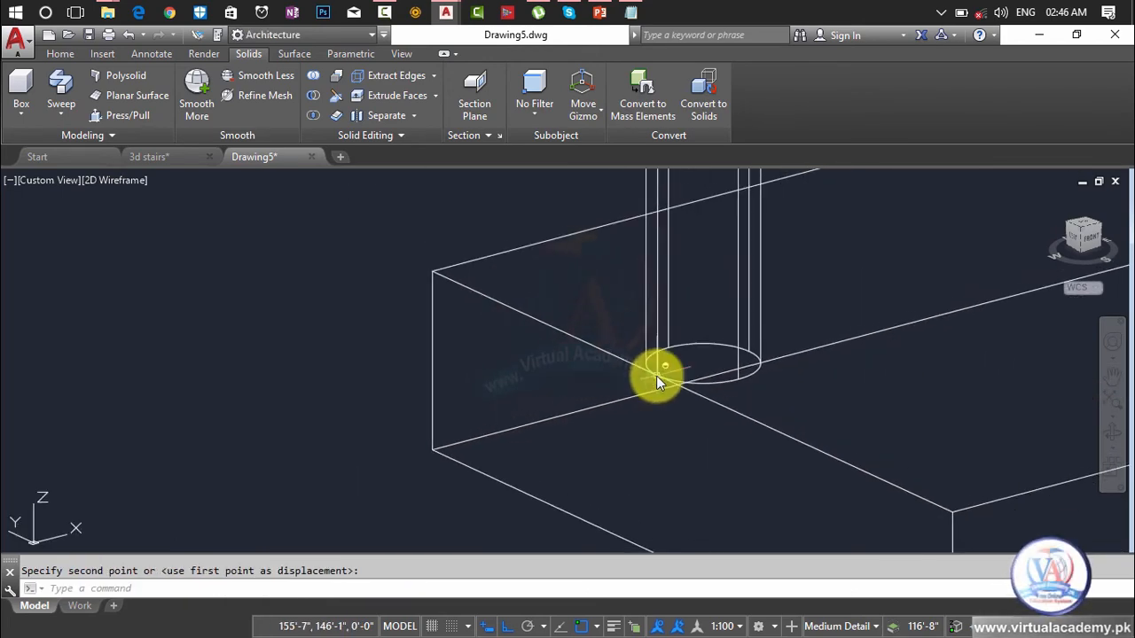
- Copy this lower-flight baluster from its outer base rim point to the same-side end edge midpoint of the second tread below the landing
{"action": "key", "text": "Escape"}
{"action": "type", "text": "c"}
{"action": "type", "text": "o"}
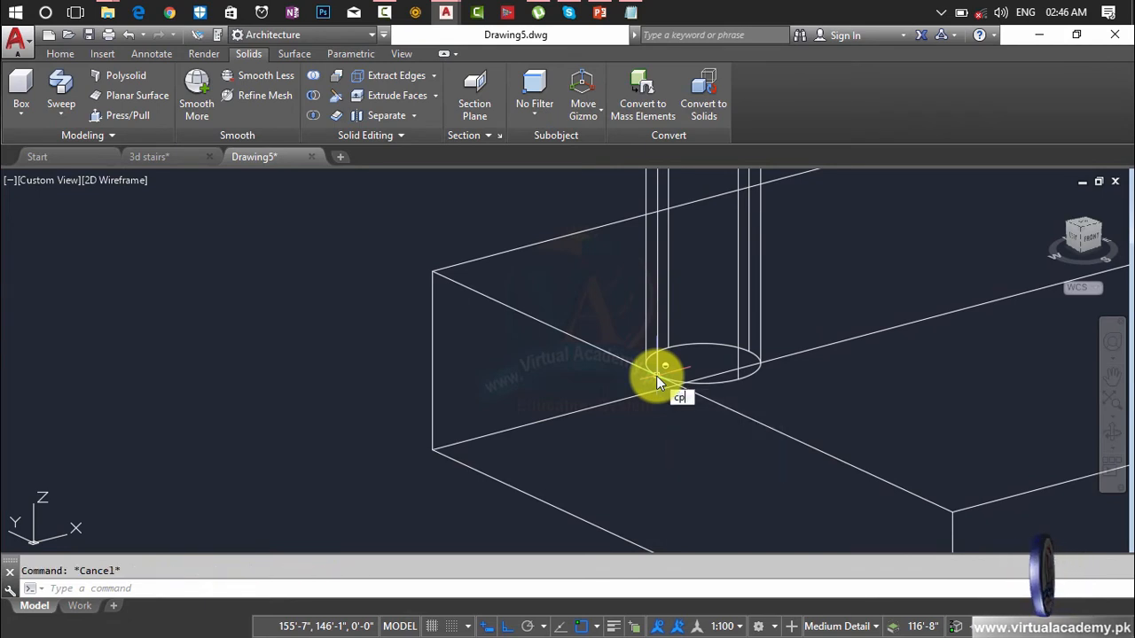
{"action": "key", "text": "Return"}
{"action": "left_click", "coordinate": [658, 357]}
{"action": "key", "text": "Return"}
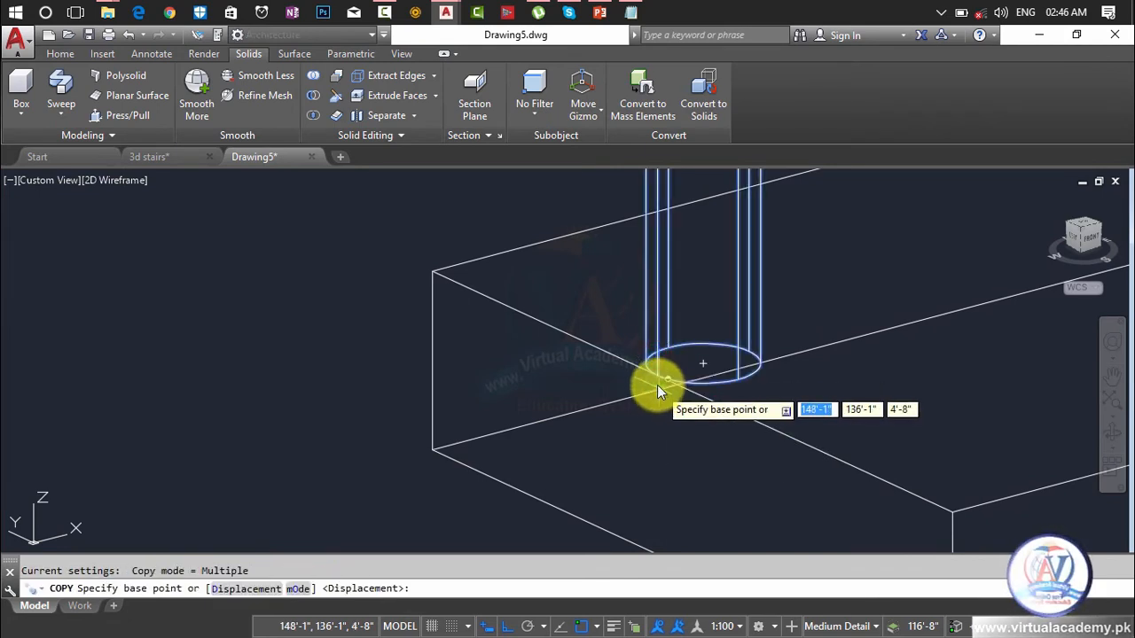
{"action": "scroll", "coordinate": [657, 383], "scroll_direction": "up", "scroll_amount": 5}
{"action": "left_click", "coordinate": [655, 361]}
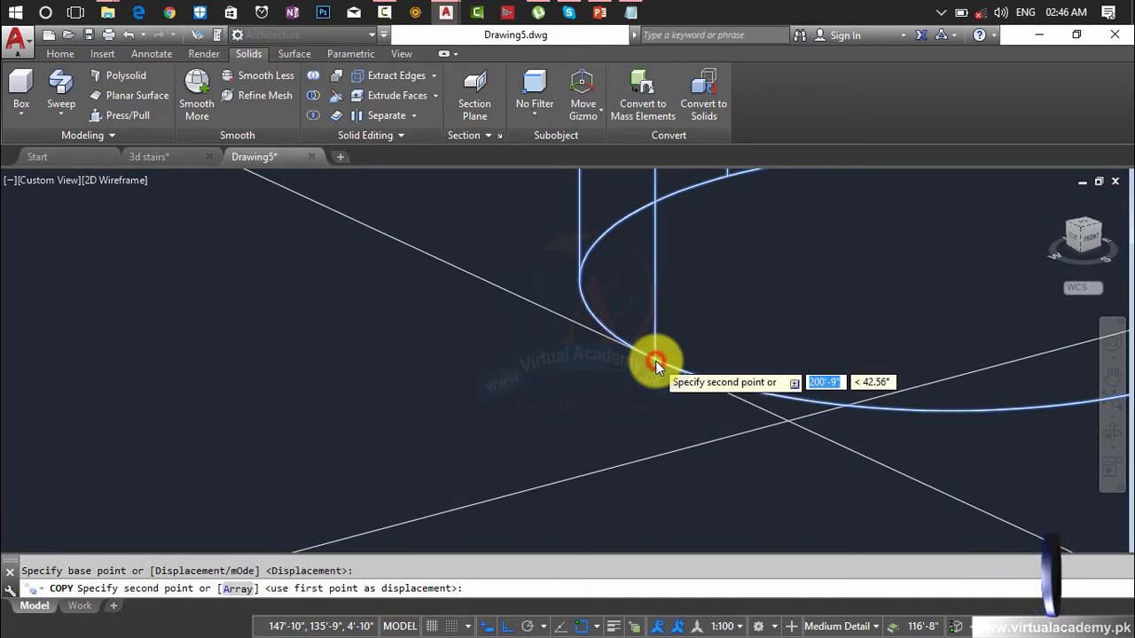
{"action": "scroll", "coordinate": [655, 361], "scroll_direction": "down", "scroll_amount": 5}
{"action": "middle_click_drag", "start_coordinate": [655, 360], "coordinate": [488, 241]}
{"action": "scroll", "coordinate": [679, 387], "scroll_direction": "down", "scroll_amount": 5}
{"action": "middle_click_drag", "start_coordinate": [664, 380], "coordinate": [378, 114]}
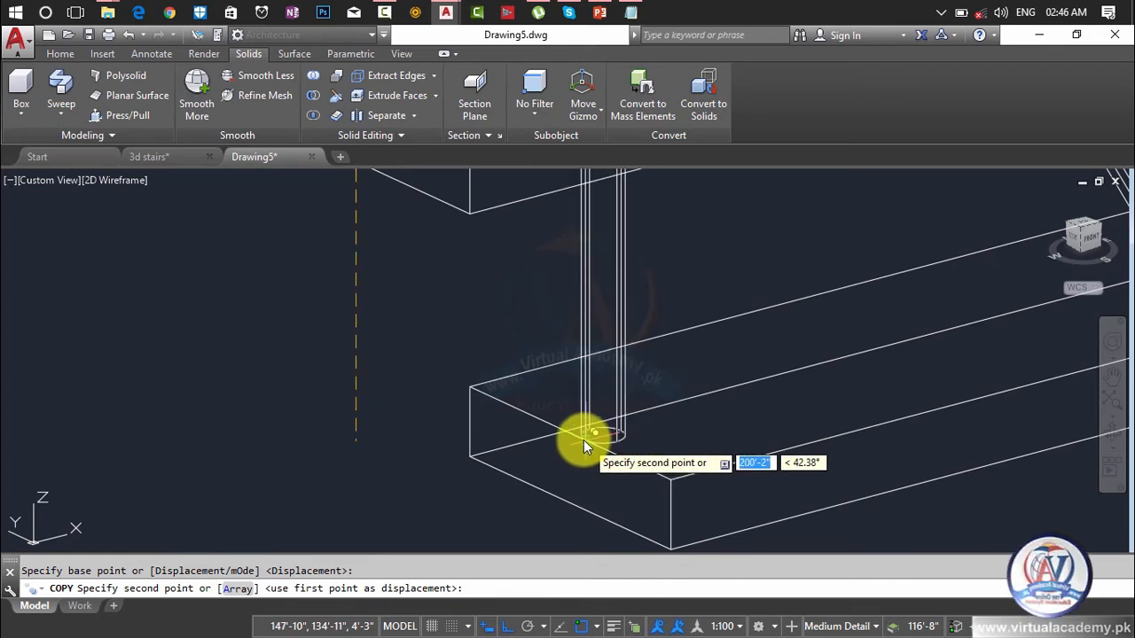
{"action": "left_click", "coordinate": [573, 436]}
- Place further copies of the lower-flight baluster on the same-side end edge midpoints of the remaining treads down the flight, and end the copying
{"action": "scroll", "coordinate": [537, 261], "scroll_direction": "down", "scroll_amount": 3}
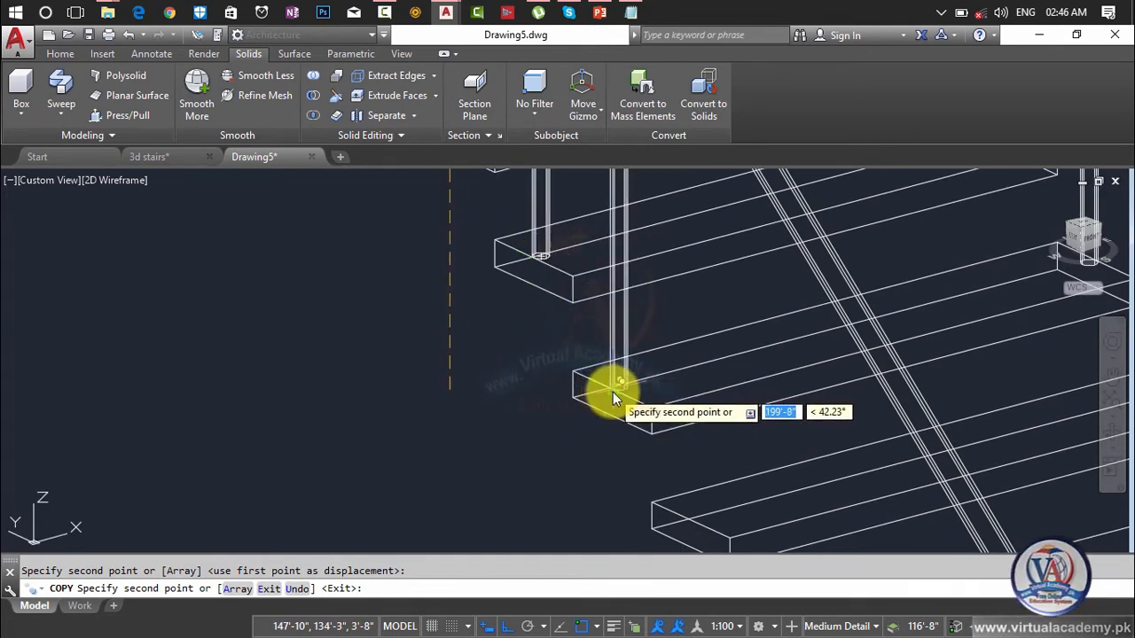
{"action": "left_click", "coordinate": [615, 392]}
{"action": "middle_click_drag", "start_coordinate": [675, 472], "coordinate": [630, 366]}
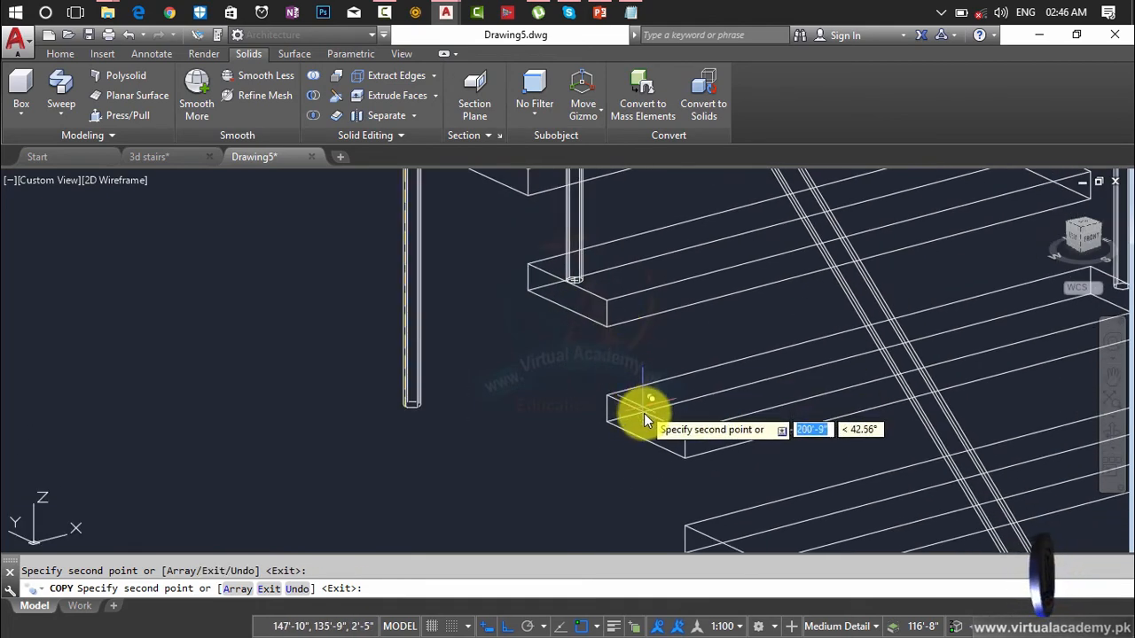
{"action": "left_click", "coordinate": [644, 416]}
{"action": "middle_click_drag", "start_coordinate": [654, 427], "coordinate": [526, 151]}
{"action": "left_click", "coordinate": [653, 328]}
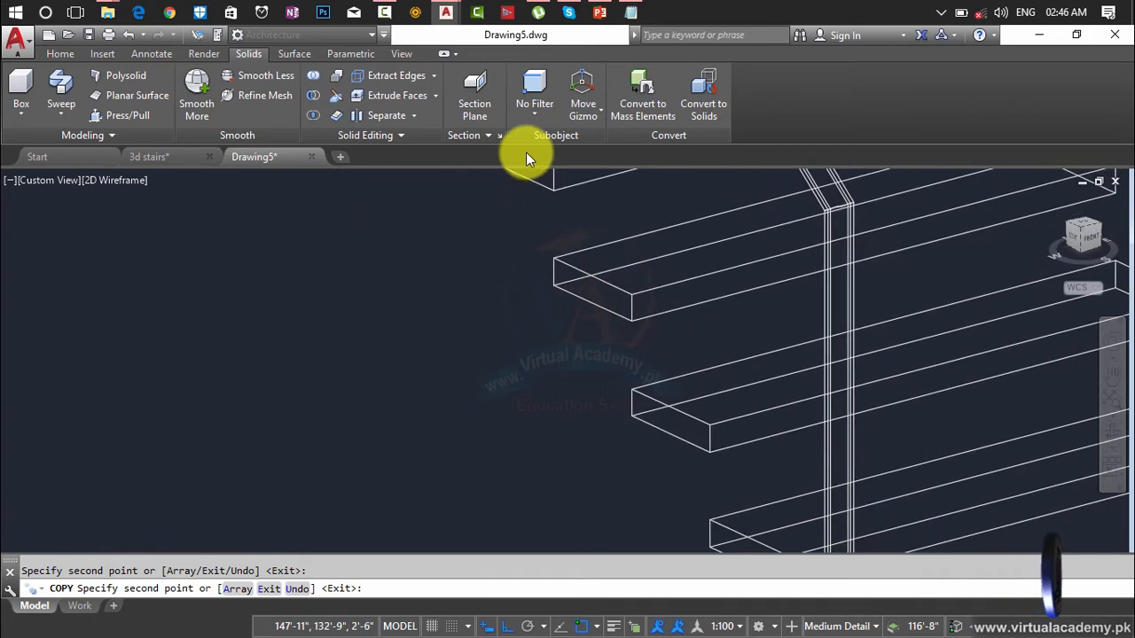
{"action": "left_click", "coordinate": [602, 282]}
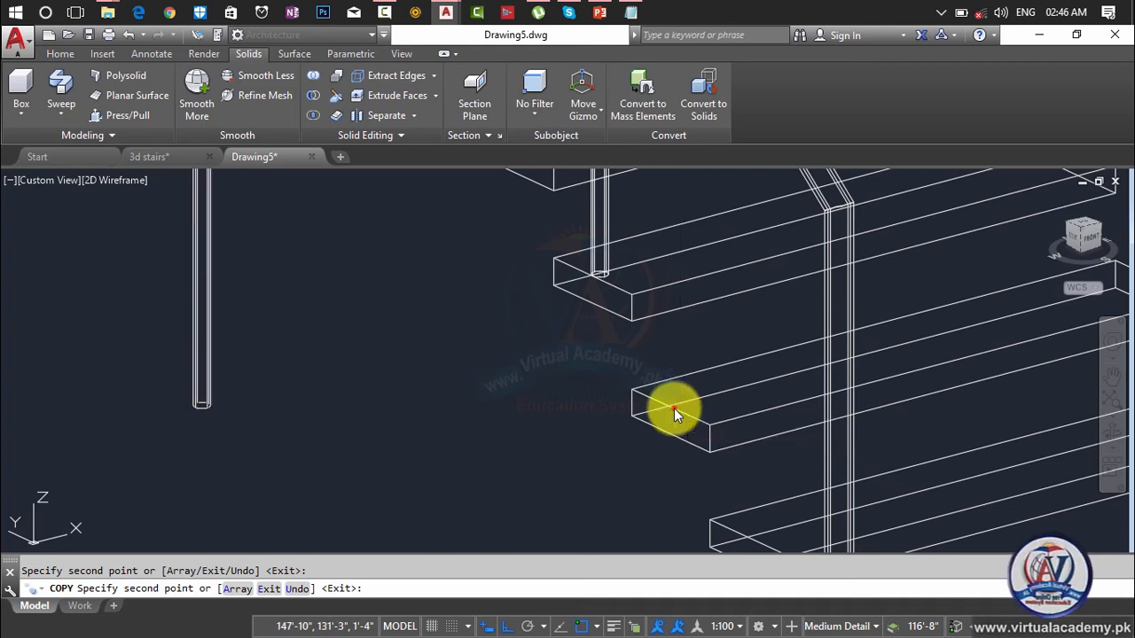
{"action": "middle_click_drag", "start_coordinate": [674, 407], "coordinate": [679, 292]}
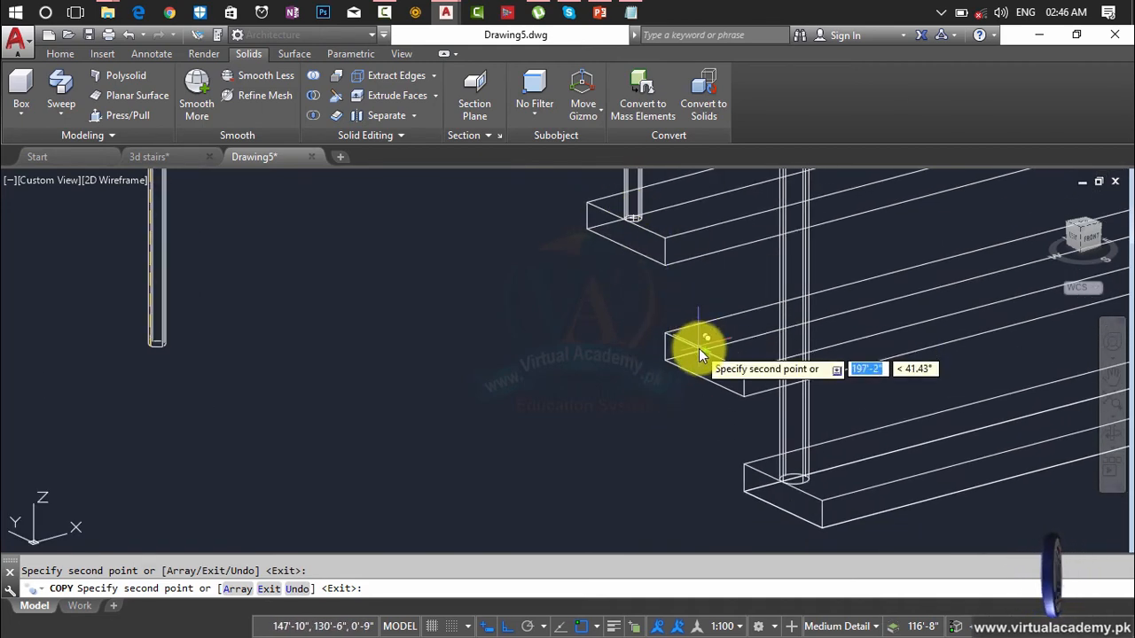
{"action": "middle_click_drag", "start_coordinate": [706, 355], "coordinate": [642, 490]}
{"action": "key", "text": "Escape"}
{"action": "scroll", "coordinate": [648, 260], "scroll_direction": "down", "scroll_amount": 5}
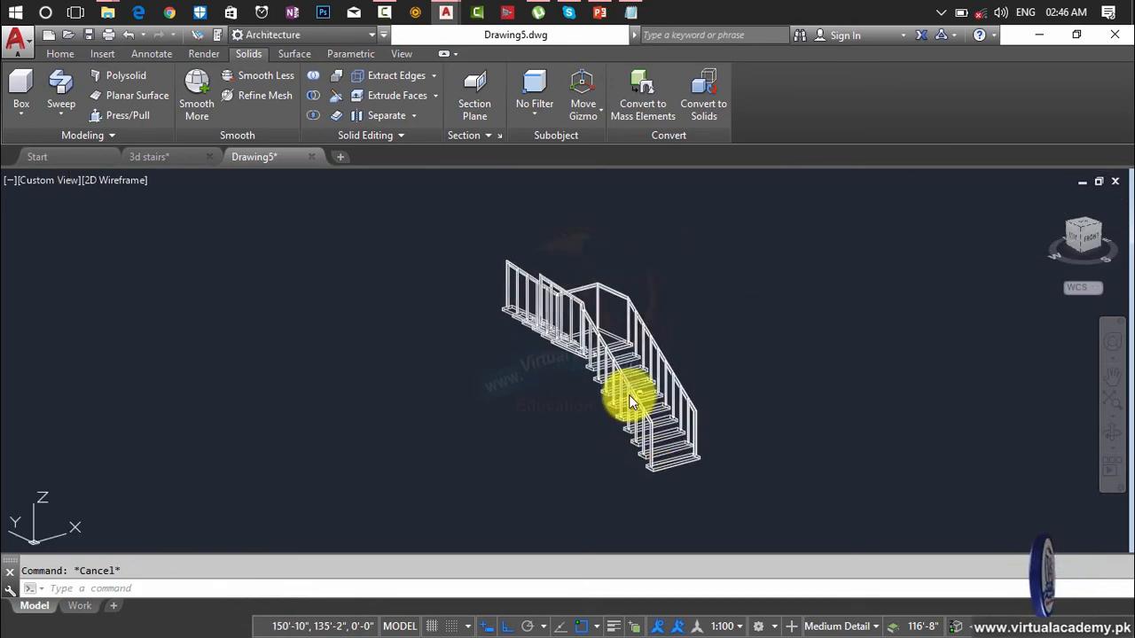
- Show the staircase in the Realistic visual style and inspect where the balusters meet the sloping handrail
{"action": "left_click", "coordinate": [139, 181]}
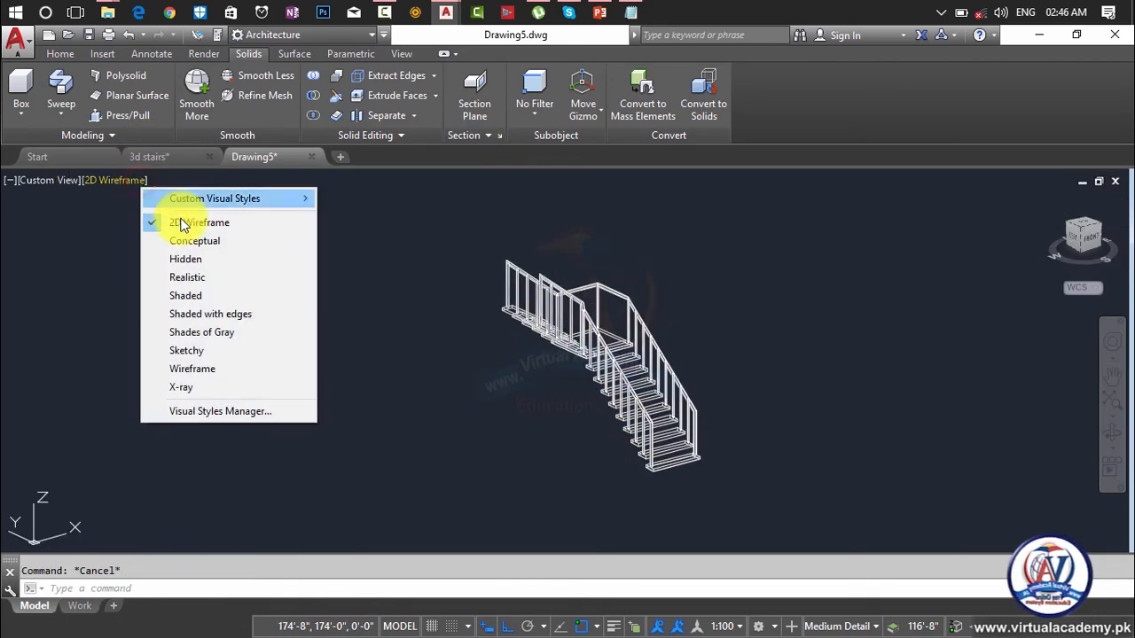
{"action": "left_click", "coordinate": [205, 276]}
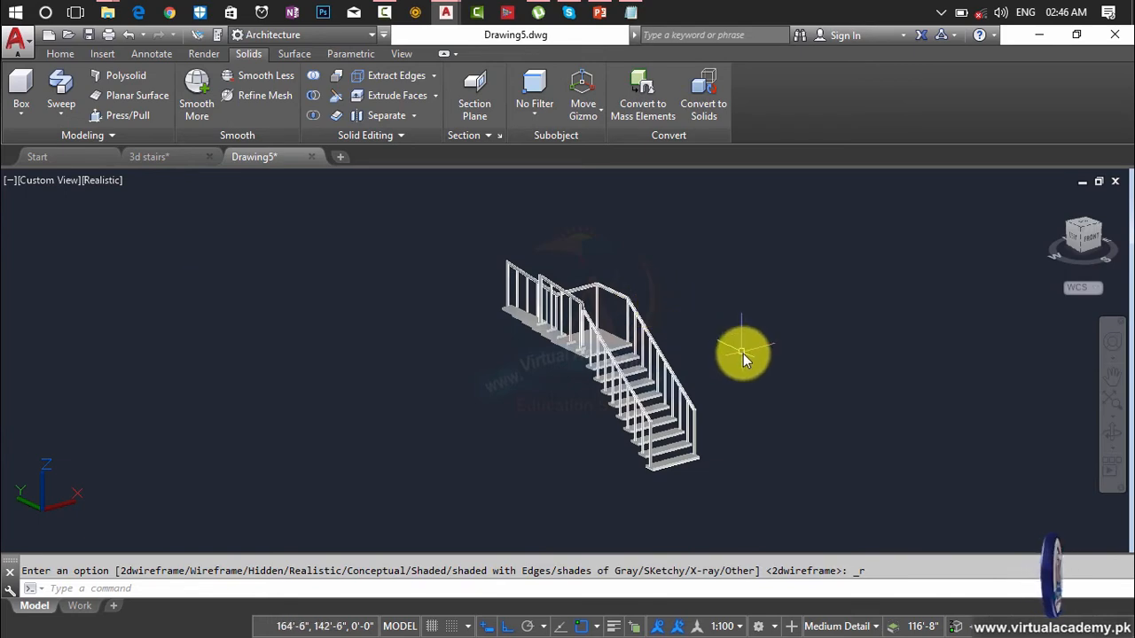
{"action": "middle_click_drag", "start_coordinate": [717, 352], "coordinate": [603, 370], "text": "shift"}
{"action": "scroll", "coordinate": [603, 371], "scroll_direction": "up", "scroll_amount": 10}
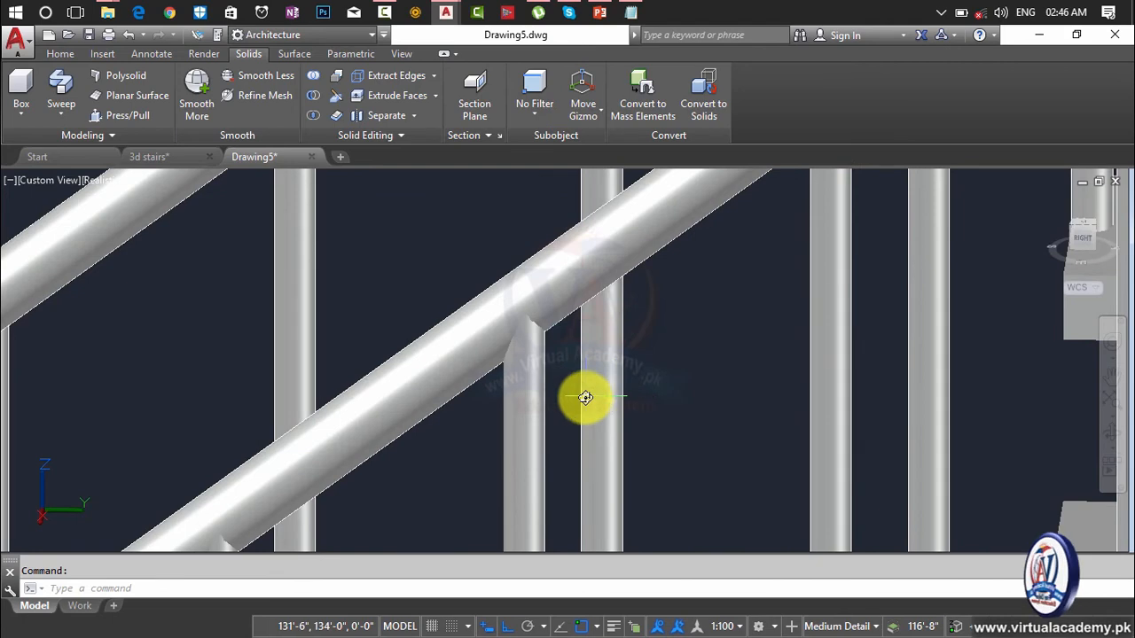
{"action": "middle_click_drag", "start_coordinate": [585, 397], "coordinate": [843, 460], "text": "shift"}
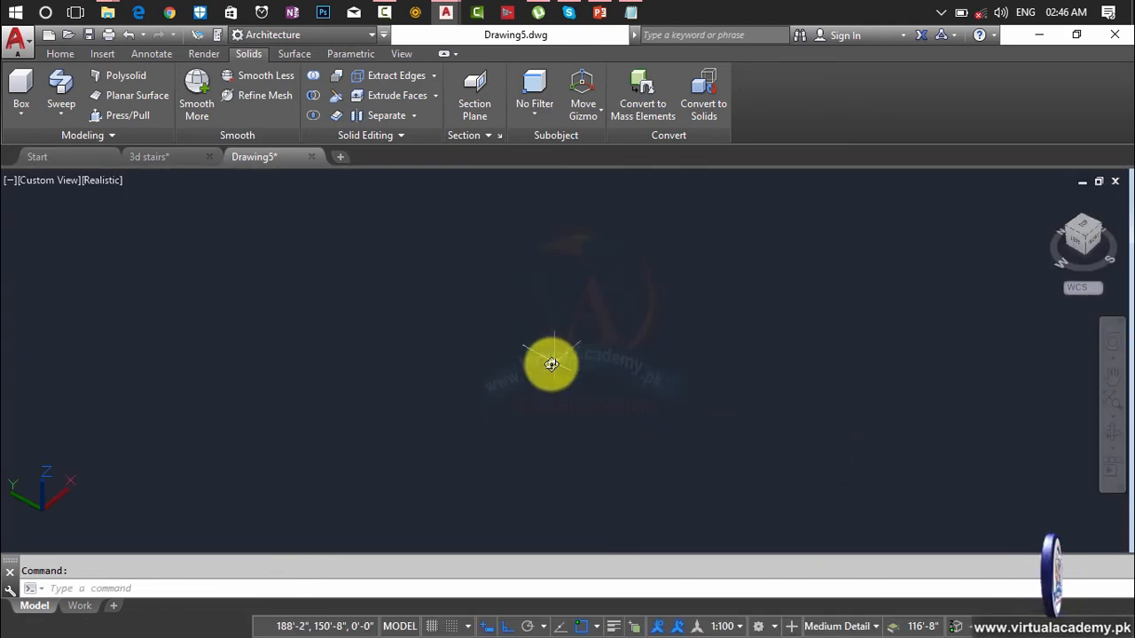
- Bring the whole drawing back into view and examine the railing around the landing and both flights from several sides
{"action": "type", "text": "z"}
{"action": "key", "text": "Return"}
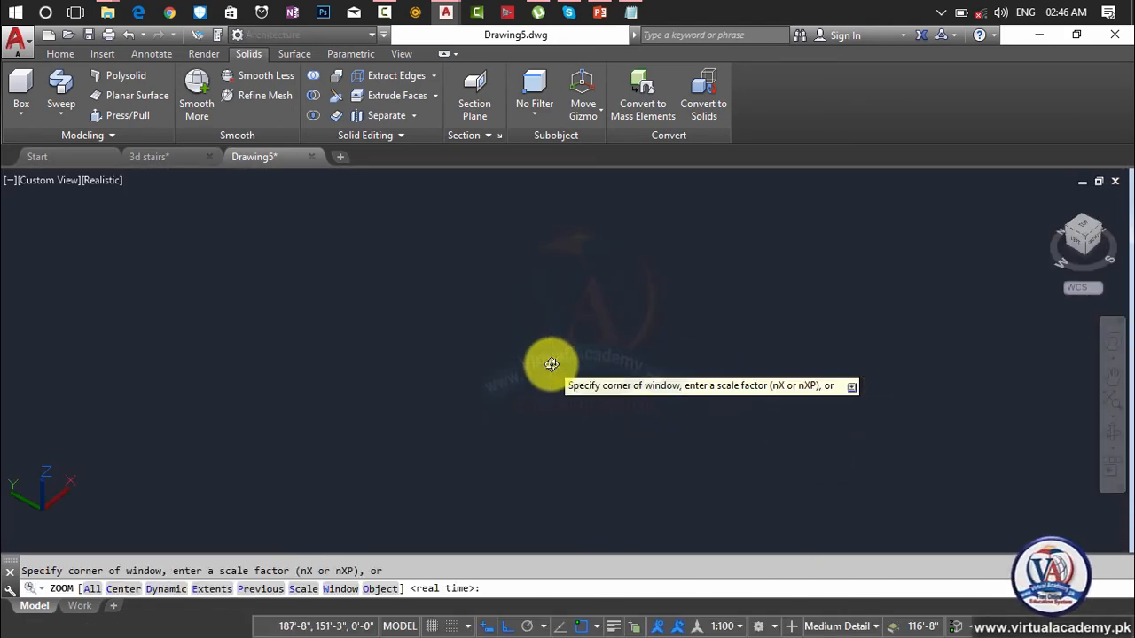
{"action": "type", "text": "a"}
{"action": "key", "text": "Return"}
{"action": "scroll", "coordinate": [553, 283], "scroll_direction": "up", "scroll_amount": 6}
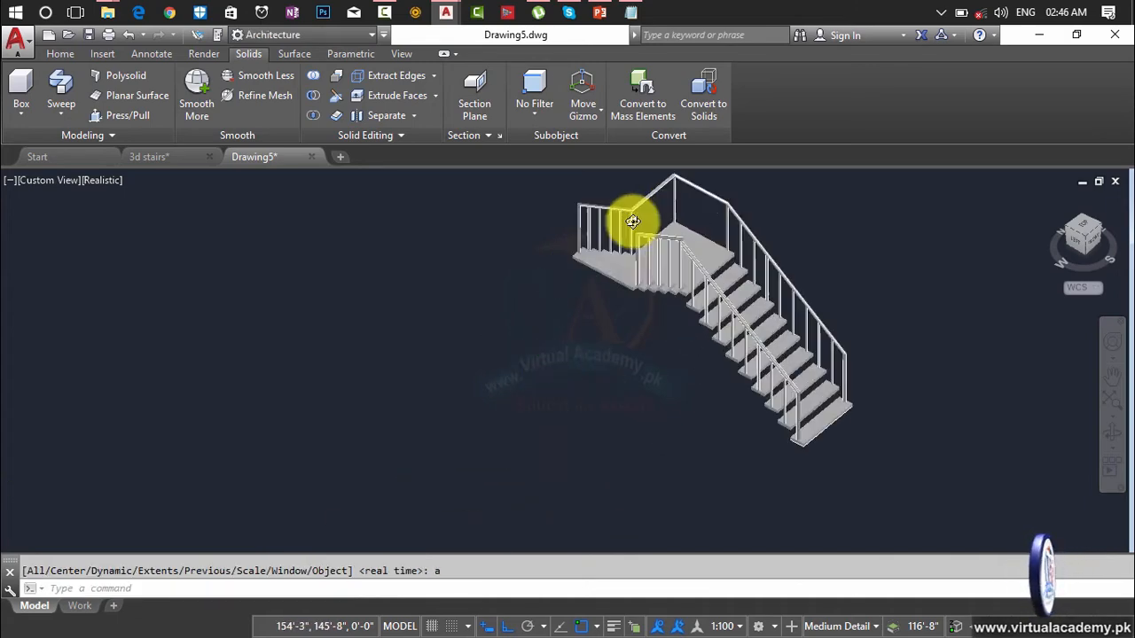
{"action": "scroll", "coordinate": [688, 246], "scroll_direction": "down", "scroll_amount": 2}
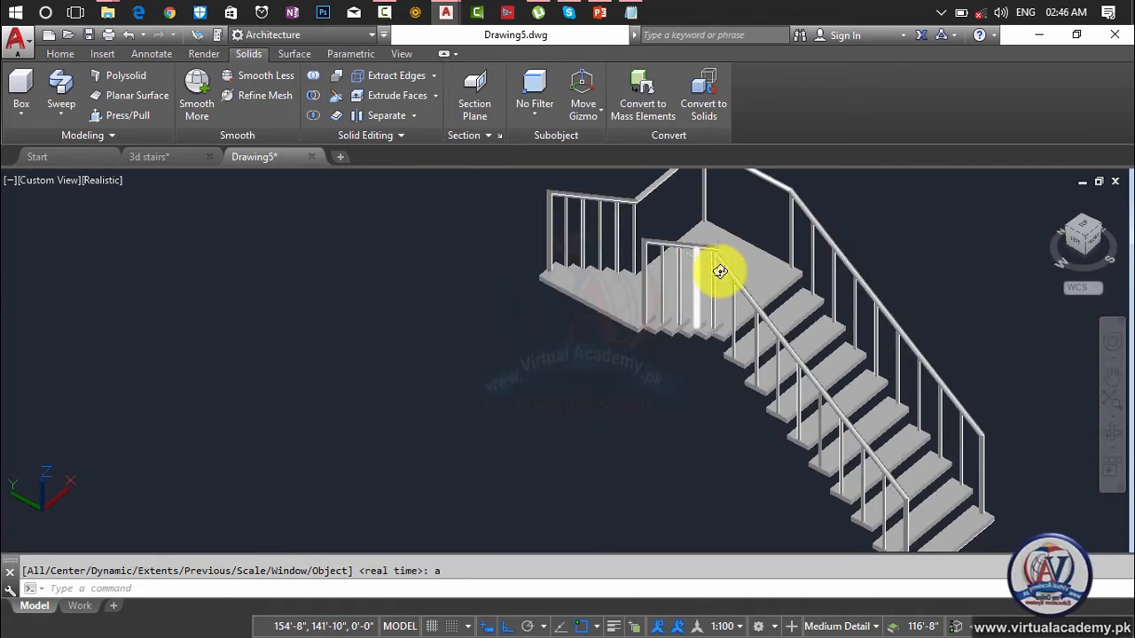
{"action": "middle_click_drag", "start_coordinate": [720, 272], "coordinate": [647, 282], "text": "shift"}
{"action": "scroll", "coordinate": [671, 238], "scroll_direction": "up", "scroll_amount": 5}
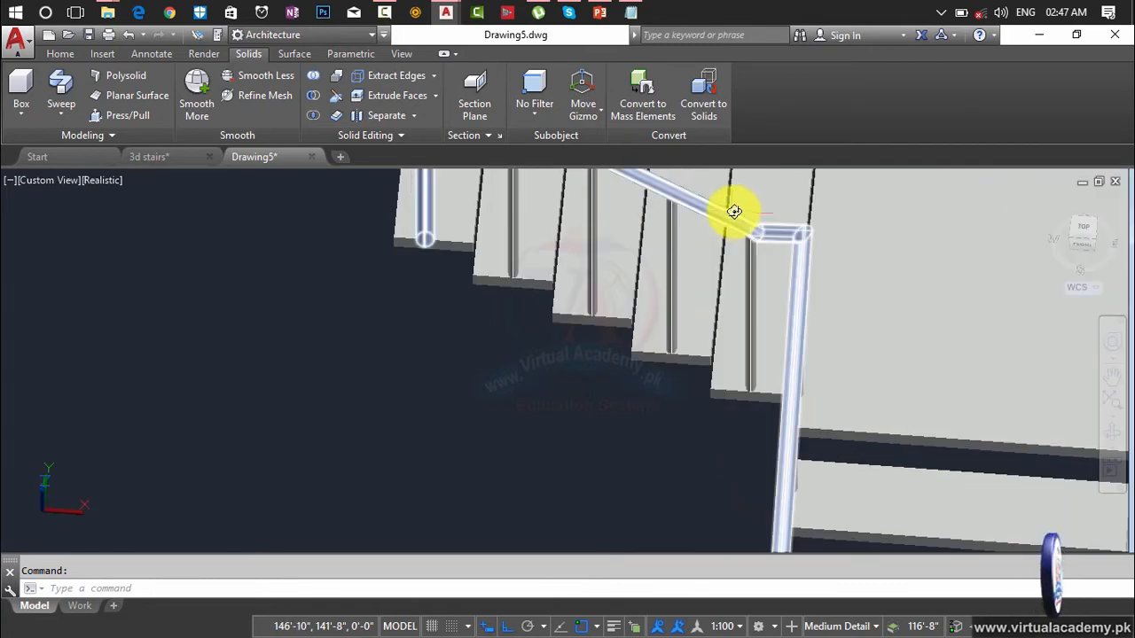
{"action": "scroll", "coordinate": [734, 211], "scroll_direction": "up", "scroll_amount": 2}
{"action": "middle_click_drag", "start_coordinate": [820, 235], "coordinate": [551, 249], "text": "shift"}
{"action": "scroll", "coordinate": [599, 271], "scroll_direction": "up", "scroll_amount": 4}
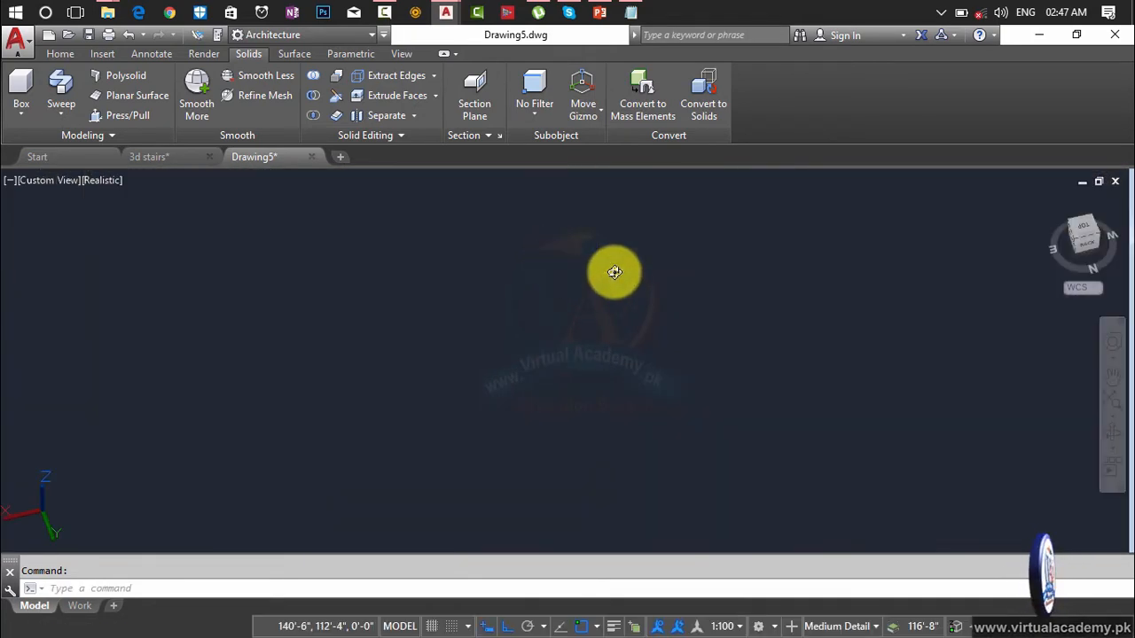
{"action": "middle_click", "coordinate": [614, 272]}
{"action": "middle_click", "coordinate": [614, 272]}
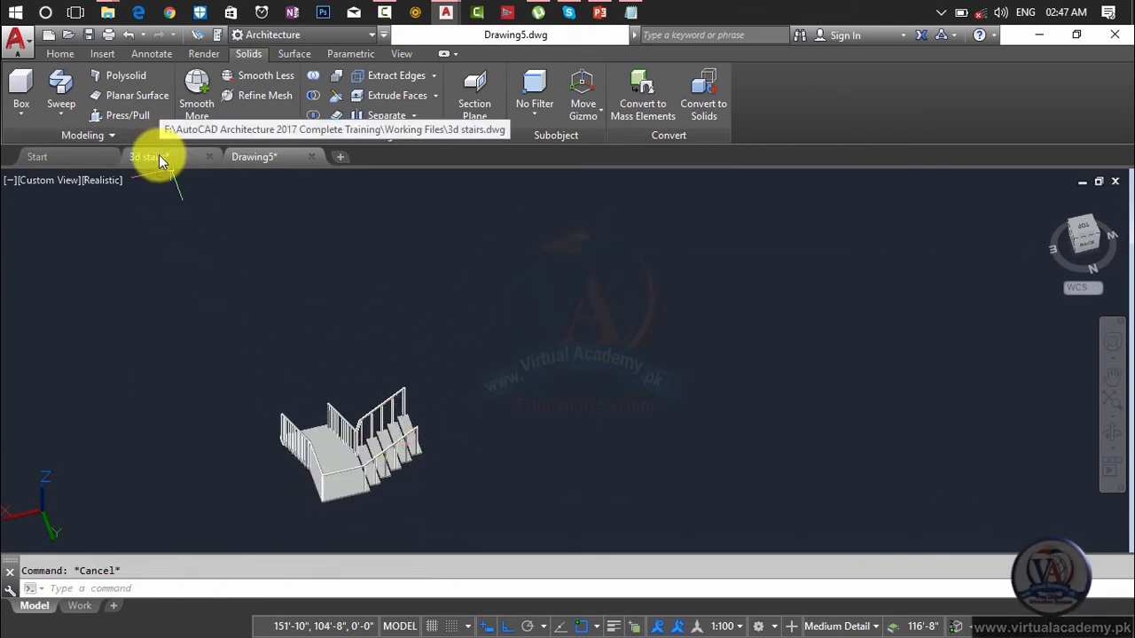
- Open the recent drawing Testing 02 and show its house model in a 3D view
{"action": "left_click", "coordinate": [91, 157]}
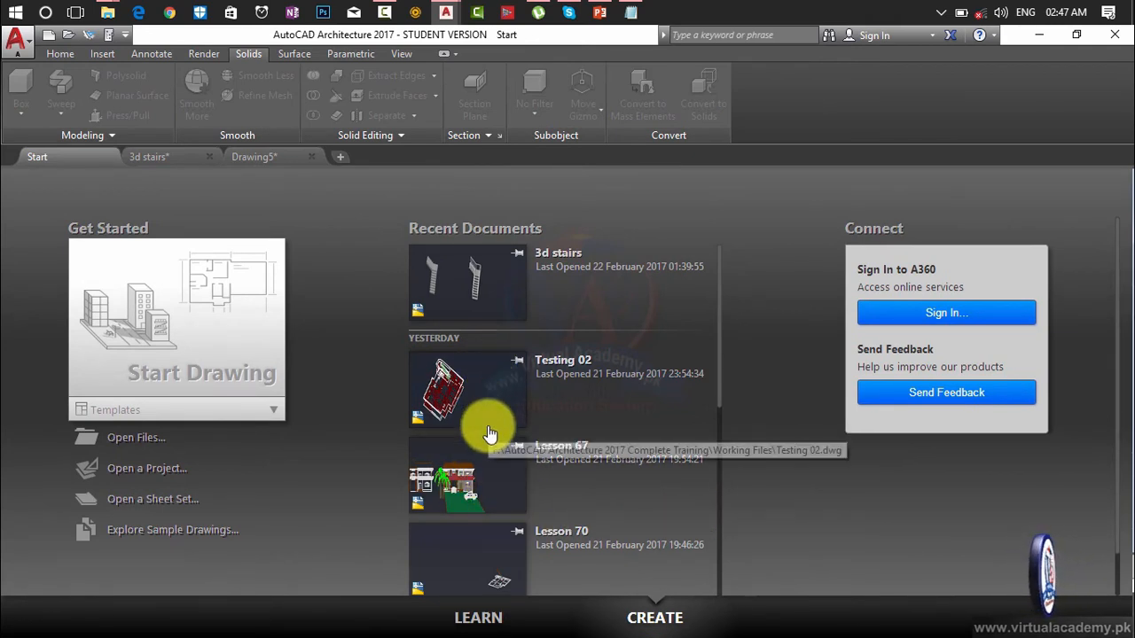
{"action": "left_click", "coordinate": [475, 393]}
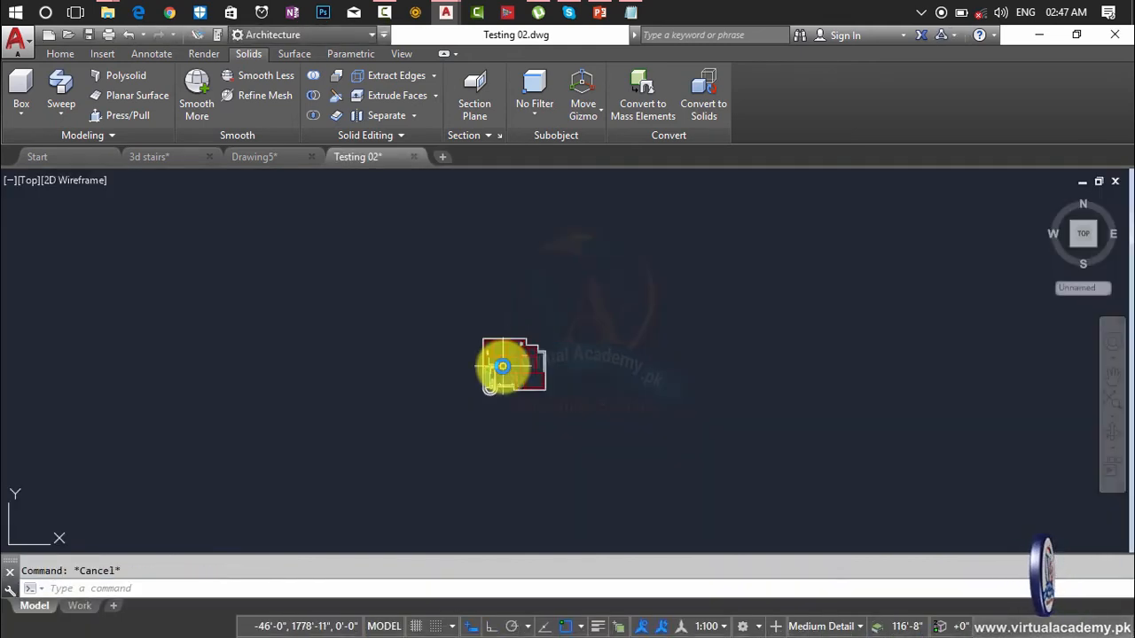
{"action": "scroll", "coordinate": [503, 366], "scroll_direction": "up", "scroll_amount": 6}
{"action": "scroll", "coordinate": [503, 366], "scroll_direction": "down", "scroll_amount": 2}
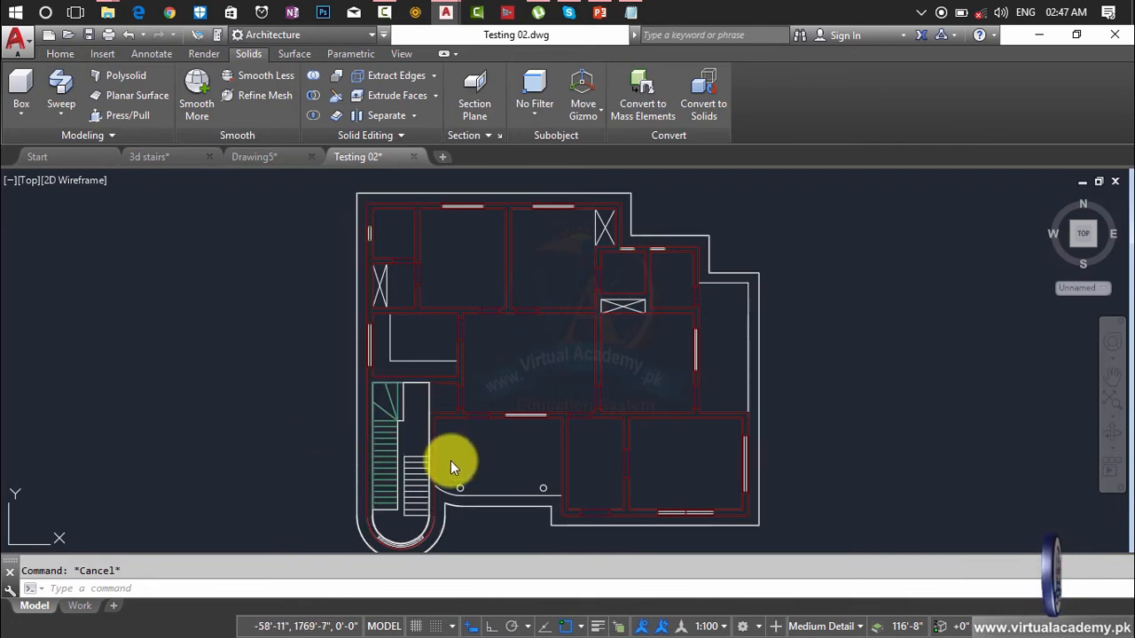
{"action": "middle_click_drag", "start_coordinate": [451, 467], "coordinate": [1052, 173], "text": "shift"}
{"action": "left_click", "coordinate": [1045, 202]}
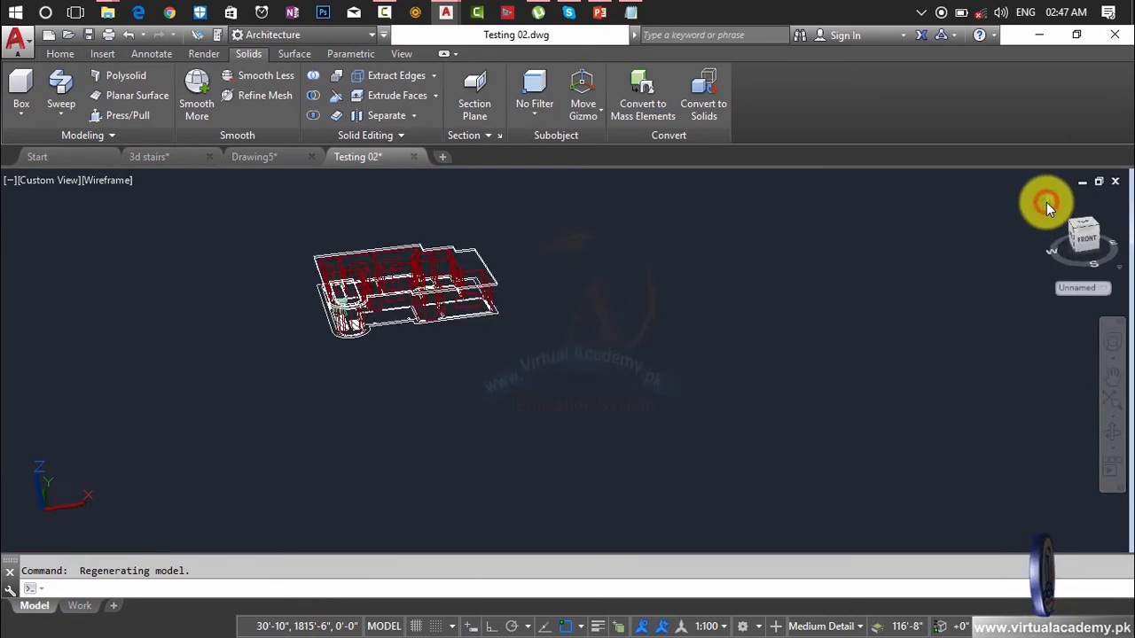
{"action": "scroll", "coordinate": [524, 427], "scroll_direction": "up", "scroll_amount": 5}
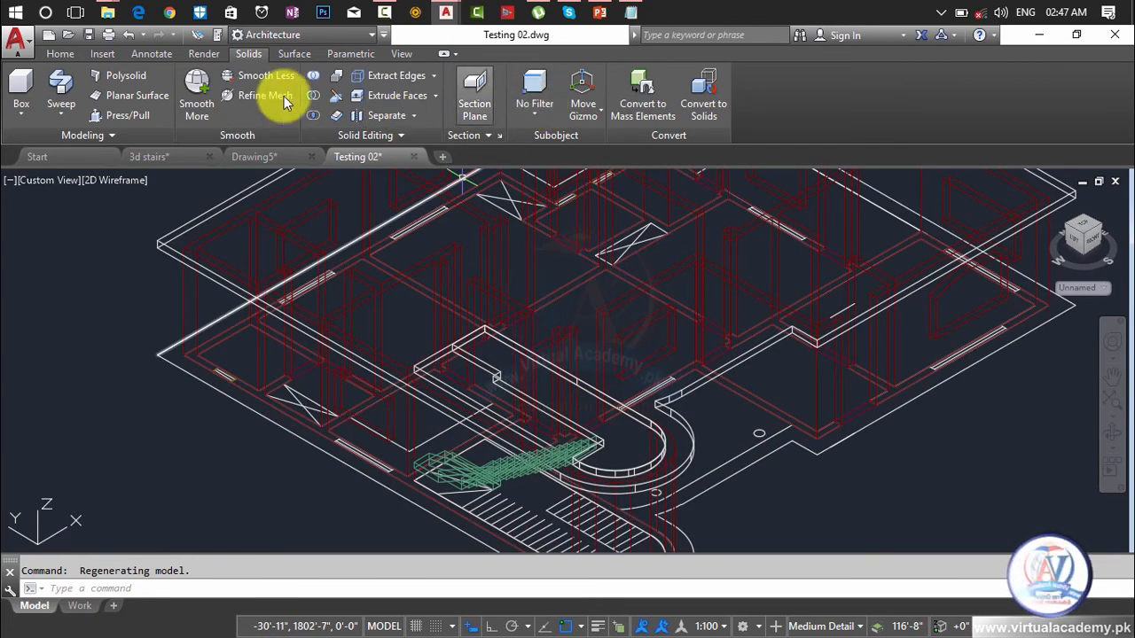
- Turn off the Walls, Windows, Roof, Drawing and door layers to isolate the green stair
{"action": "left_click", "coordinate": [60, 54]}
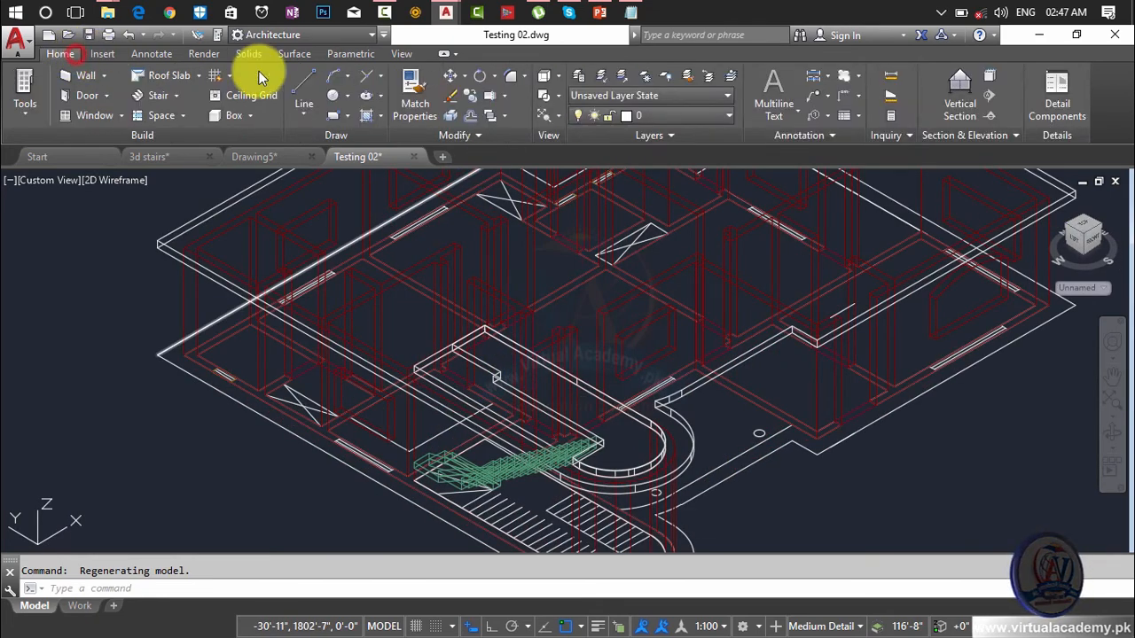
{"action": "left_click", "coordinate": [686, 113]}
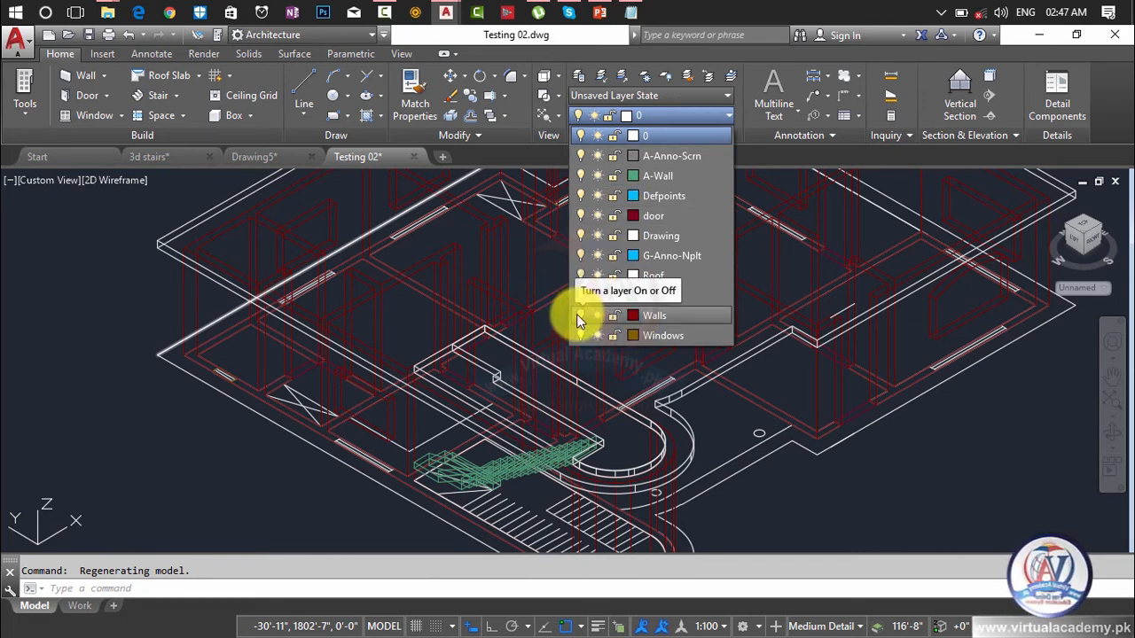
{"action": "left_click", "coordinate": [579, 317]}
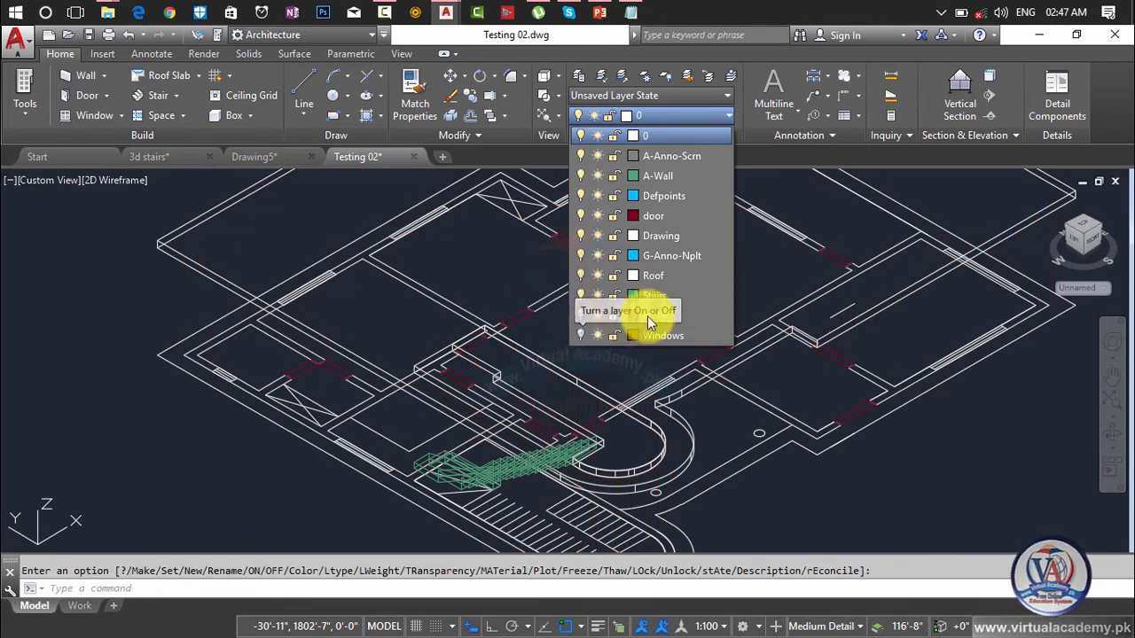
{"action": "left_click", "coordinate": [578, 275]}
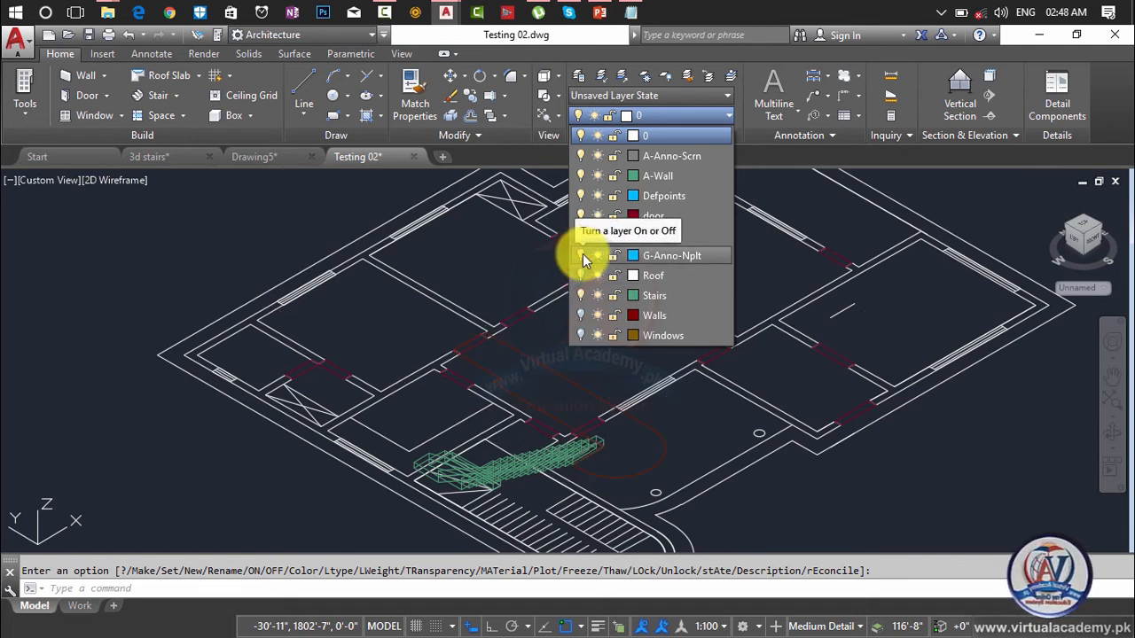
{"action": "left_click", "coordinate": [579, 237]}
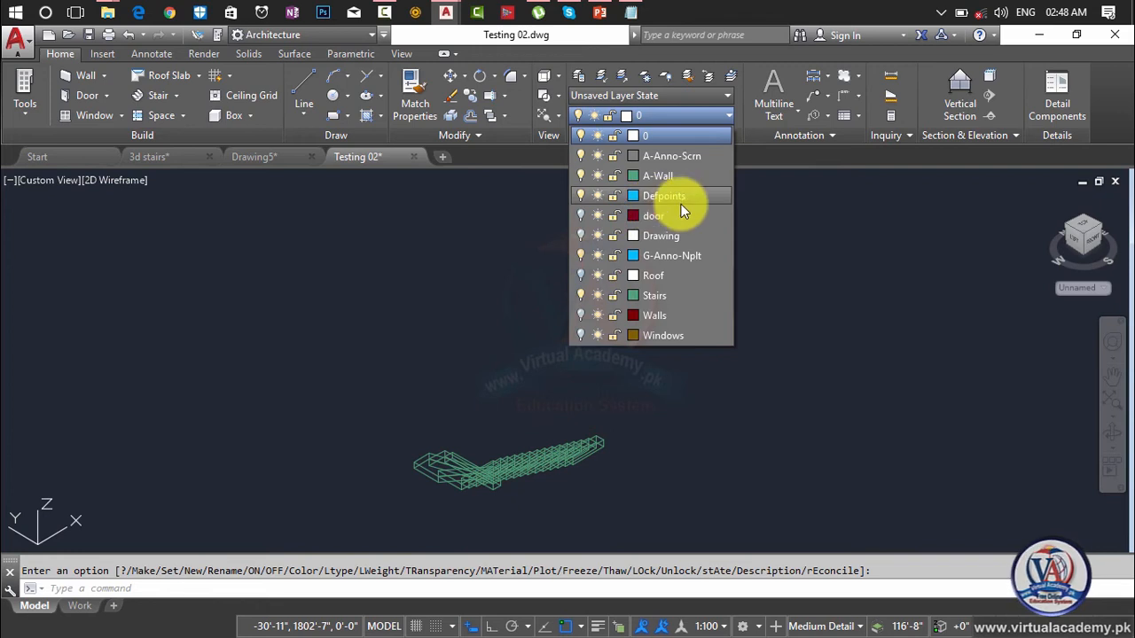
{"action": "left_click", "coordinate": [543, 398]}
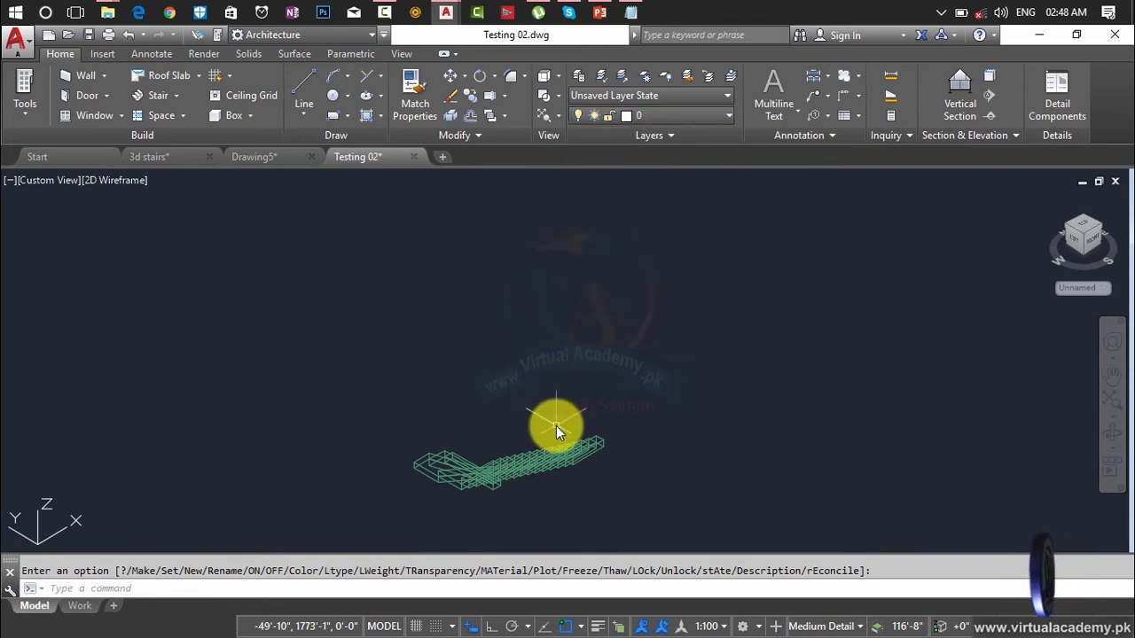
{"action": "scroll", "coordinate": [555, 425], "scroll_direction": "down", "scroll_amount": 2}
{"action": "key", "text": "Escape"}
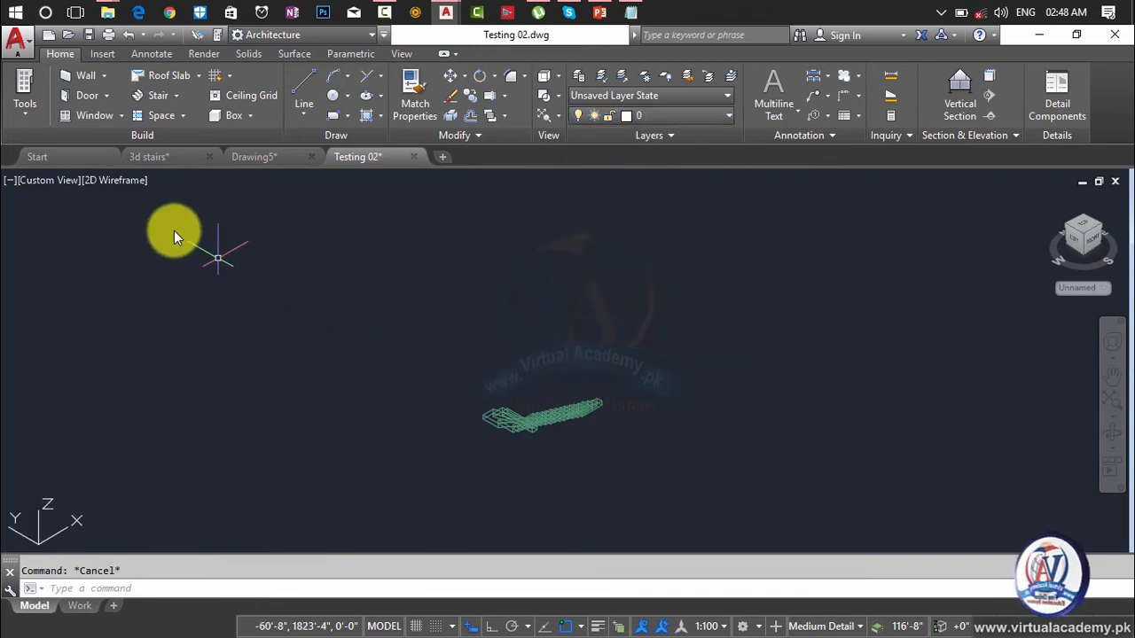
- Show the isolated stair in the Hidden visual style
{"action": "left_click", "coordinate": [119, 181]}
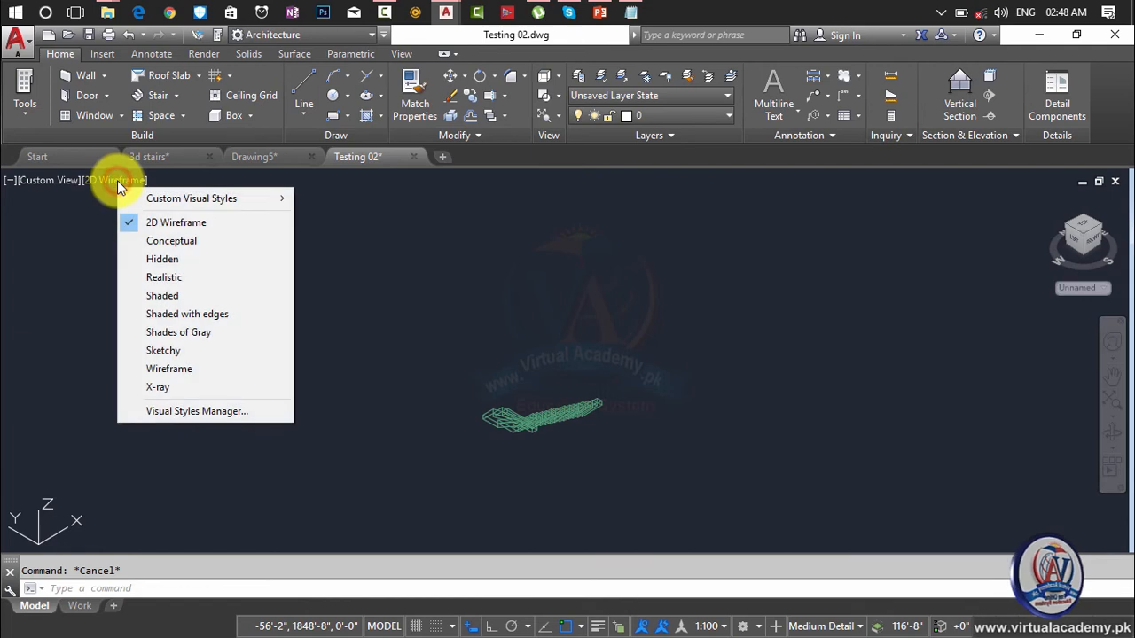
{"action": "left_click", "coordinate": [163, 265]}
{"action": "left_click", "coordinate": [166, 269]}
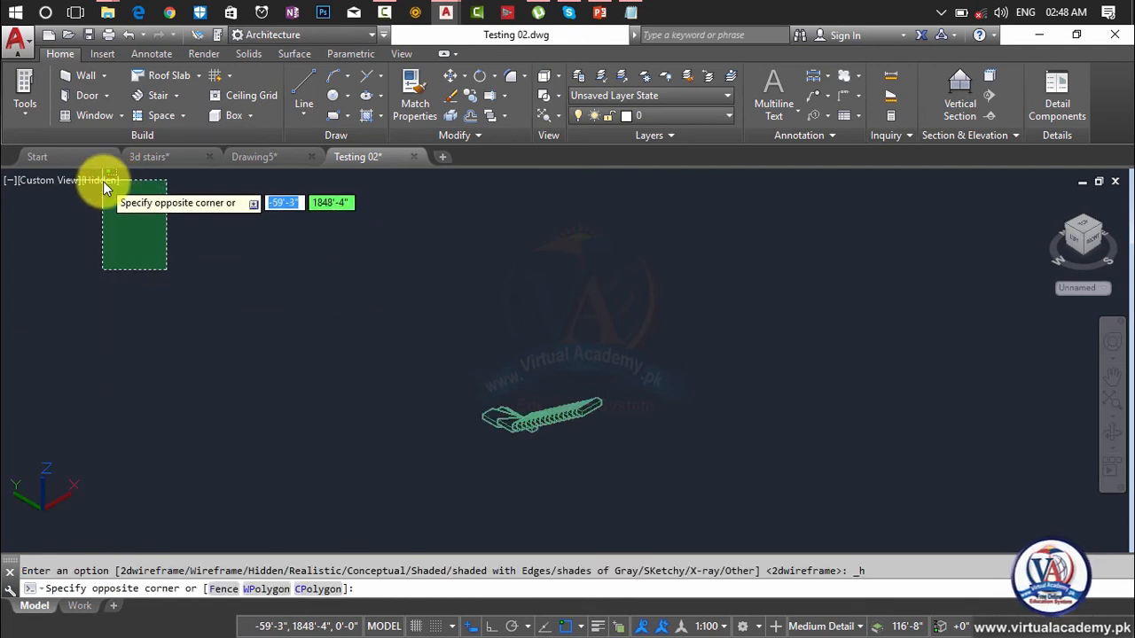
{"action": "key", "text": "Escape"}
- Set the isolated stair's visual style to Realistic and inspect its stepped profile and underside from the side
{"action": "left_click", "coordinate": [95, 180]}
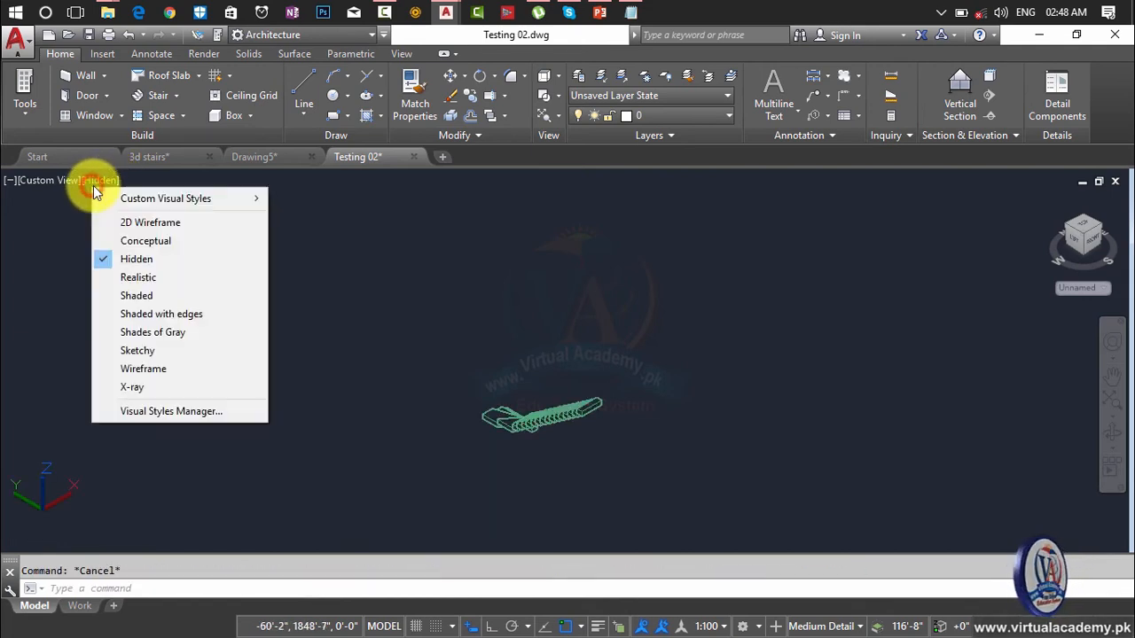
{"action": "left_click", "coordinate": [144, 277]}
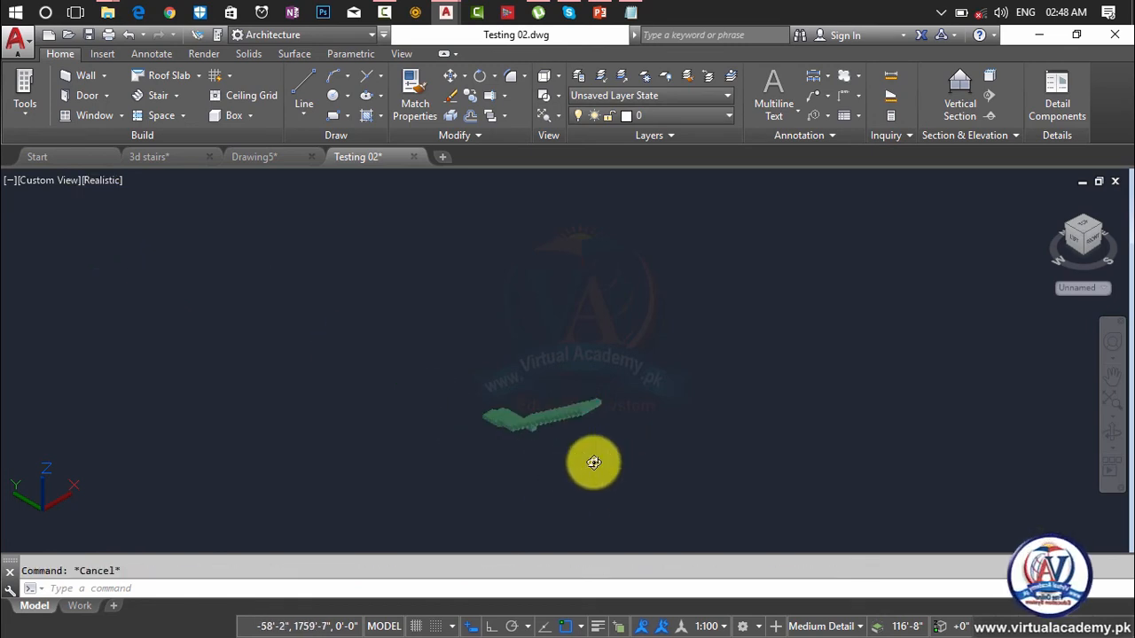
{"action": "middle_click_drag", "start_coordinate": [591, 461], "coordinate": [447, 303], "text": "shift"}
{"action": "scroll", "coordinate": [524, 245], "scroll_direction": "up", "scroll_amount": 6}
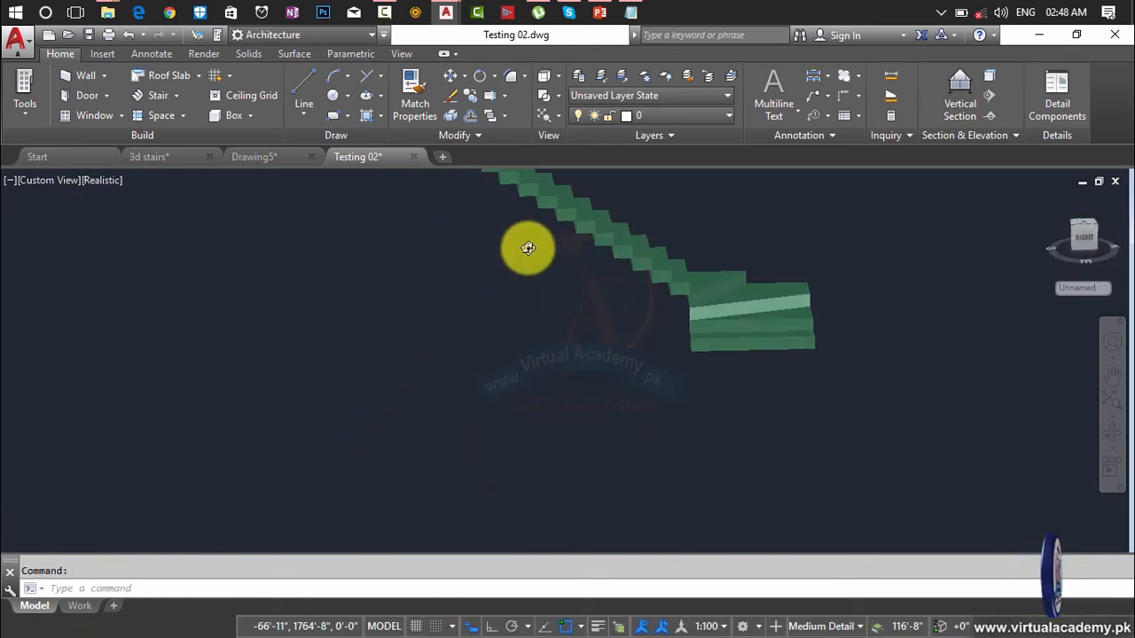
{"action": "middle_click_drag", "start_coordinate": [528, 346], "coordinate": [666, 380], "text": "shift"}
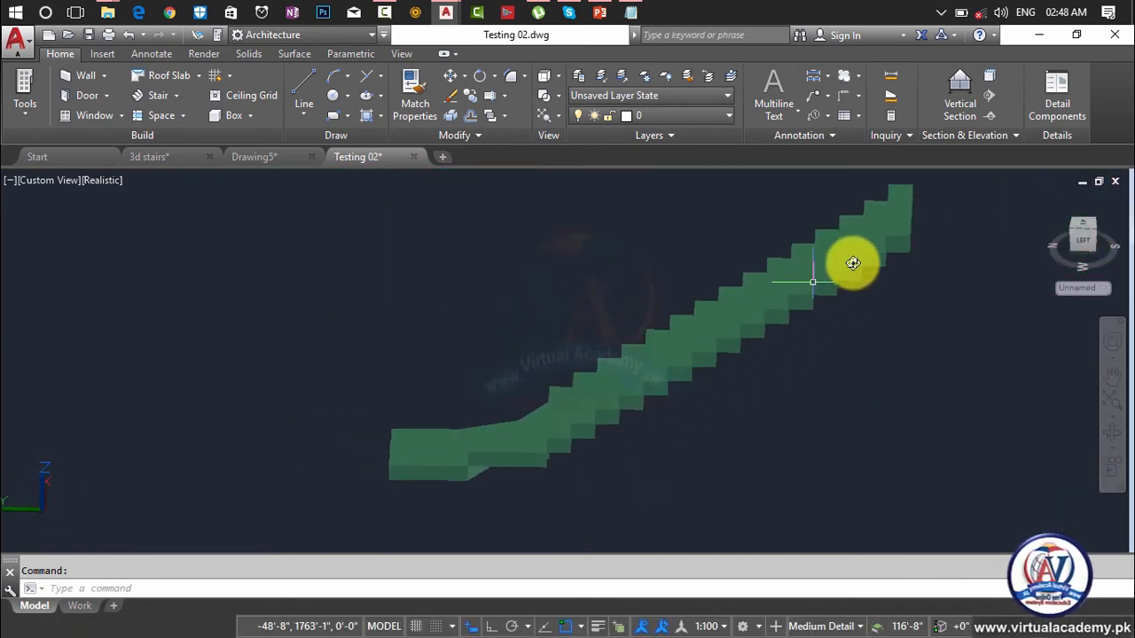
{"action": "scroll", "coordinate": [893, 245], "scroll_direction": "up", "scroll_amount": 3}
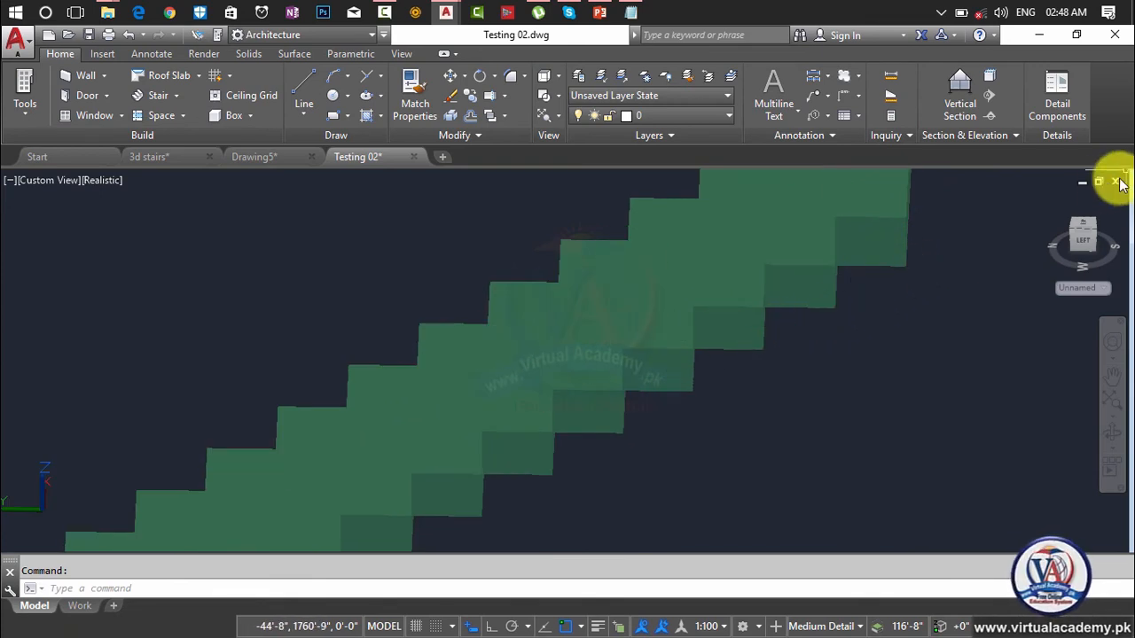
- Turn the isolated stair to a corner view, switch it to 2D Wireframe, and set its visual style back to Realistic
{"action": "left_click", "coordinate": [1049, 202]}
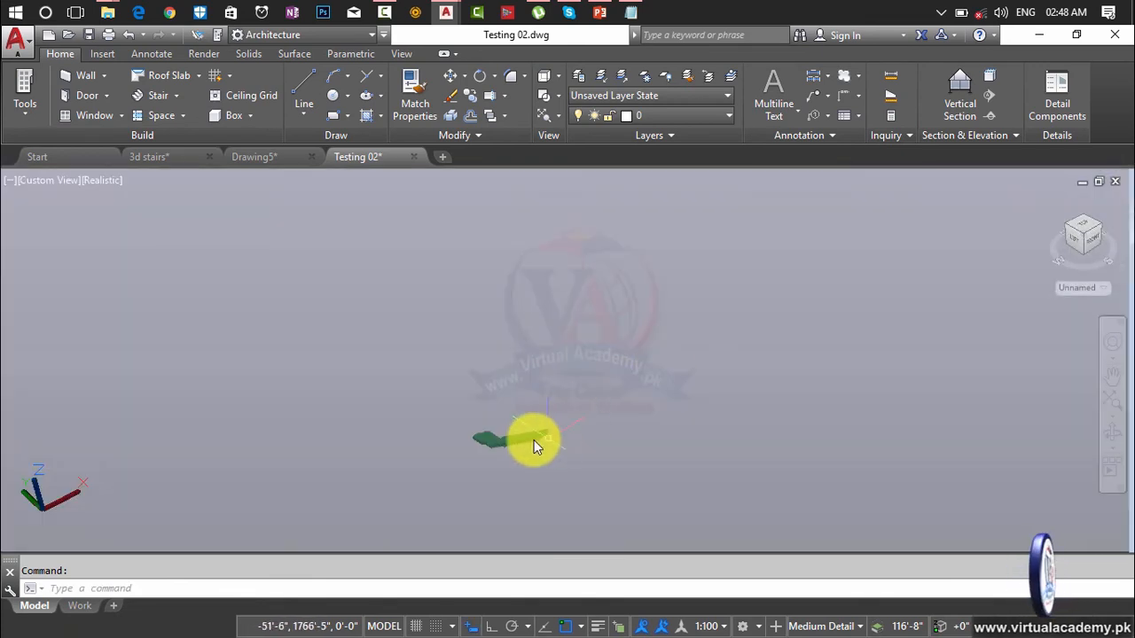
{"action": "left_click", "coordinate": [97, 180]}
{"action": "left_click", "coordinate": [133, 223]}
{"action": "left_click", "coordinate": [106, 180]}
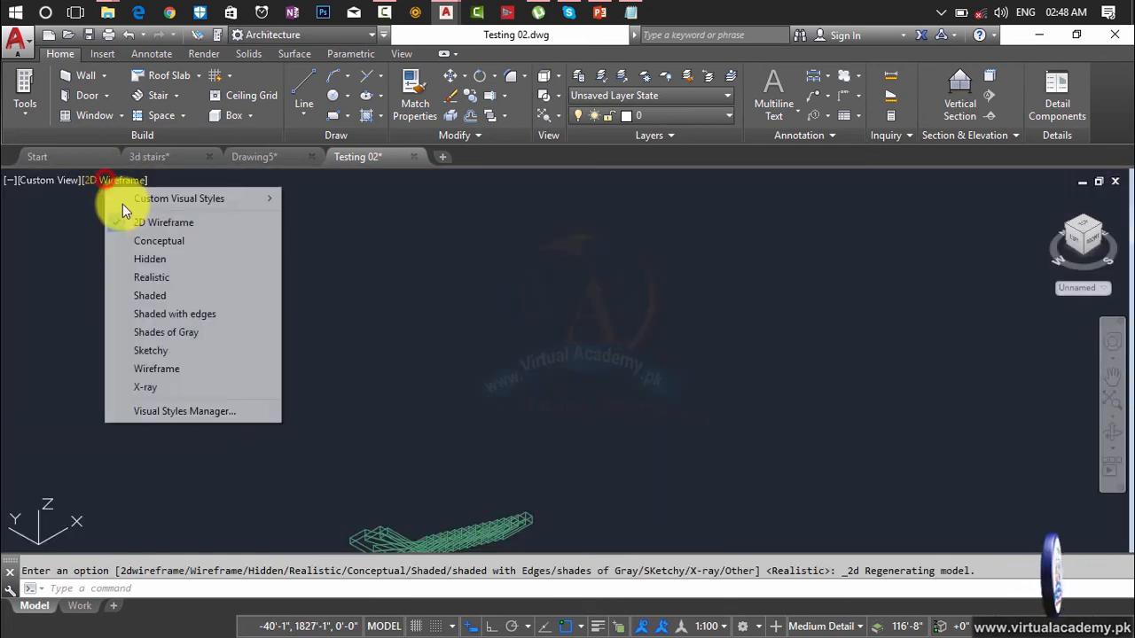
{"action": "left_click", "coordinate": [153, 276]}
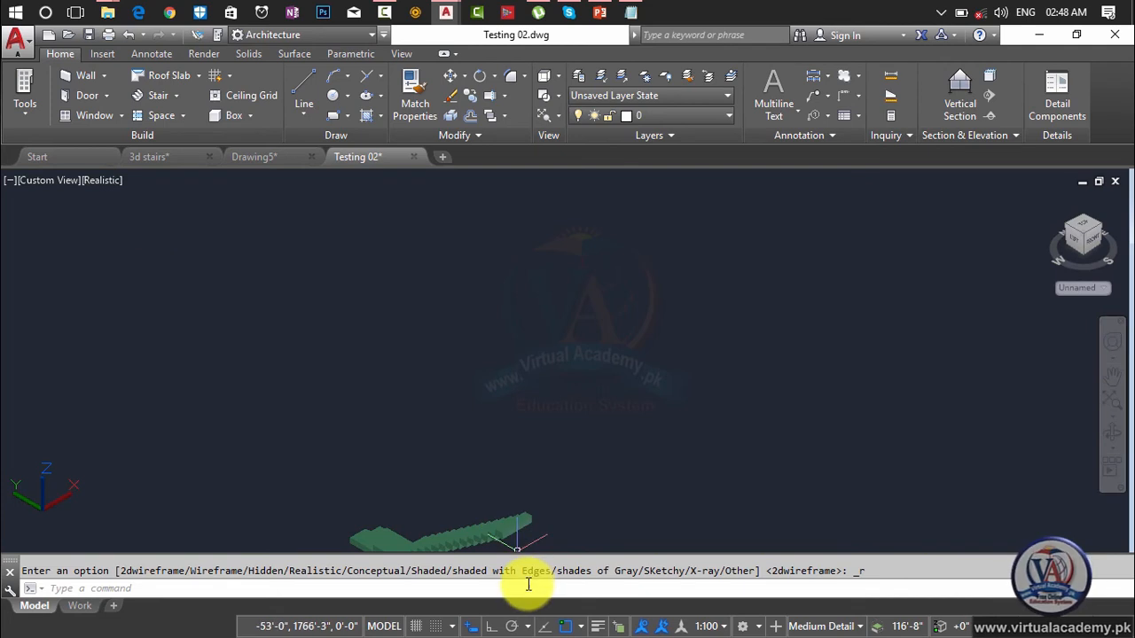
- Start a 3D polyline (3DPOLY) at the outer lower corner of an upper step on the stair's stepped underside
{"action": "scroll", "coordinate": [486, 559], "scroll_direction": "up", "scroll_amount": 1}
{"action": "scroll", "coordinate": [484, 511], "scroll_direction": "up", "scroll_amount": 7}
{"action": "middle_click_drag", "start_coordinate": [486, 514], "coordinate": [682, 251]}
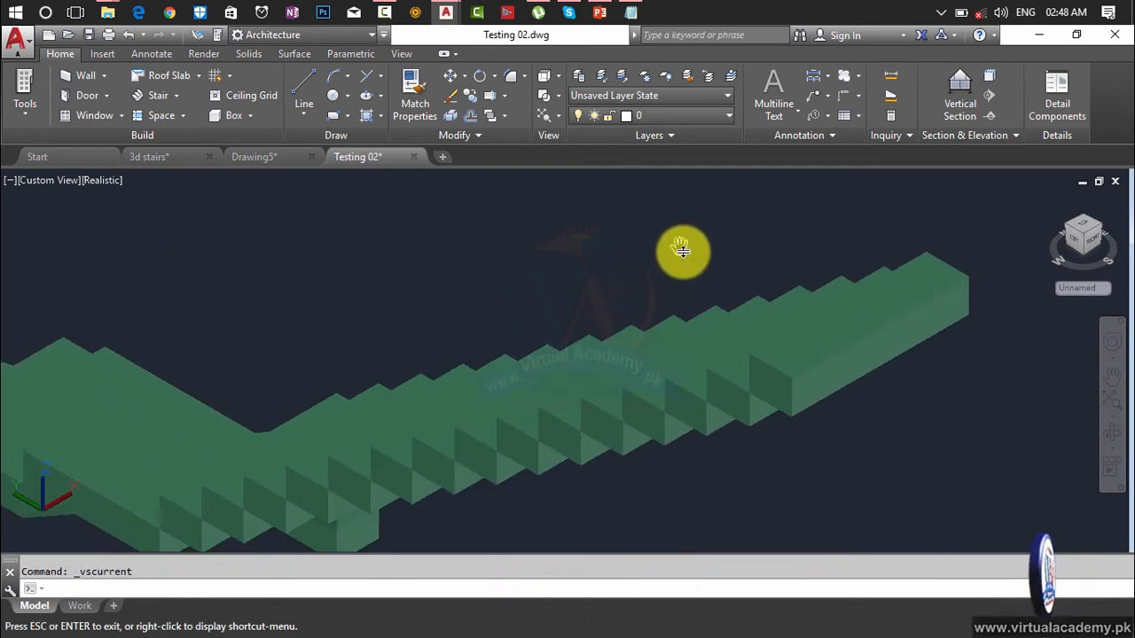
{"action": "middle_click_drag", "start_coordinate": [724, 430], "coordinate": [631, 441], "text": "shift"}
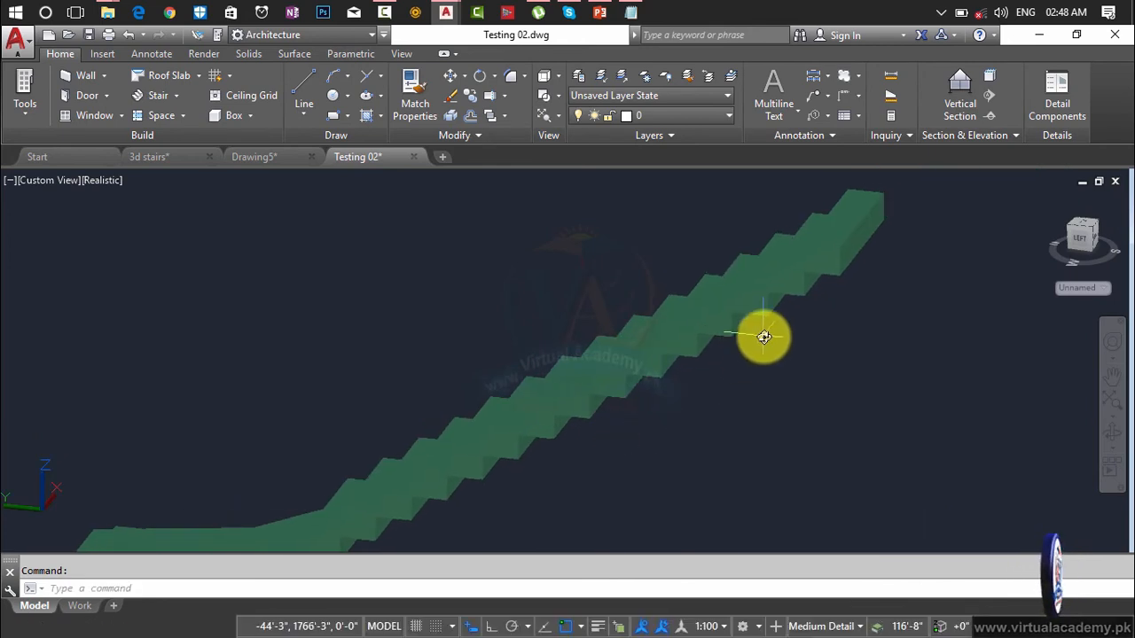
{"action": "middle_click_drag", "start_coordinate": [763, 336], "coordinate": [683, 417]}
{"action": "scroll", "coordinate": [765, 349], "scroll_direction": "up", "scroll_amount": 6}
{"action": "scroll", "coordinate": [744, 380], "scroll_direction": "up", "scroll_amount": 2}
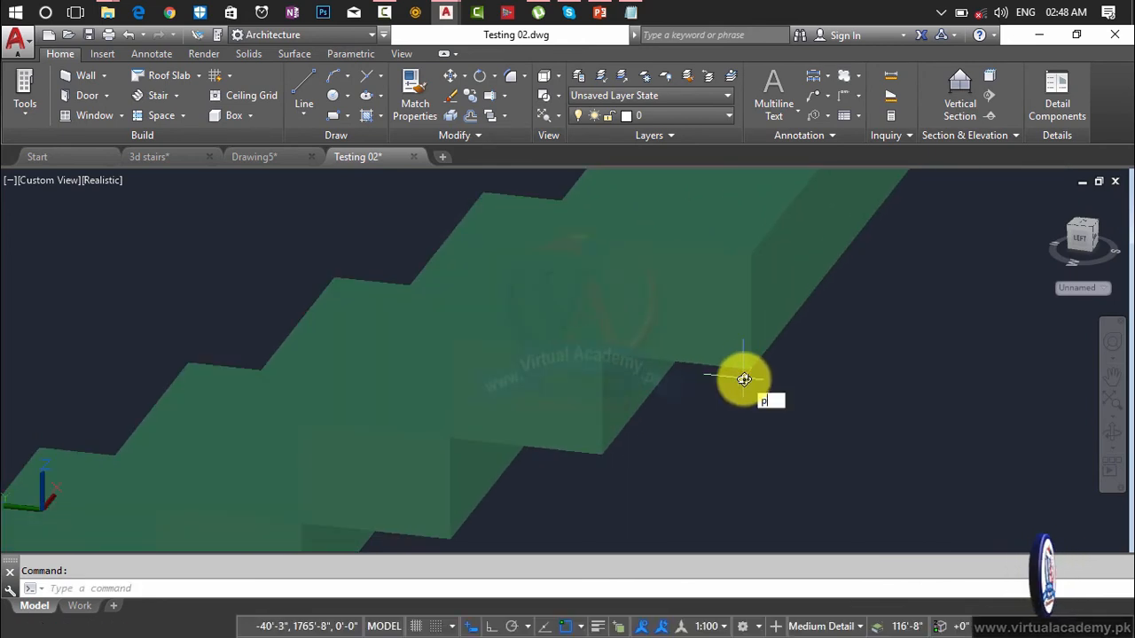
{"action": "type", "text": "l"}
{"action": "key", "text": "Return"}
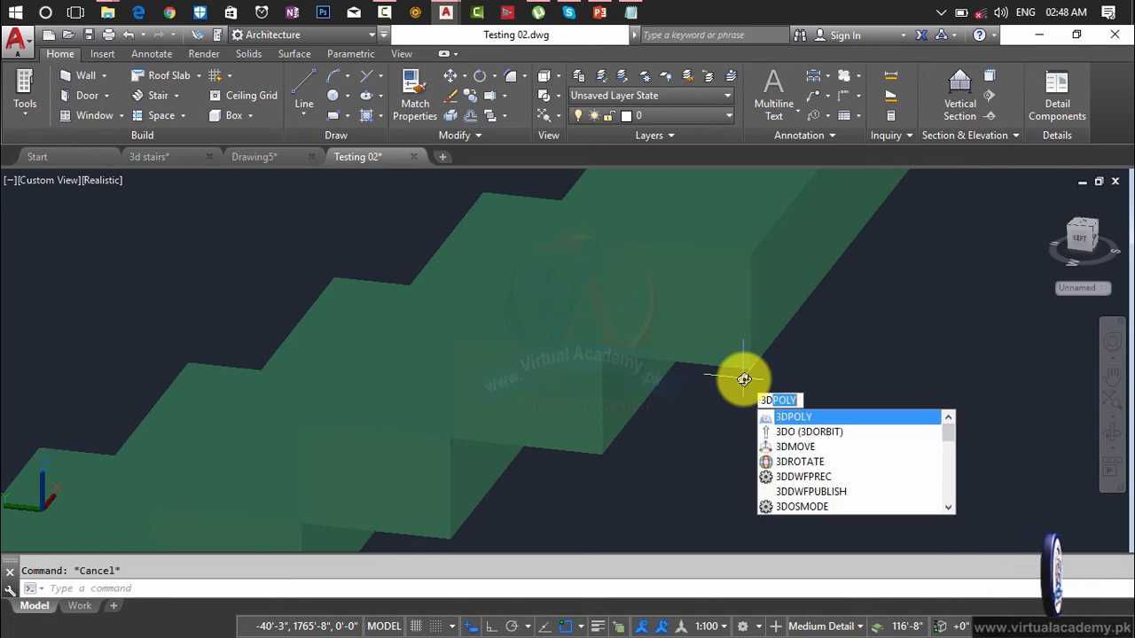
{"action": "key", "text": "Return"}
{"action": "left_click", "coordinate": [752, 367]}
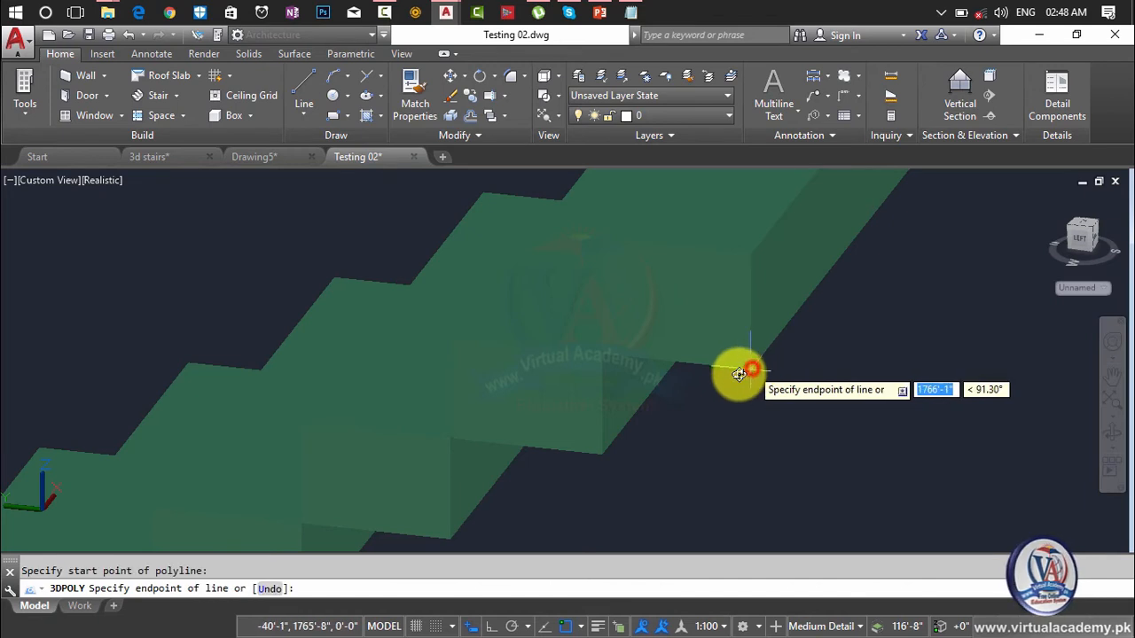
- Trace the 3D polyline along the stair's underside edge, corner to corner, down the first three steps
{"action": "left_click", "coordinate": [602, 355]}
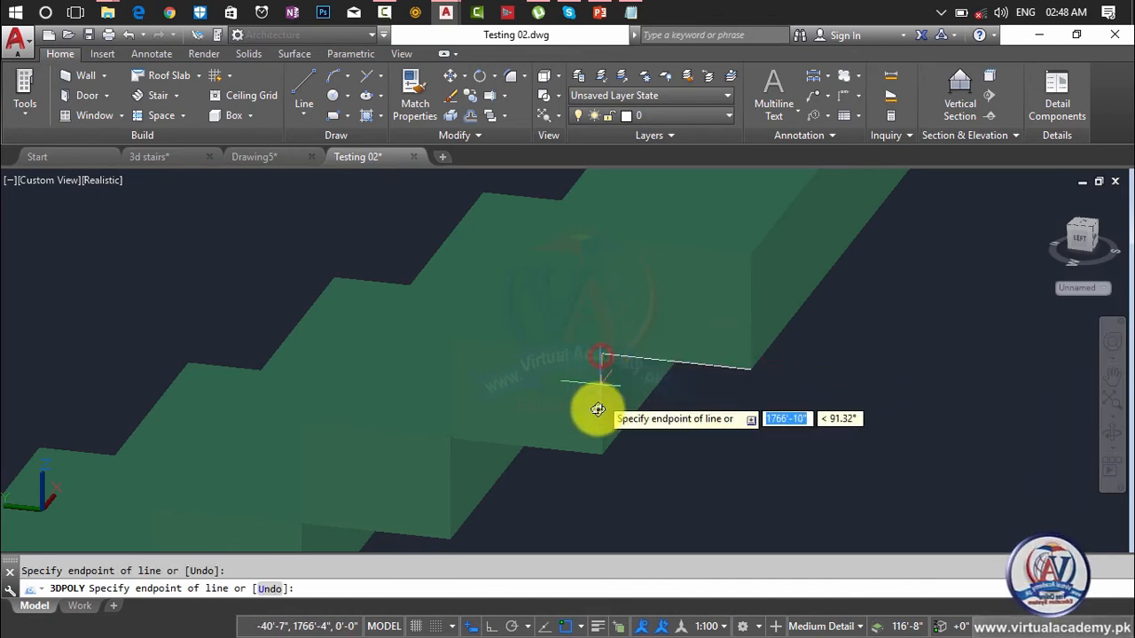
{"action": "left_click", "coordinate": [603, 455]}
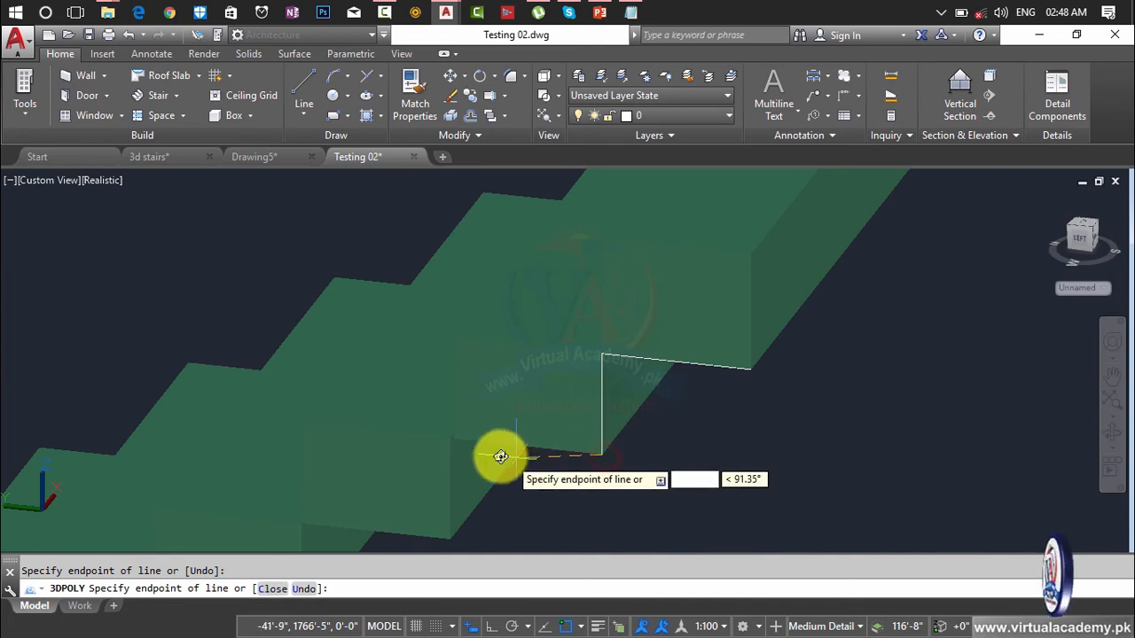
{"action": "left_click", "coordinate": [451, 440]}
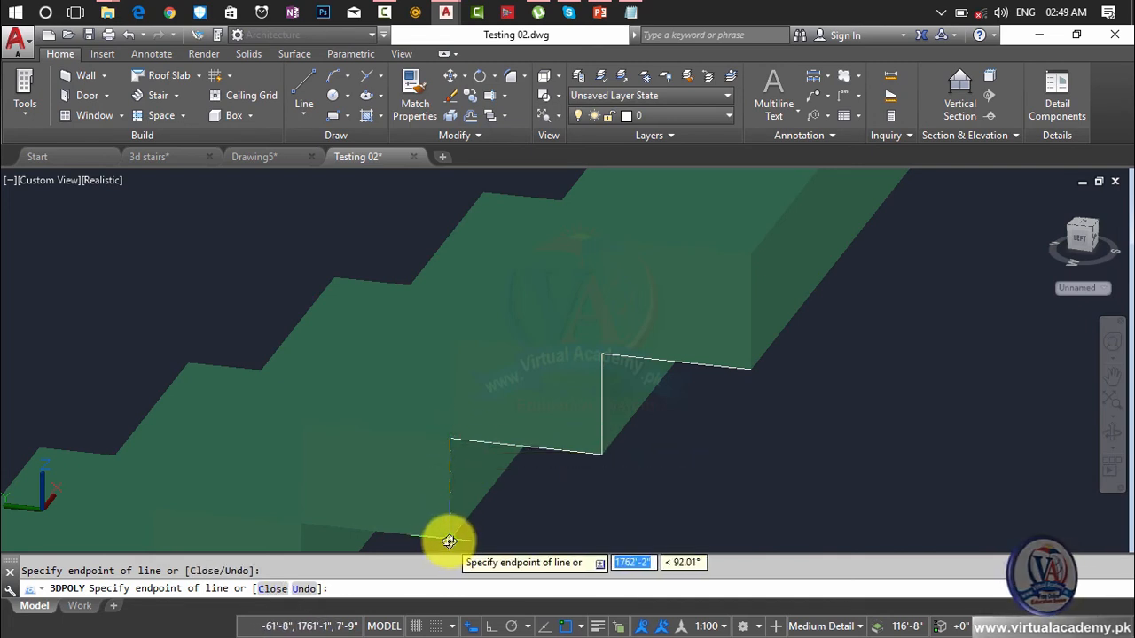
{"action": "middle_click_drag", "start_coordinate": [449, 539], "coordinate": [615, 341]}
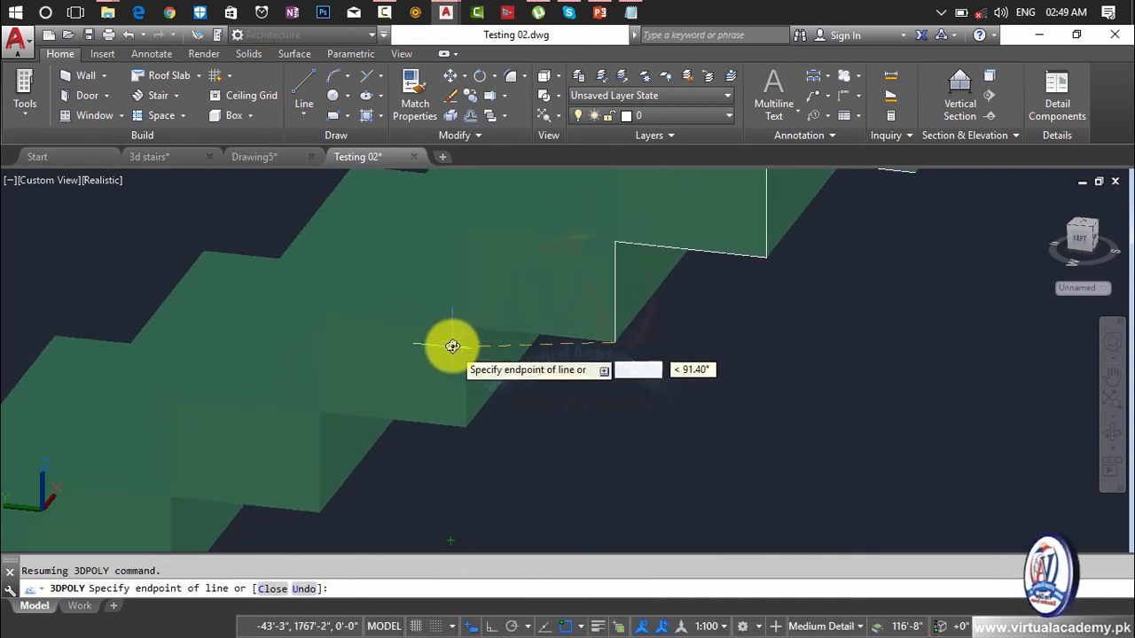
{"action": "left_click", "coordinate": [467, 330]}
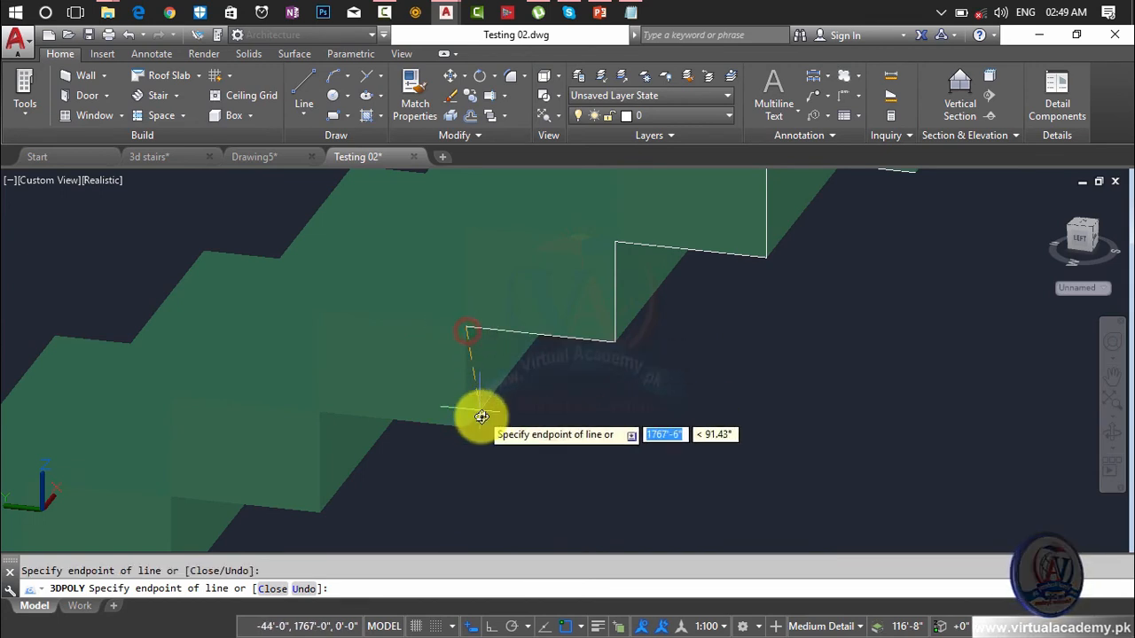
{"action": "left_click", "coordinate": [466, 424]}
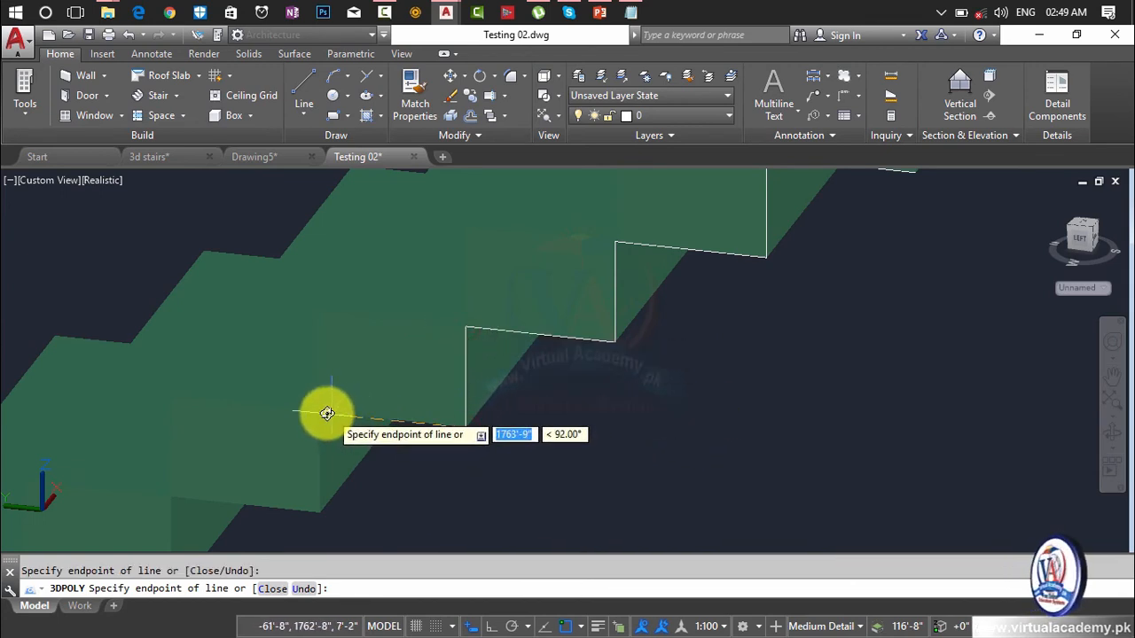
- Continue the 3D polyline down the next four steps, snapping to the inner and outer corners of the underside
{"action": "mouse_move", "coordinate": [481, 376]}
{"action": "middle_mouse_down"}
{"action": "mouse_move", "coordinate": [499, 355]}
{"action": "mouse_move", "coordinate": [494, 390]}
{"action": "middle_mouse_up"}
{"action": "left_click", "coordinate": [491, 416]}
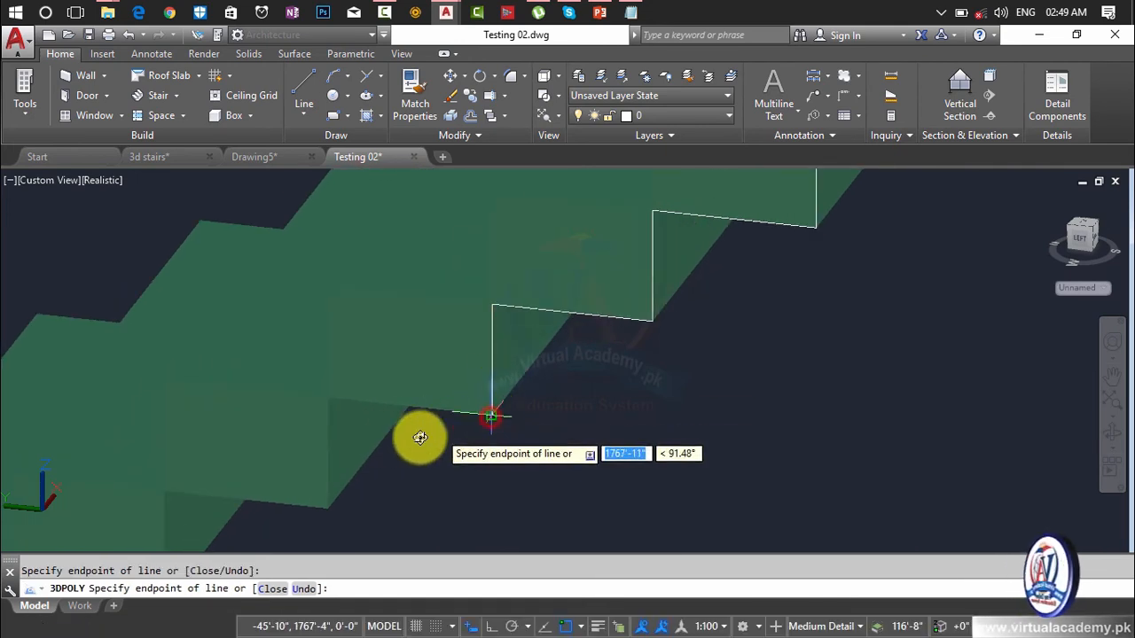
{"action": "left_click", "coordinate": [329, 400]}
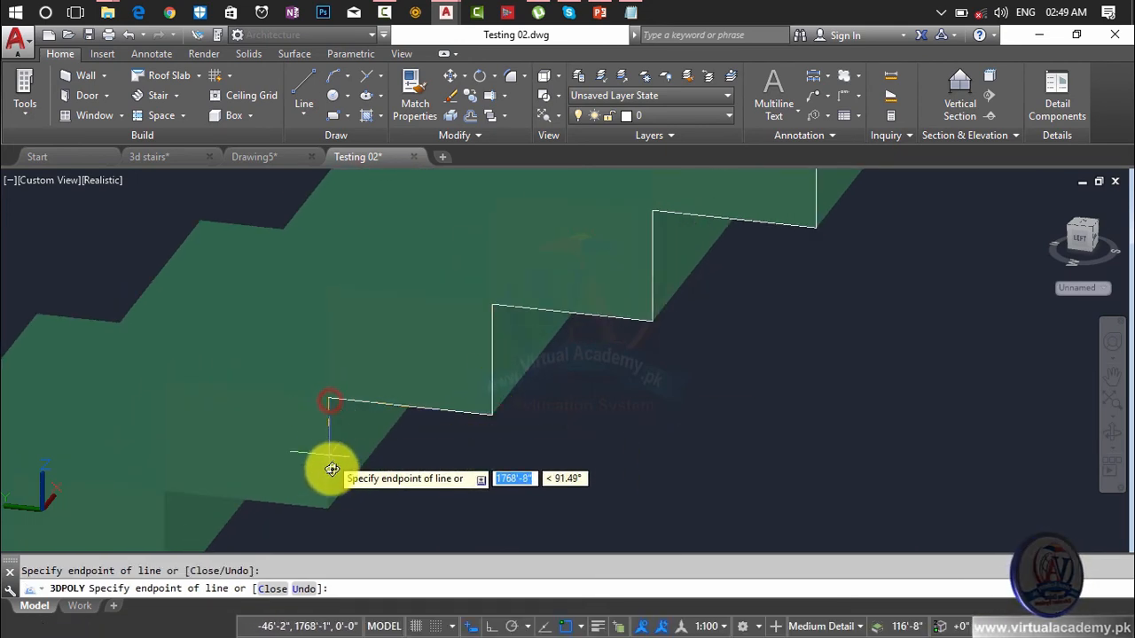
{"action": "left_click", "coordinate": [329, 499]}
{"action": "middle_click_drag", "start_coordinate": [332, 497], "coordinate": [762, 370]}
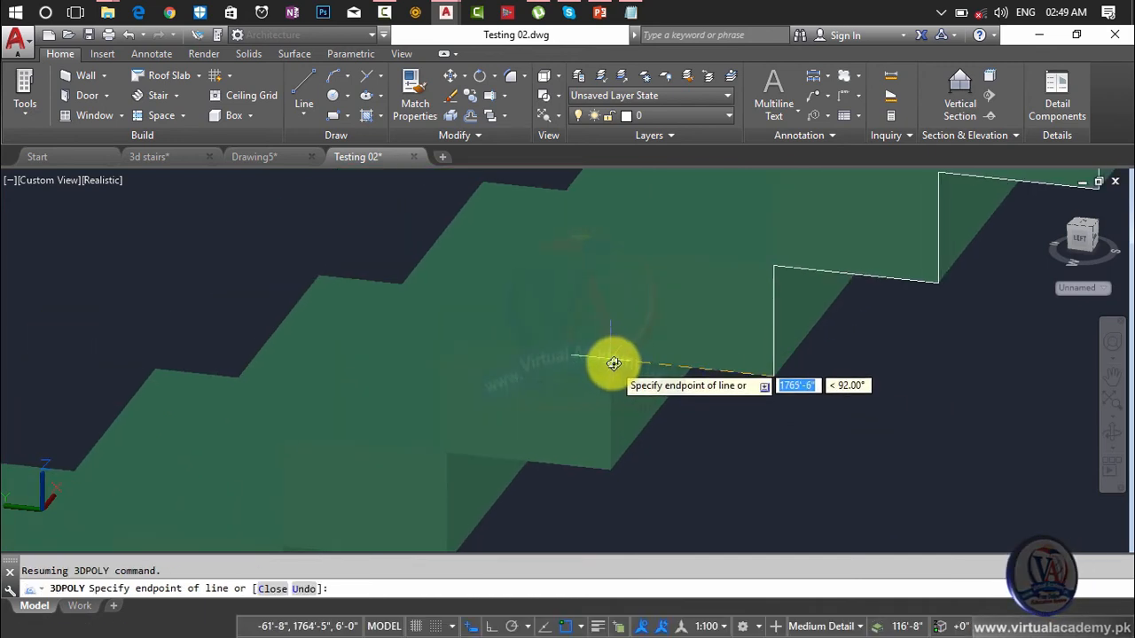
{"action": "left_click", "coordinate": [613, 360]}
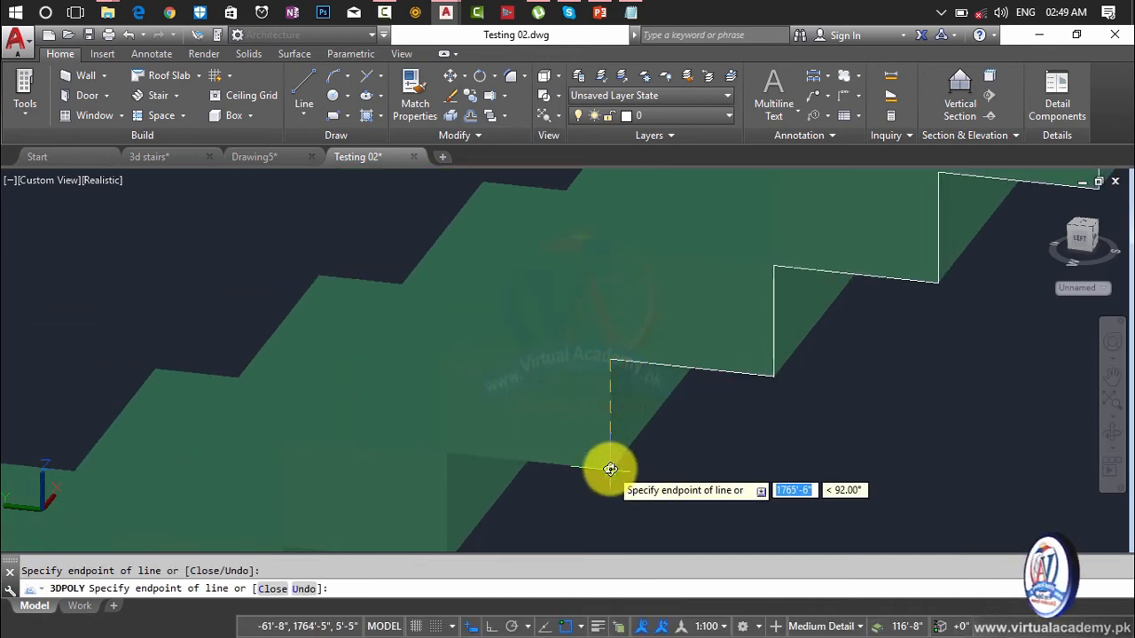
{"action": "left_click", "coordinate": [610, 469]}
{"action": "middle_click_drag", "start_coordinate": [610, 469], "coordinate": [722, 316]}
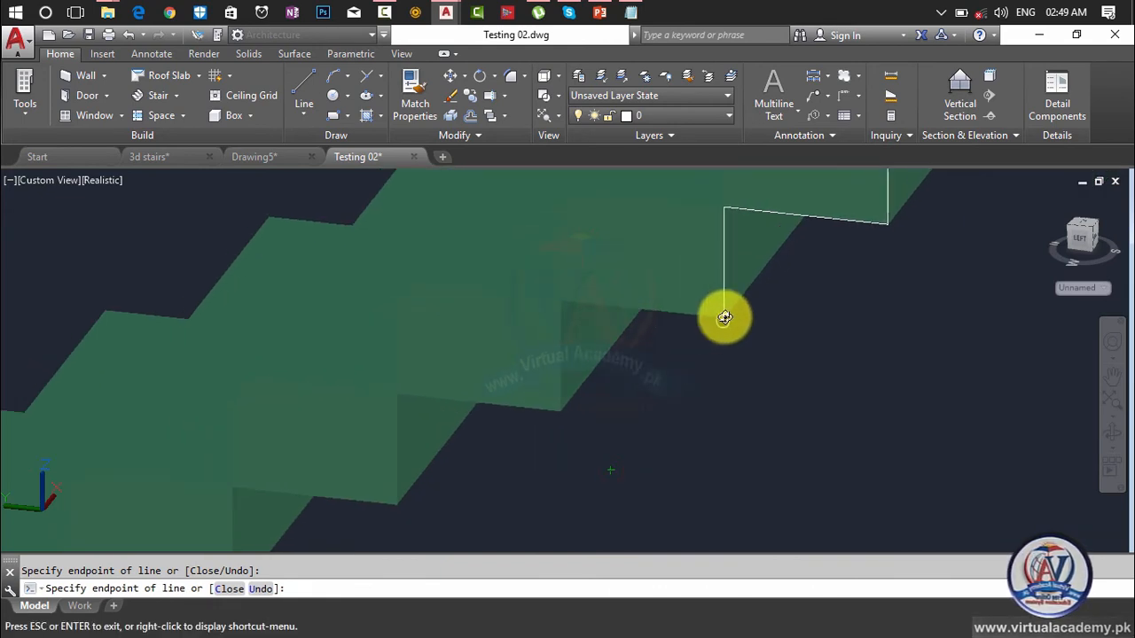
{"action": "left_click", "coordinate": [558, 303]}
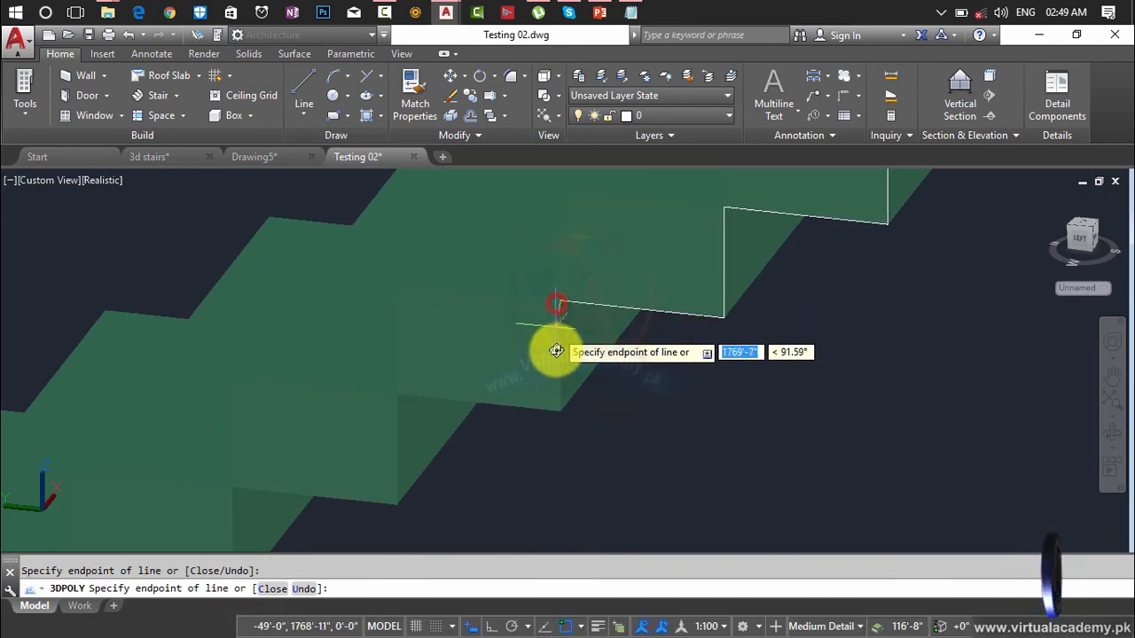
{"action": "left_click", "coordinate": [554, 409]}
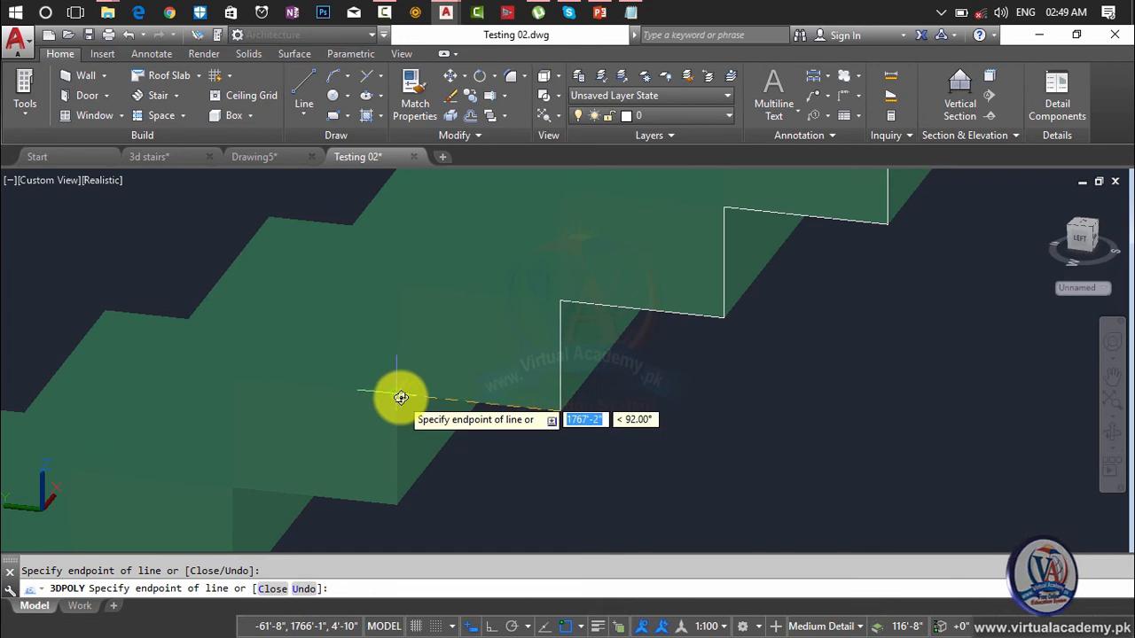
{"action": "middle_click_drag", "start_coordinate": [565, 305], "coordinate": [494, 296]}
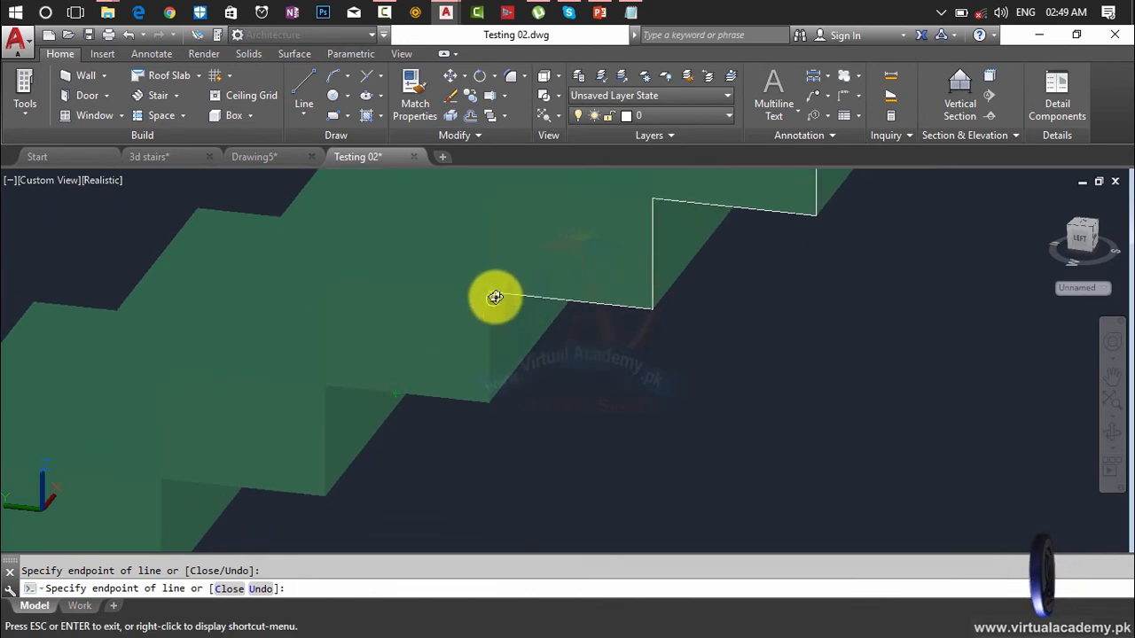
{"action": "left_click", "coordinate": [486, 404]}
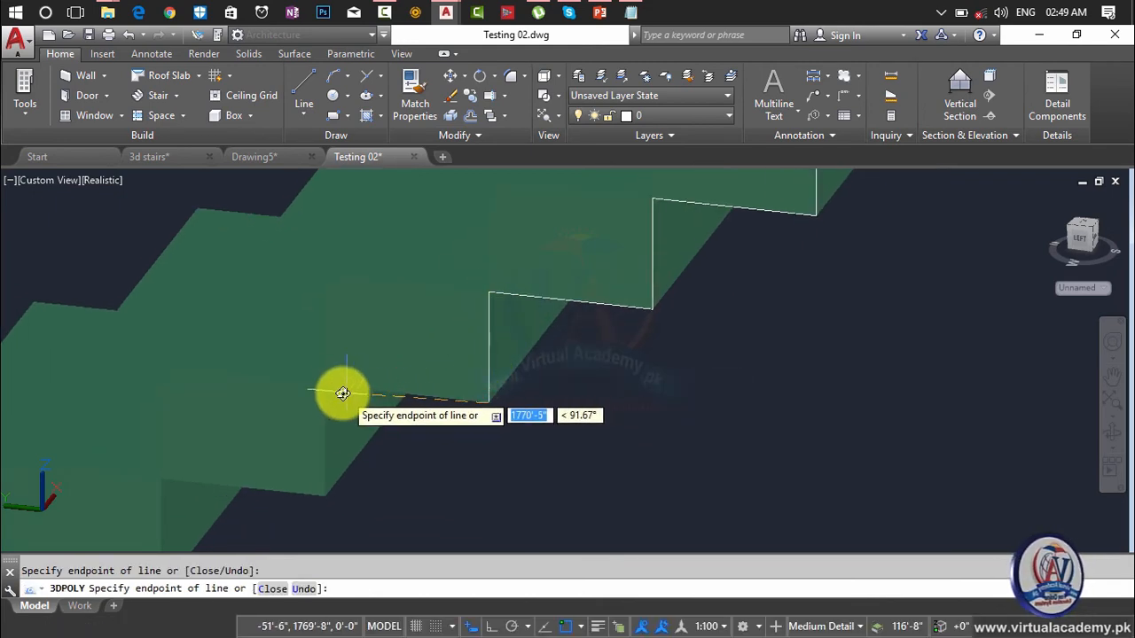
- Extend the 3D polyline down two more steps along the corners of the stair's underside
{"action": "middle_click_drag", "start_coordinate": [323, 396], "coordinate": [451, 277]}
{"action": "scroll", "coordinate": [450, 281], "scroll_direction": "up", "scroll_amount": 1}
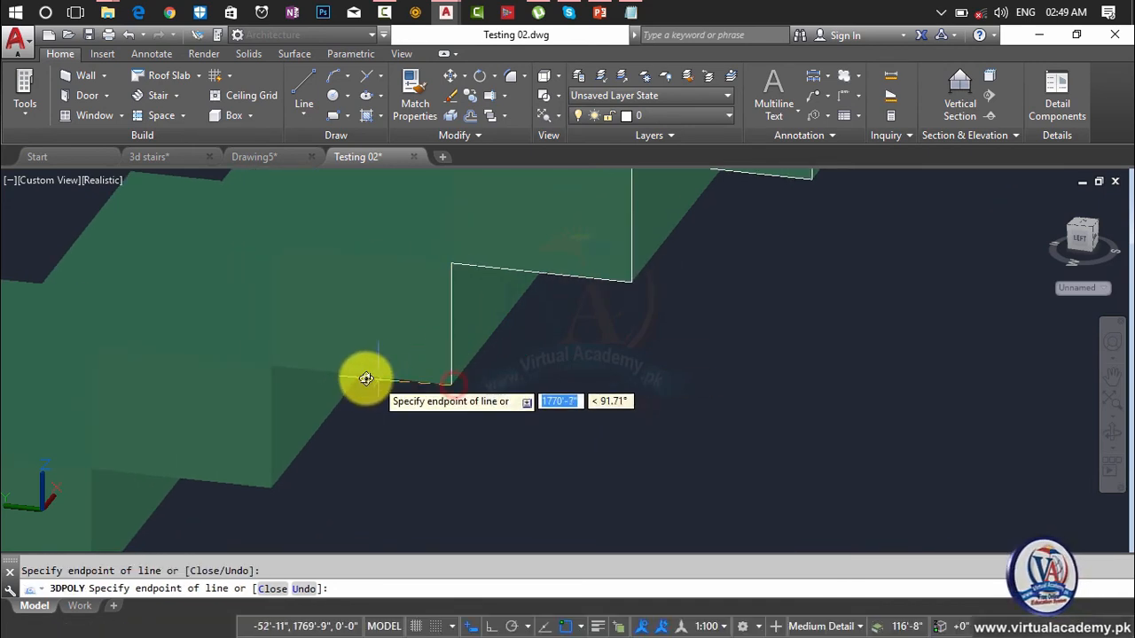
{"action": "left_click", "coordinate": [270, 367]}
{"action": "middle_click_drag", "start_coordinate": [270, 368], "coordinate": [434, 269]}
{"action": "scroll", "coordinate": [434, 270], "scroll_direction": "up", "scroll_amount": 1}
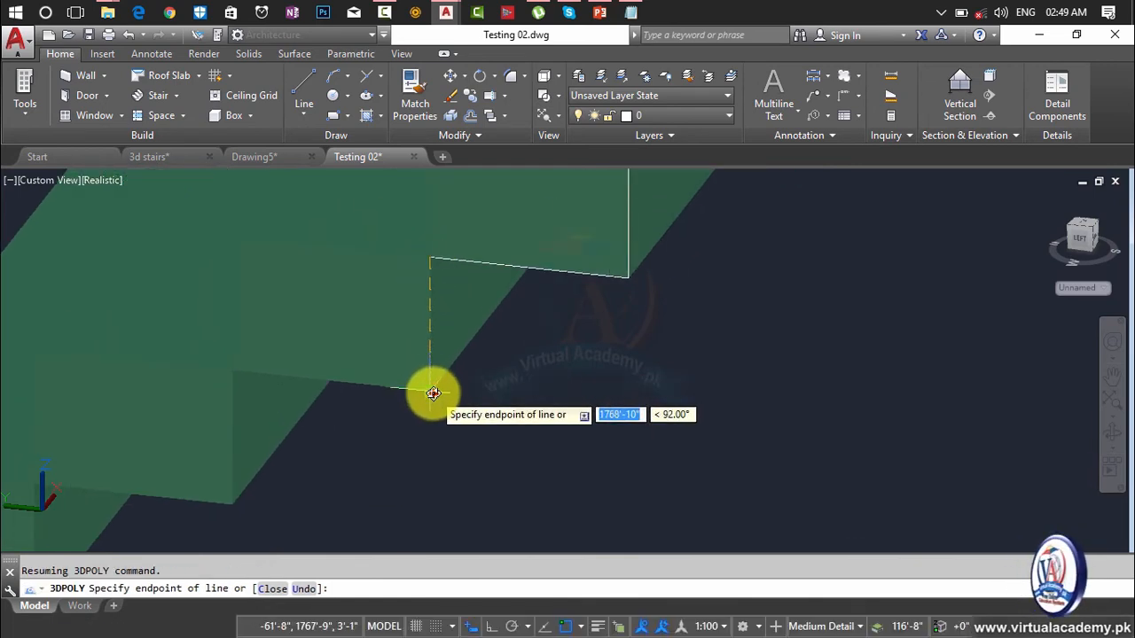
{"action": "left_click", "coordinate": [432, 391]}
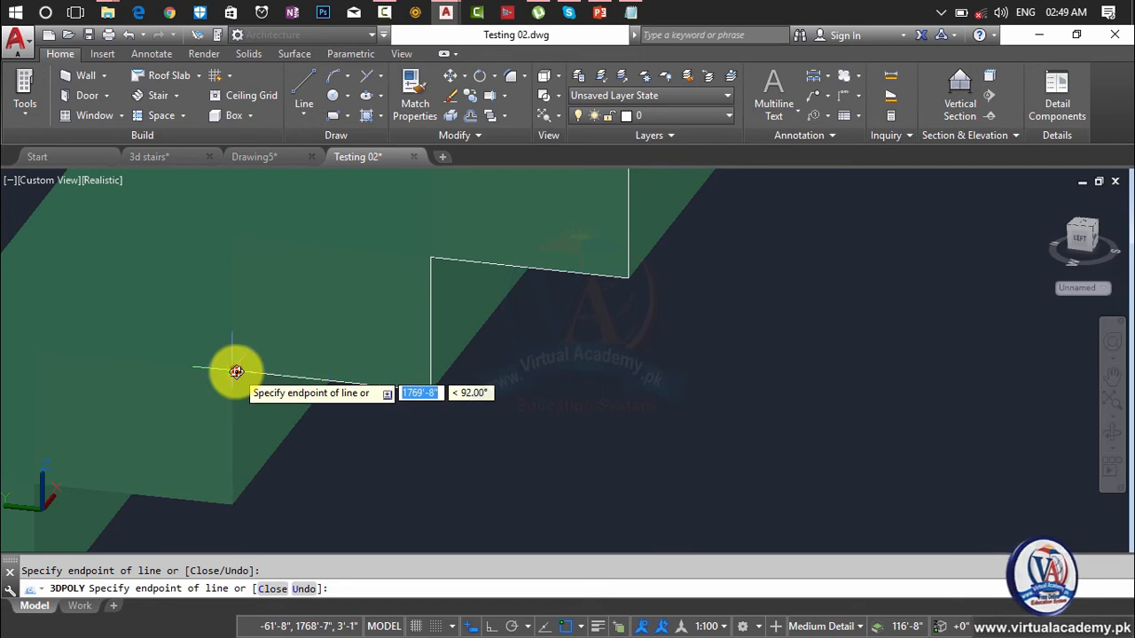
- Carry the 3D polyline down another three steps of the underside toward the landing
{"action": "middle_click_drag", "start_coordinate": [243, 365], "coordinate": [478, 260]}
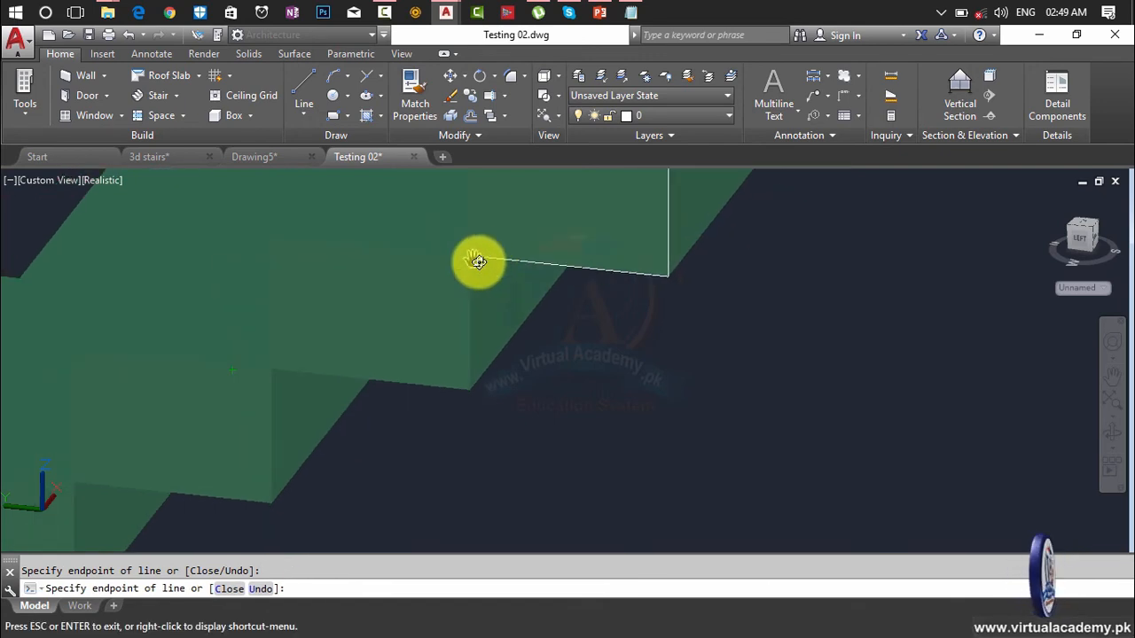
{"action": "left_click", "coordinate": [468, 389]}
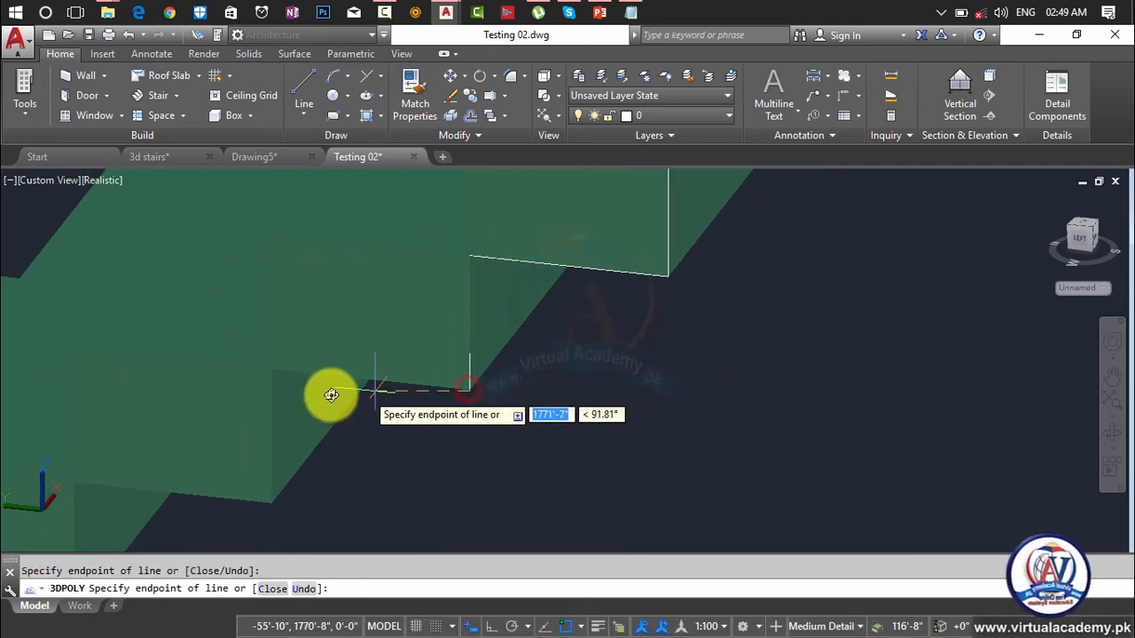
{"action": "left_click", "coordinate": [272, 374]}
{"action": "middle_click_drag", "start_coordinate": [289, 430], "coordinate": [484, 311]}
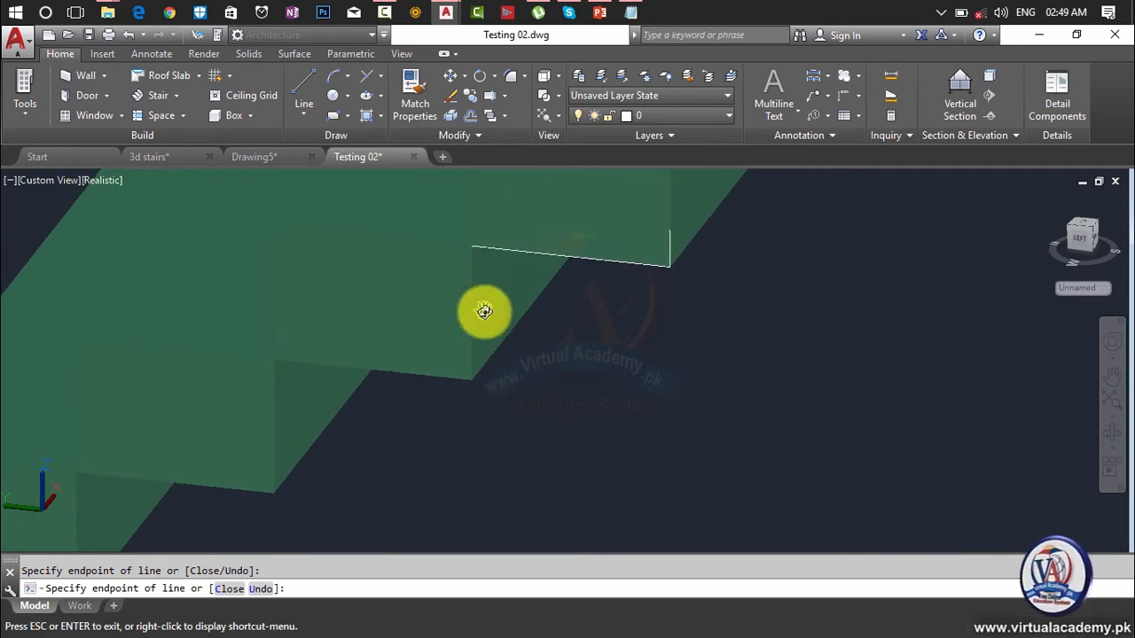
{"action": "left_click", "coordinate": [473, 381]}
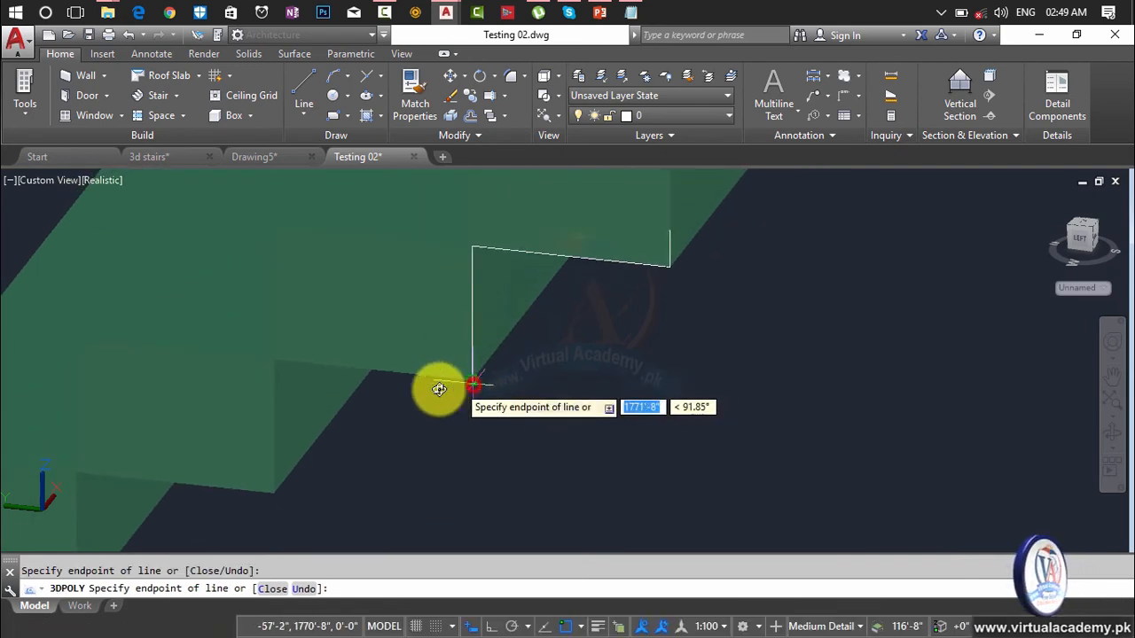
{"action": "left_click", "coordinate": [277, 363]}
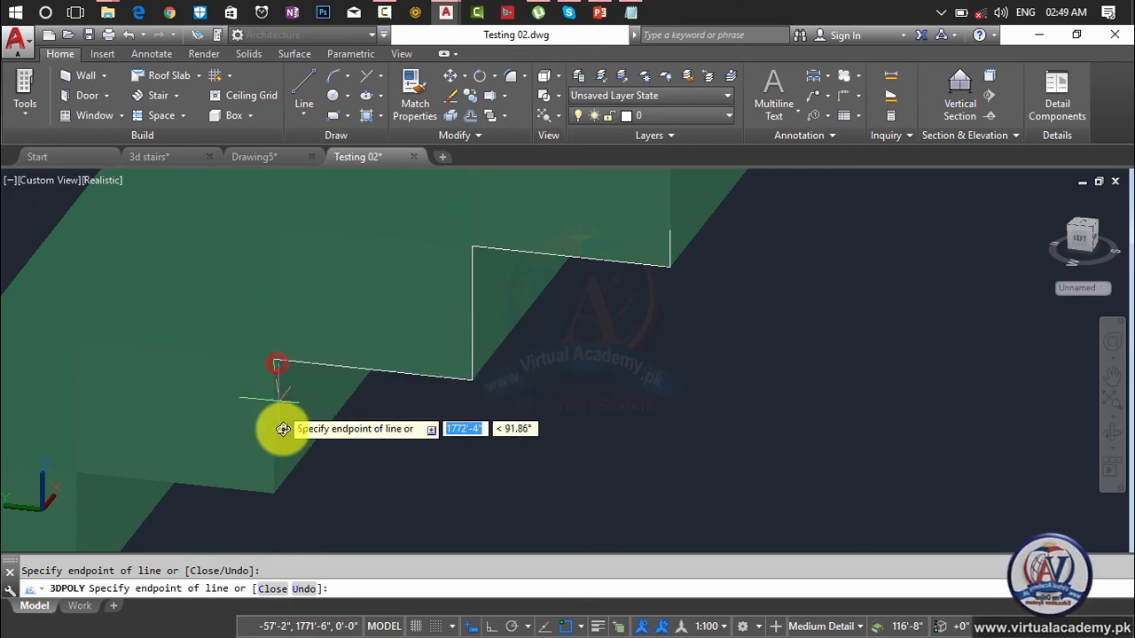
{"action": "left_click", "coordinate": [274, 492]}
- Trace the 3D polyline down the last two steps and straight down to just below the base of the stair
{"action": "middle_click_drag", "start_coordinate": [402, 492], "coordinate": [911, 398]}
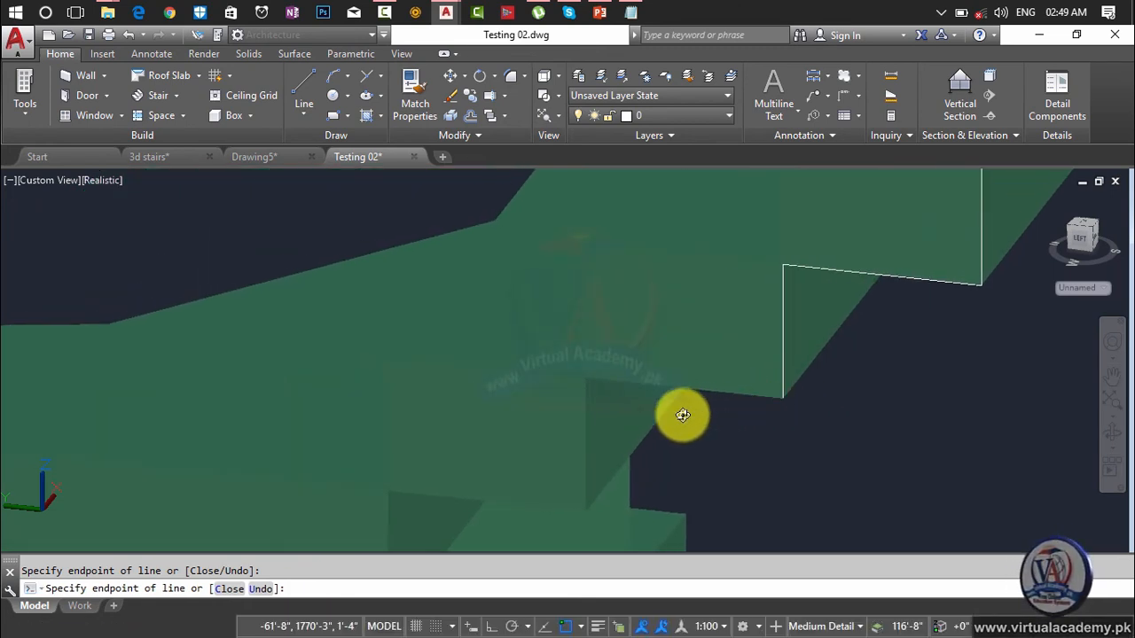
{"action": "left_click", "coordinate": [587, 380]}
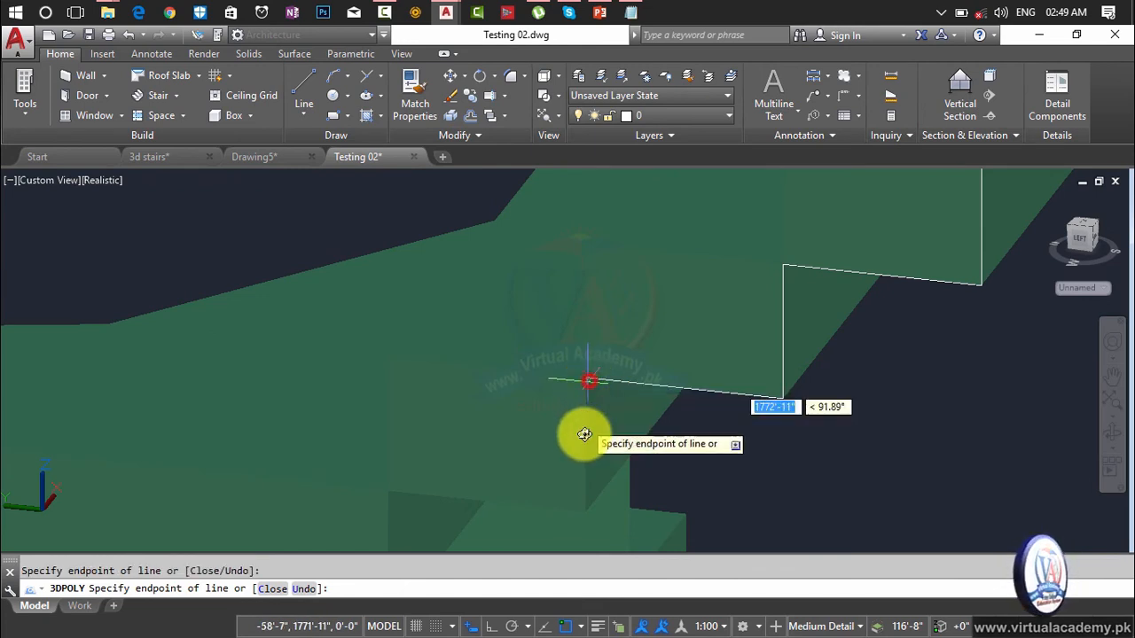
{"action": "left_click", "coordinate": [588, 506]}
{"action": "middle_click_drag", "start_coordinate": [626, 446], "coordinate": [729, 329]}
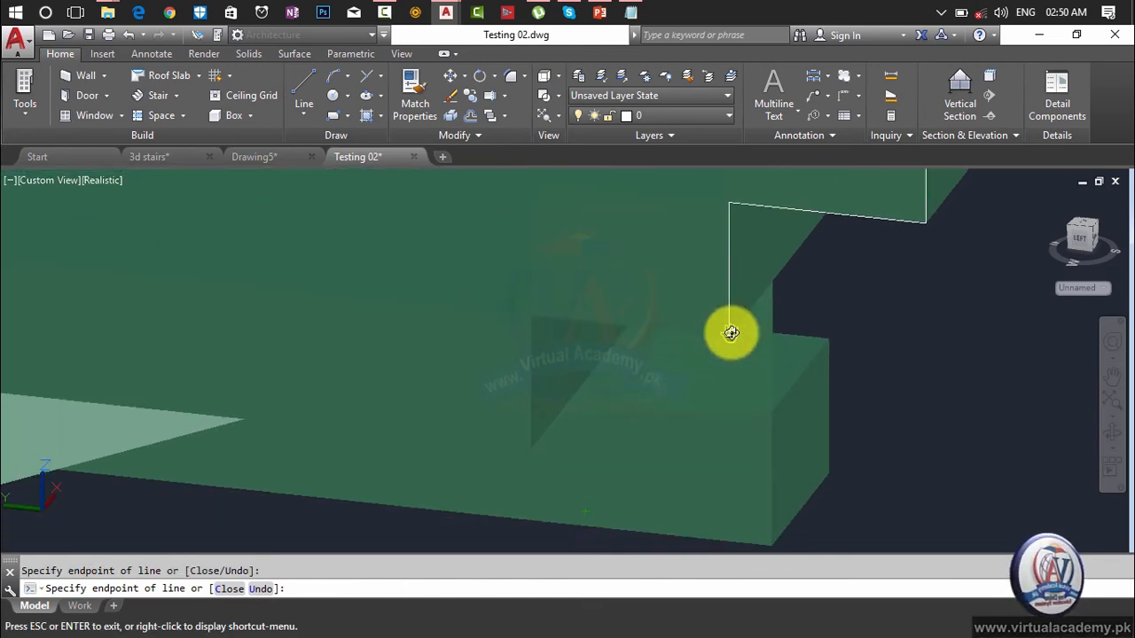
{"action": "left_click", "coordinate": [532, 318]}
{"action": "mouse_move", "coordinate": [571, 406]}
{"action": "middle_mouse_down", "text": "shift"}
{"action": "mouse_move", "coordinate": [550, 377]}
{"action": "mouse_move", "coordinate": [582, 408]}
{"action": "middle_mouse_up", "text": "shift"}
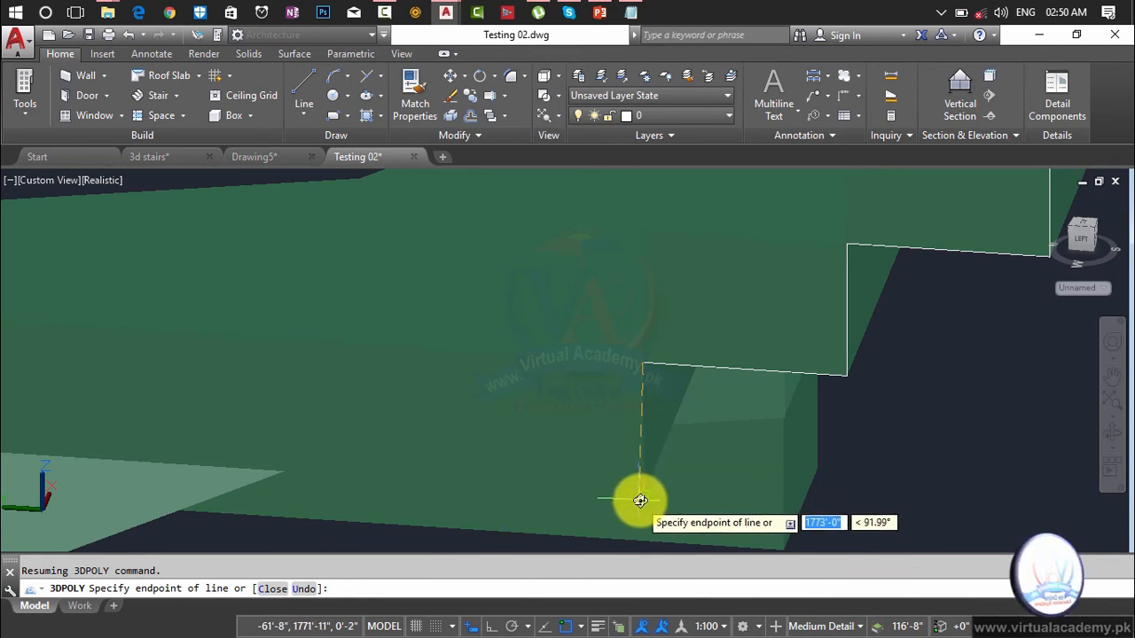
{"action": "middle_click_drag", "start_coordinate": [642, 493], "coordinate": [662, 398], "text": "shift"}
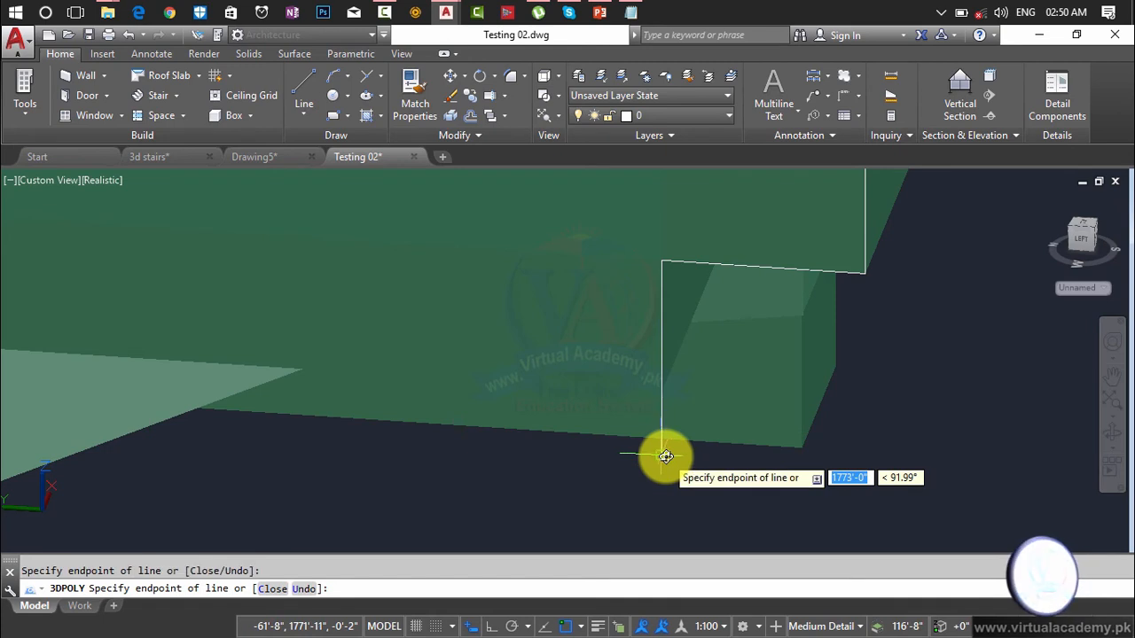
- Complete the 3D polyline with a sloped segment to a point below the stair's upper end and a segment back to its starting corner
{"action": "scroll", "coordinate": [999, 358], "scroll_direction": "down", "scroll_amount": 4}
{"action": "middle_click_drag", "start_coordinate": [999, 358], "coordinate": [352, 462]}
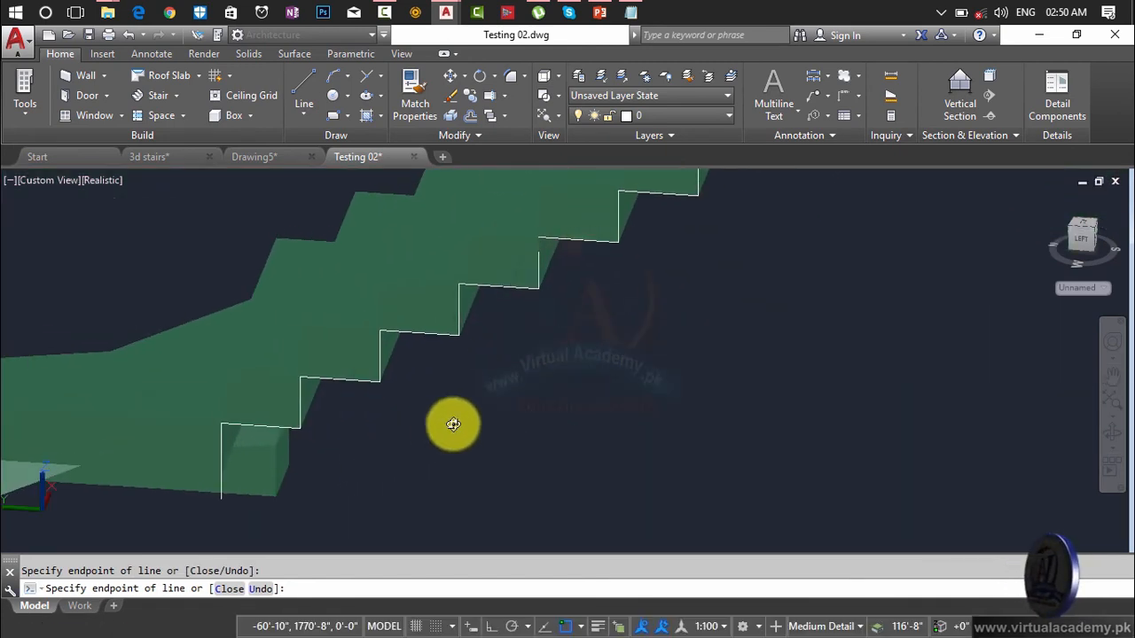
{"action": "middle_click_drag", "start_coordinate": [619, 328], "coordinate": [717, 309]}
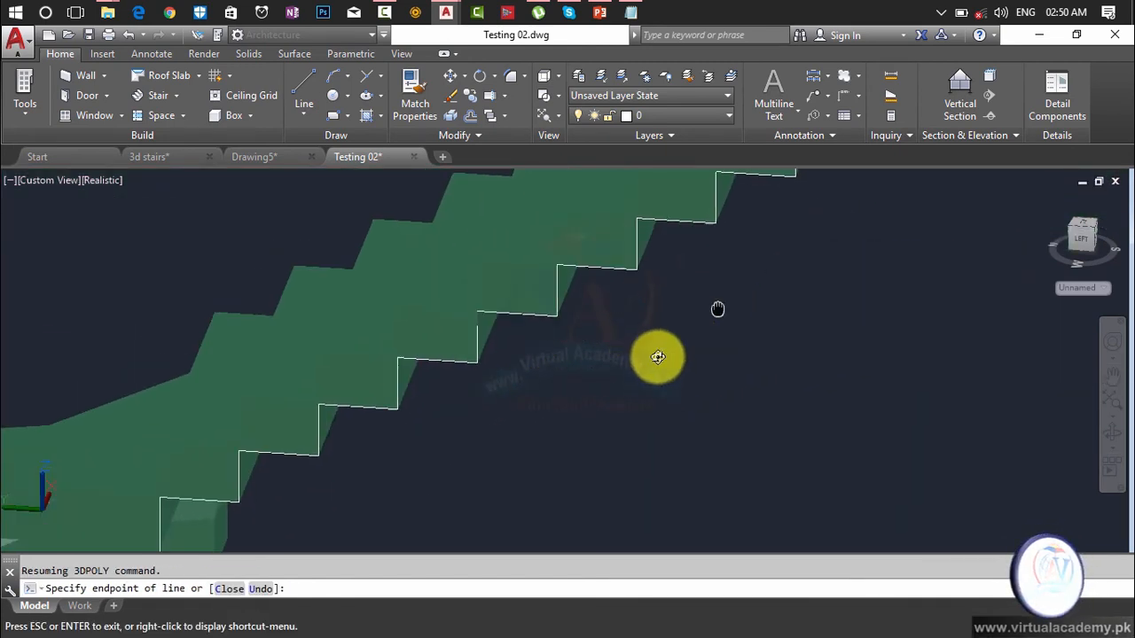
{"action": "middle_click_drag", "start_coordinate": [658, 357], "coordinate": [435, 502]}
{"action": "middle_click_drag", "start_coordinate": [869, 226], "coordinate": [228, 459]}
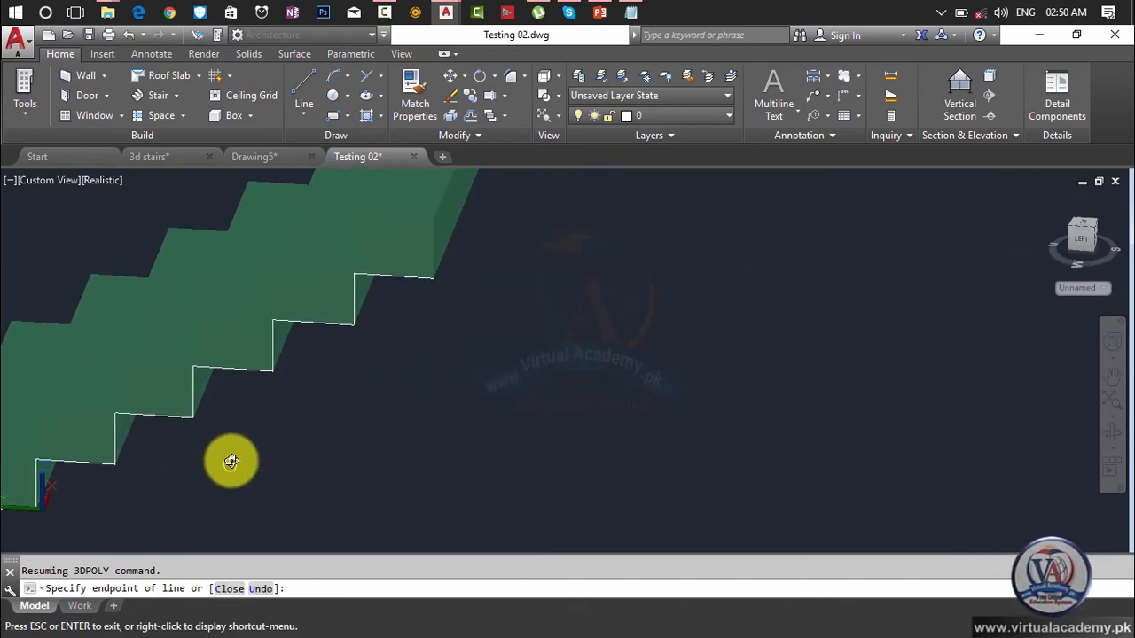
{"action": "left_click", "coordinate": [434, 318]}
{"action": "scroll", "coordinate": [435, 257], "scroll_direction": "up", "scroll_amount": 3}
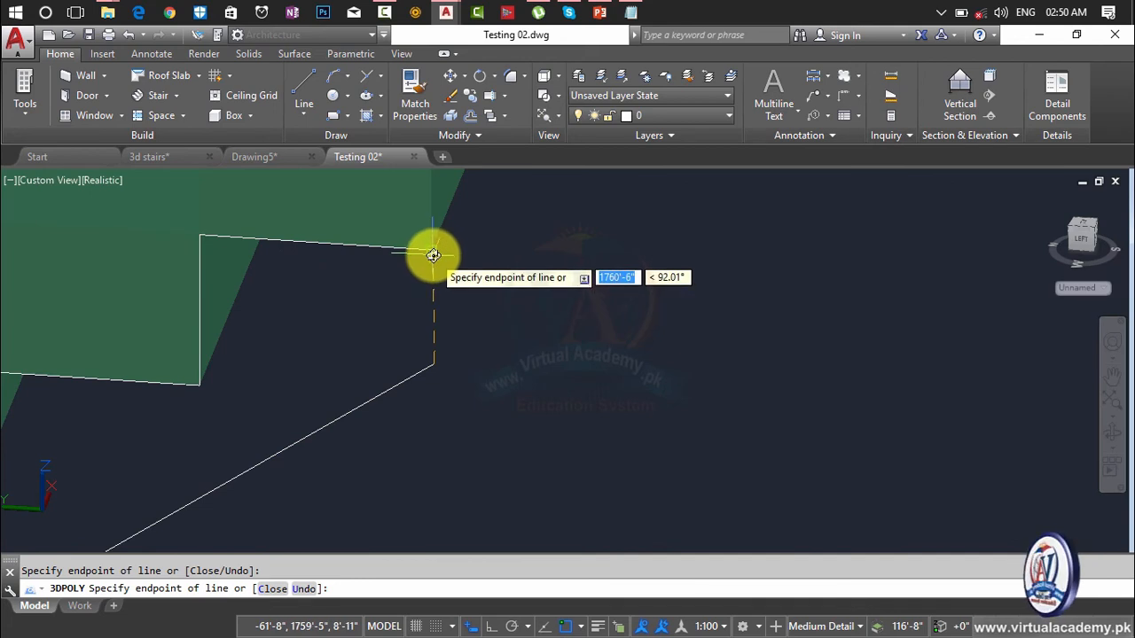
{"action": "left_click", "coordinate": [433, 253]}
{"action": "key", "text": "Return"}
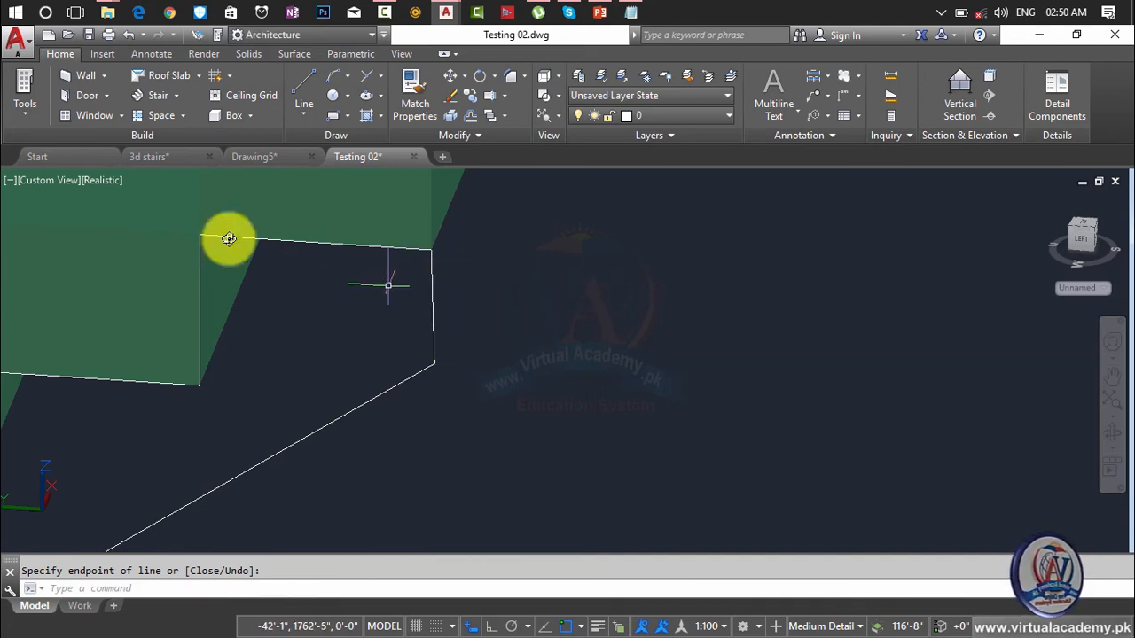
- Try to extrude the stepped underside profile with Press/Pull, giving the height at the profile's upper corner
{"action": "left_click", "coordinate": [99, 54]}
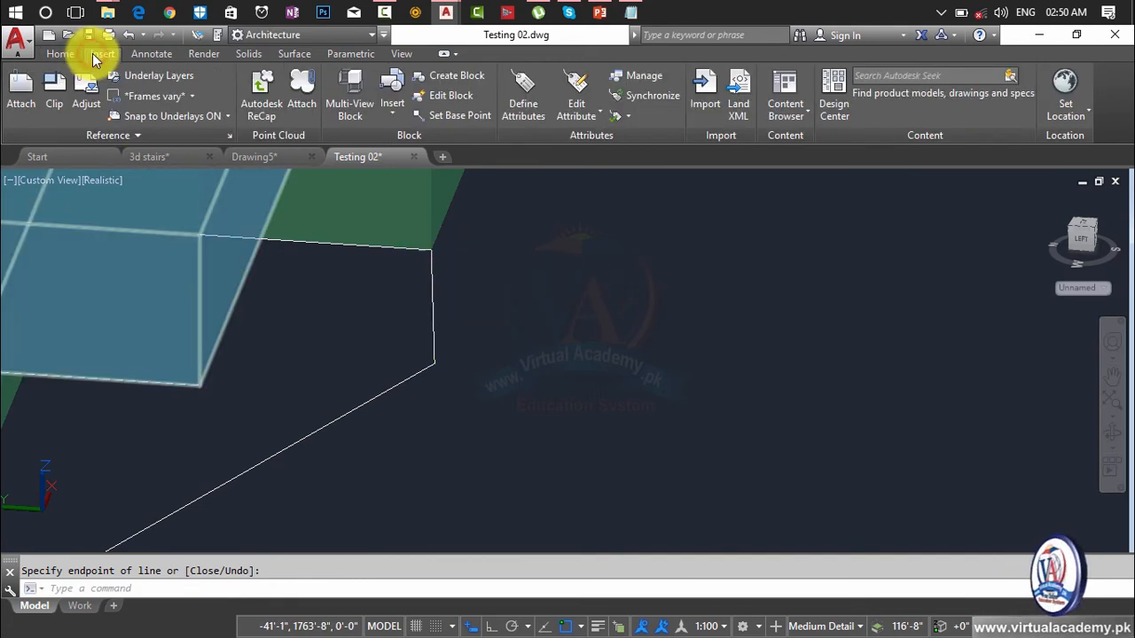
{"action": "left_click", "coordinate": [244, 54]}
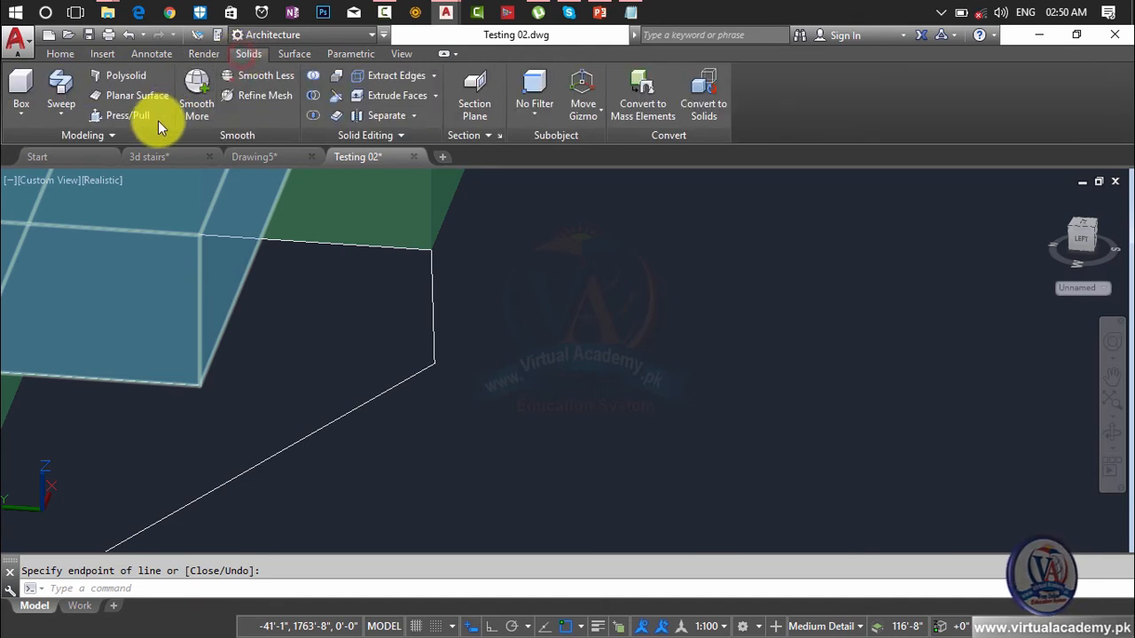
{"action": "left_click", "coordinate": [133, 117]}
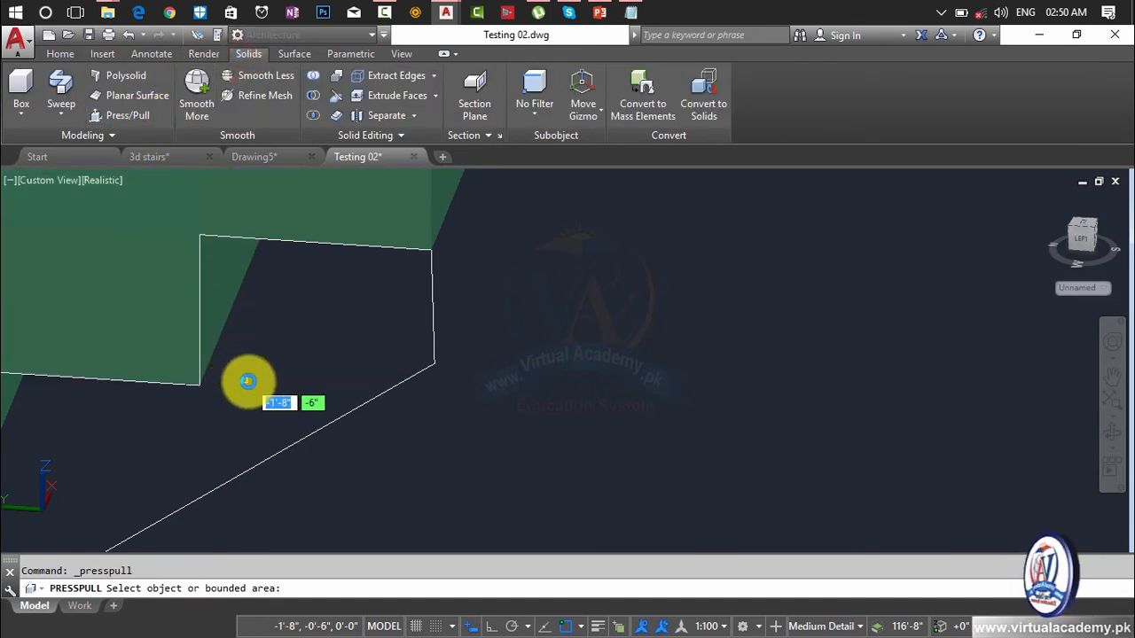
{"action": "scroll", "coordinate": [247, 381], "scroll_direction": "down", "scroll_amount": 5}
{"action": "middle_click_drag", "start_coordinate": [247, 381], "coordinate": [592, 305]}
{"action": "left_click", "coordinate": [577, 317]}
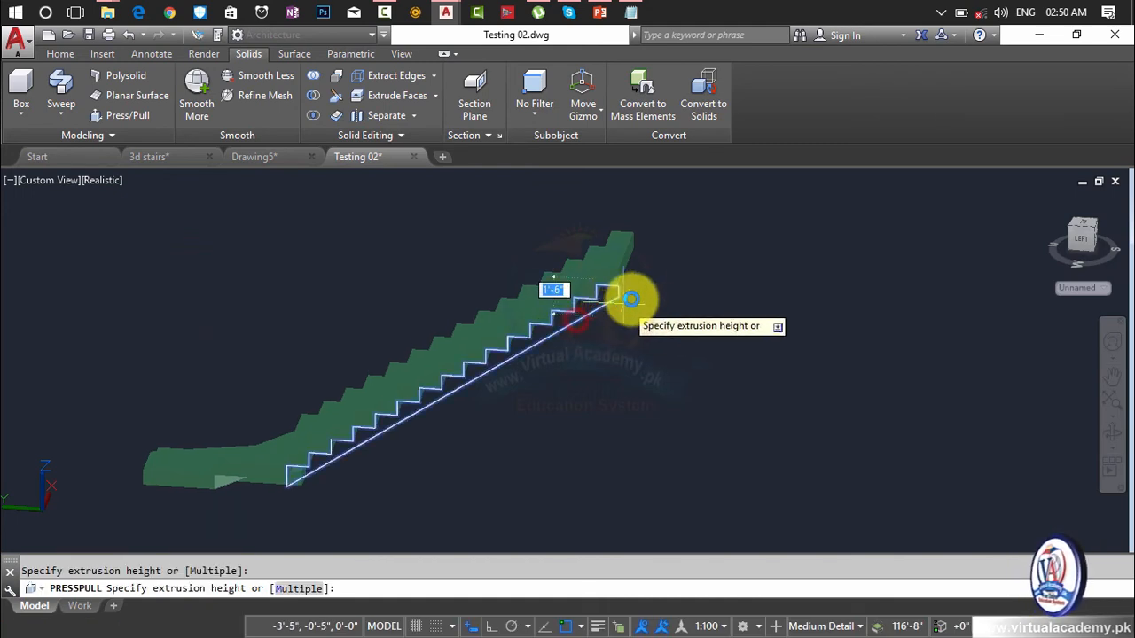
{"action": "scroll", "coordinate": [623, 297], "scroll_direction": "up", "scroll_amount": 4}
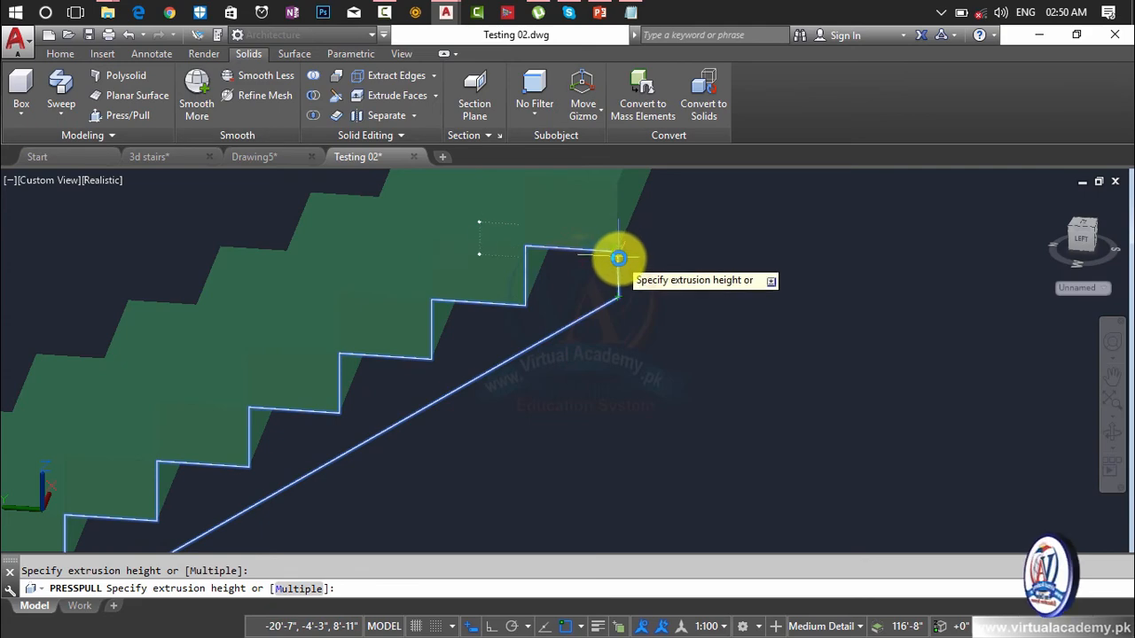
{"action": "left_click", "coordinate": [616, 254]}
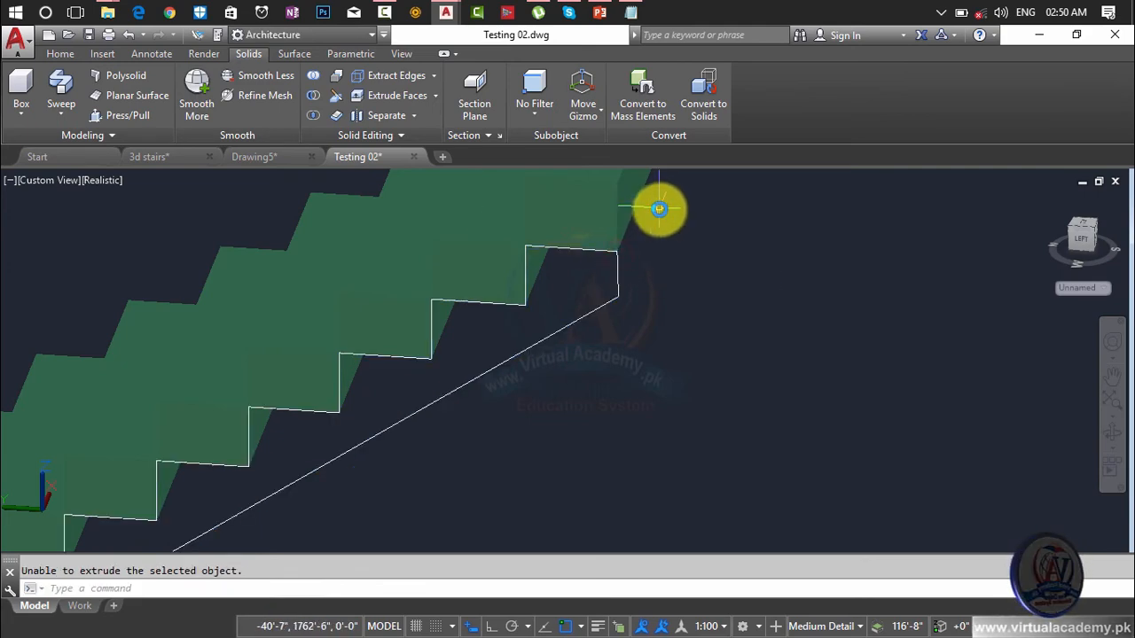
- Stretch the polyline vertex hanging below the stair's upper end onto the top underside corner, and clear the selection
{"action": "scroll", "coordinate": [658, 208], "scroll_direction": "down", "scroll_amount": 3}
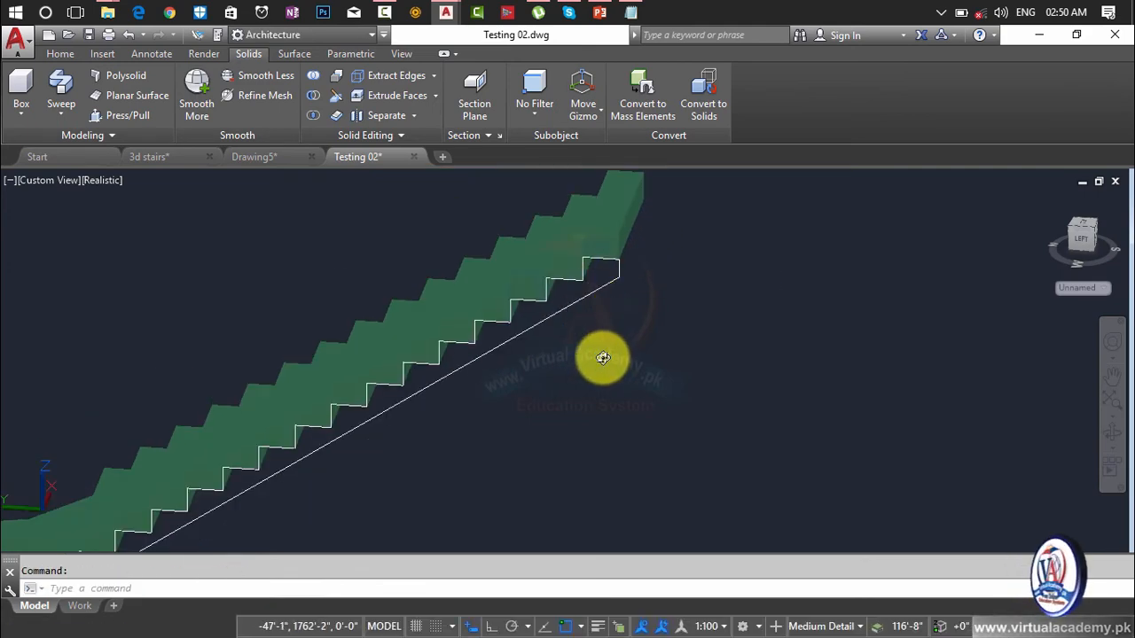
{"action": "mouse_move", "coordinate": [602, 357]}
{"action": "middle_mouse_down", "text": "shift"}
{"action": "mouse_move", "coordinate": [583, 349]}
{"action": "mouse_move", "coordinate": [552, 362]}
{"action": "mouse_move", "coordinate": [602, 325]}
{"action": "mouse_move", "coordinate": [607, 366]}
{"action": "middle_mouse_up", "text": "shift"}
{"action": "scroll", "coordinate": [601, 334], "scroll_direction": "down", "scroll_amount": 3}
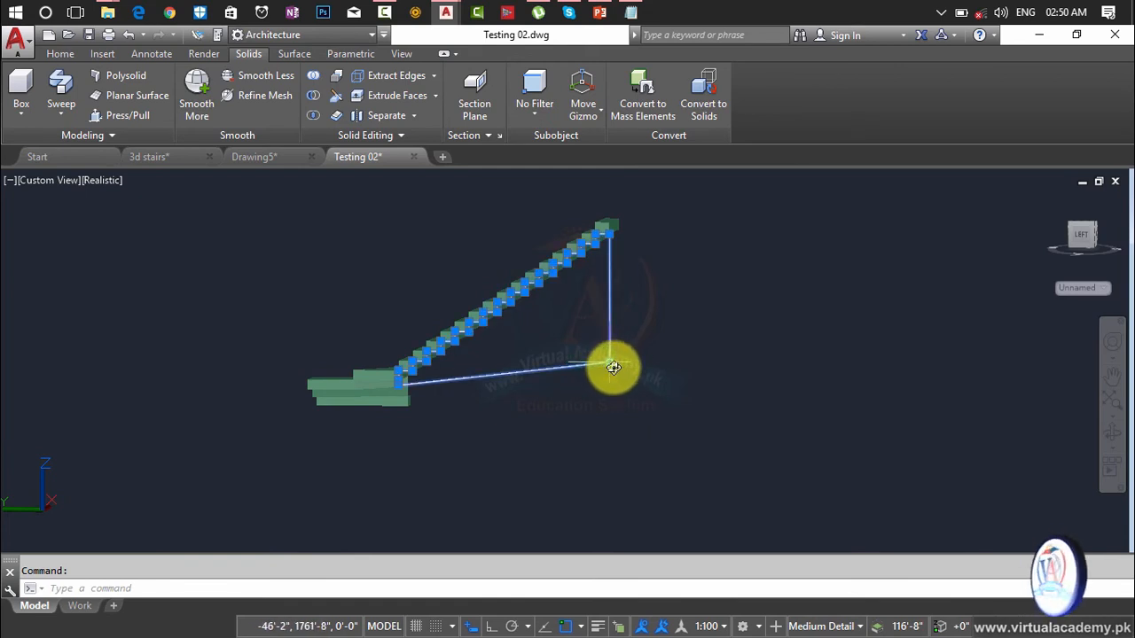
{"action": "left_click", "coordinate": [613, 365]}
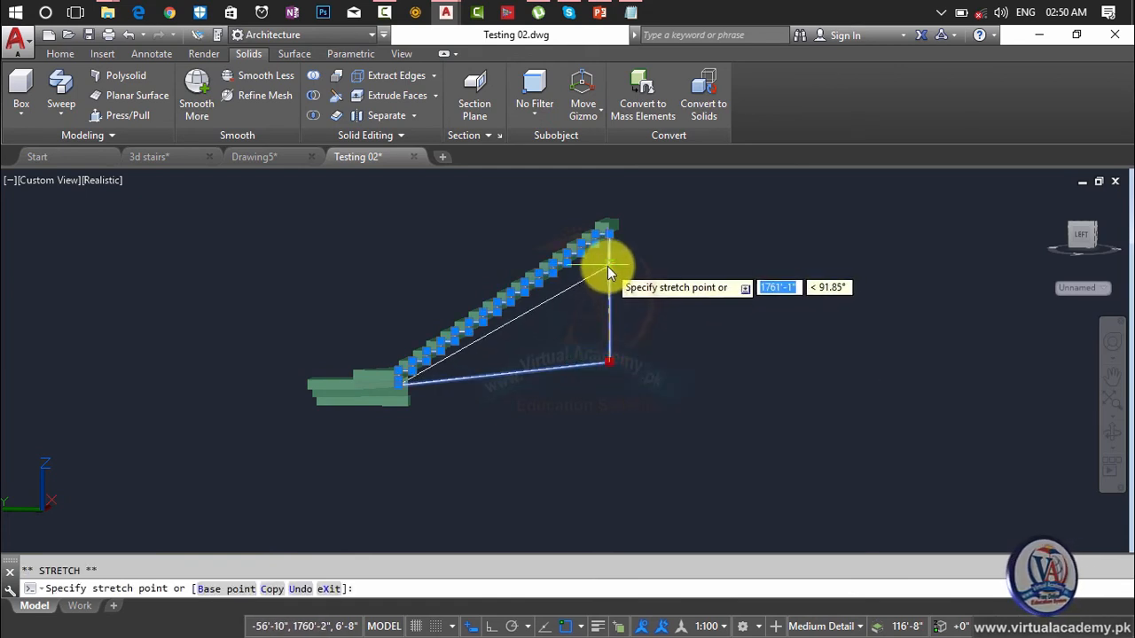
{"action": "middle_click_drag", "start_coordinate": [607, 265], "coordinate": [579, 322], "text": "shift"}
{"action": "scroll", "coordinate": [580, 322], "scroll_direction": "up", "scroll_amount": 6}
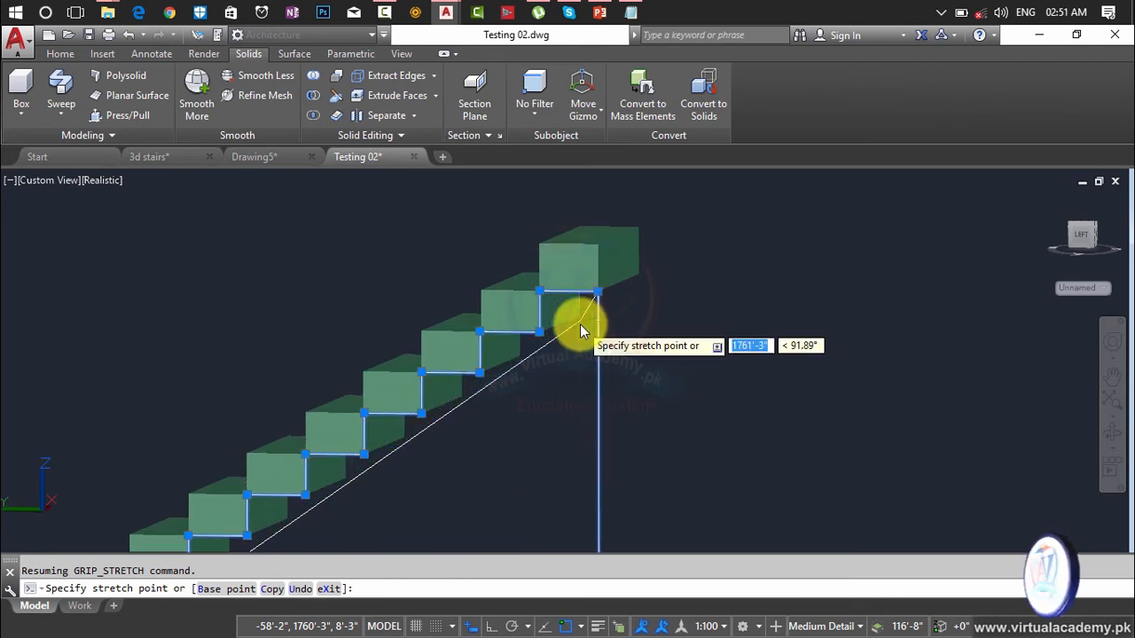
{"action": "scroll", "coordinate": [580, 324], "scroll_direction": "up", "scroll_amount": 2}
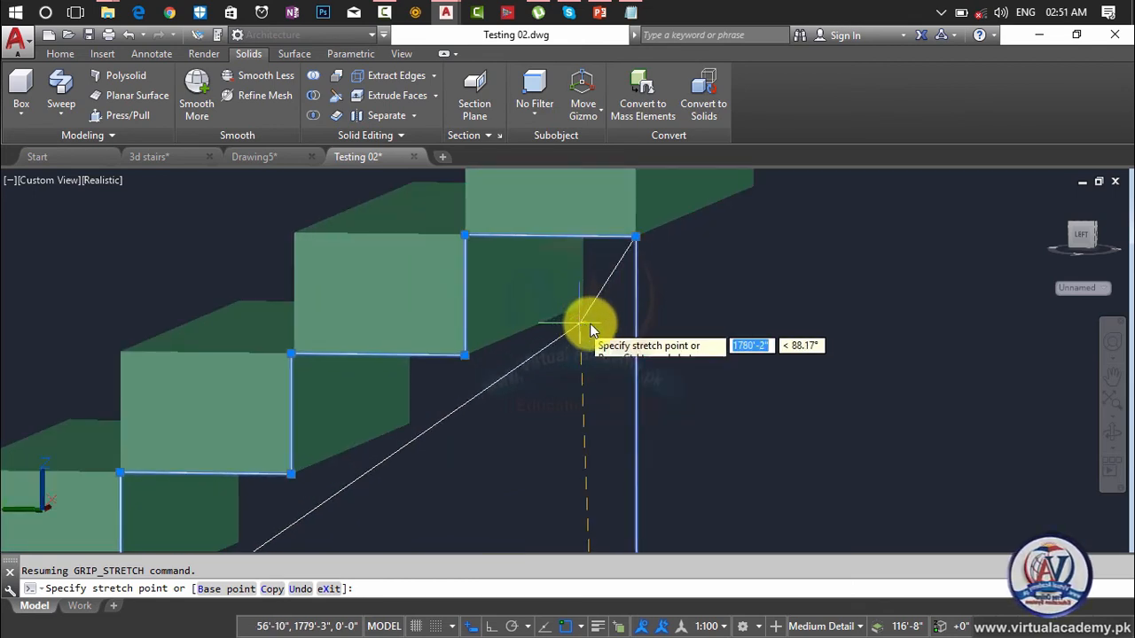
{"action": "left_click", "coordinate": [638, 239]}
{"action": "scroll", "coordinate": [581, 330], "scroll_direction": "down", "scroll_amount": 4}
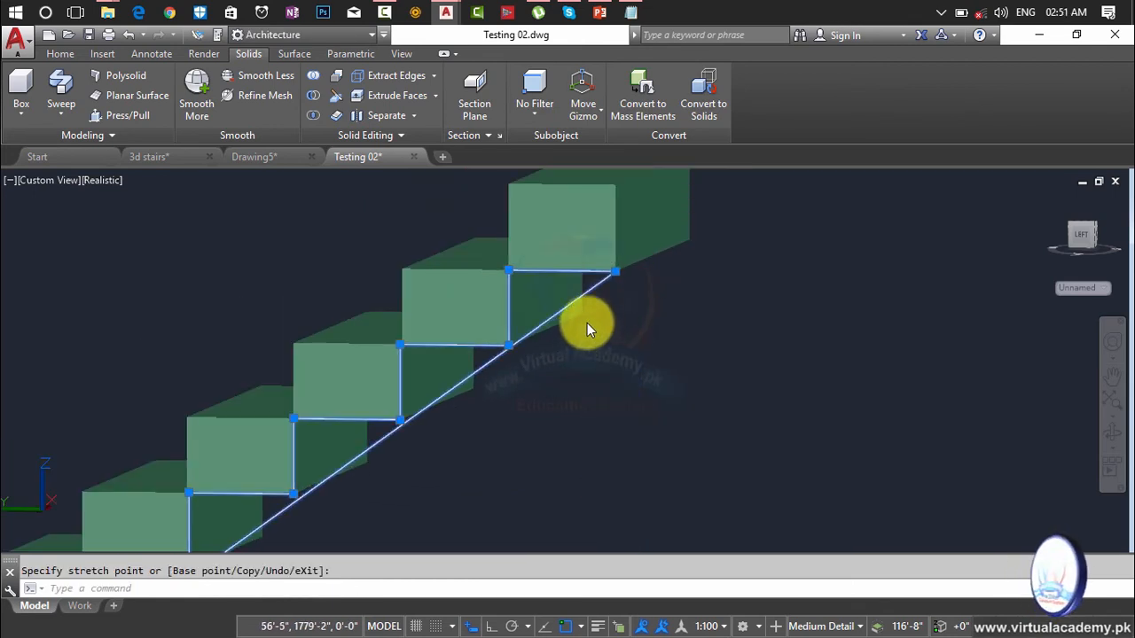
{"action": "scroll", "coordinate": [470, 382], "scroll_direction": "down", "scroll_amount": 2}
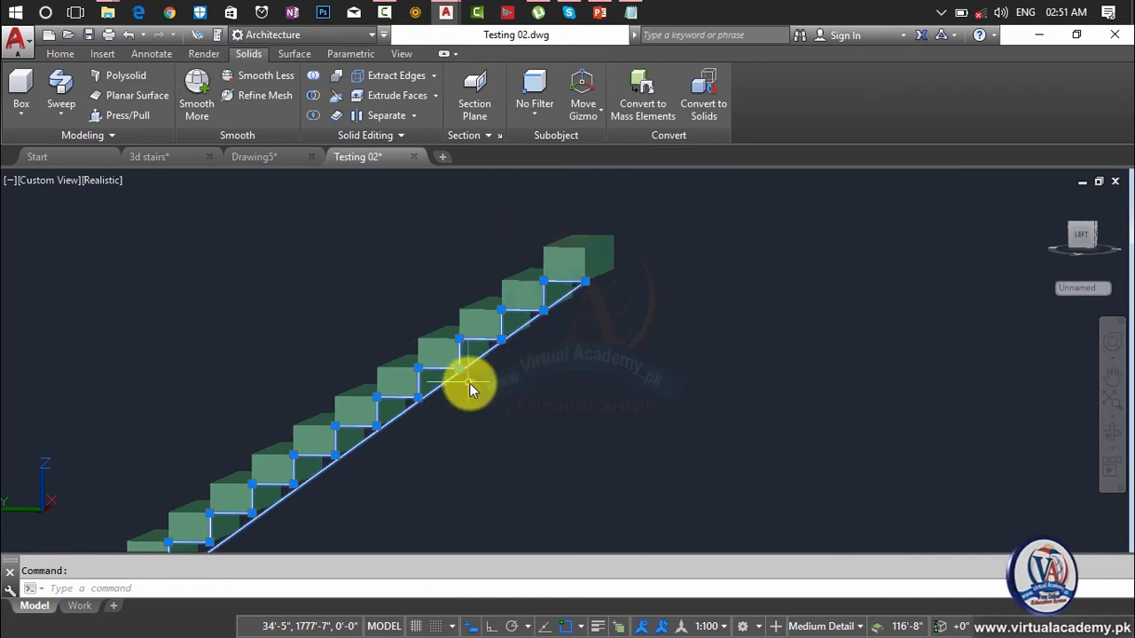
{"action": "middle_click_drag", "start_coordinate": [469, 383], "coordinate": [534, 298]}
{"action": "scroll", "coordinate": [467, 356], "scroll_direction": "down", "scroll_amount": 2}
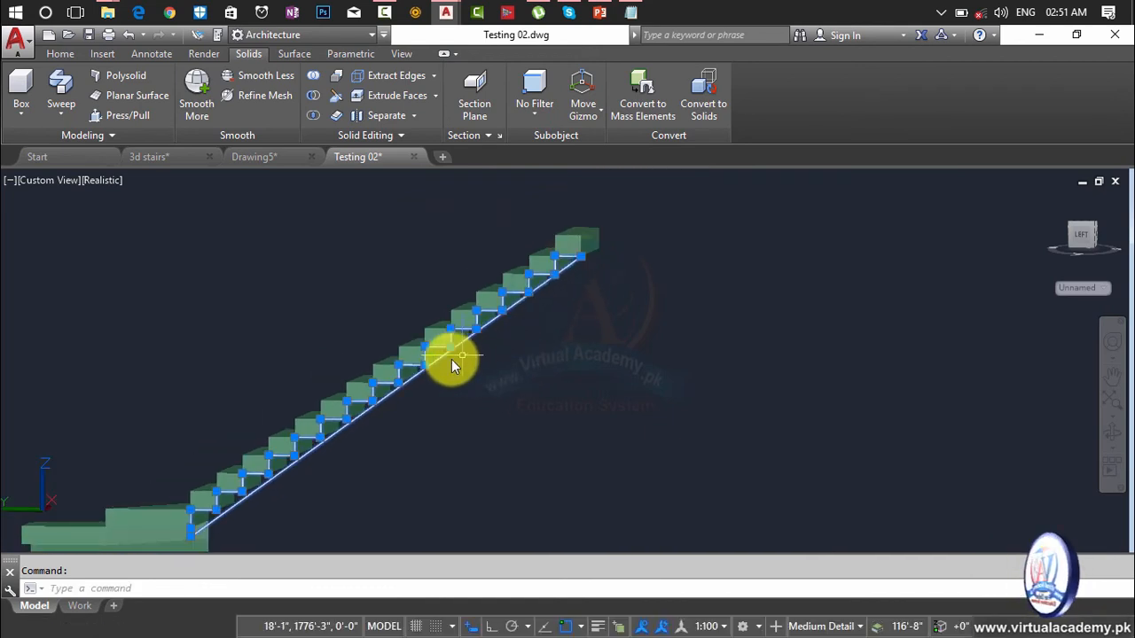
{"action": "scroll", "coordinate": [403, 388], "scroll_direction": "up", "scroll_amount": 6}
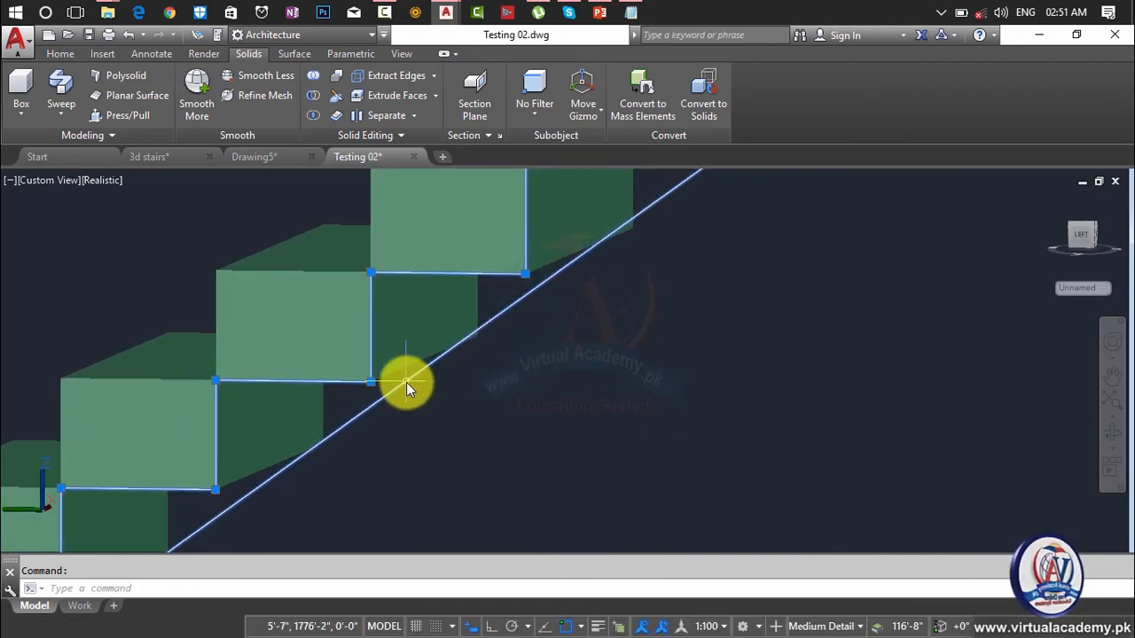
{"action": "key", "text": "Escape"}
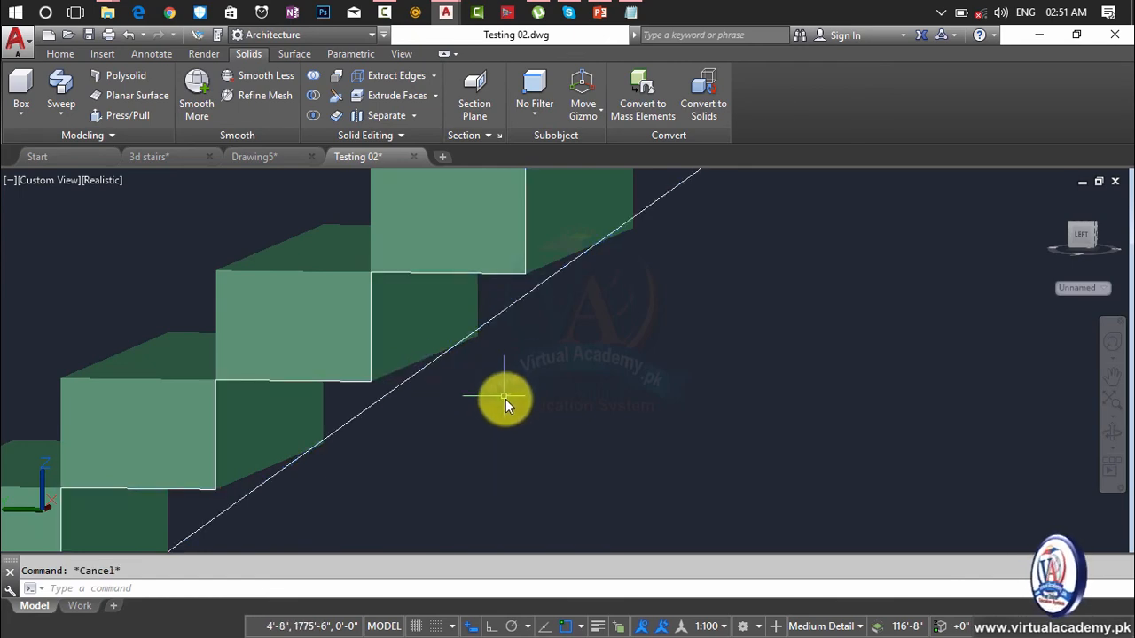
- Try Press/Pull on the reshaped profile by its sloped edge, with the height given at the stair's top underside corner
{"action": "mouse_move", "coordinate": [506, 399]}
{"action": "middle_mouse_down", "text": "shift"}
{"action": "mouse_move", "coordinate": [417, 405]}
{"action": "mouse_move", "coordinate": [380, 453]}
{"action": "mouse_move", "coordinate": [433, 453]}
{"action": "mouse_move", "coordinate": [516, 395]}
{"action": "middle_mouse_up", "text": "shift"}
{"action": "scroll", "coordinate": [434, 453], "scroll_direction": "down", "scroll_amount": 2}
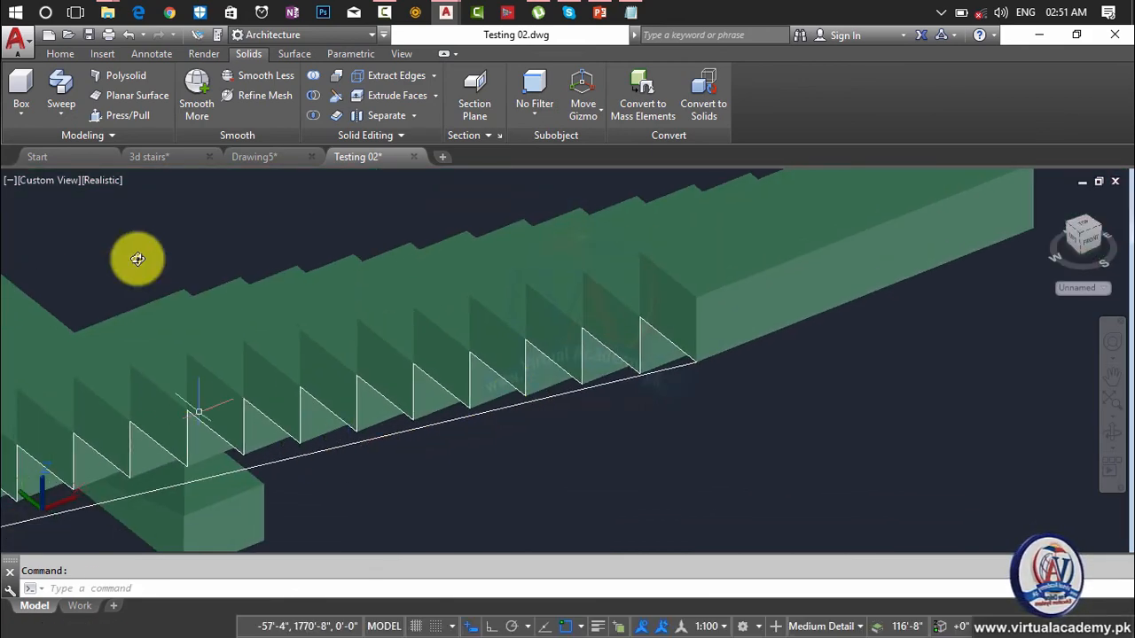
{"action": "left_click", "coordinate": [128, 116]}
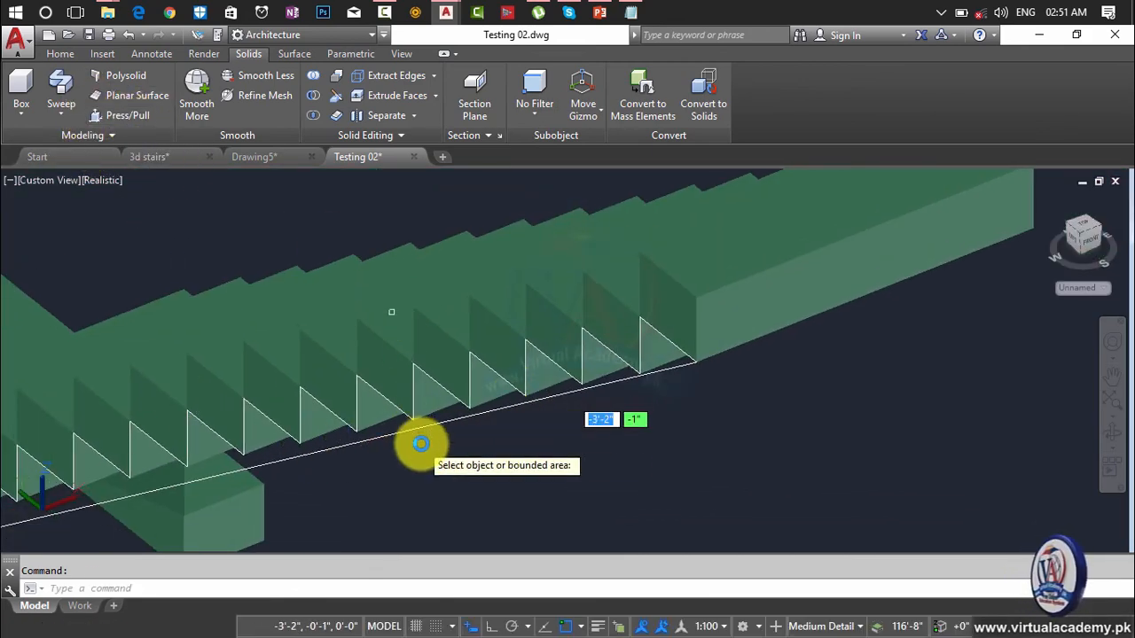
{"action": "left_click", "coordinate": [481, 414]}
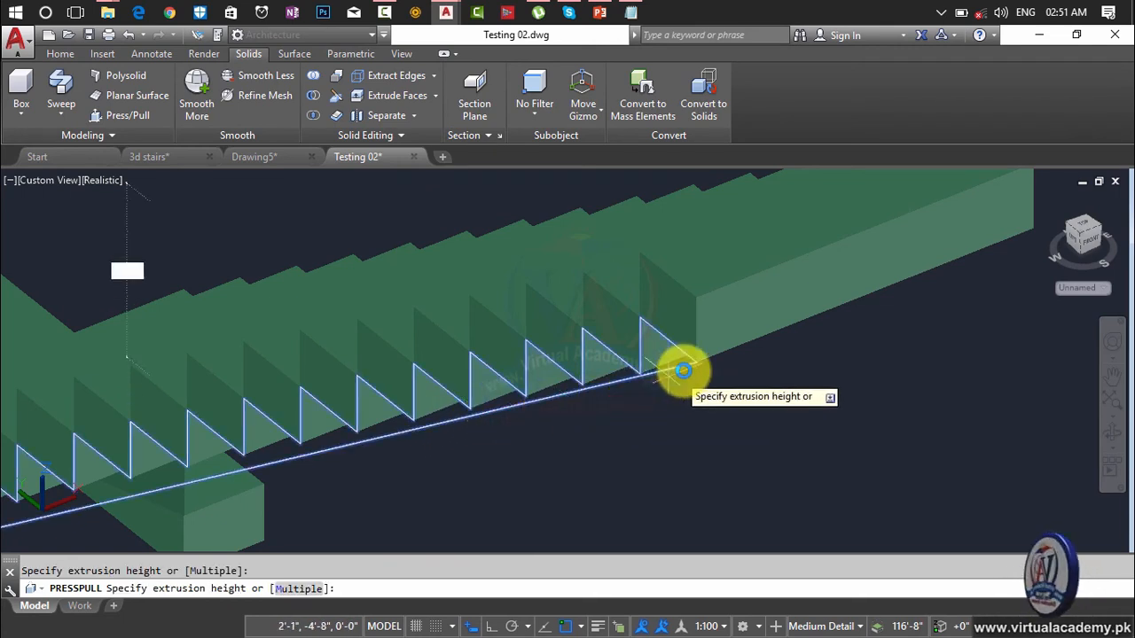
{"action": "left_click", "coordinate": [695, 364]}
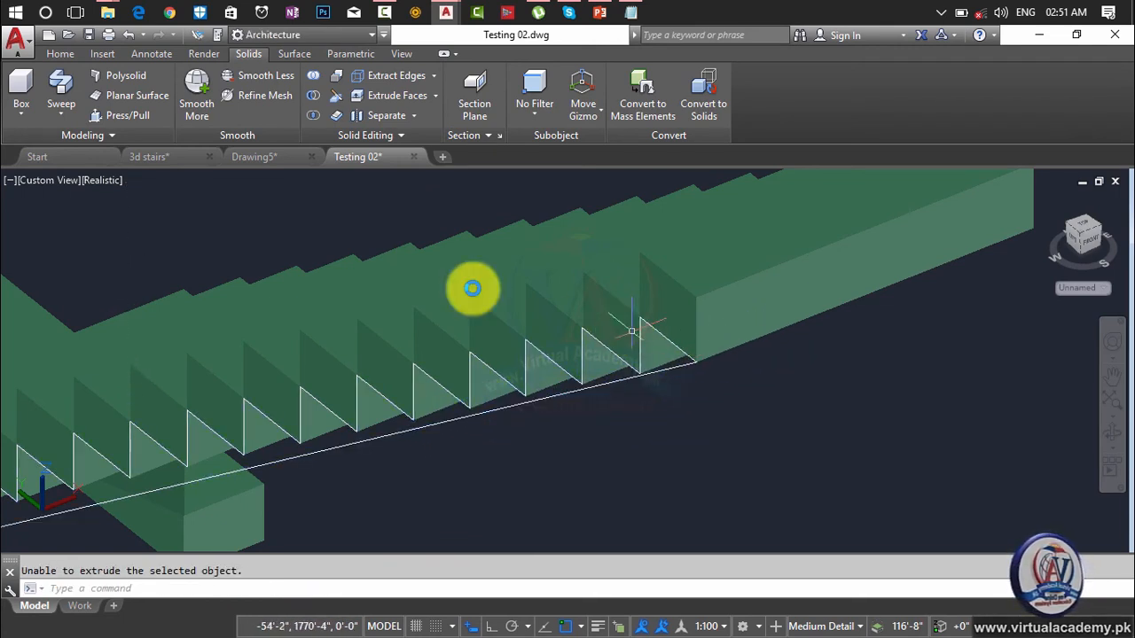
- Retry Press/Pull on the profile's sloped edge, giving the extrusion height on the far side of the stair
{"action": "left_click", "coordinate": [138, 116]}
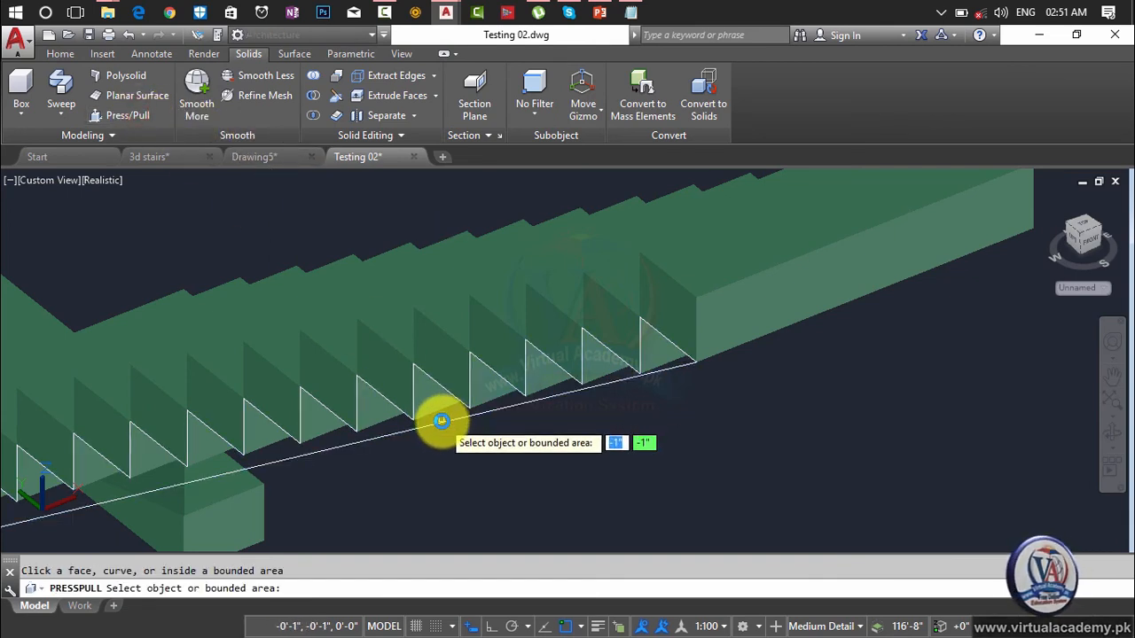
{"action": "left_click", "coordinate": [440, 422]}
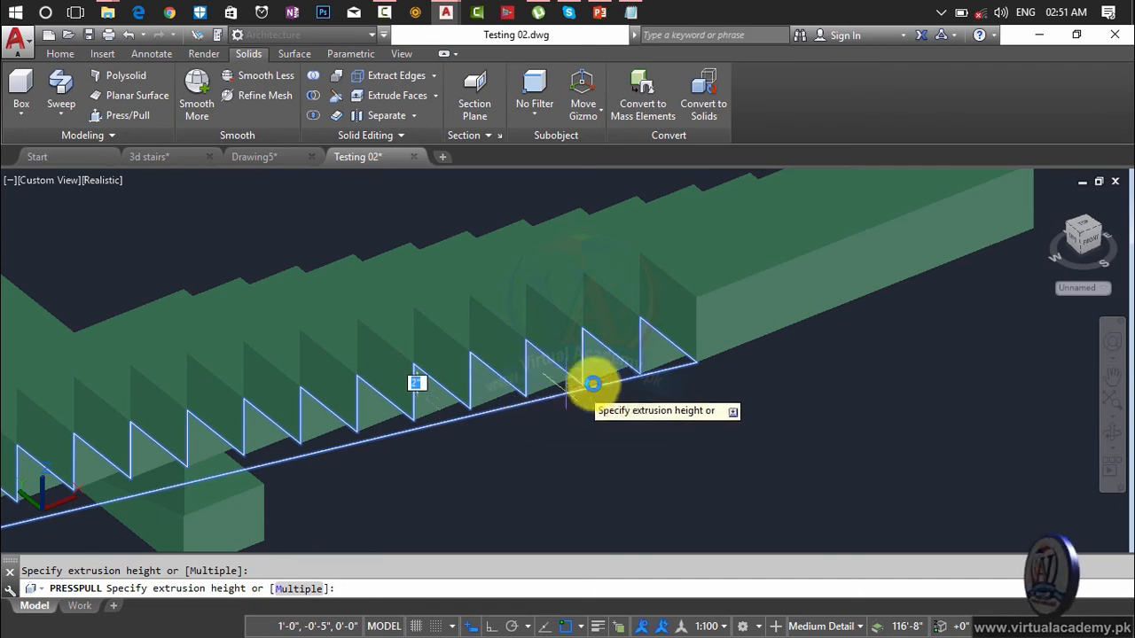
{"action": "middle_click_drag", "start_coordinate": [717, 352], "coordinate": [570, 393]}
{"action": "scroll", "coordinate": [769, 322], "scroll_direction": "up", "scroll_amount": 2}
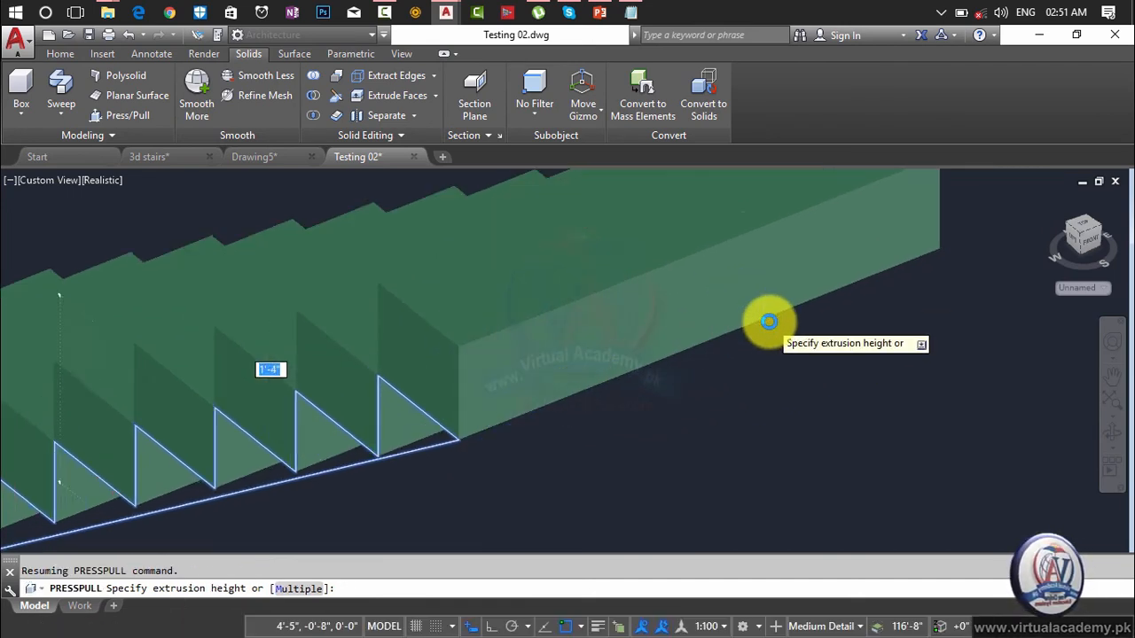
{"action": "scroll", "coordinate": [768, 322], "scroll_direction": "up", "scroll_amount": 2}
{"action": "middle_click_drag", "start_coordinate": [792, 329], "coordinate": [679, 331], "text": "shift"}
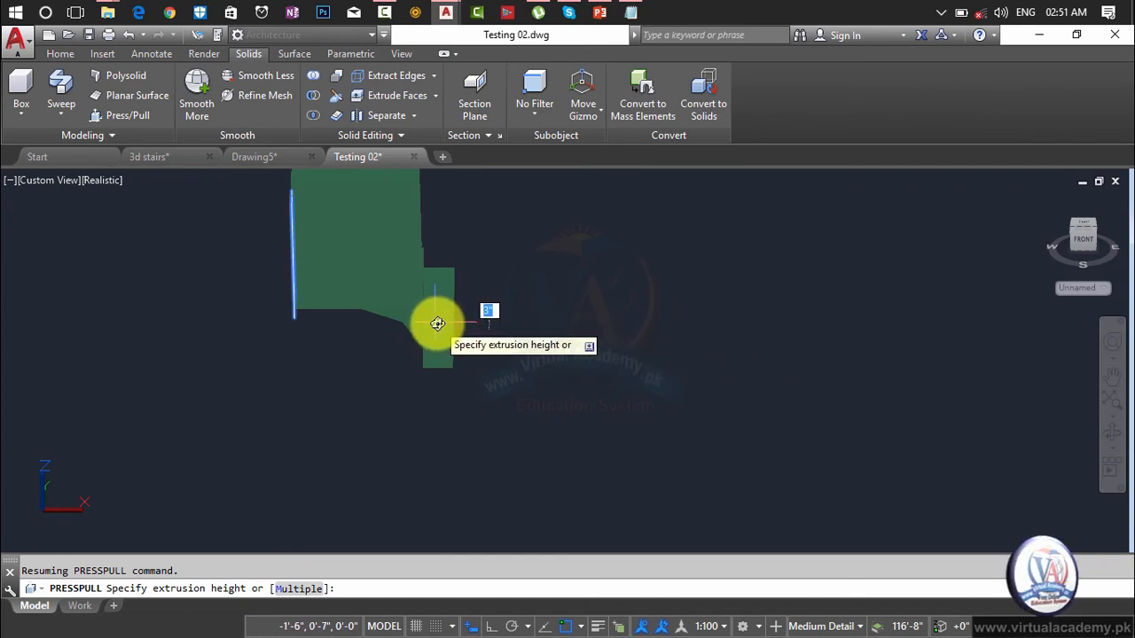
{"action": "middle_click_drag", "start_coordinate": [438, 323], "coordinate": [452, 323], "text": "shift"}
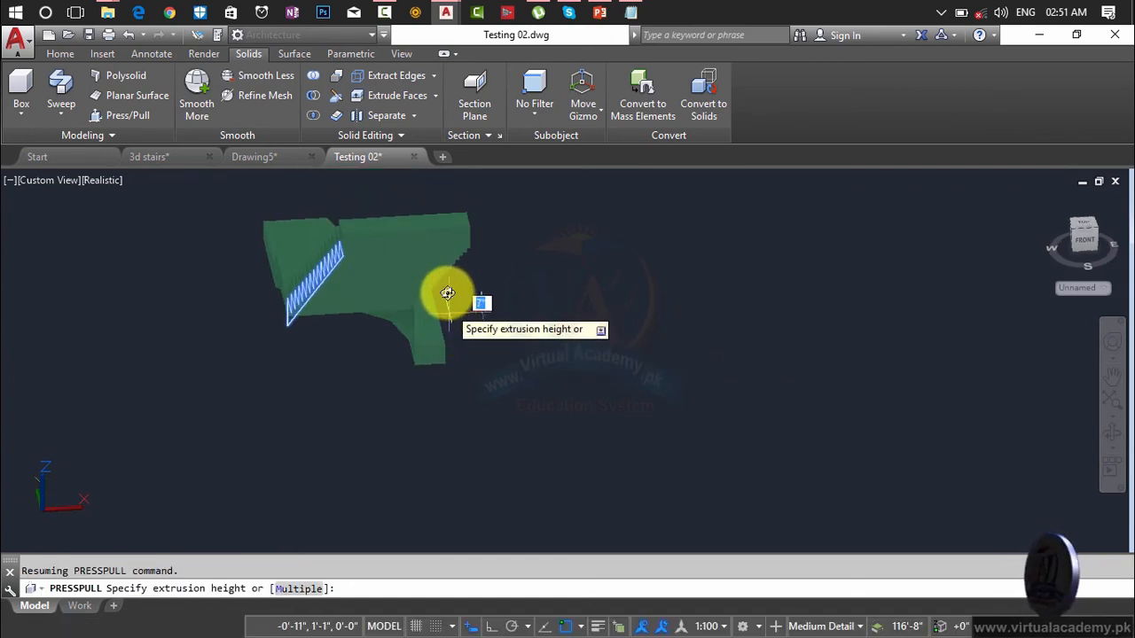
{"action": "scroll", "coordinate": [453, 255], "scroll_direction": "up", "scroll_amount": 1}
{"action": "scroll", "coordinate": [479, 235], "scroll_direction": "up", "scroll_amount": 3}
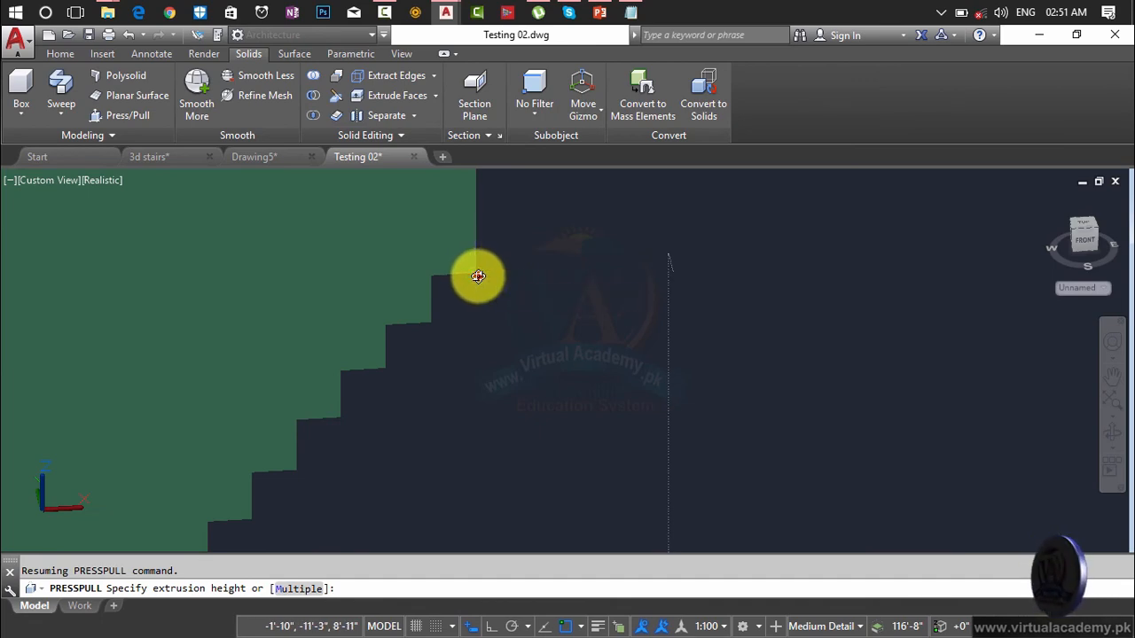
{"action": "scroll", "coordinate": [478, 276], "scroll_direction": "down", "scroll_amount": 4}
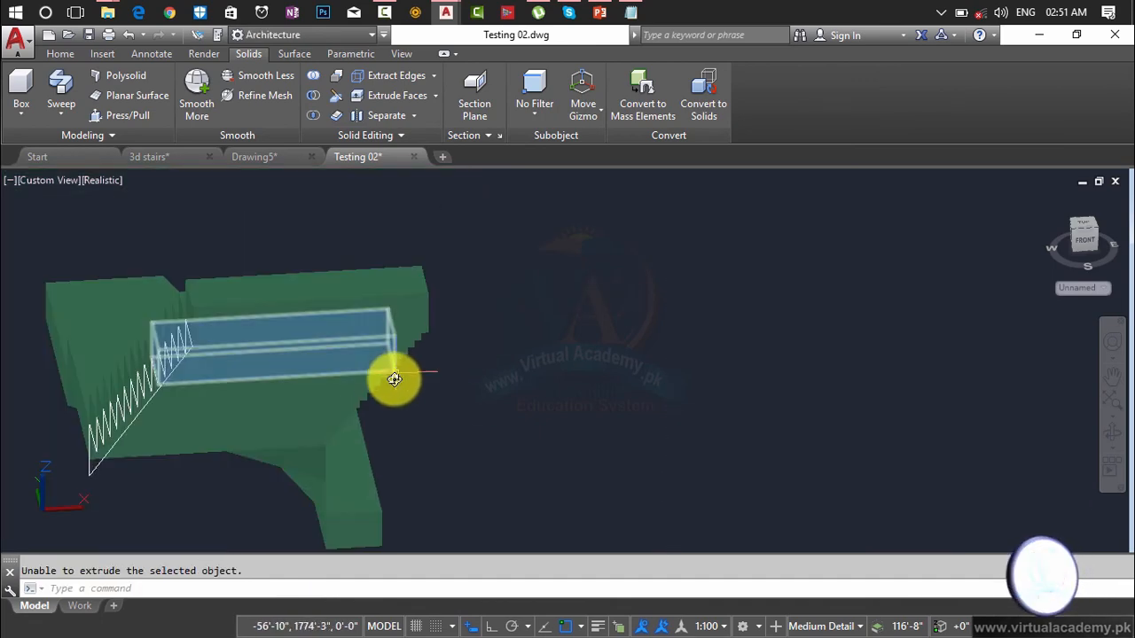
- Erase the stepped 3D polyline profile beneath the stair and clear the selection
{"action": "middle_click_drag", "start_coordinate": [393, 375], "coordinate": [663, 324], "text": "shift"}
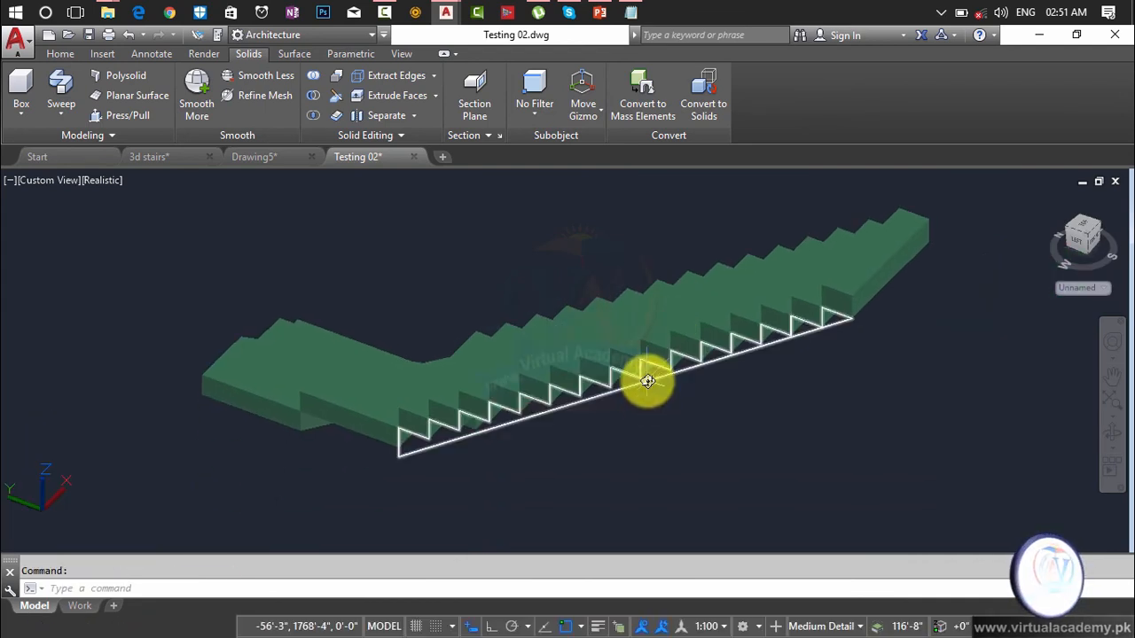
{"action": "left_click", "coordinate": [647, 382]}
{"action": "key", "text": "Delete"}
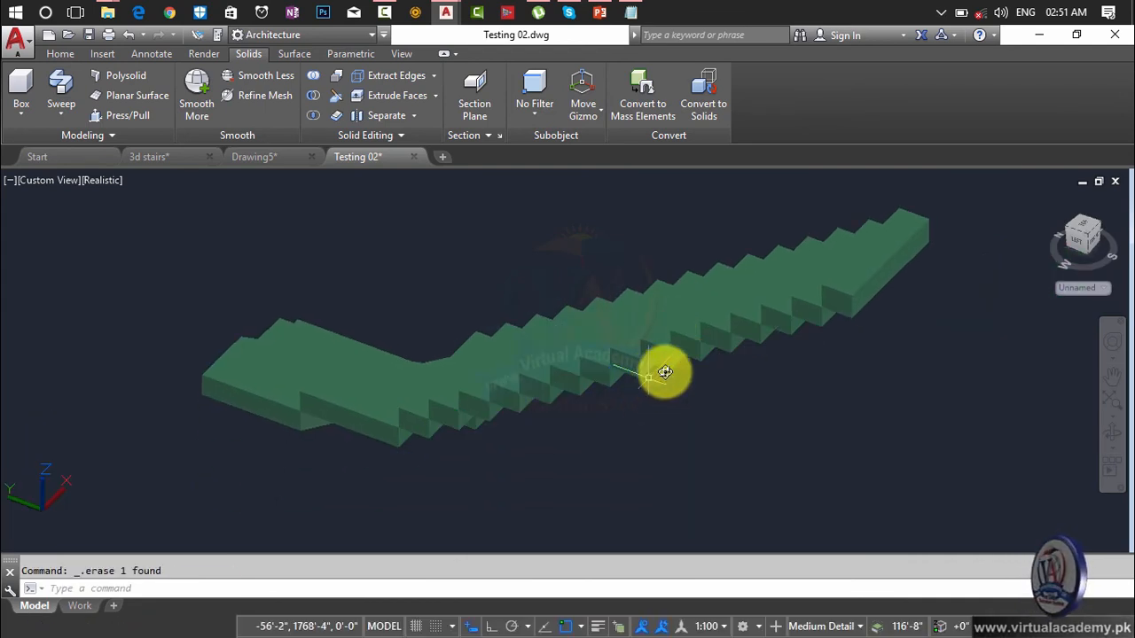
{"action": "key", "text": "Escape"}
- Restore the home view and examine the stepped underside along the whole stair flight
{"action": "scroll", "coordinate": [854, 328], "scroll_direction": "up", "scroll_amount": 2}
{"action": "scroll", "coordinate": [855, 329], "scroll_direction": "up", "scroll_amount": 3}
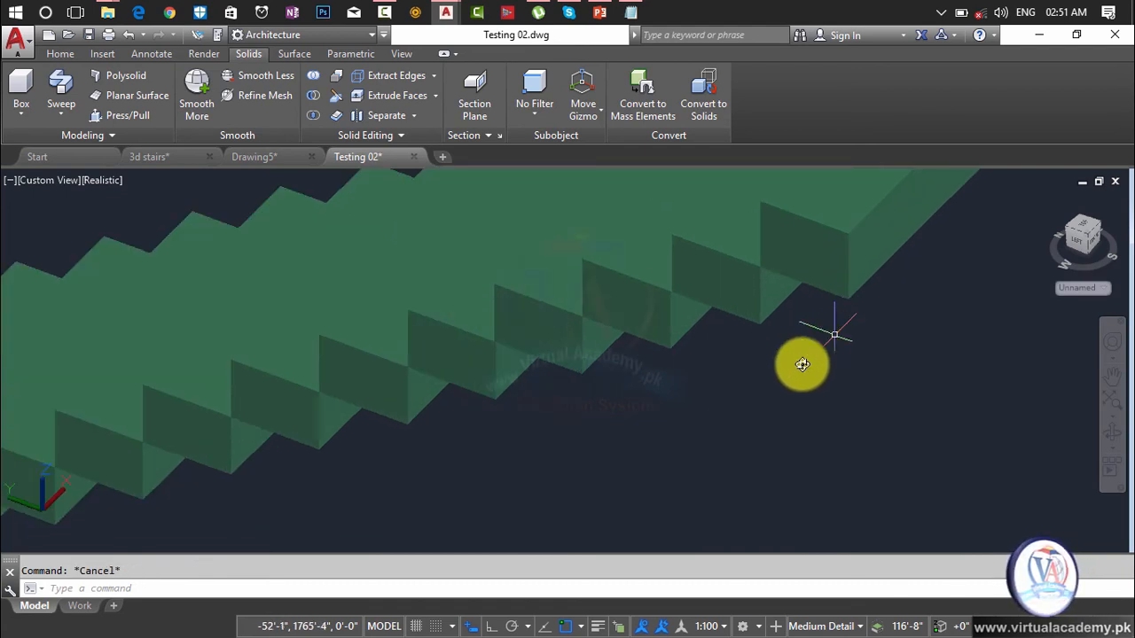
{"action": "middle_click_drag", "start_coordinate": [784, 384], "coordinate": [718, 413]}
{"action": "scroll", "coordinate": [735, 427], "scroll_direction": "down", "scroll_amount": 4}
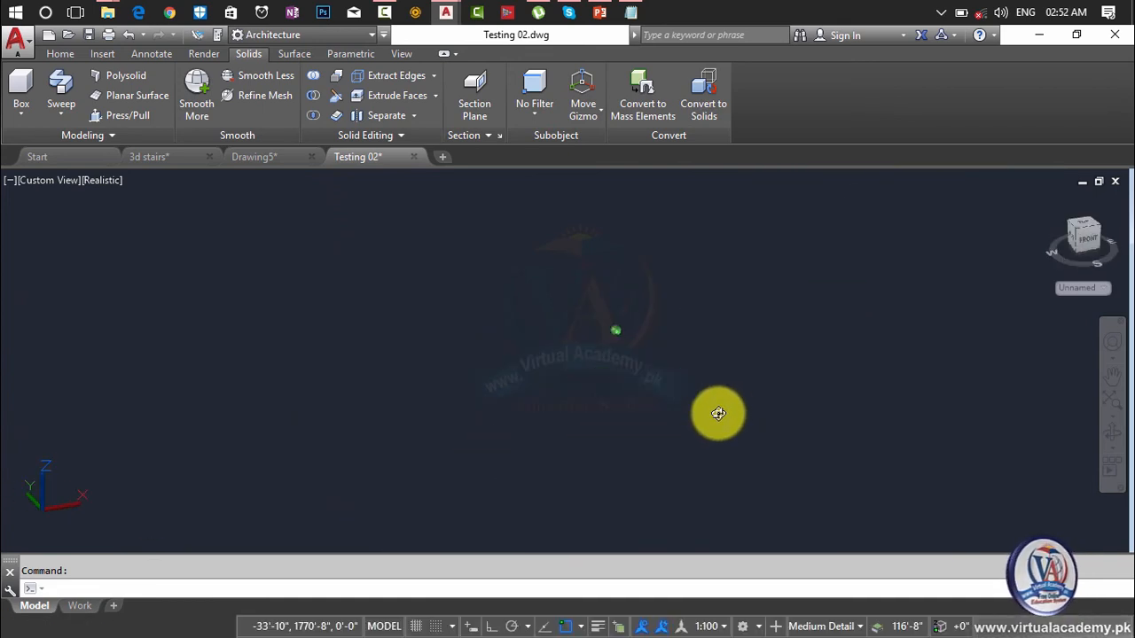
{"action": "left_click", "coordinate": [1049, 203]}
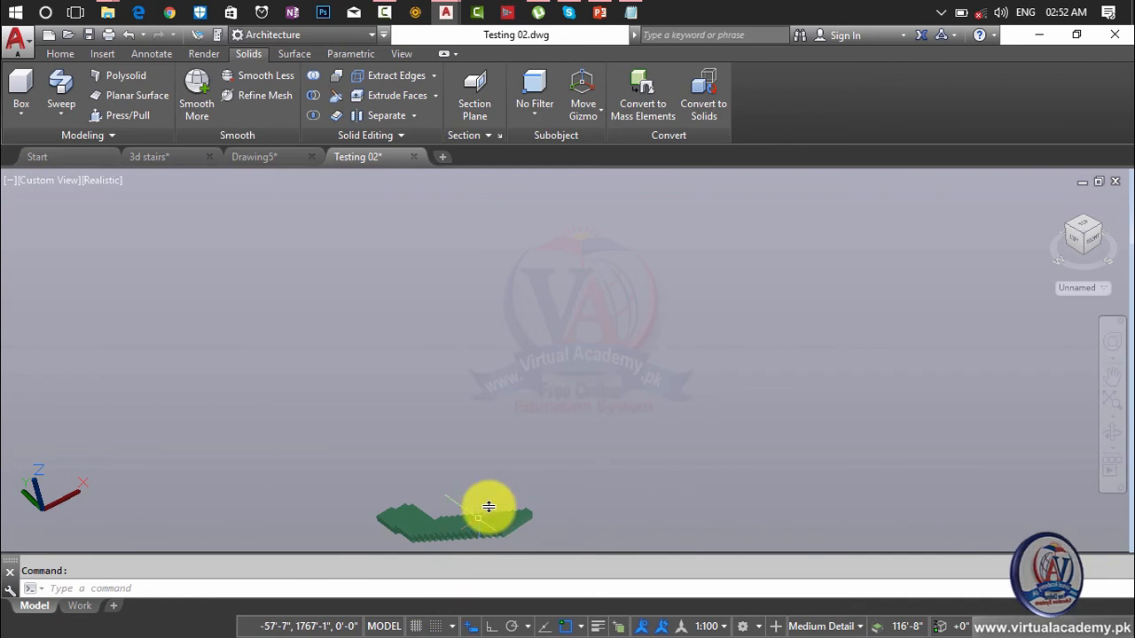
{"action": "middle_click_drag", "start_coordinate": [498, 500], "coordinate": [764, 375]}
{"action": "scroll", "coordinate": [770, 375], "scroll_direction": "up", "scroll_amount": 4}
{"action": "scroll", "coordinate": [890, 380], "scroll_direction": "up", "scroll_amount": 2}
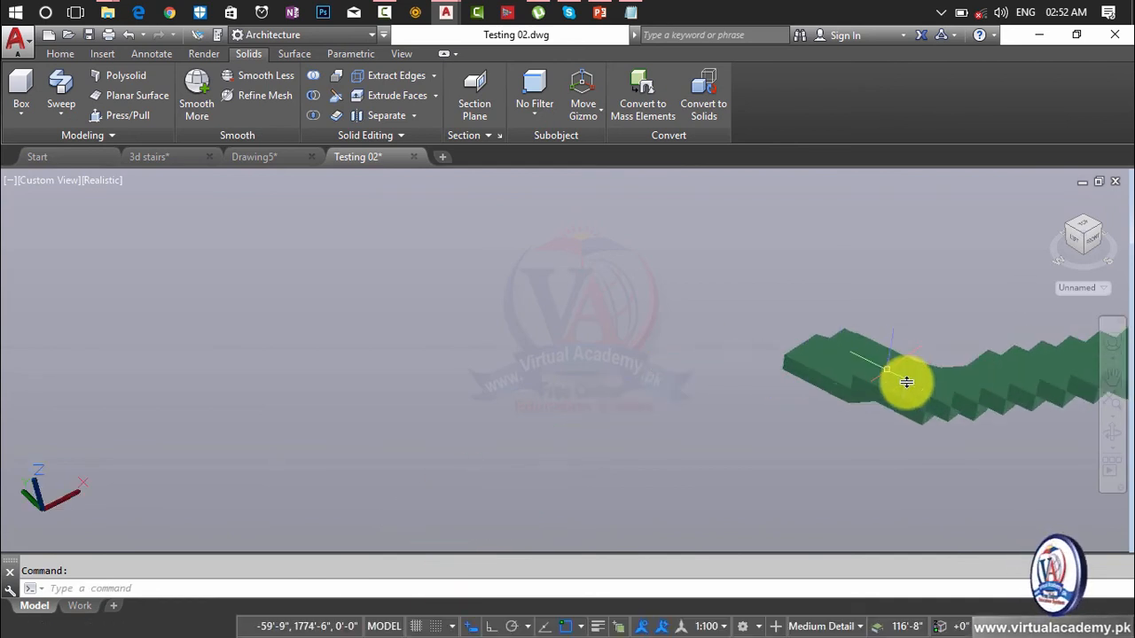
{"action": "middle_click_drag", "start_coordinate": [903, 382], "coordinate": [554, 390]}
{"action": "scroll", "coordinate": [645, 388], "scroll_direction": "up", "scroll_amount": 4}
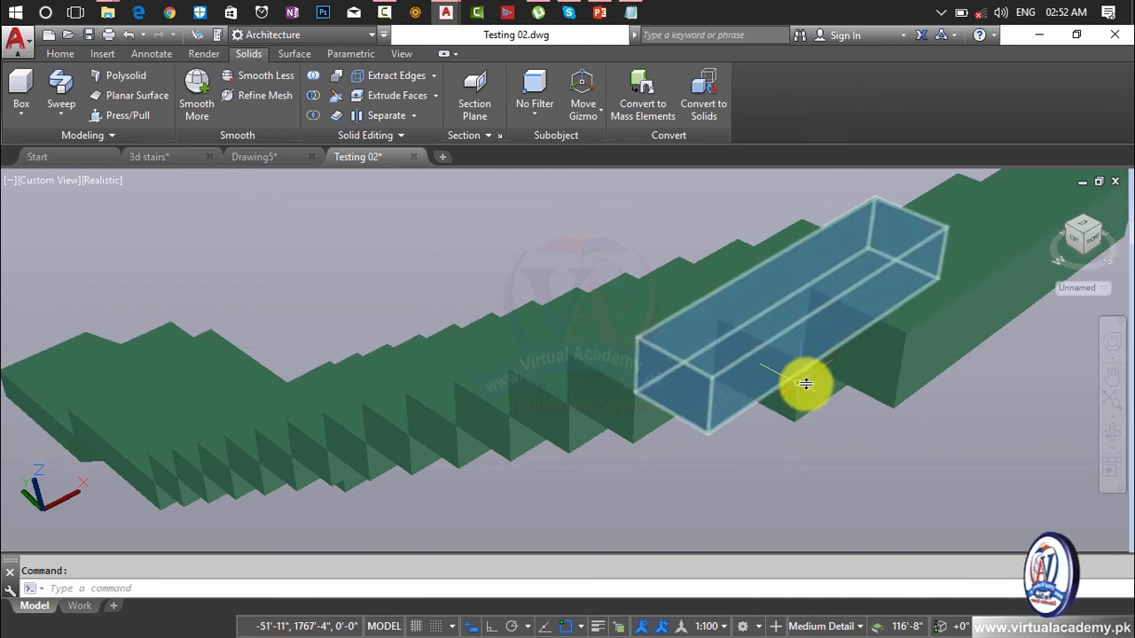
{"action": "scroll", "coordinate": [851, 393], "scroll_direction": "up", "scroll_amount": 4}
{"action": "middle_click_drag", "start_coordinate": [851, 392], "coordinate": [848, 357]}
{"action": "scroll", "coordinate": [849, 358], "scroll_direction": "down", "scroll_amount": 3}
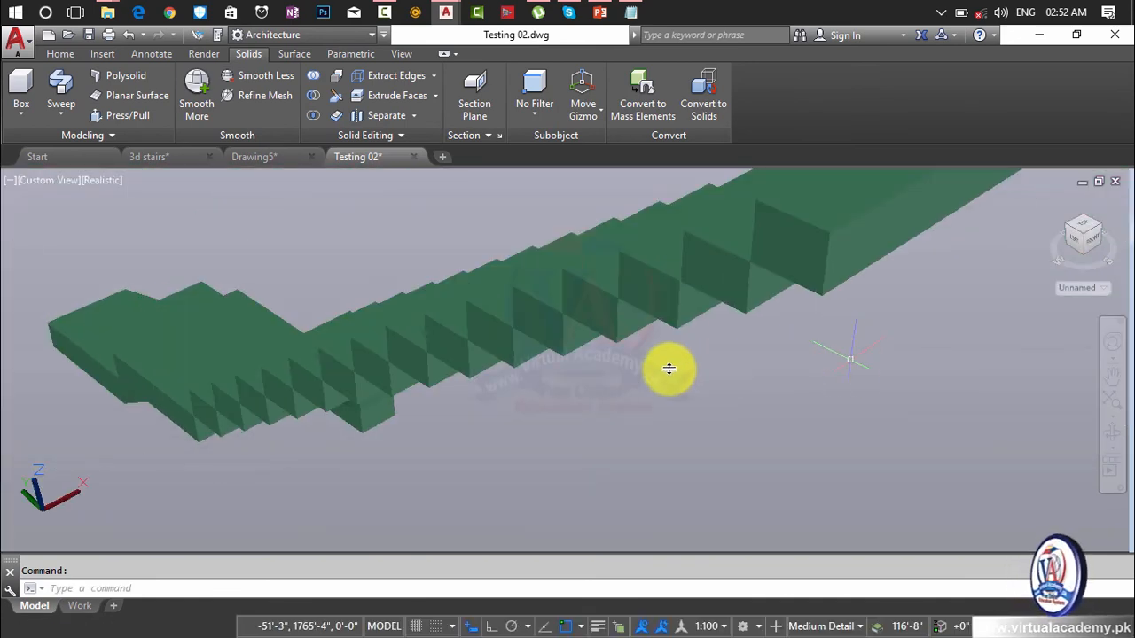
- Switch the visual style to 2D Wireframe and back to Realistic
{"action": "left_click", "coordinate": [62, 183]}
{"action": "left_click", "coordinate": [89, 191]}
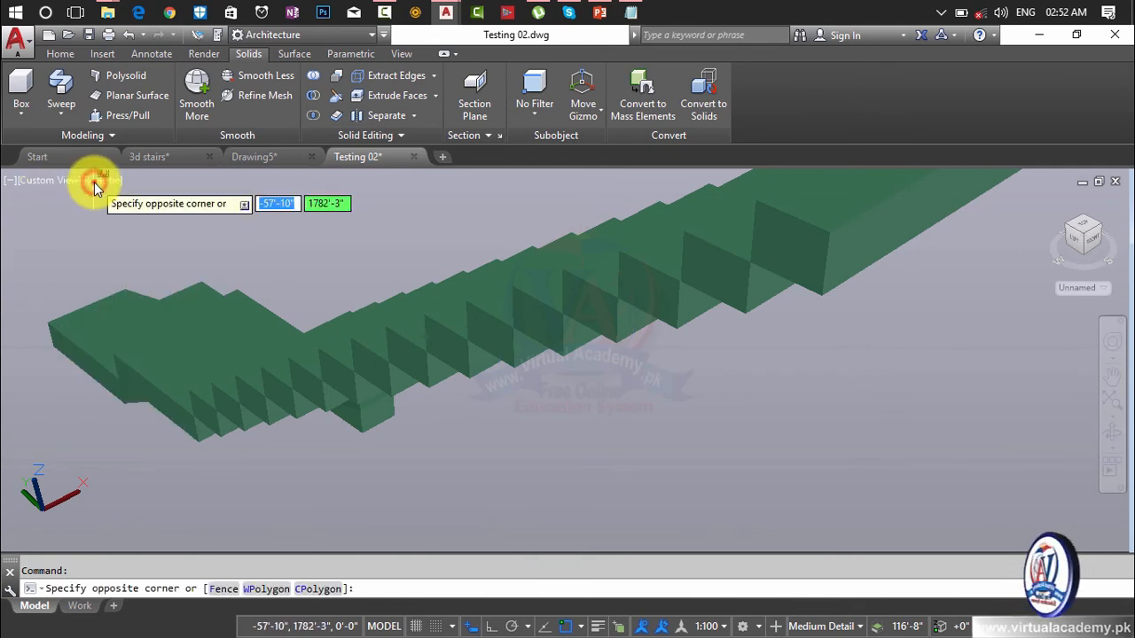
{"action": "left_click", "coordinate": [97, 181]}
{"action": "left_click", "coordinate": [112, 220]}
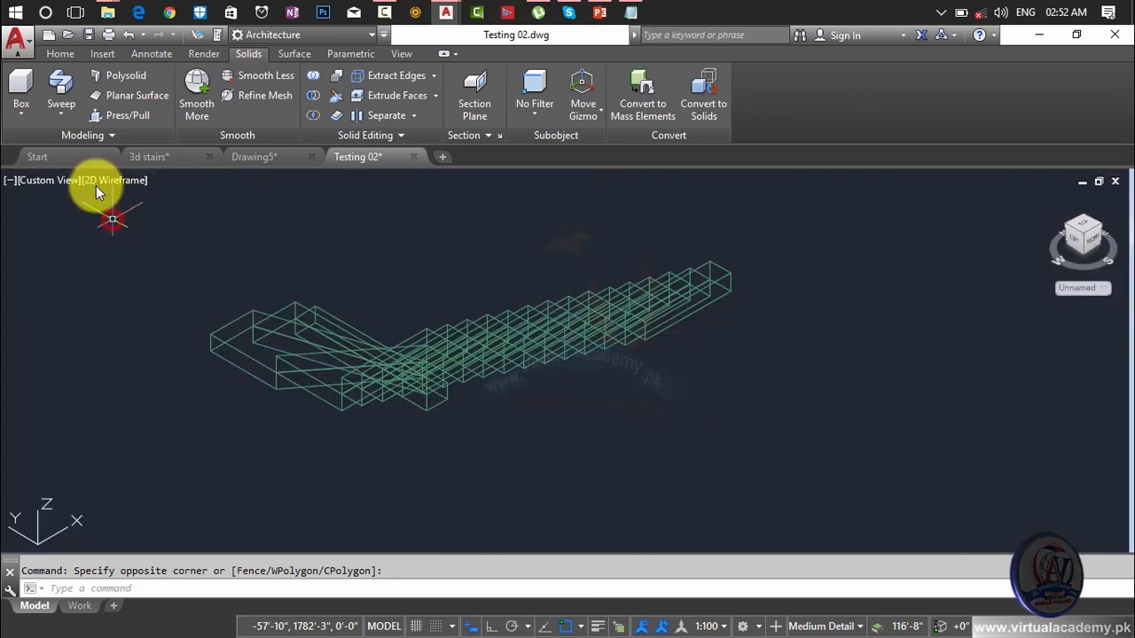
{"action": "left_click", "coordinate": [95, 182]}
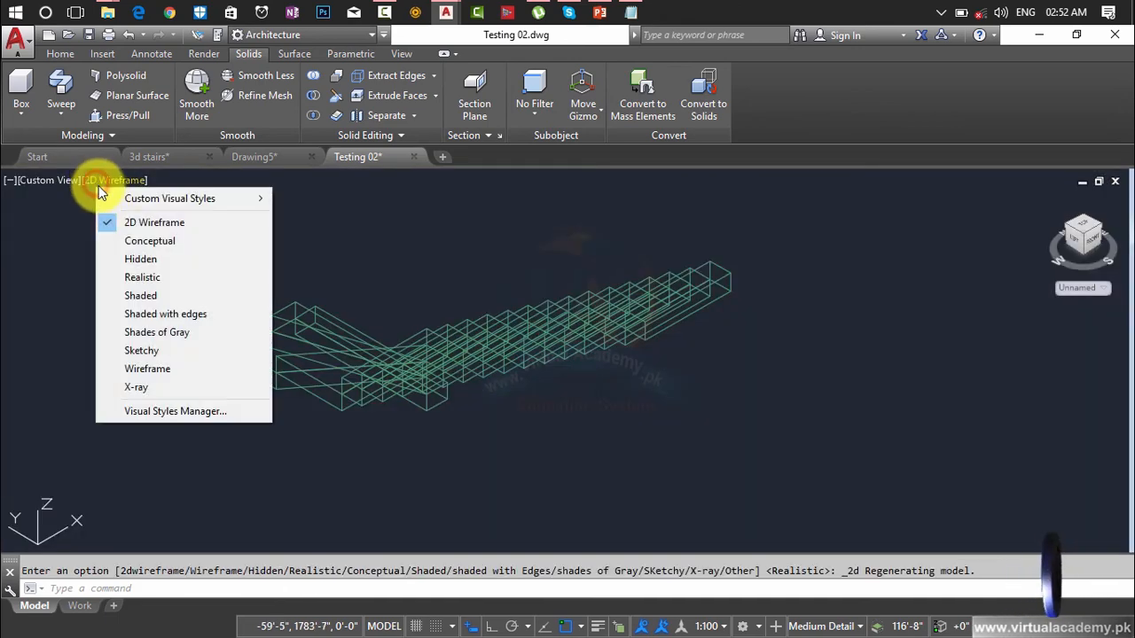
{"action": "left_click", "coordinate": [130, 279]}
- Extrude the closed stepped profile across the stair's width with Press/Pull, ending at the far bottom corner of the top step
{"action": "scroll", "coordinate": [641, 367], "scroll_direction": "up", "scroll_amount": 4}
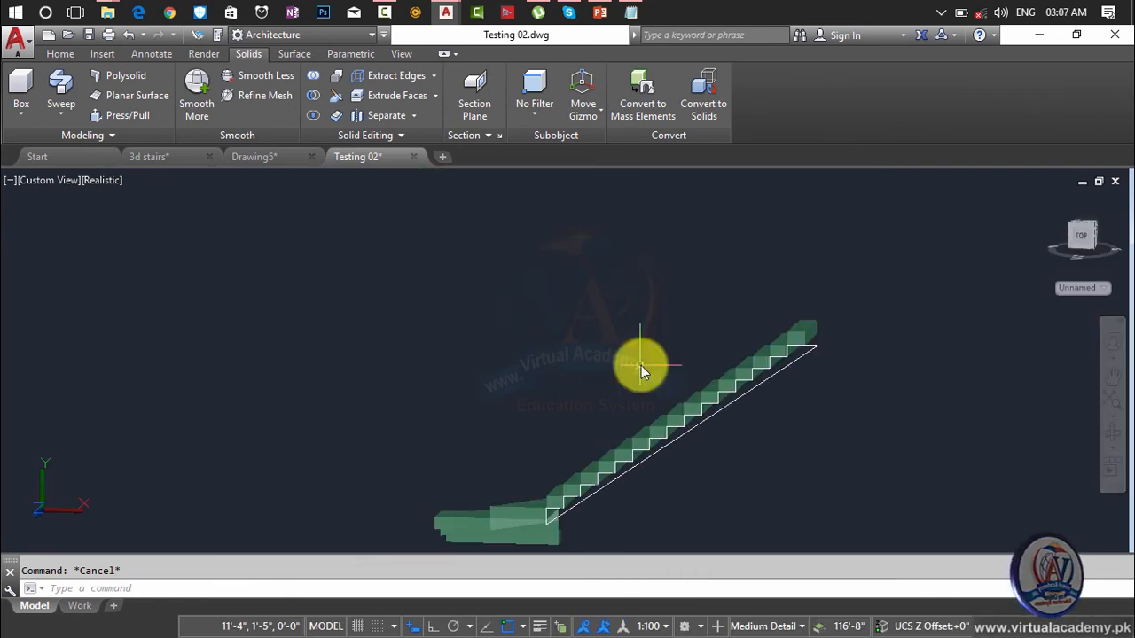
{"action": "scroll", "coordinate": [743, 390], "scroll_direction": "up", "scroll_amount": 3}
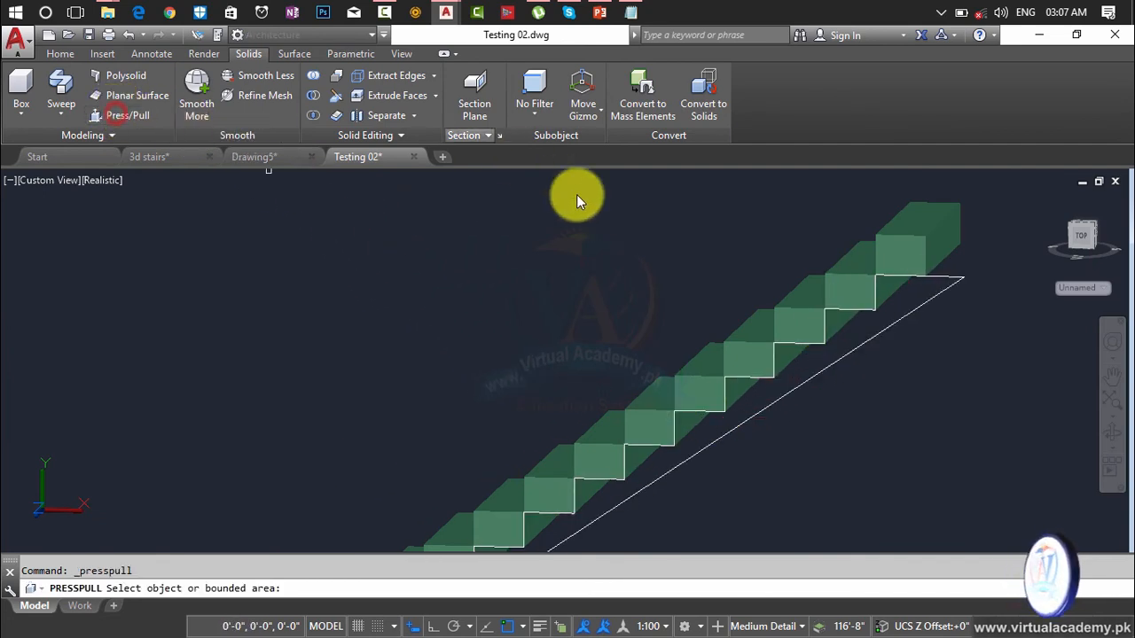
{"action": "left_click", "coordinate": [808, 374]}
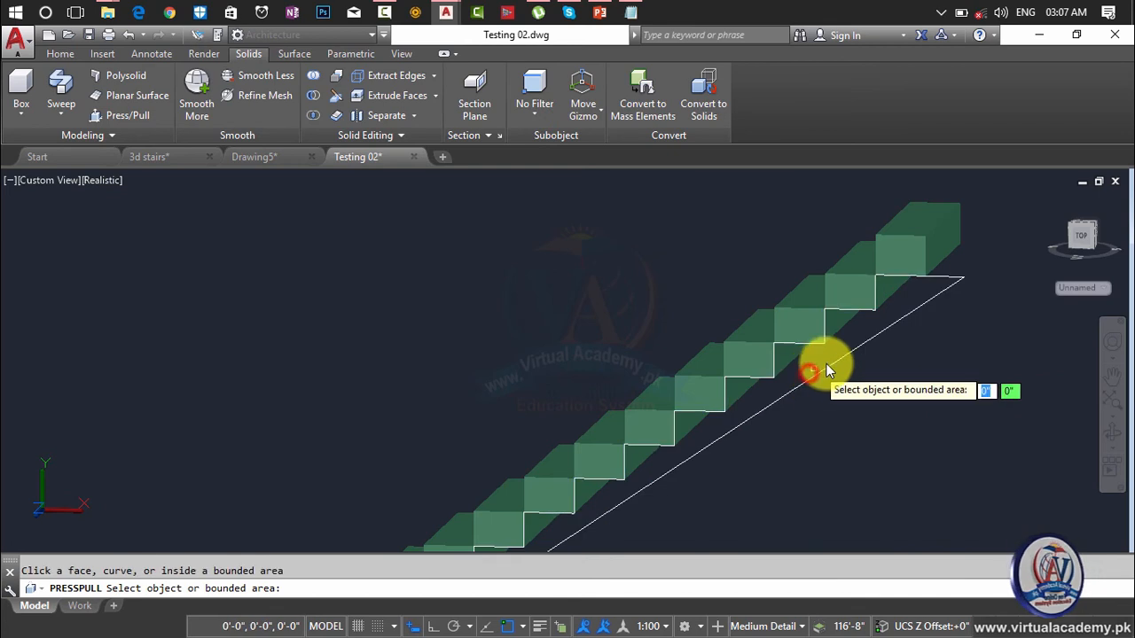
{"action": "left_click", "coordinate": [873, 337]}
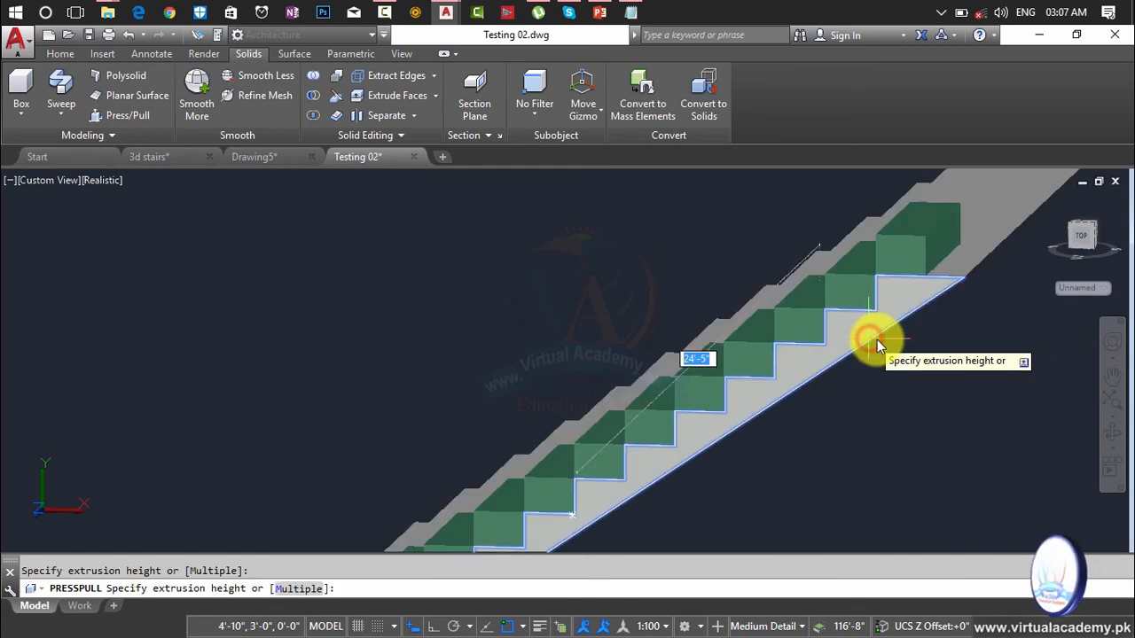
{"action": "scroll", "coordinate": [908, 307], "scroll_direction": "down", "scroll_amount": 5}
{"action": "scroll", "coordinate": [837, 359], "scroll_direction": "up", "scroll_amount": 6}
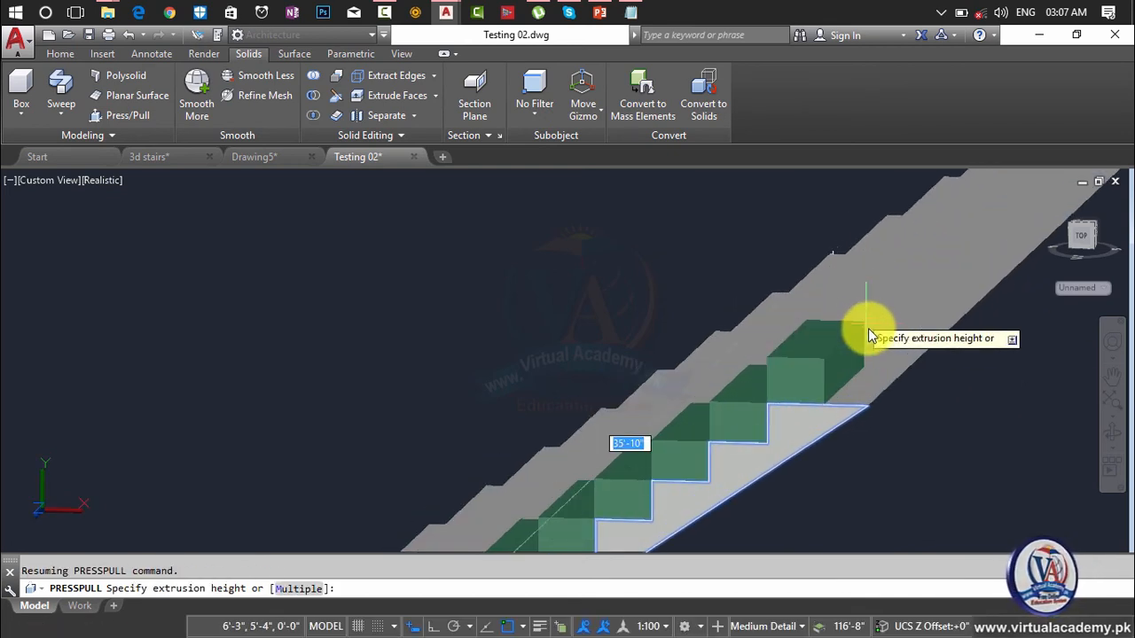
{"action": "scroll", "coordinate": [867, 330], "scroll_direction": "up", "scroll_amount": 3}
{"action": "middle_click_drag", "start_coordinate": [864, 367], "coordinate": [679, 408], "text": "shift"}
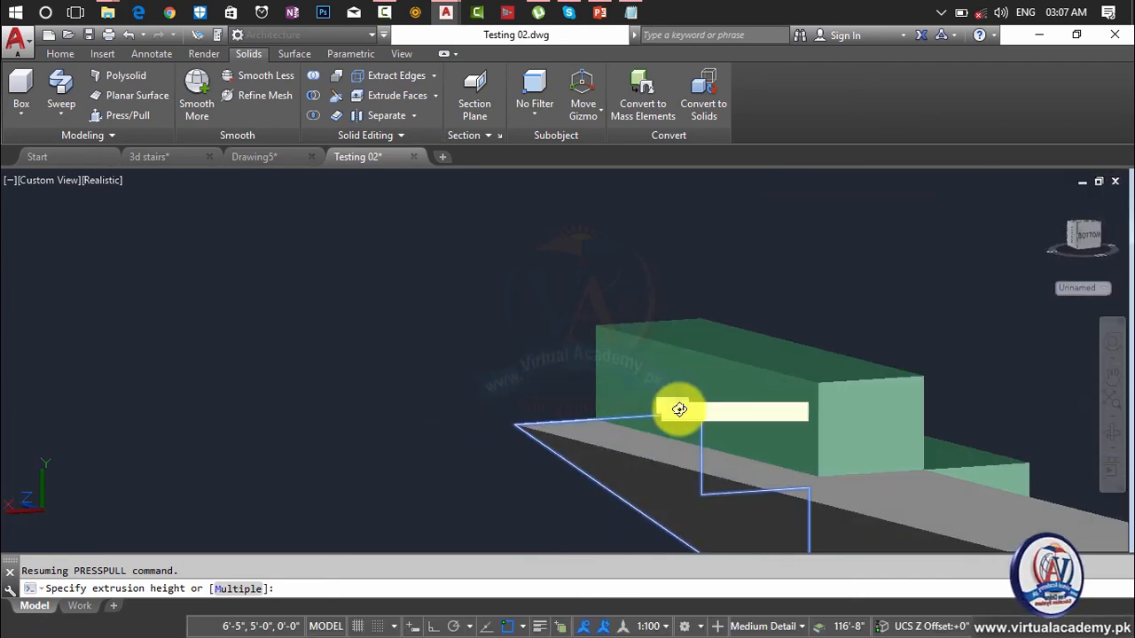
{"action": "scroll", "coordinate": [823, 474], "scroll_direction": "up", "scroll_amount": 5}
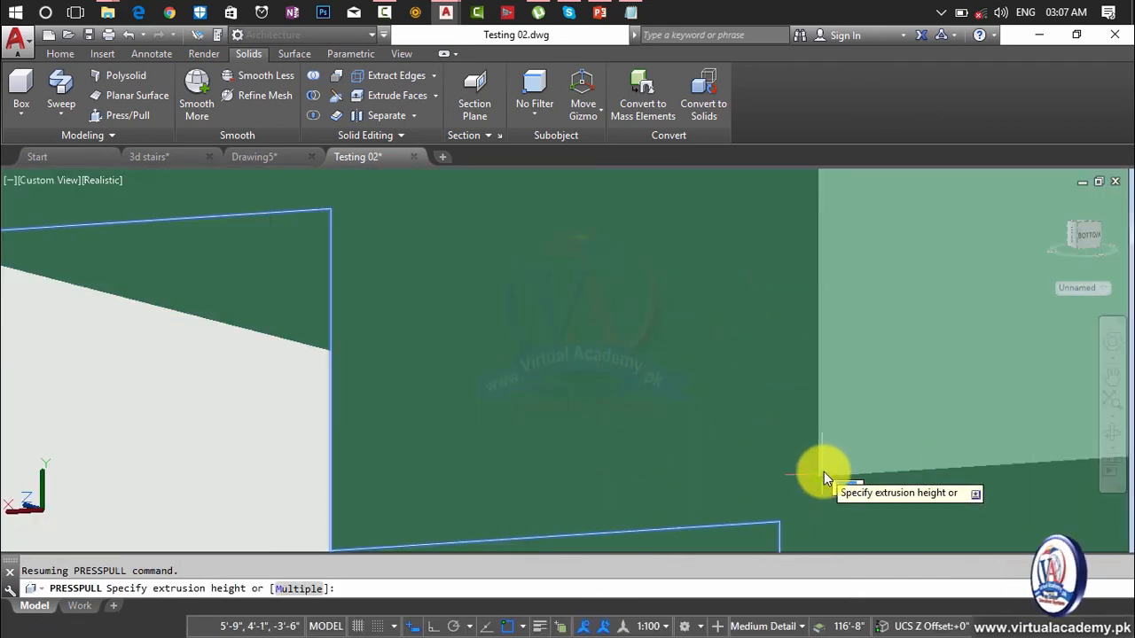
{"action": "left_click", "coordinate": [821, 475]}
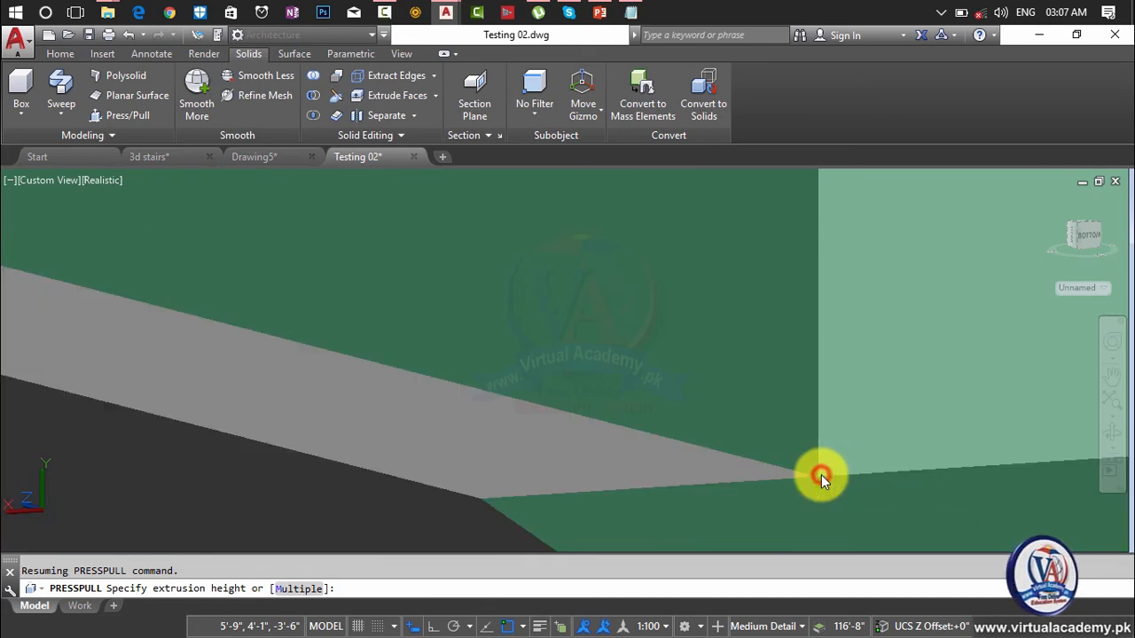
{"action": "scroll", "coordinate": [821, 474], "scroll_direction": "down", "scroll_amount": 6}
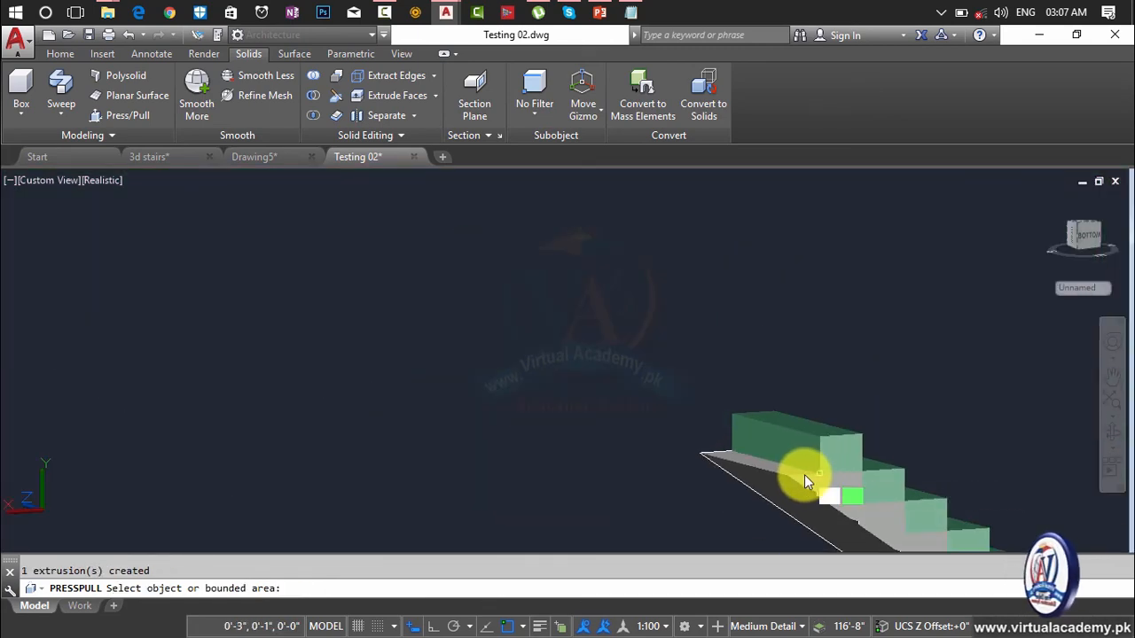
{"action": "key", "text": "Escape"}
{"action": "scroll", "coordinate": [790, 472], "scroll_direction": "up", "scroll_amount": 3}
{"action": "scroll", "coordinate": [791, 472], "scroll_direction": "down", "scroll_amount": 2}
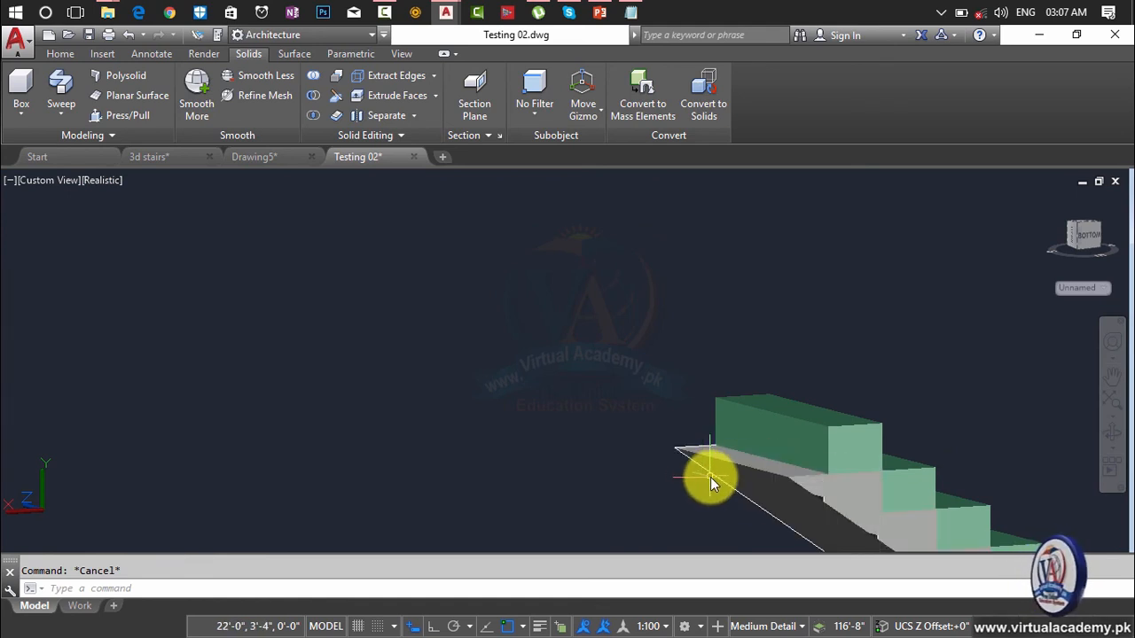
{"action": "middle_click_drag", "start_coordinate": [721, 476], "coordinate": [784, 471], "text": "shift"}
{"action": "scroll", "coordinate": [858, 482], "scroll_direction": "up", "scroll_amount": 4}
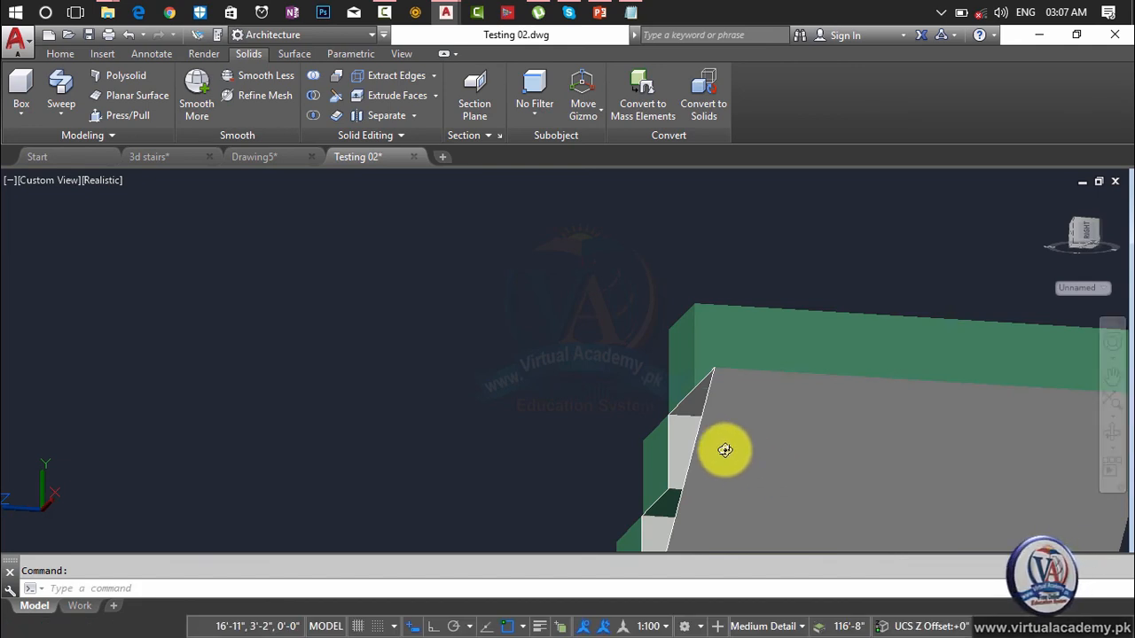
{"action": "scroll", "coordinate": [302, 239], "scroll_direction": "down", "scroll_amount": 2}
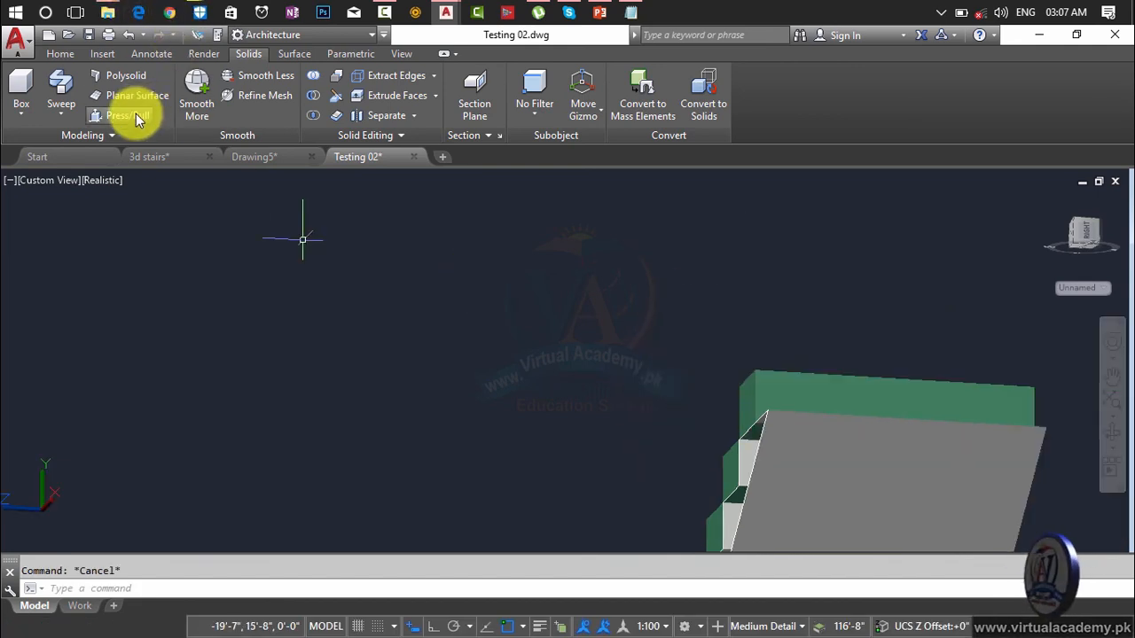
{"action": "left_click", "coordinate": [137, 118]}
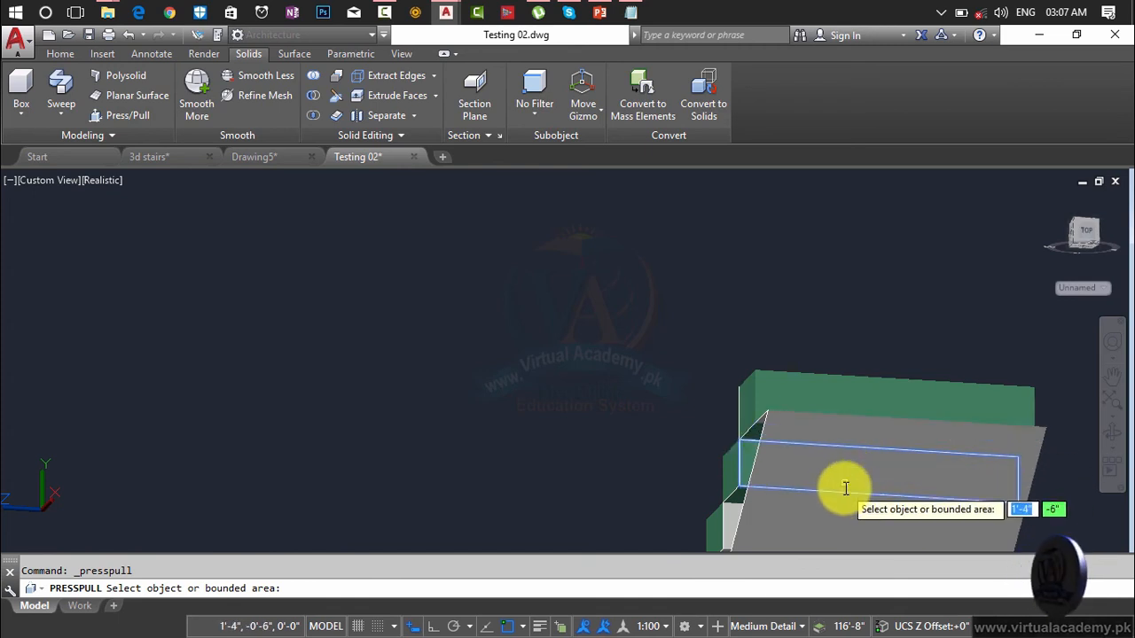
{"action": "scroll", "coordinate": [846, 489], "scroll_direction": "down", "scroll_amount": 3}
{"action": "middle_click_drag", "start_coordinate": [846, 489], "coordinate": [799, 452], "text": "shift"}
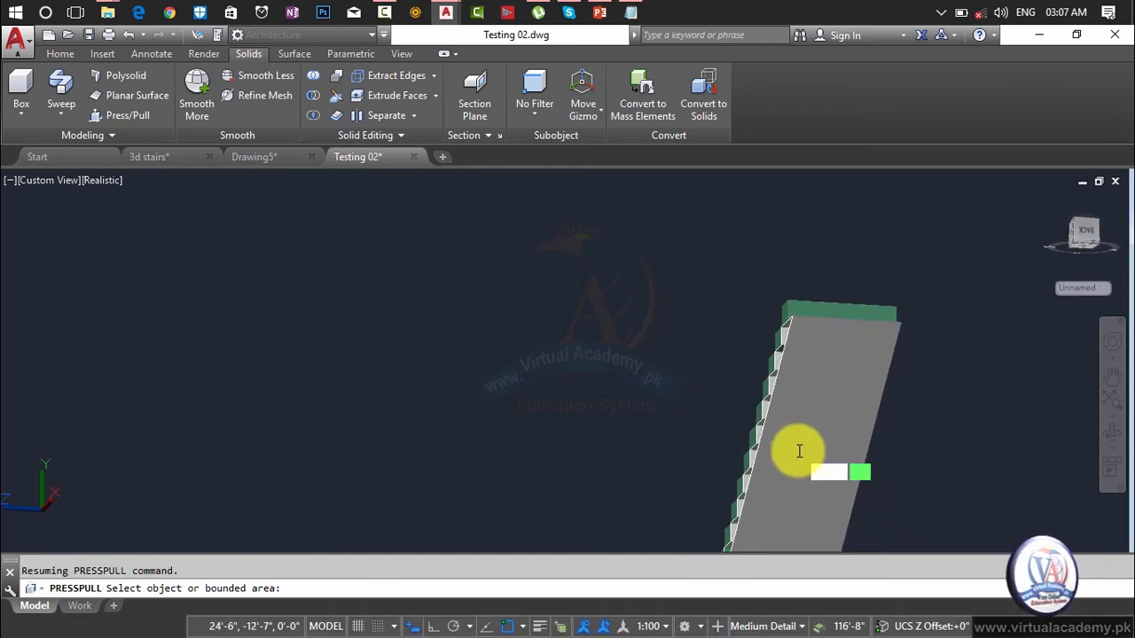
{"action": "left_click", "coordinate": [799, 452]}
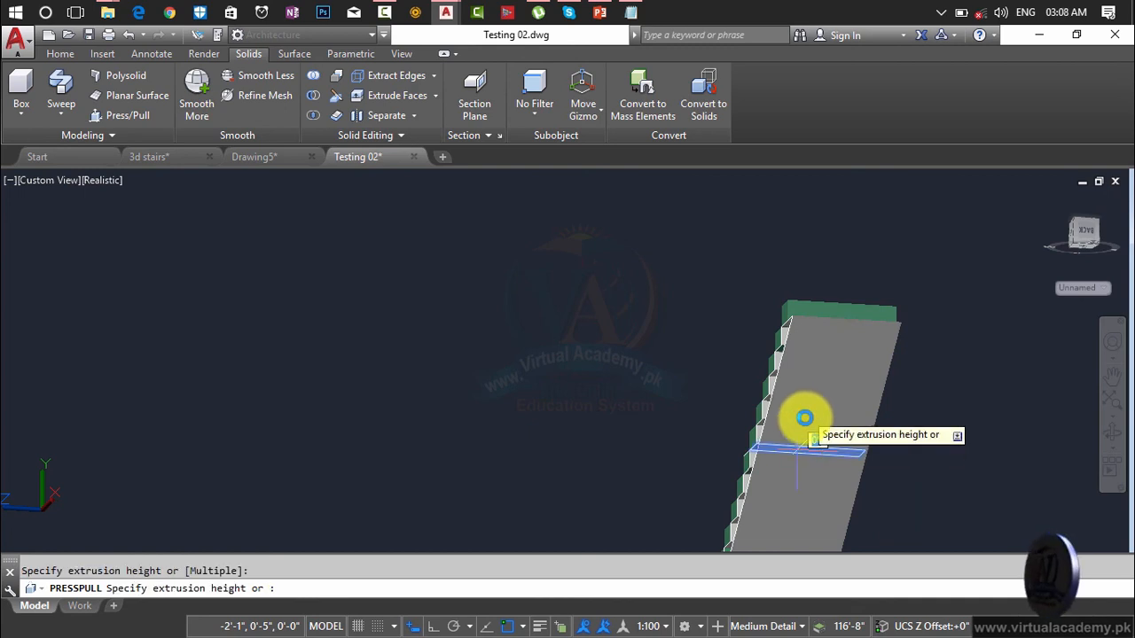
{"action": "key", "text": "Escape"}
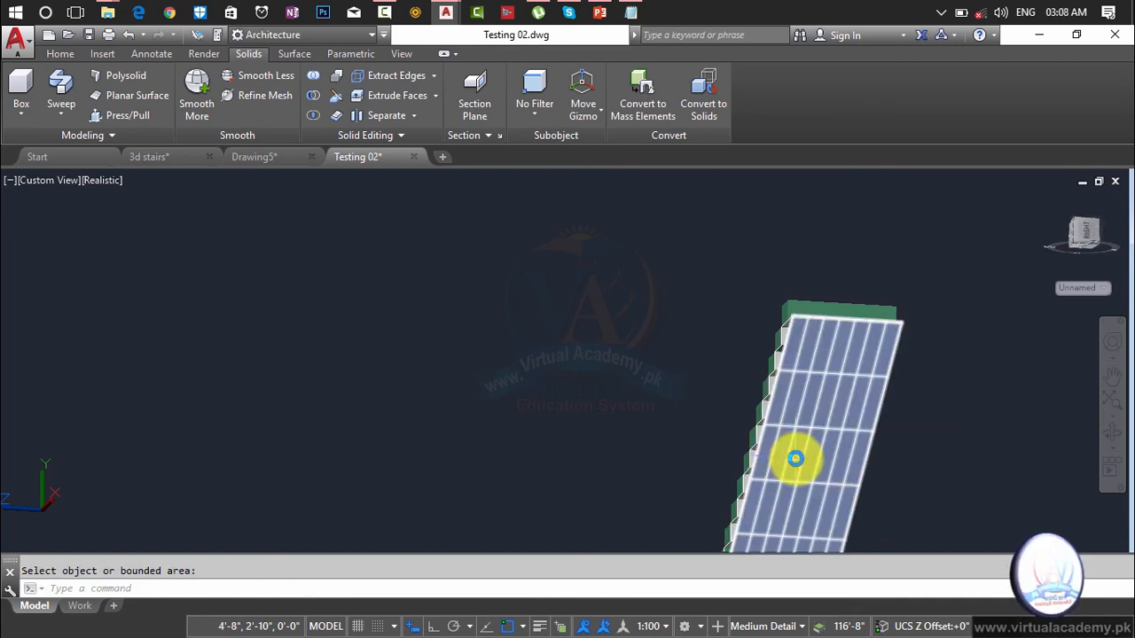
{"action": "middle_click_drag", "start_coordinate": [792, 458], "coordinate": [828, 508], "text": "shift"}
{"action": "key", "text": "Escape"}
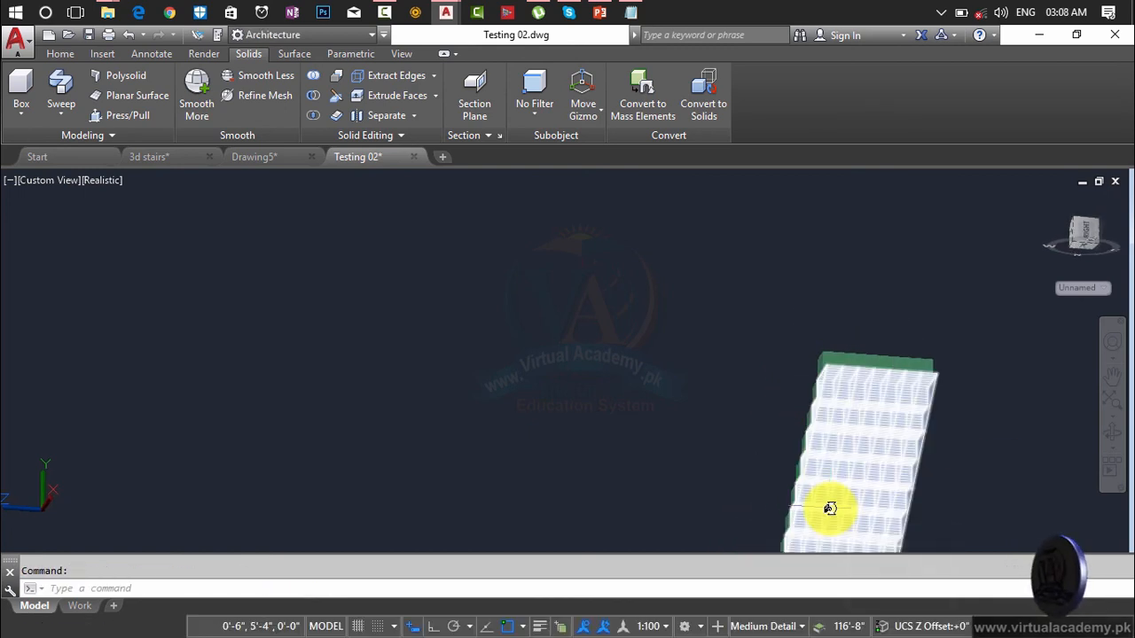
- Examine the extruded fill beneath the stair flight from several sides, up close around its top end
{"action": "left_click", "coordinate": [1050, 199]}
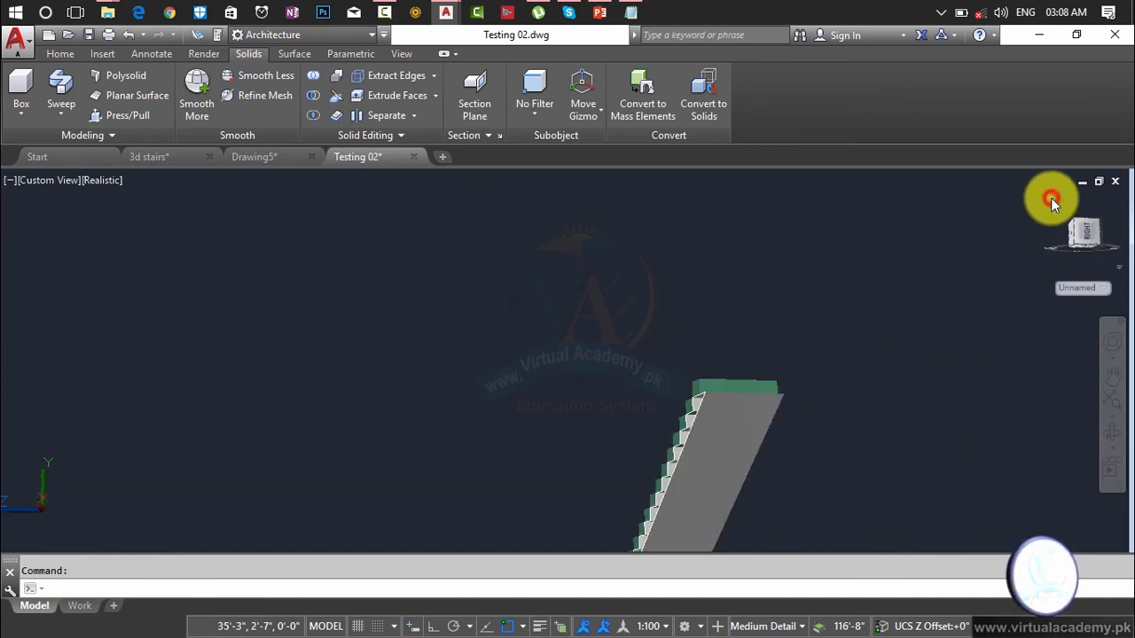
{"action": "scroll", "coordinate": [551, 461], "scroll_direction": "up", "scroll_amount": 2}
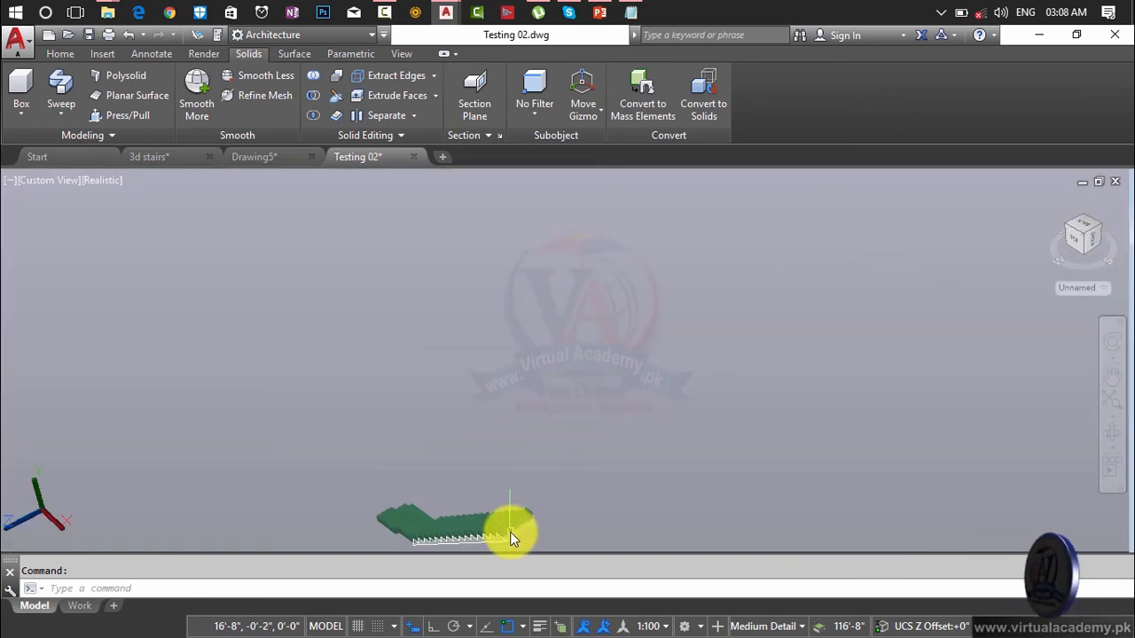
{"action": "middle_click_drag", "start_coordinate": [509, 530], "coordinate": [548, 454]}
{"action": "scroll", "coordinate": [545, 457], "scroll_direction": "up", "scroll_amount": 4}
{"action": "middle_click_drag", "start_coordinate": [553, 495], "coordinate": [716, 318]}
{"action": "scroll", "coordinate": [793, 332], "scroll_direction": "up", "scroll_amount": 5}
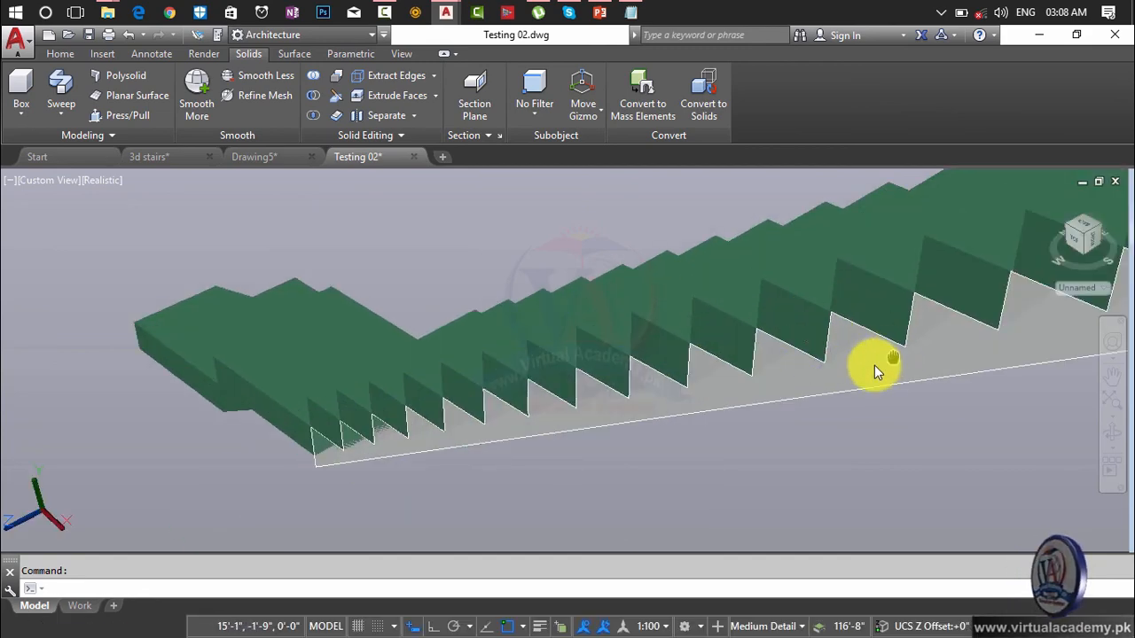
{"action": "middle_click_drag", "start_coordinate": [874, 365], "coordinate": [674, 453]}
{"action": "scroll", "coordinate": [708, 462], "scroll_direction": "up", "scroll_amount": 3}
{"action": "scroll", "coordinate": [678, 458], "scroll_direction": "down", "scroll_amount": 6}
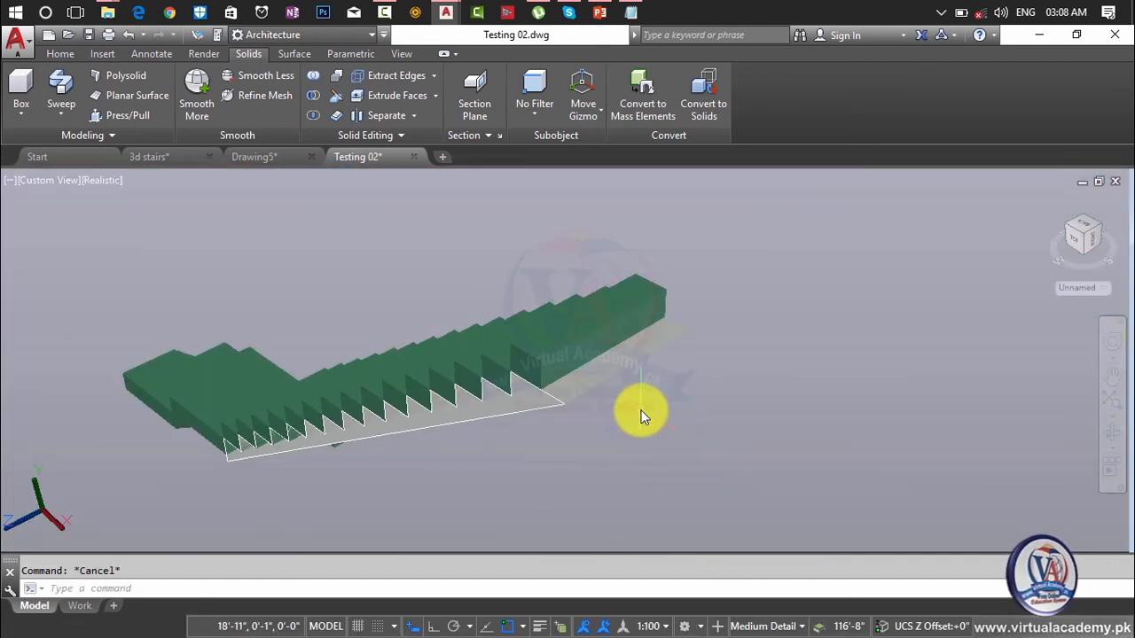
{"action": "scroll", "coordinate": [632, 407], "scroll_direction": "up", "scroll_amount": 6}
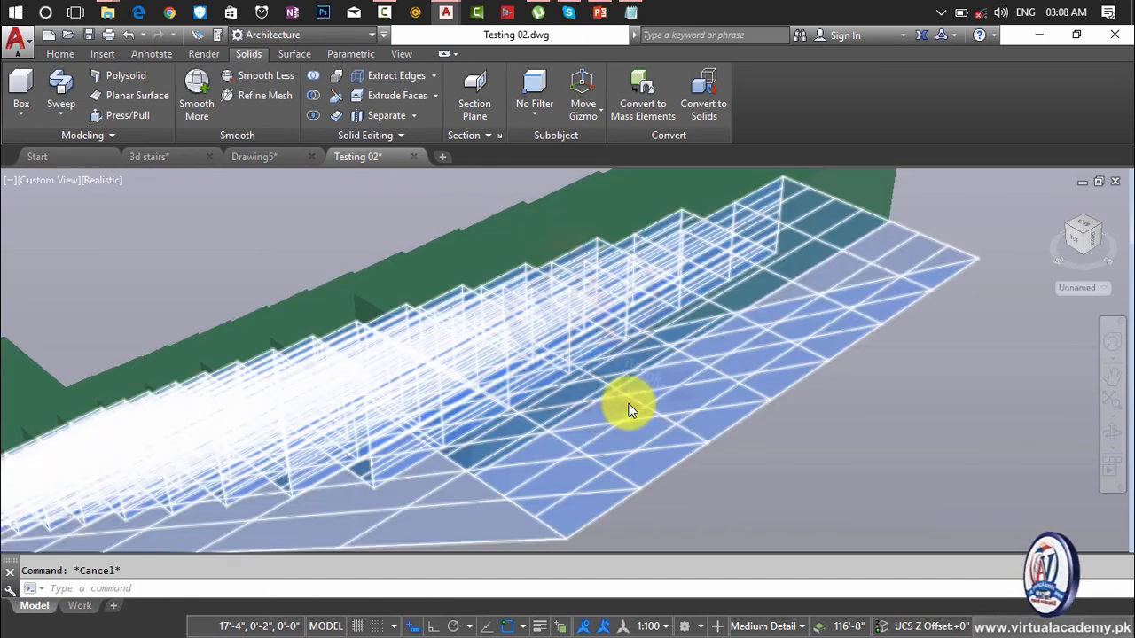
{"action": "scroll", "coordinate": [634, 437], "scroll_direction": "down", "scroll_amount": 6}
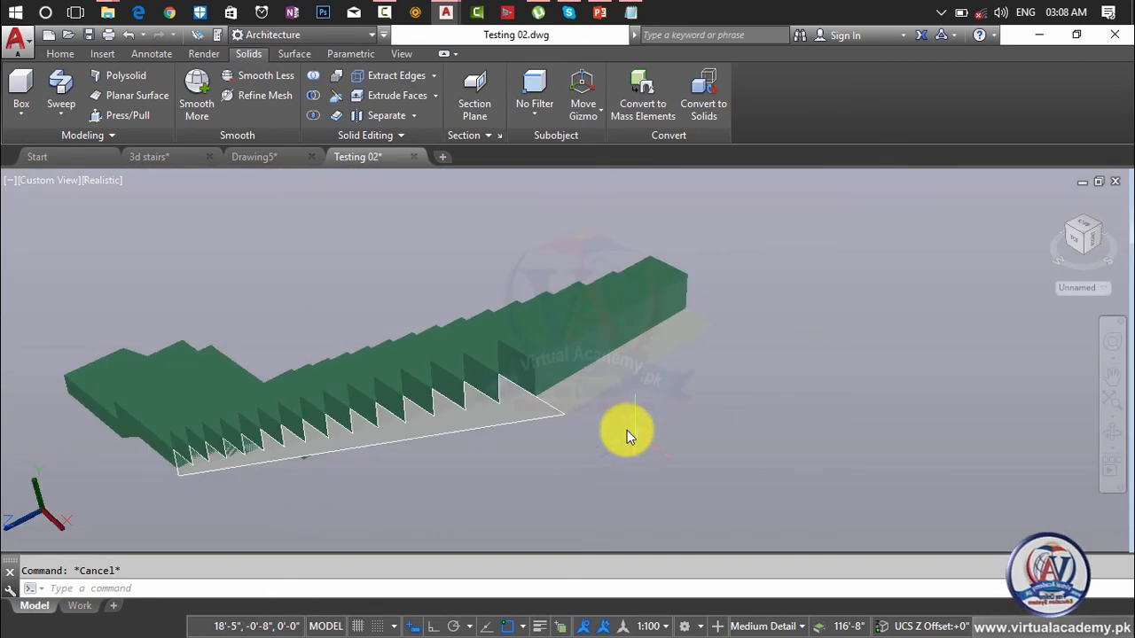
- Stretch the fill solid's protruding end vertex back to the bottom corner of the top step and clear the selection
{"action": "left_click", "coordinate": [586, 403]}
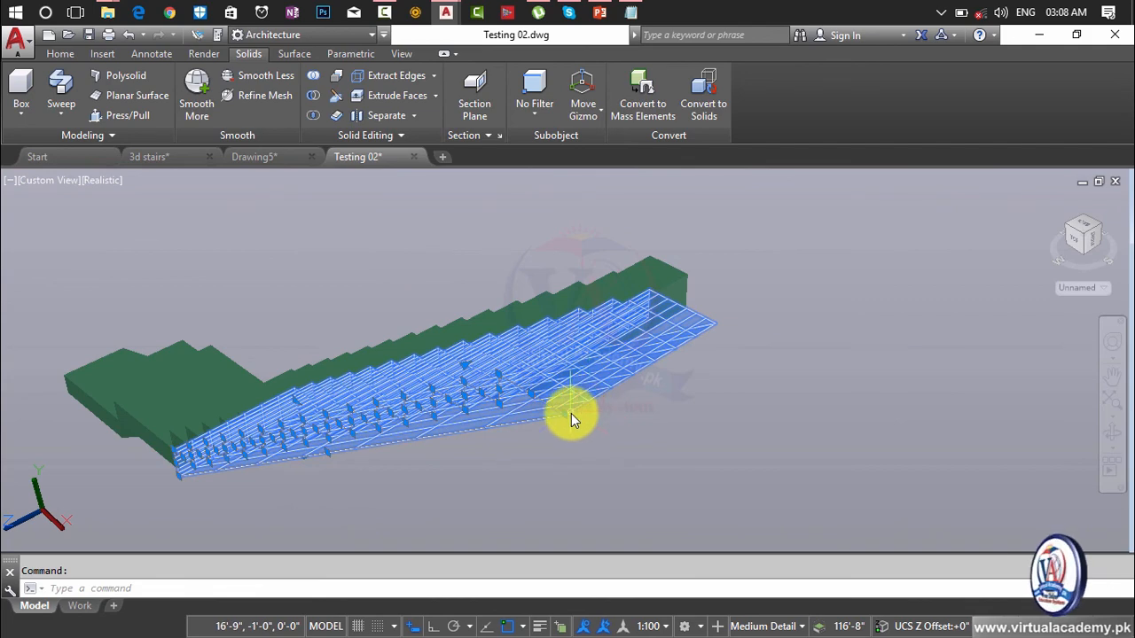
{"action": "scroll", "coordinate": [571, 413], "scroll_direction": "up", "scroll_amount": 5}
{"action": "scroll", "coordinate": [586, 426], "scroll_direction": "down", "scroll_amount": 6}
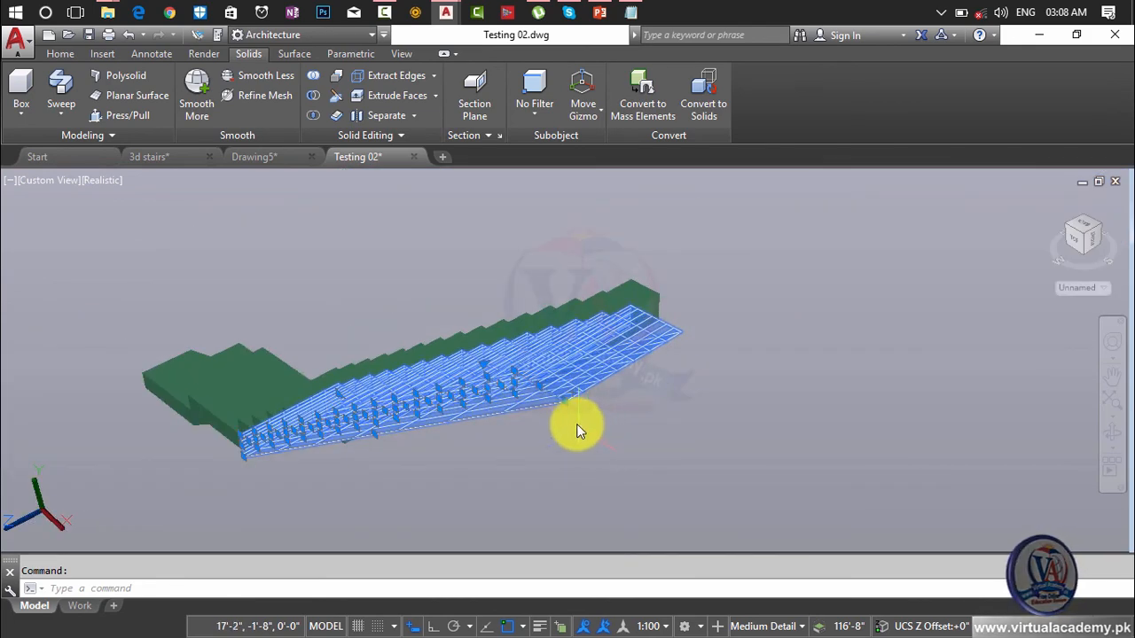
{"action": "scroll", "coordinate": [575, 423], "scroll_direction": "up", "scroll_amount": 3}
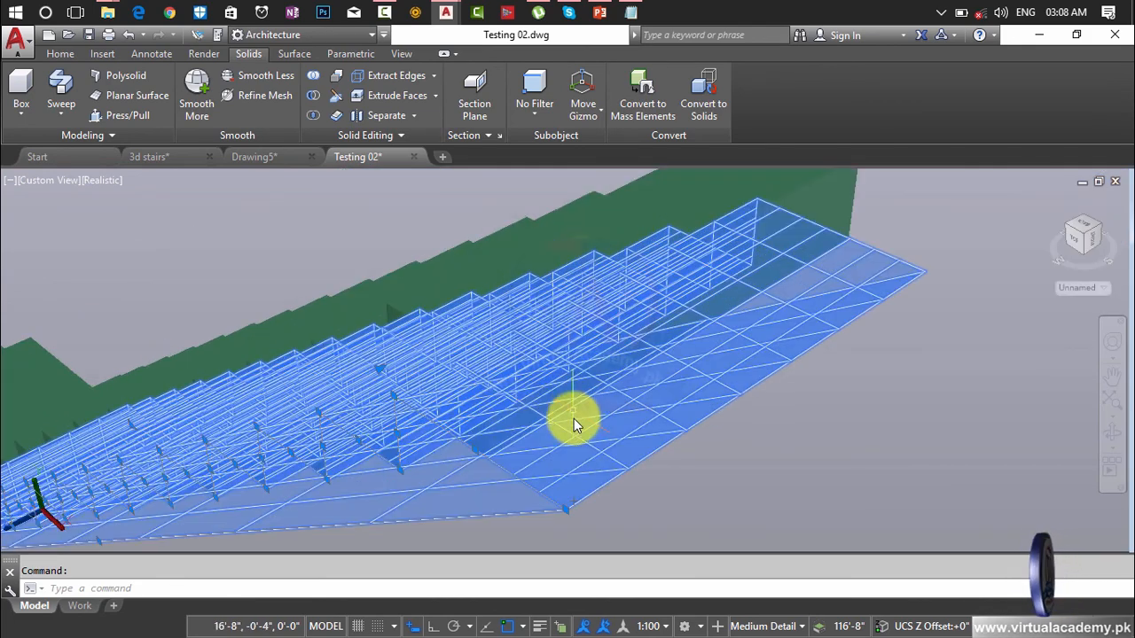
{"action": "left_click", "coordinate": [568, 512]}
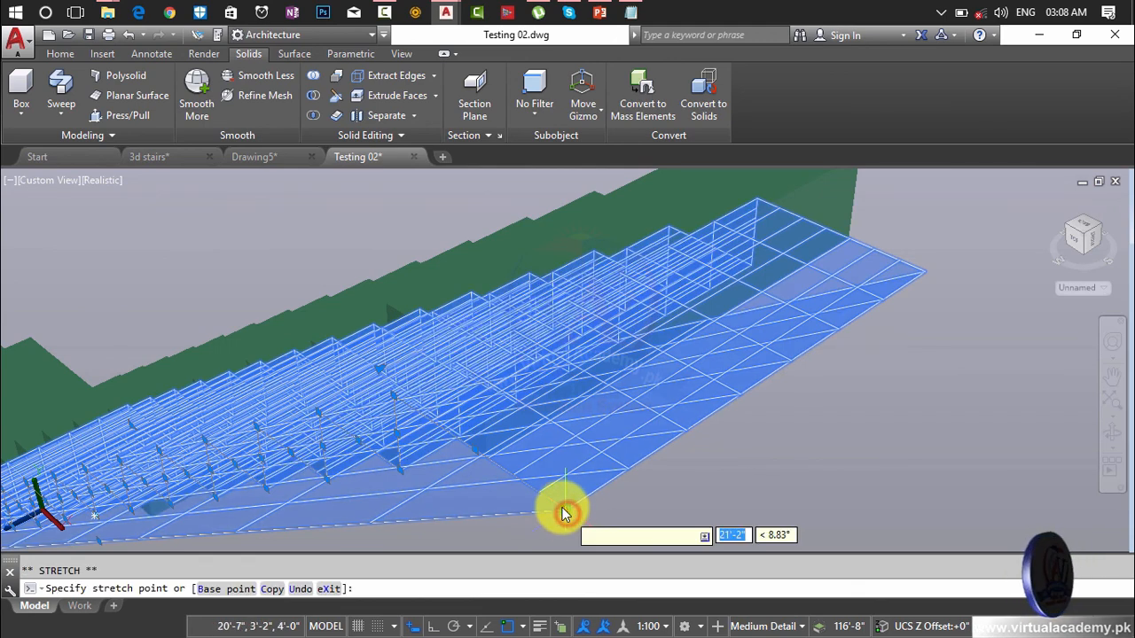
{"action": "left_click", "coordinate": [482, 461]}
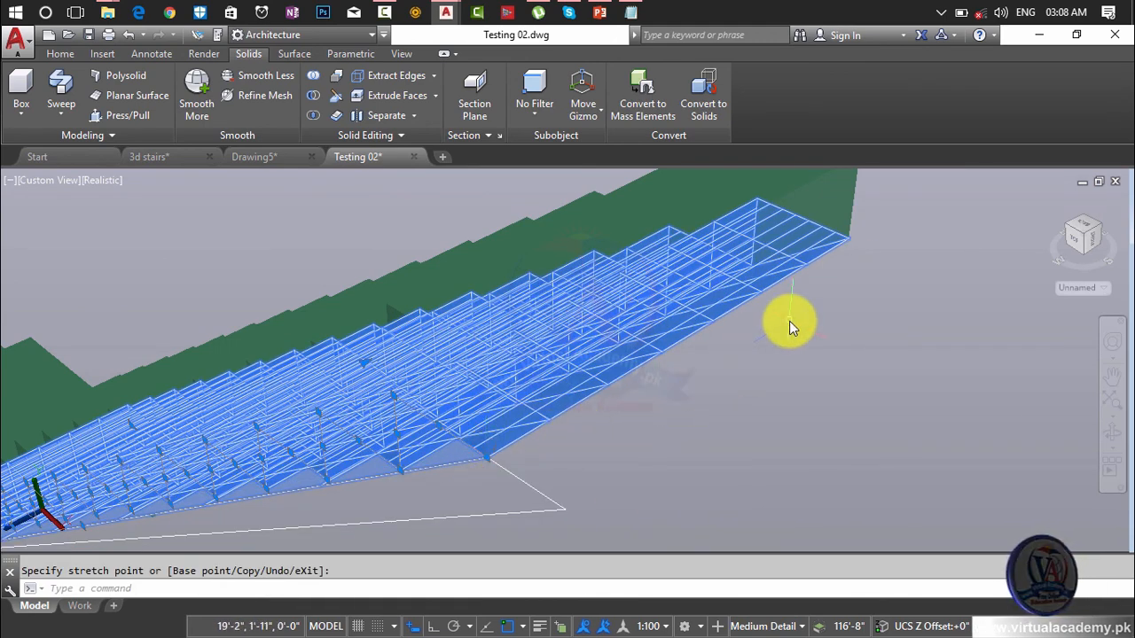
{"action": "key", "text": "Escape"}
{"action": "key", "text": "Escape"}
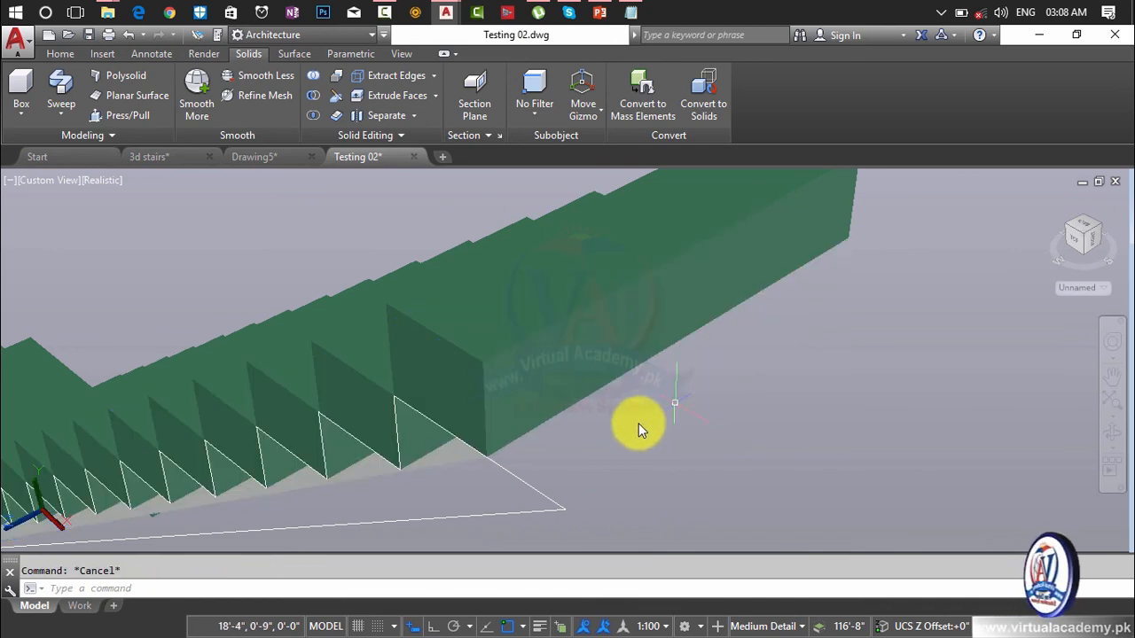
- Erase the leftover closed stepped profile outline beneath the stair
{"action": "left_click", "coordinate": [535, 489]}
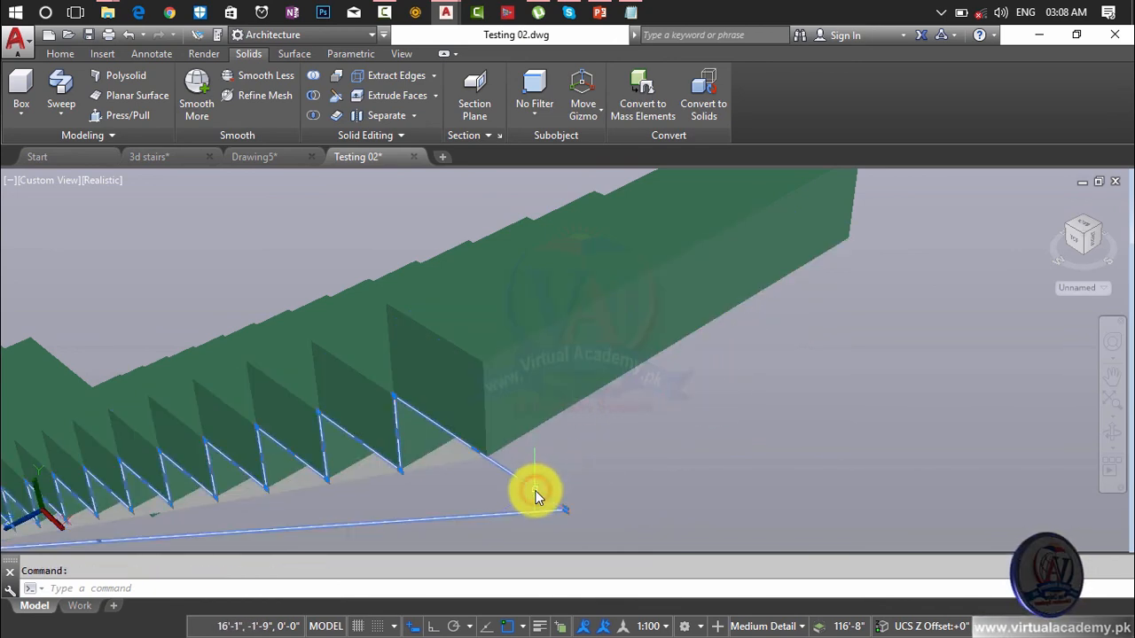
{"action": "key", "text": "Delete"}
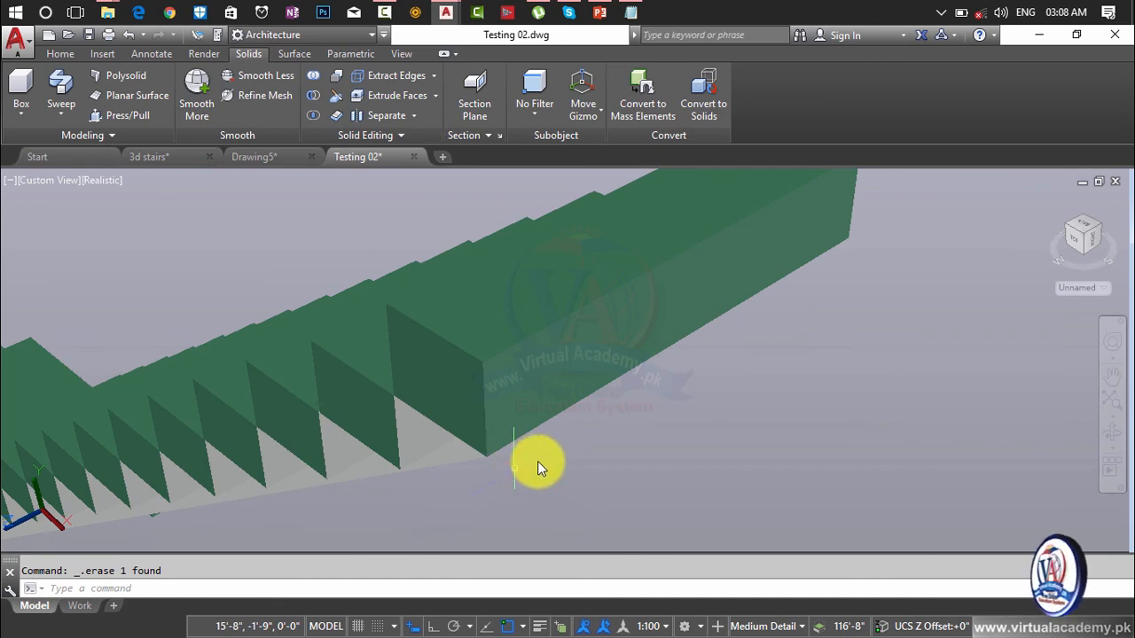
{"action": "scroll", "coordinate": [612, 463], "scroll_direction": "down", "scroll_amount": 3}
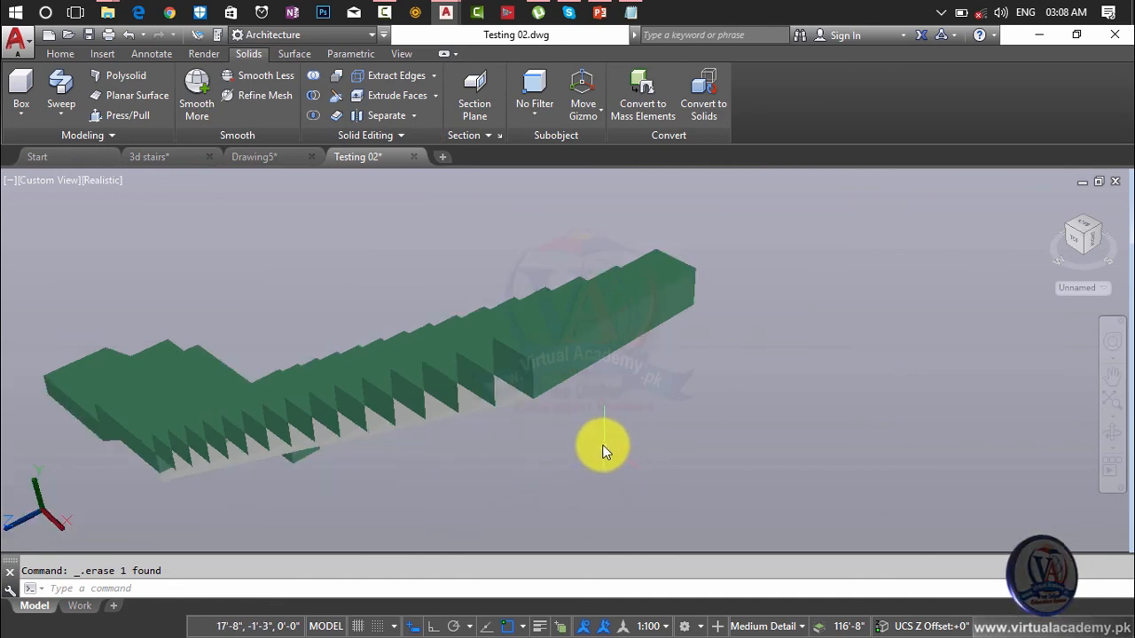
- Match the properties of a green stair step onto the white fill solid beneath the flight
{"action": "middle_click_drag", "start_coordinate": [603, 448], "coordinate": [907, 459], "text": "shift"}
{"action": "scroll", "coordinate": [490, 319], "scroll_direction": "down", "scroll_amount": 2}
{"action": "middle_click_drag", "start_coordinate": [553, 387], "coordinate": [738, 633]}
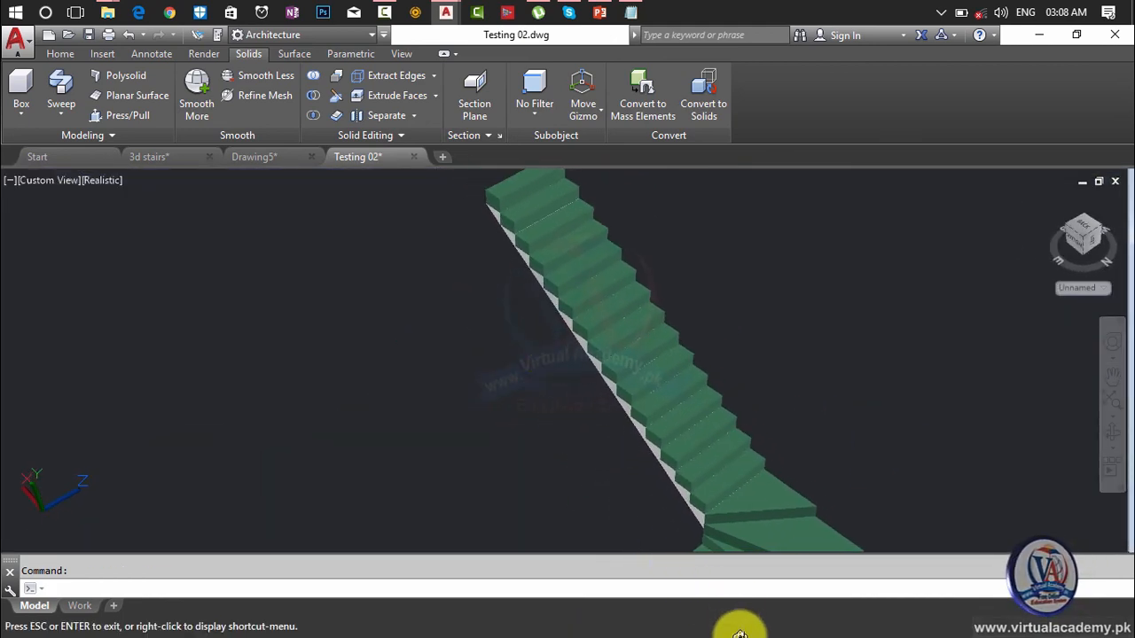
{"action": "scroll", "coordinate": [628, 425], "scroll_direction": "up", "scroll_amount": 3}
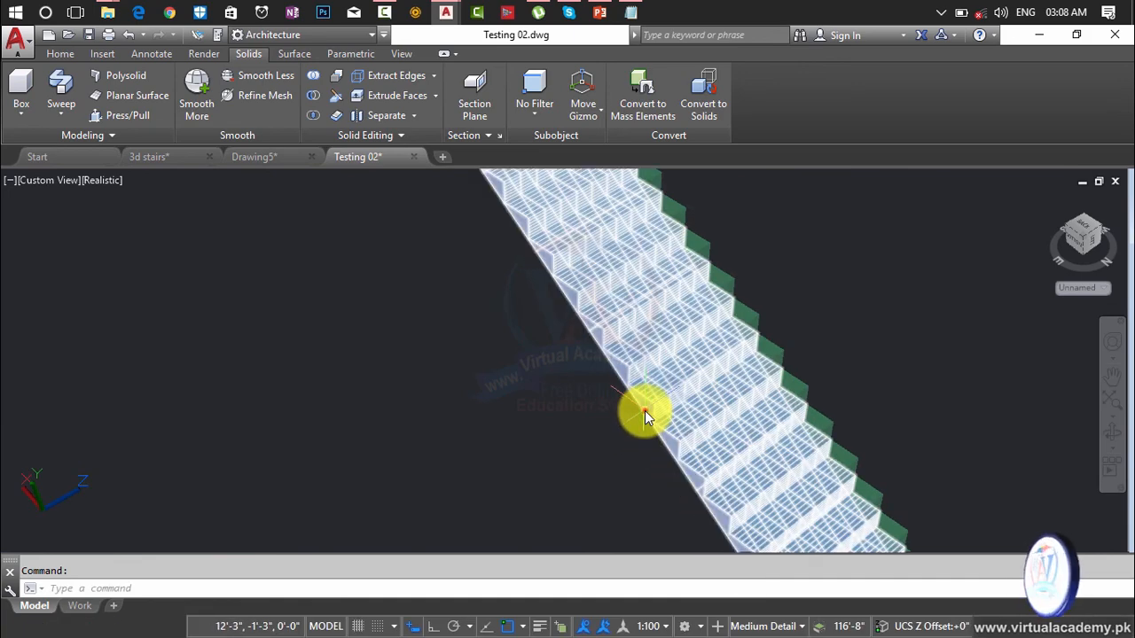
{"action": "left_click", "coordinate": [644, 411]}
{"action": "key", "text": "Escape"}
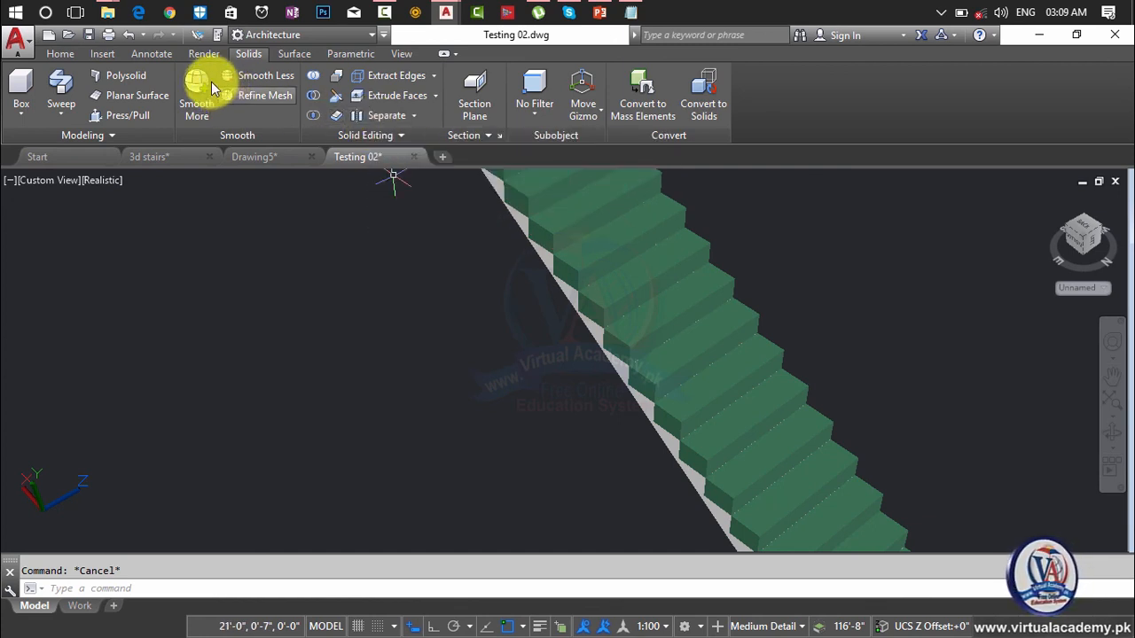
{"action": "left_click", "coordinate": [72, 54]}
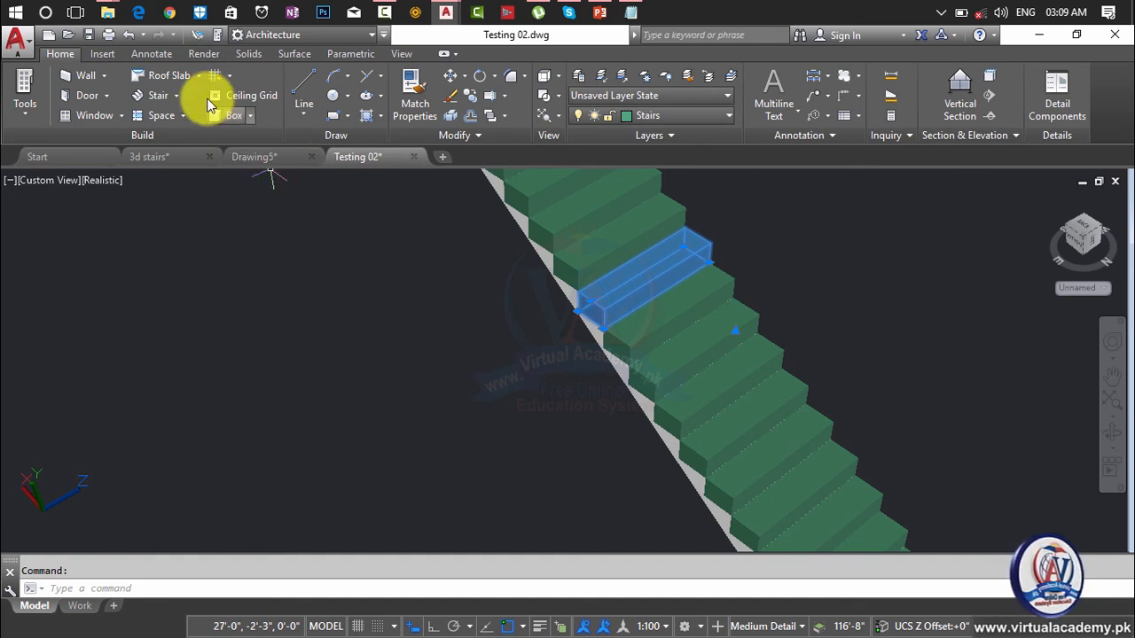
{"action": "left_click", "coordinate": [403, 100]}
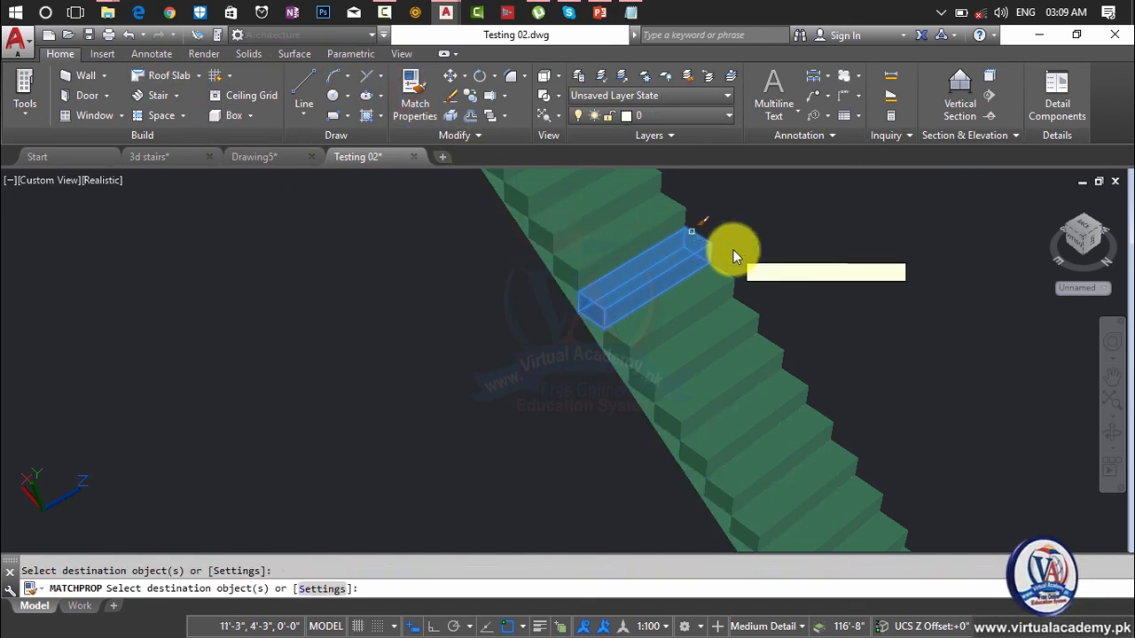
{"action": "key", "text": "Return"}
- Examine the whole stair with its matched fill from above and from the back
{"action": "scroll", "coordinate": [733, 252], "scroll_direction": "down", "scroll_amount": 5}
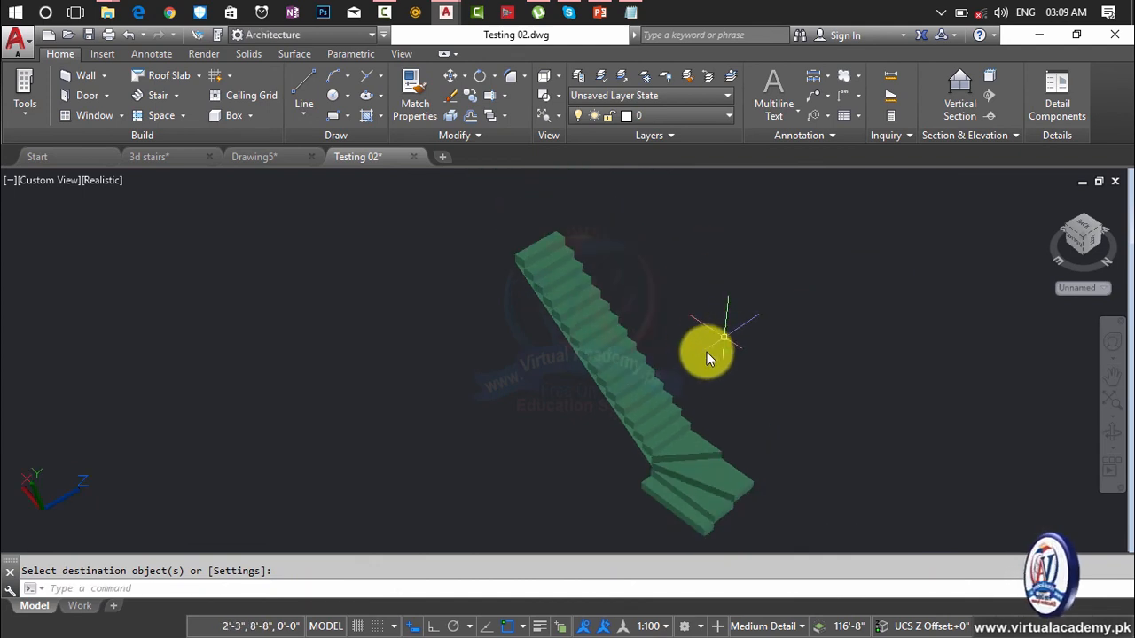
{"action": "scroll", "coordinate": [692, 356], "scroll_direction": "up", "scroll_amount": 2}
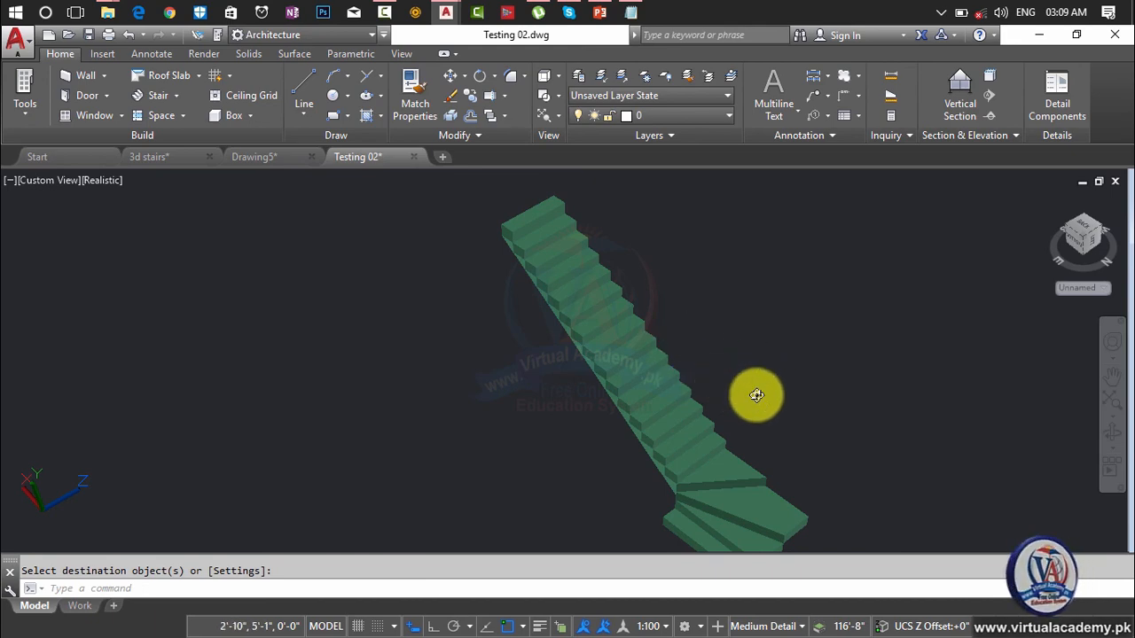
{"action": "middle_click_drag", "start_coordinate": [756, 395], "coordinate": [679, 448], "text": "shift"}
{"action": "scroll", "coordinate": [643, 367], "scroll_direction": "down", "scroll_amount": 4}
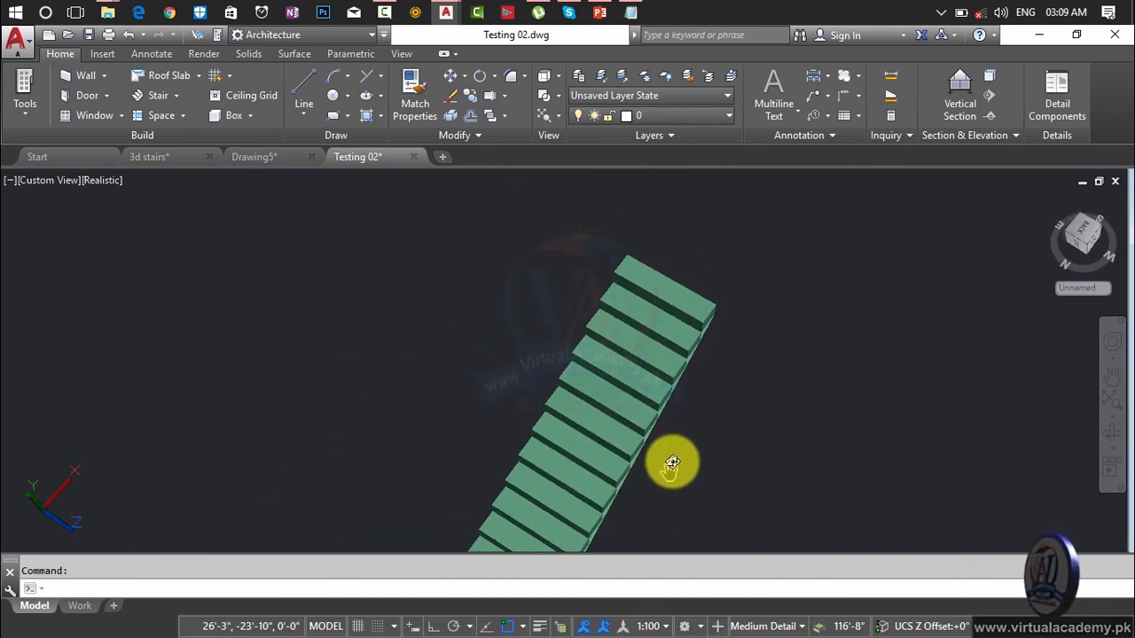